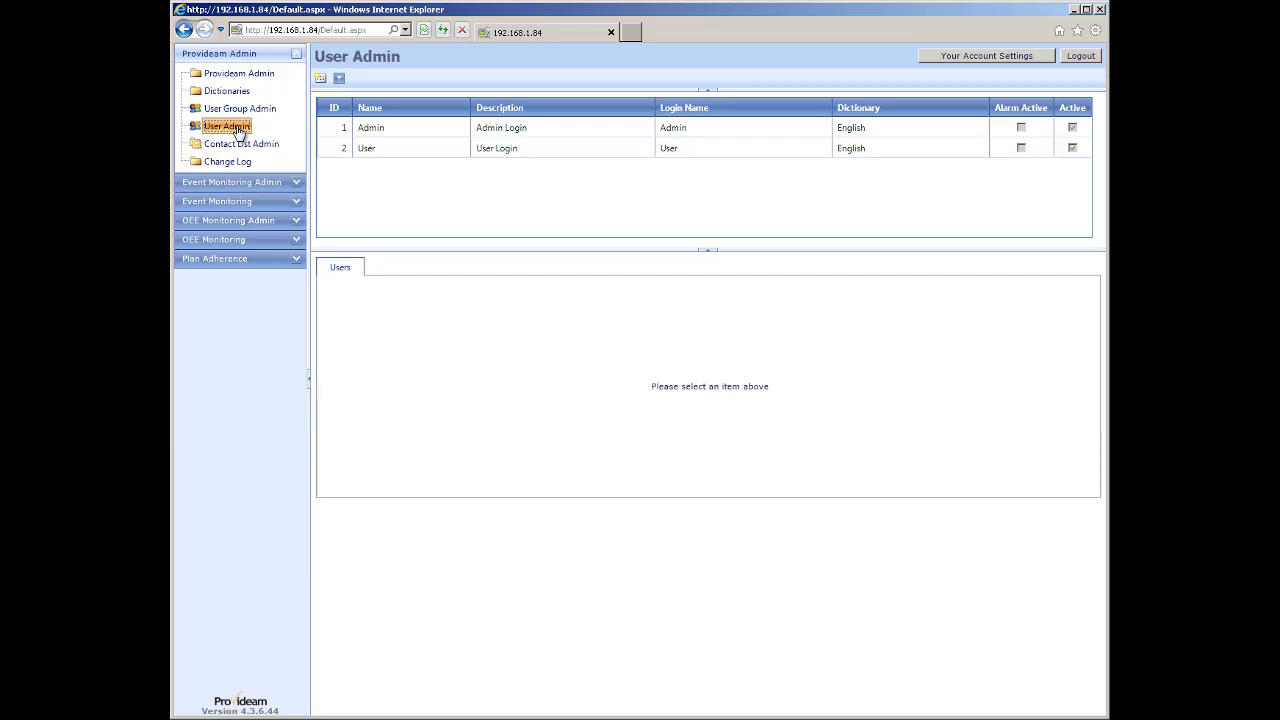
# Open the User account, toggling Administrators and Complex Password on and back off.
pyautogui.click(378, 152)
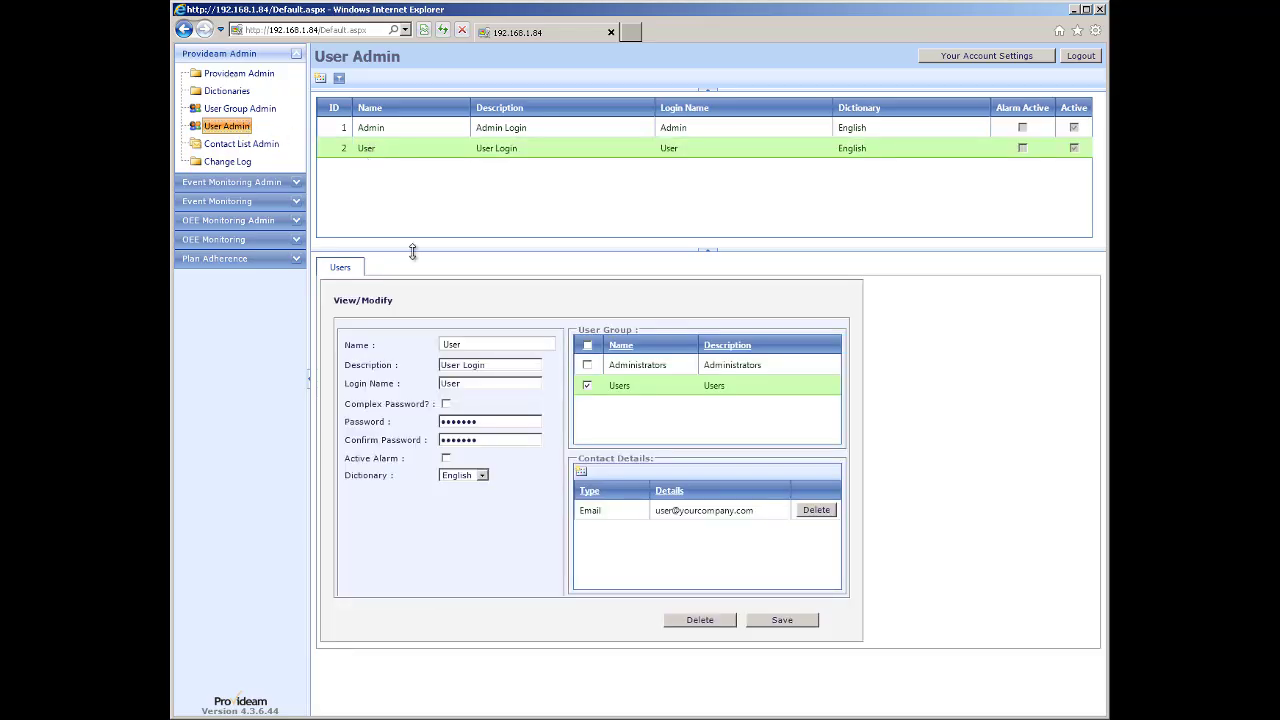
pyautogui.click(588, 366)
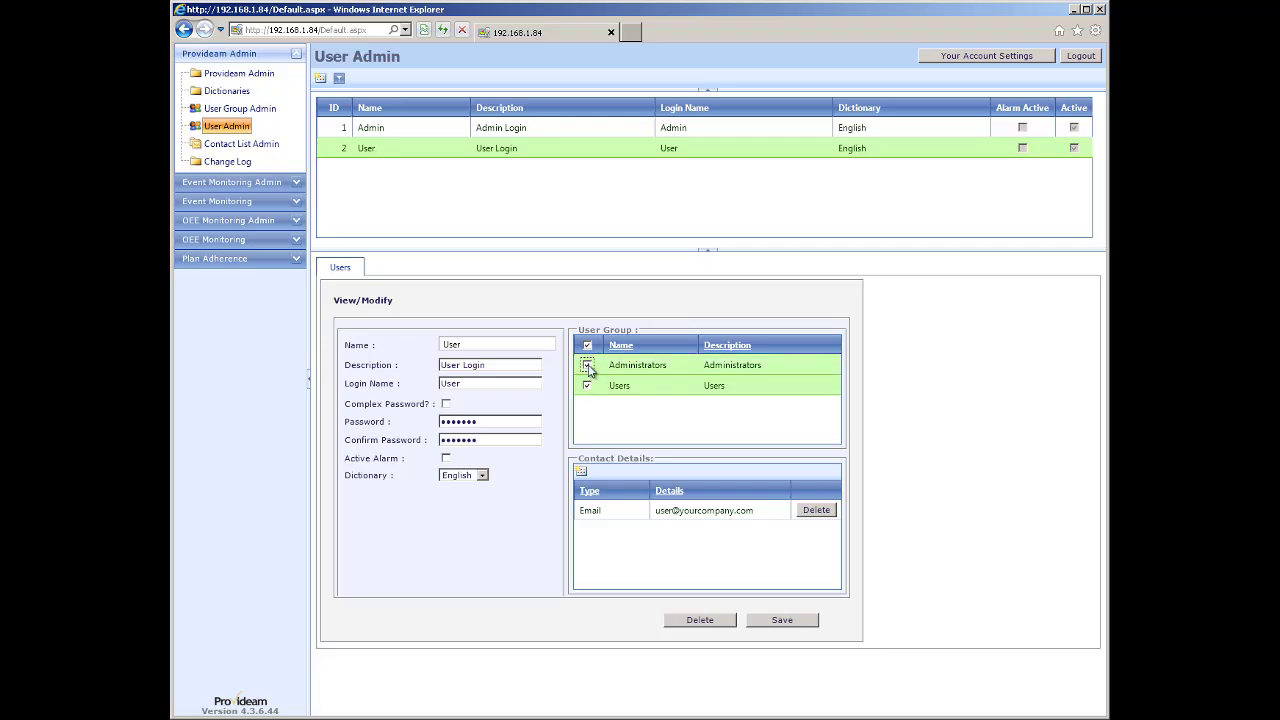
pyautogui.click(588, 366)
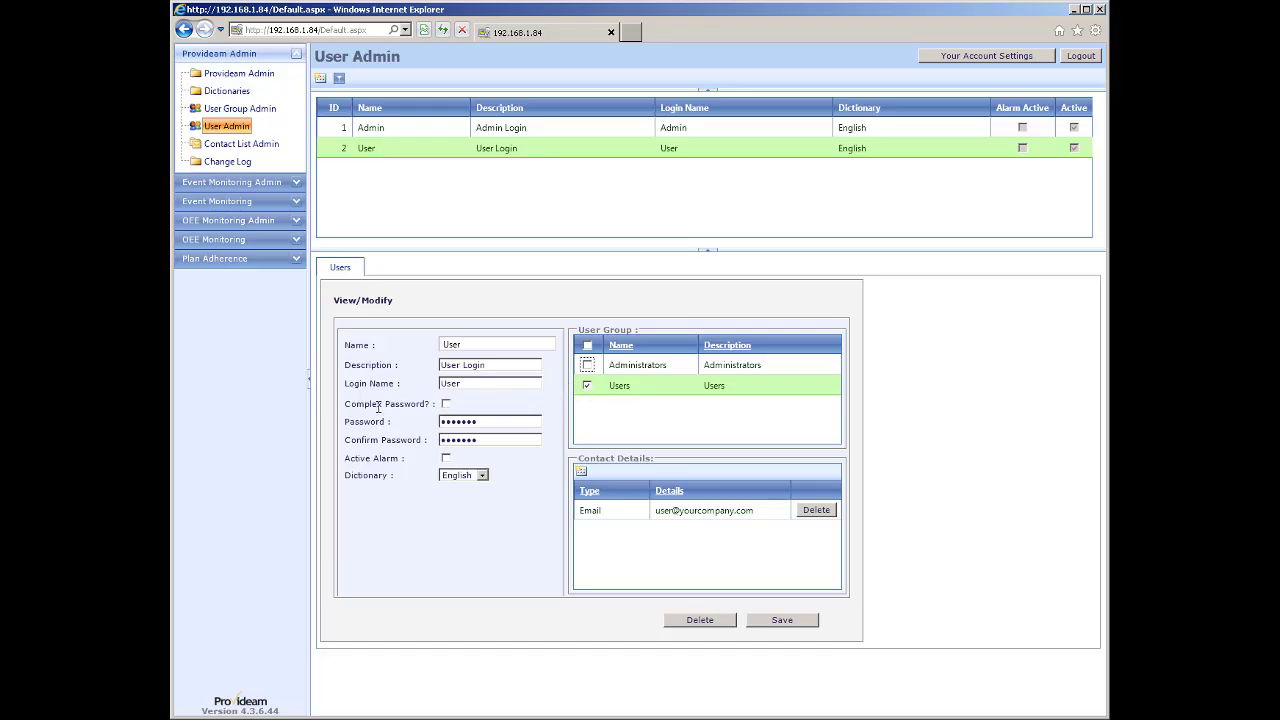
pyautogui.click(446, 404)
pyautogui.click(493, 422)
pyautogui.click(446, 405)
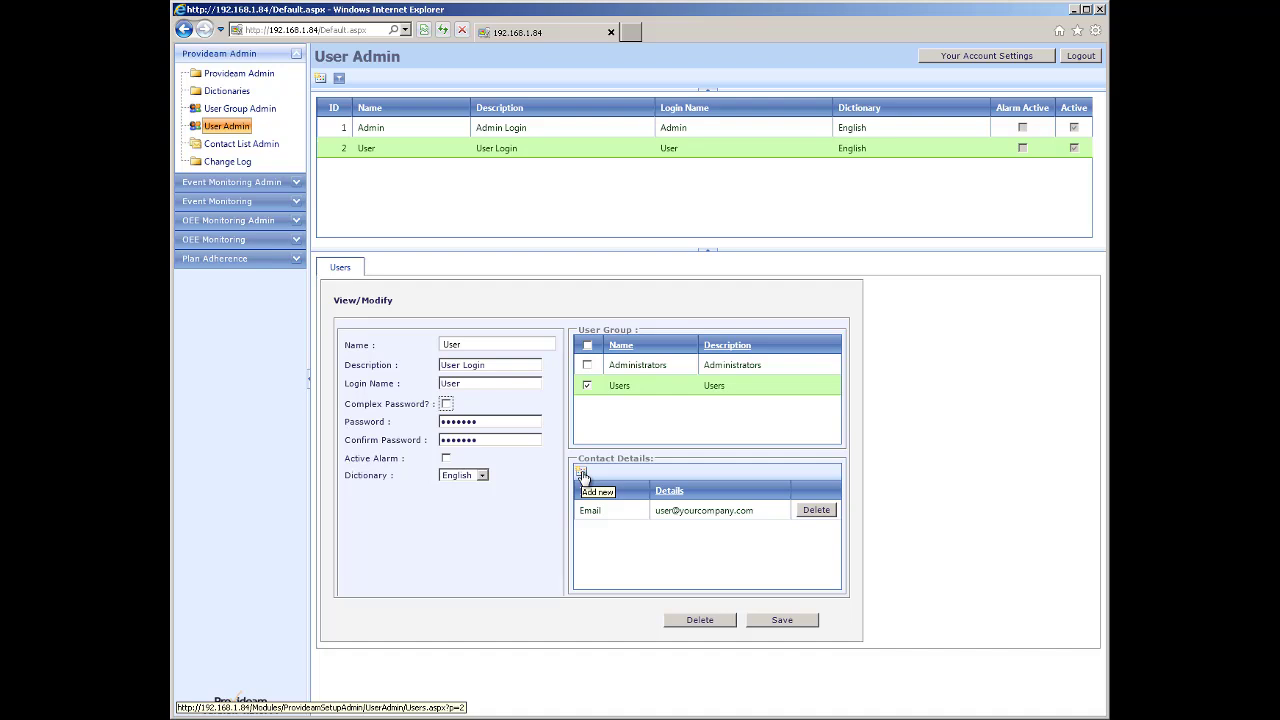
# Add a second email contact for User, delete it, then go to Contact List Admin.
pyautogui.click(582, 473)
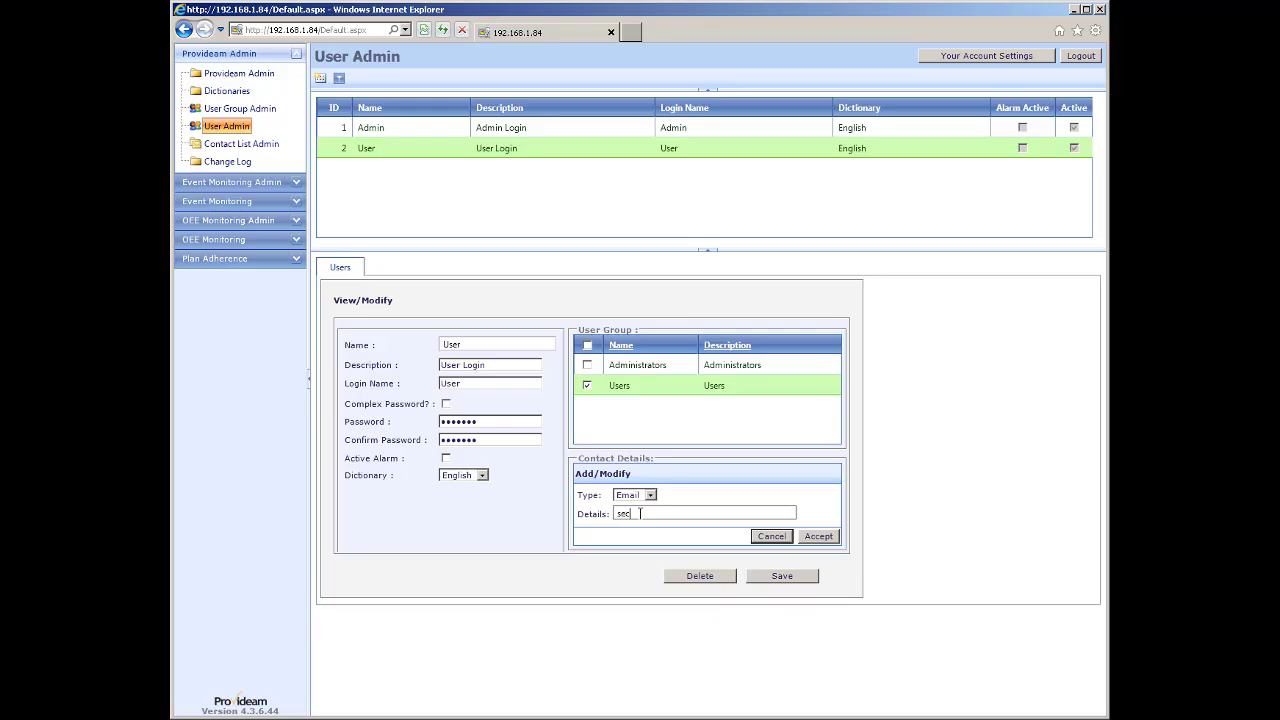
pyautogui.click(826, 537)
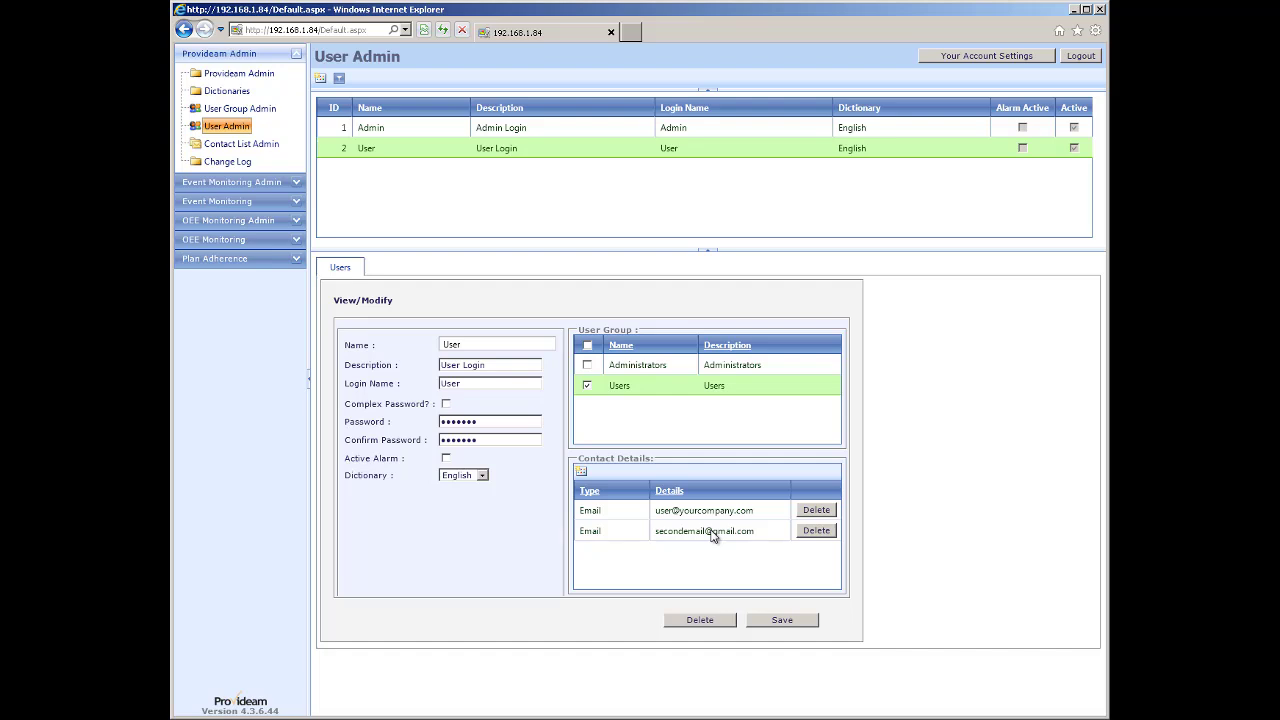
pyautogui.click(812, 531)
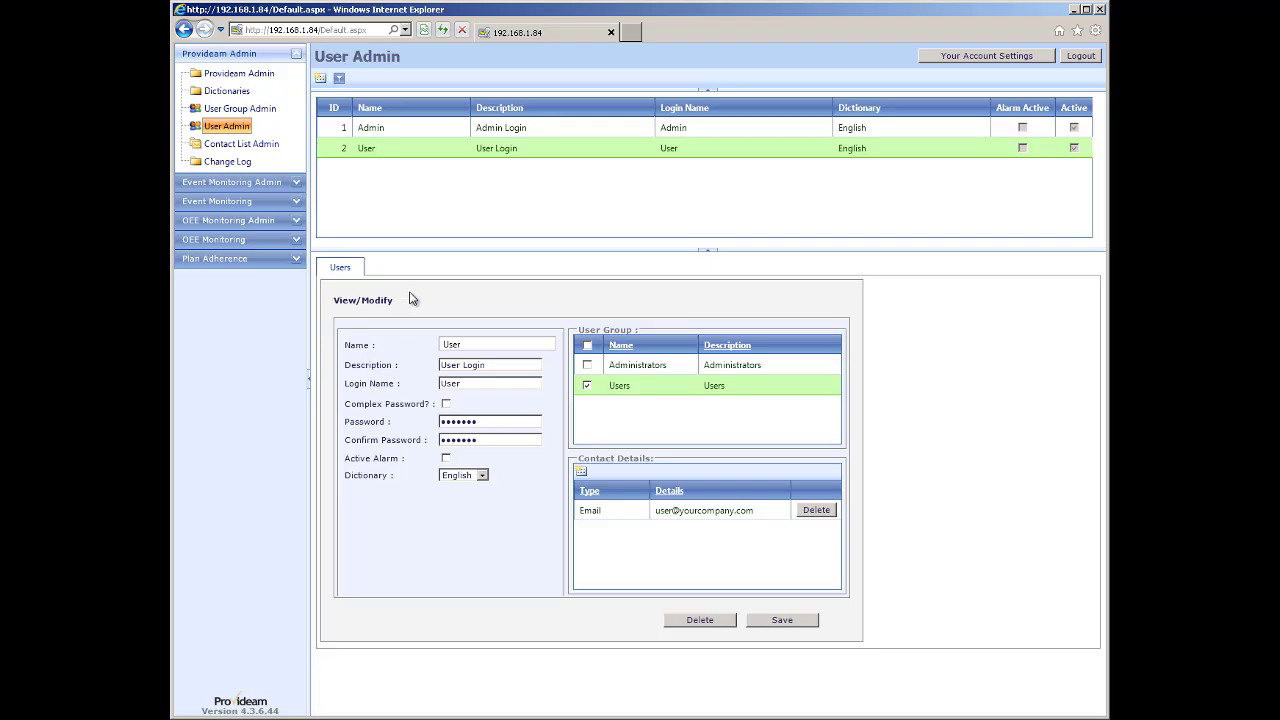
pyautogui.click(226, 148)
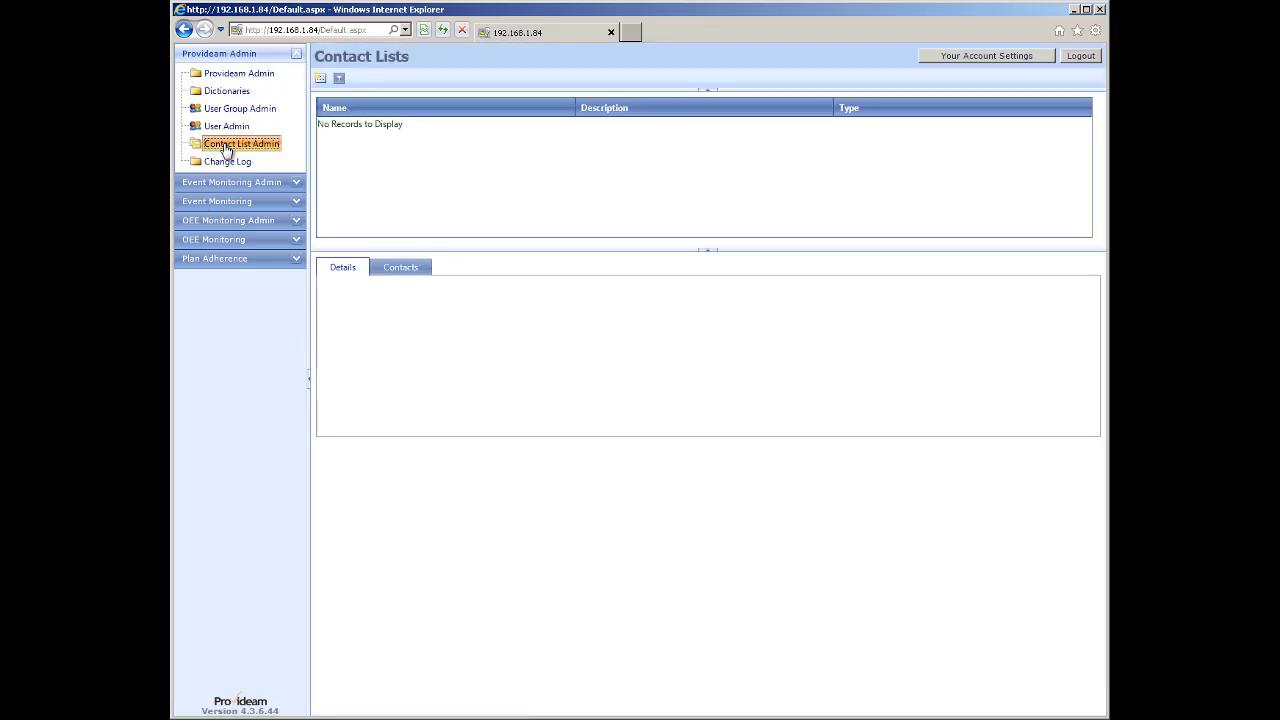
# Create the Email contact list AssemblyReports described as 'Assembly User Group' and view its contacts.
pyautogui.click(321, 80)
pyautogui.click(408, 337)
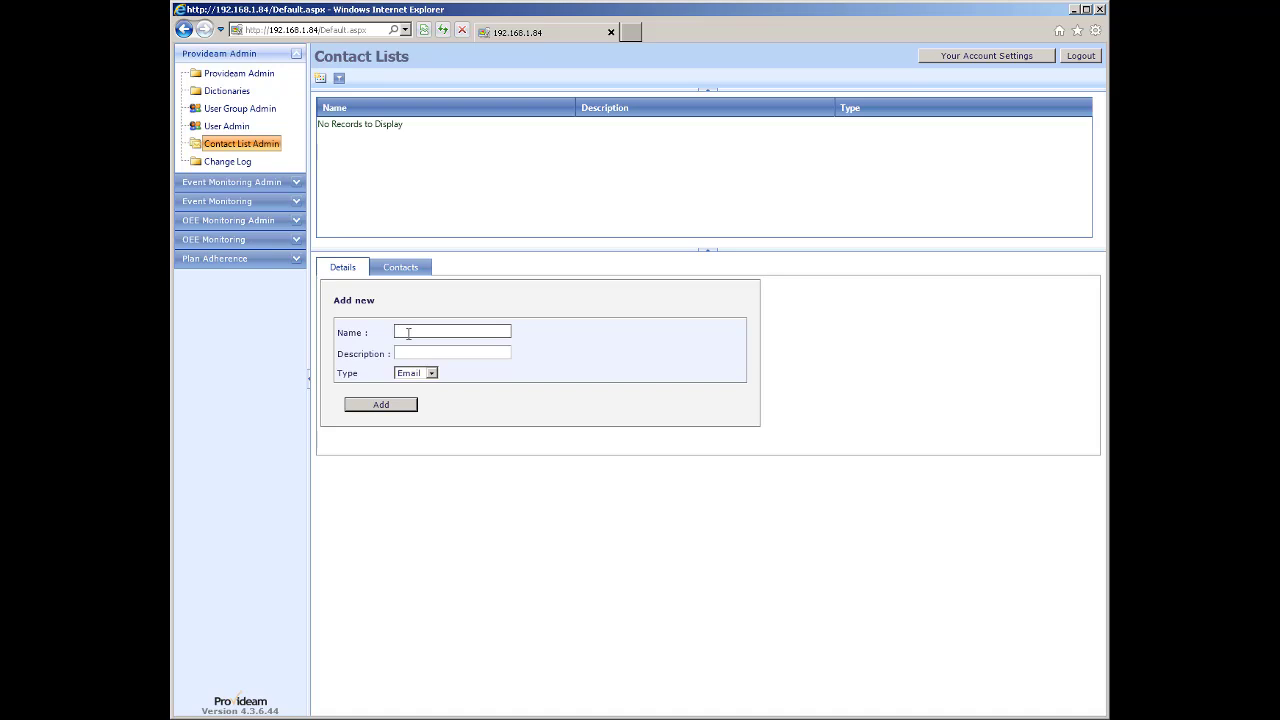
pyautogui.write('AssemblyReports')
pyautogui.press('Tab')
pyautogui.write('A')
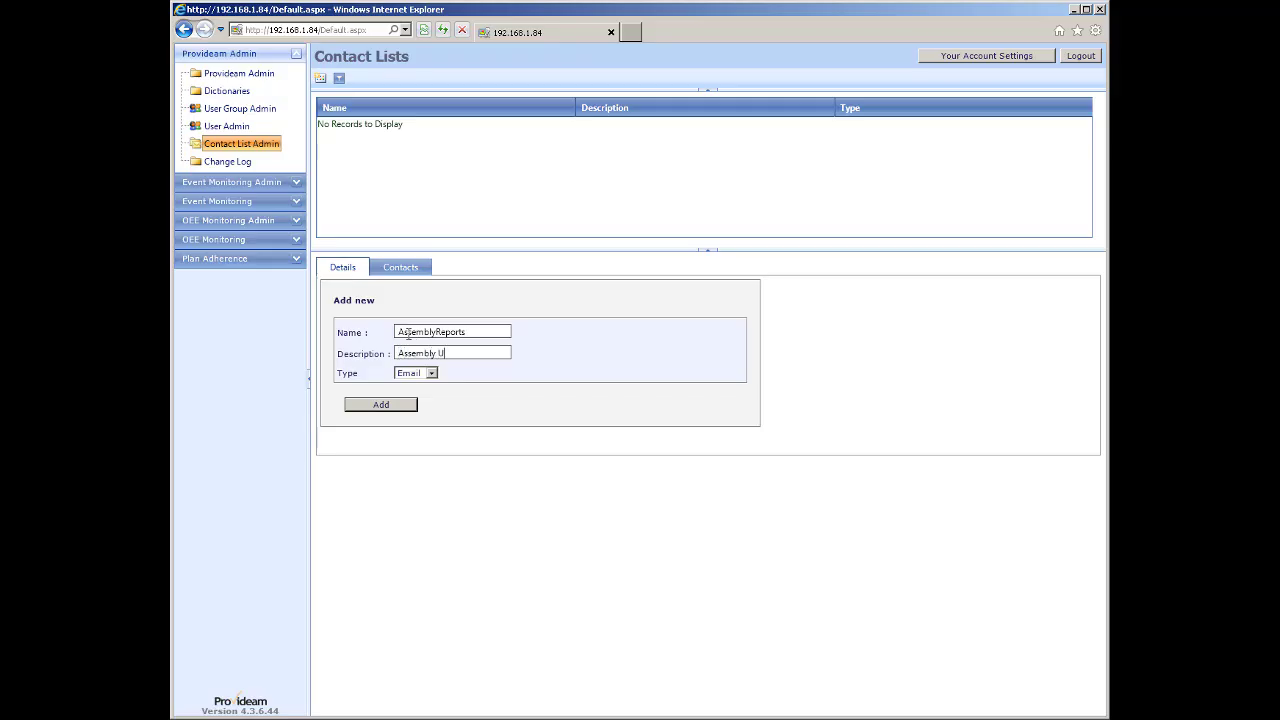
pyautogui.write('ssembly User Group')
pyautogui.click(370, 406)
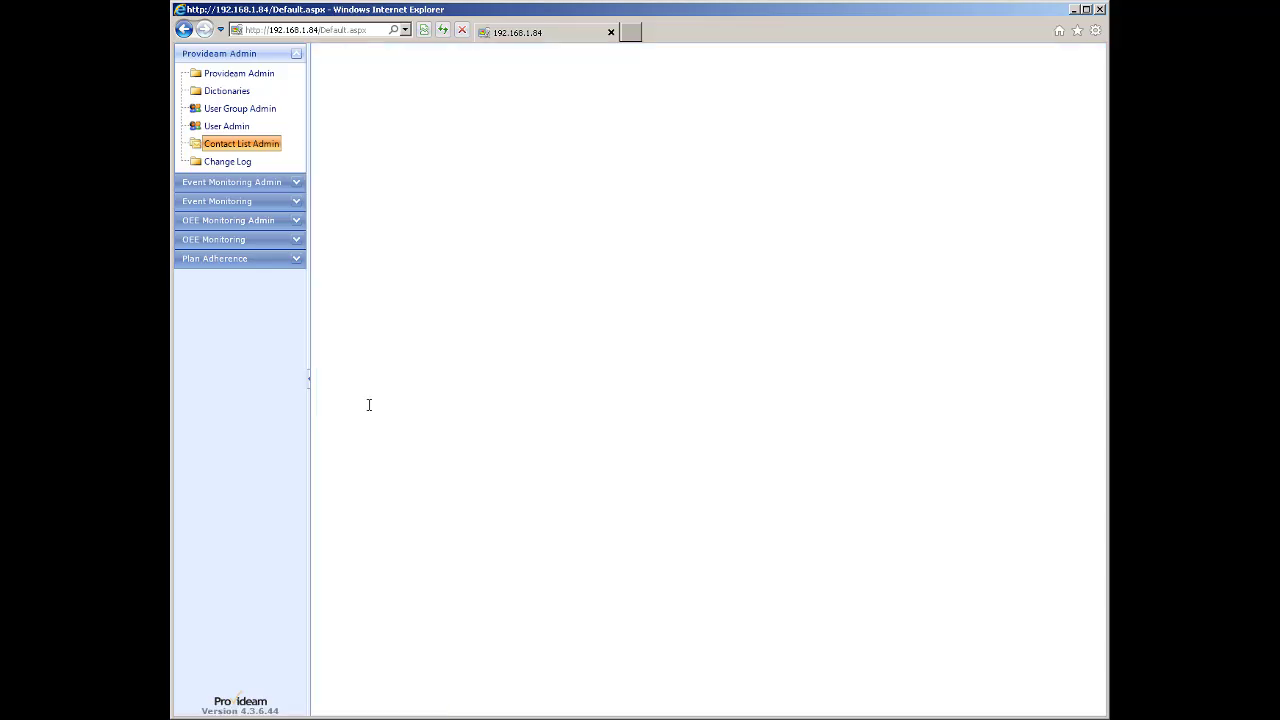
pyautogui.click(369, 128)
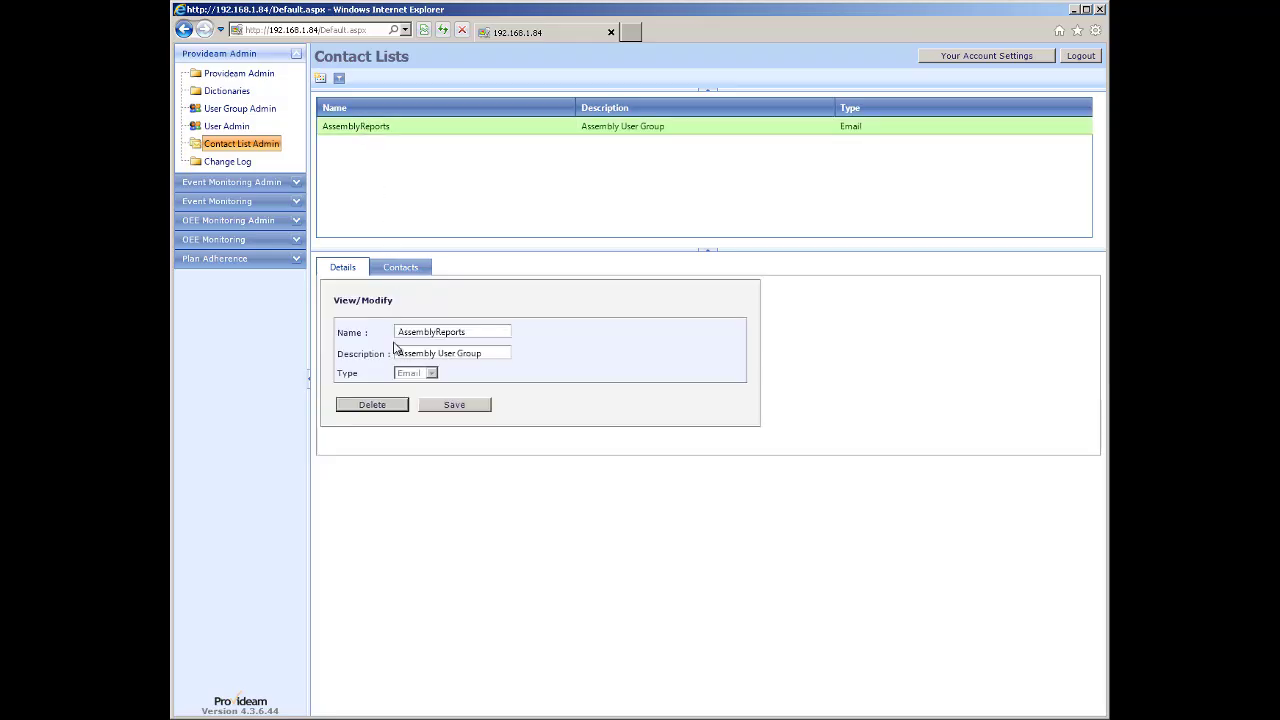
pyautogui.click(400, 274)
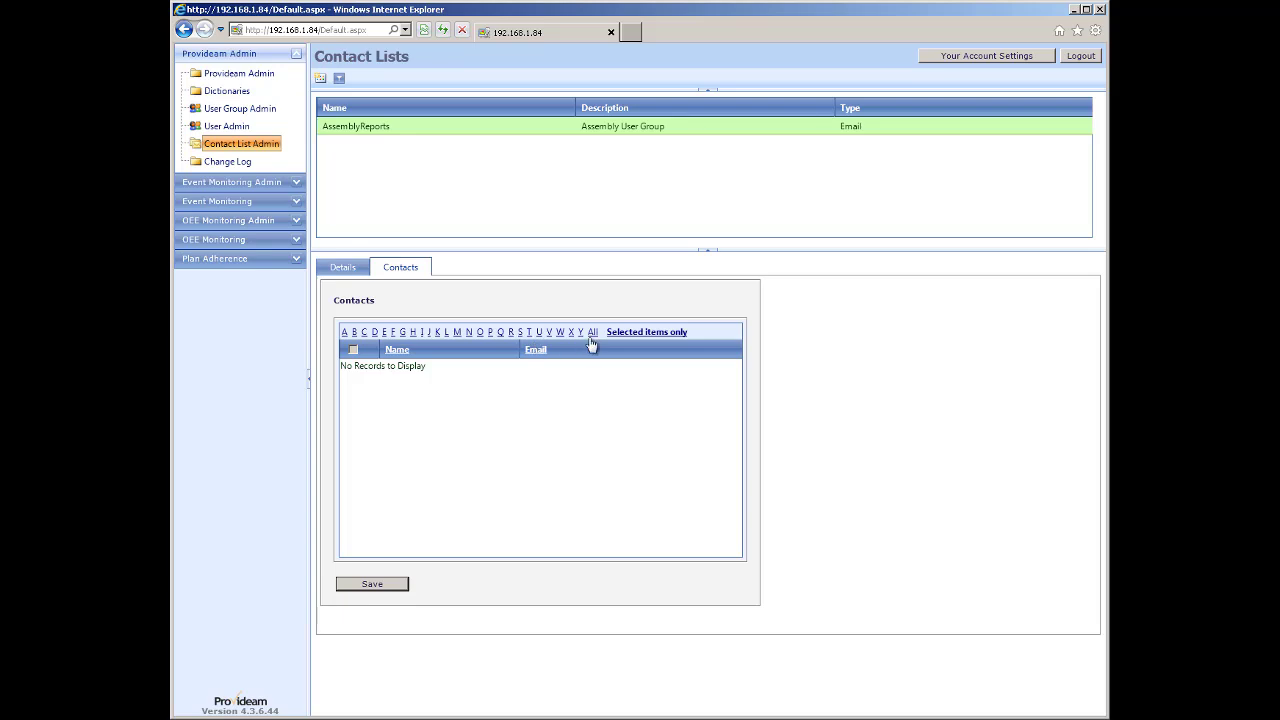
# Save Admin and User's first email as AssemblyReports members, showing selected items only.
pyautogui.click(591, 334)
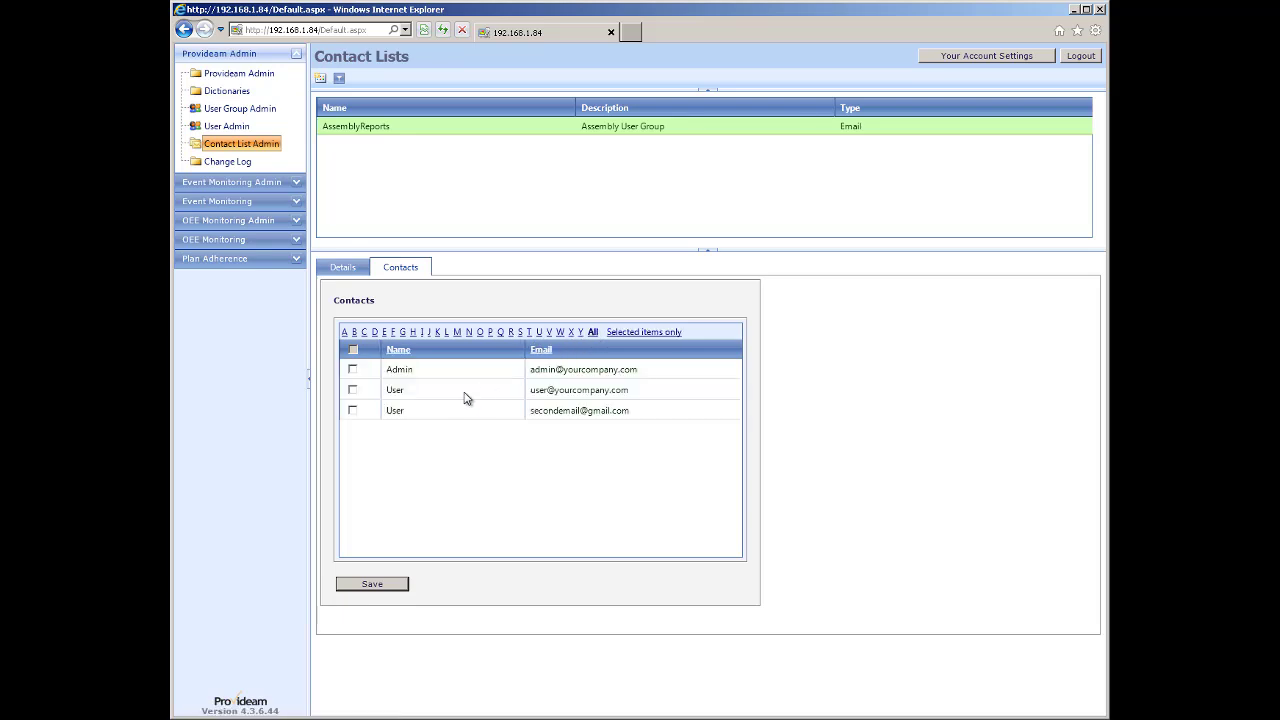
pyautogui.click(352, 391)
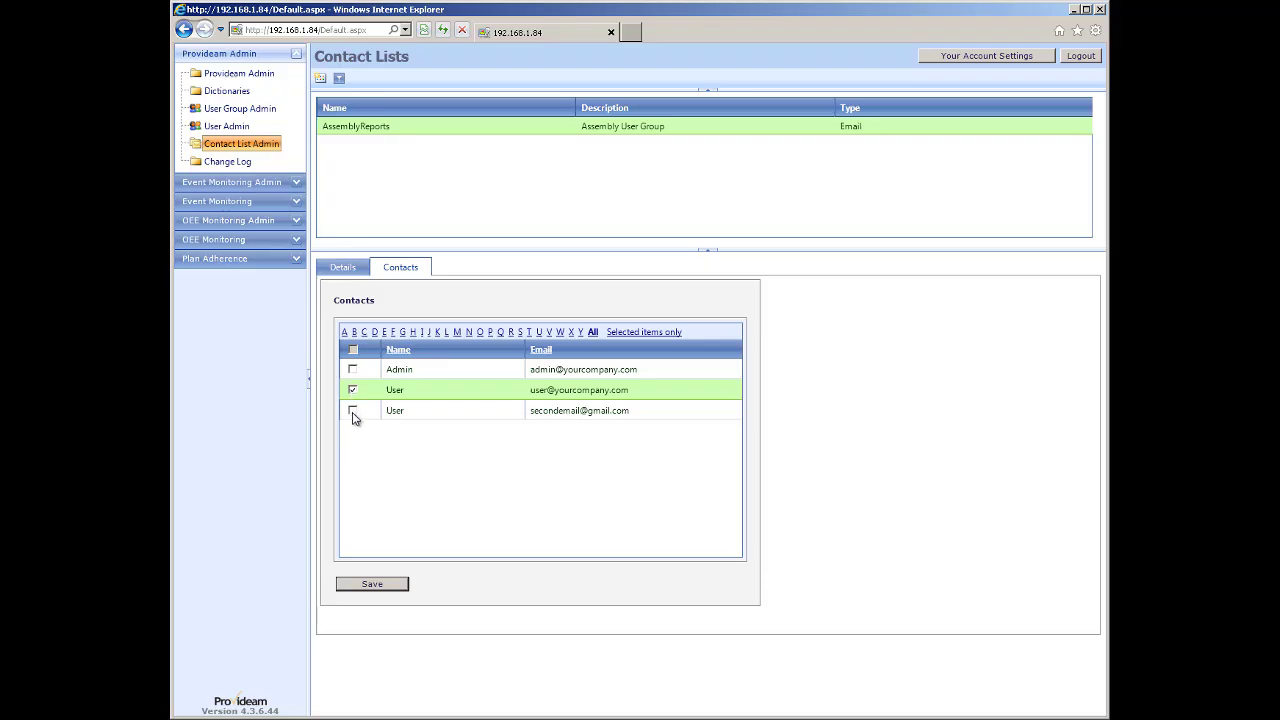
pyautogui.click(352, 412)
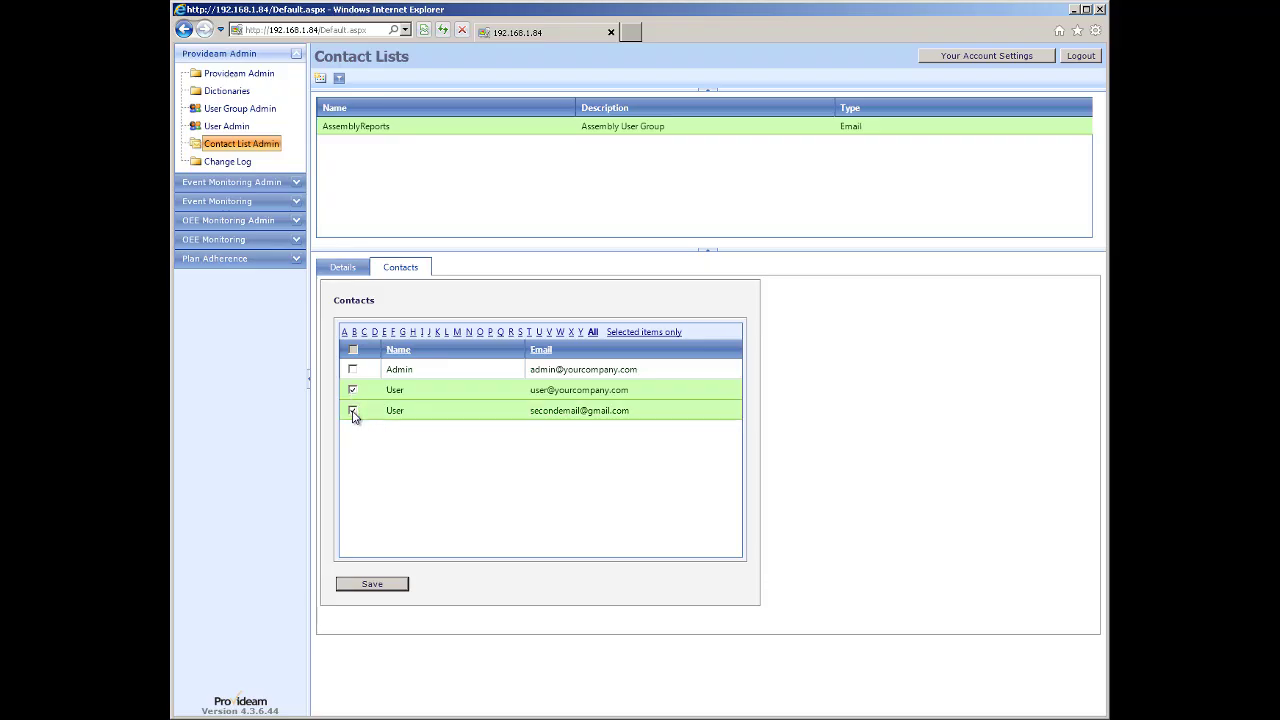
pyautogui.click(353, 371)
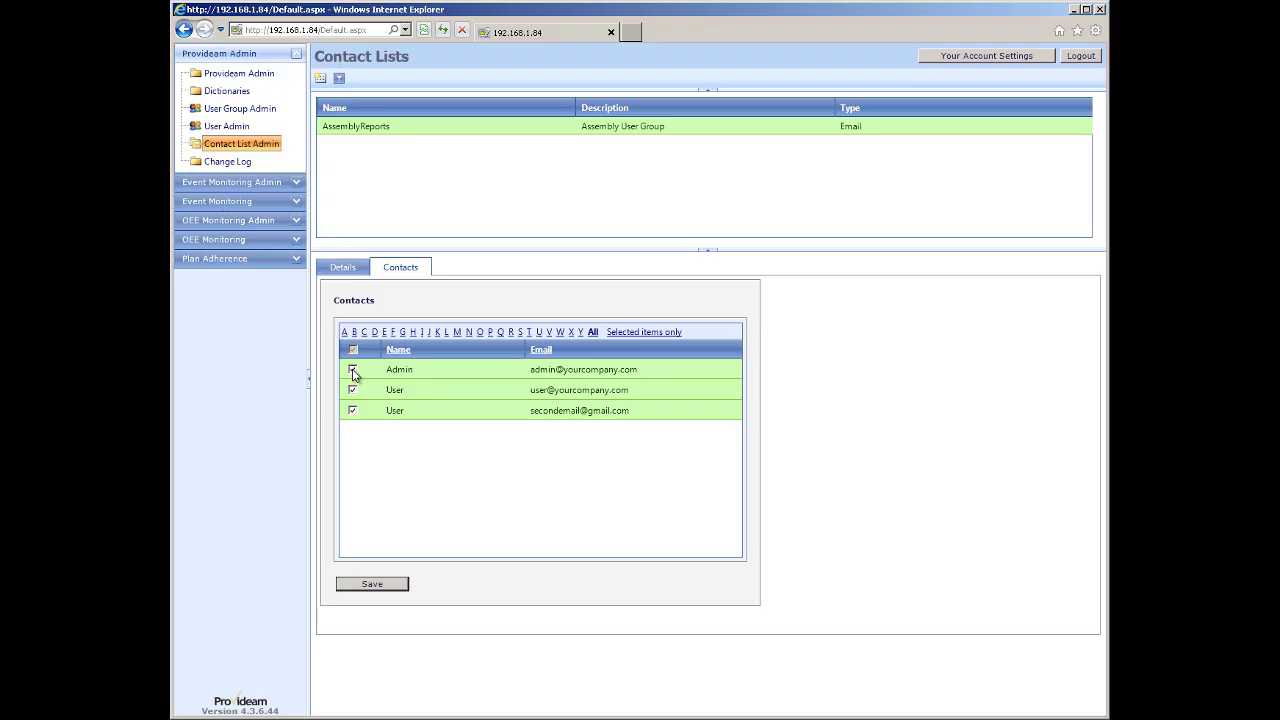
pyautogui.click(352, 411)
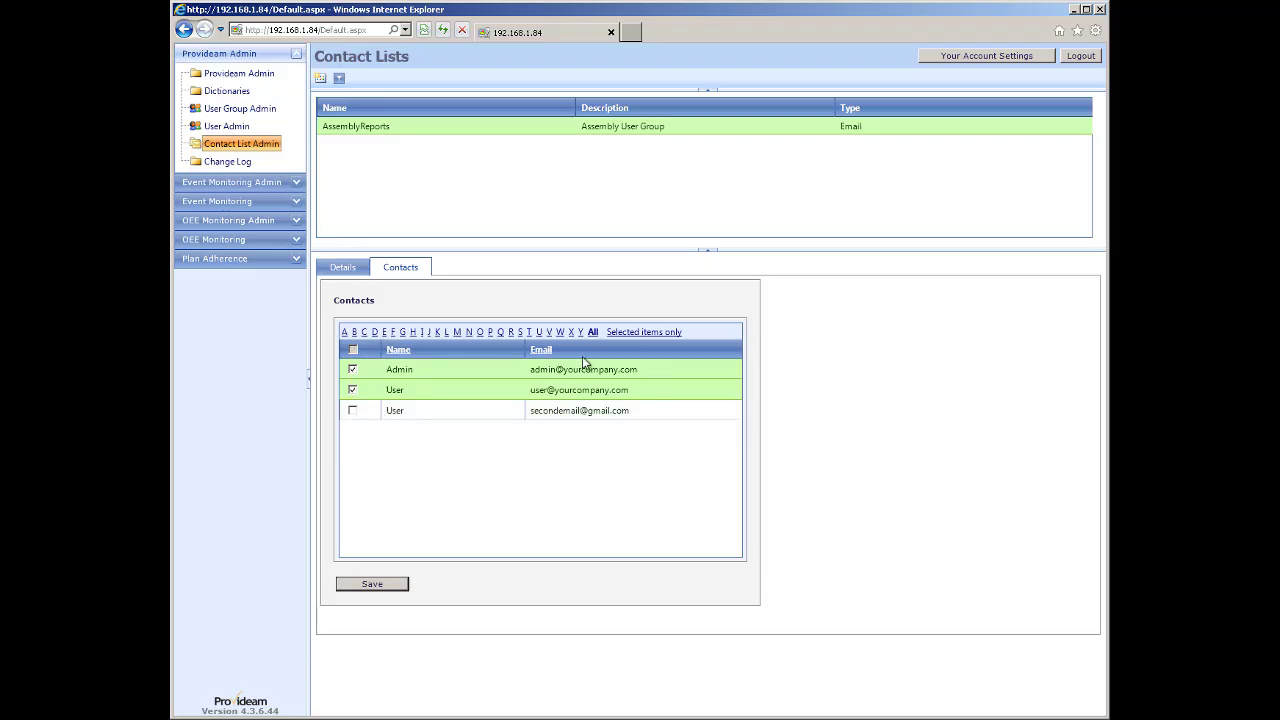
pyautogui.click(370, 584)
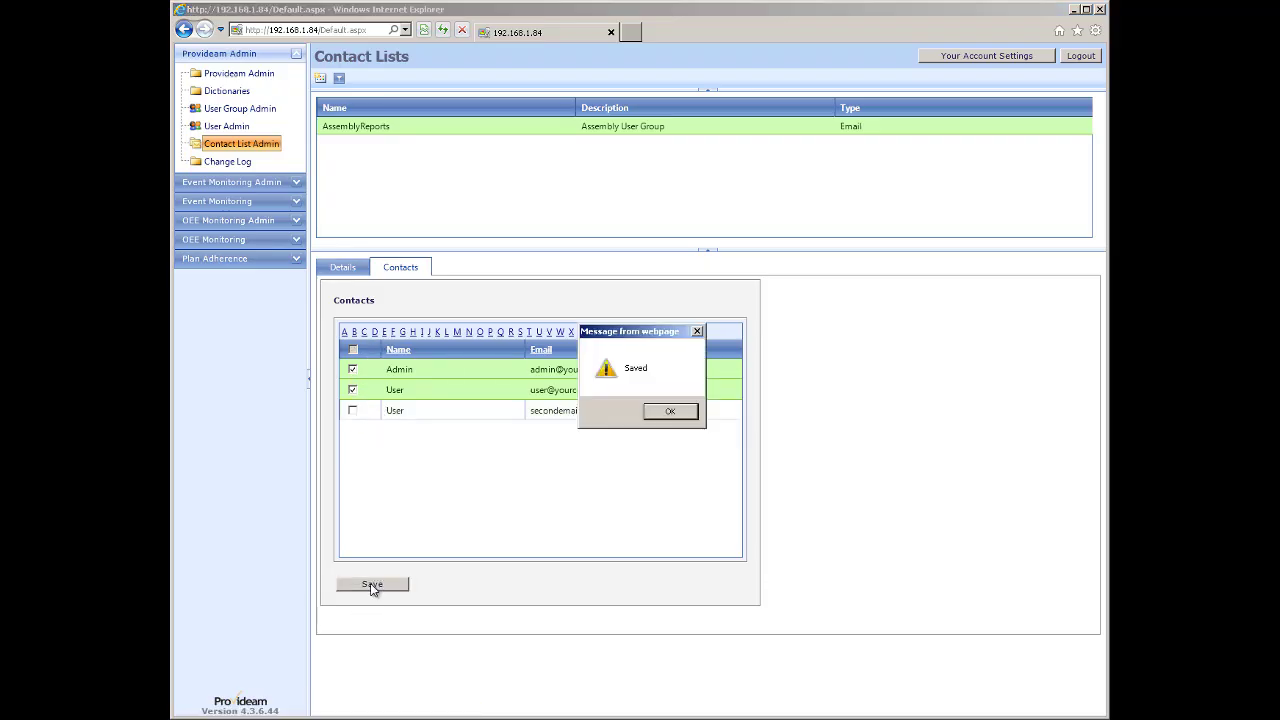
pyautogui.click(666, 411)
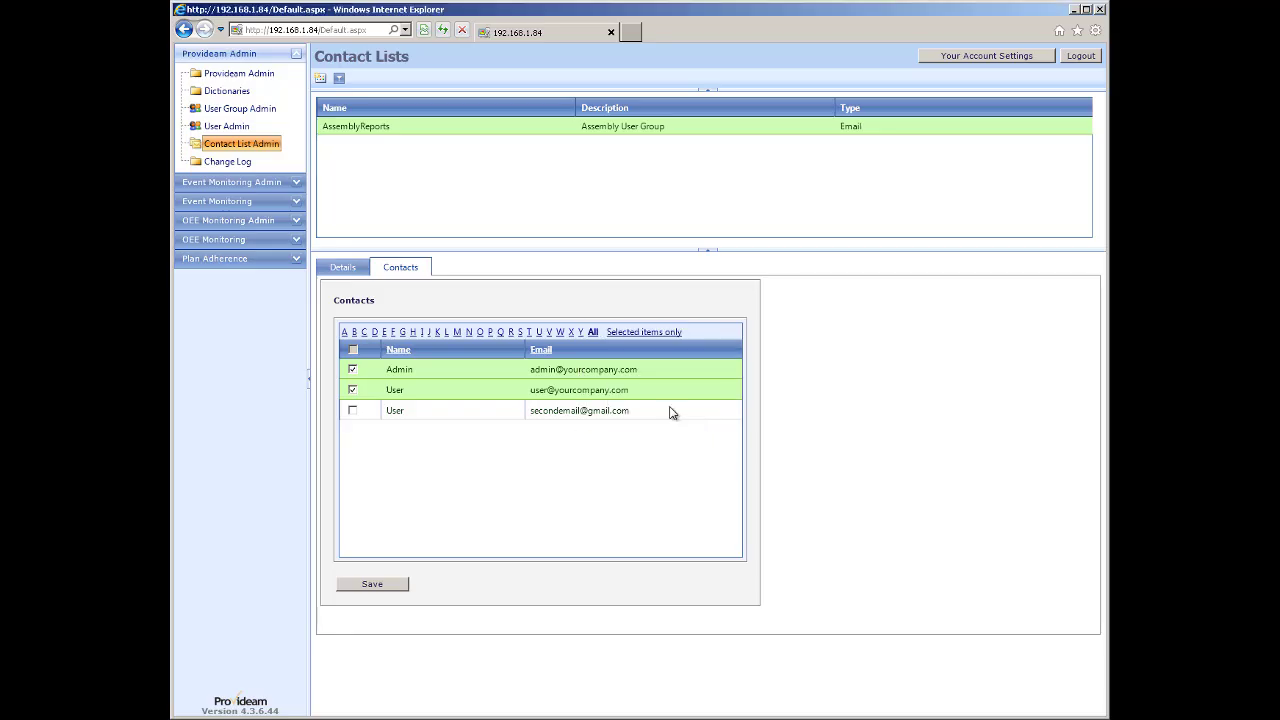
pyautogui.click(645, 333)
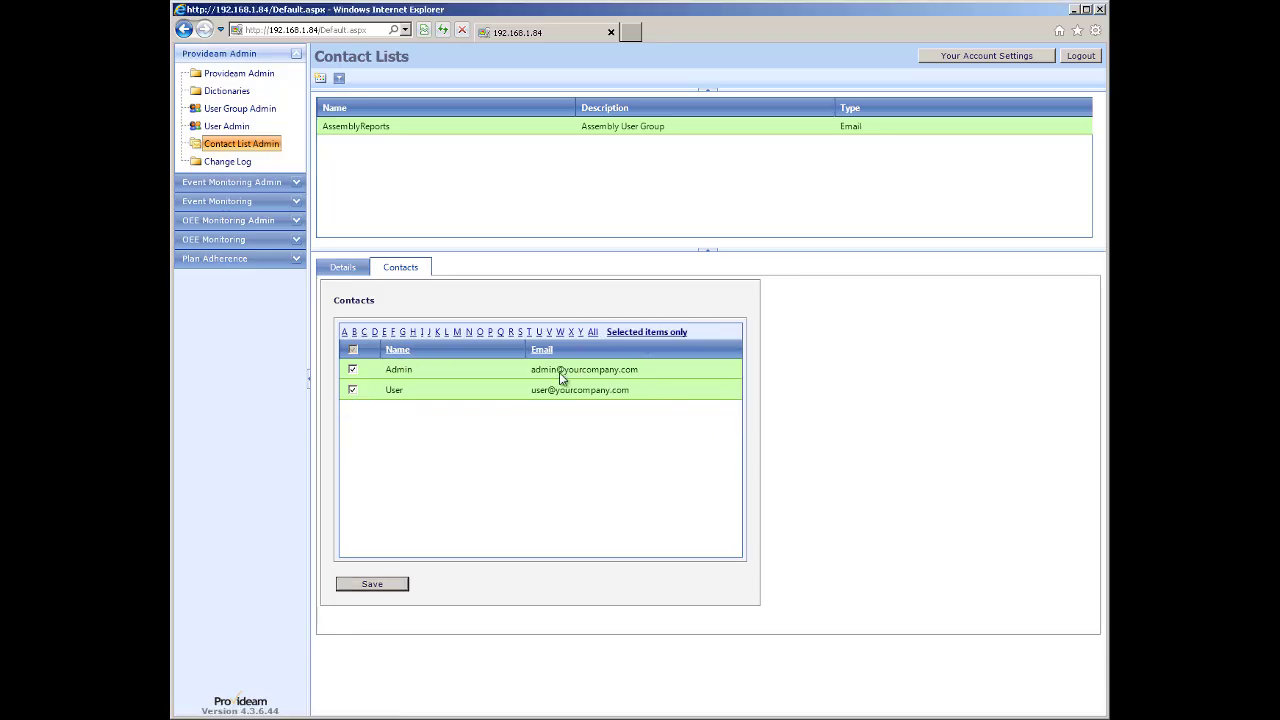
# Draft an OEE report schedule emailing AssemblyReports and Admin, then cancel it.
pyautogui.click(228, 242)
pyautogui.click(219, 150)
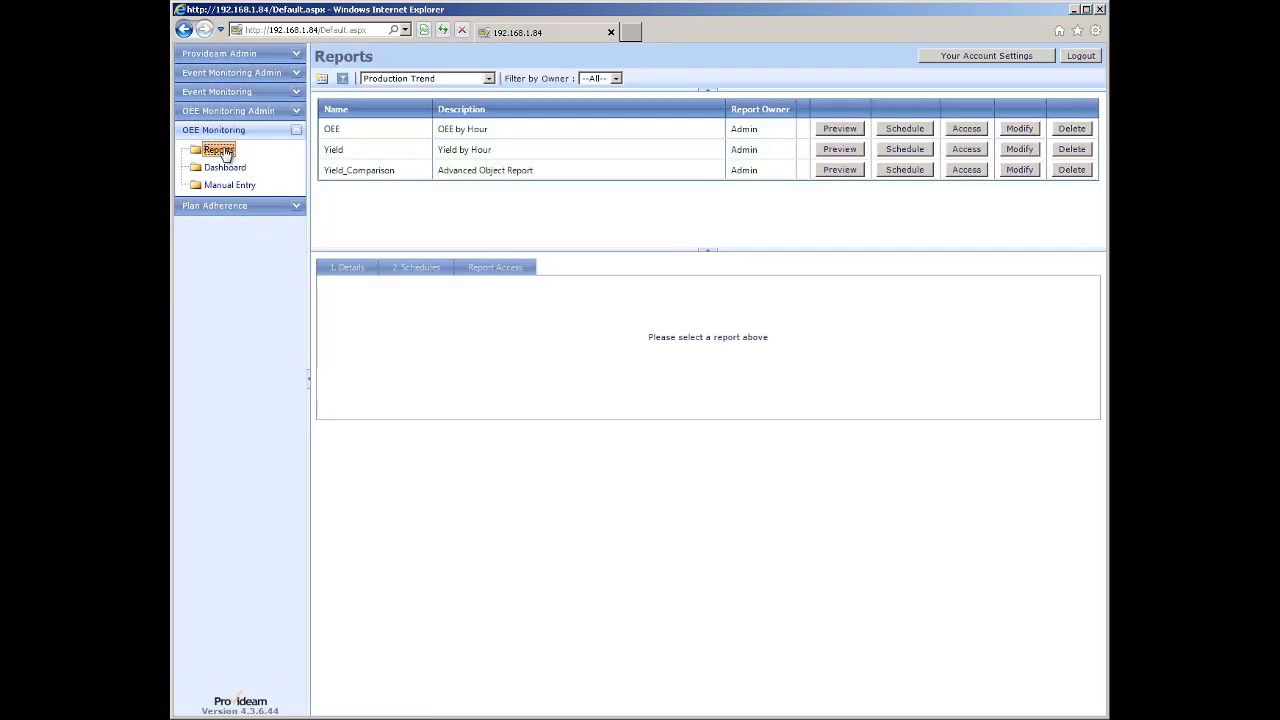
pyautogui.click(895, 132)
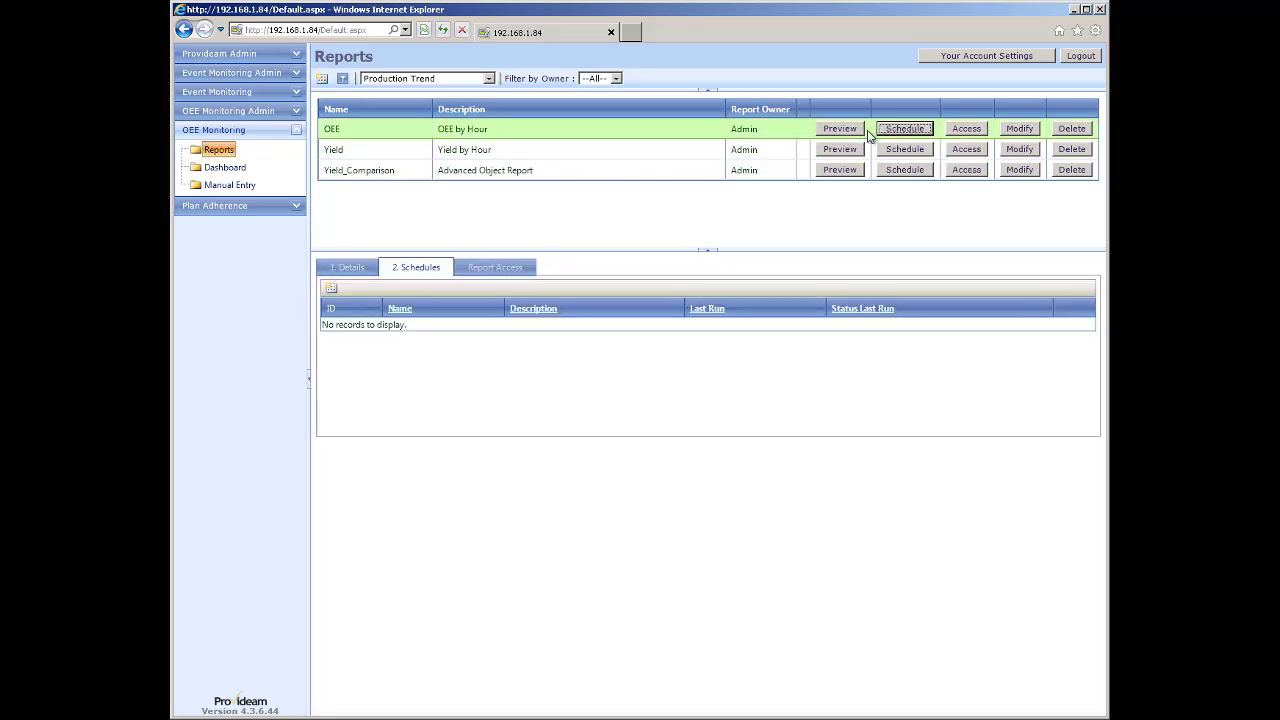
pyautogui.click(330, 291)
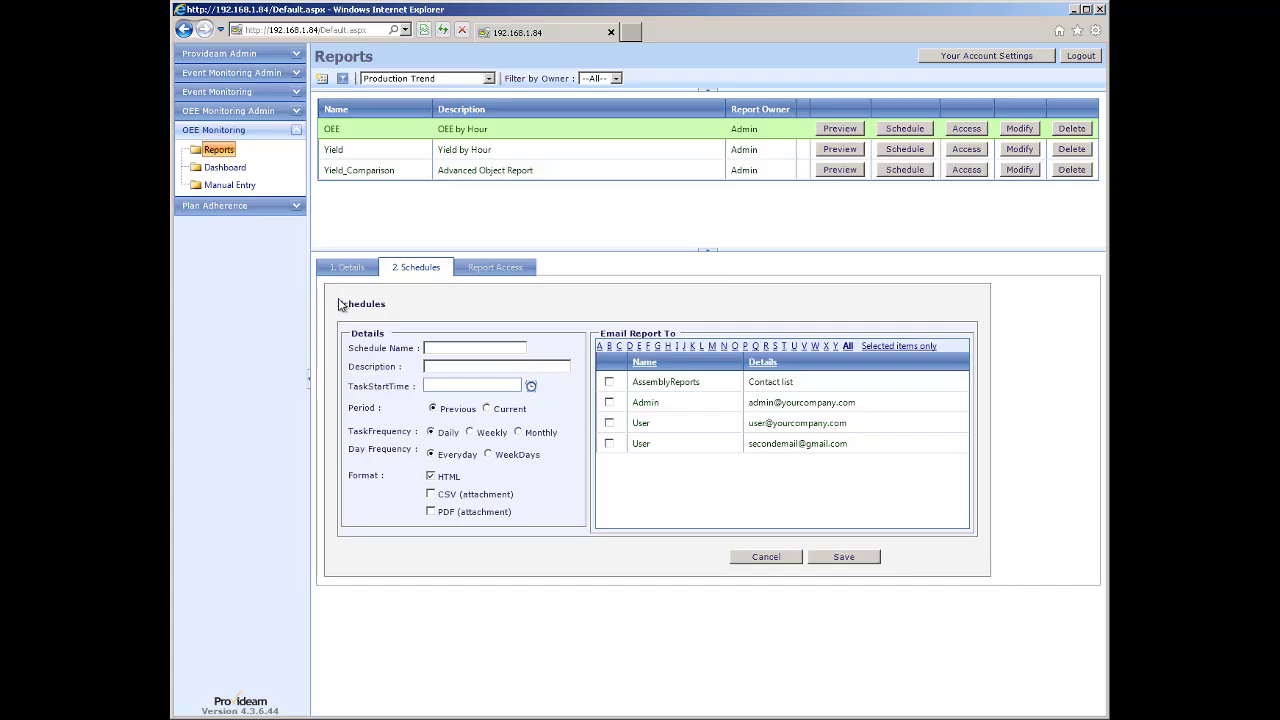
pyautogui.click(610, 385)
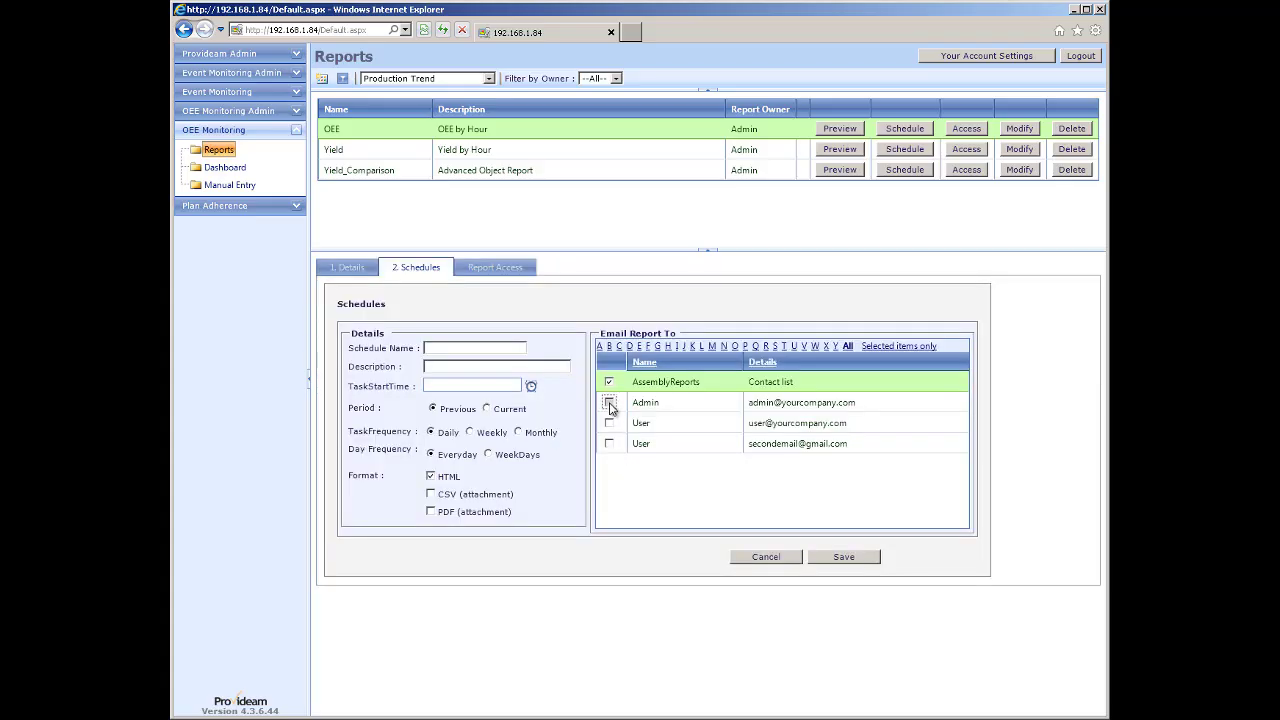
pyautogui.click(609, 404)
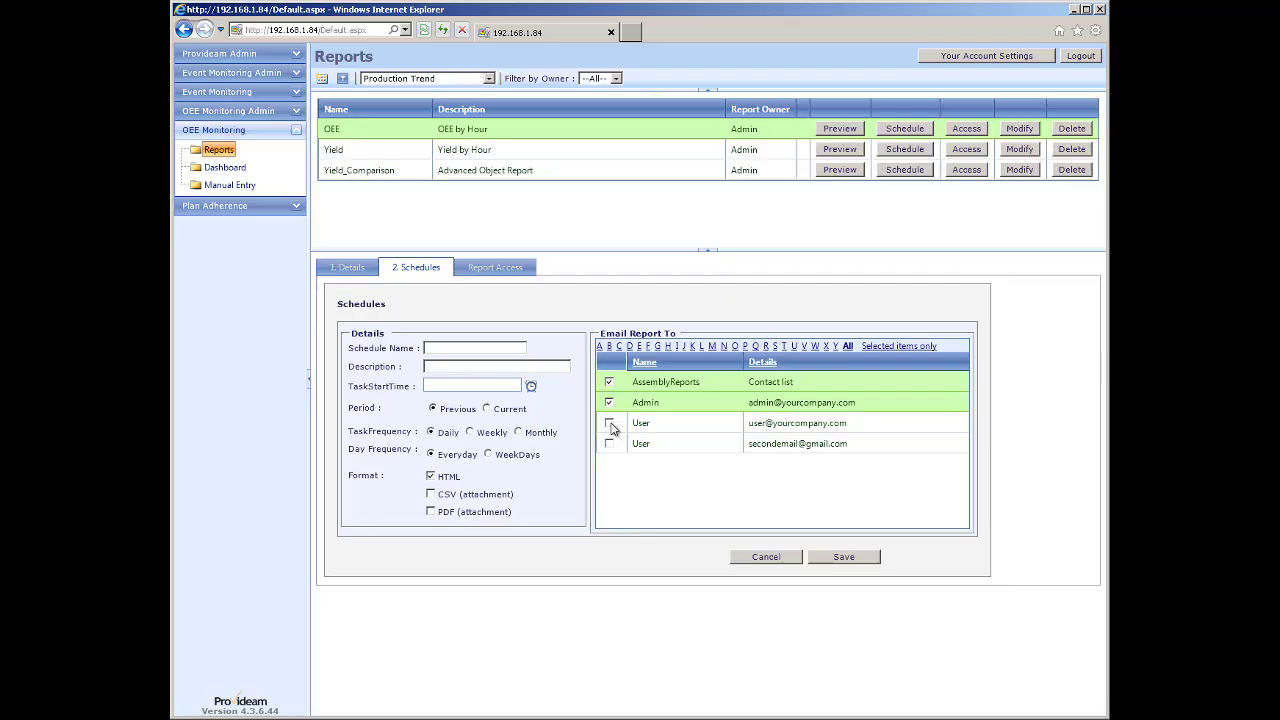
pyautogui.click(768, 564)
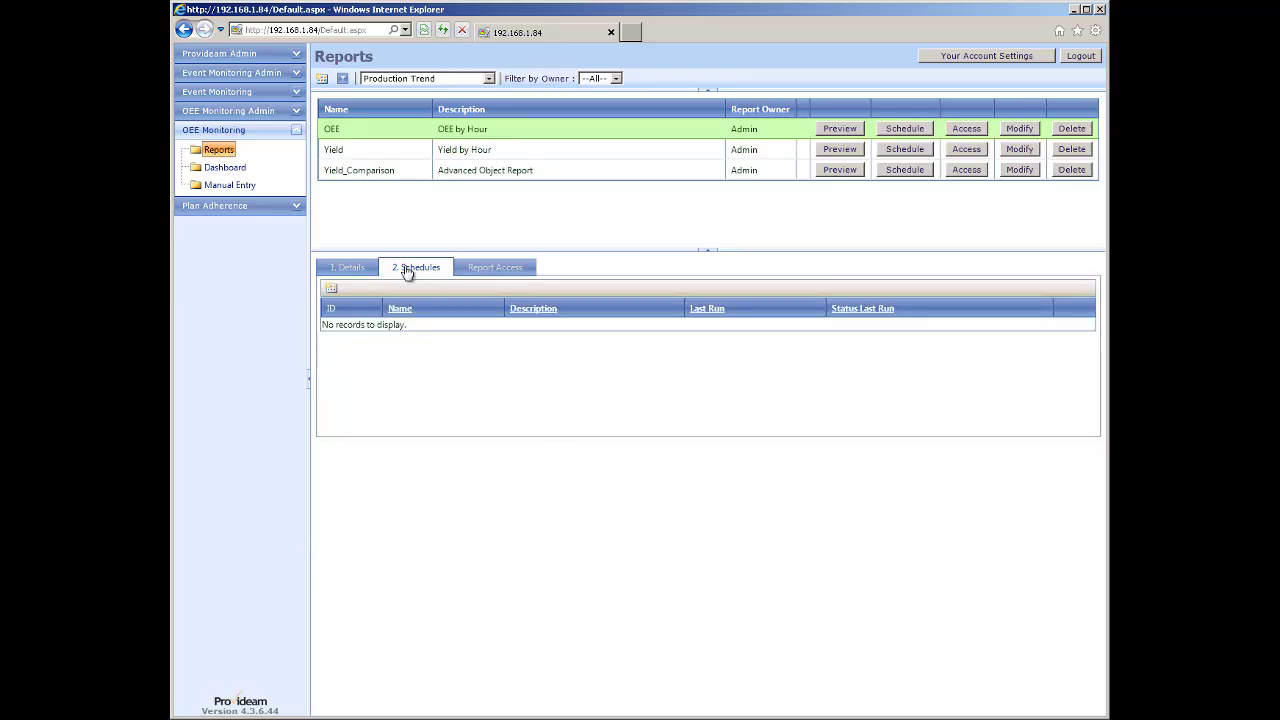
pyautogui.click(246, 53)
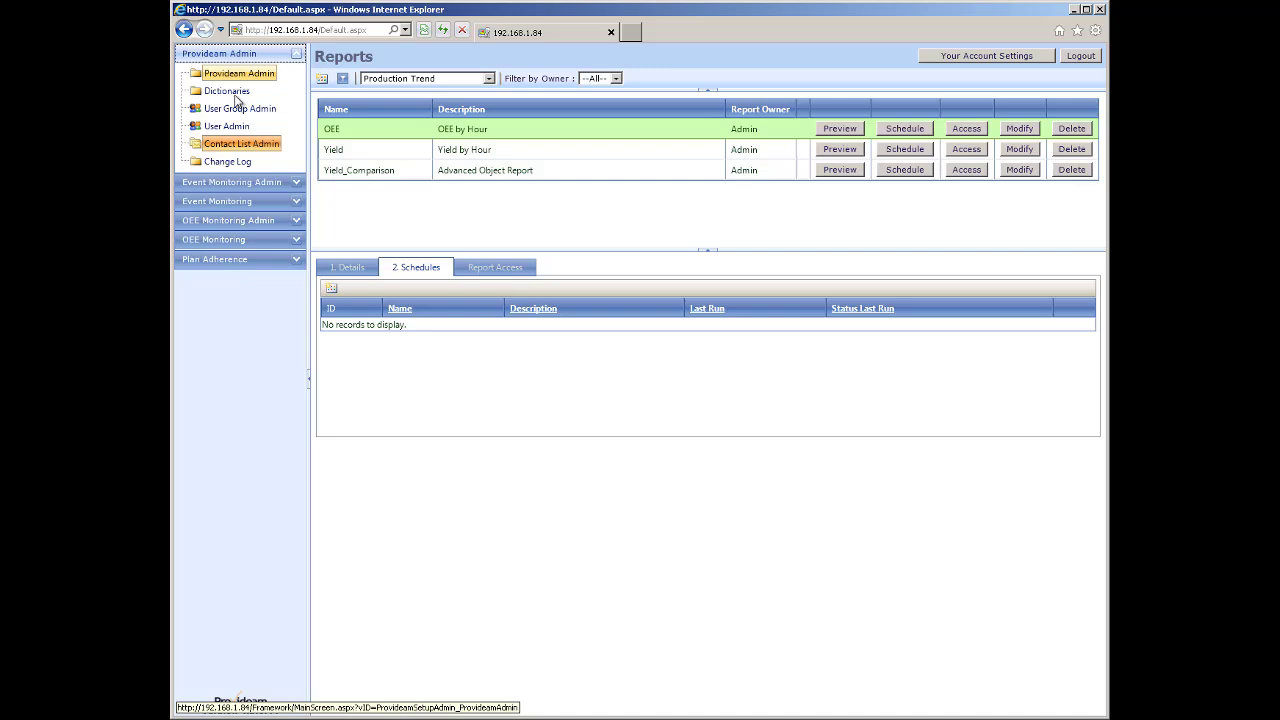
# Add the Mobile contact list 'Alarm Contact Grp' with description 'Alarm SMS Group'.
pyautogui.click(237, 147)
pyautogui.click(337, 135)
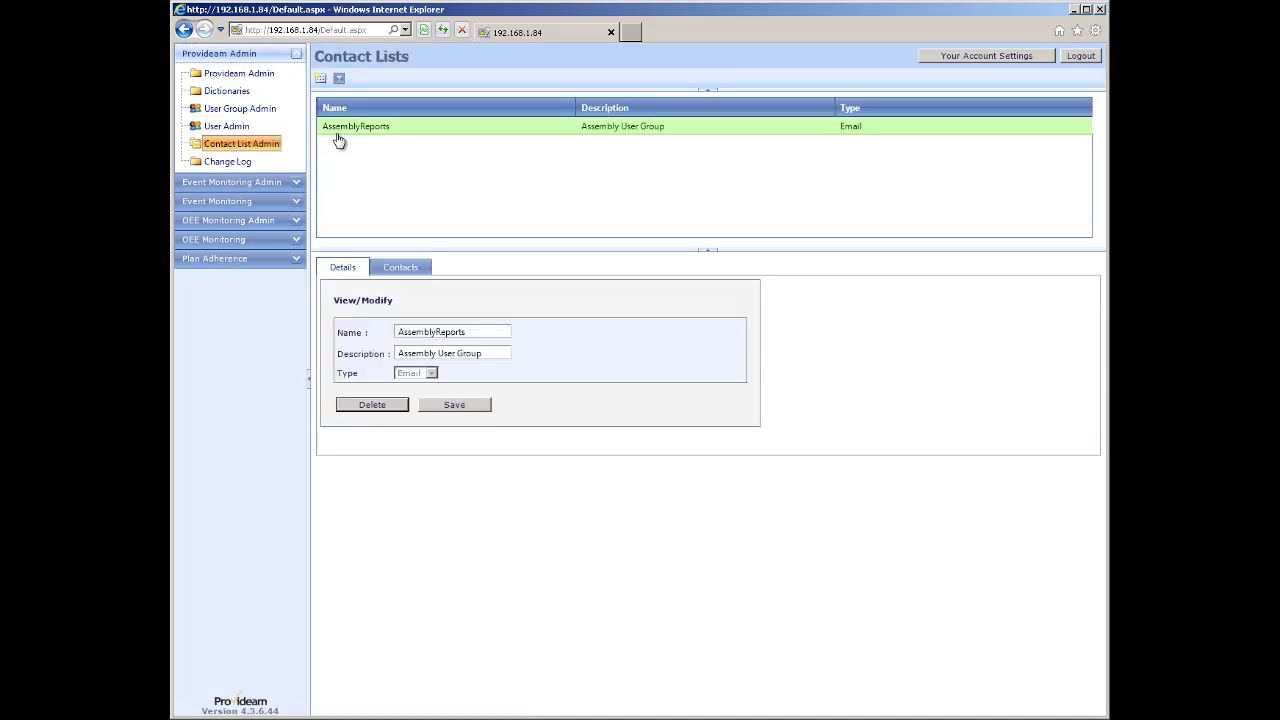
pyautogui.click(320, 79)
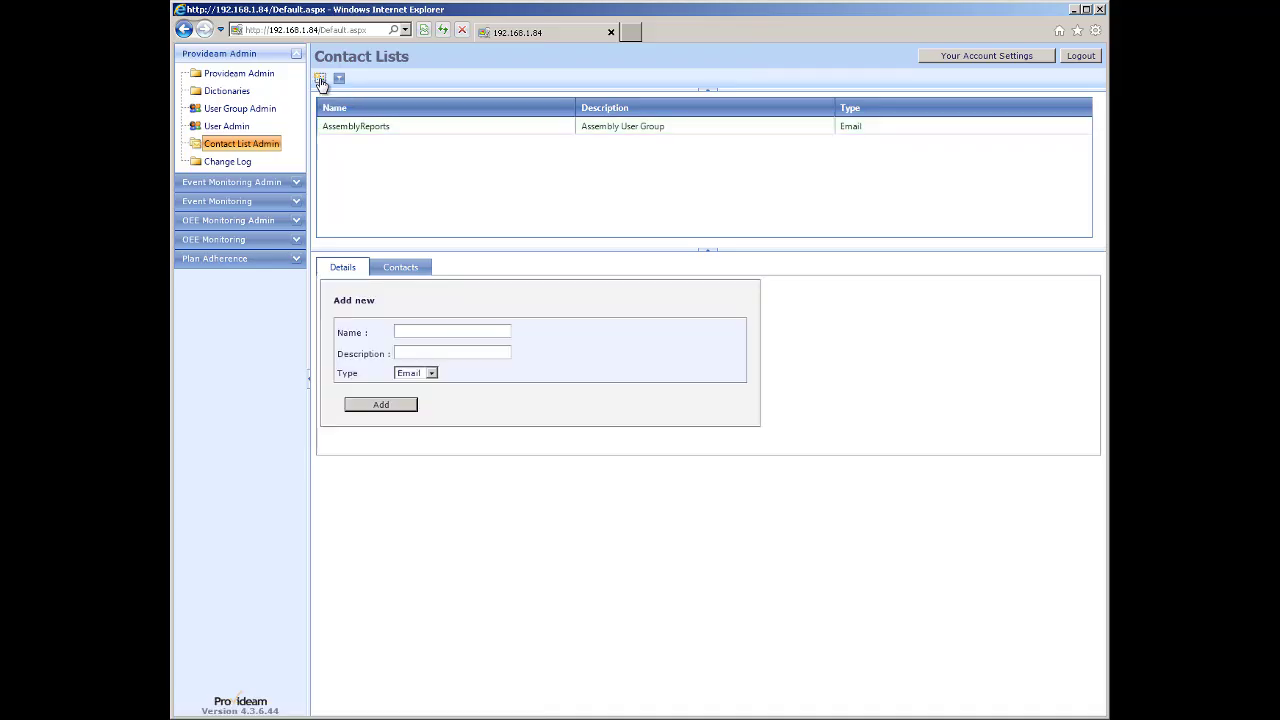
pyautogui.click(431, 373)
pyautogui.click(424, 398)
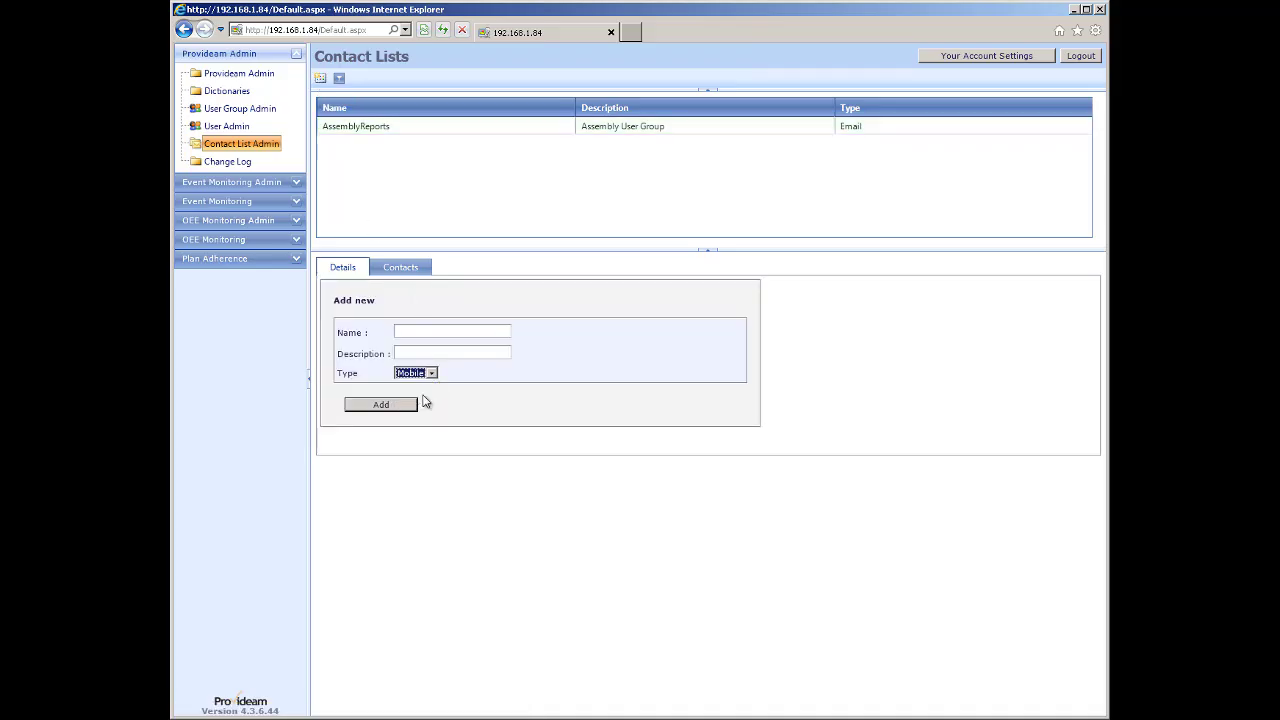
pyautogui.click(412, 331)
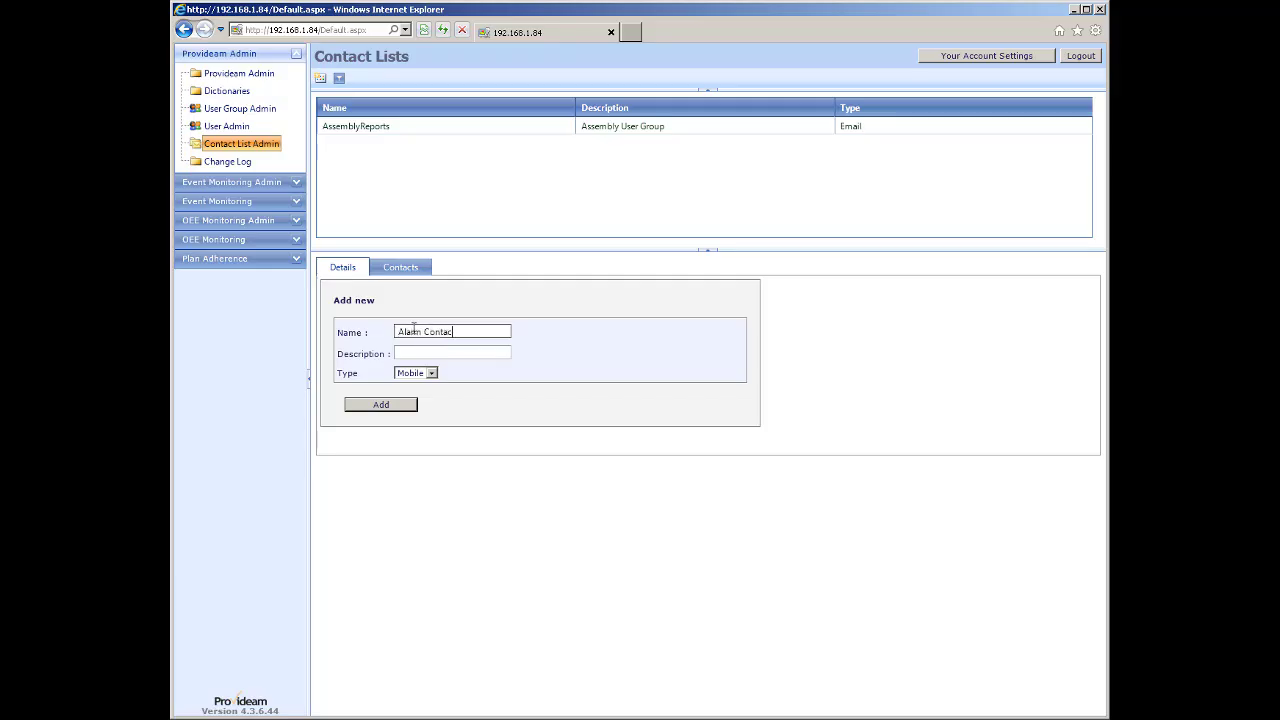
pyautogui.press('Tab')
pyautogui.write('Alarm SMS')
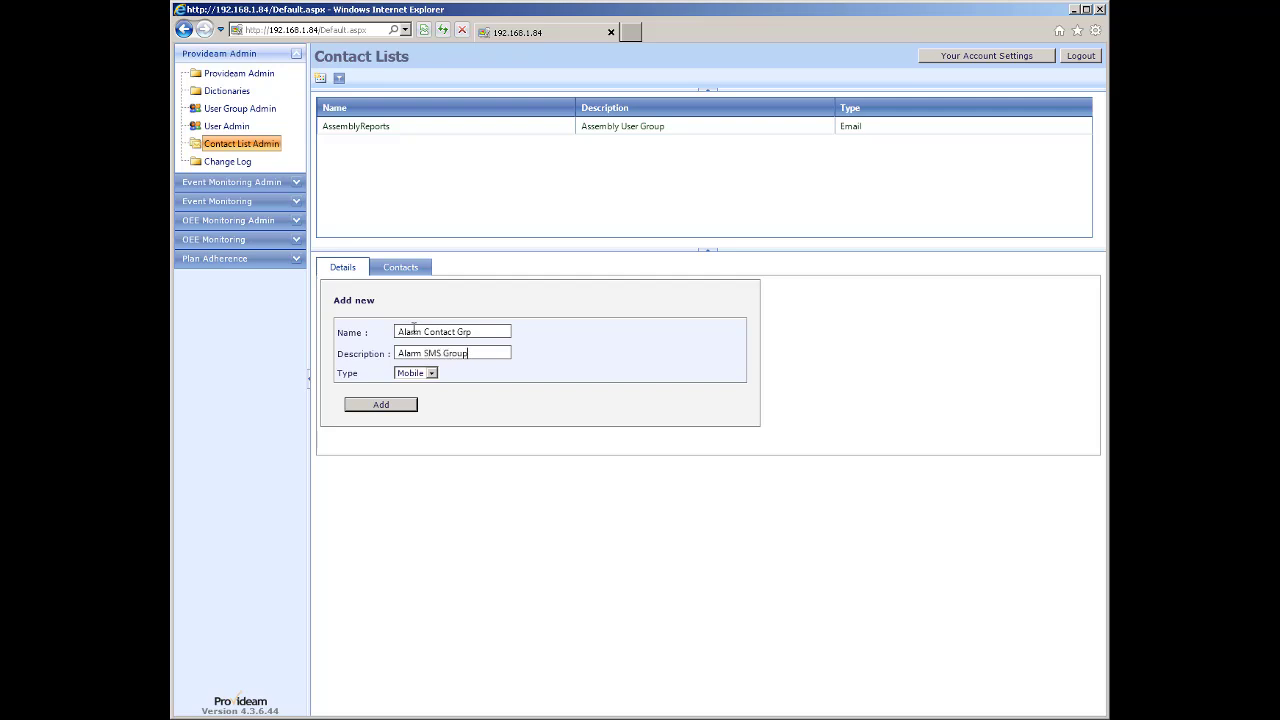
pyautogui.click(400, 405)
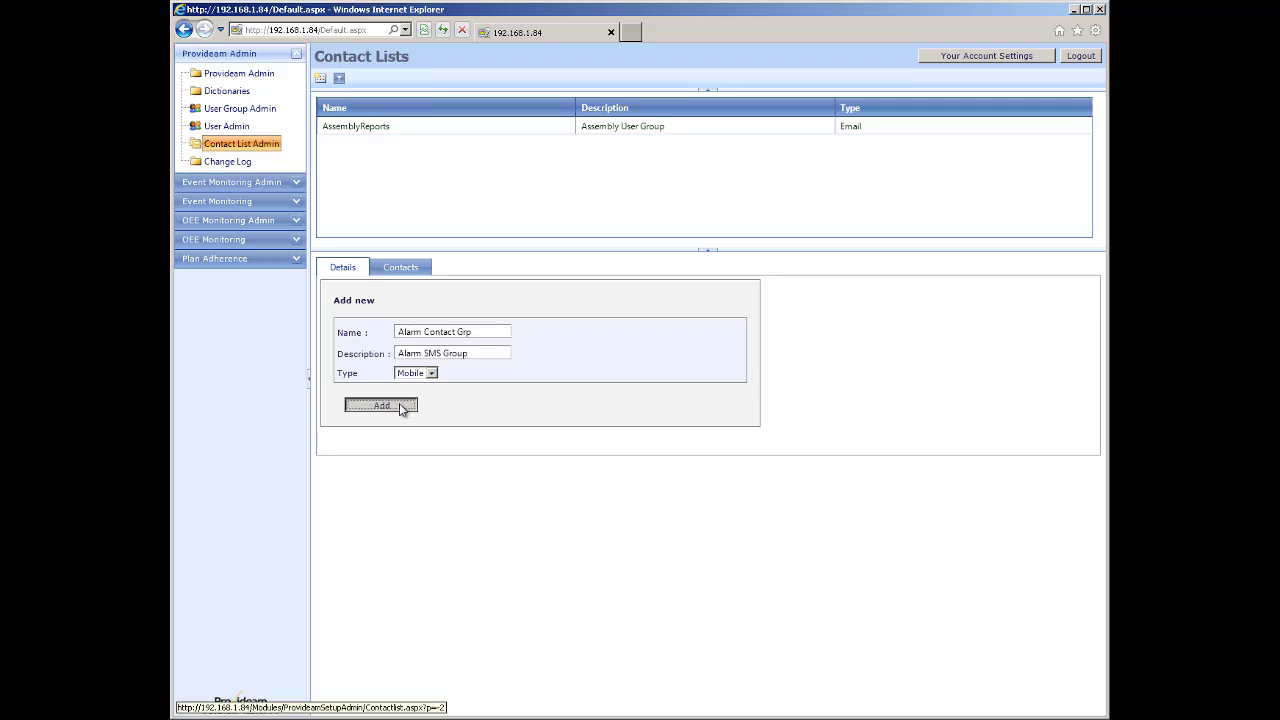
pyautogui.click(402, 268)
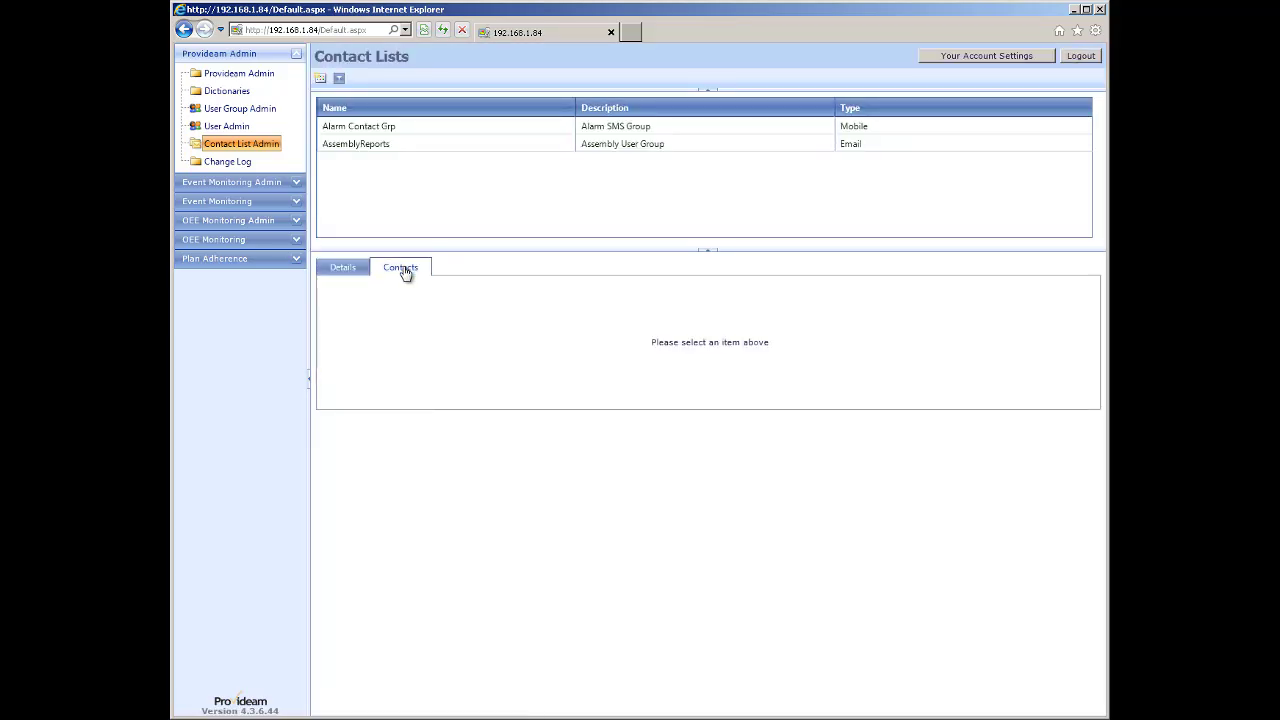
# Tick the Admin mobile contact in Alarm Contact Grp and save the membership.
pyautogui.click(380, 148)
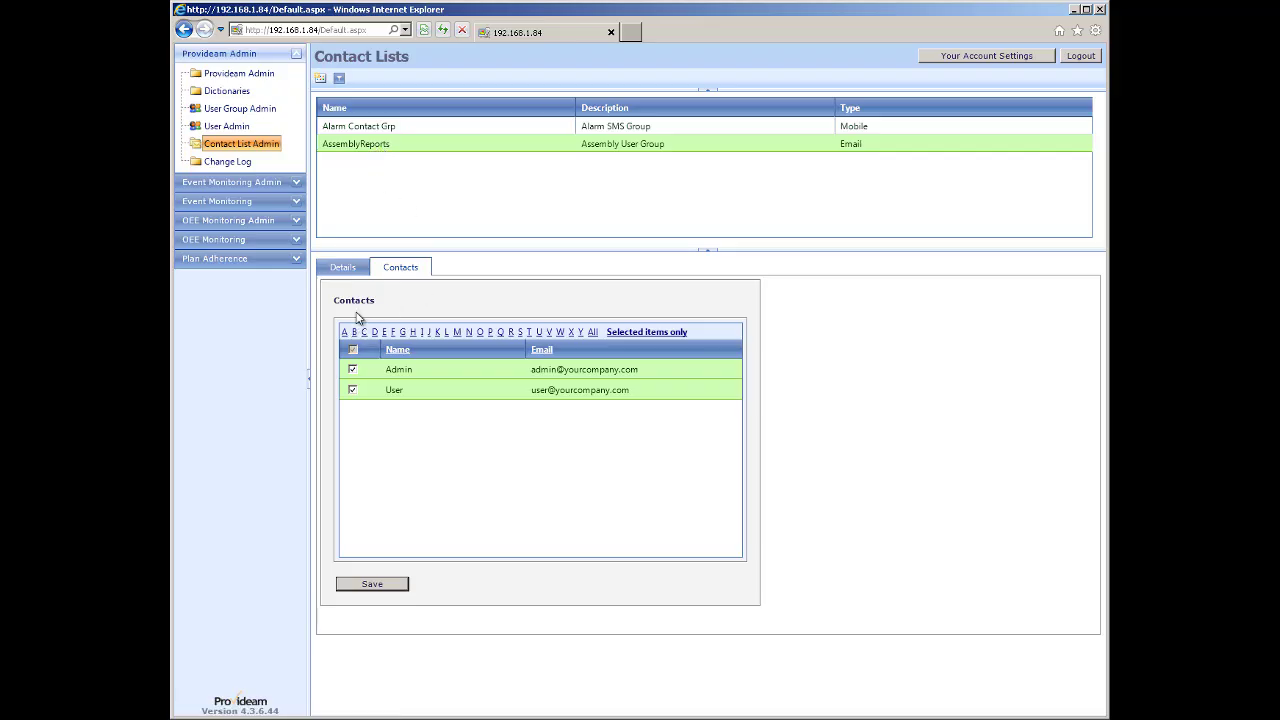
pyautogui.click(386, 129)
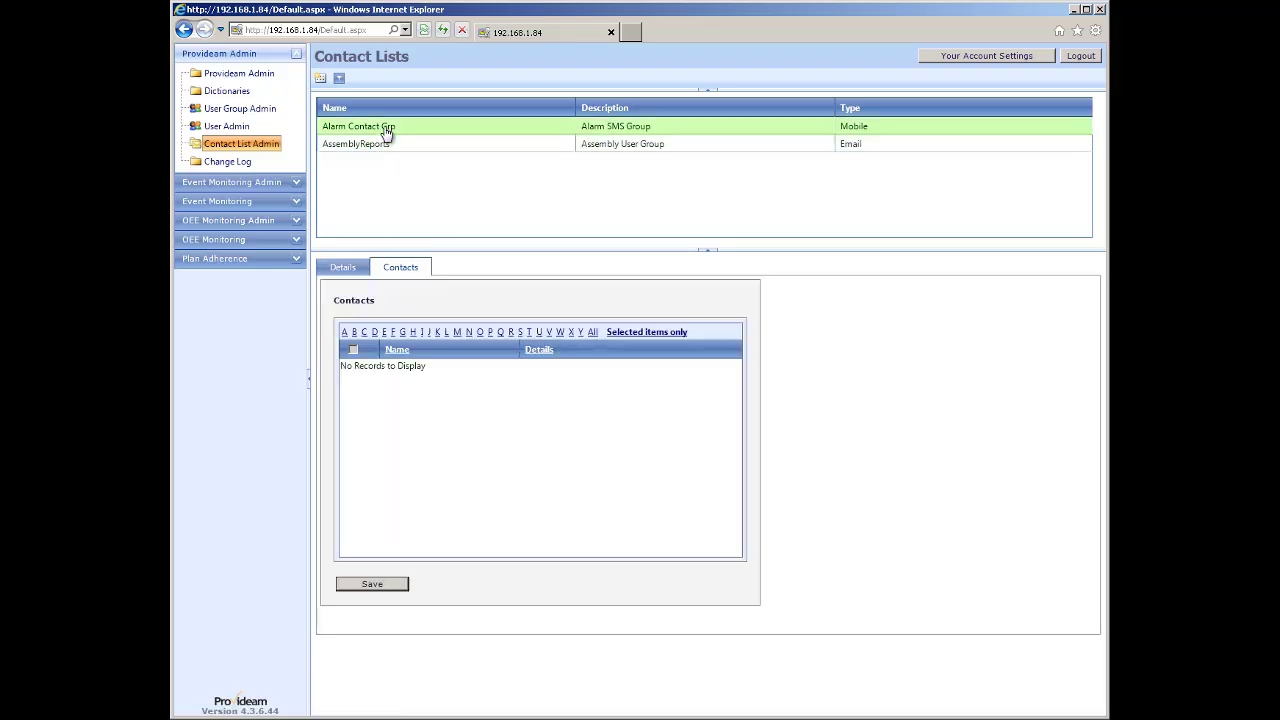
pyautogui.click(593, 333)
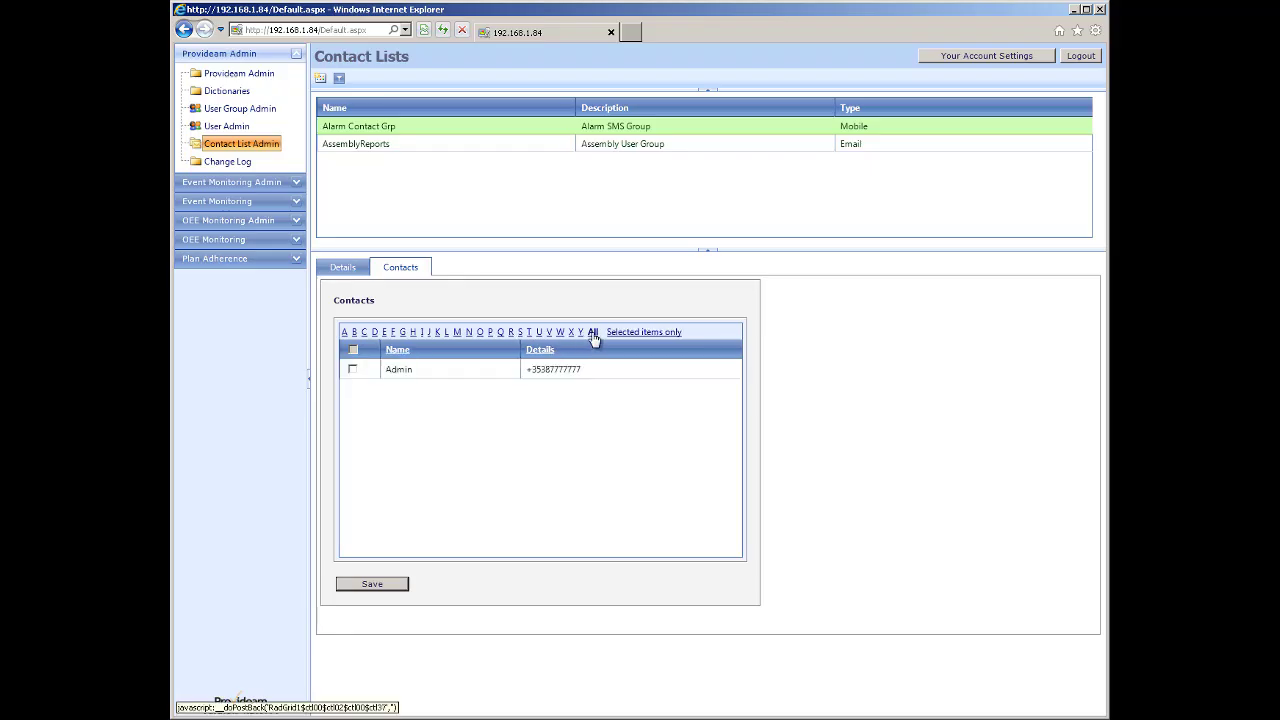
pyautogui.click(353, 370)
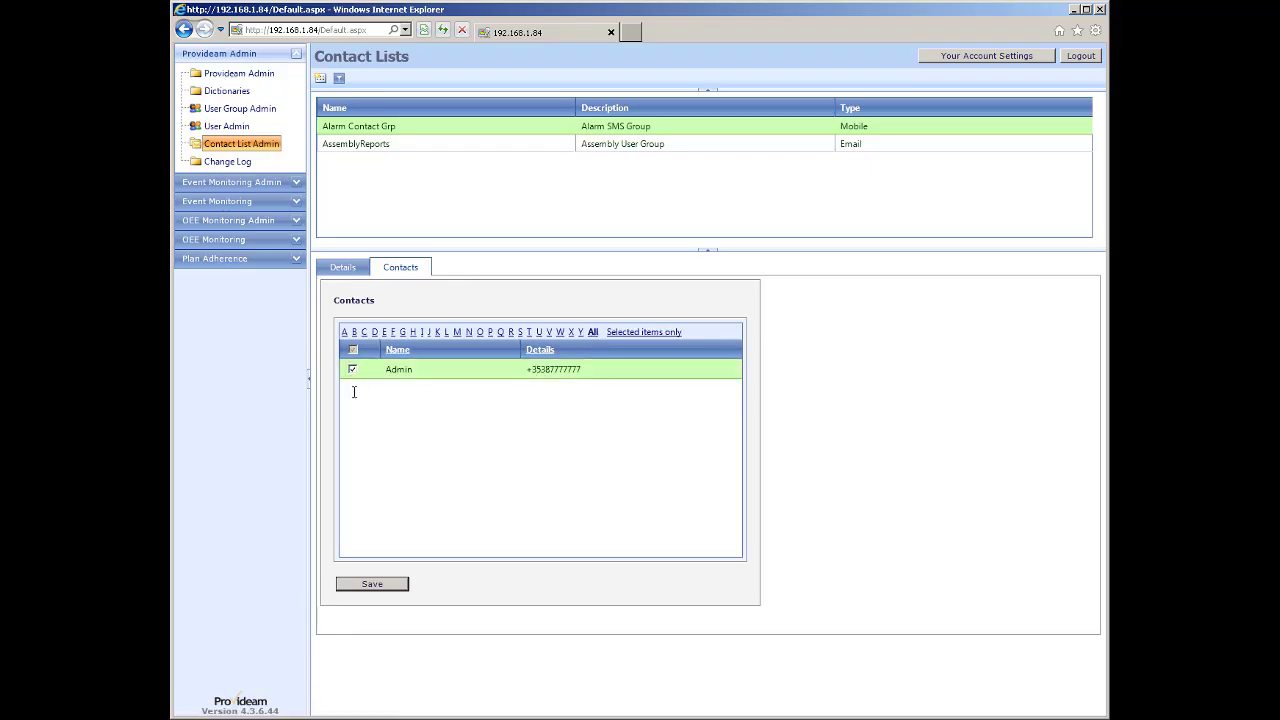
pyautogui.click(384, 587)
pyautogui.click(669, 412)
# List srvAlarmEventGrp's events and view the ProvAlarmAnnun Alarm event's details.
pyautogui.click(232, 182)
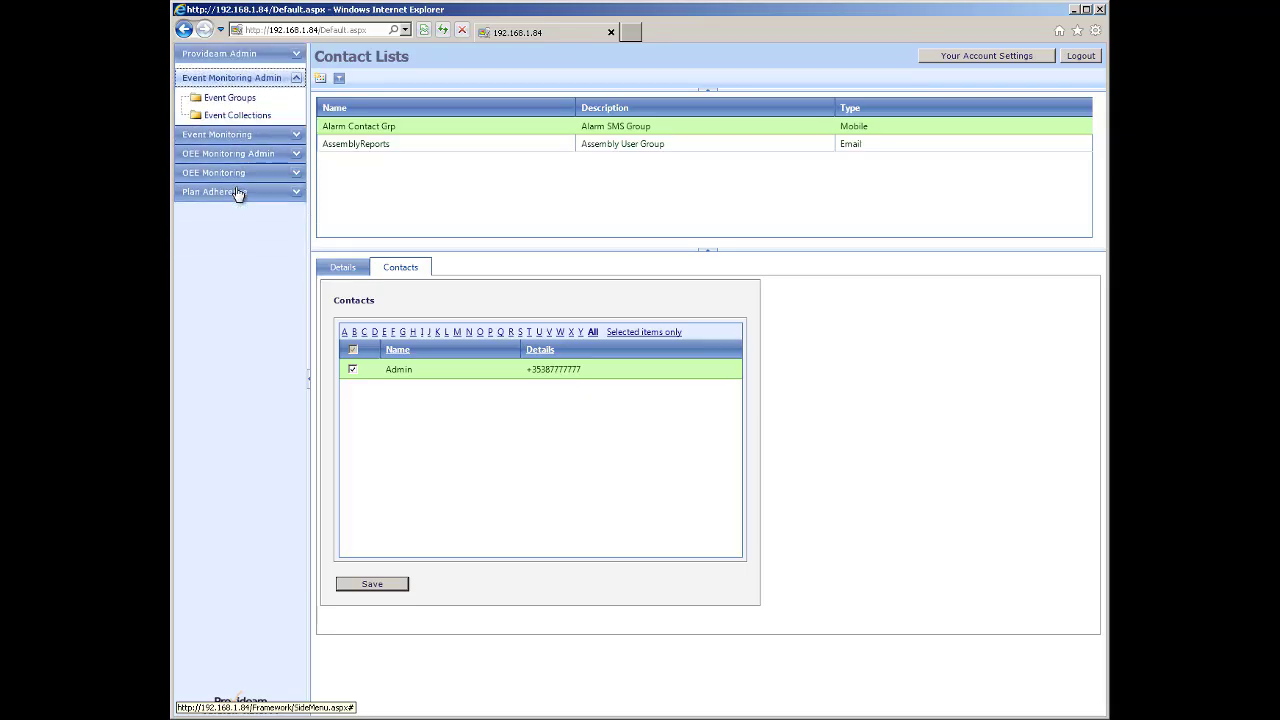
pyautogui.click(220, 100)
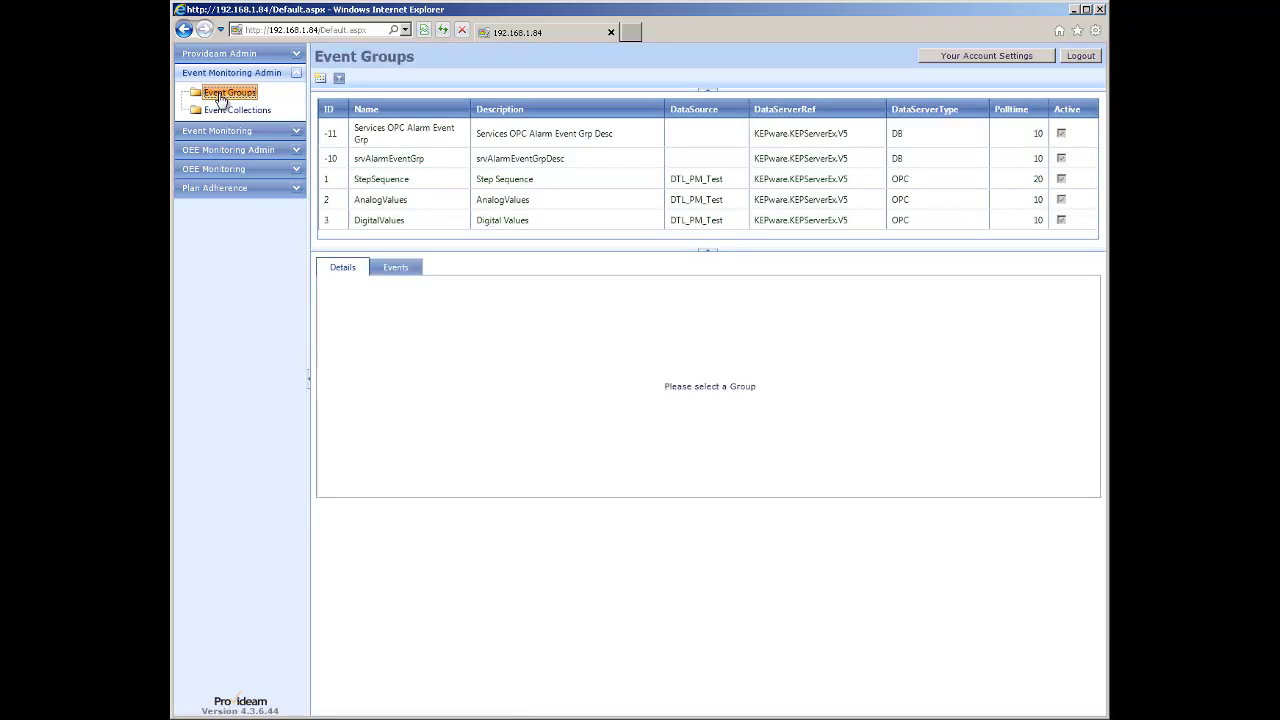
pyautogui.click(386, 164)
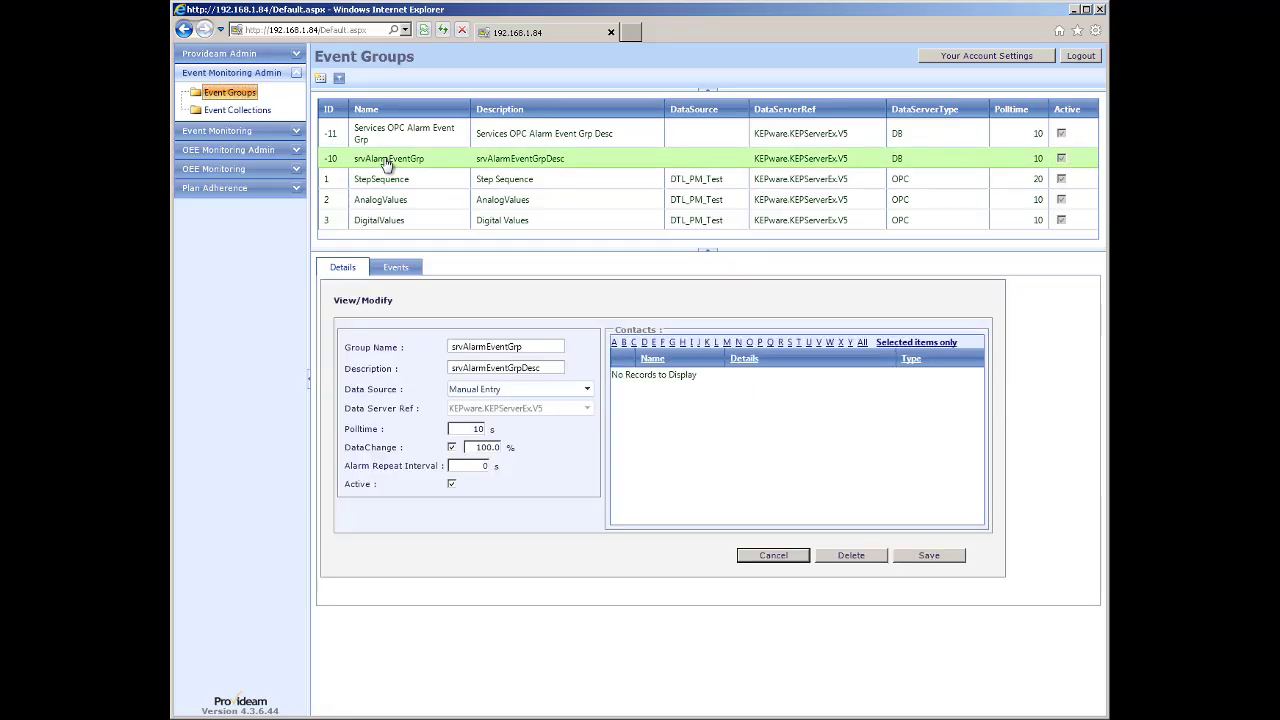
pyautogui.click(397, 269)
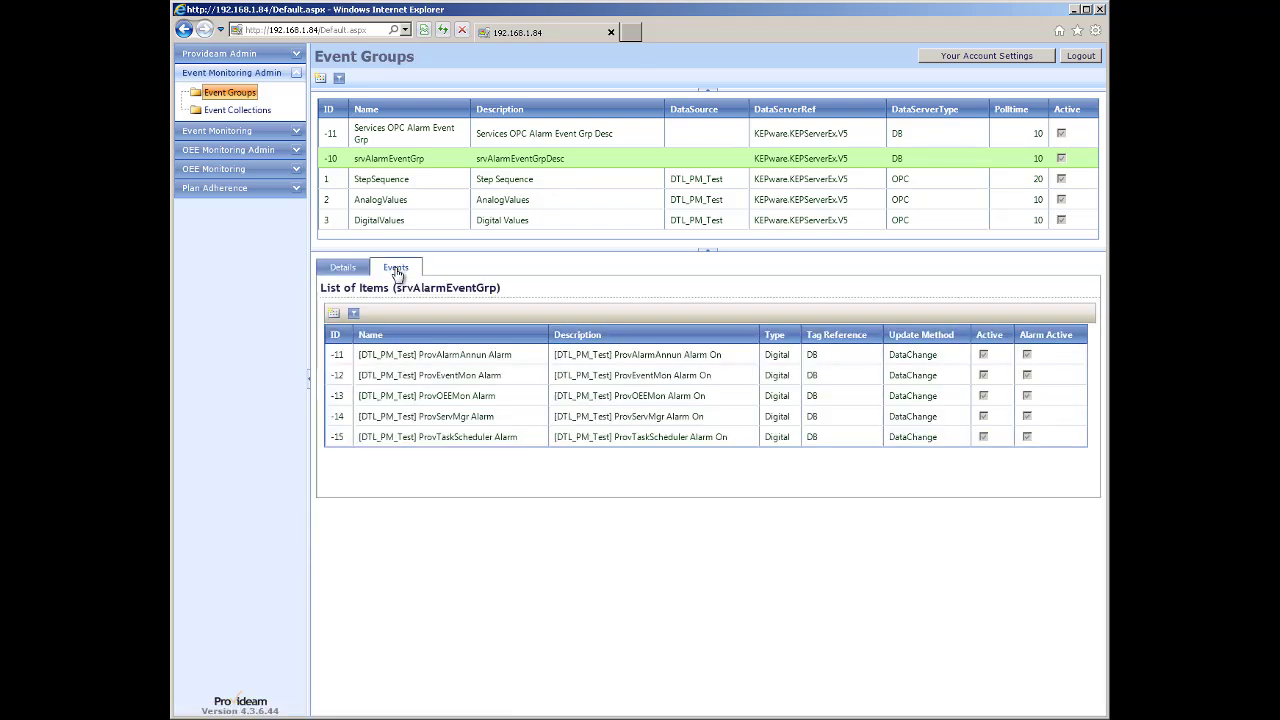
pyautogui.doubleClick(390, 356)
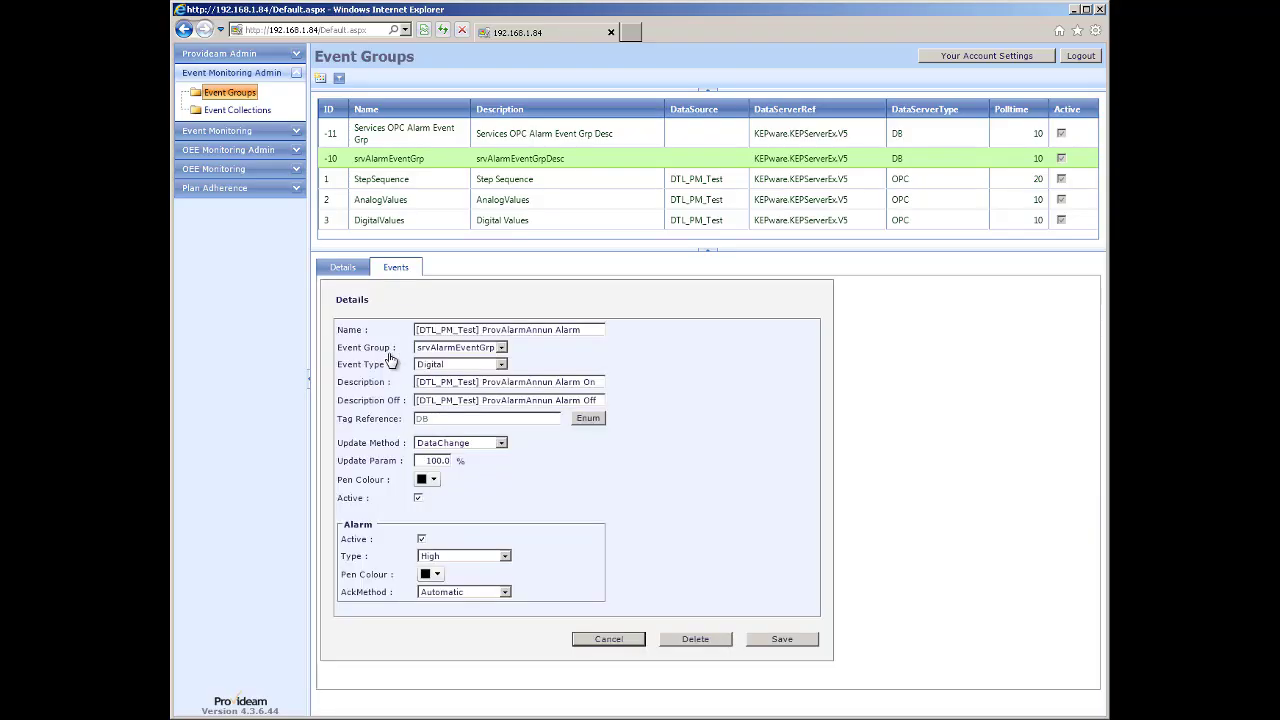
pyautogui.click(342, 268)
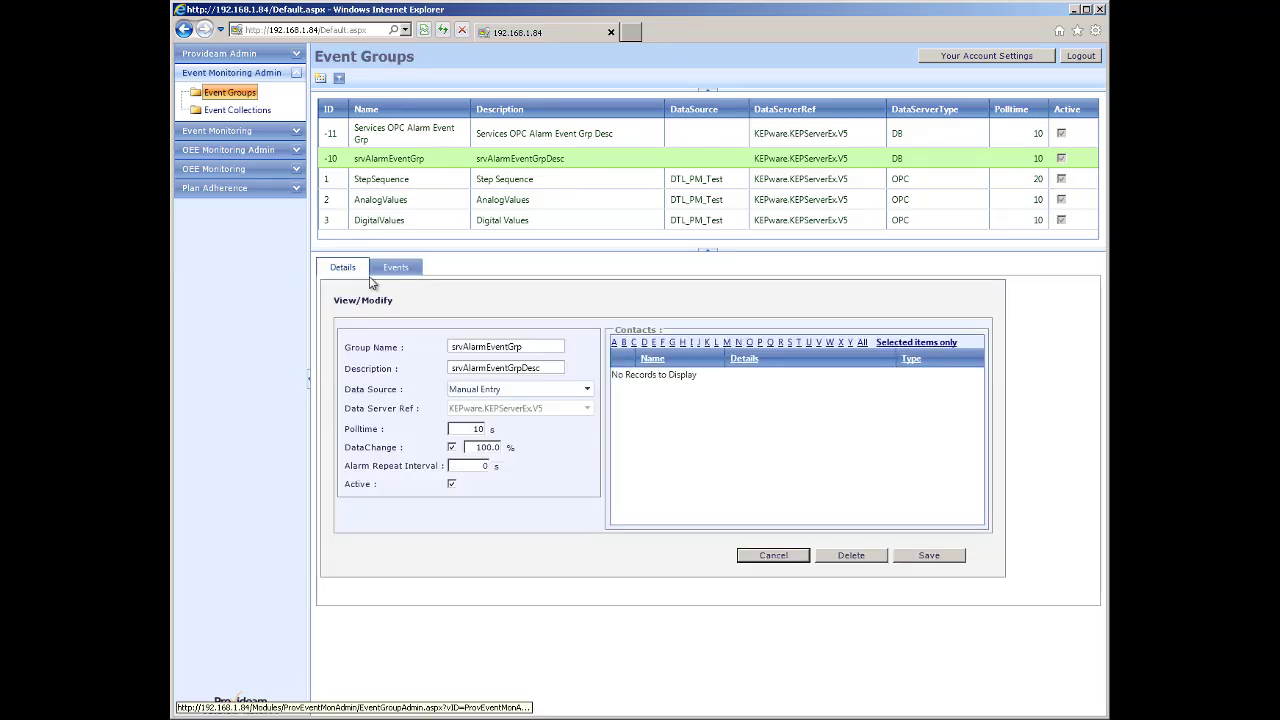
# Attach AssemblyReports to srvAlarmEventGrp's contacts, after trying other lists, and save.
pyautogui.click(859, 342)
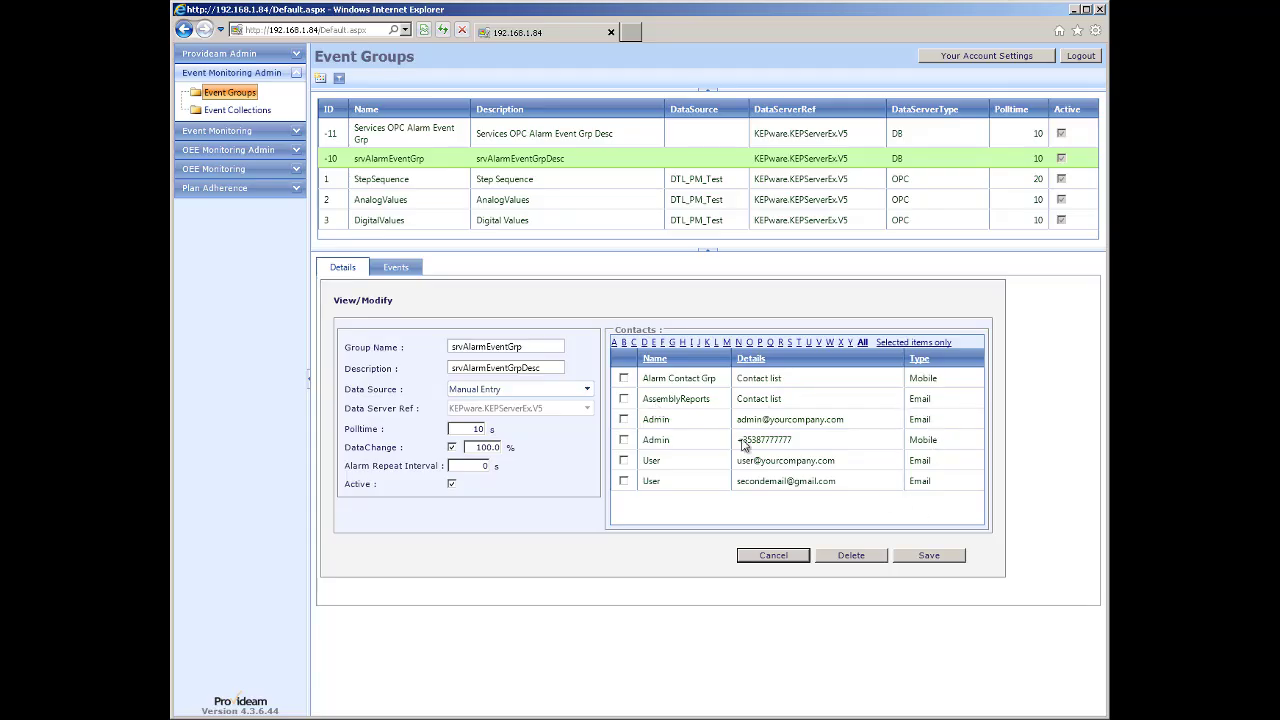
pyautogui.click(624, 378)
pyautogui.click(624, 399)
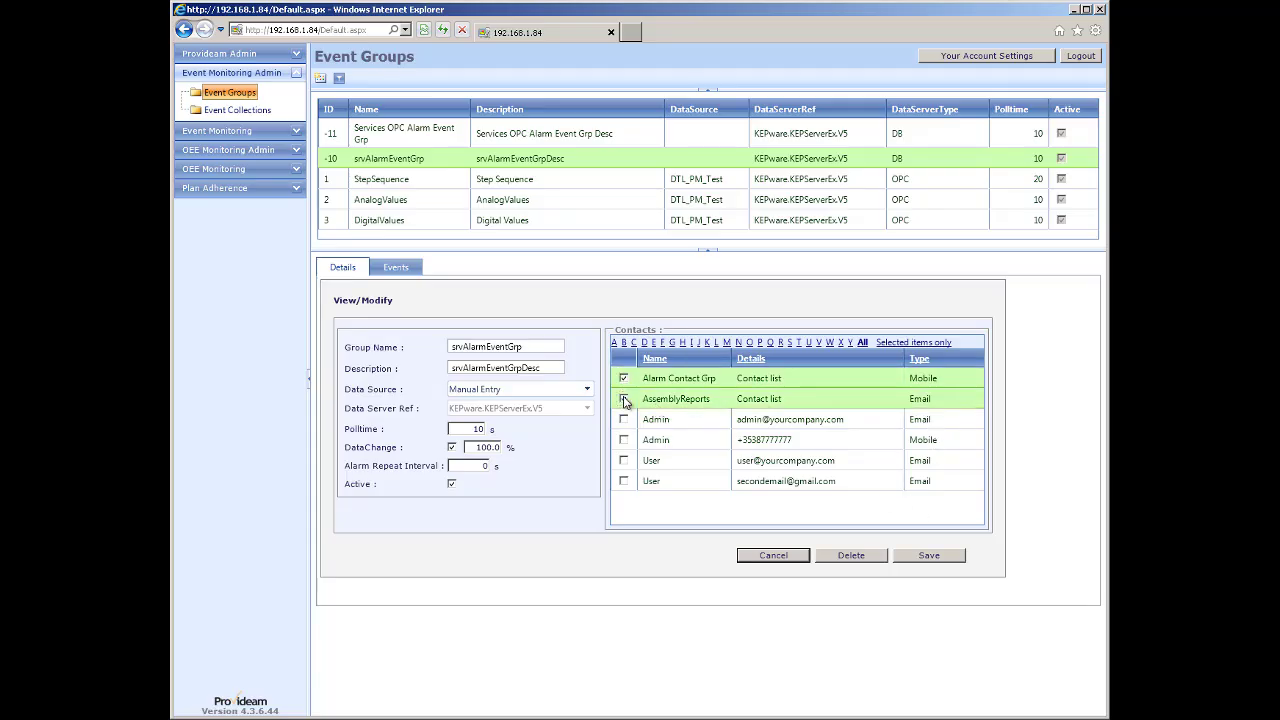
pyautogui.click(623, 461)
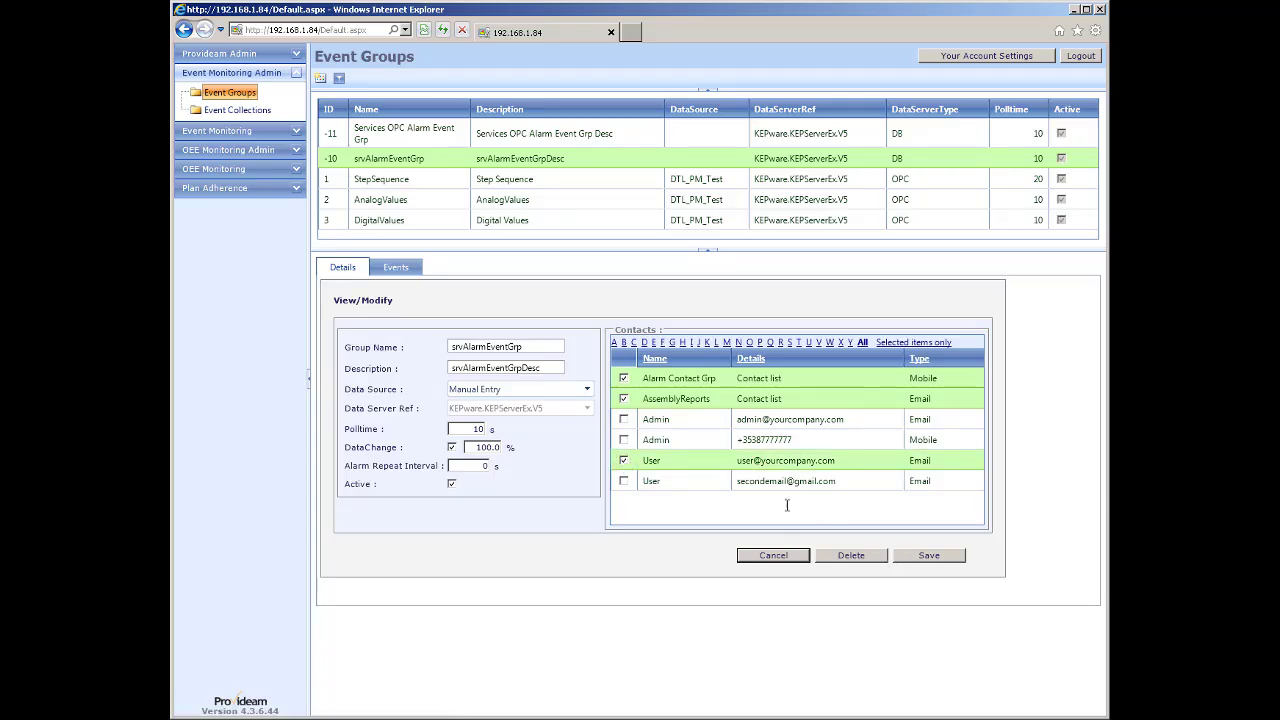
pyautogui.click(623, 461)
pyautogui.click(623, 399)
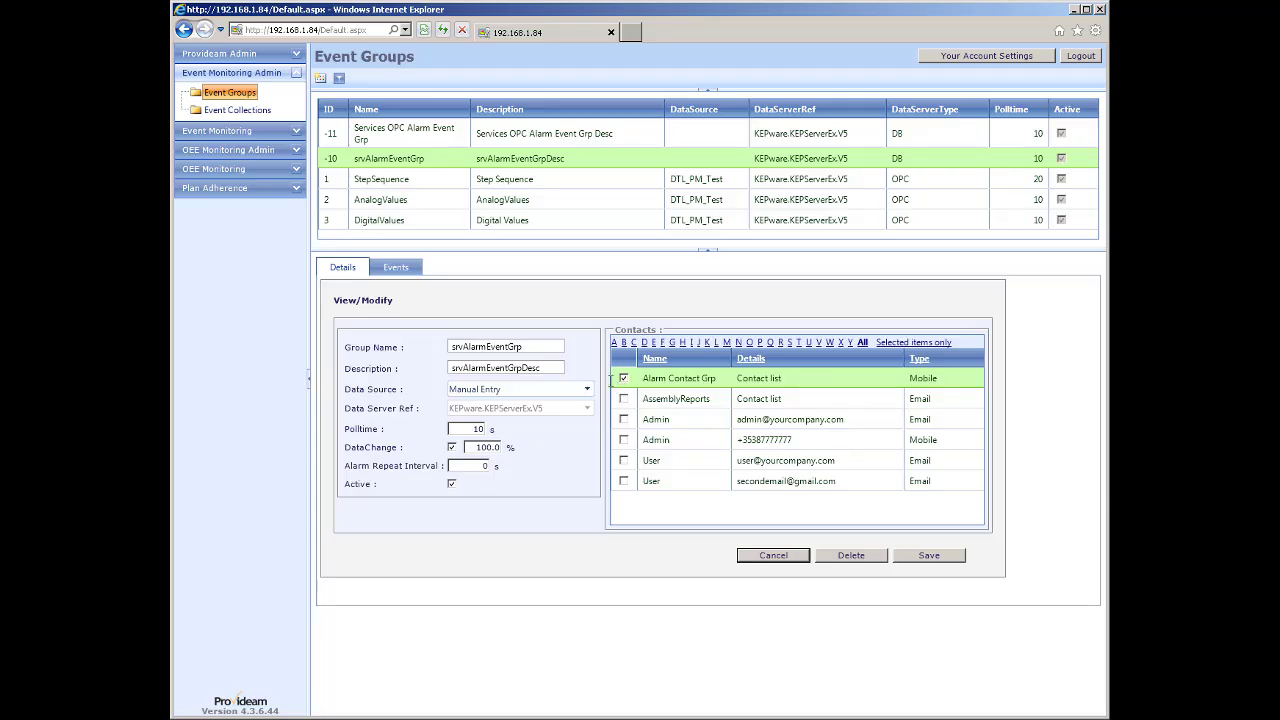
pyautogui.click(623, 378)
pyautogui.click(623, 399)
pyautogui.click(929, 556)
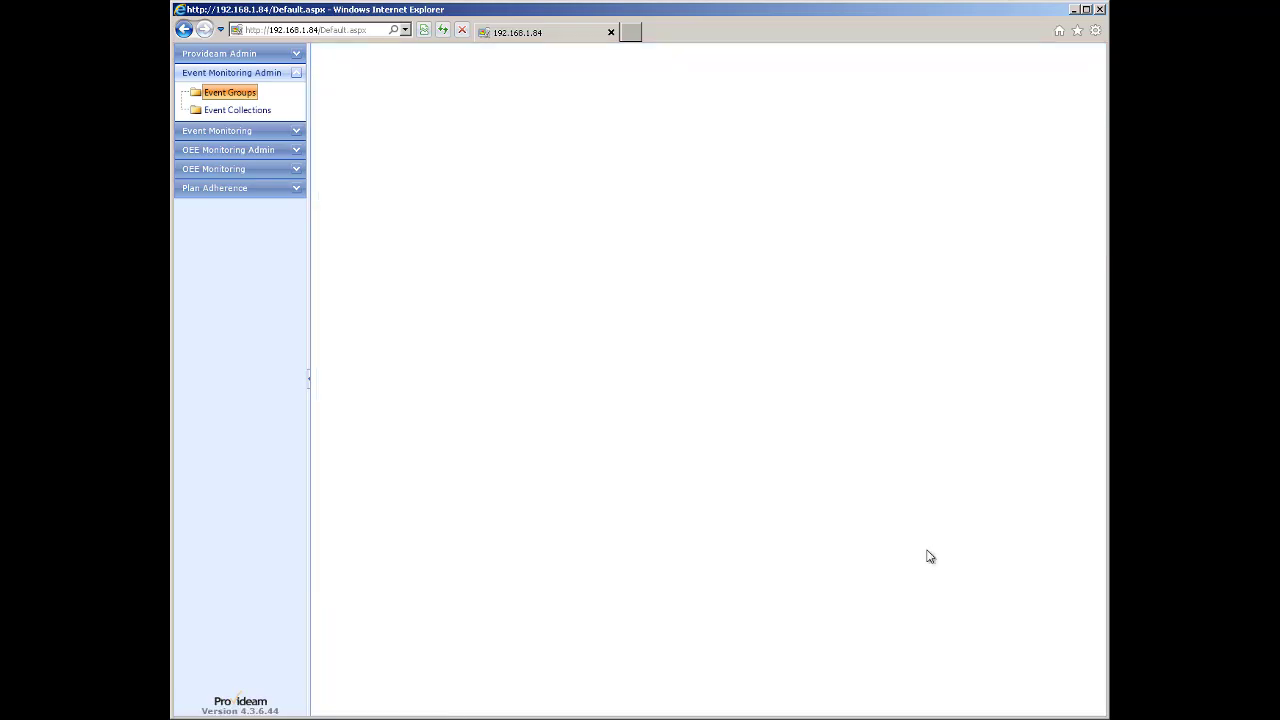
# Remove AssemblyReports from srvAlarmEventGrp and save the group with no contacts.
pyautogui.click(389, 163)
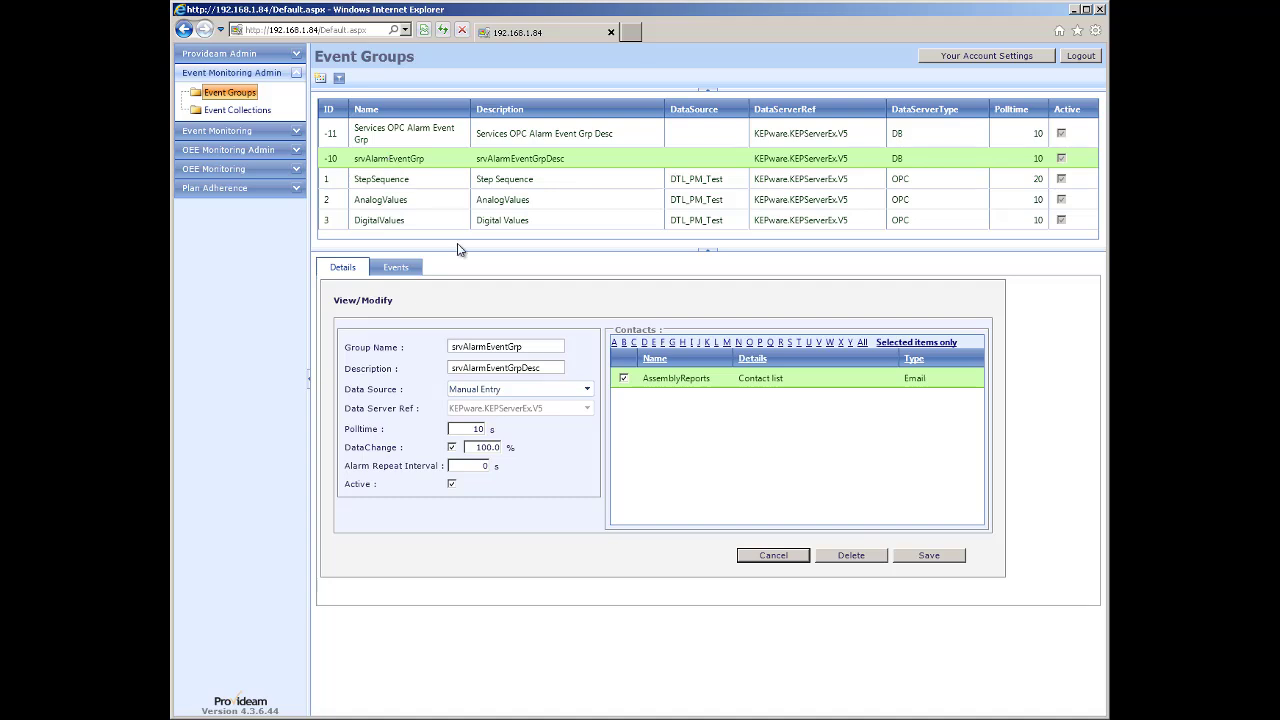
pyautogui.click(623, 379)
pyautogui.click(925, 557)
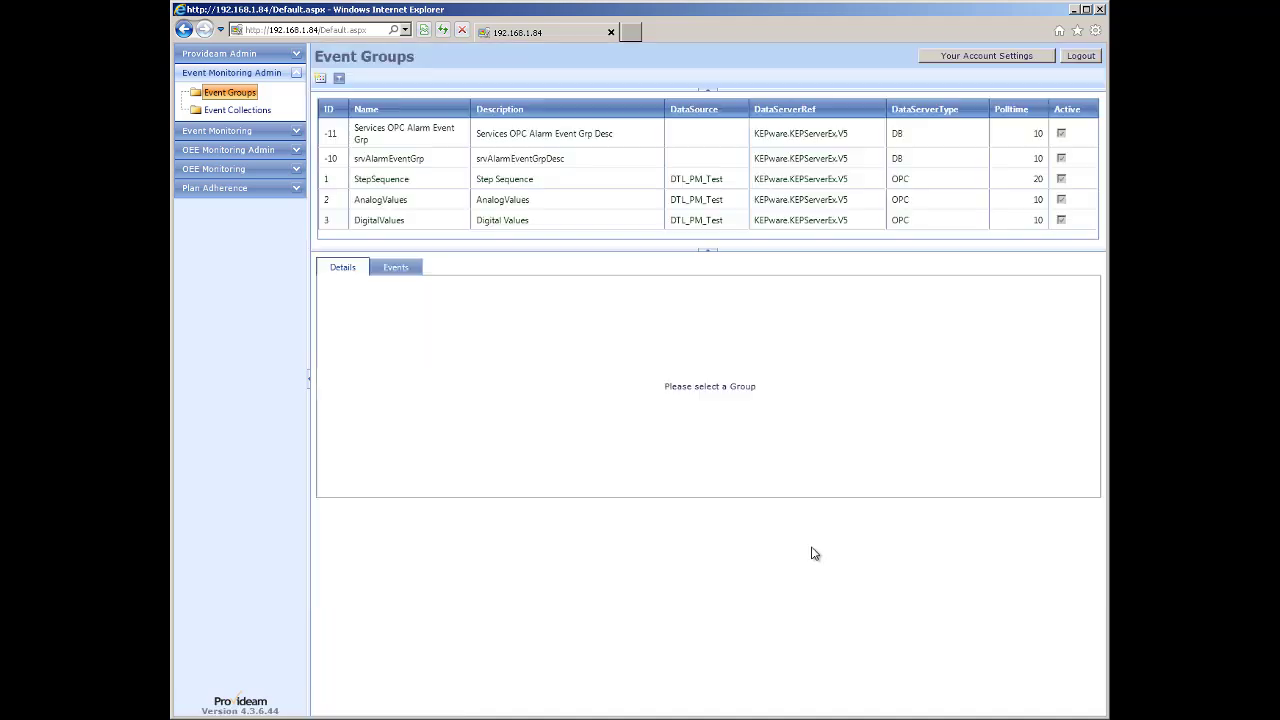
pyautogui.click(227, 55)
pyautogui.click(238, 143)
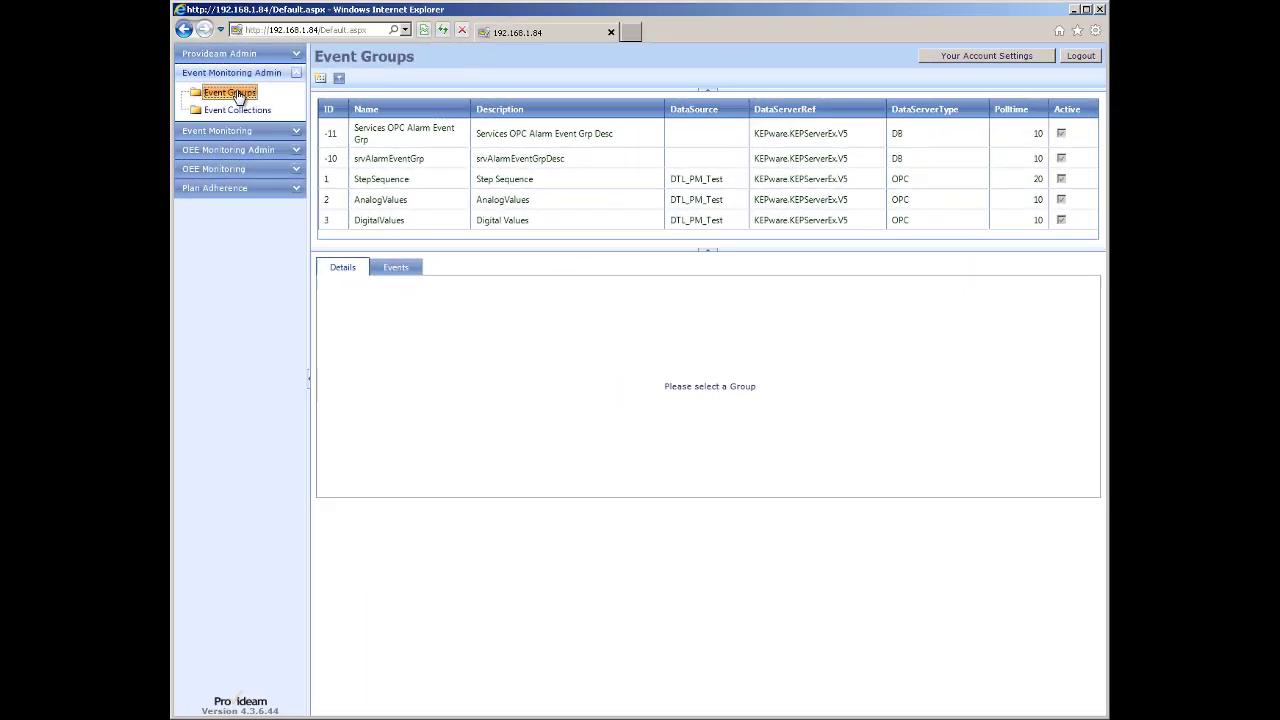
pyautogui.click(240, 94)
# Review event -112 in Services OPC Alarm Event Grp without saving.
pyautogui.click(576, 140)
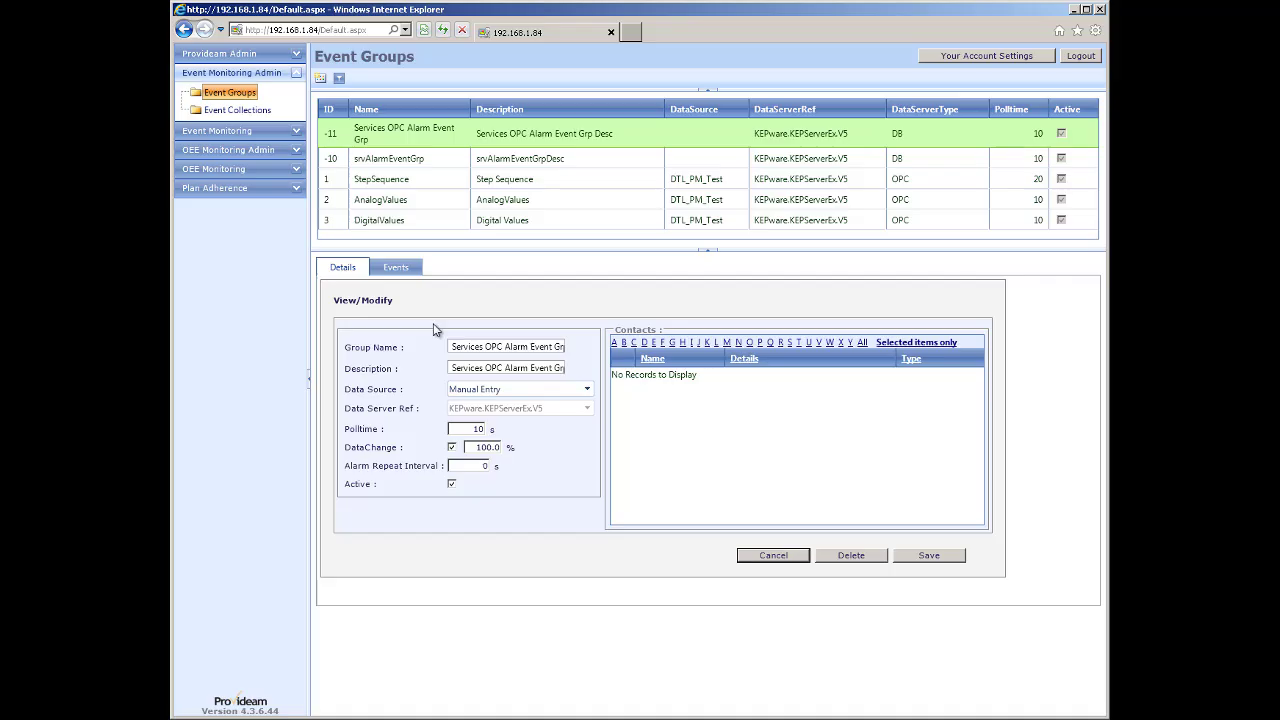
pyautogui.click(403, 270)
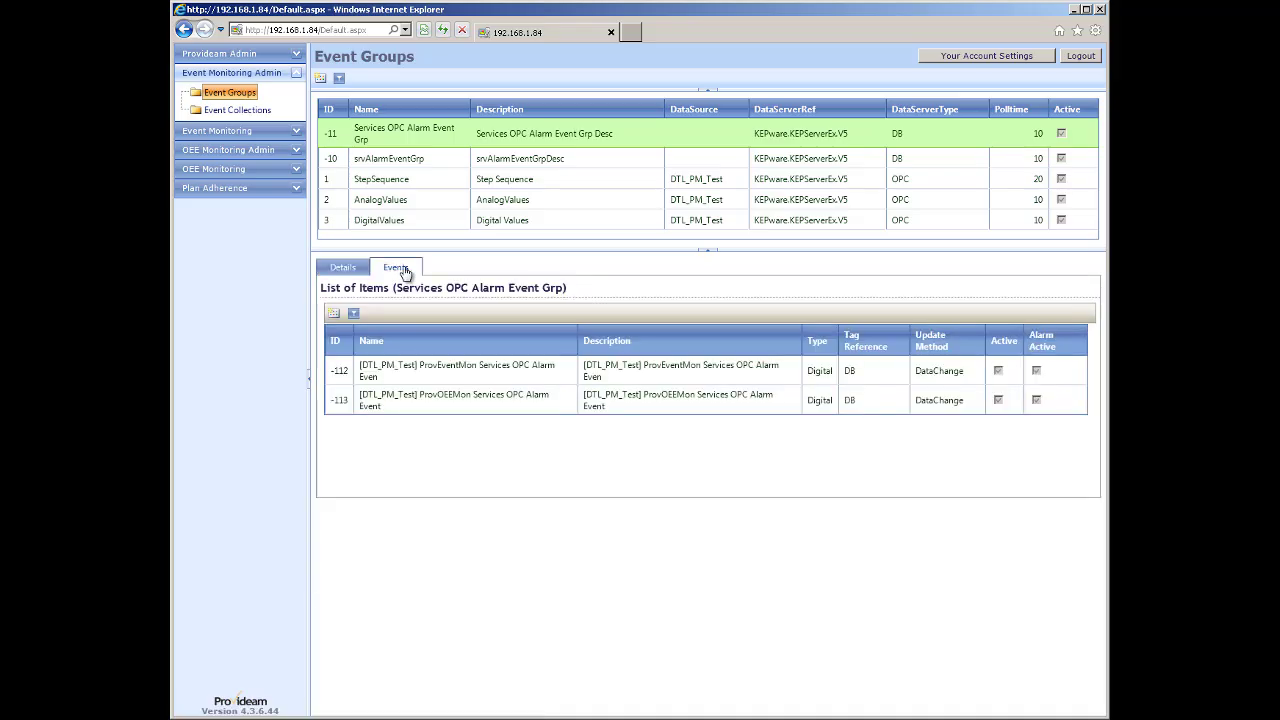
pyautogui.doubleClick(447, 374)
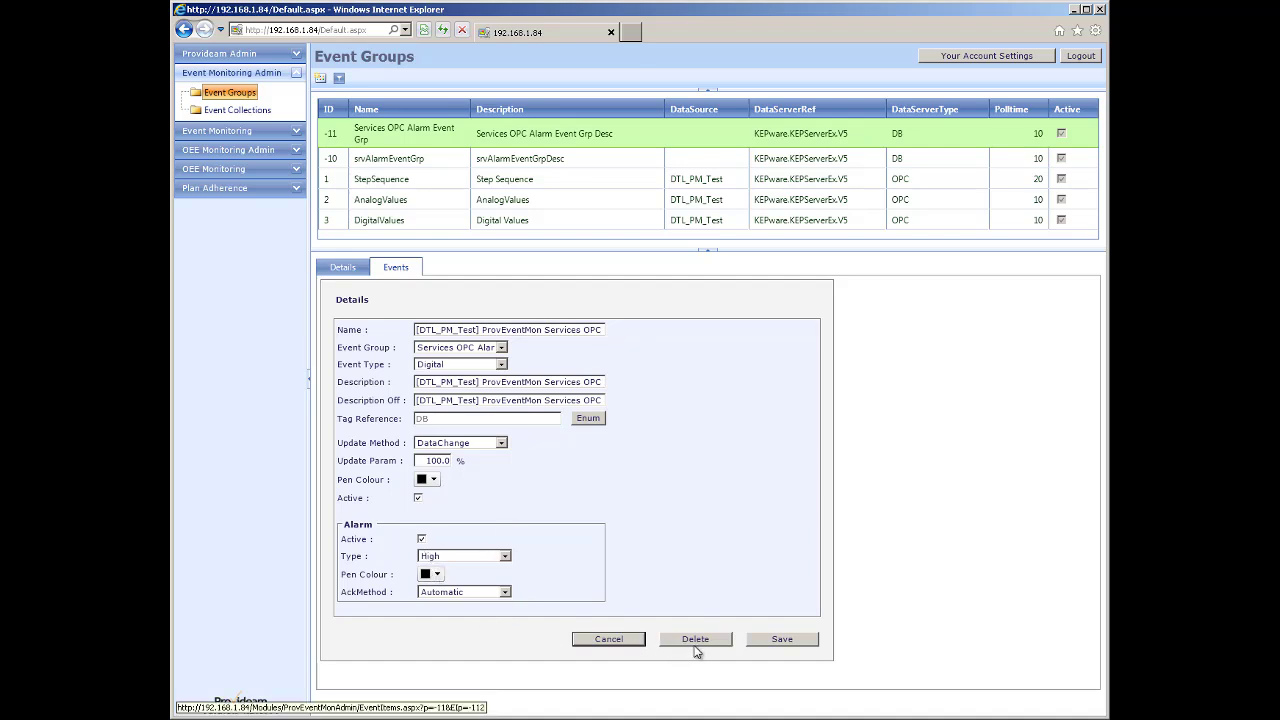
pyautogui.click(612, 640)
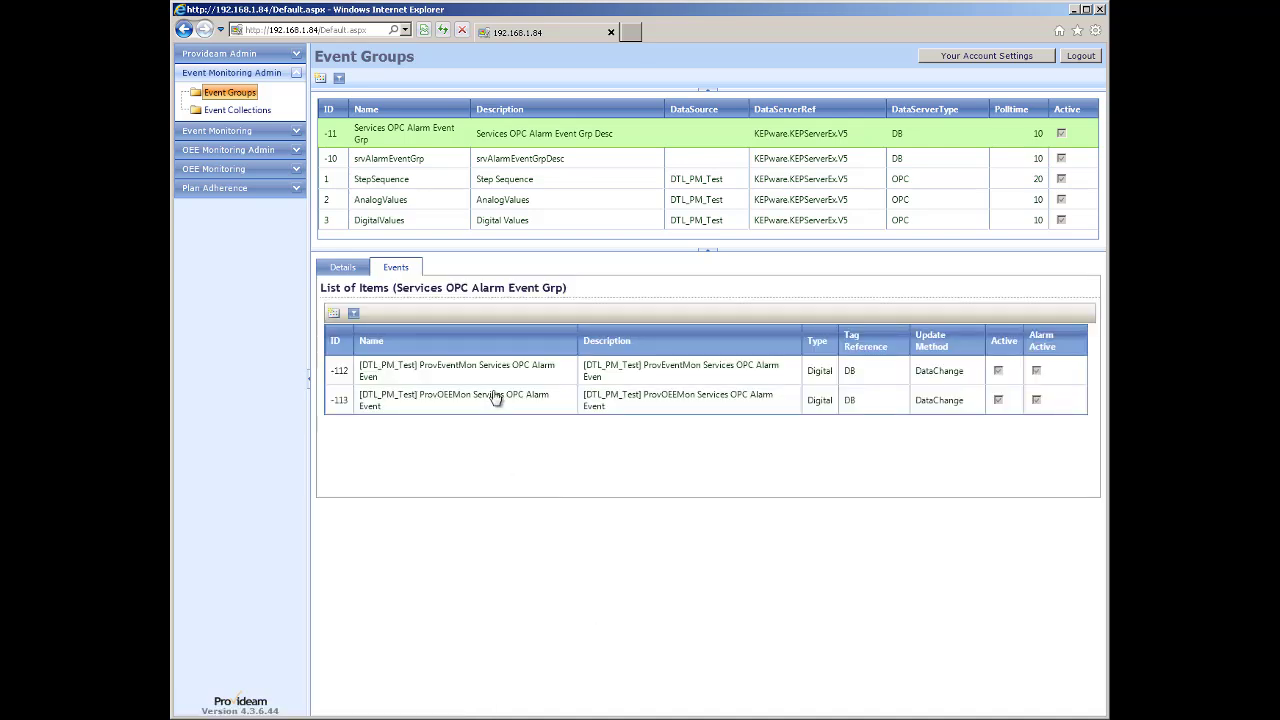
# Review event -113 without saving, then list srvAlarmEventGrp's five alarm items.
pyautogui.doubleClick(493, 400)
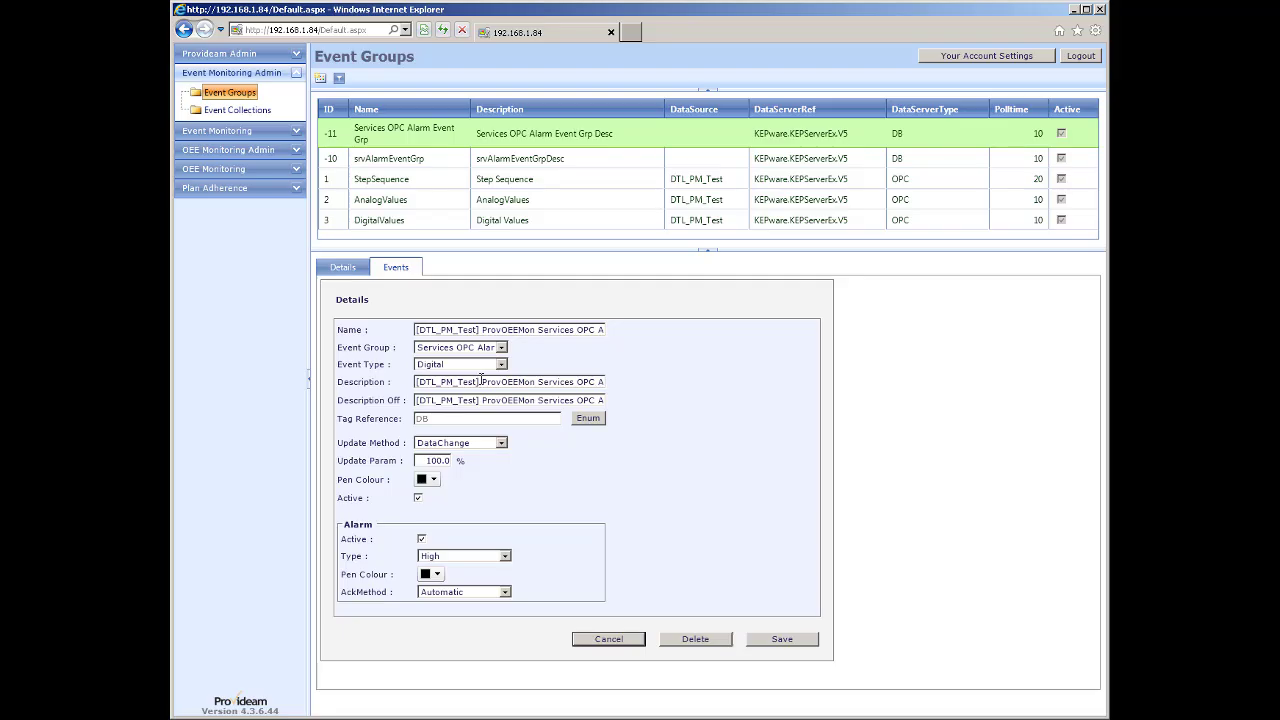
pyautogui.moveTo(481, 381); pyautogui.dragTo(417, 381)
pyautogui.click(615, 645)
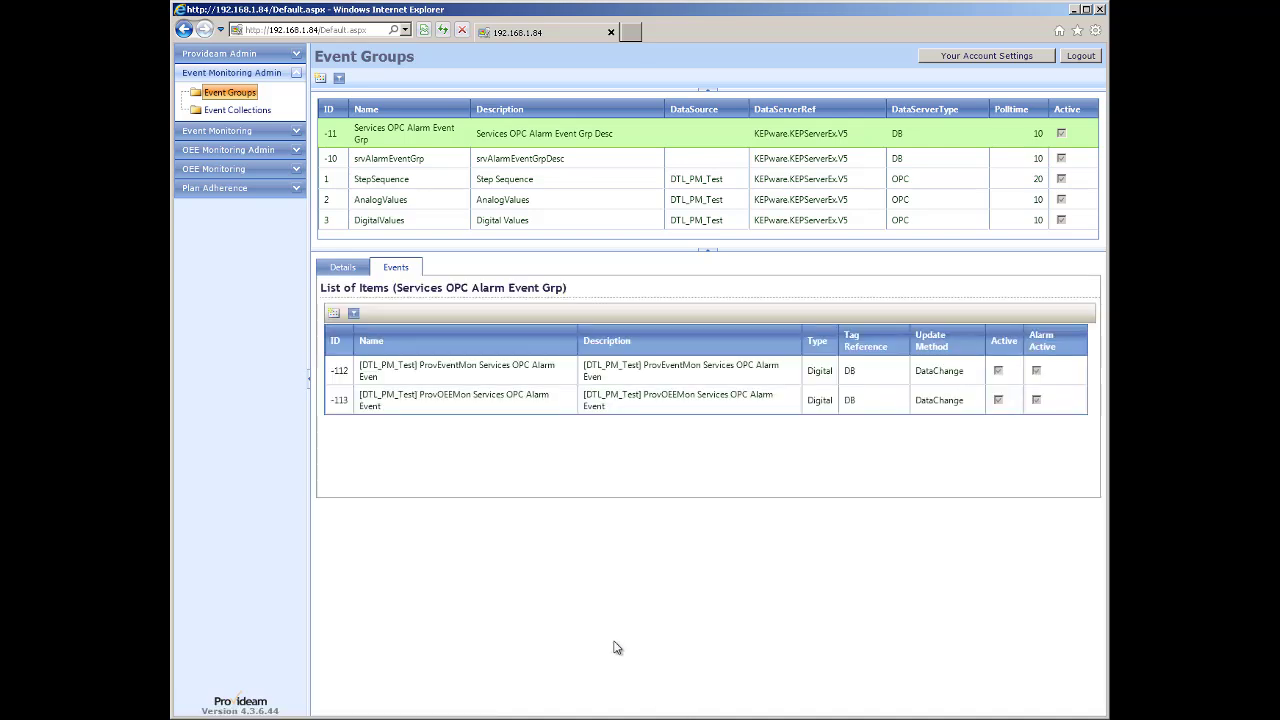
pyautogui.click(400, 160)
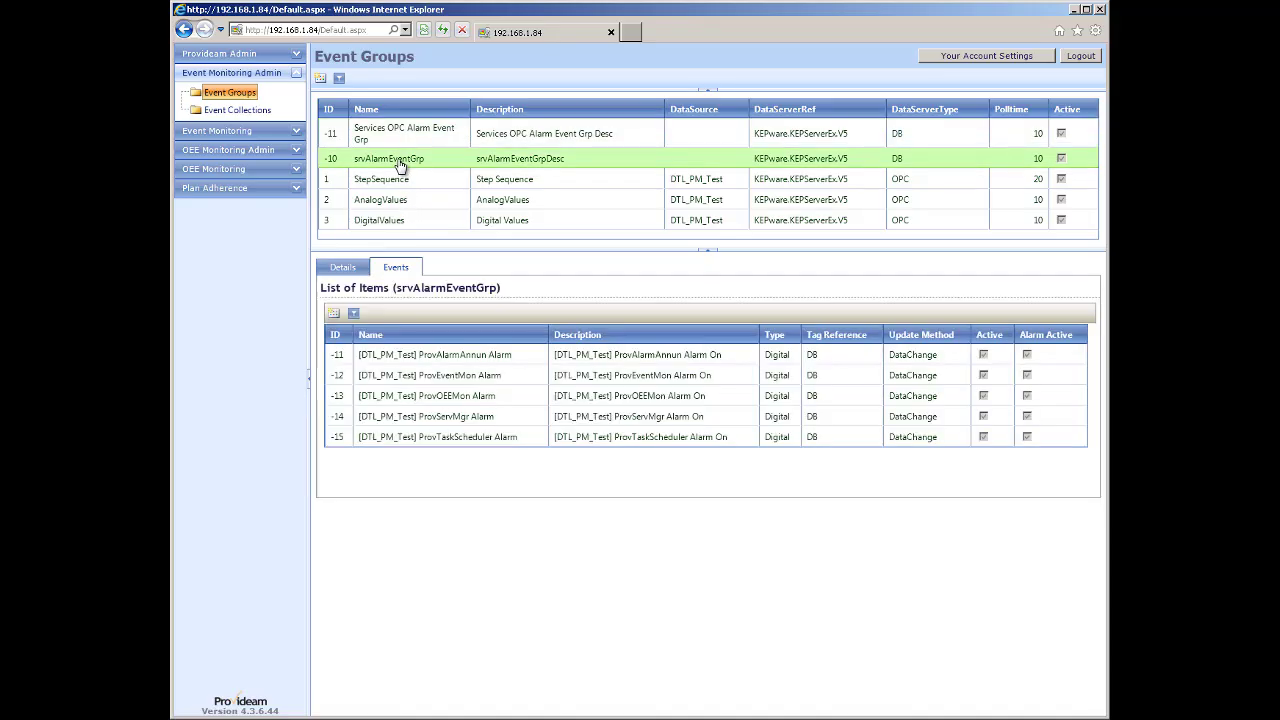
pyautogui.doubleClick(463, 396)
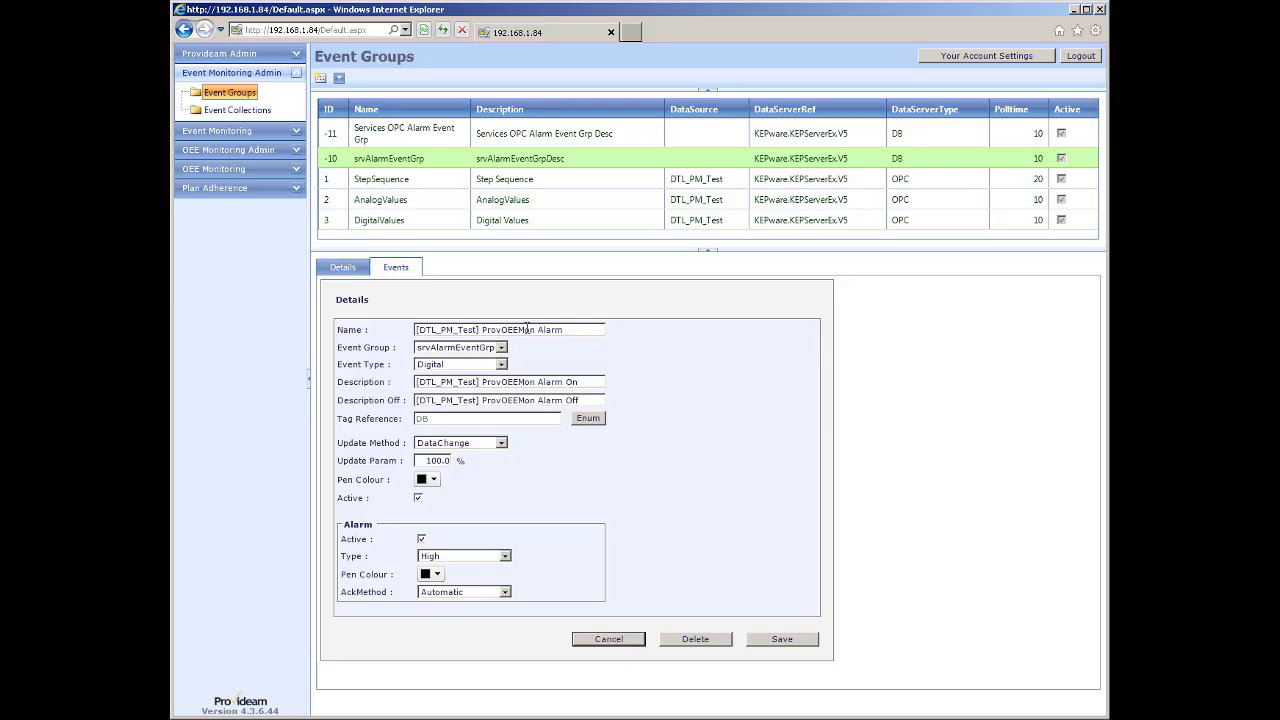
pyautogui.click(625, 643)
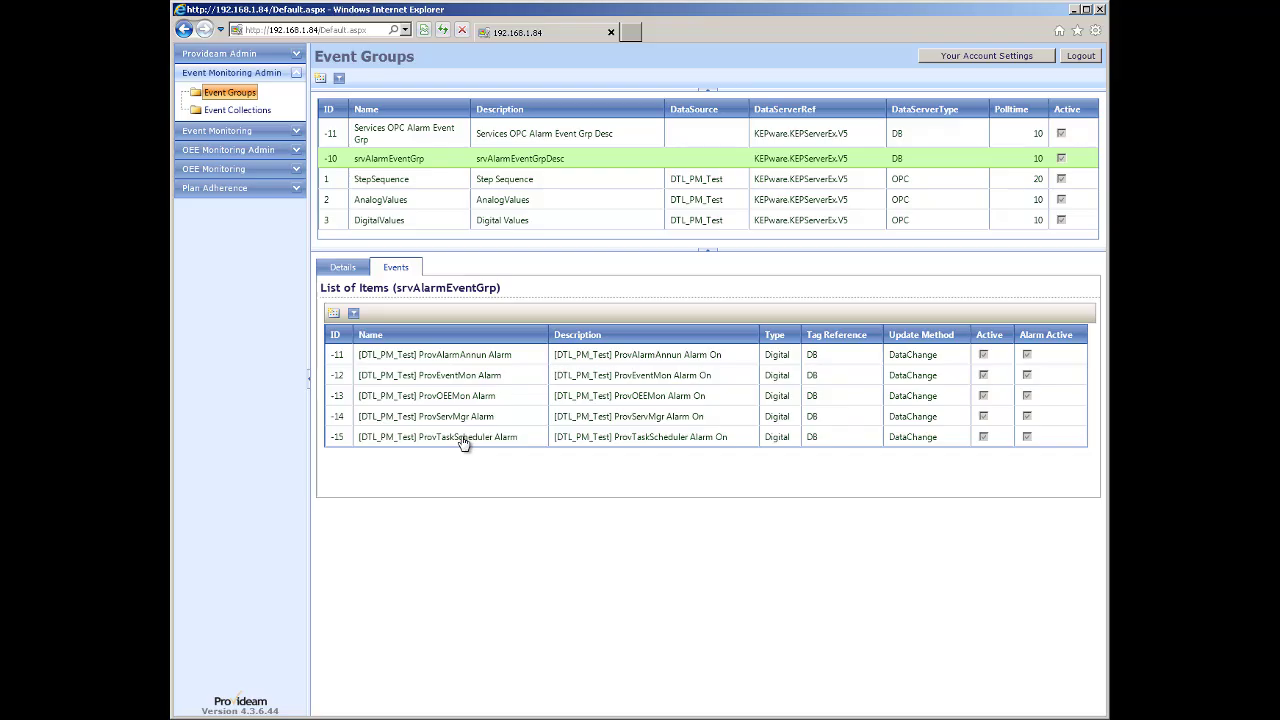
pyautogui.click(344, 270)
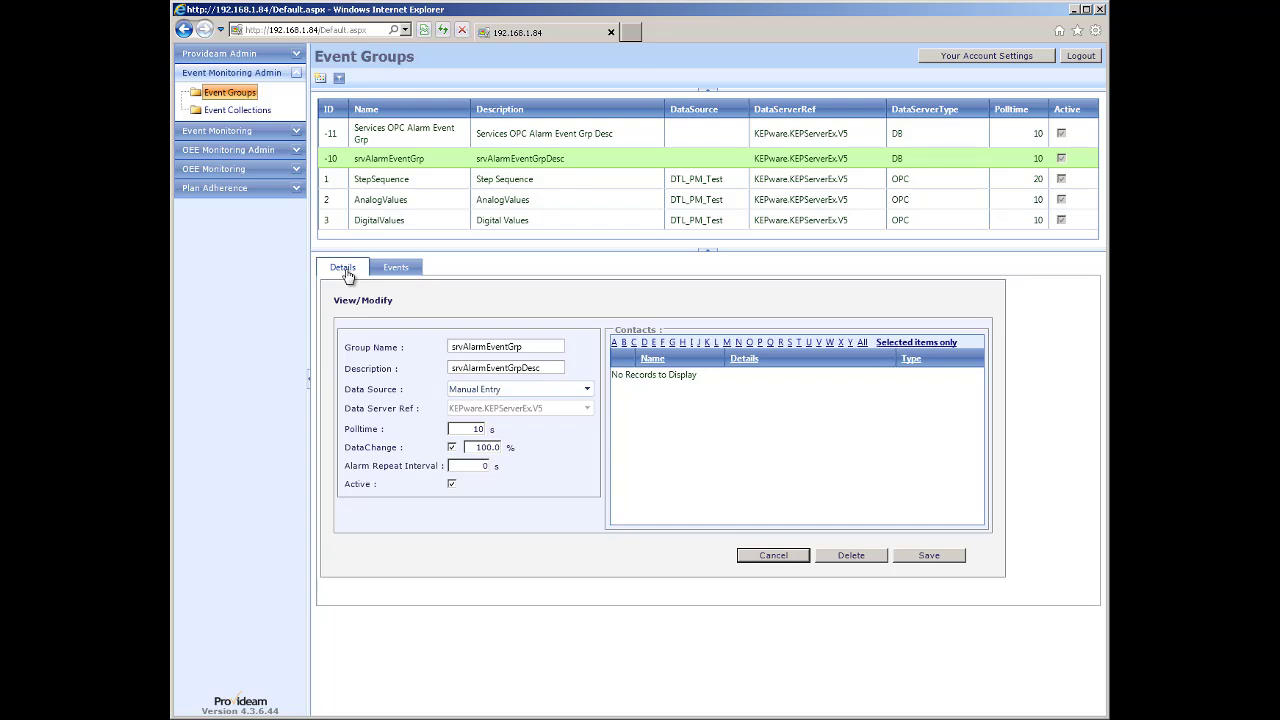
# Assign the Admin email and Admin mobile contacts to the Services OPC Alarm Event Grp and save.
pyautogui.click(863, 343)
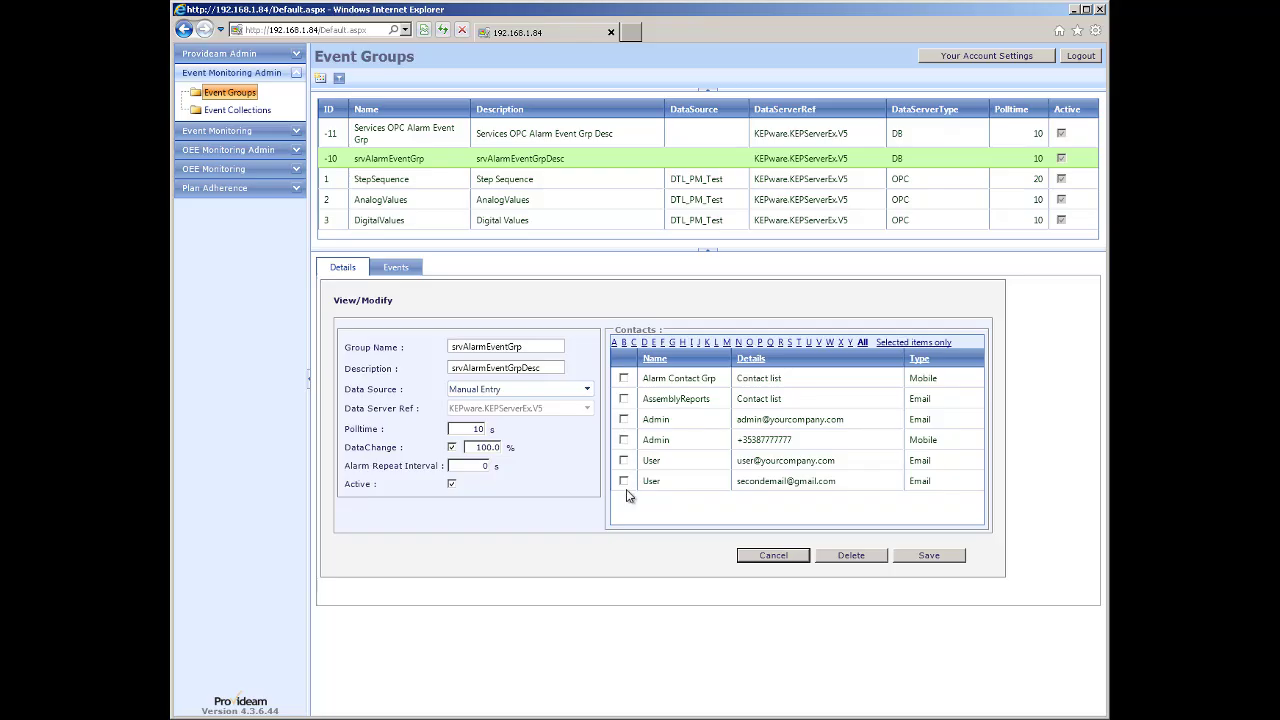
pyautogui.click(410, 140)
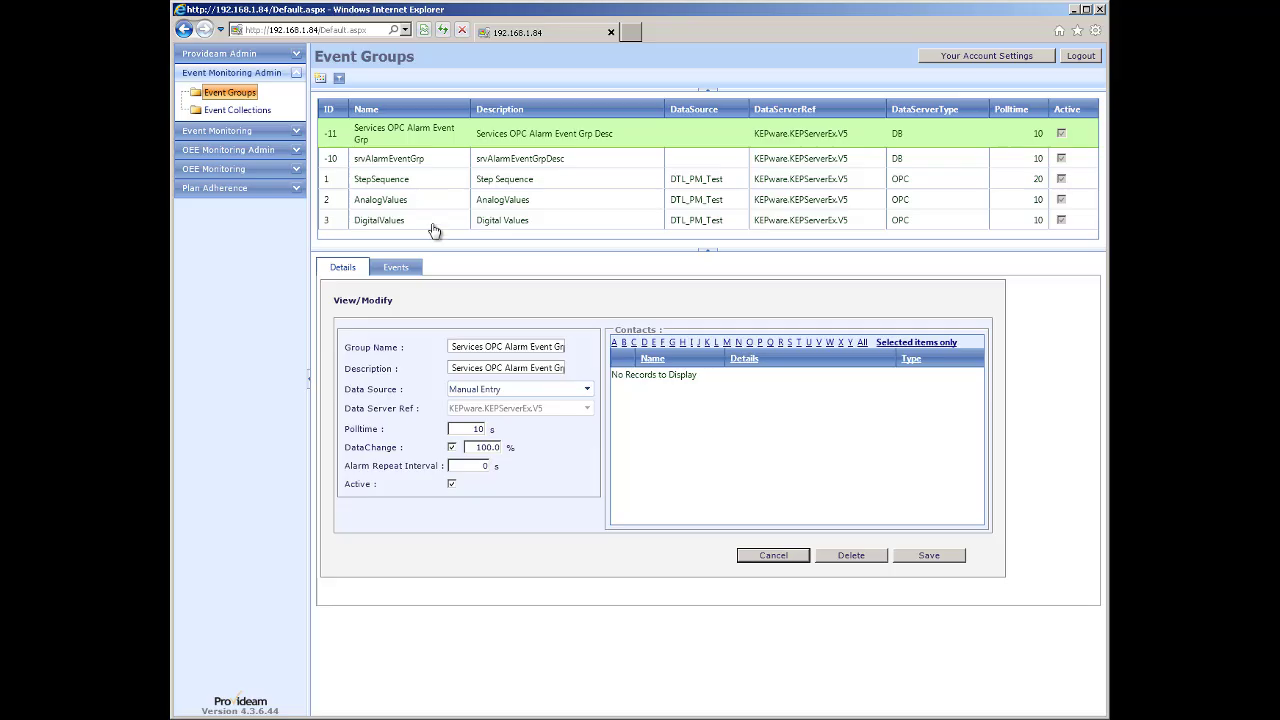
pyautogui.click(862, 343)
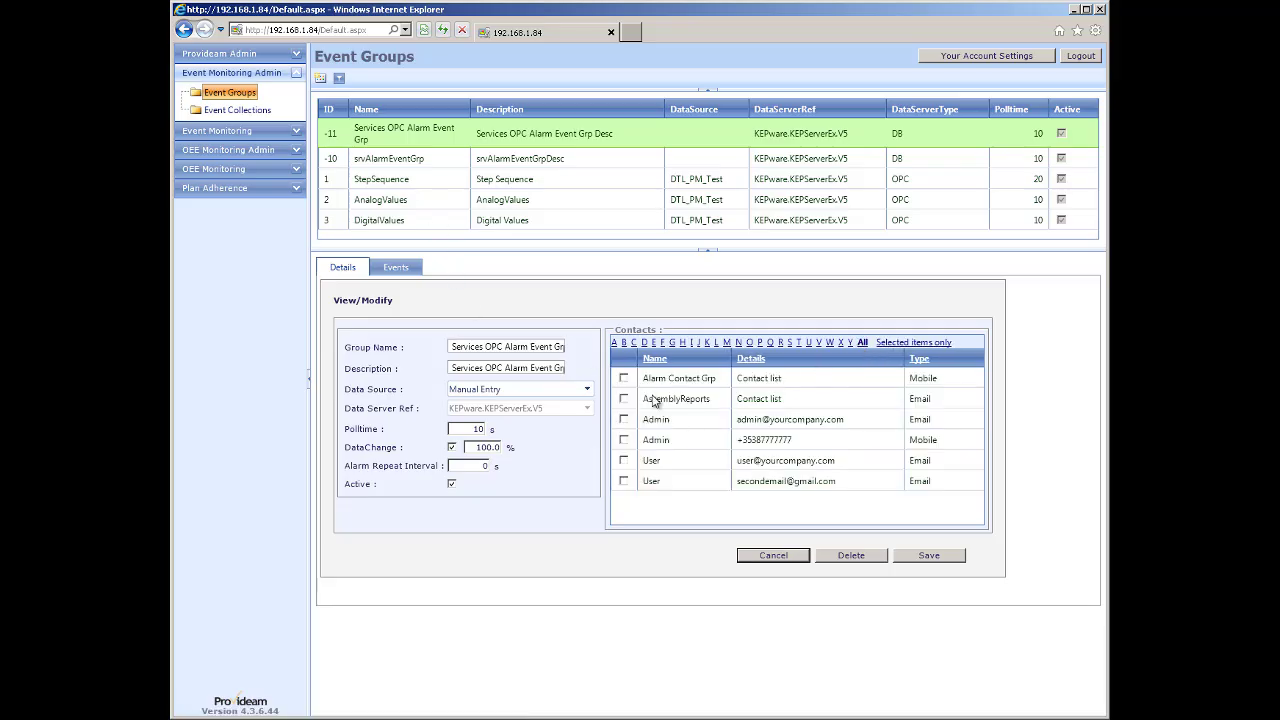
pyautogui.click(623, 419)
pyautogui.click(623, 440)
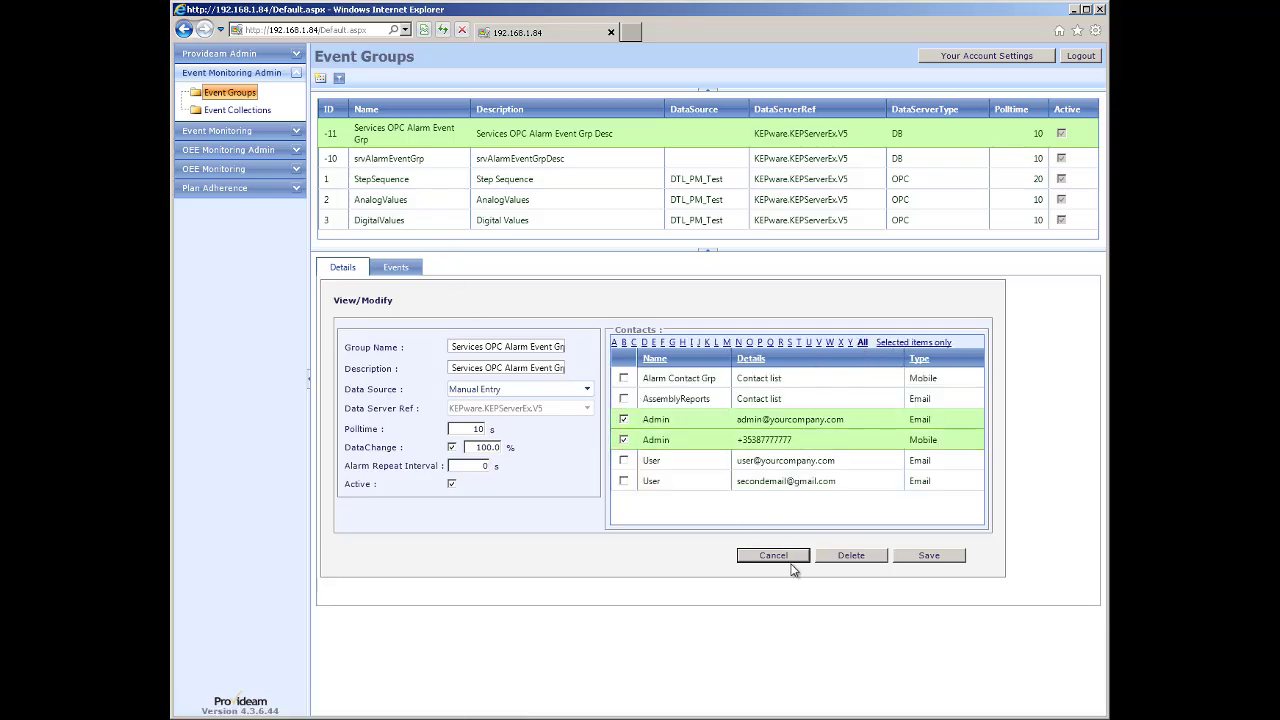
pyautogui.click(929, 556)
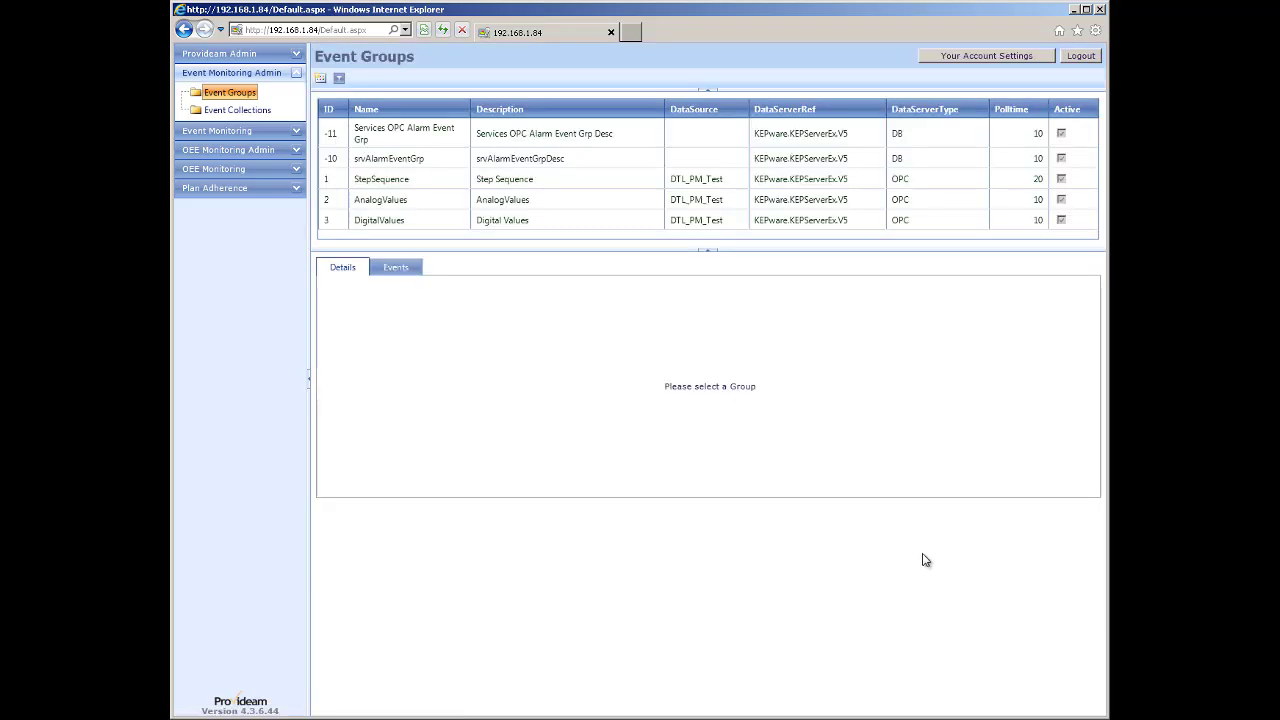
# Remove the Admin contacts from the Services OPC Alarm Event Grp again and save.
pyautogui.click(393, 137)
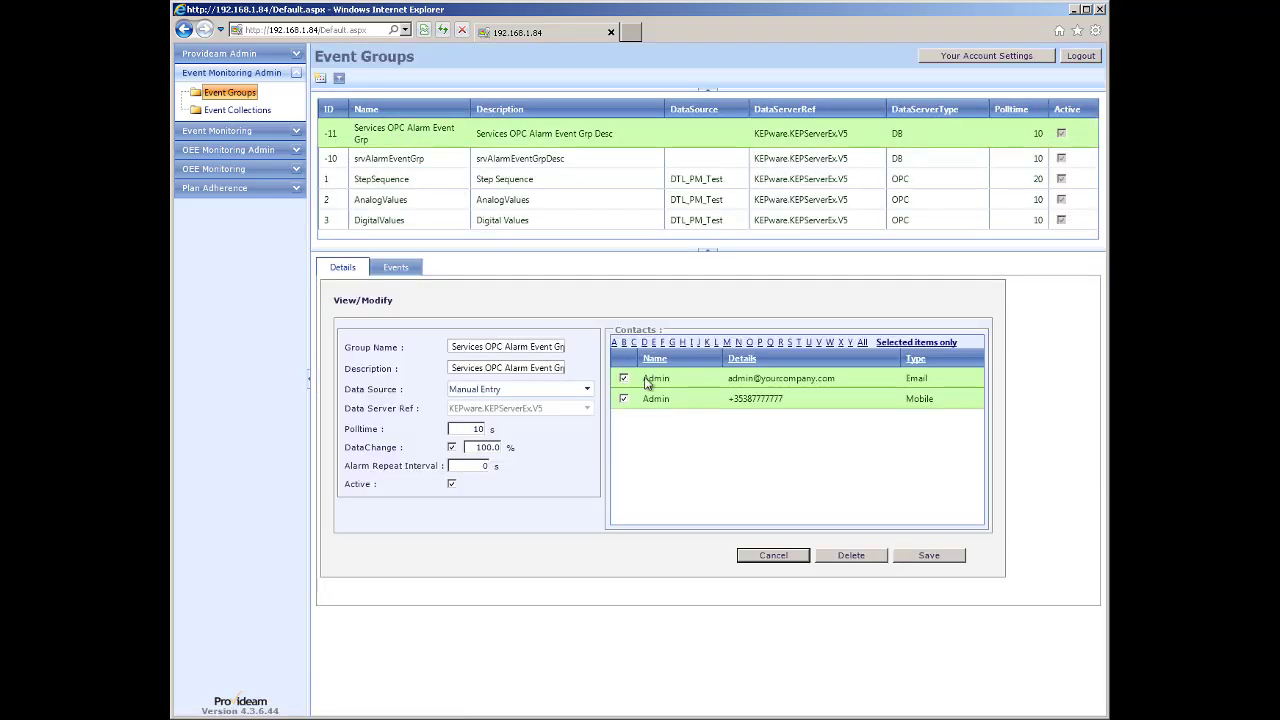
pyautogui.click(623, 378)
pyautogui.click(929, 555)
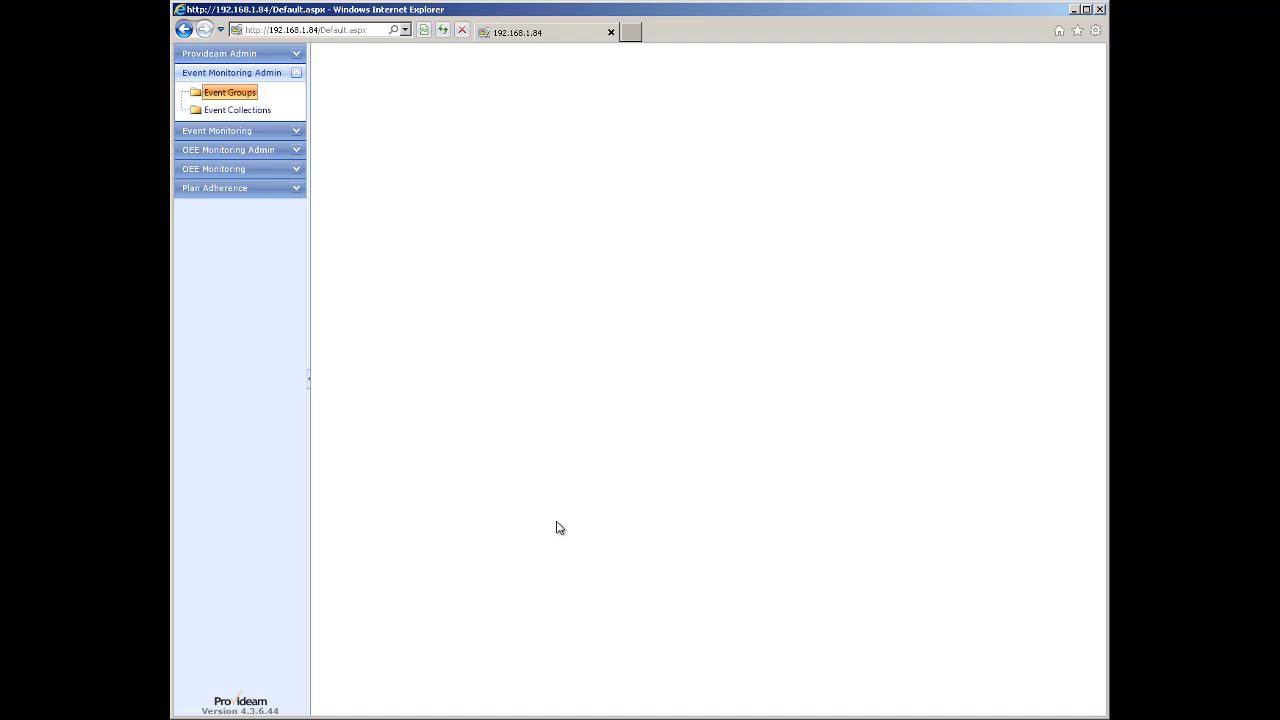
# Chart the Analog1 value from the AnalogValues report under Event Monitoring Reports.
pyautogui.click(214, 134)
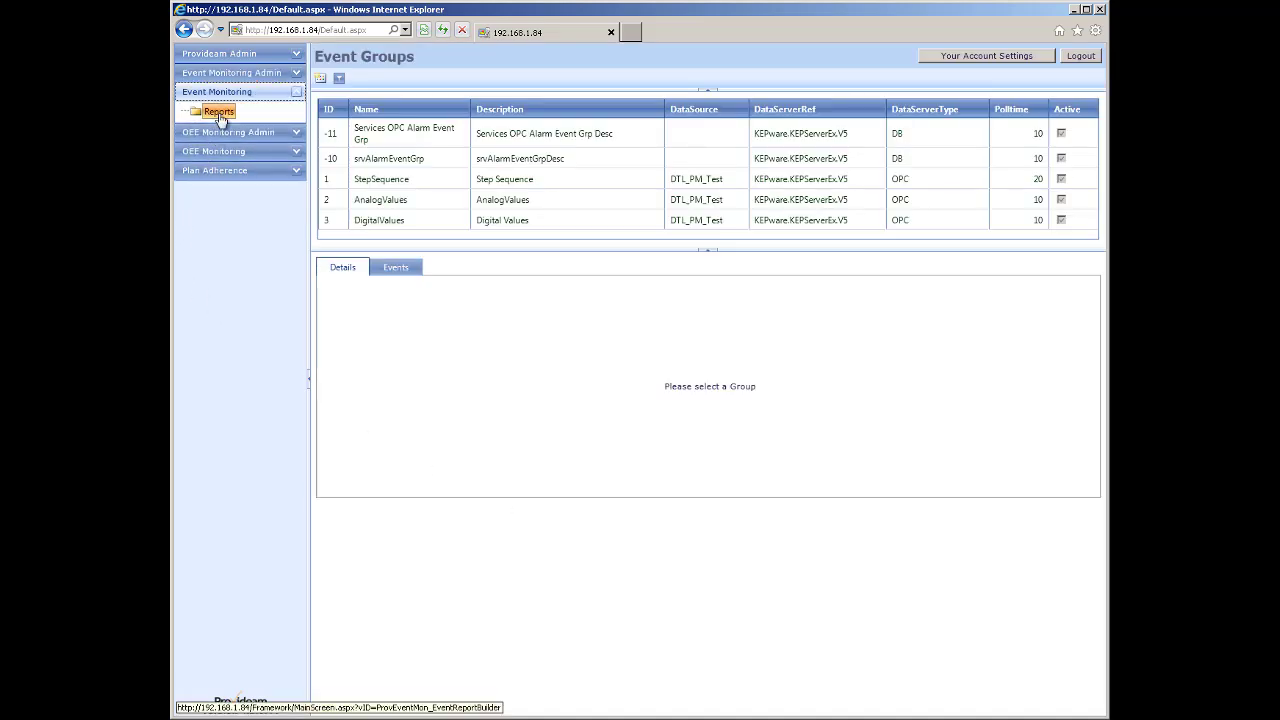
pyautogui.click(219, 113)
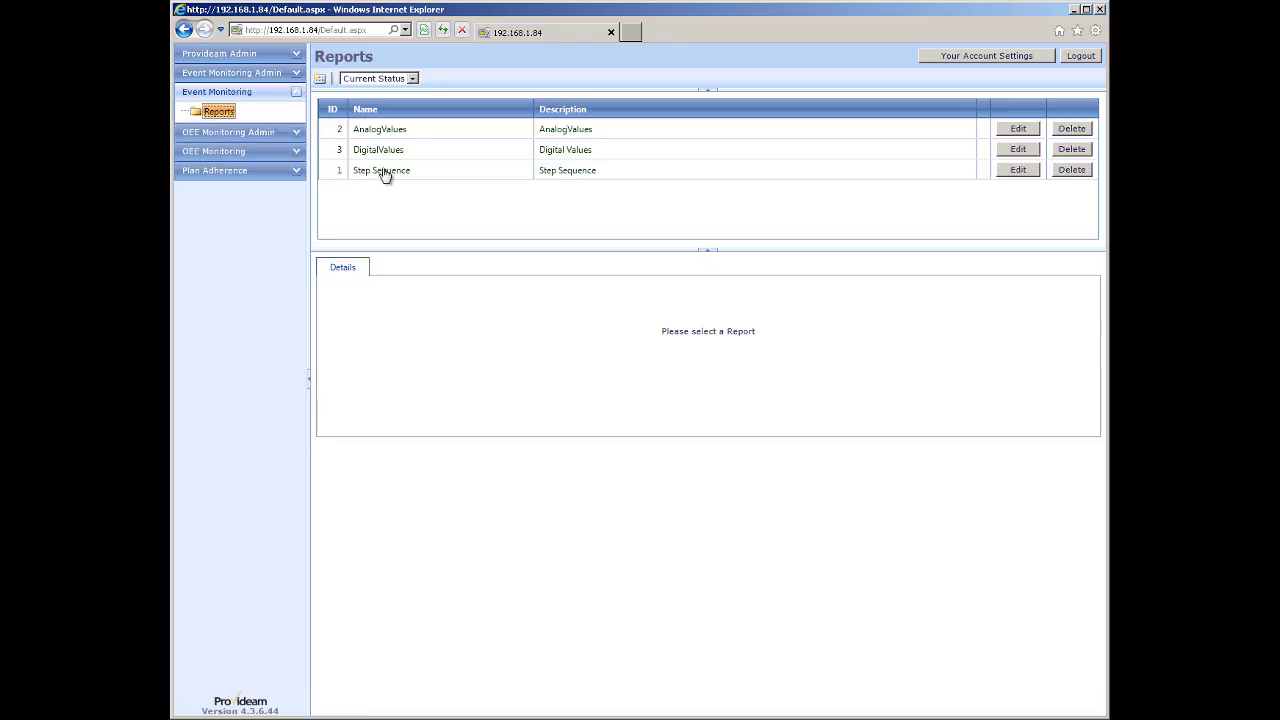
pyautogui.click(375, 134)
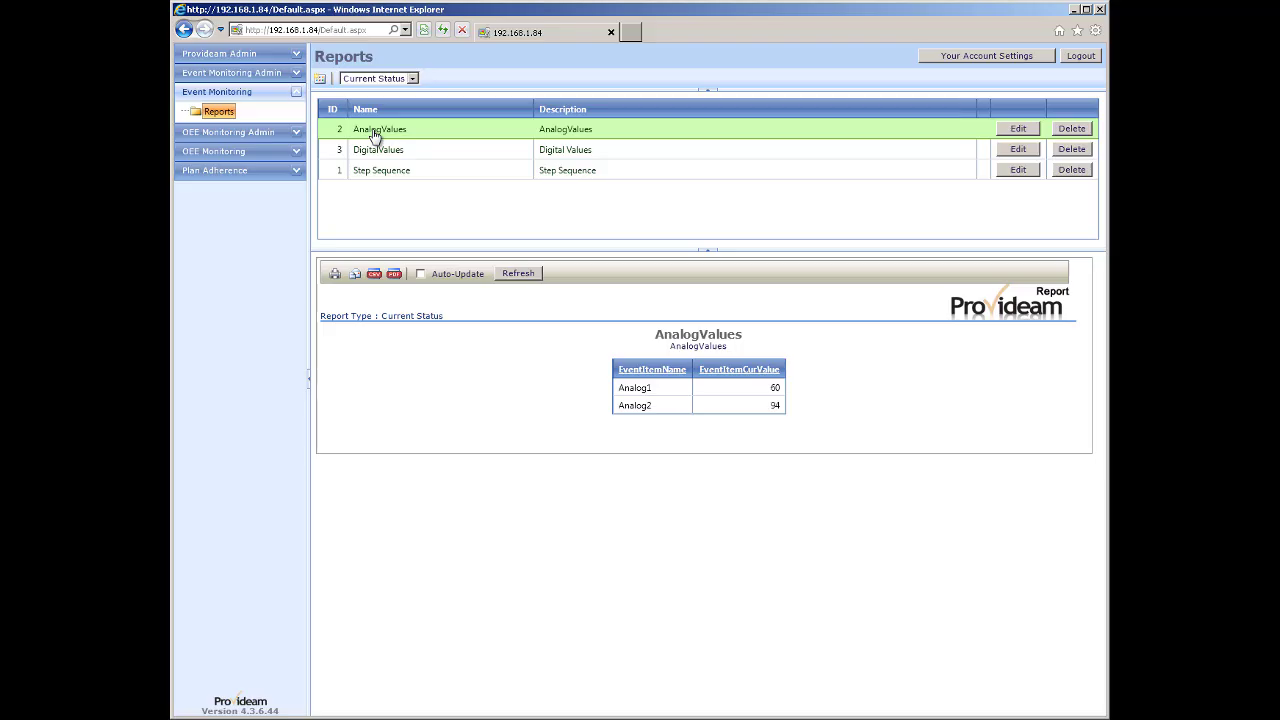
pyautogui.click(632, 392)
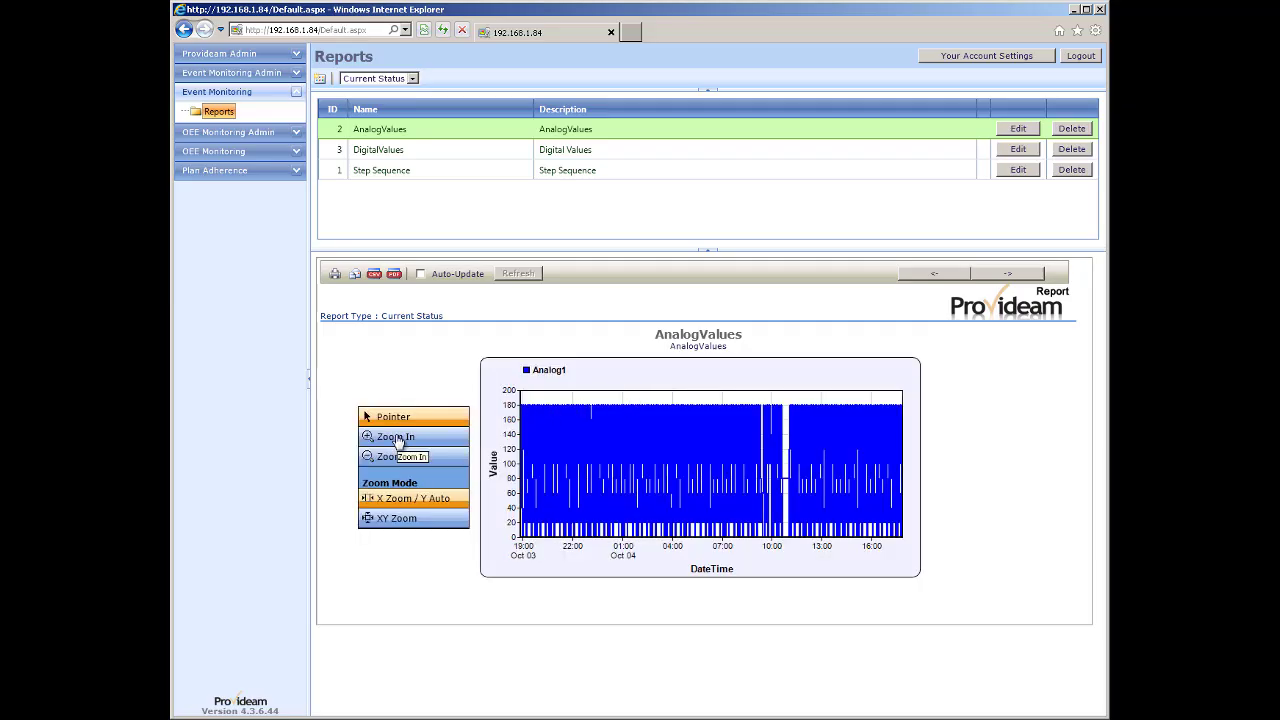
# Zoom the Analog1 chart to about 10:20–10:40, then list the Simple Log reports.
pyautogui.click(457, 441)
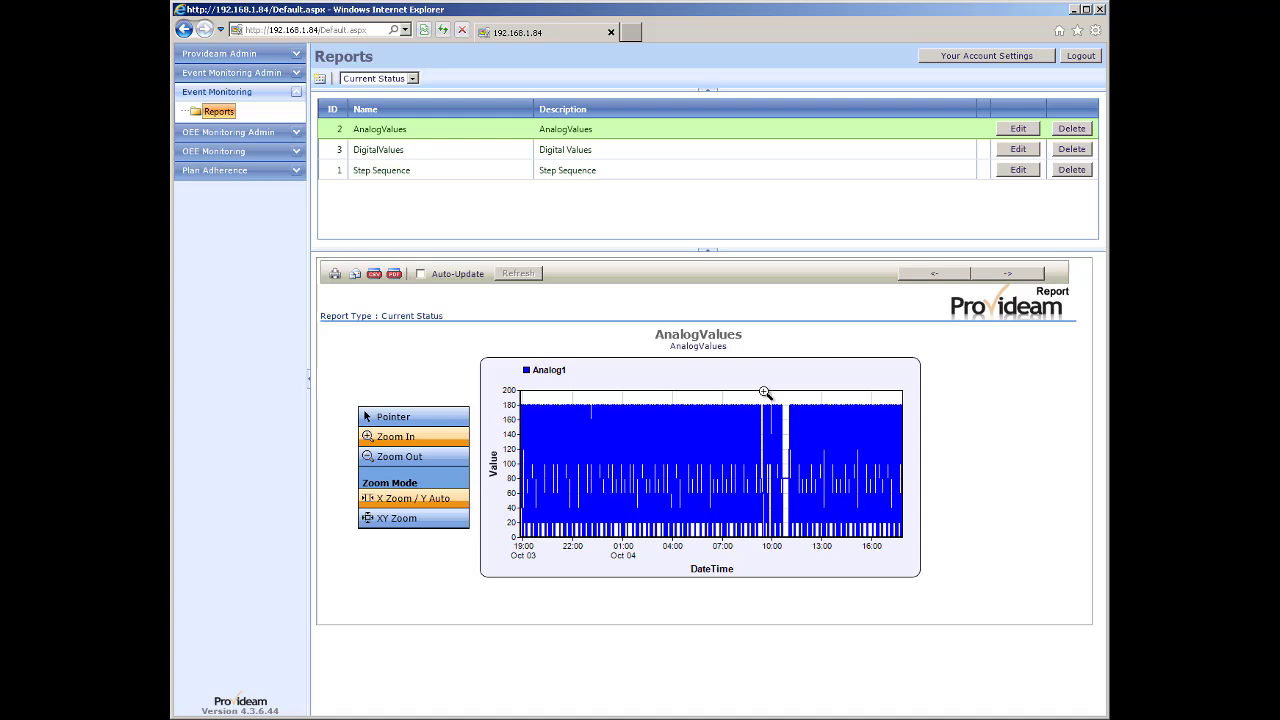
pyautogui.moveTo(764, 392); pyautogui.dragTo(790, 486)
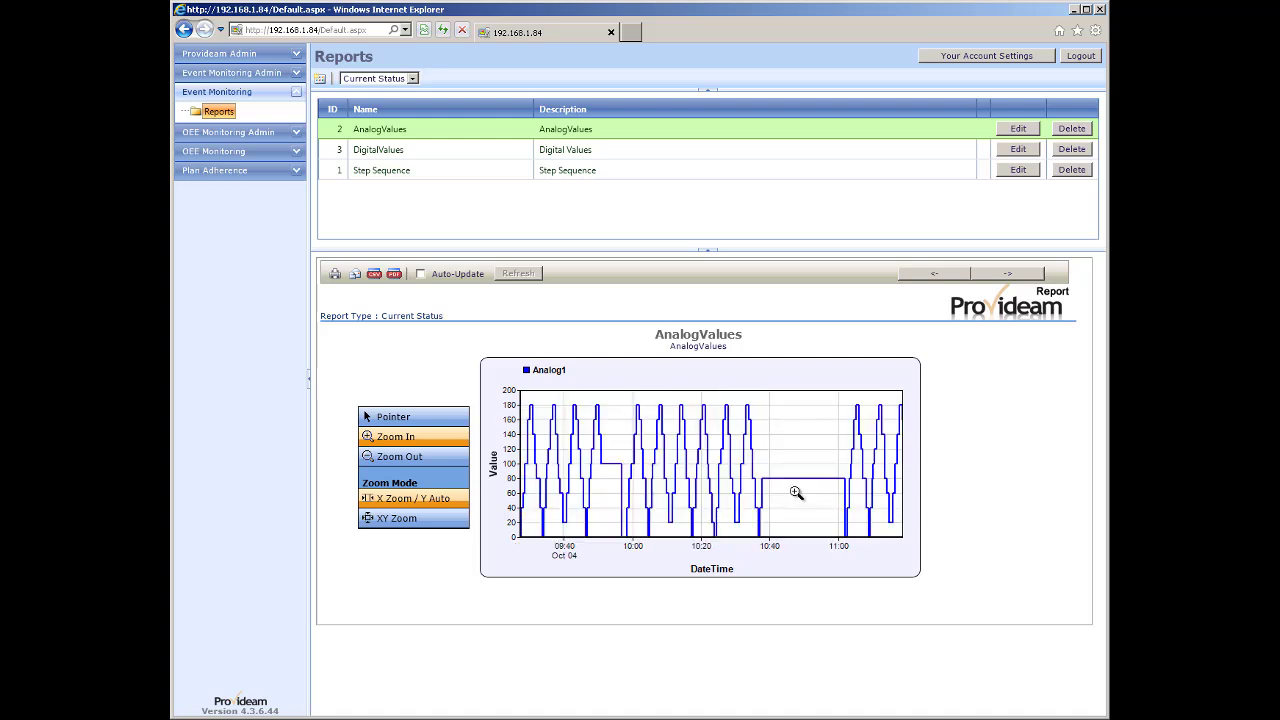
pyautogui.moveTo(700, 398); pyautogui.dragTo(770, 455)
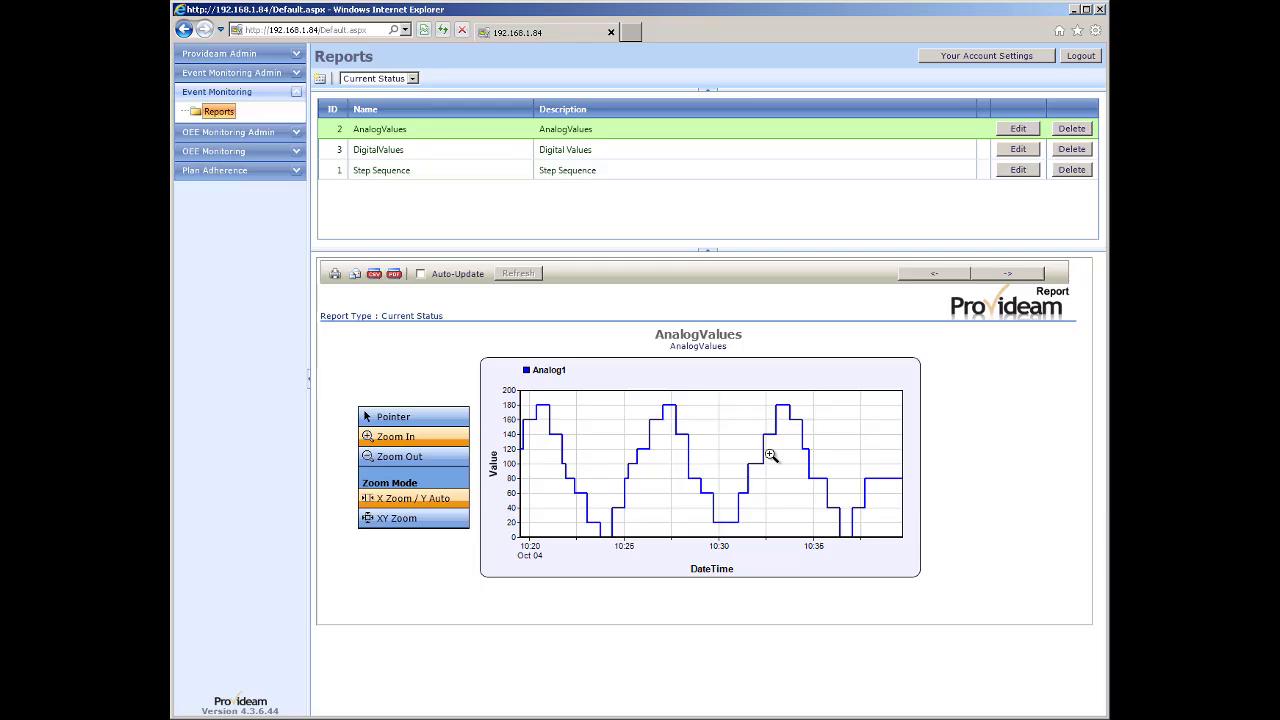
pyautogui.click(411, 79)
pyautogui.click(388, 111)
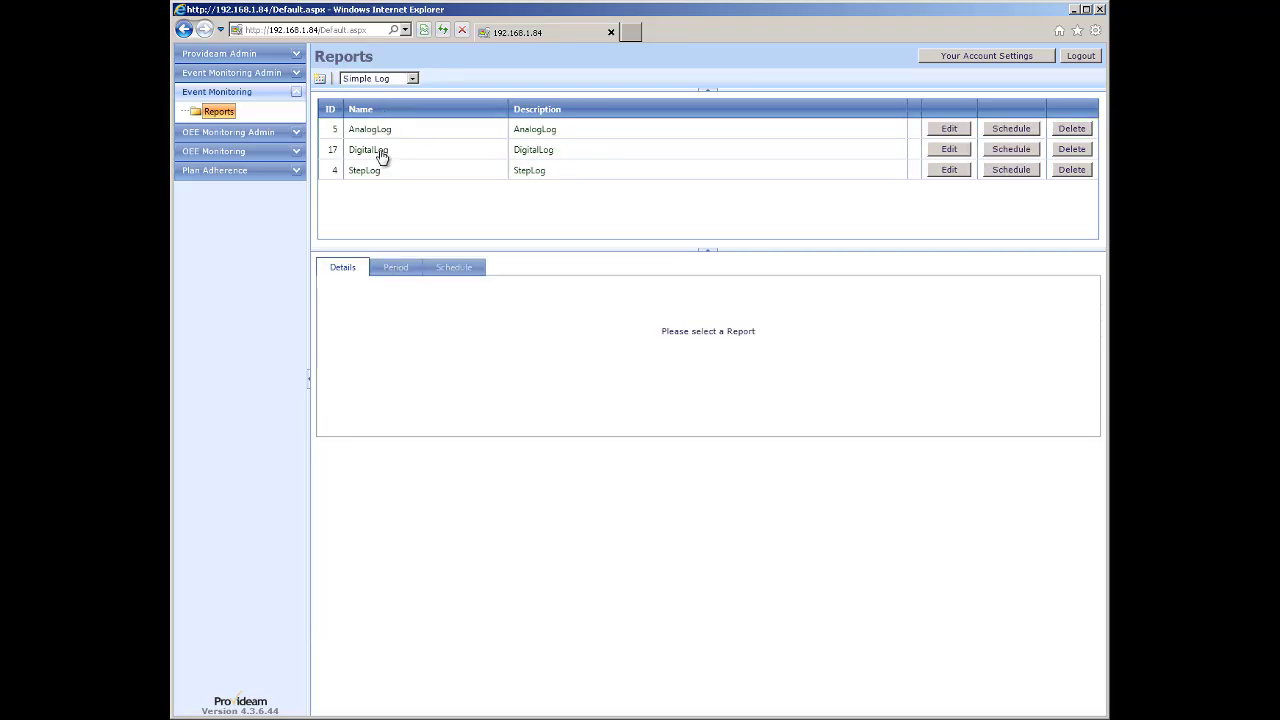
# Run the DigitalLog report as a chart and zoom to about 10:00–10:25 on Oct 04.
pyautogui.click(381, 157)
pyautogui.click(713, 377)
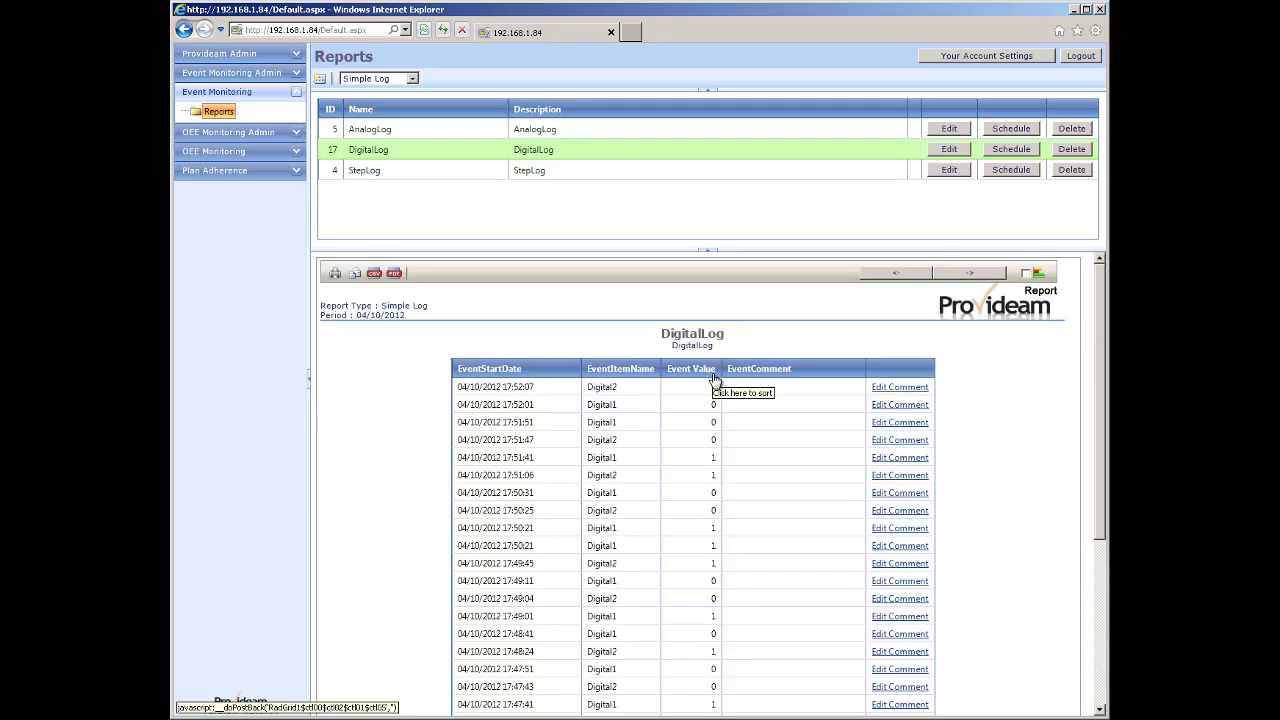
pyautogui.click(1027, 275)
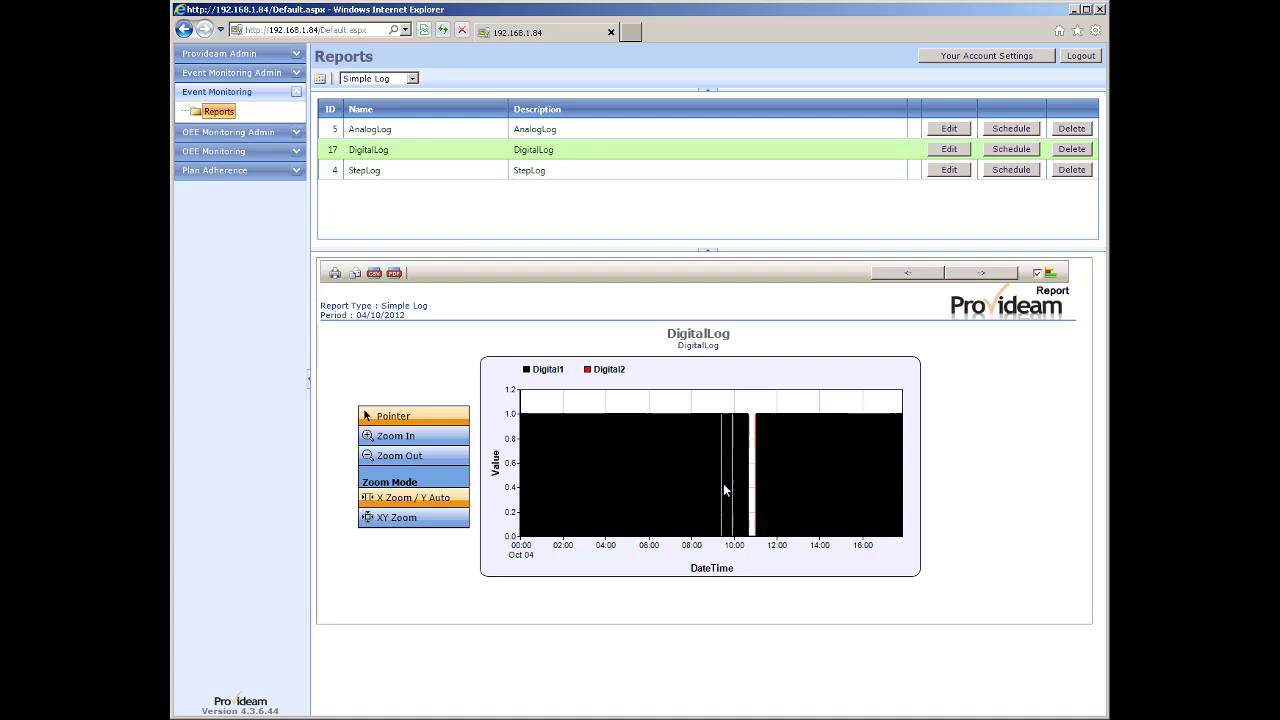
pyautogui.click(420, 437)
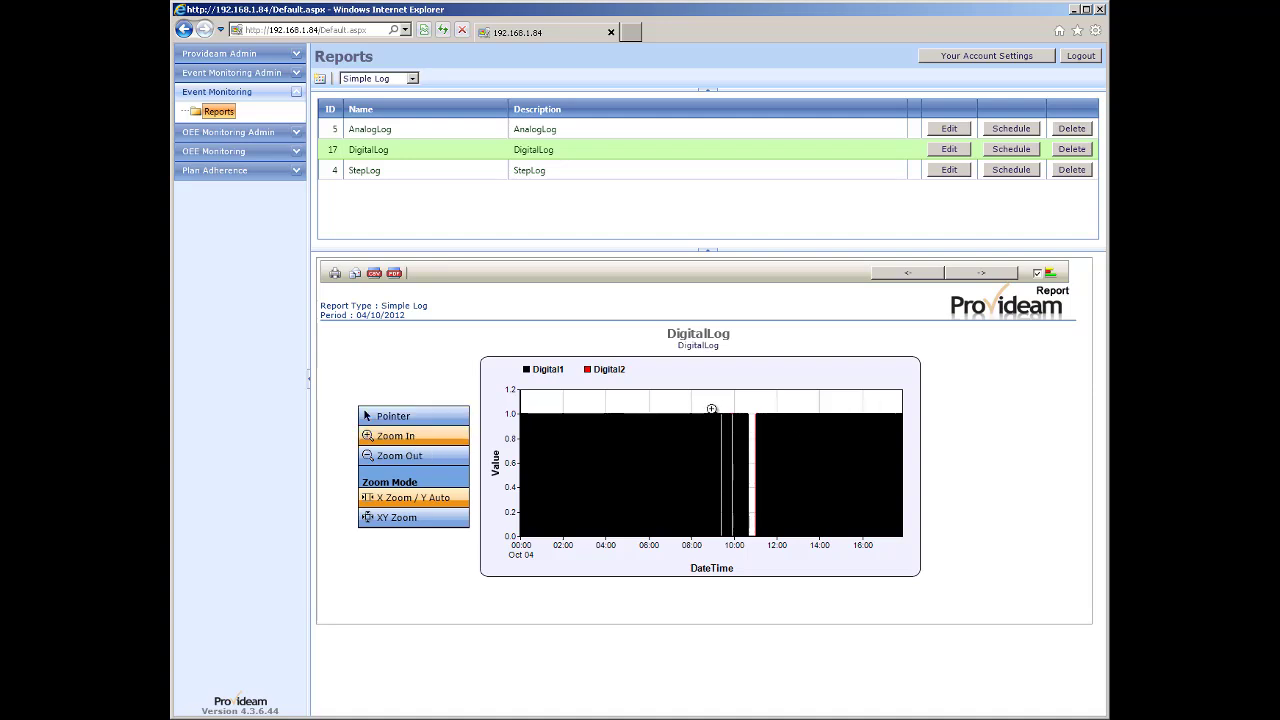
pyautogui.moveTo(723, 402); pyautogui.dragTo(760, 442)
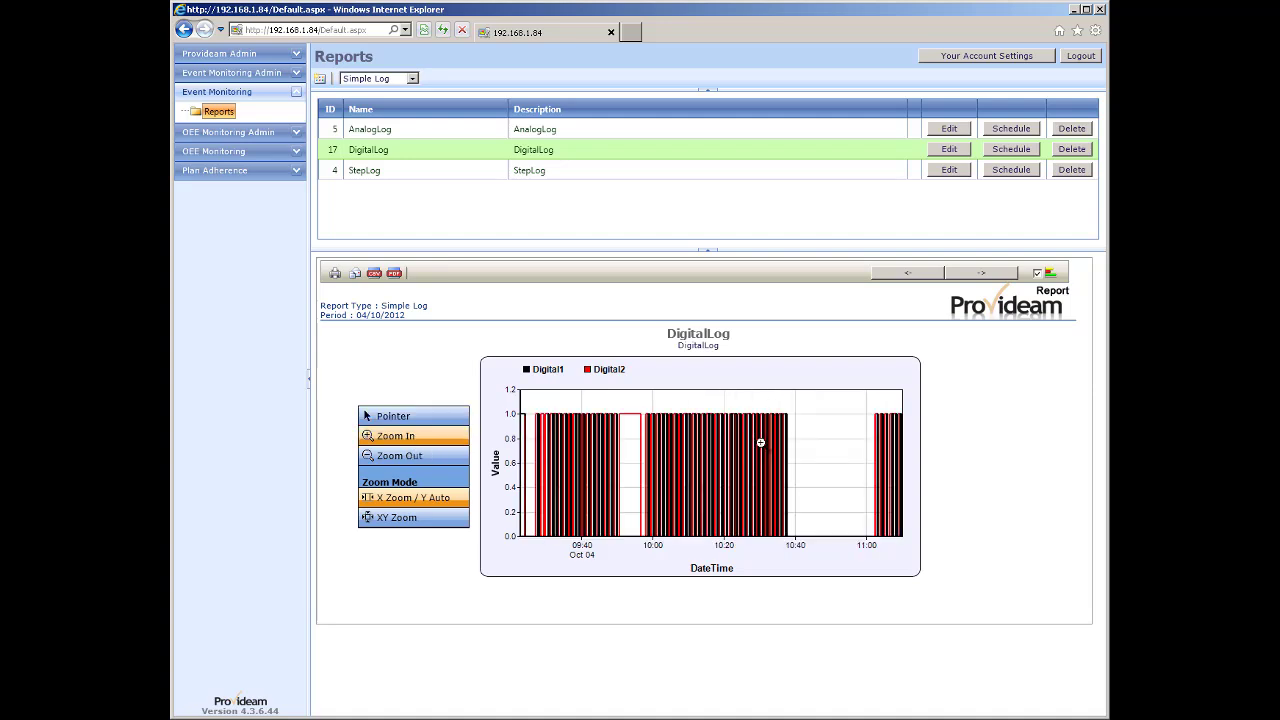
pyautogui.moveTo(650, 402); pyautogui.dragTo(740, 478)
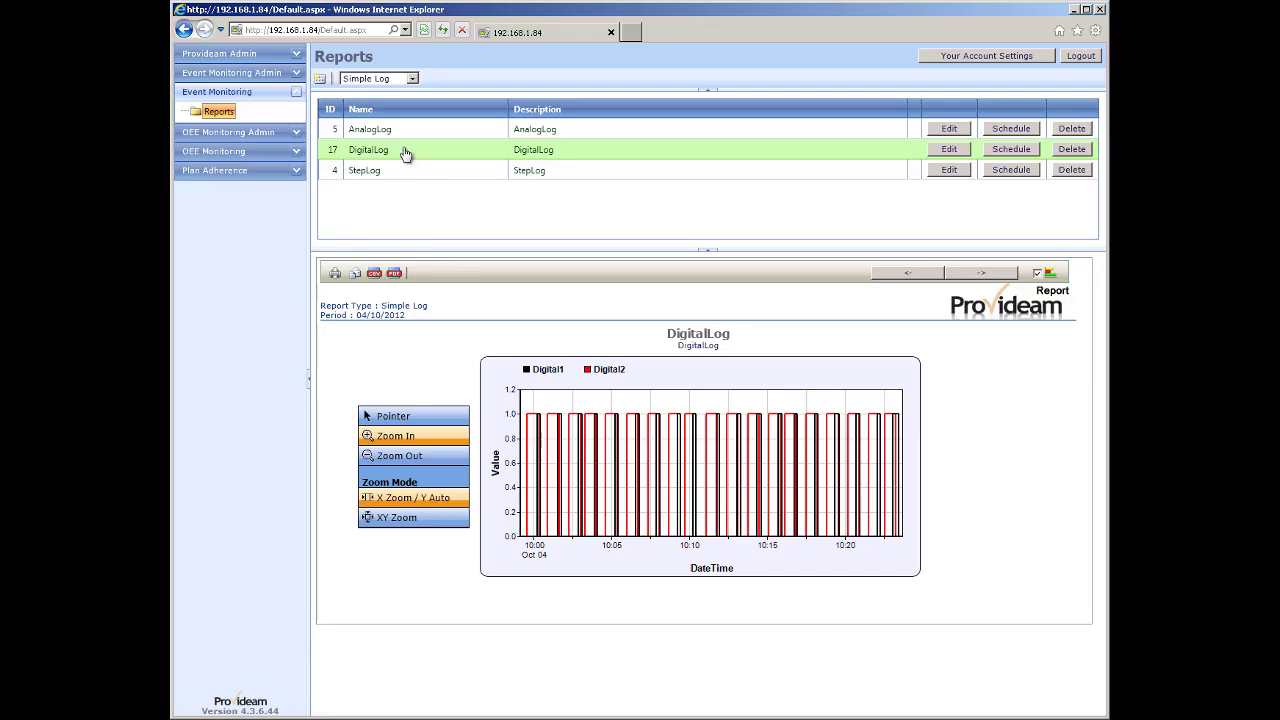
pyautogui.click(412, 78)
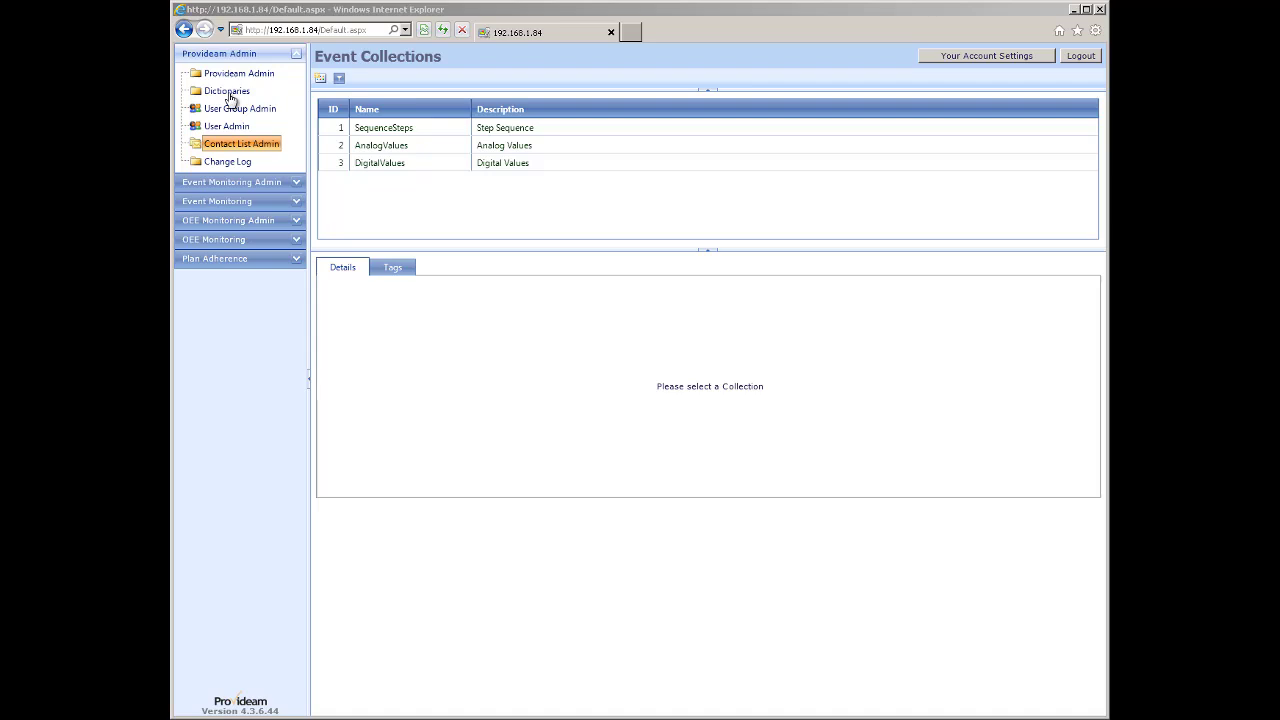
# Copy the English dictionary and rename the copy from 'Copy of English' to 'FlexField English'.
pyautogui.click(228, 92)
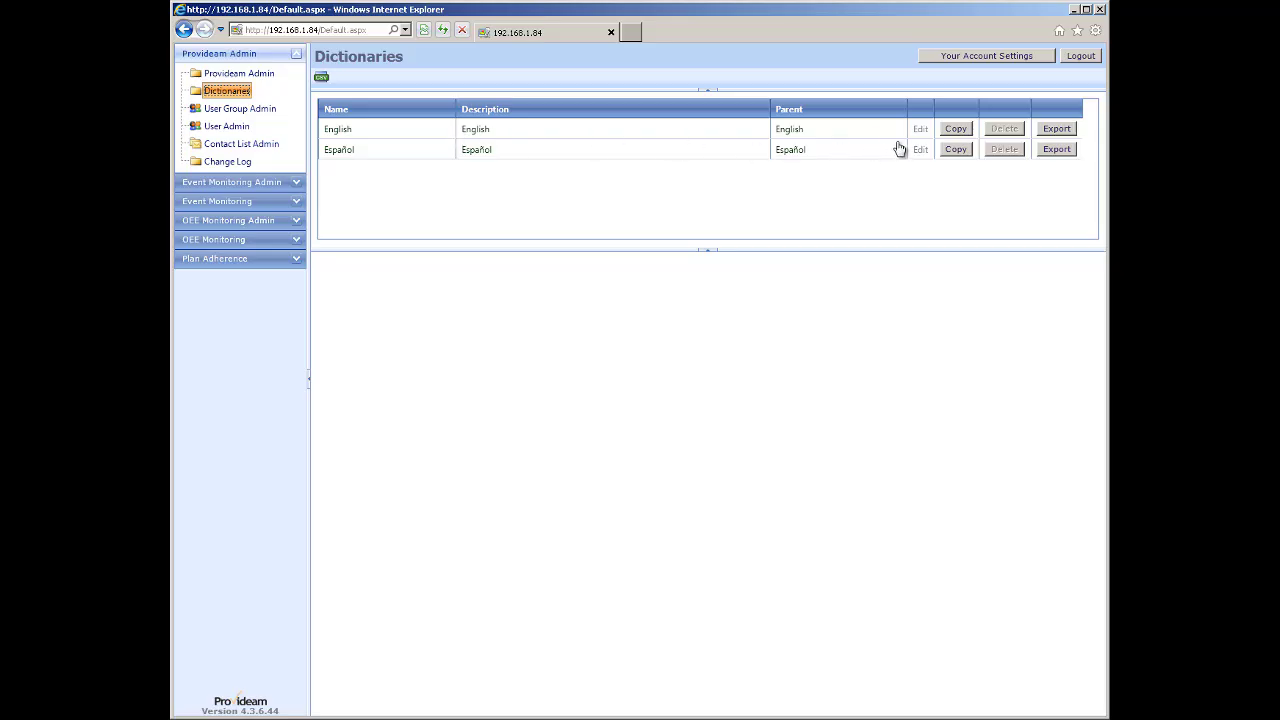
pyautogui.click(954, 131)
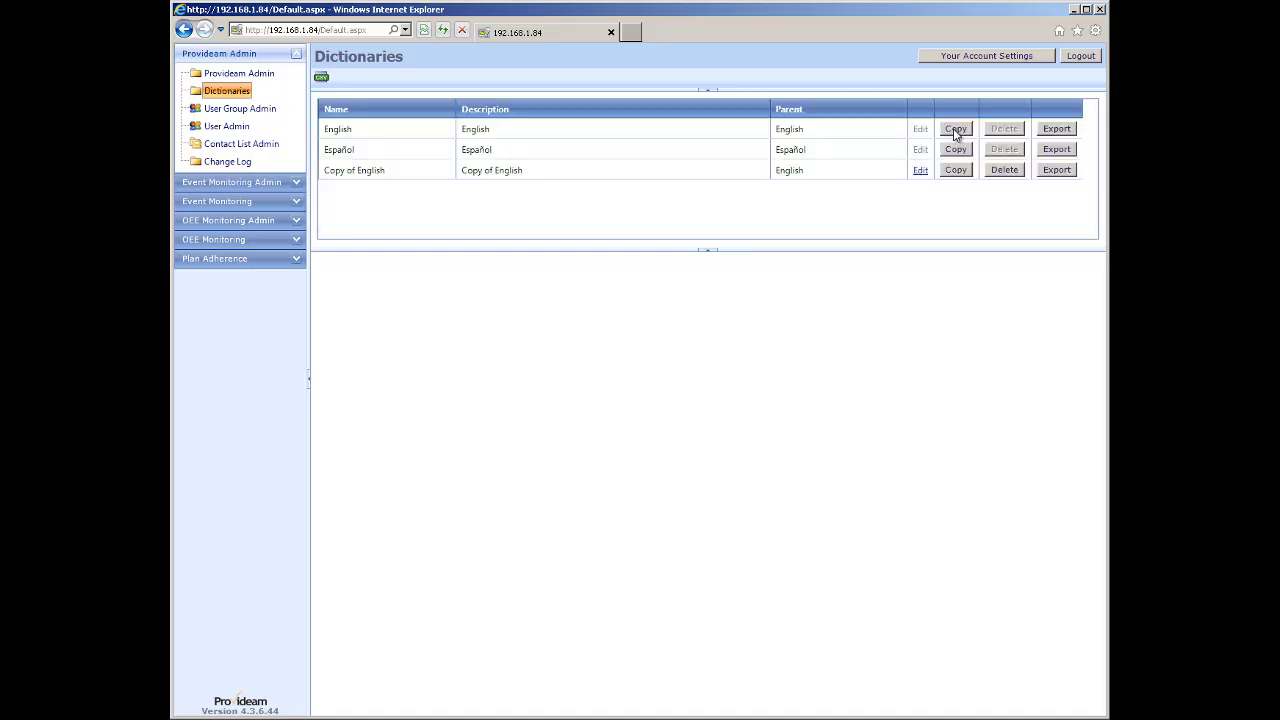
pyautogui.click(396, 175)
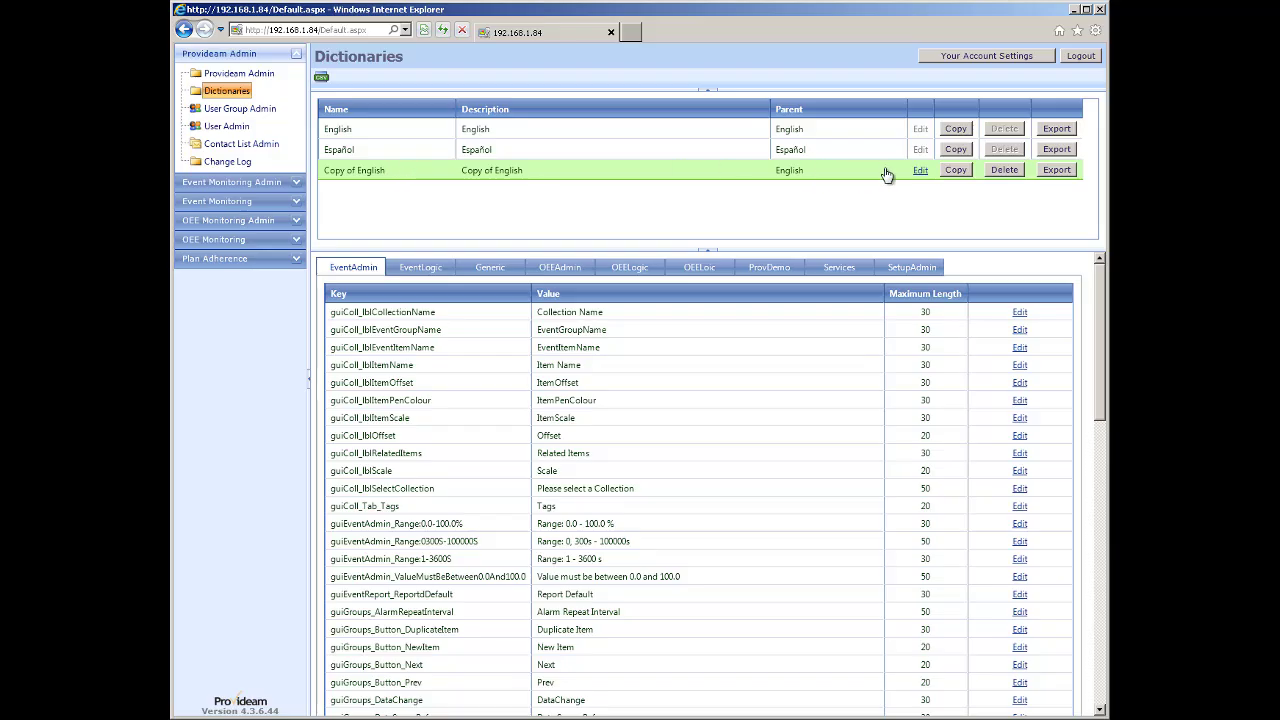
pyautogui.click(920, 171)
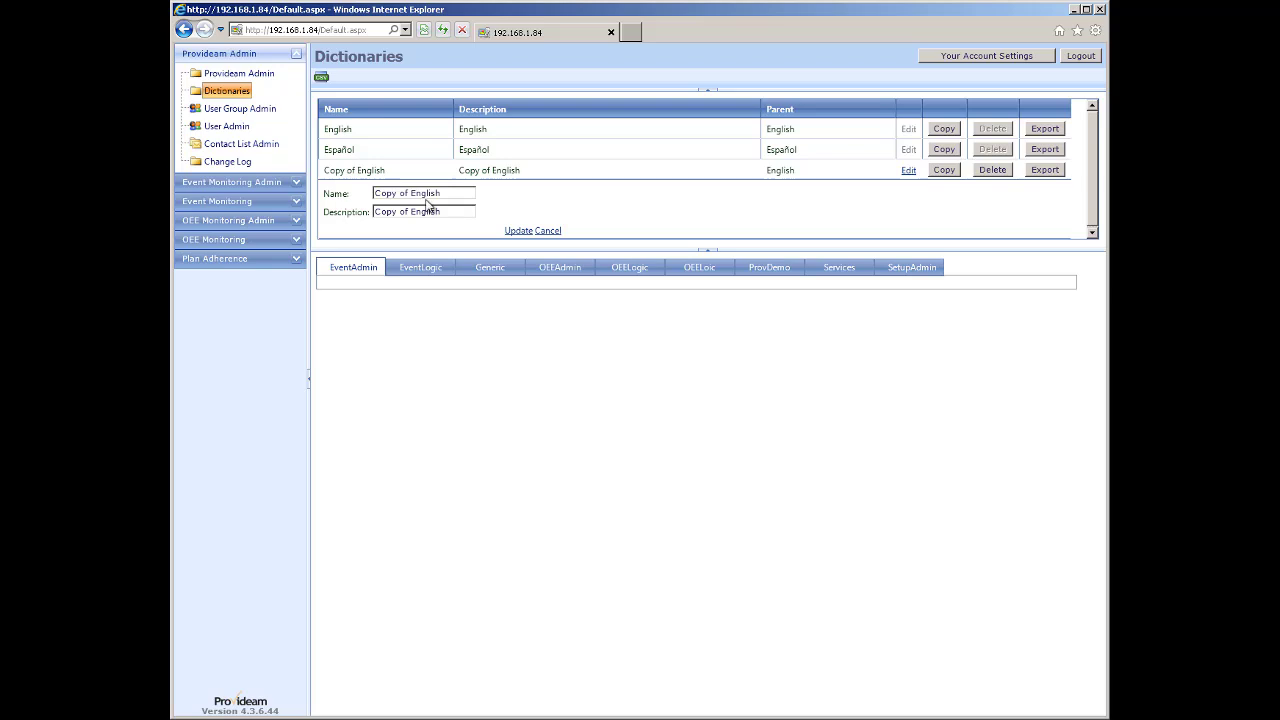
pyautogui.moveTo(411, 195); pyautogui.dragTo(337, 199)
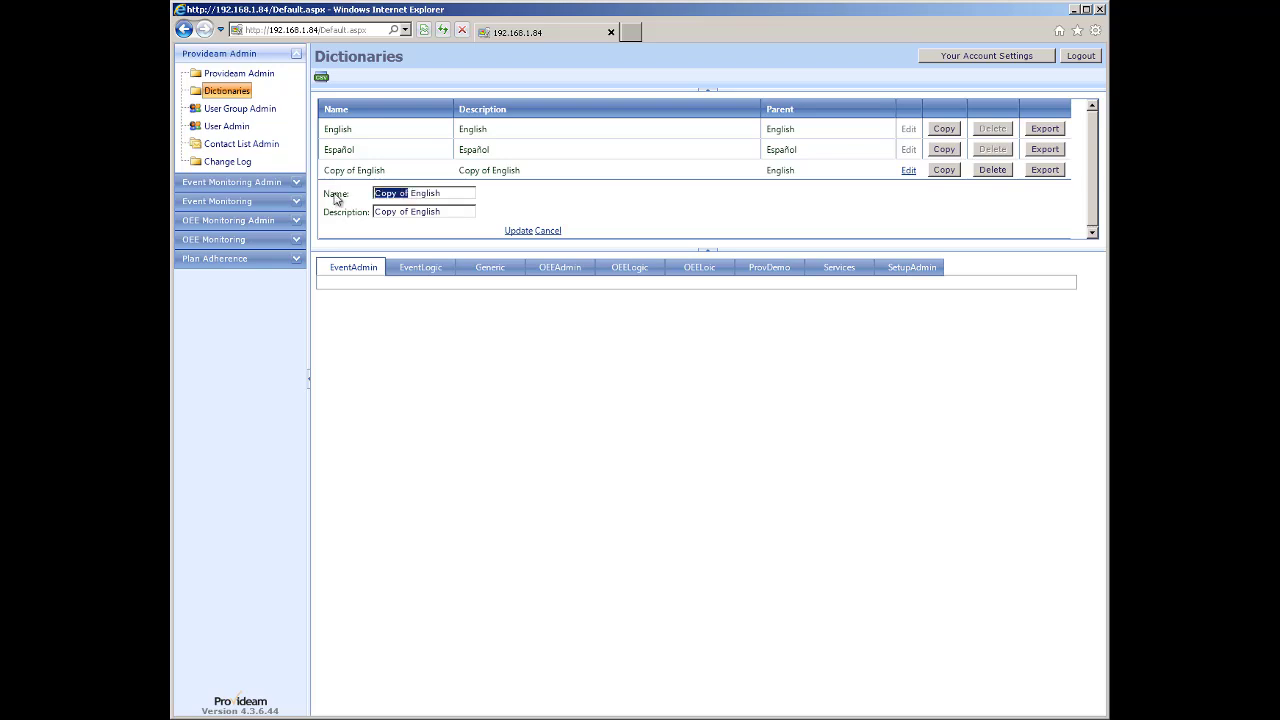
pyautogui.write('FlexField')
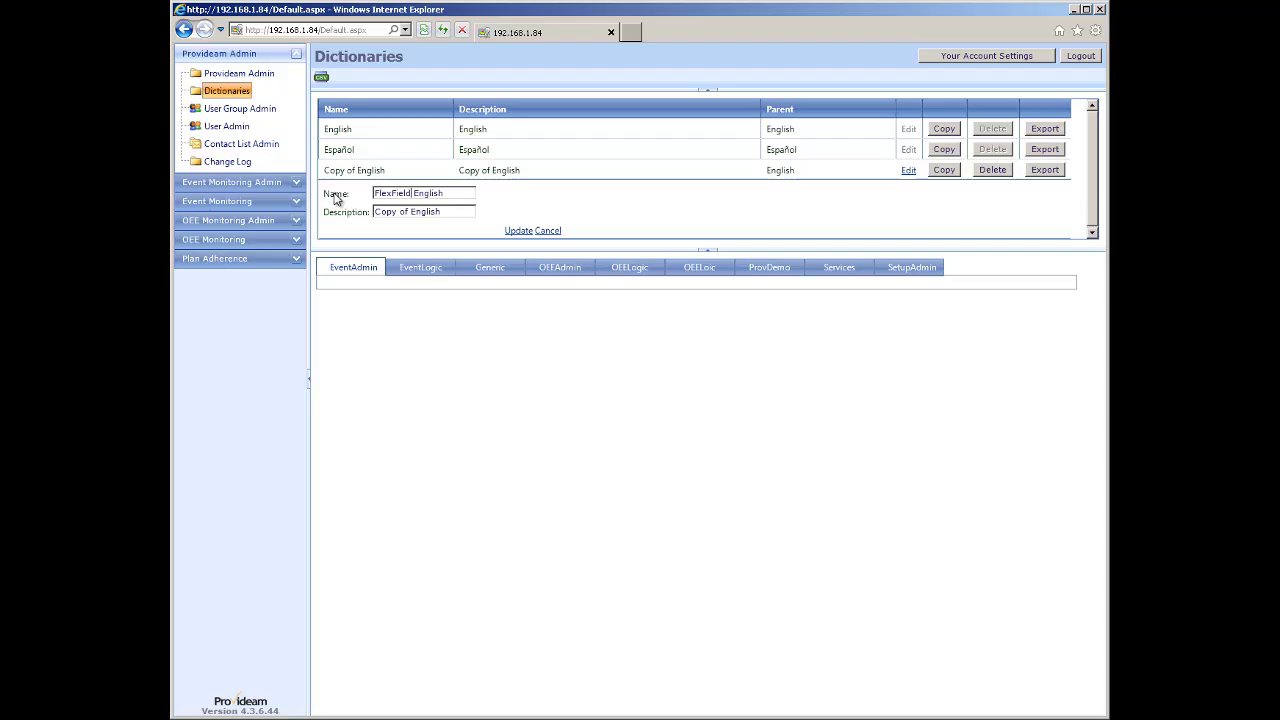
pyautogui.click(520, 231)
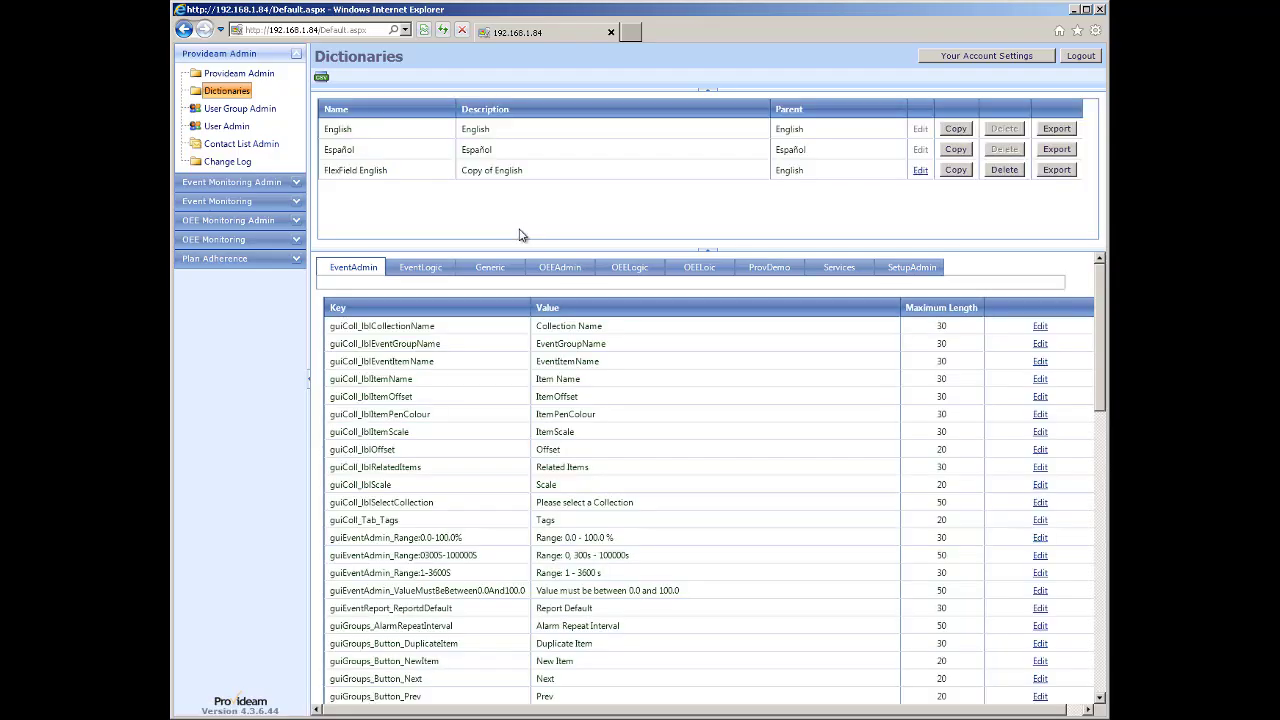
pyautogui.click(386, 172)
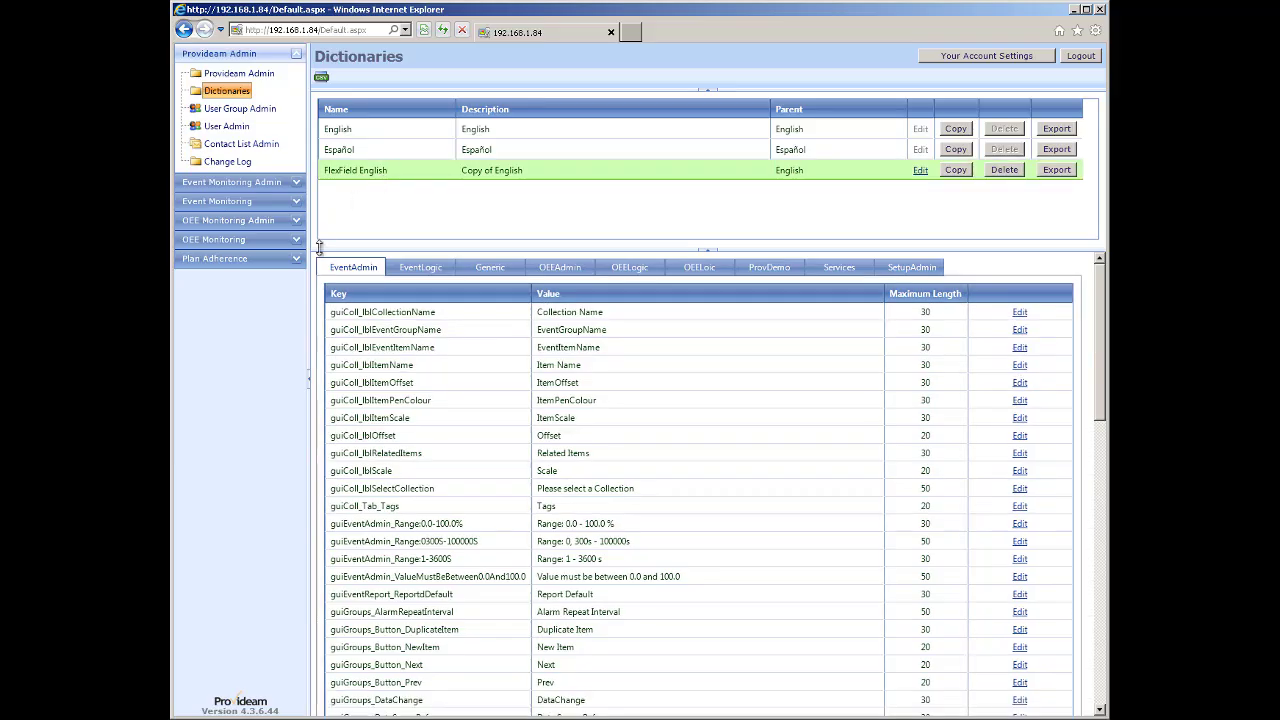
# Relabel fdFlexField1 as 'Temperature of Lot' in the dictionary's OEELogic entries.
pyautogui.click(622, 270)
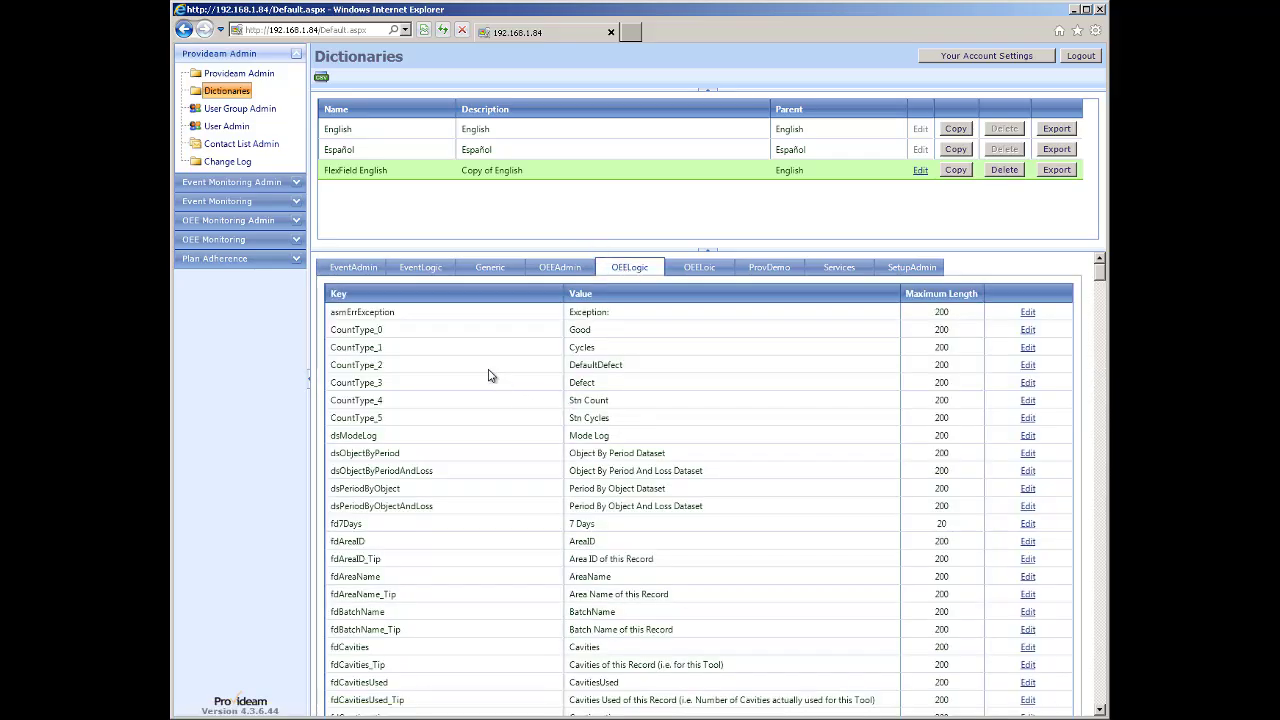
pyautogui.scroll(-3, 489, 376)
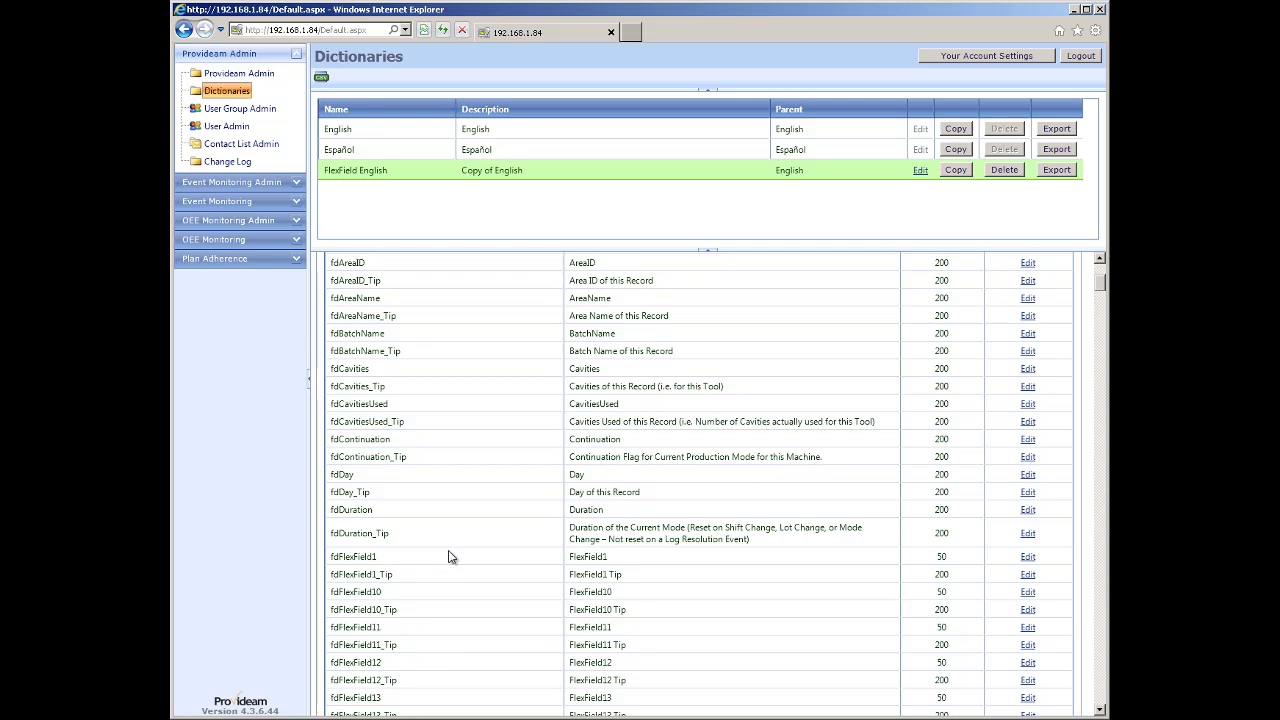
pyautogui.click(1028, 557)
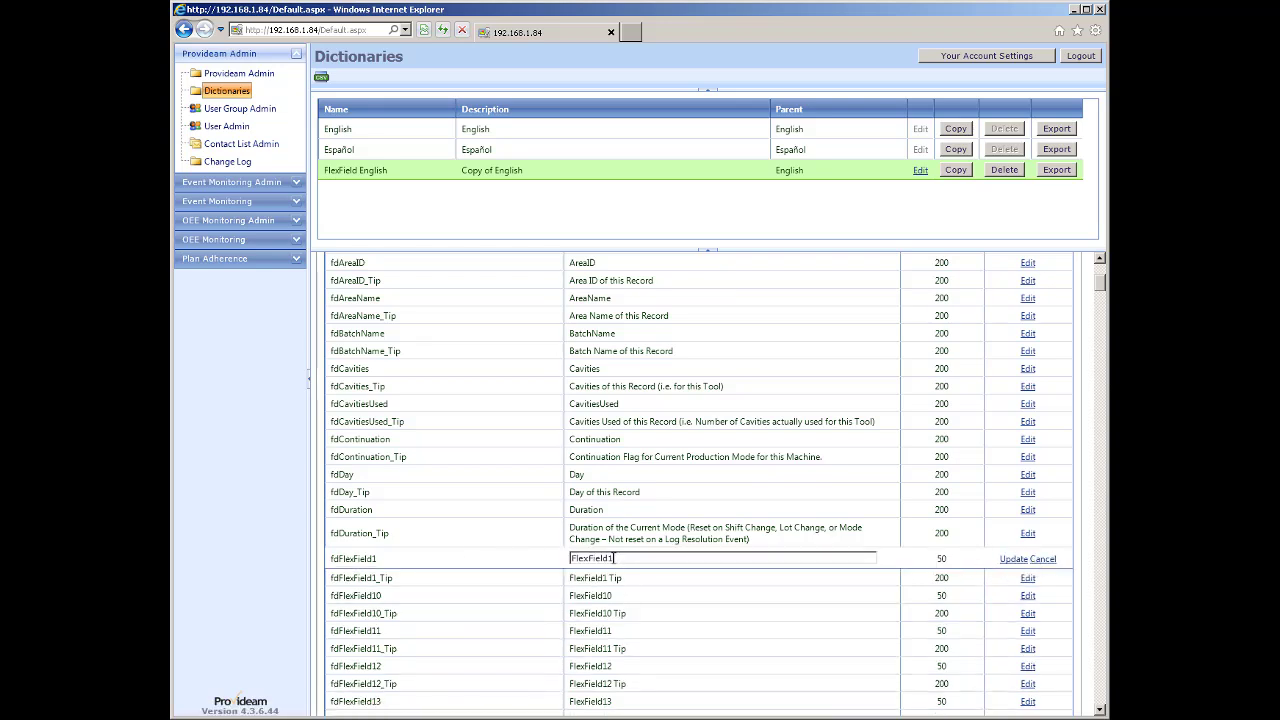
pyautogui.moveTo(615, 558); pyautogui.dragTo(543, 566)
pyautogui.write('Temperature of Lot')
pyautogui.click(1012, 560)
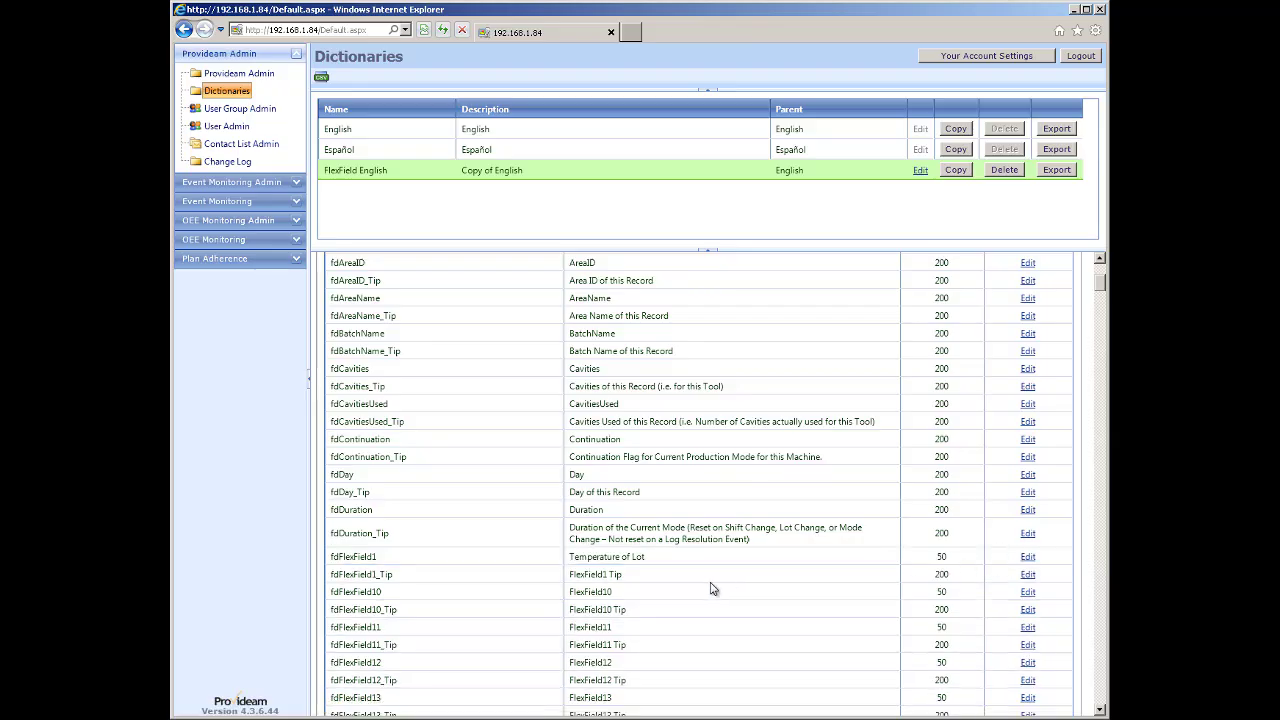
# Relabel fdFlexField2 as 'Lot Pressure' in the OEELogic entries.
pyautogui.scroll(-3, 560, 600)
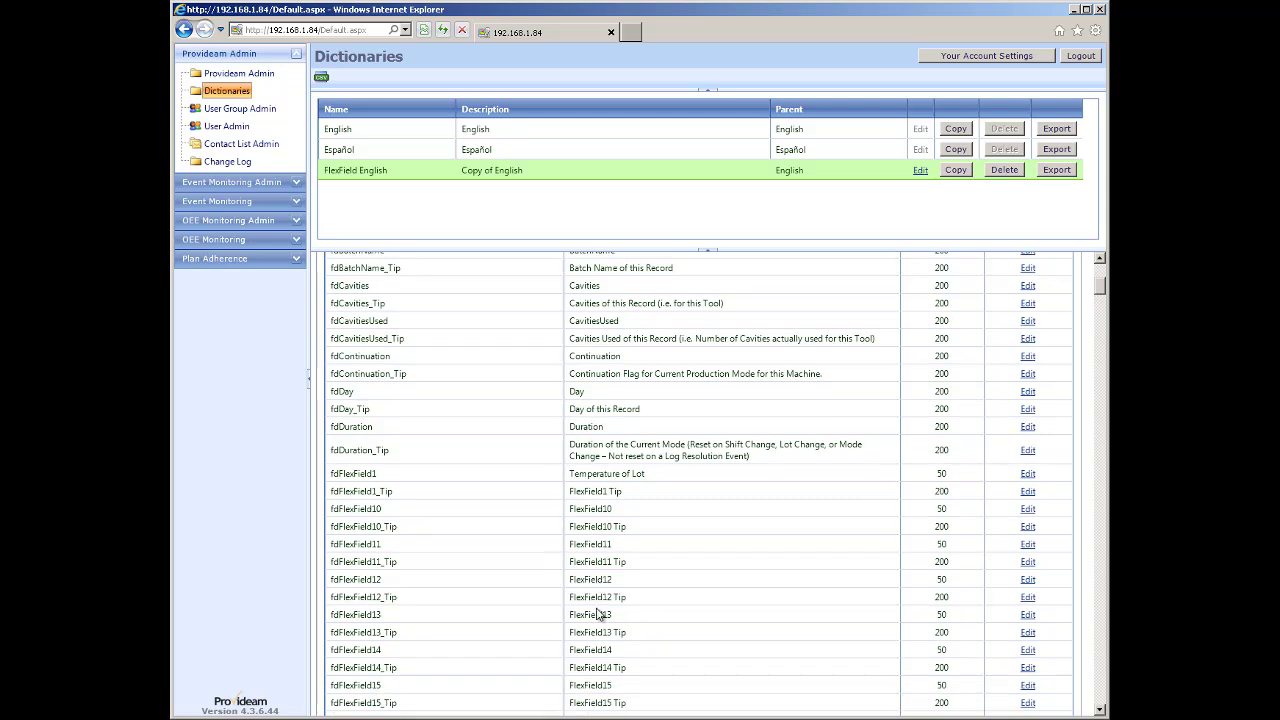
pyautogui.scroll(-3, 594, 620)
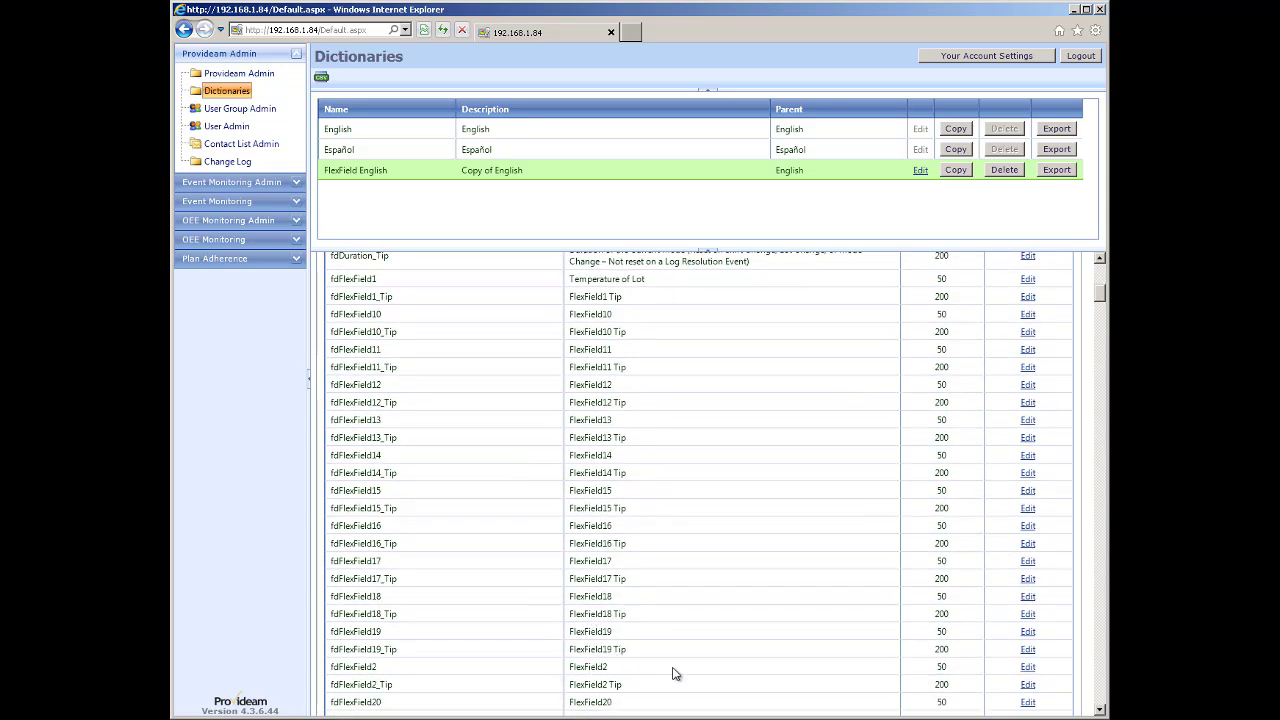
pyautogui.click(1028, 668)
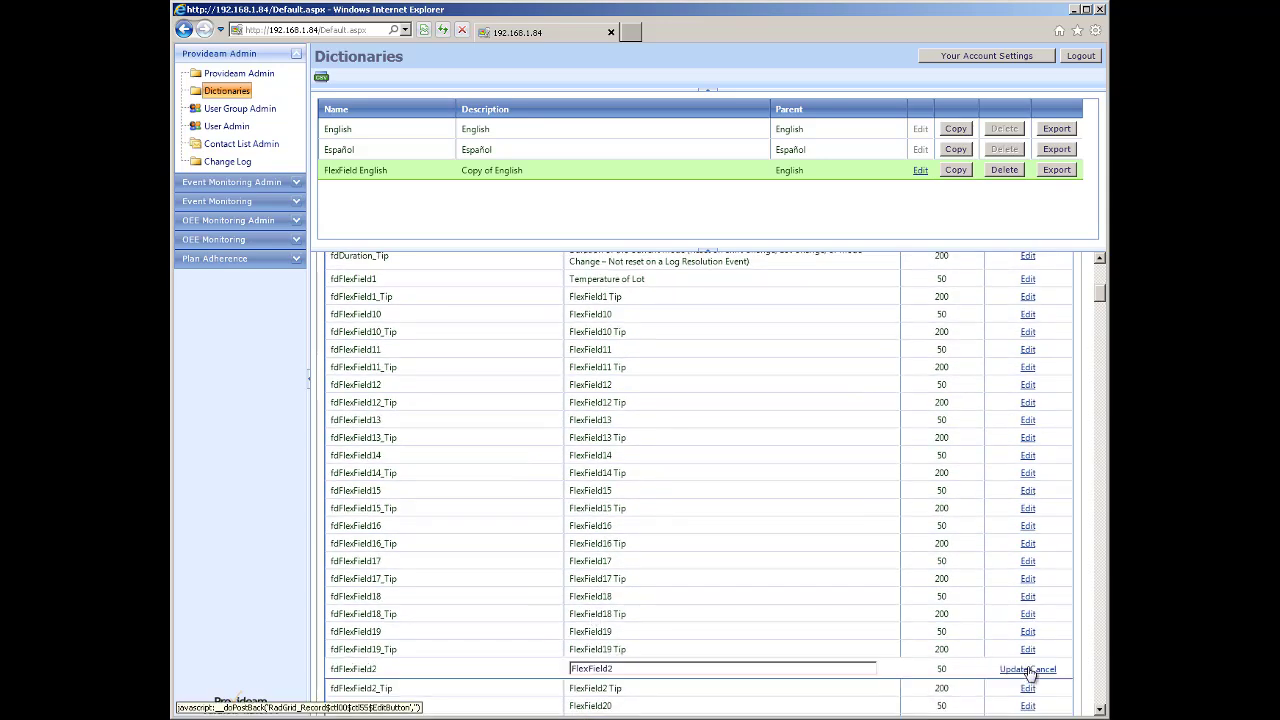
pyautogui.moveTo(640, 669); pyautogui.dragTo(538, 680)
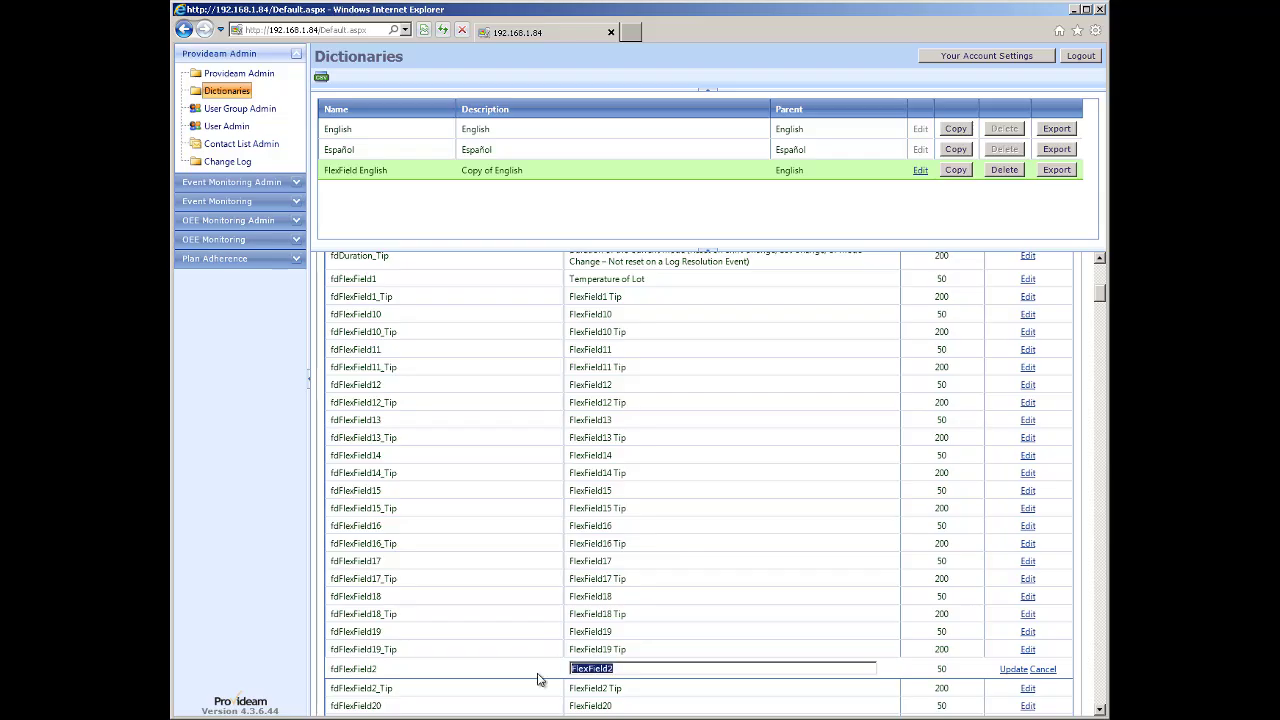
pyautogui.write('Lot Pressure')
pyautogui.click(1015, 670)
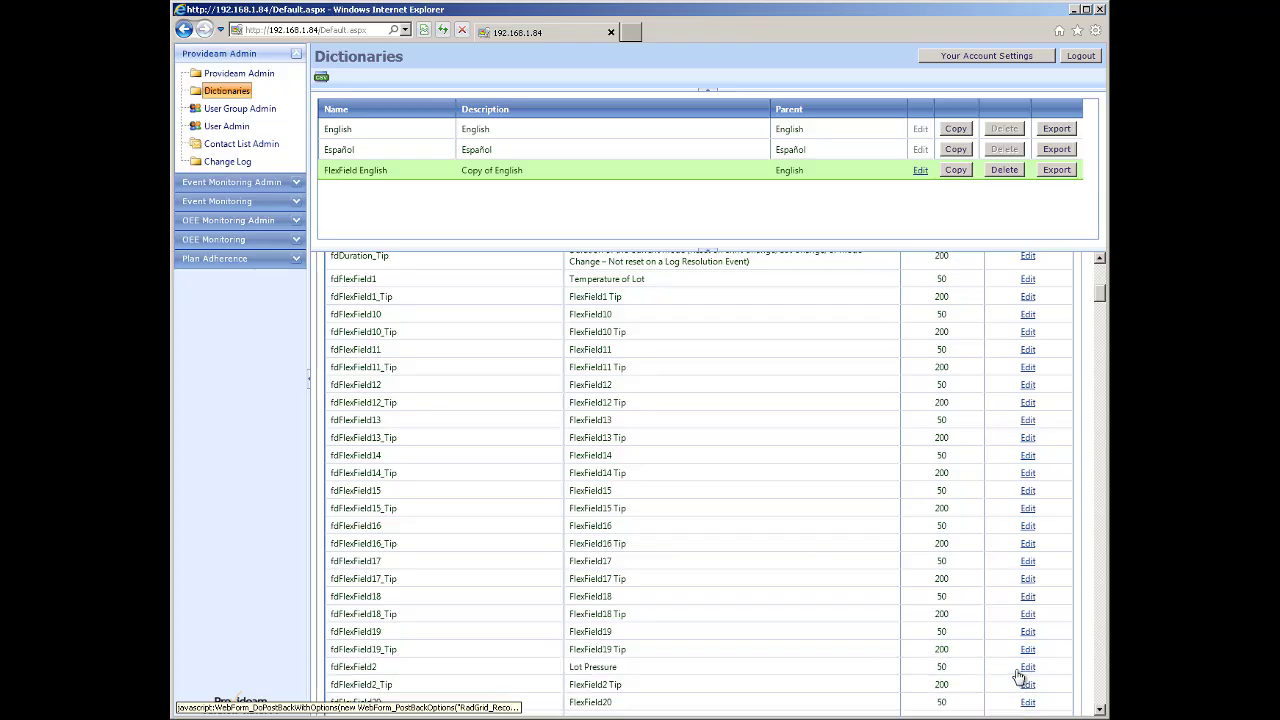
pyautogui.scroll(1, 661, 450)
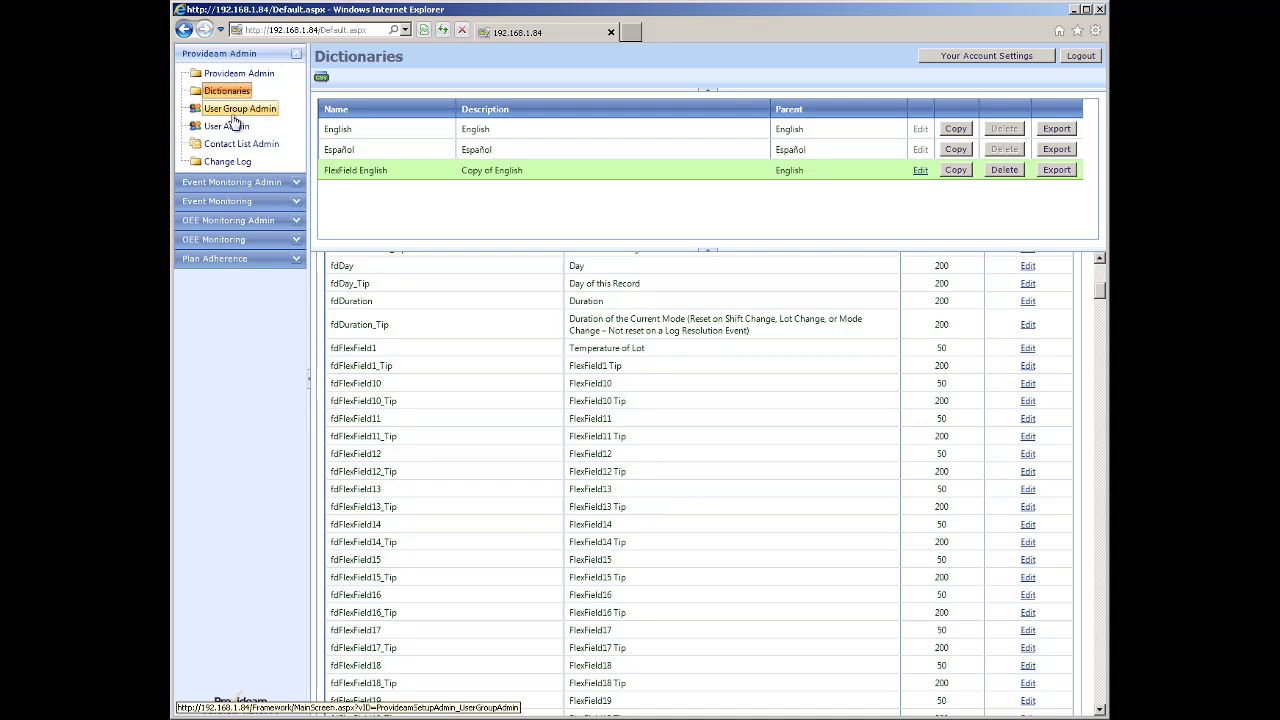
# Make FlexField English the server's default dictionary and save the server settings.
pyautogui.click(240, 75)
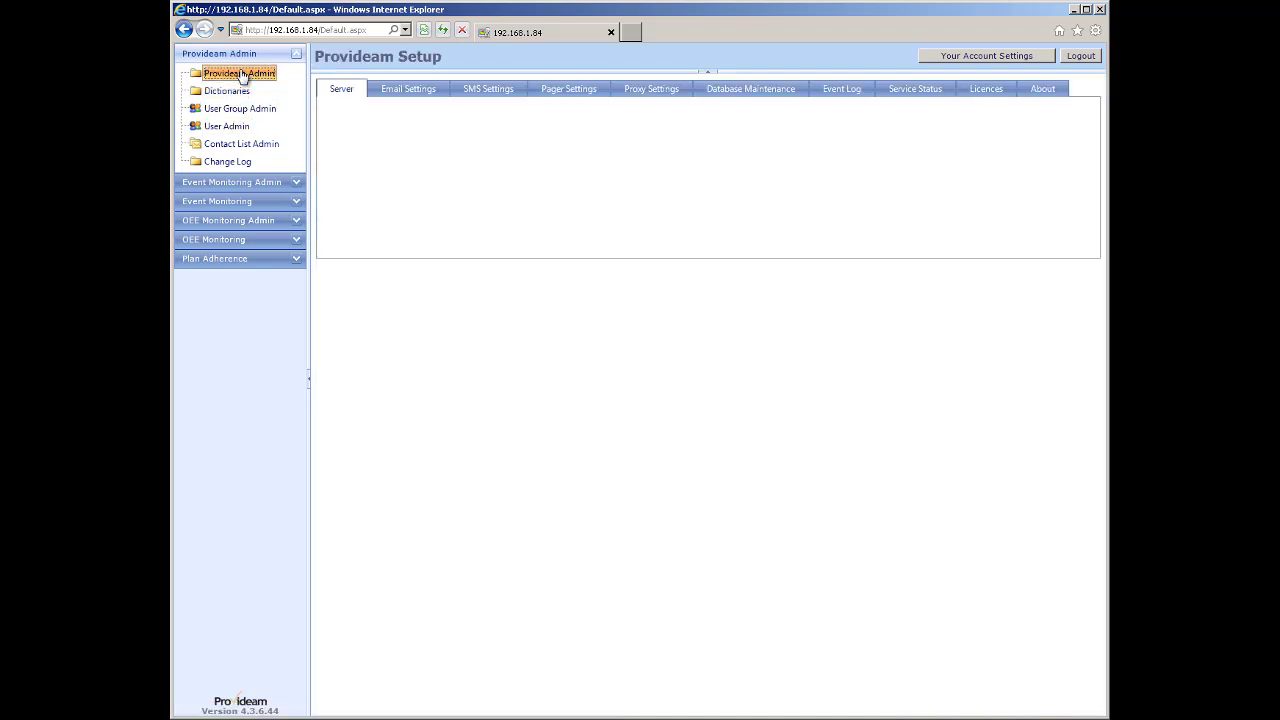
pyautogui.click(532, 204)
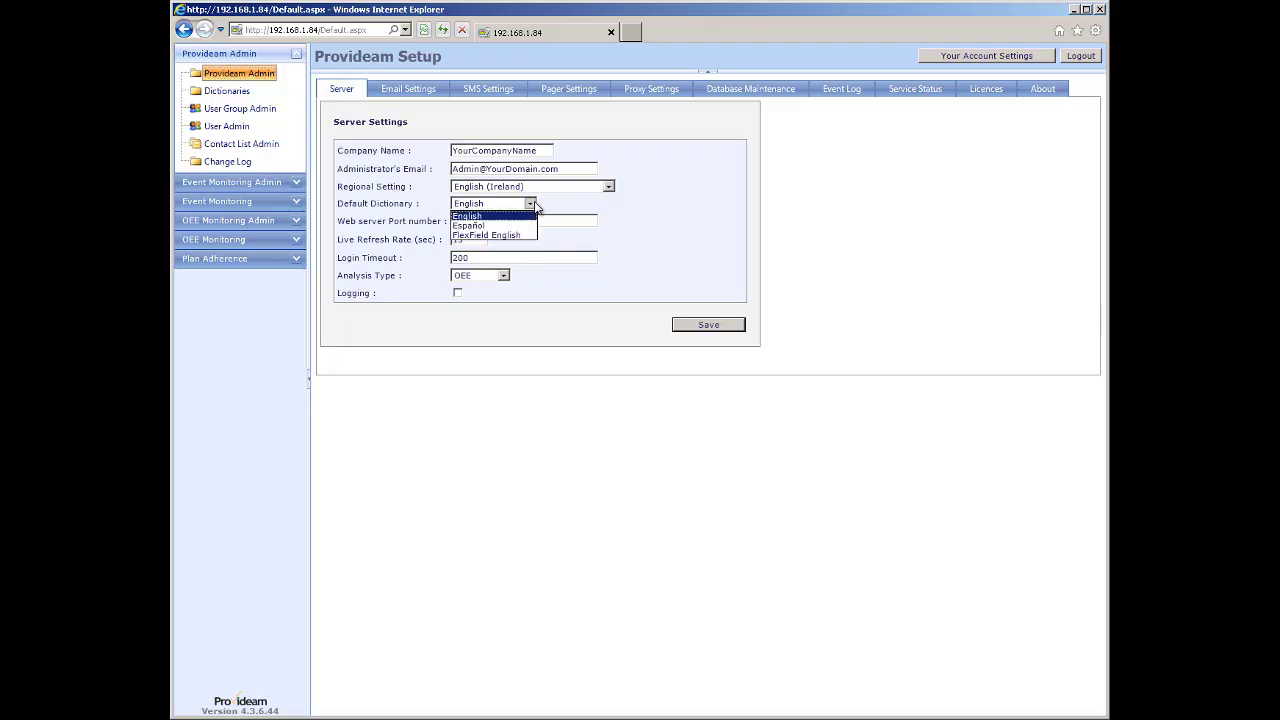
pyautogui.click(486, 235)
pyautogui.click(703, 327)
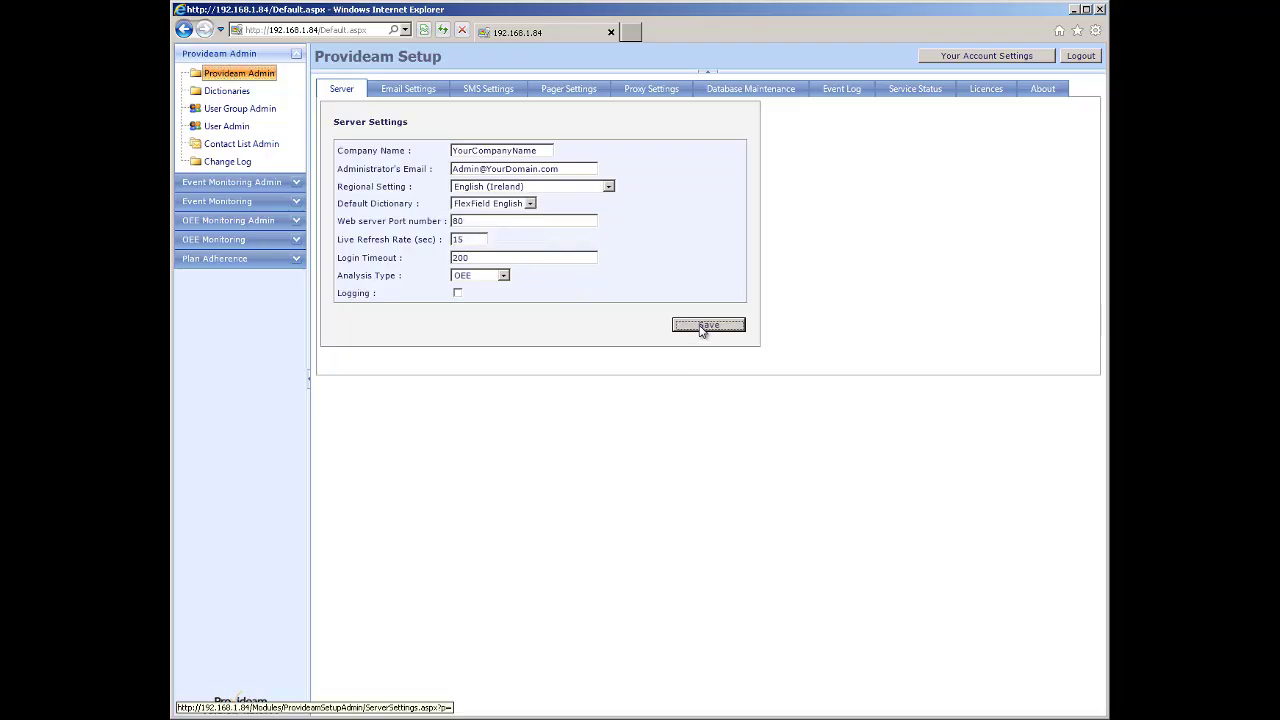
pyautogui.click(664, 414)
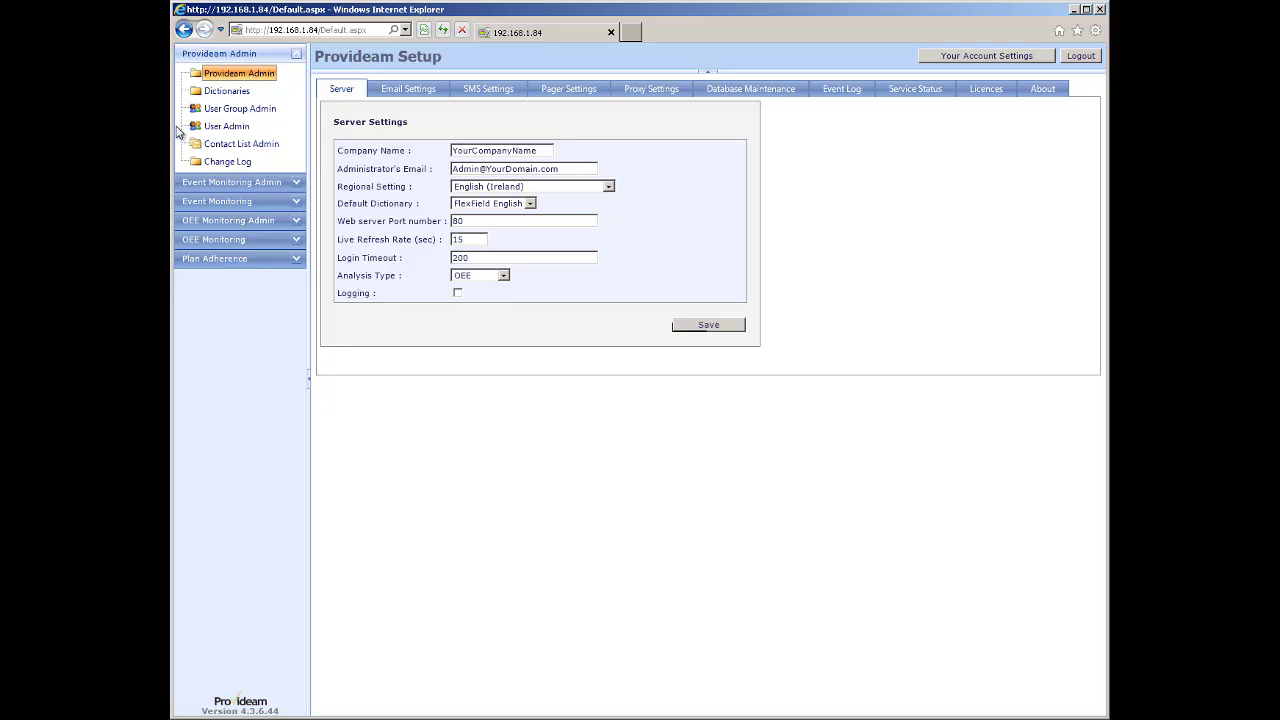
# Assign FlexField English as the Admin user's dictionary, save, and log out.
pyautogui.click(223, 128)
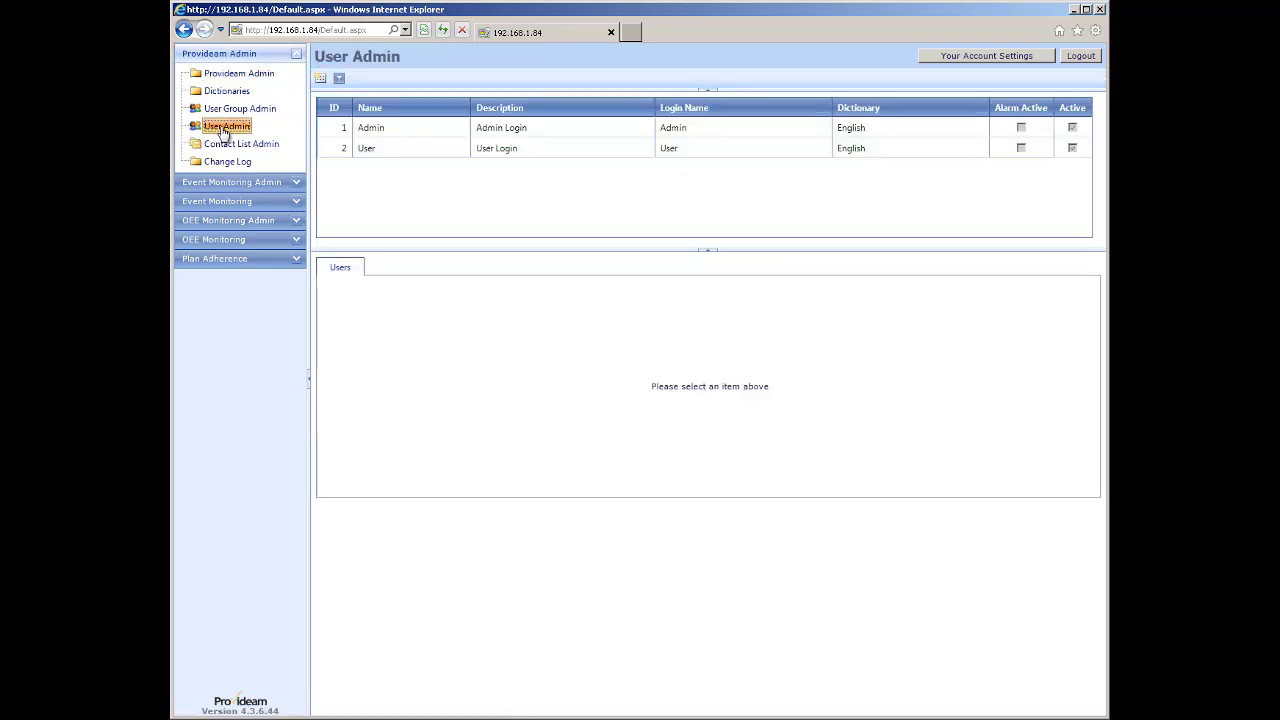
pyautogui.click(377, 132)
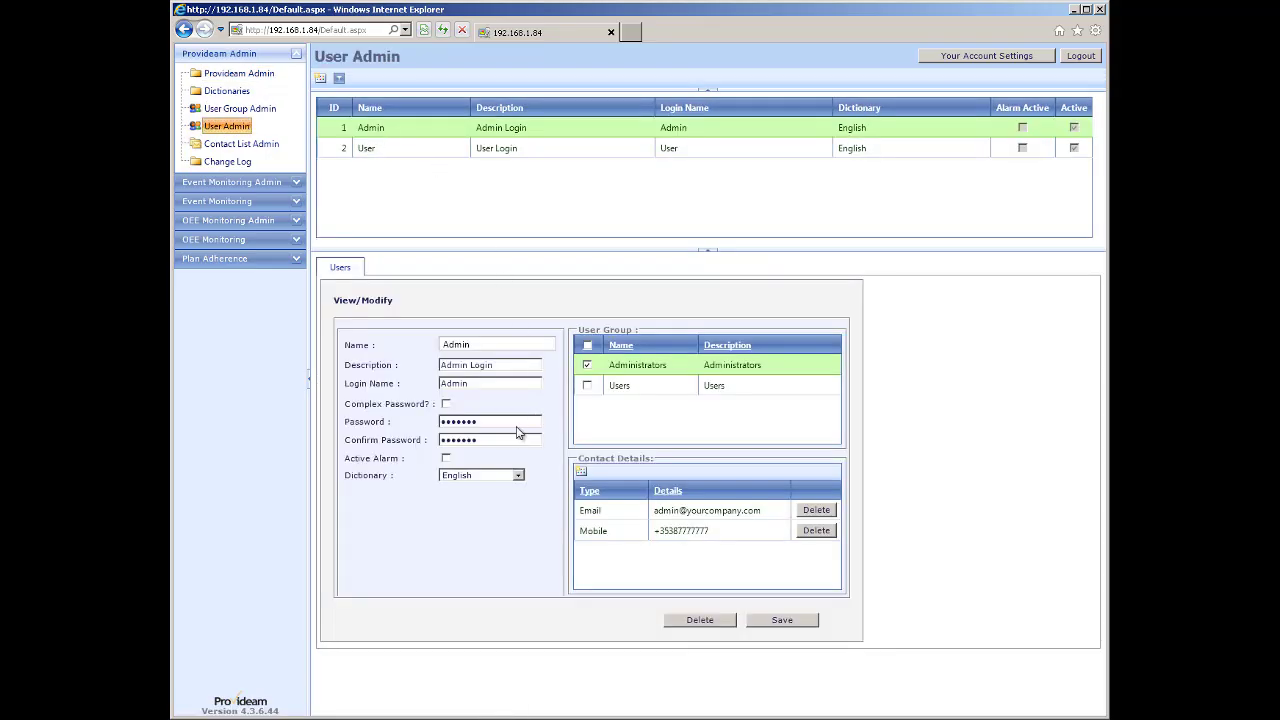
pyautogui.click(518, 475)
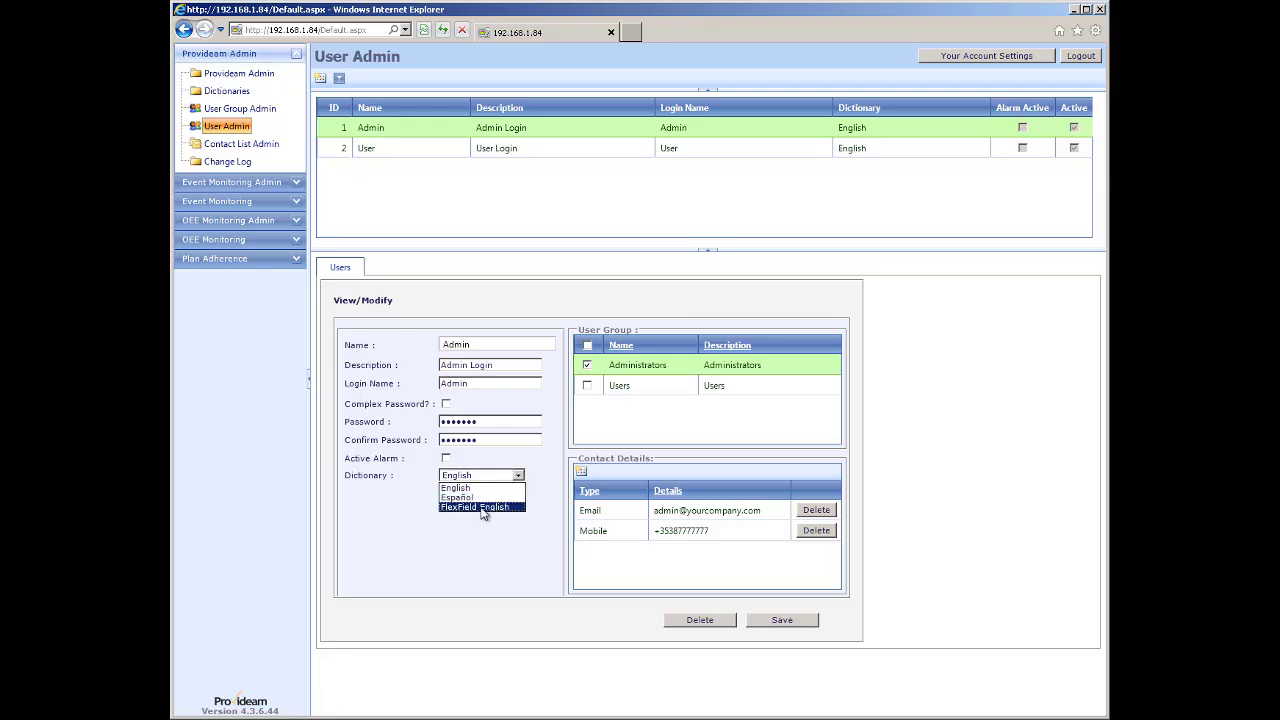
pyautogui.click(483, 508)
pyautogui.click(789, 619)
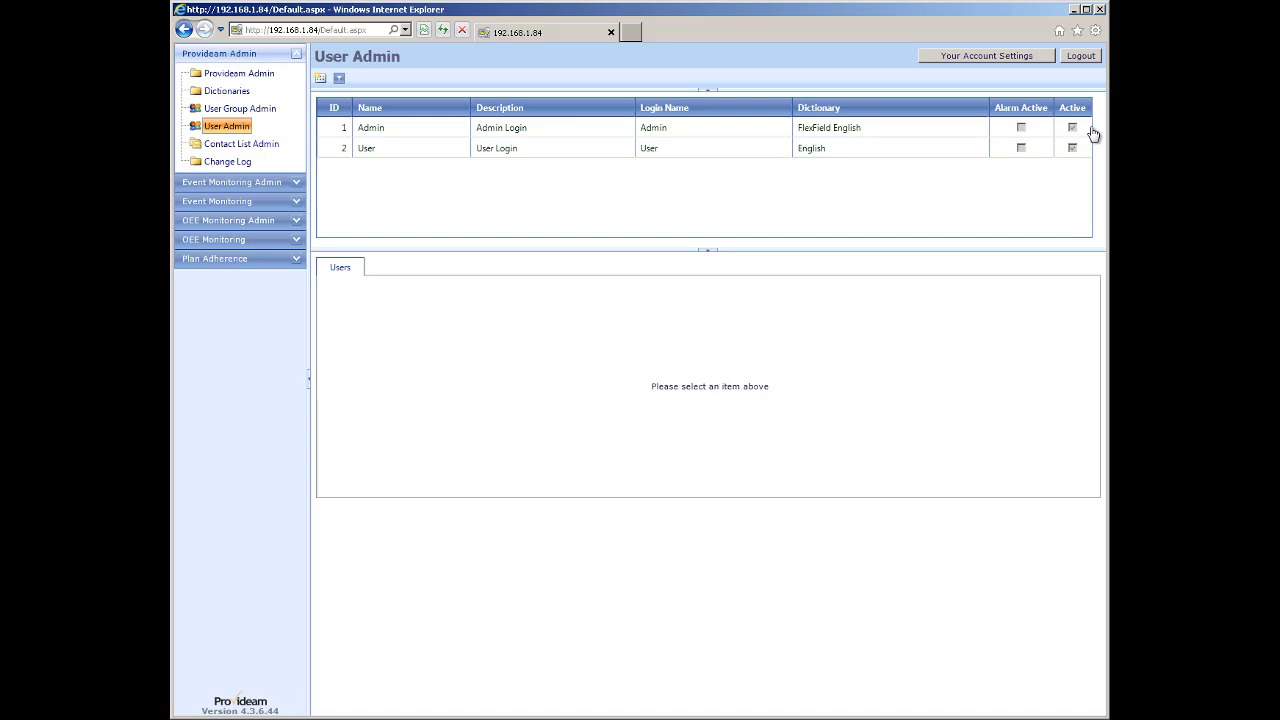
pyautogui.click(1082, 57)
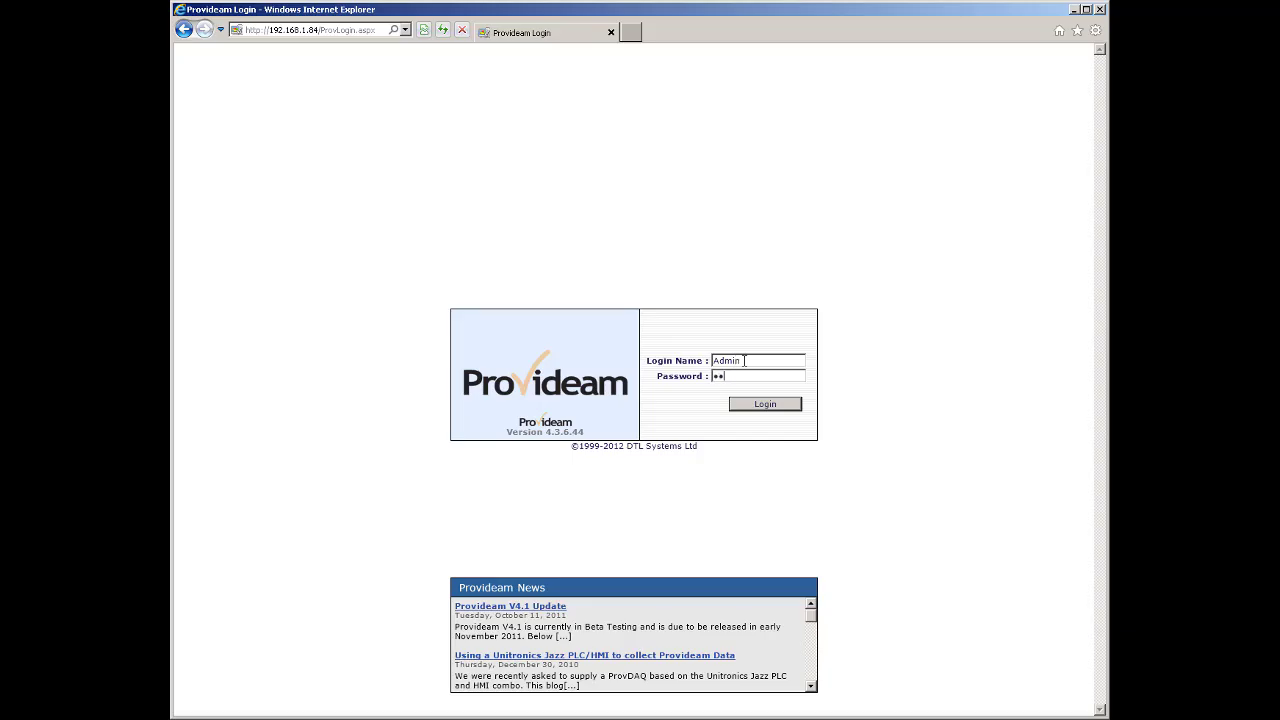
# Sign back in and load the Filler machine's details in Machine Admin.
pyautogui.press('Return')
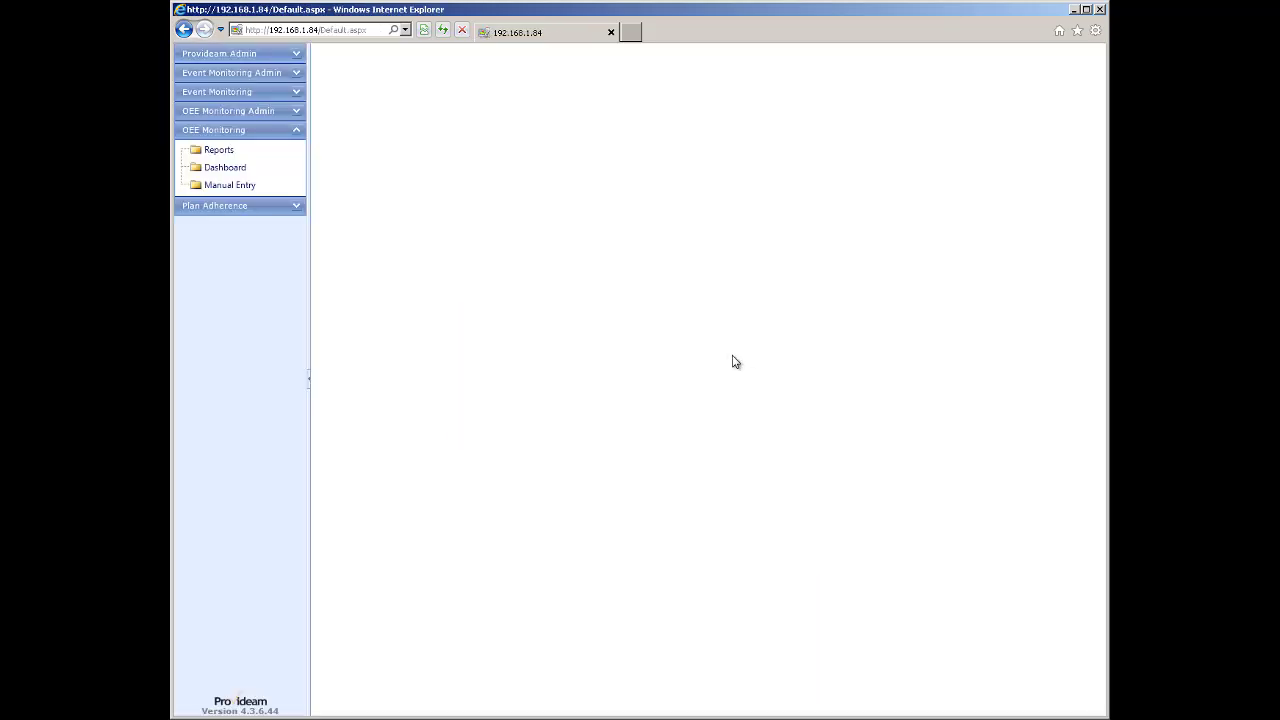
pyautogui.click(235, 112)
pyautogui.click(224, 155)
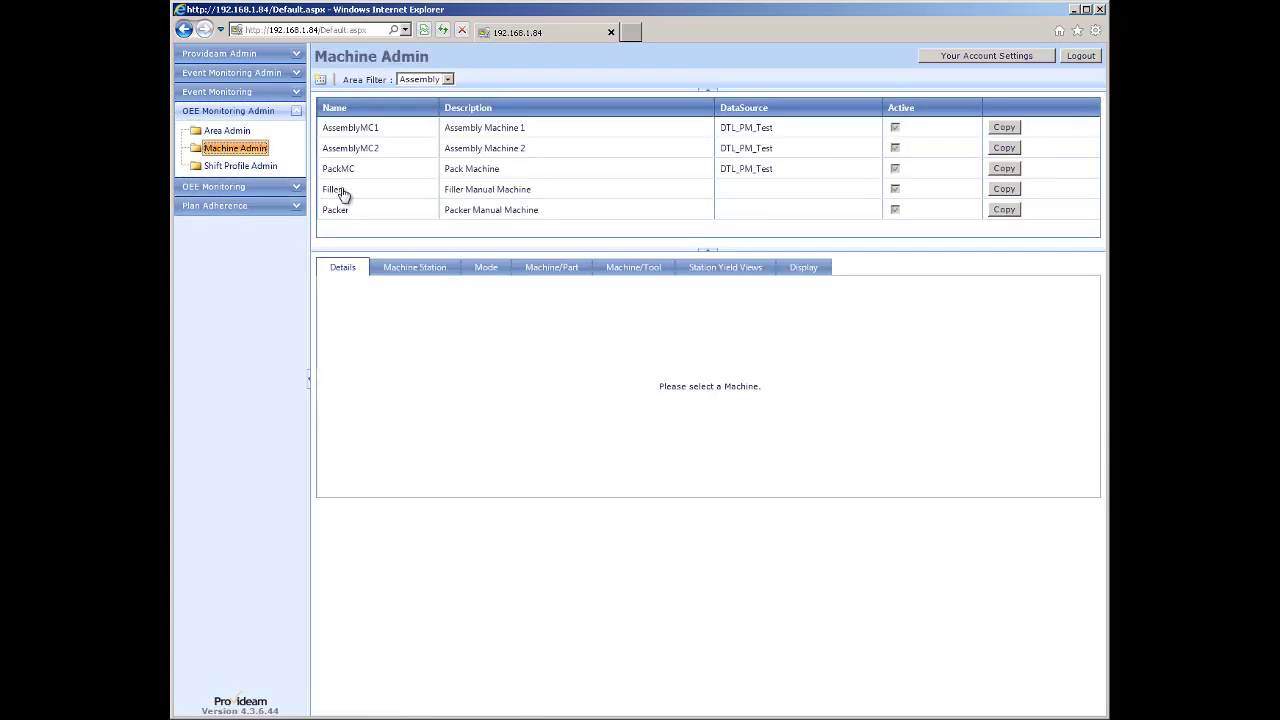
pyautogui.click(340, 192)
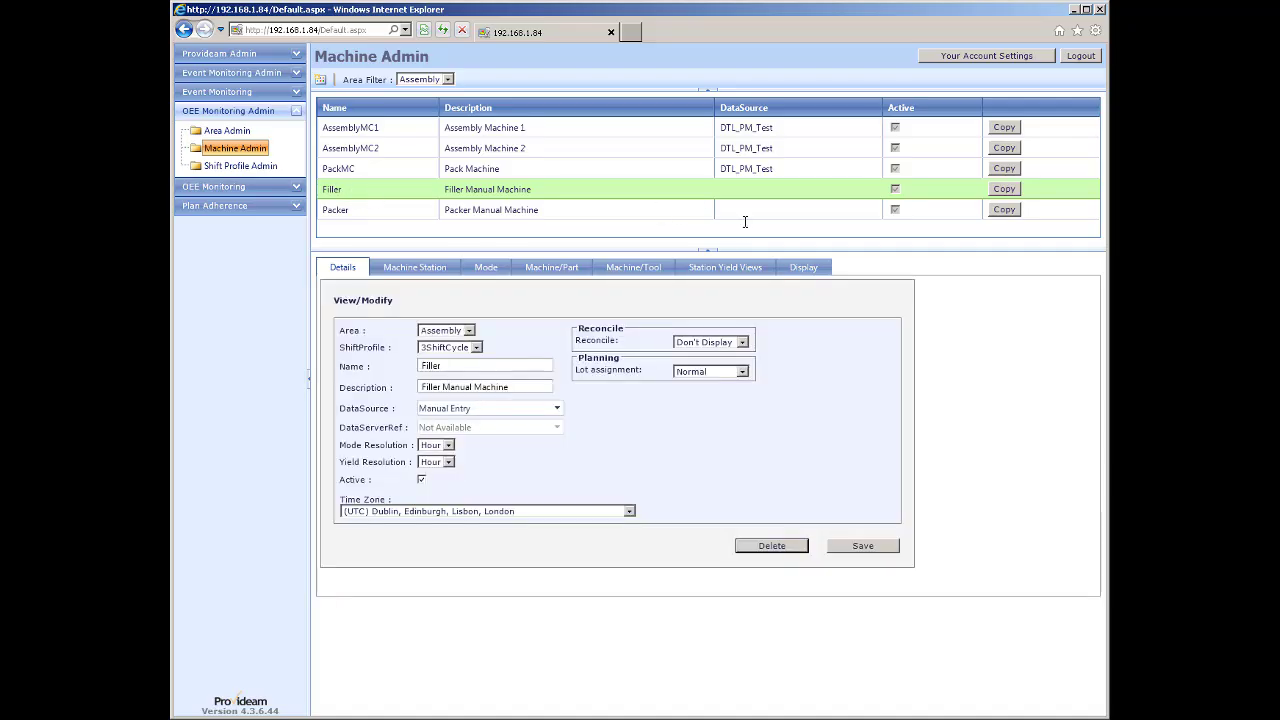
# Set the Filler machine's Temperature of Lot flex field display to Modify and save.
pyautogui.click(805, 270)
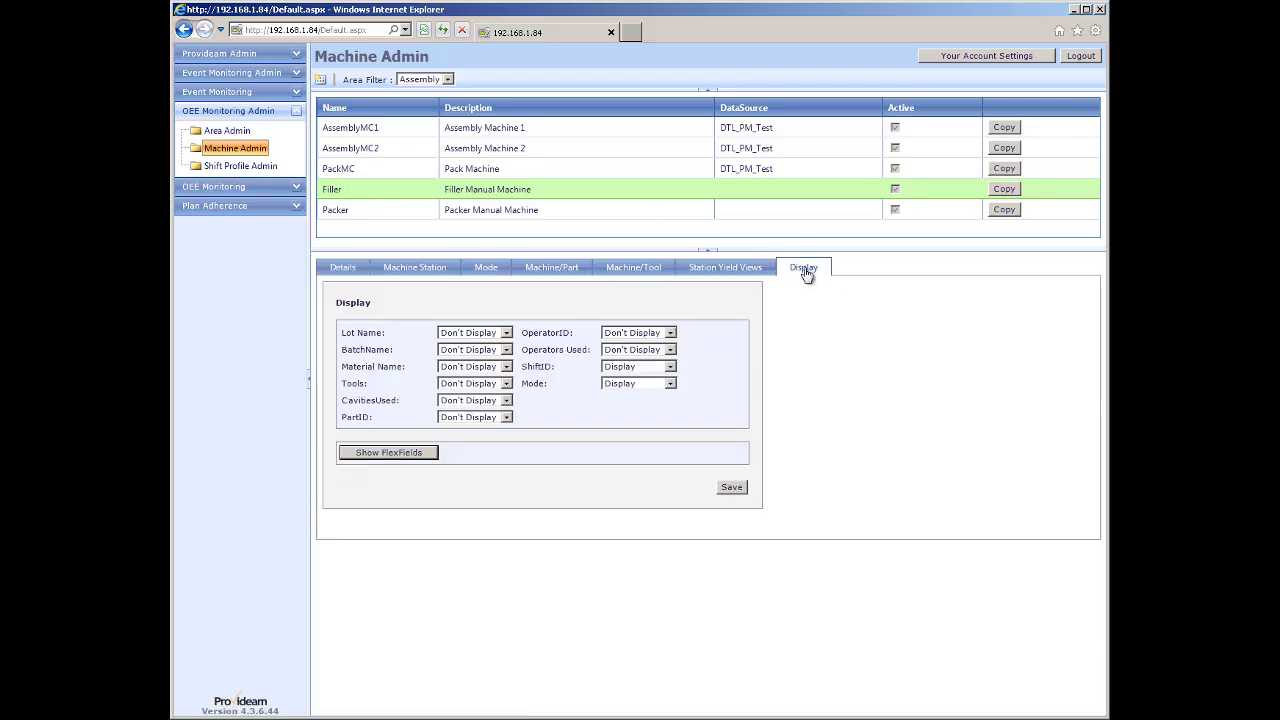
pyautogui.click(415, 452)
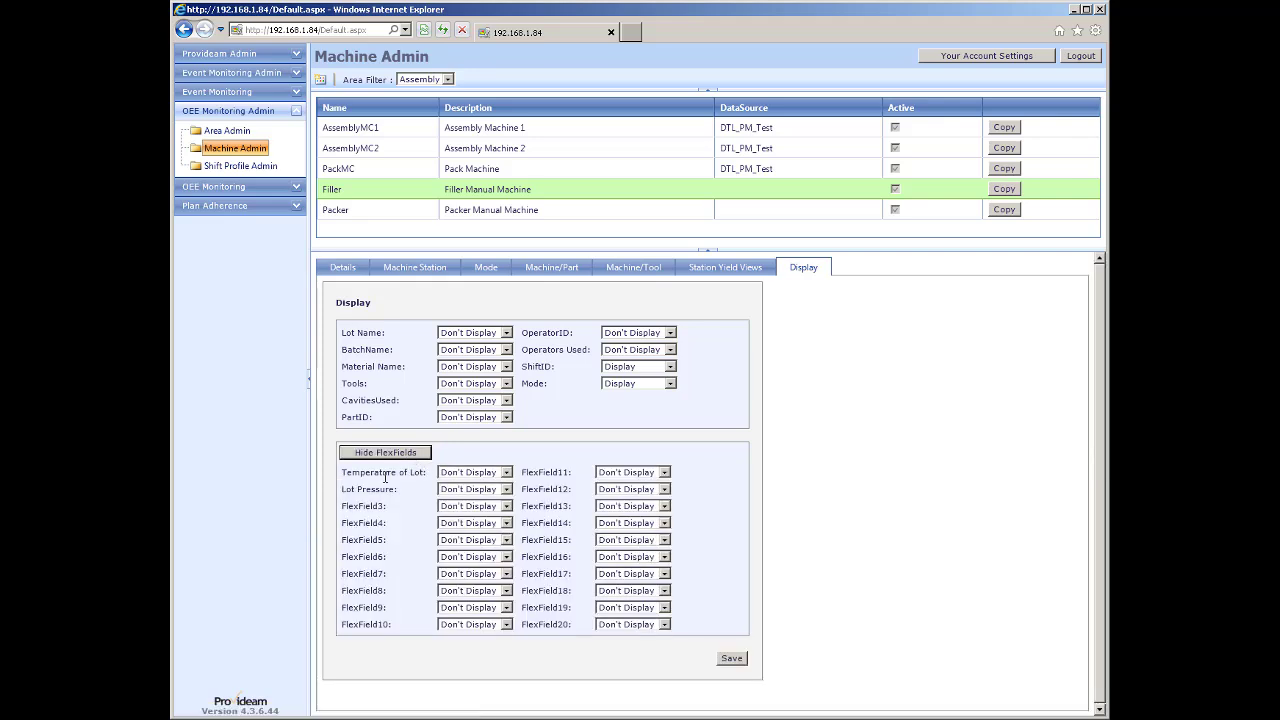
pyautogui.click(506, 473)
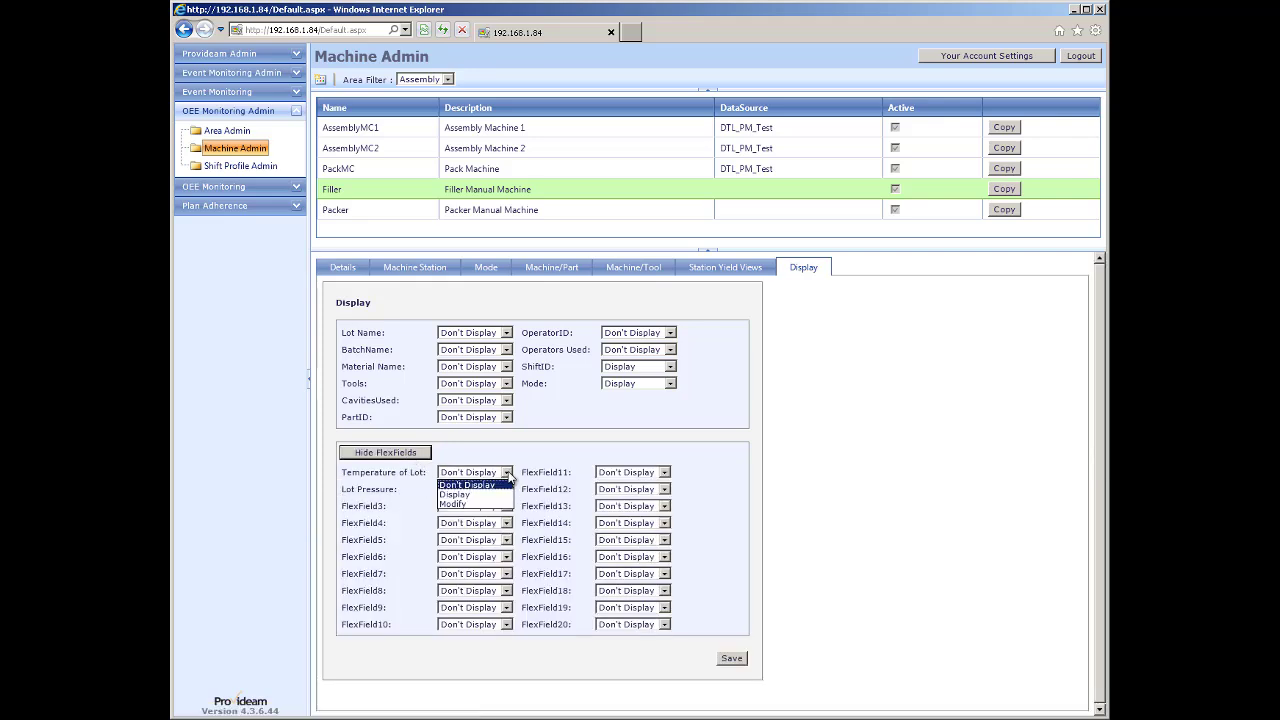
pyautogui.click(456, 507)
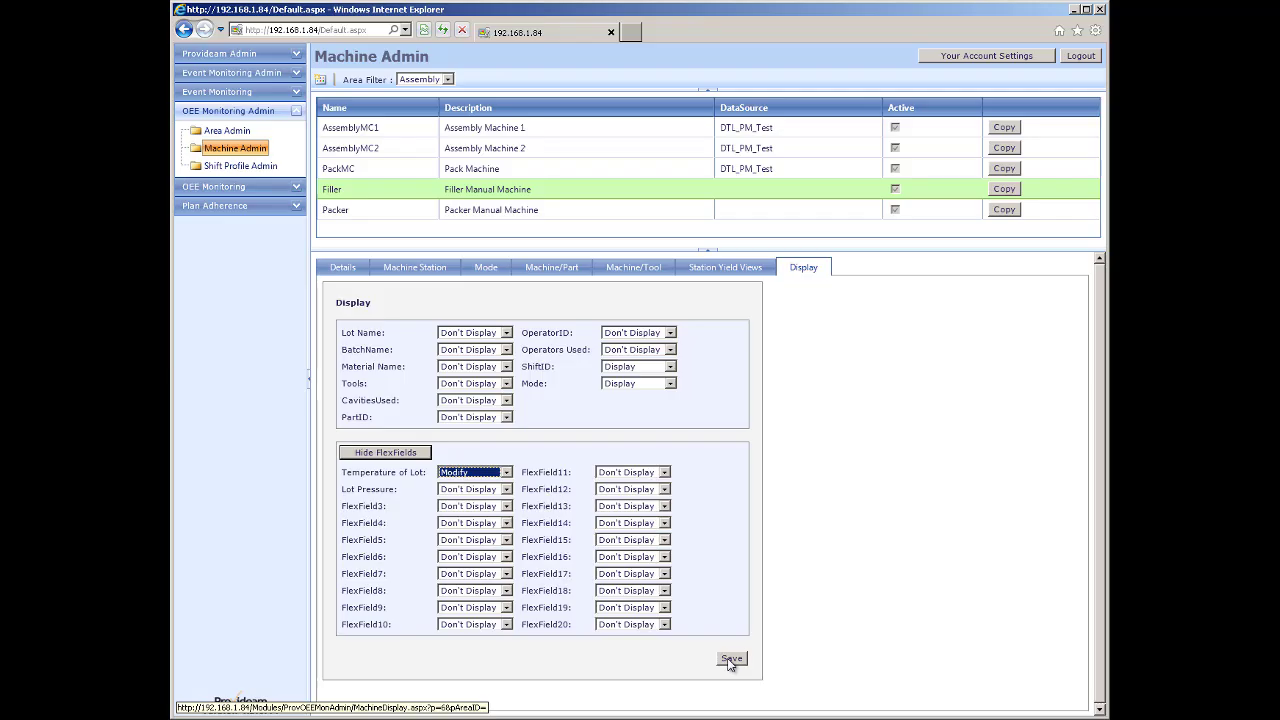
pyautogui.click(730, 661)
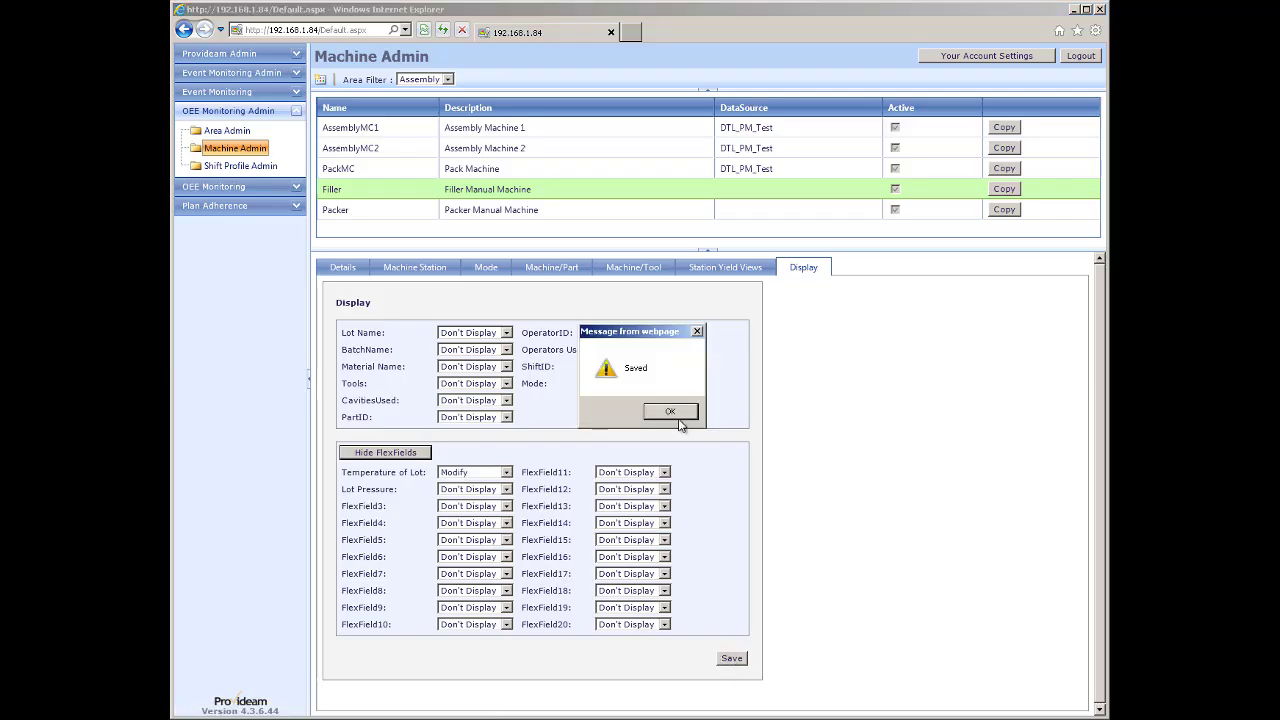
pyautogui.click(671, 413)
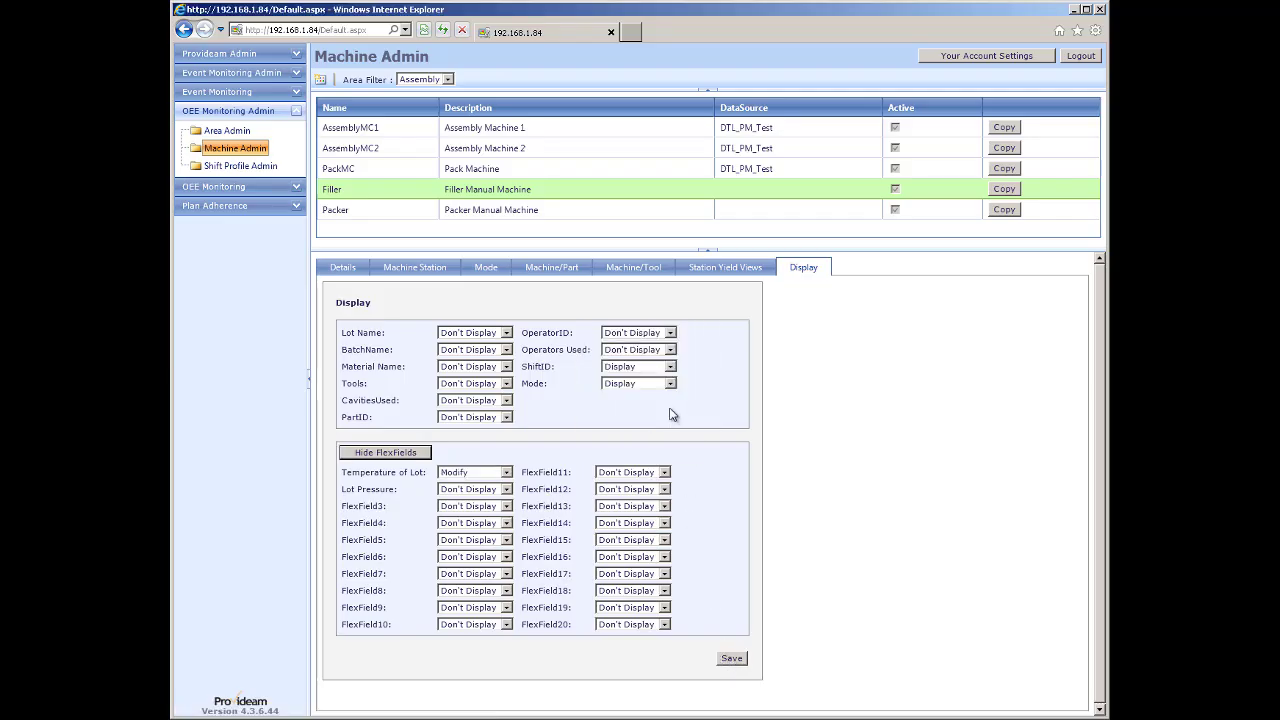
pyautogui.click(371, 131)
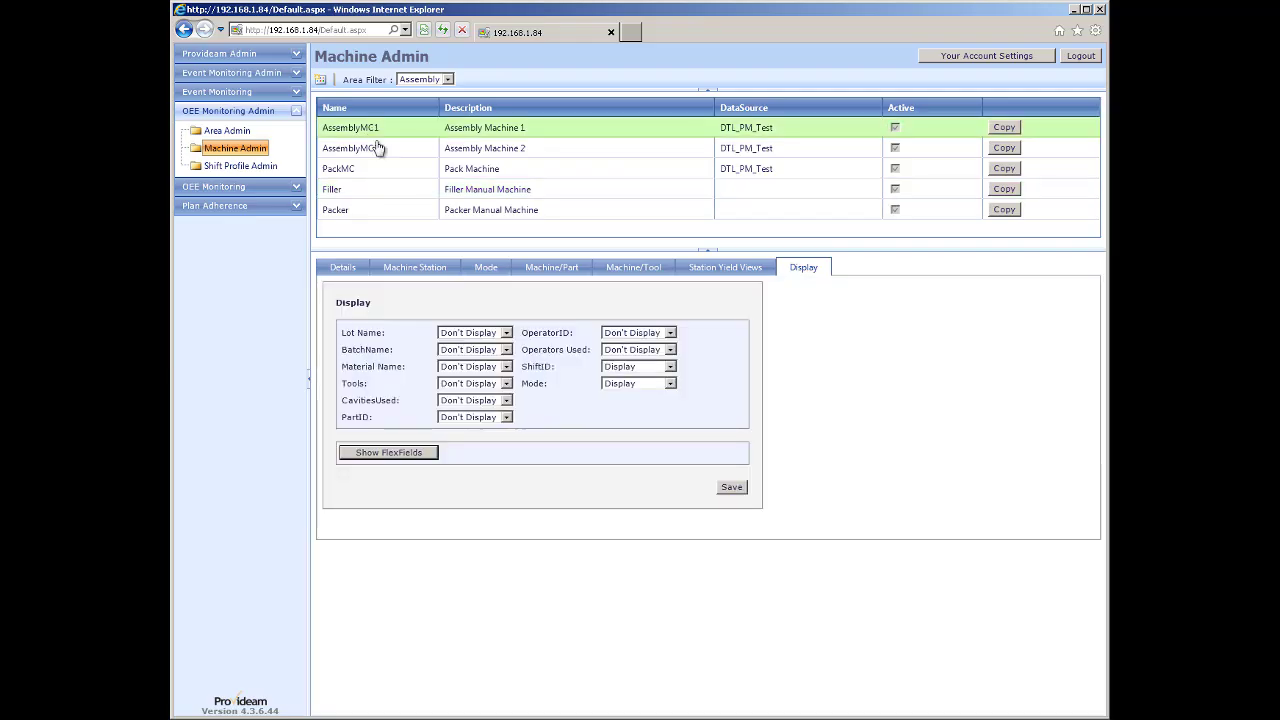
# Set AssemblyMC1's Temperature of Lot and Lot Pressure flex fields to Modify and save.
pyautogui.click(390, 452)
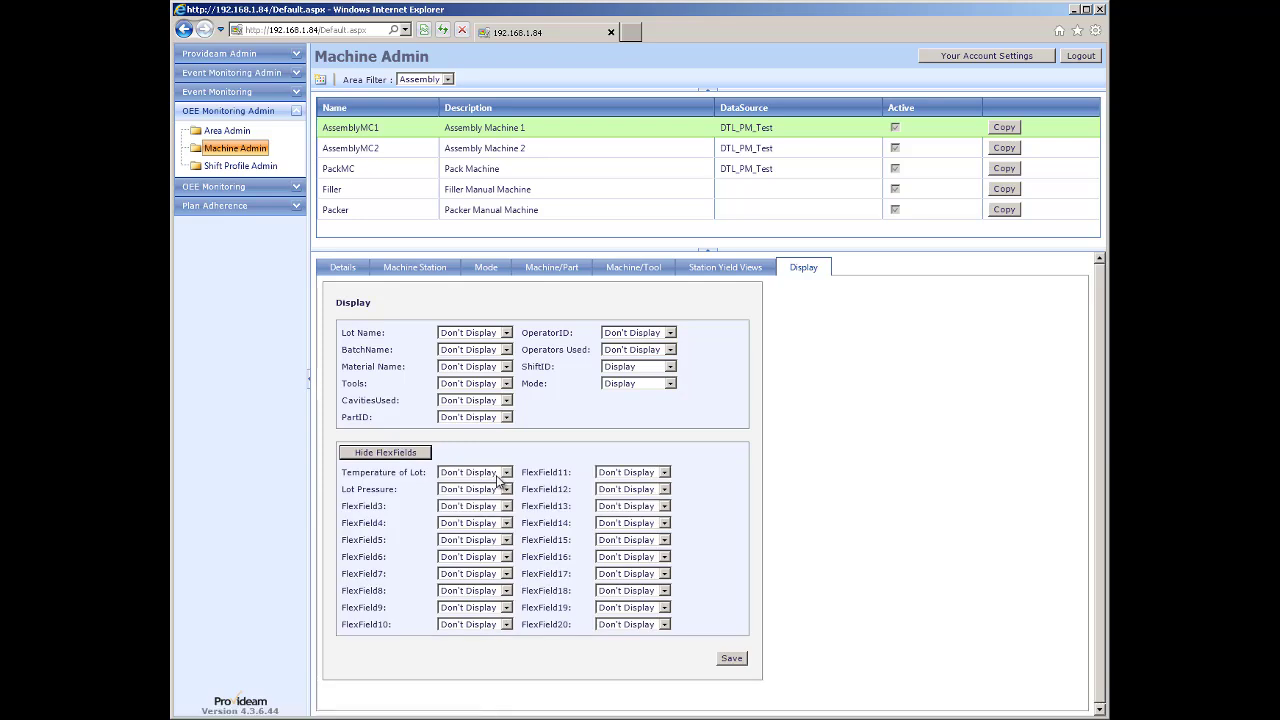
pyautogui.click(507, 472)
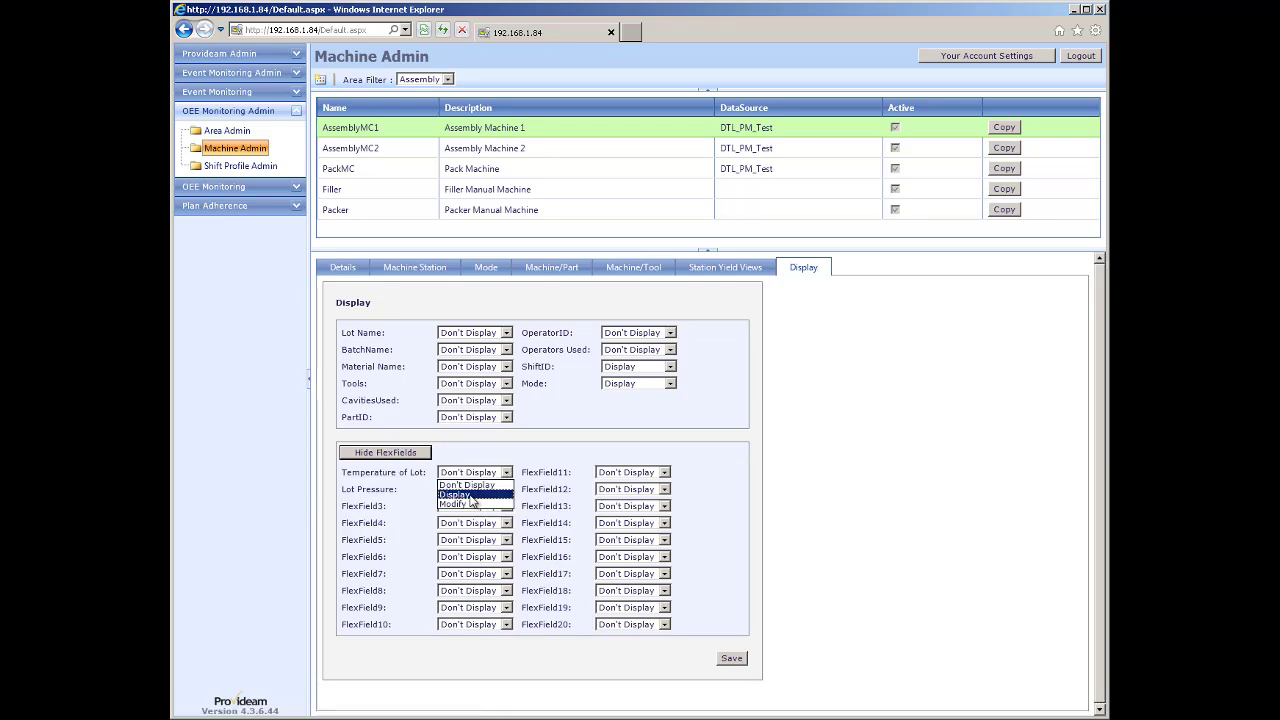
pyautogui.click(462, 503)
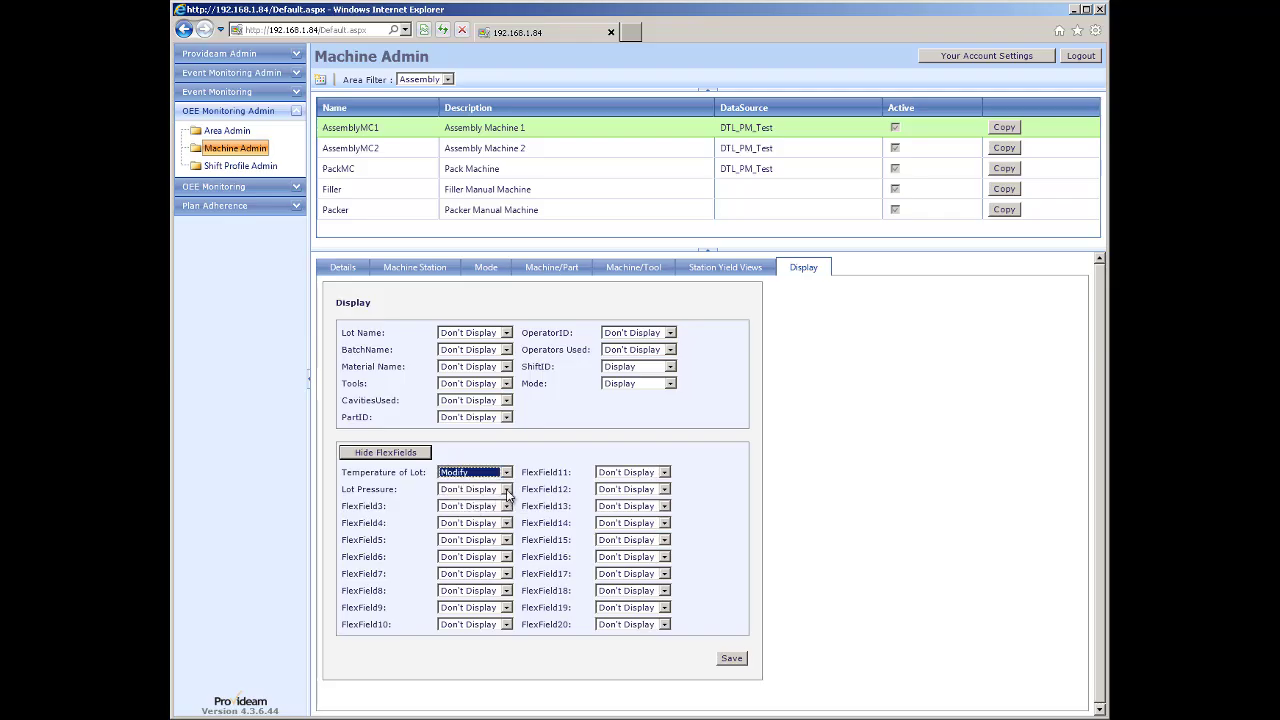
pyautogui.click(507, 489)
pyautogui.click(454, 520)
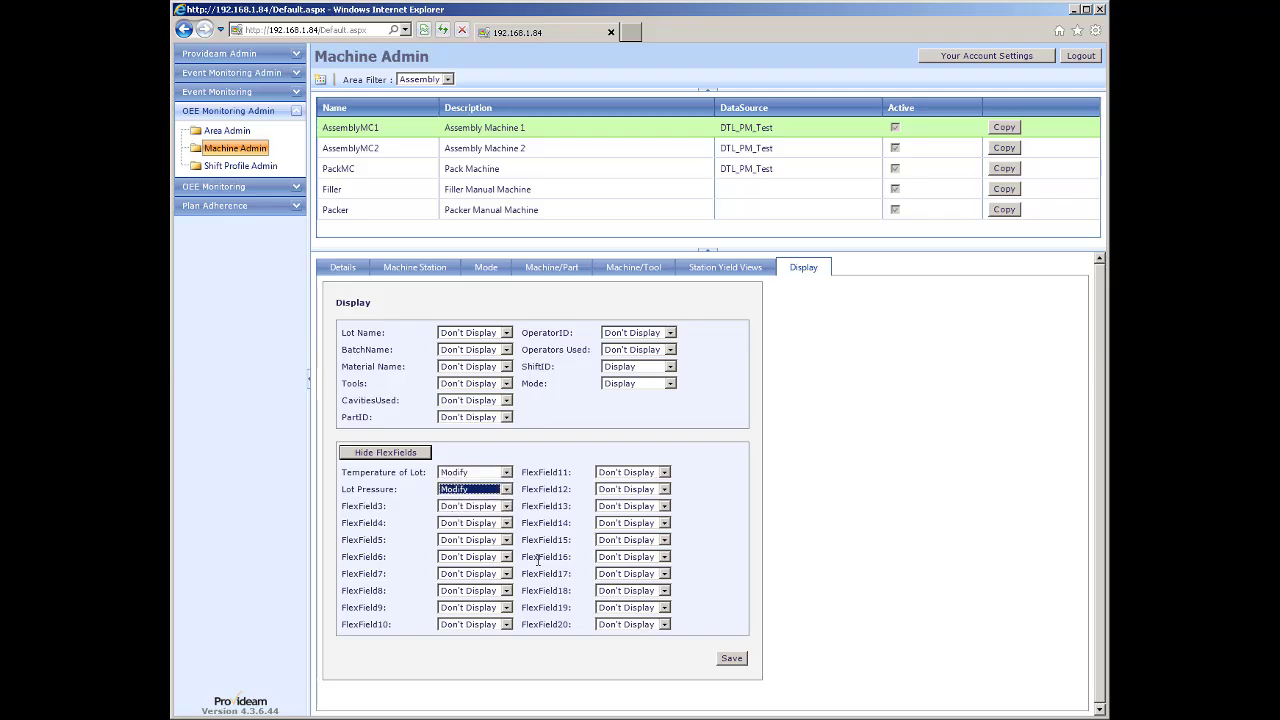
pyautogui.click(729, 661)
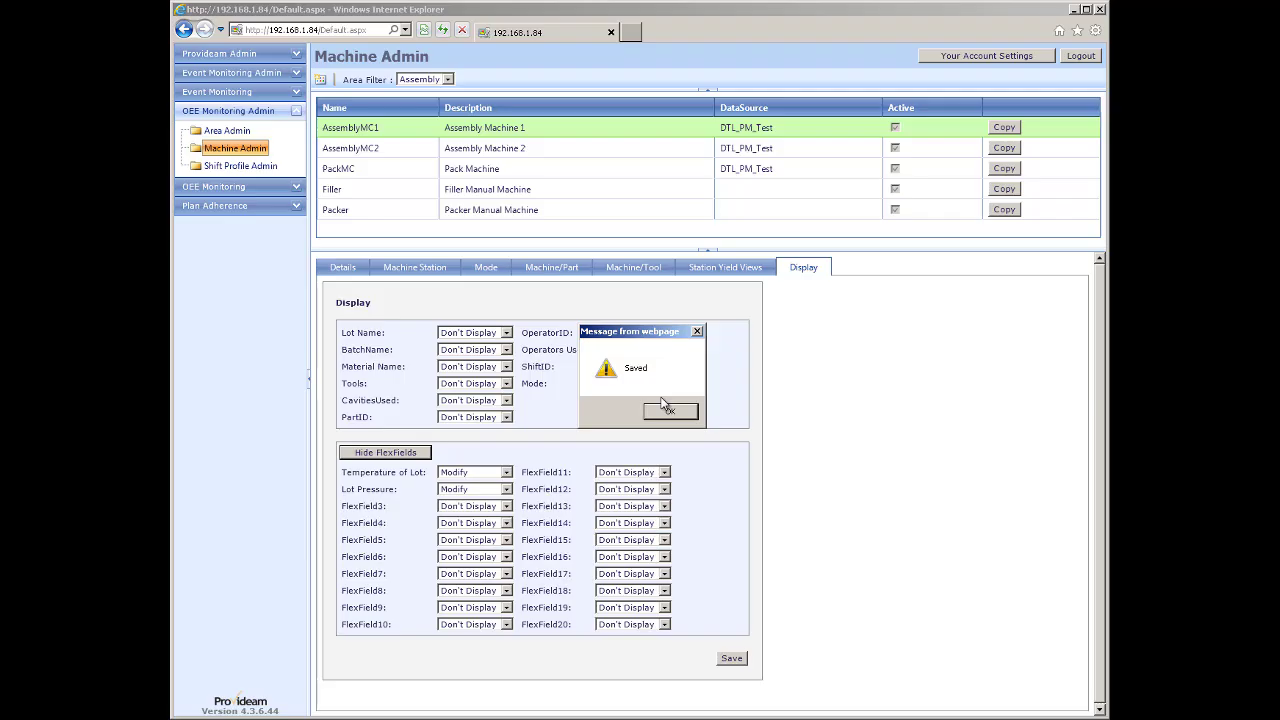
pyautogui.click(670, 414)
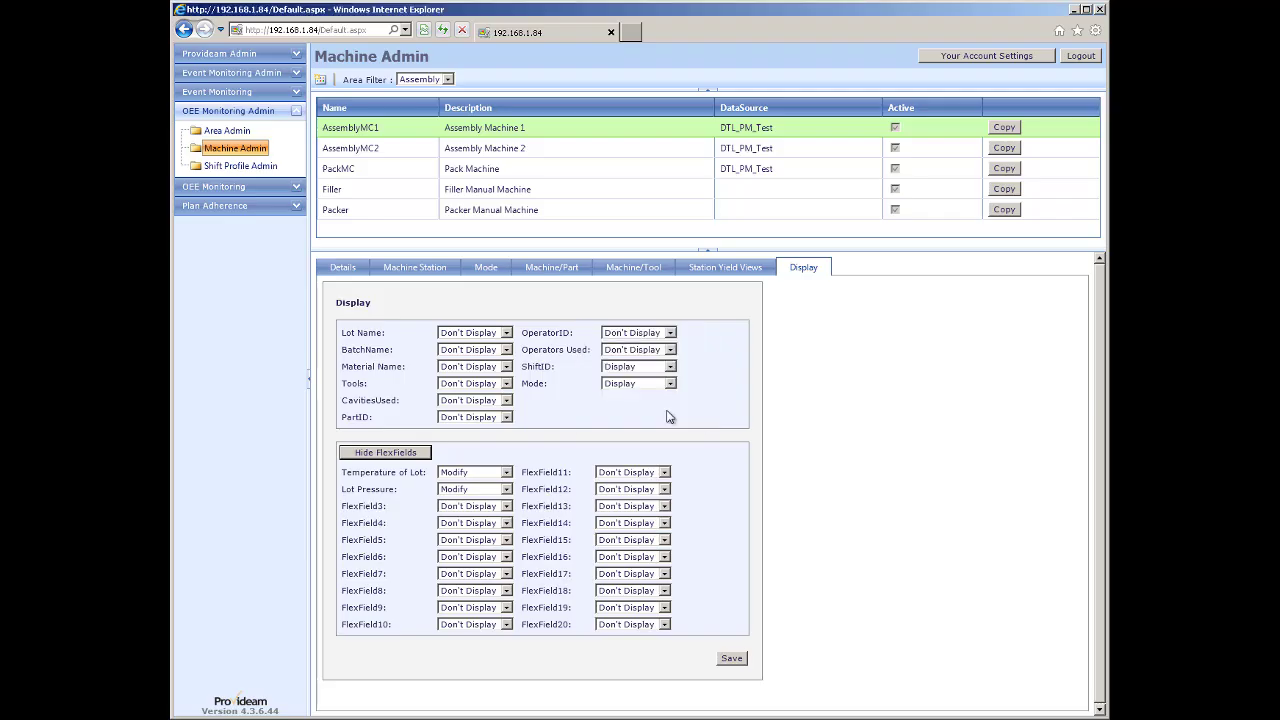
pyautogui.click(347, 274)
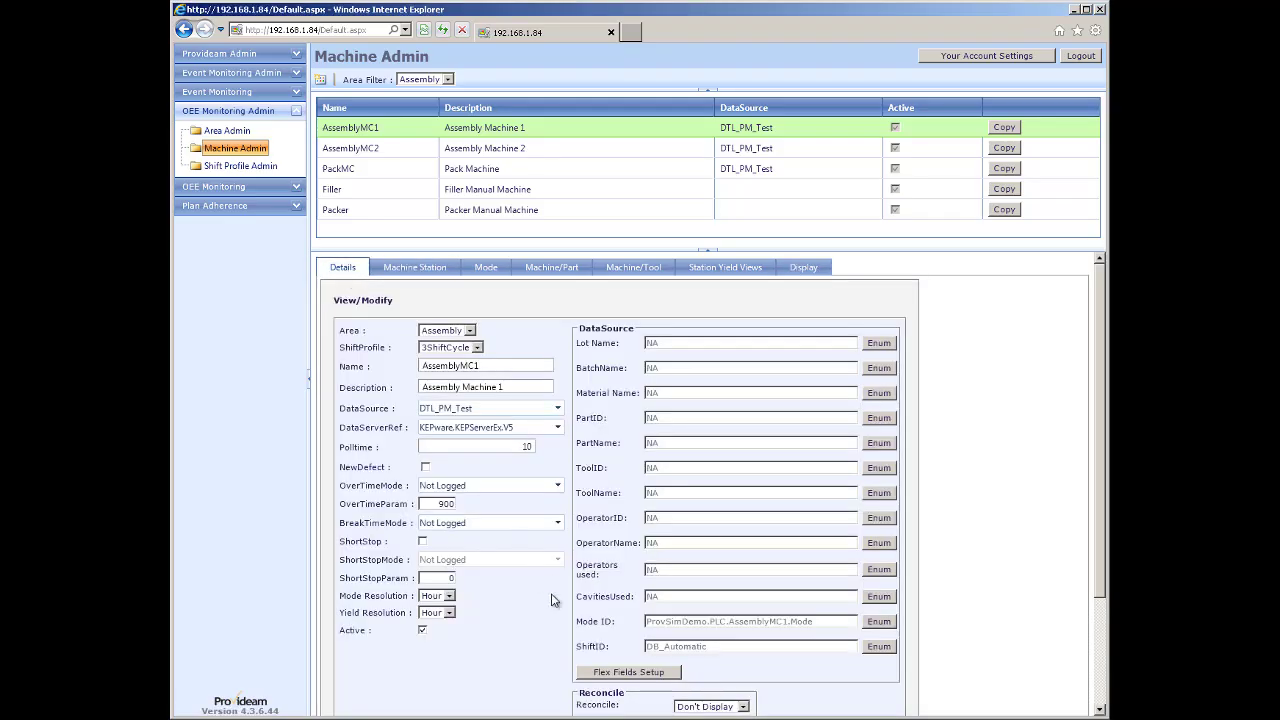
pyautogui.click(624, 672)
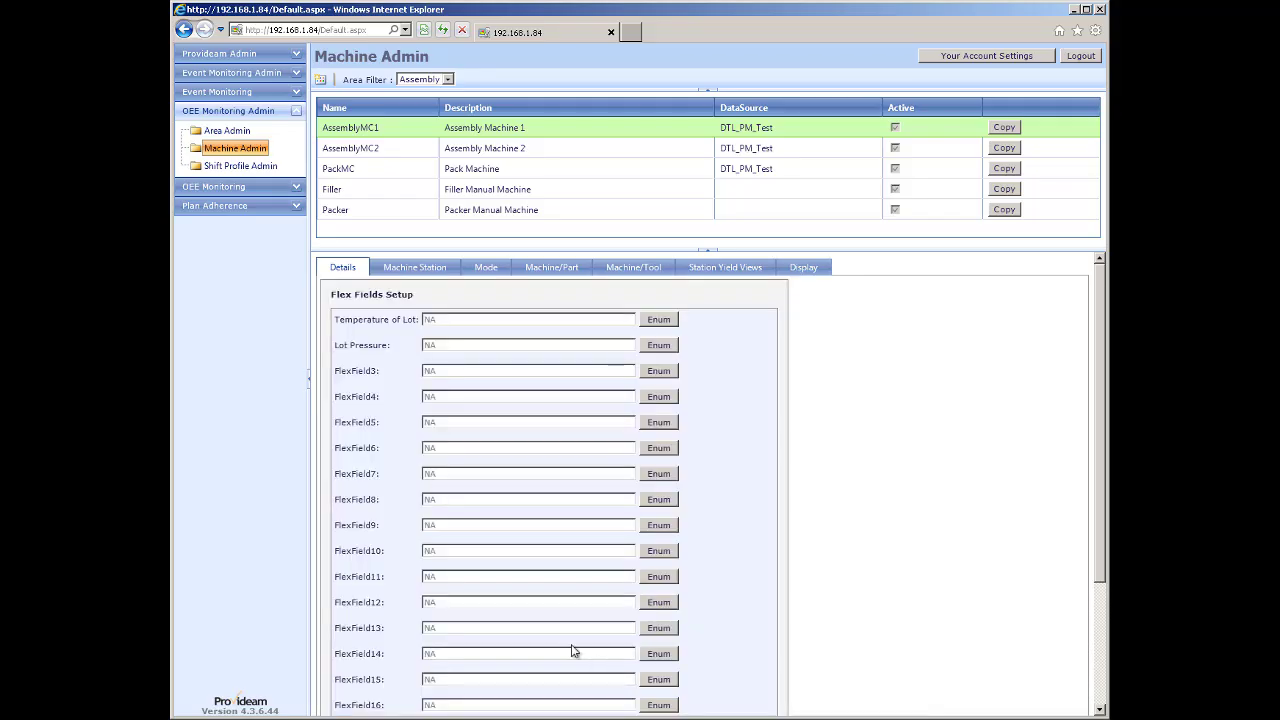
# Set the Temperature of Lot and Lot Pressure data sources to DB, then save AssemblyMC1.
pyautogui.click(659, 319)
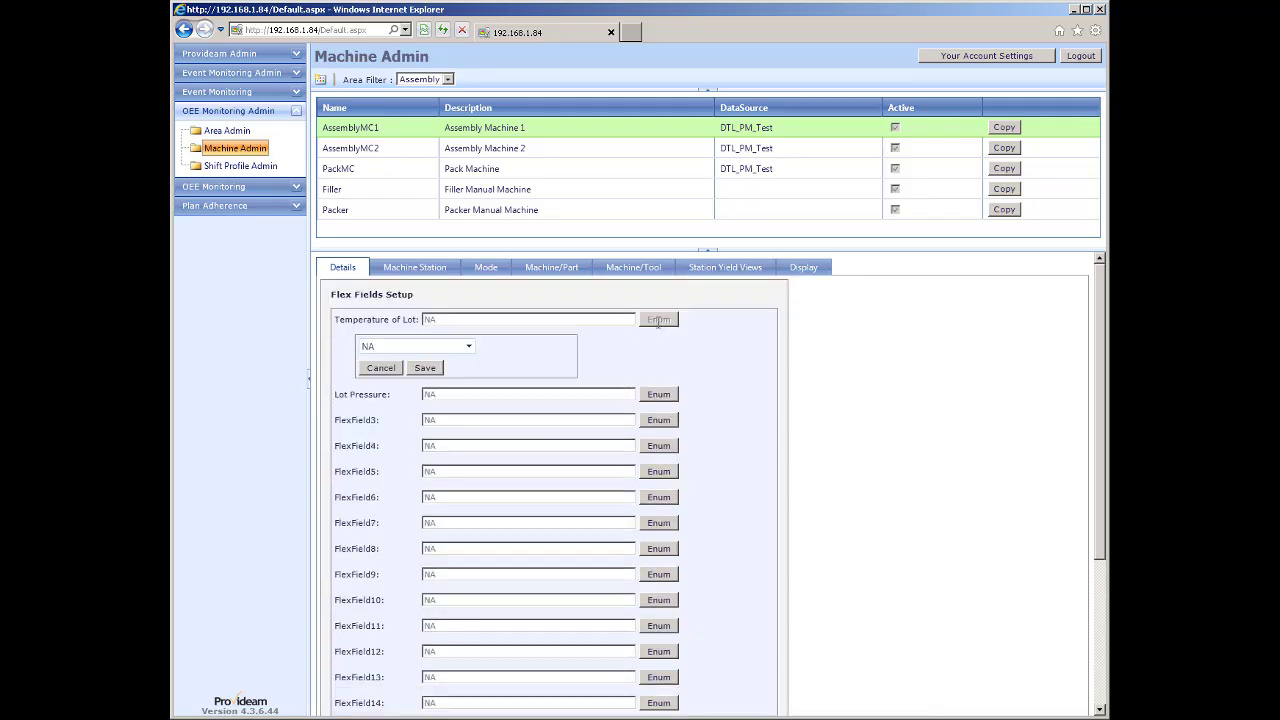
pyautogui.click(468, 346)
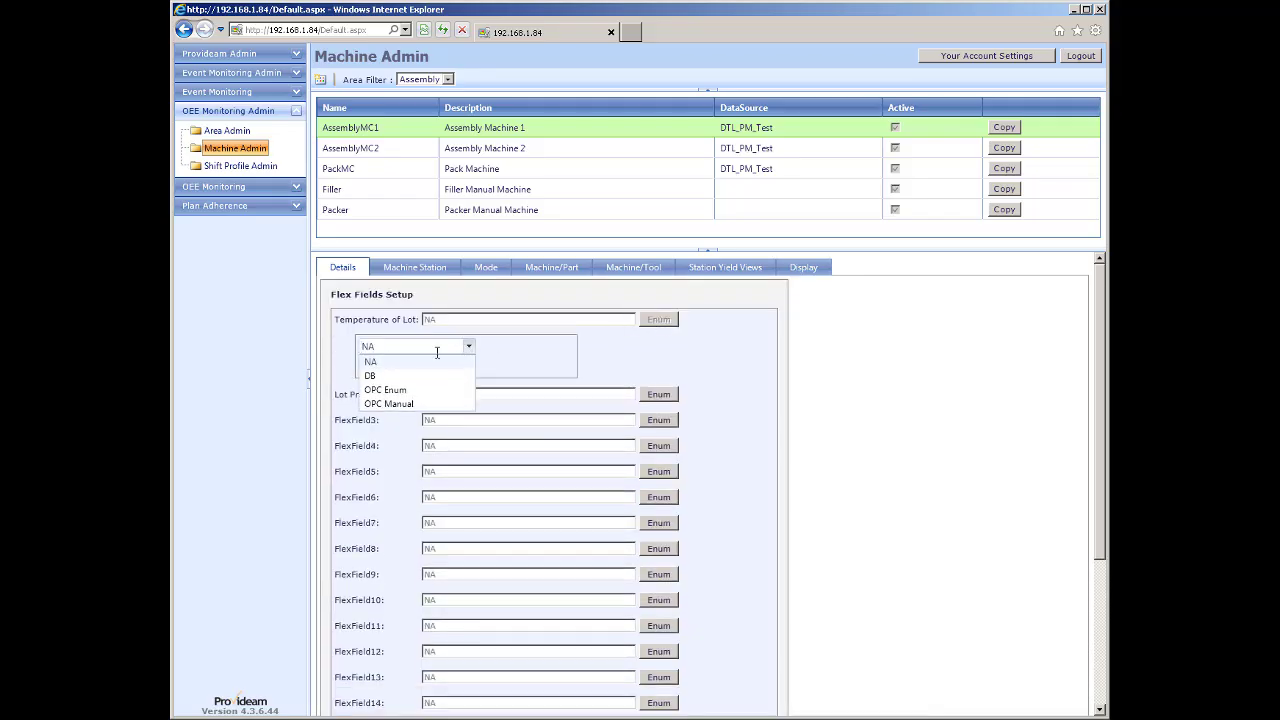
pyautogui.click(371, 377)
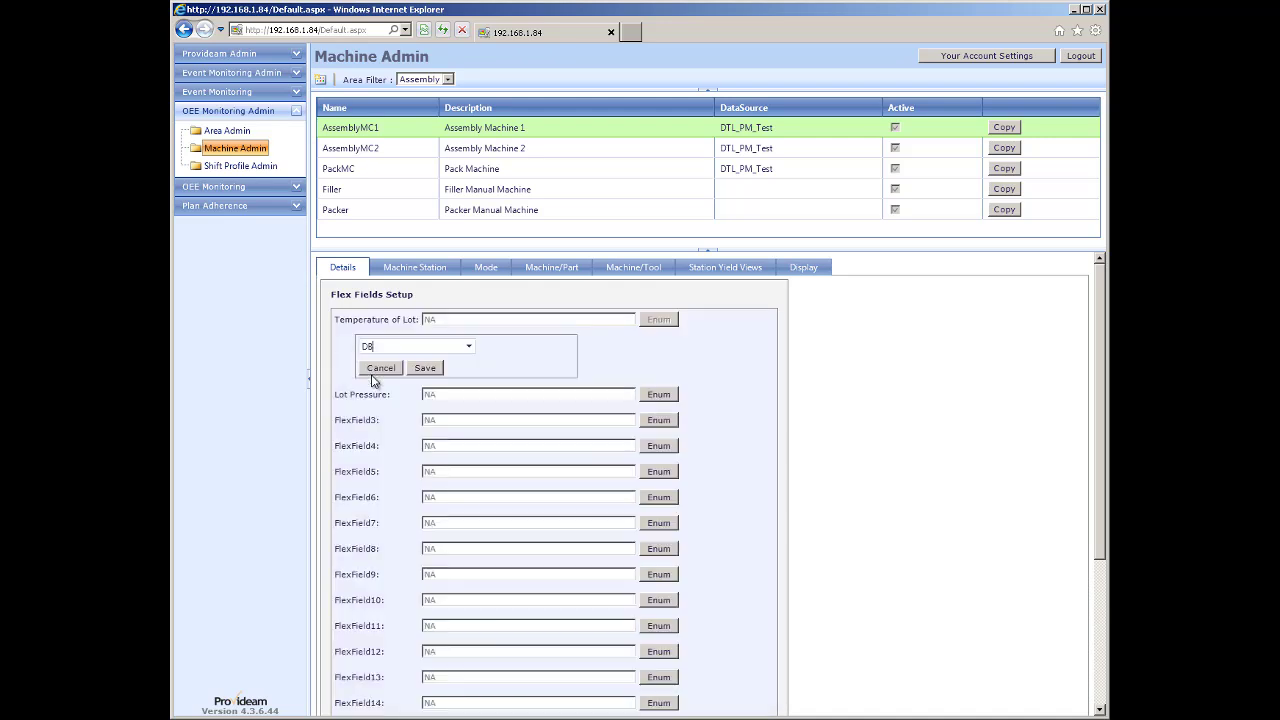
pyautogui.click(425, 369)
pyautogui.click(659, 346)
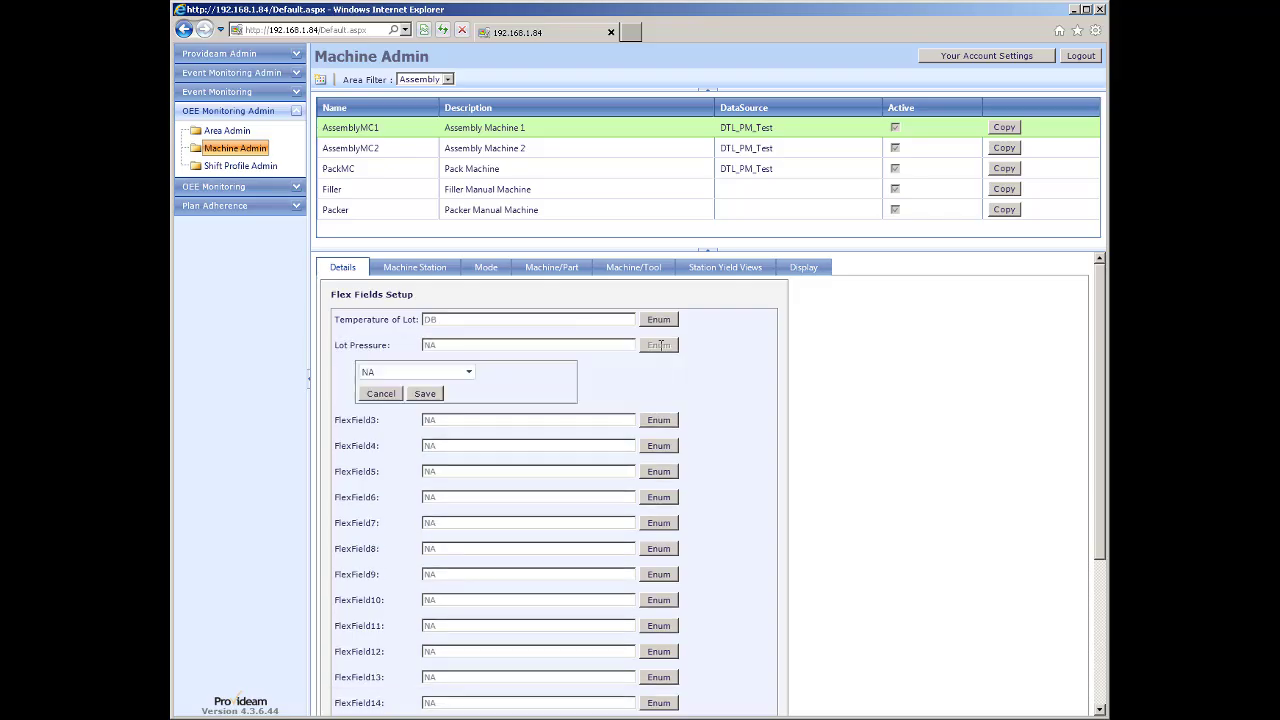
pyautogui.click(469, 372)
pyautogui.click(385, 403)
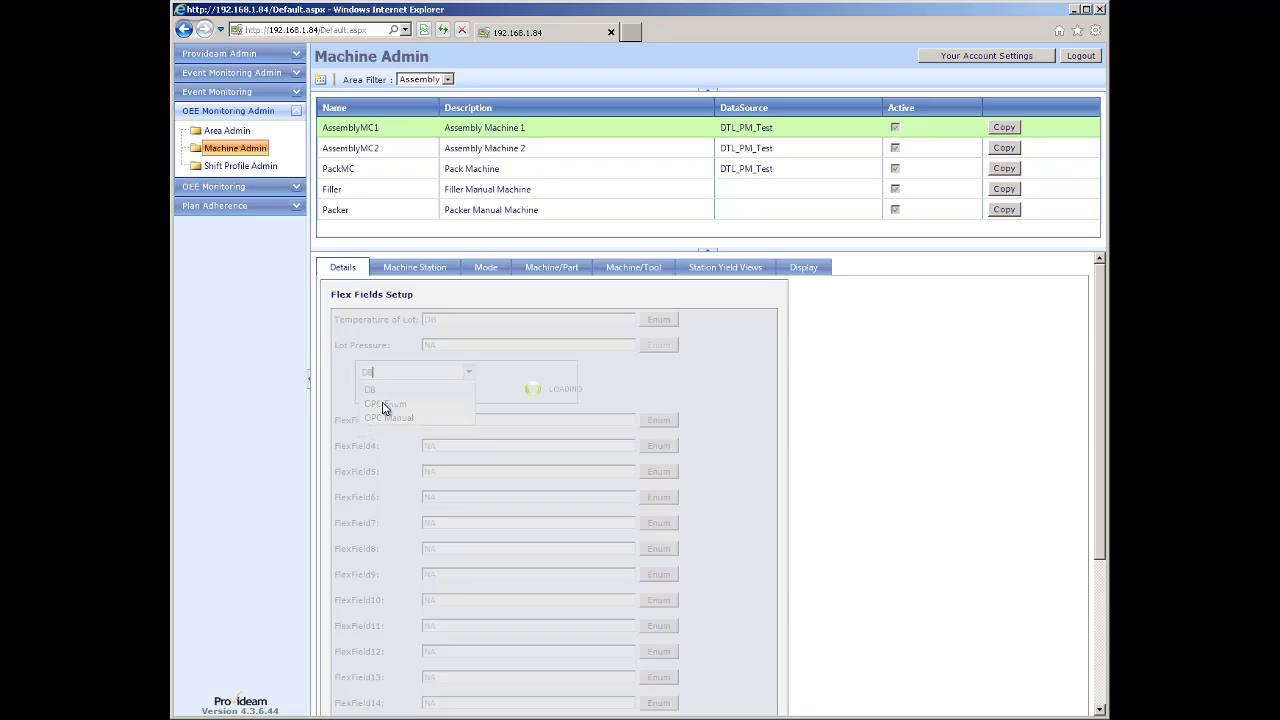
pyautogui.click(421, 396)
pyautogui.scroll(-3, 567, 400)
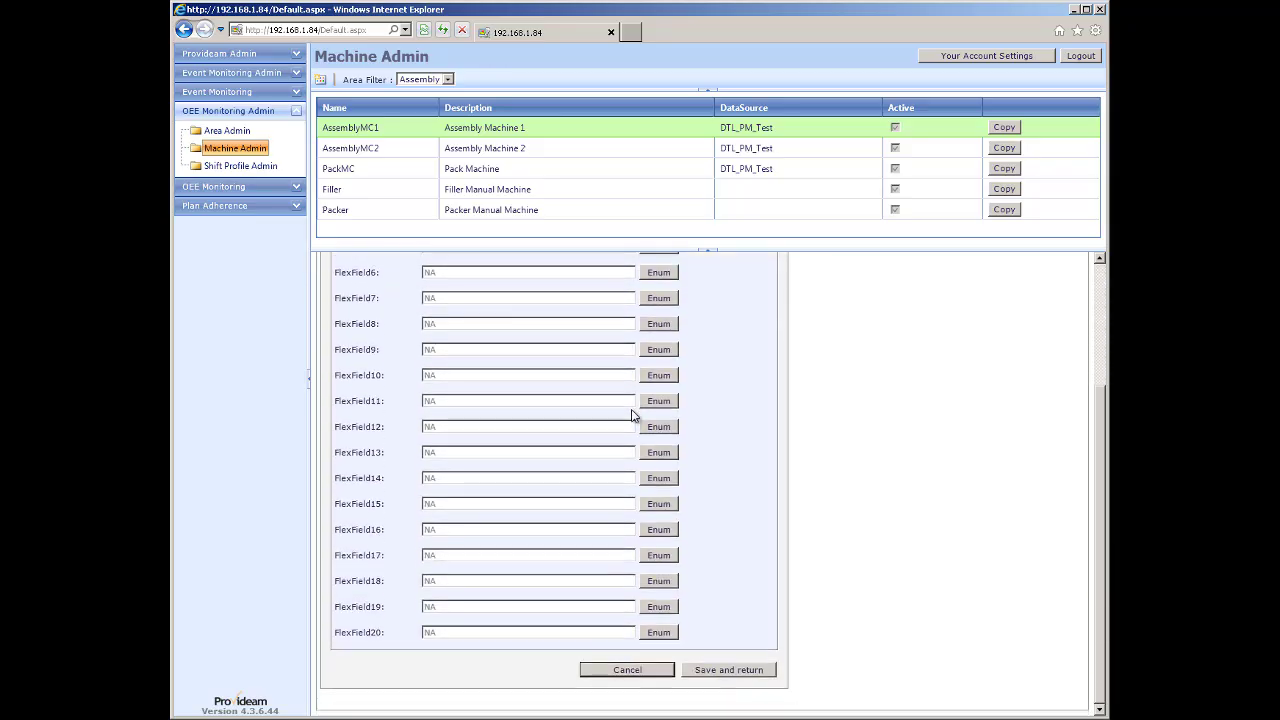
pyautogui.click(724, 672)
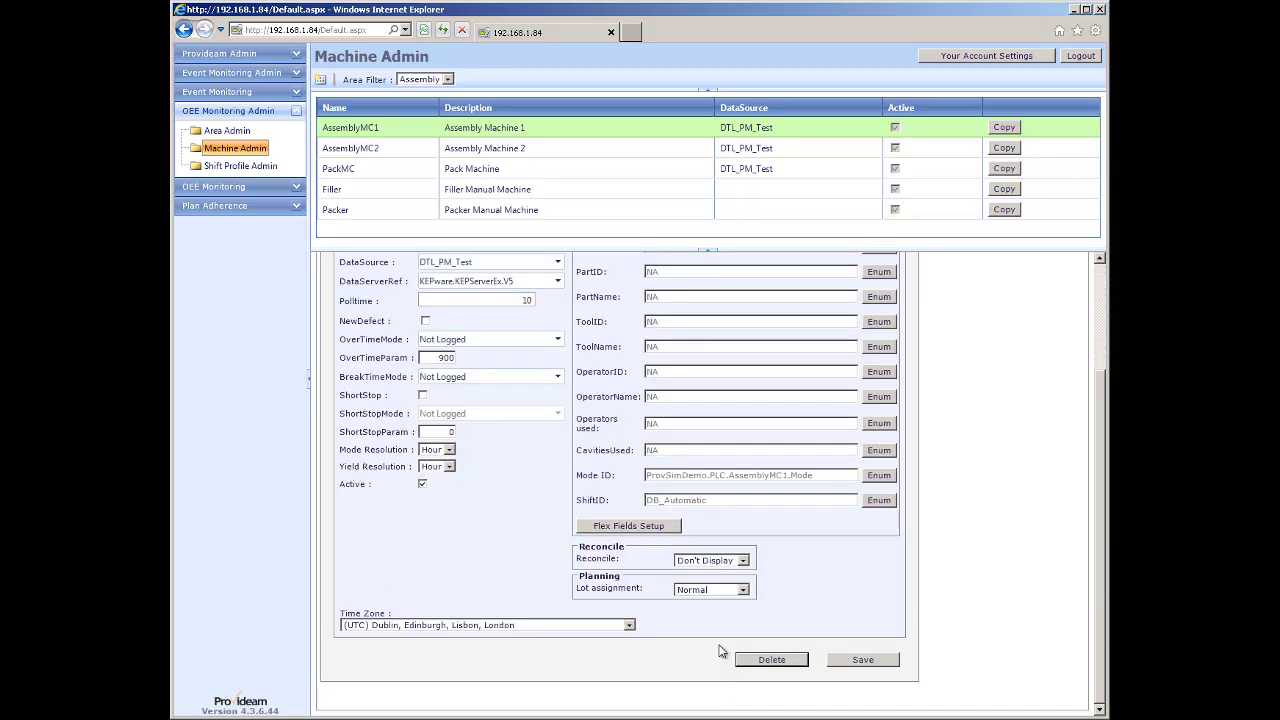
pyautogui.click(862, 662)
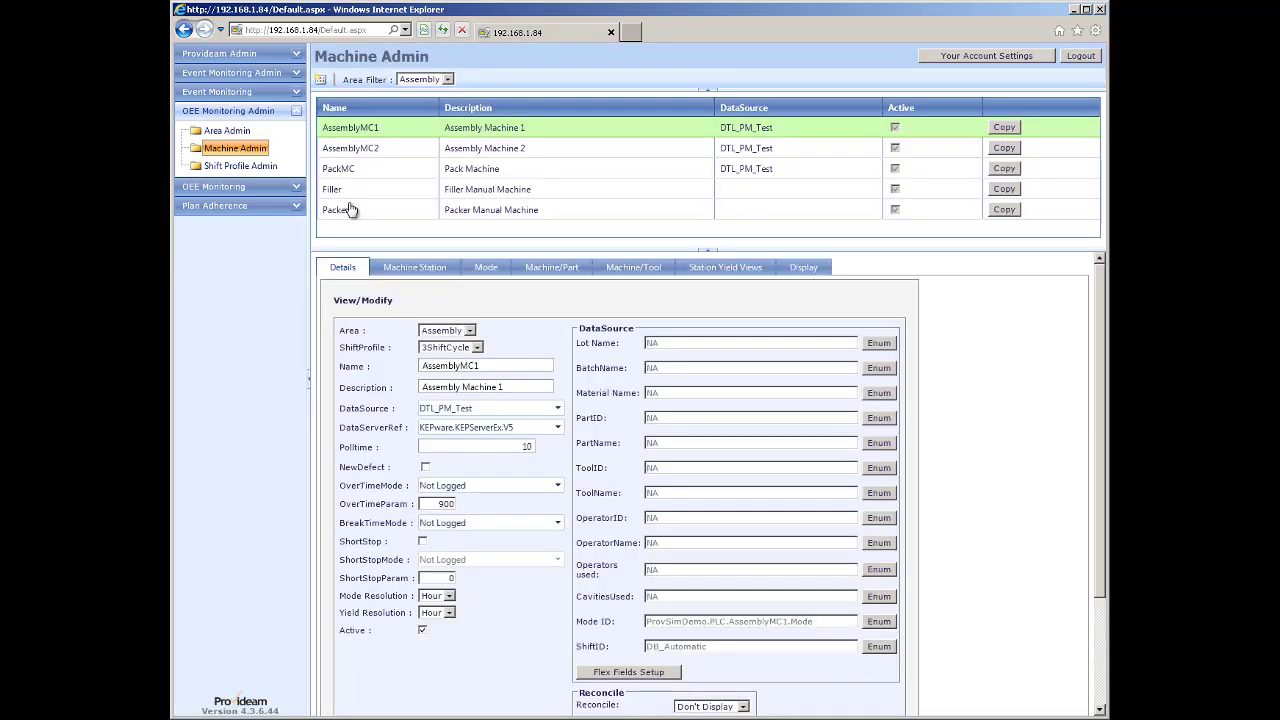
# Add a Filler ThurDay shift from 04/10/2012 07:00 with lot temperature 23C, then open its manual entry form.
pyautogui.click(240, 187)
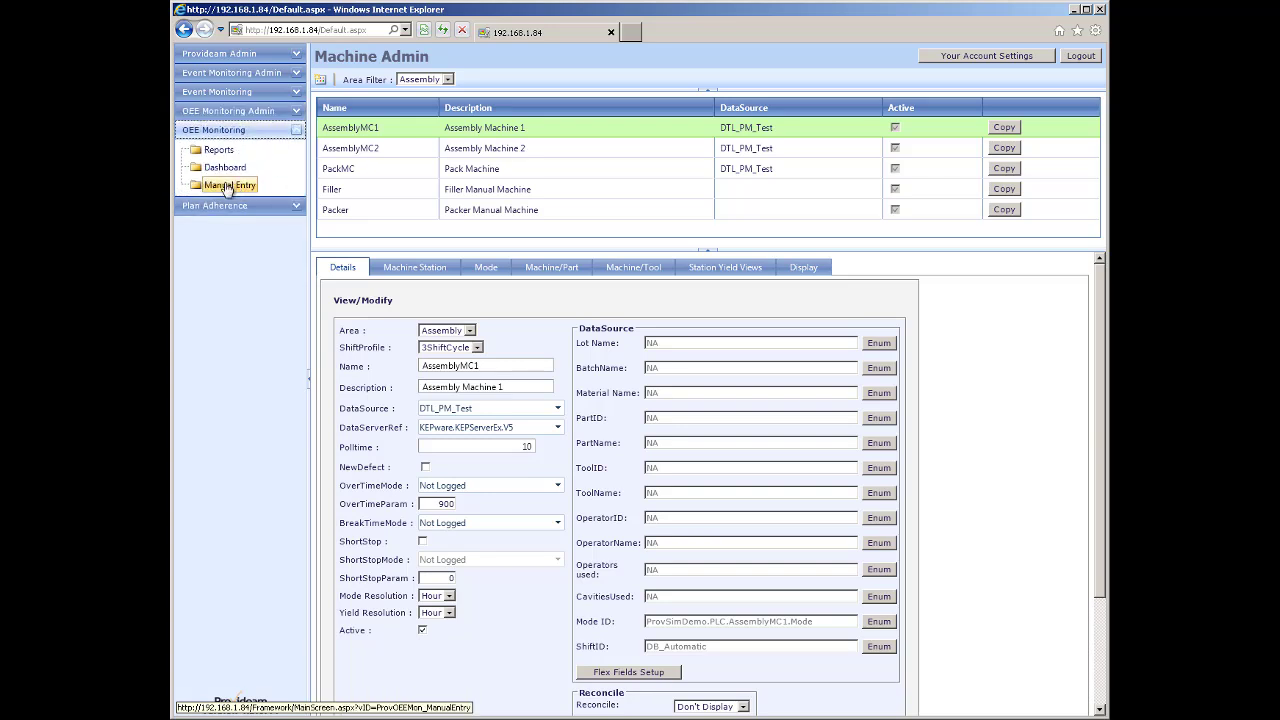
pyautogui.click(227, 186)
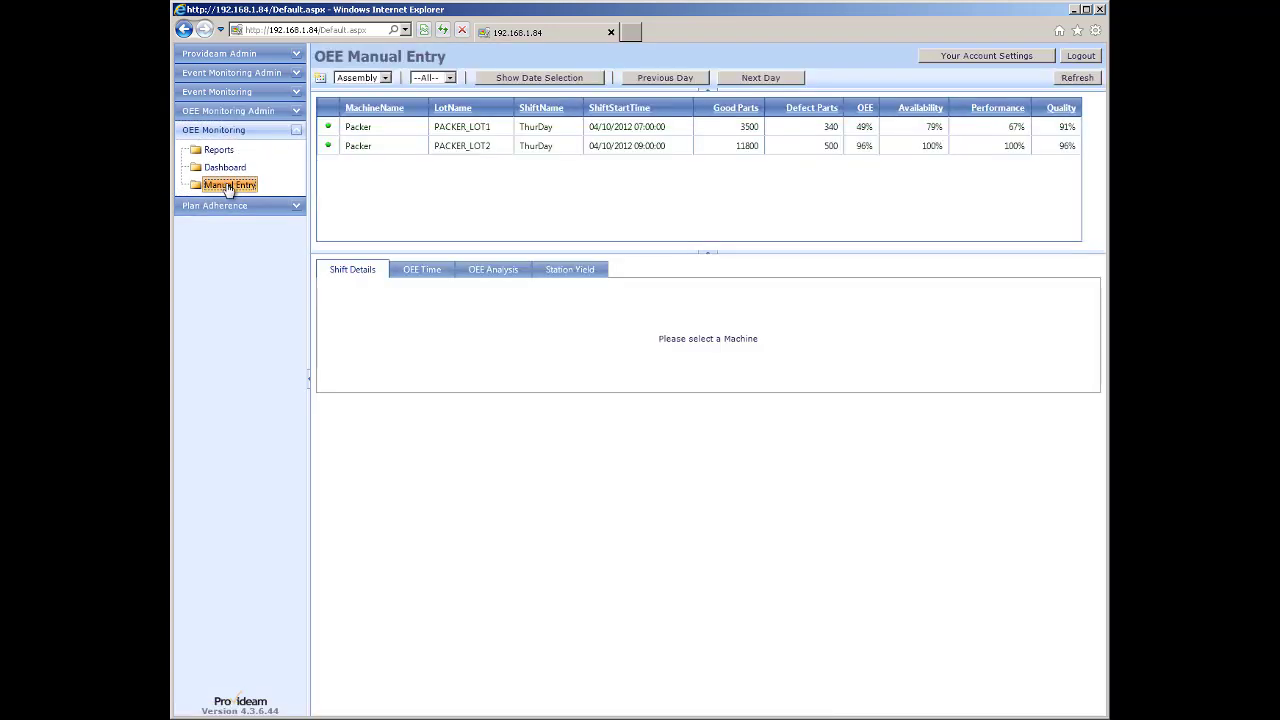
pyautogui.click(321, 79)
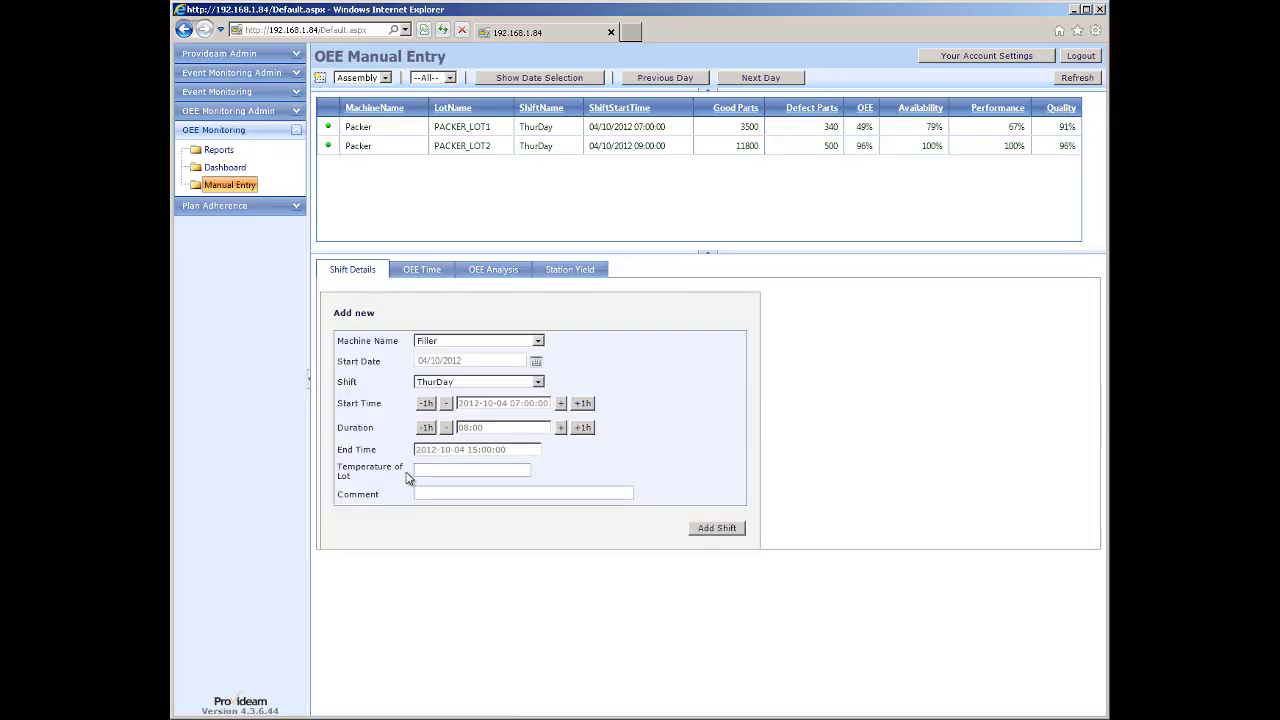
pyautogui.click(425, 470)
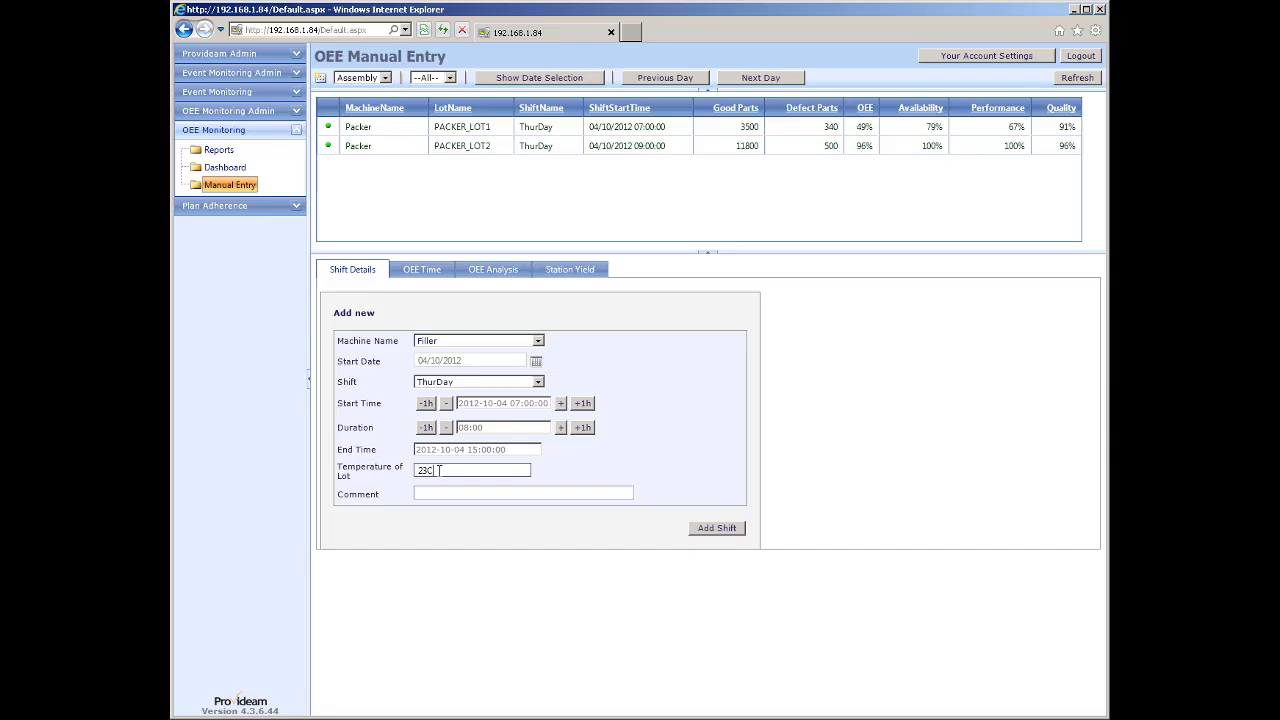
pyautogui.click(716, 528)
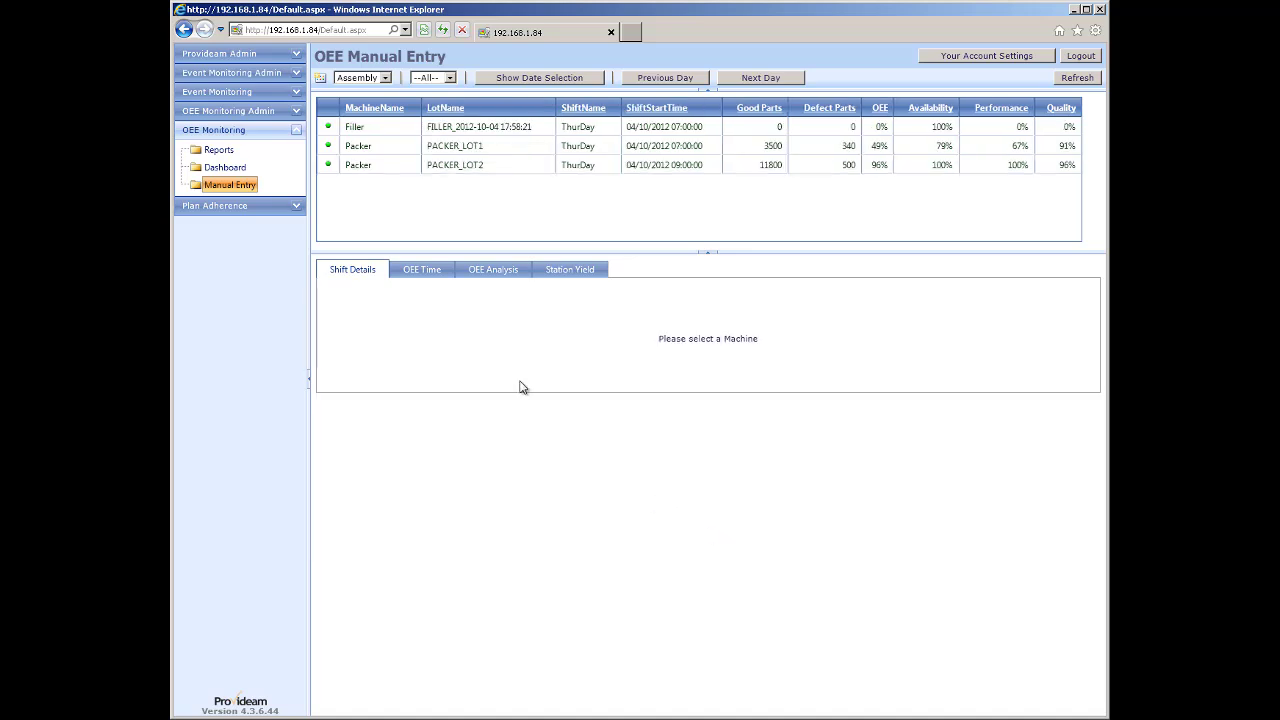
pyautogui.click(396, 133)
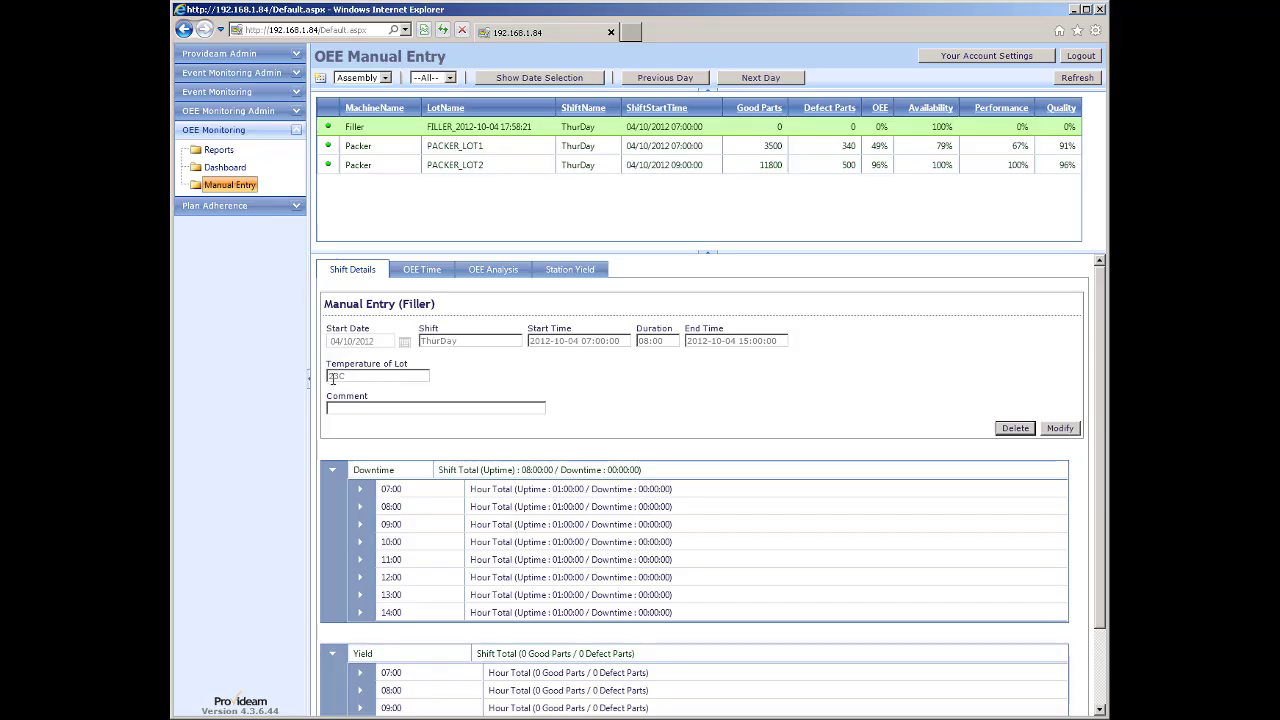
# On the Dashboard, edit AssemblyMC1's ThurEve batch details with lot temperature 43F and a new lot pressure, then save.
pyautogui.click(224, 169)
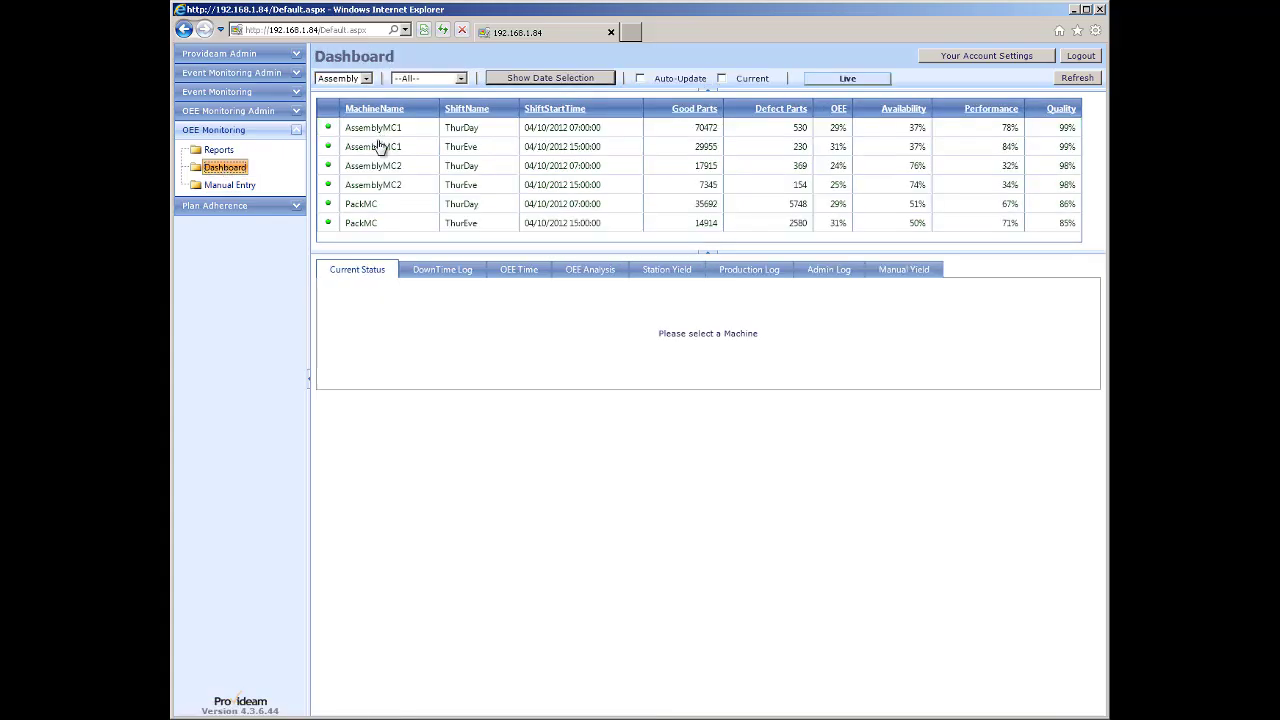
pyautogui.click(384, 149)
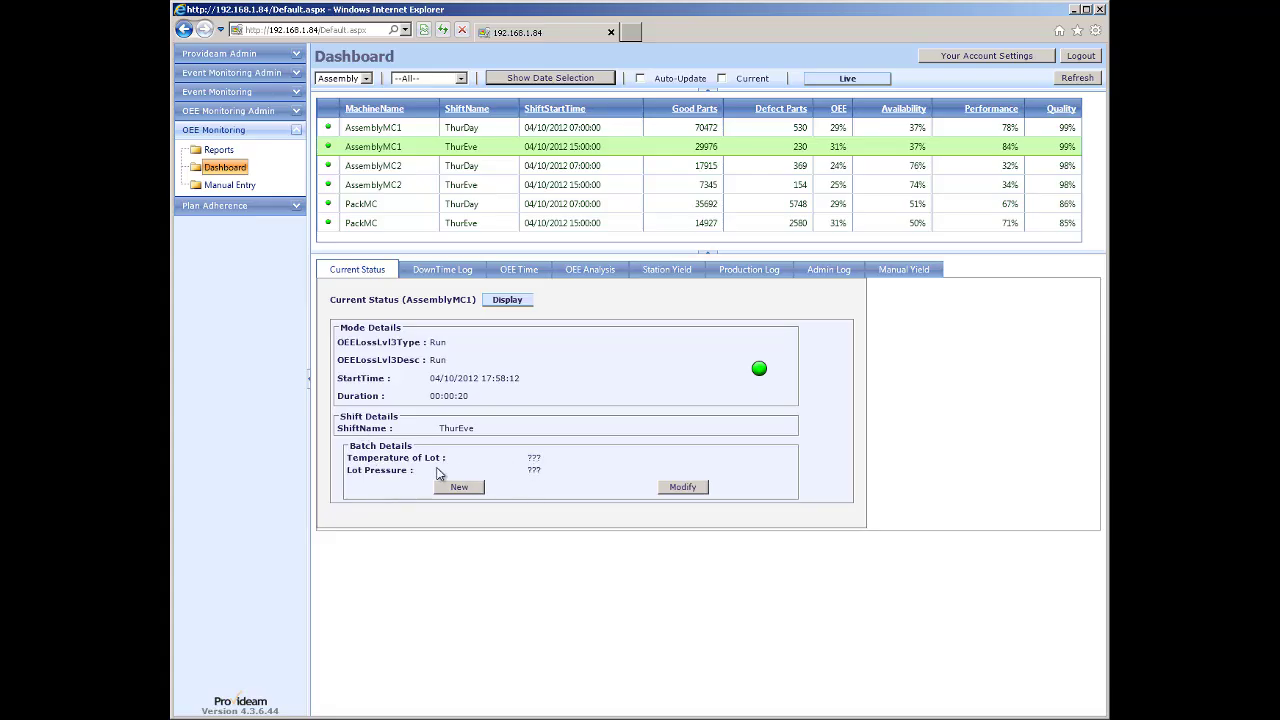
pyautogui.click(689, 489)
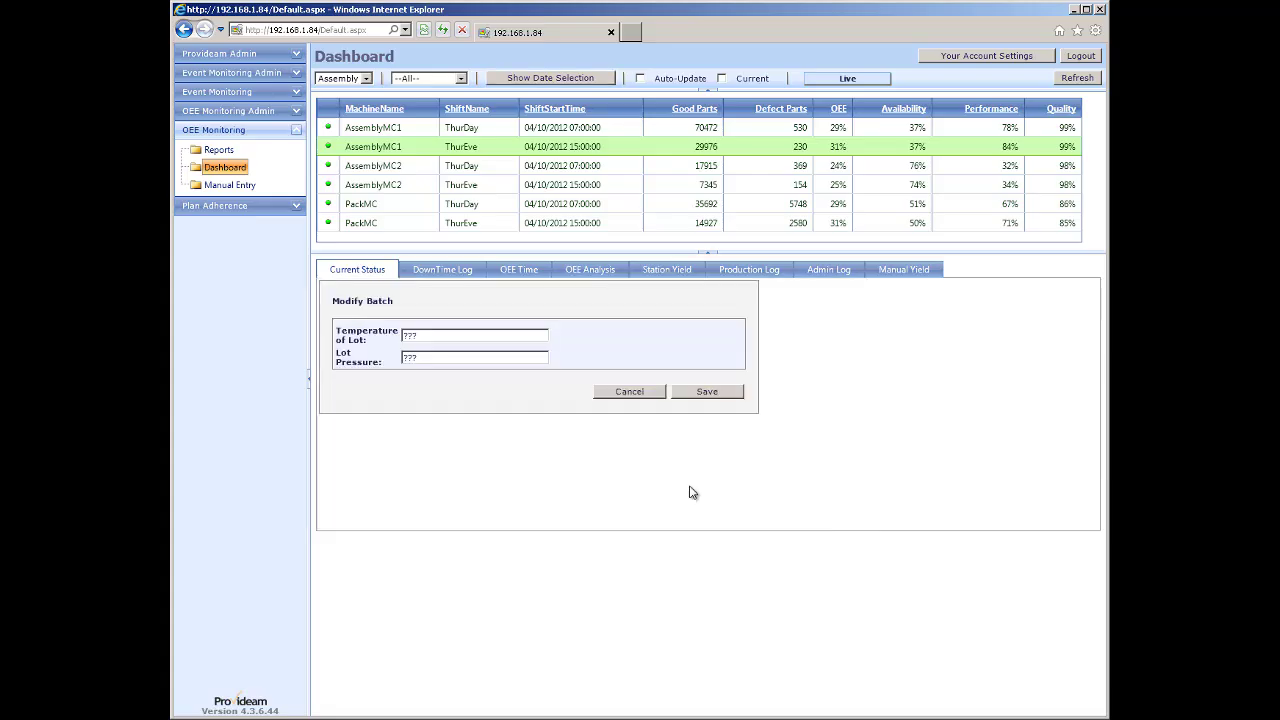
pyautogui.moveTo(436, 337); pyautogui.dragTo(373, 341)
pyautogui.write('43F')
pyautogui.moveTo(418, 358); pyautogui.dragTo(353, 357)
pyautogui.write('4')
pyautogui.click(695, 395)
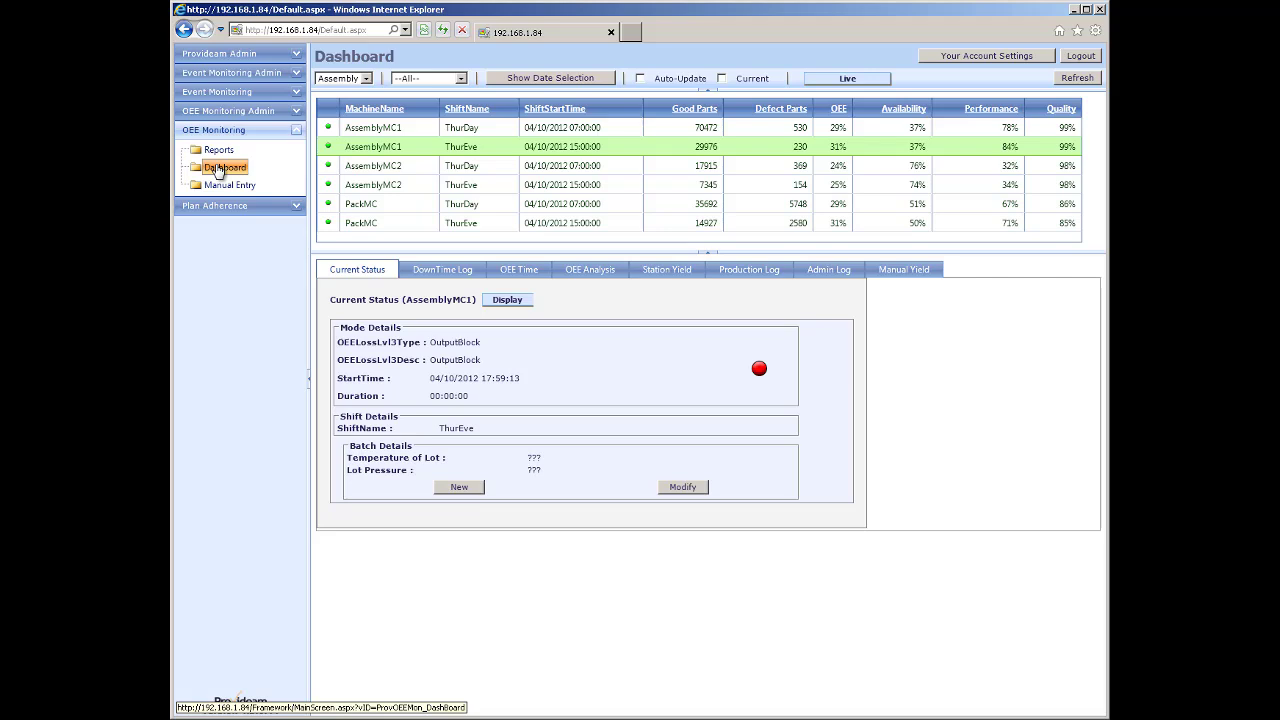
# Stop and restart the OEE Monitoring Service under Service Status, then return to the OEE Dashboard.
pyautogui.click(238, 55)
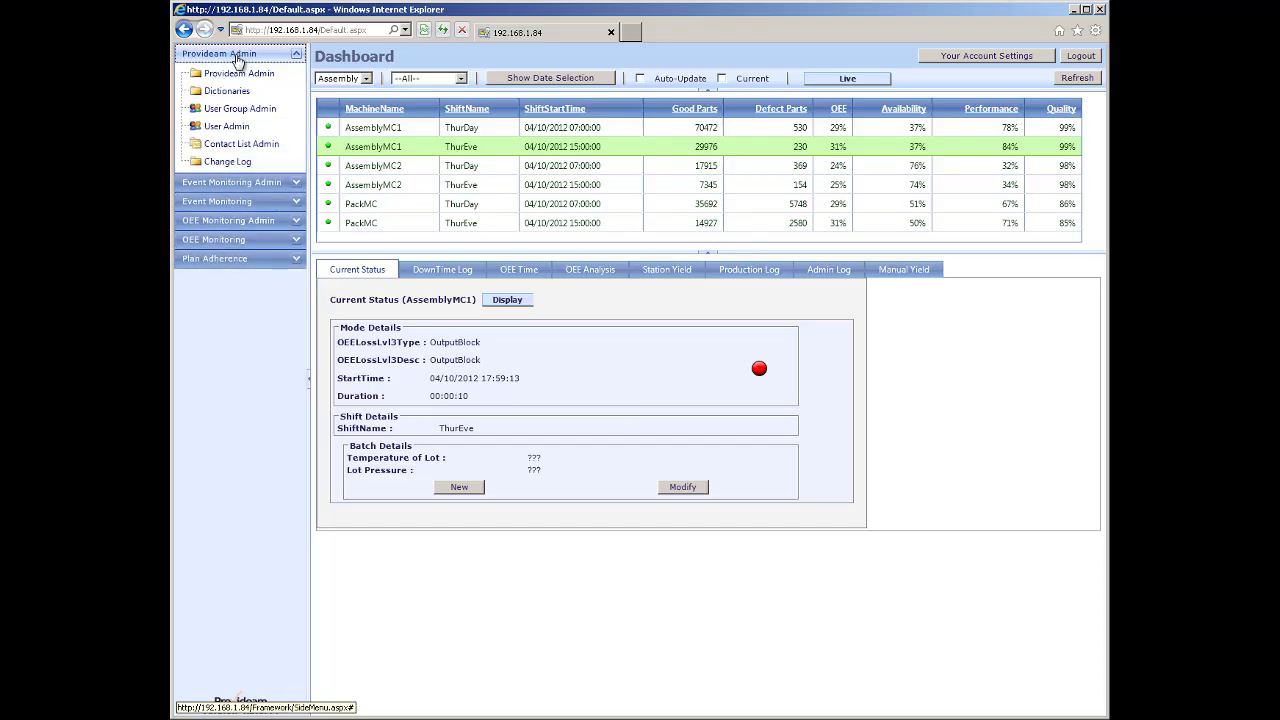
pyautogui.click(231, 76)
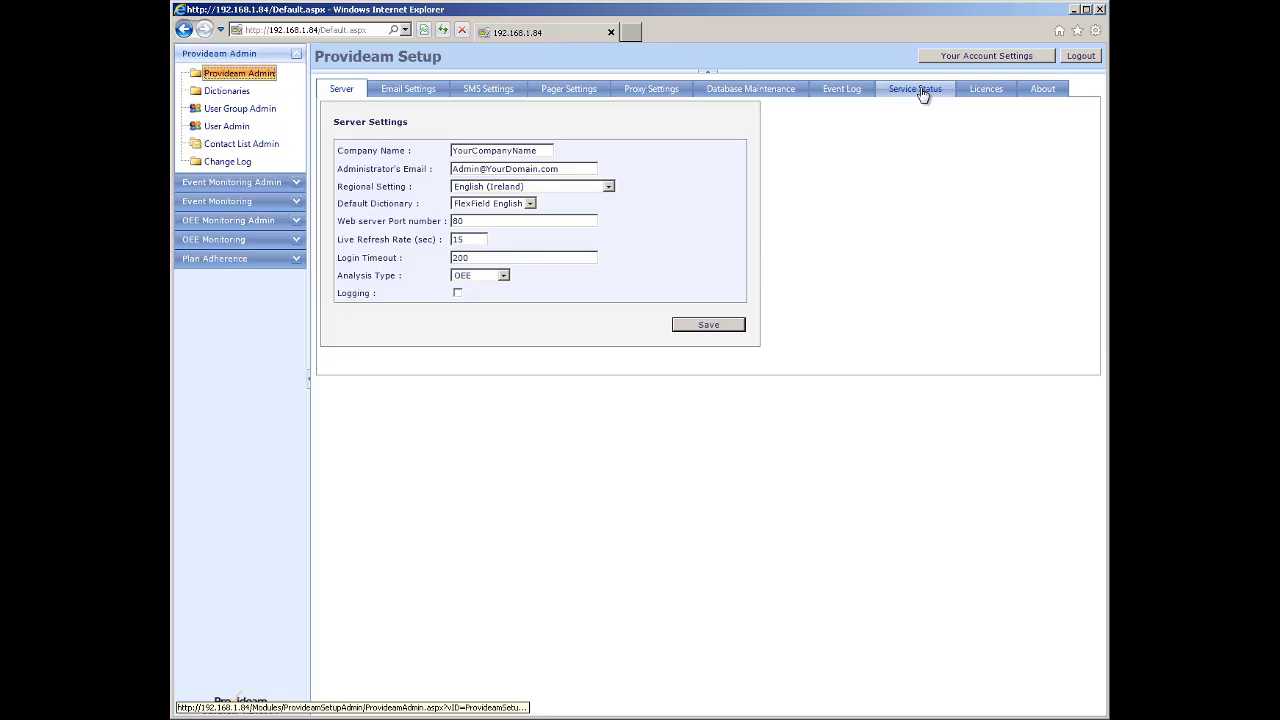
pyautogui.click(921, 91)
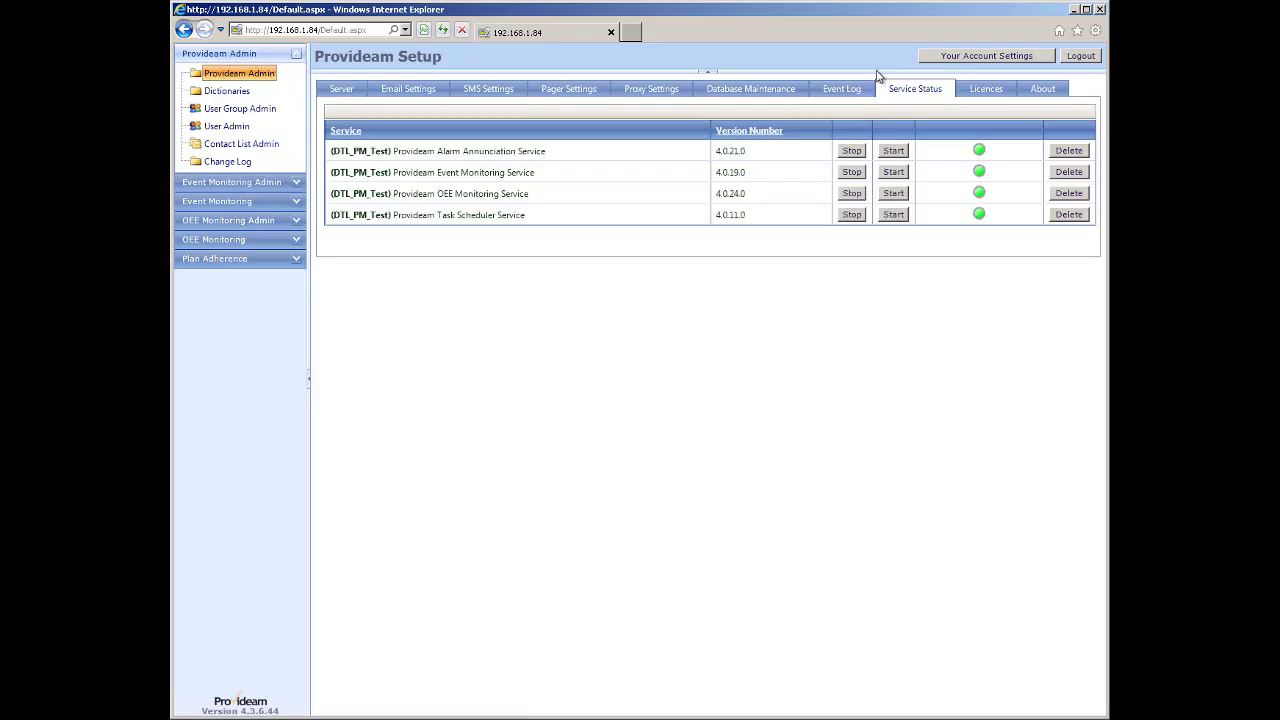
pyautogui.click(851, 194)
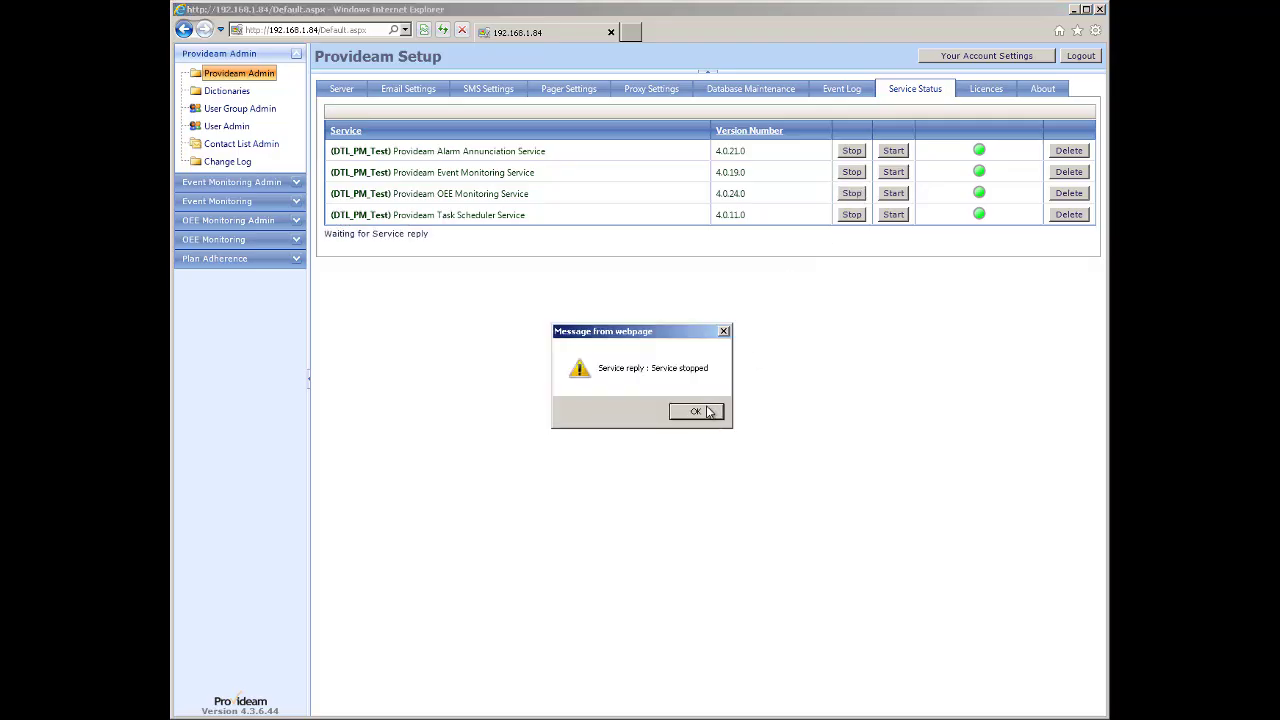
pyautogui.click(700, 412)
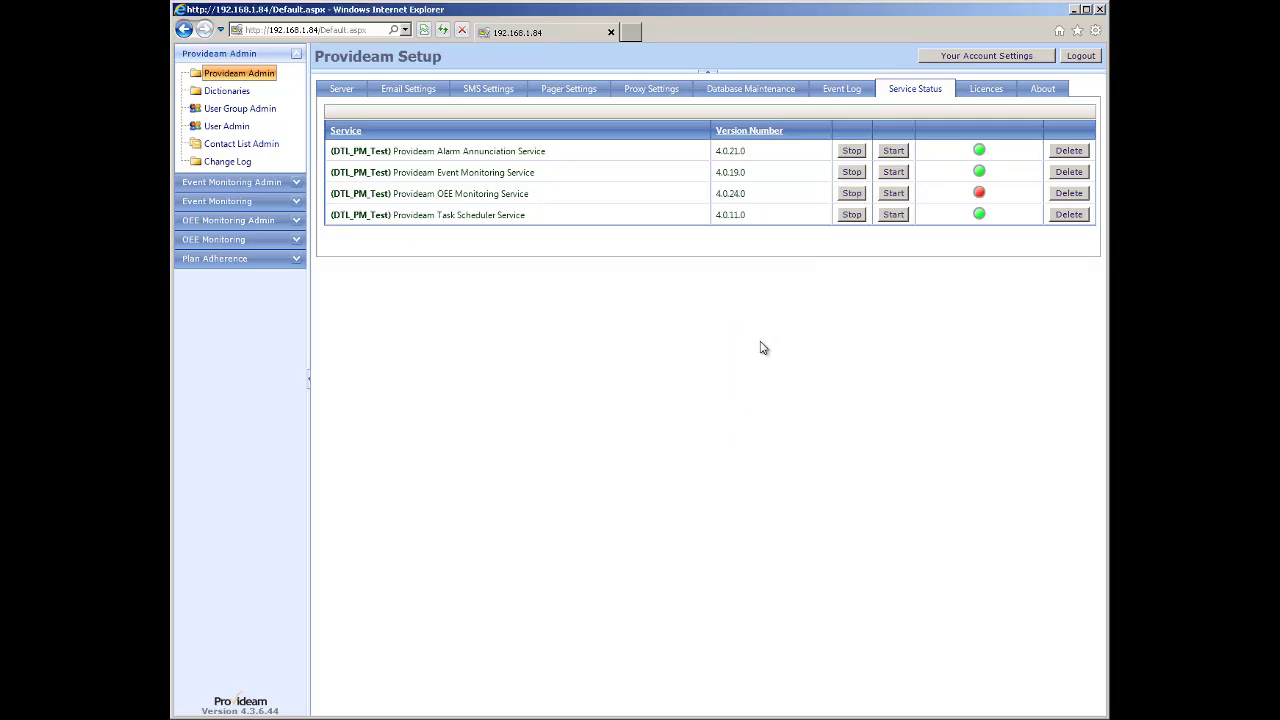
pyautogui.click(894, 194)
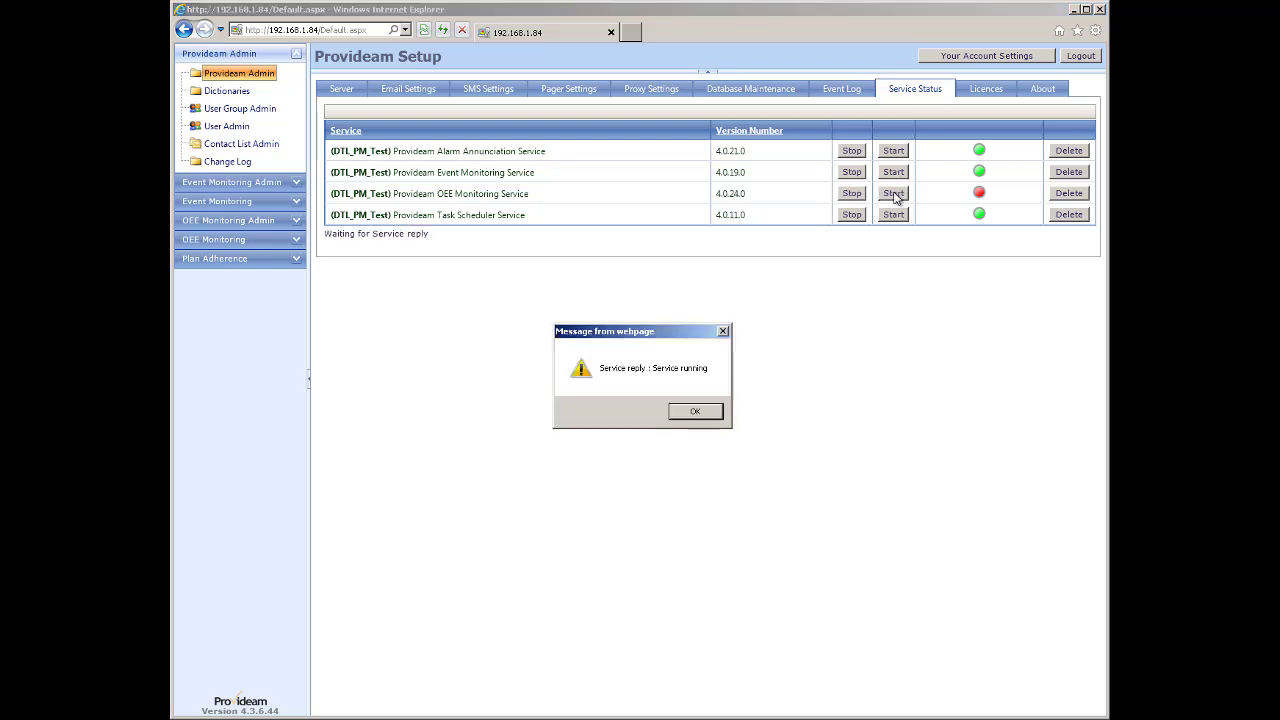
pyautogui.click(697, 411)
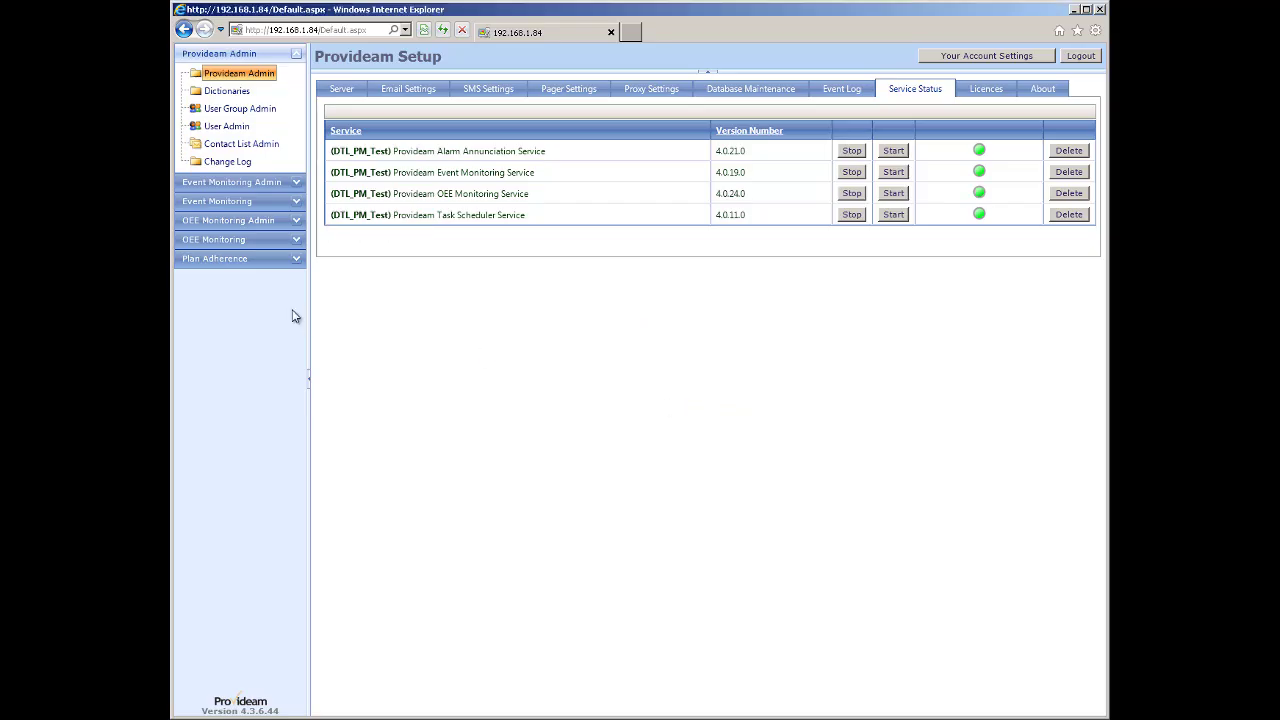
pyautogui.click(214, 239)
pyautogui.click(231, 167)
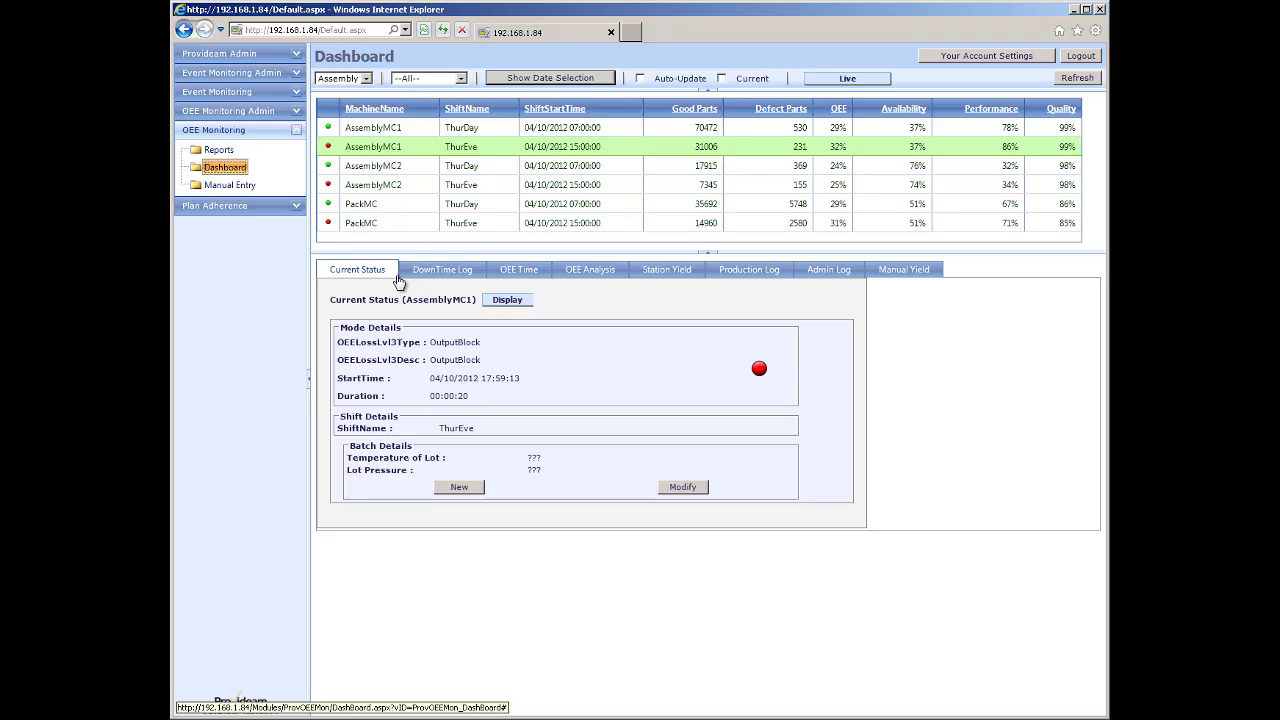
# Re-save AssemblyMC1's ThurEve batch with 43F and 4Bar, then go to the Reports page.
pyautogui.click(685, 488)
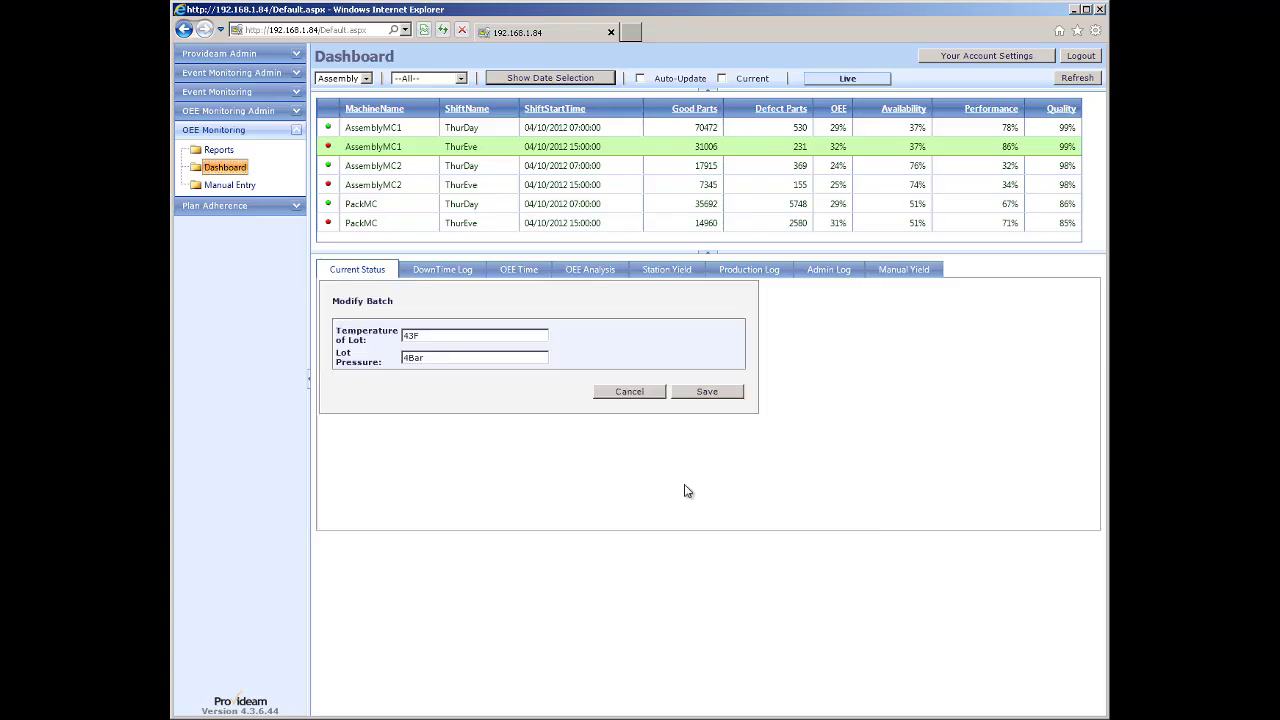
pyautogui.click(708, 391)
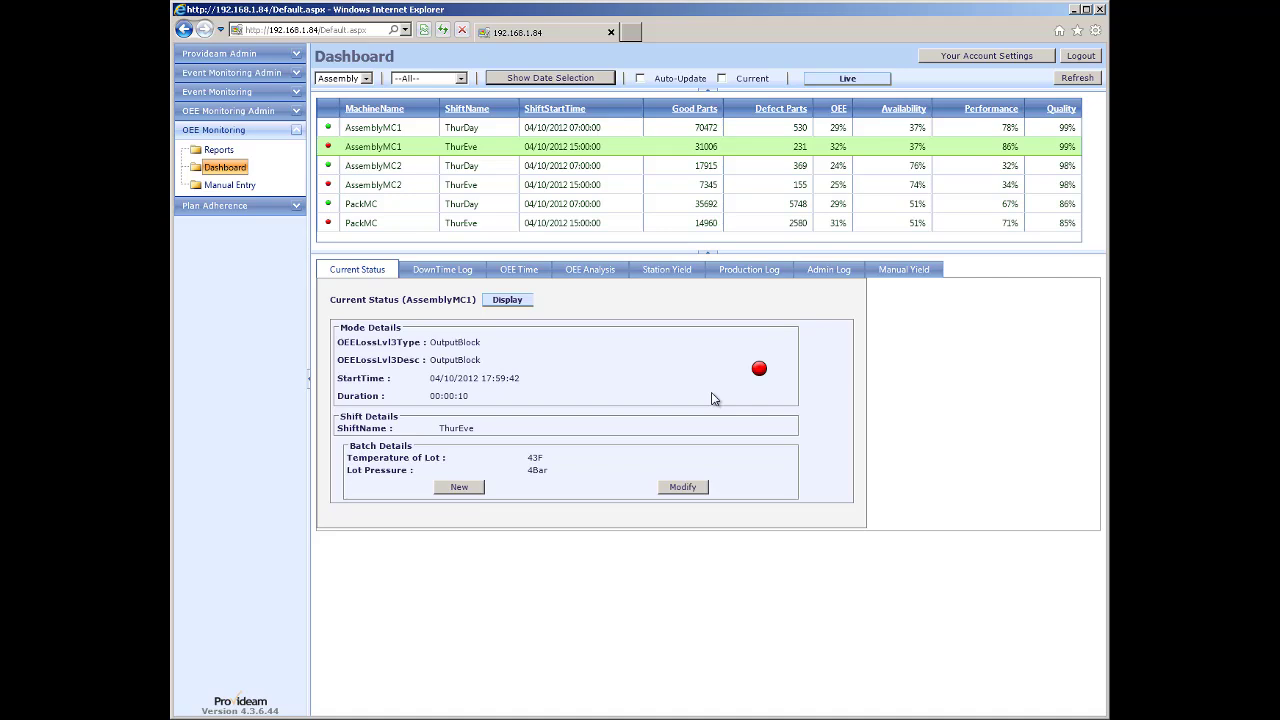
pyautogui.click(216, 151)
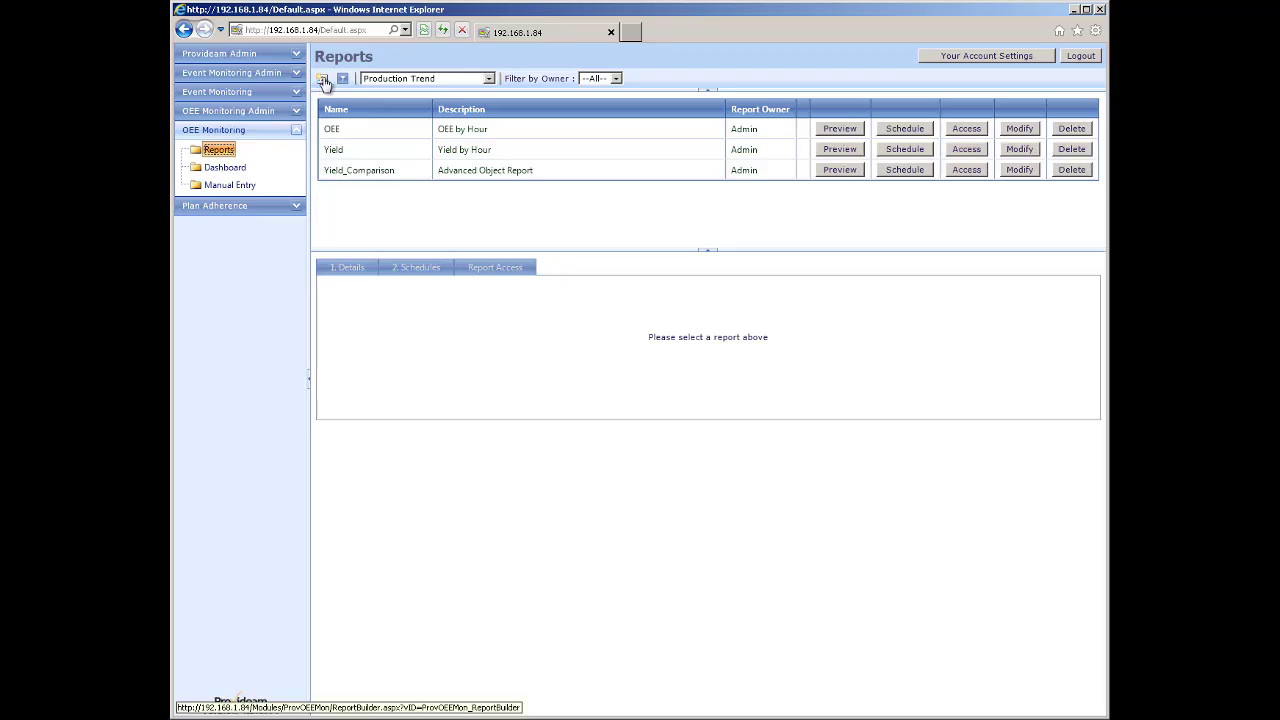
# Start a Production by Object report and select Assembly's Filler machine.
pyautogui.click(322, 79)
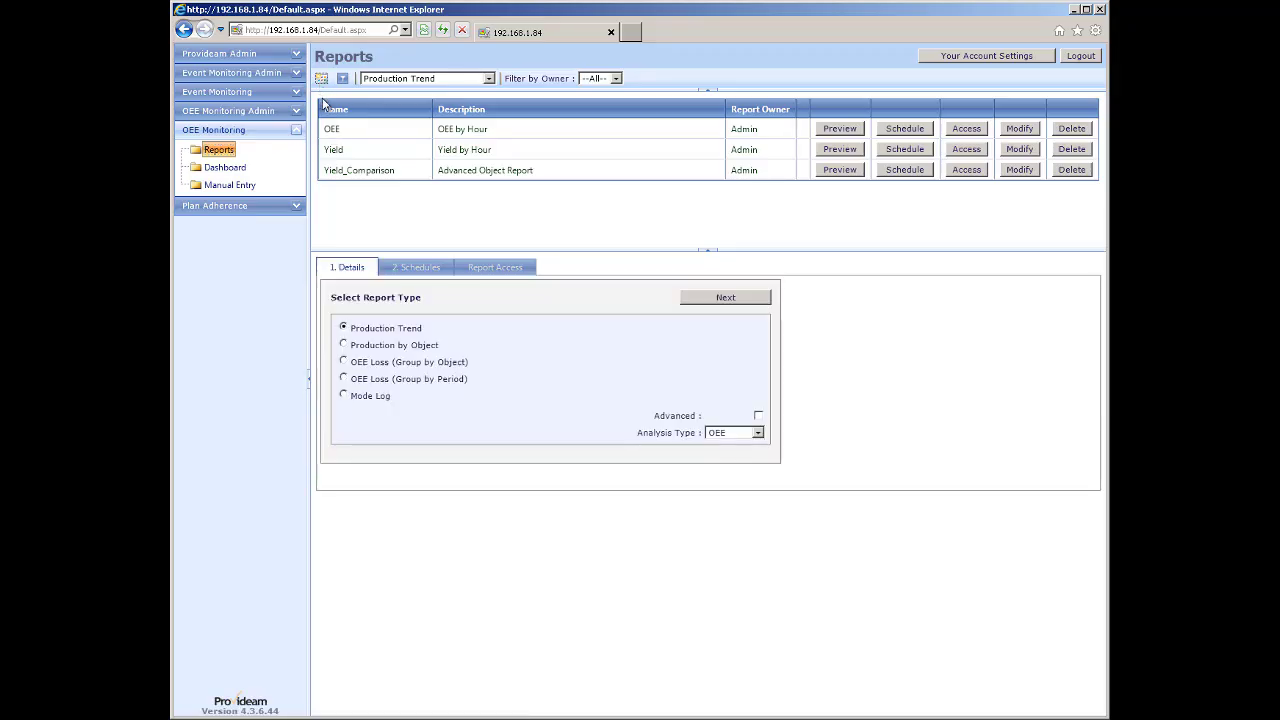
pyautogui.click(349, 346)
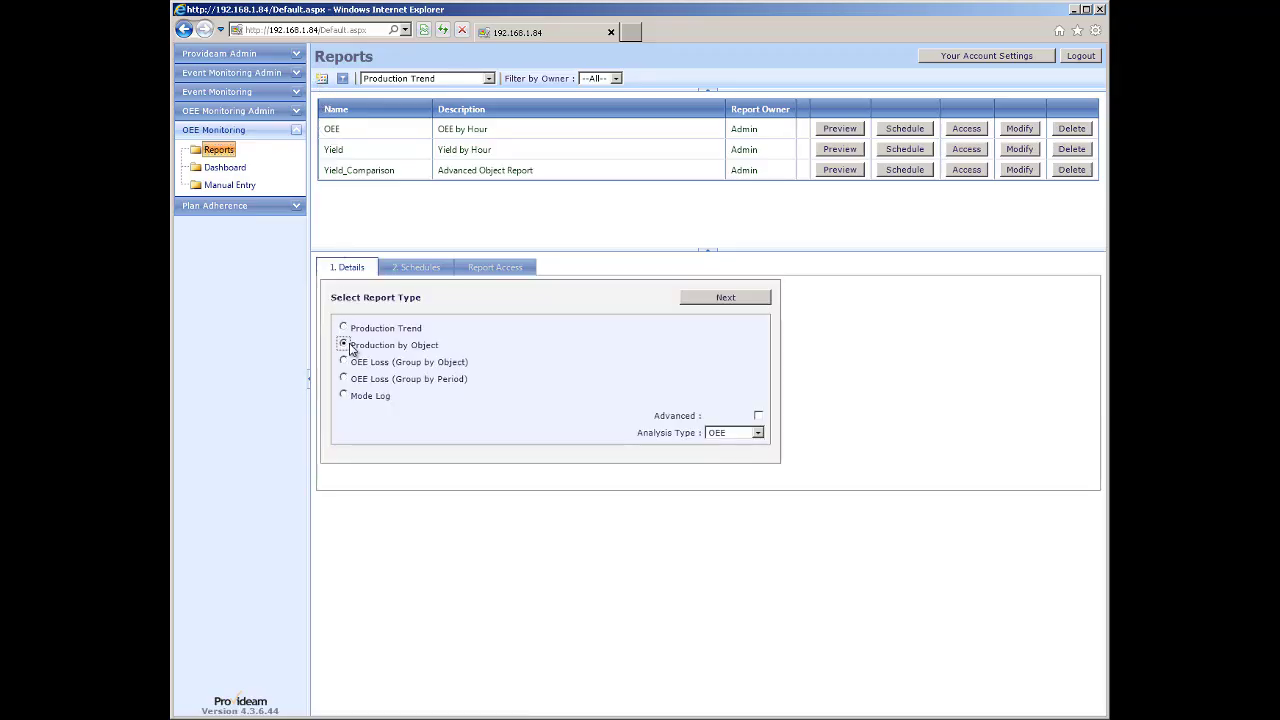
pyautogui.click(731, 302)
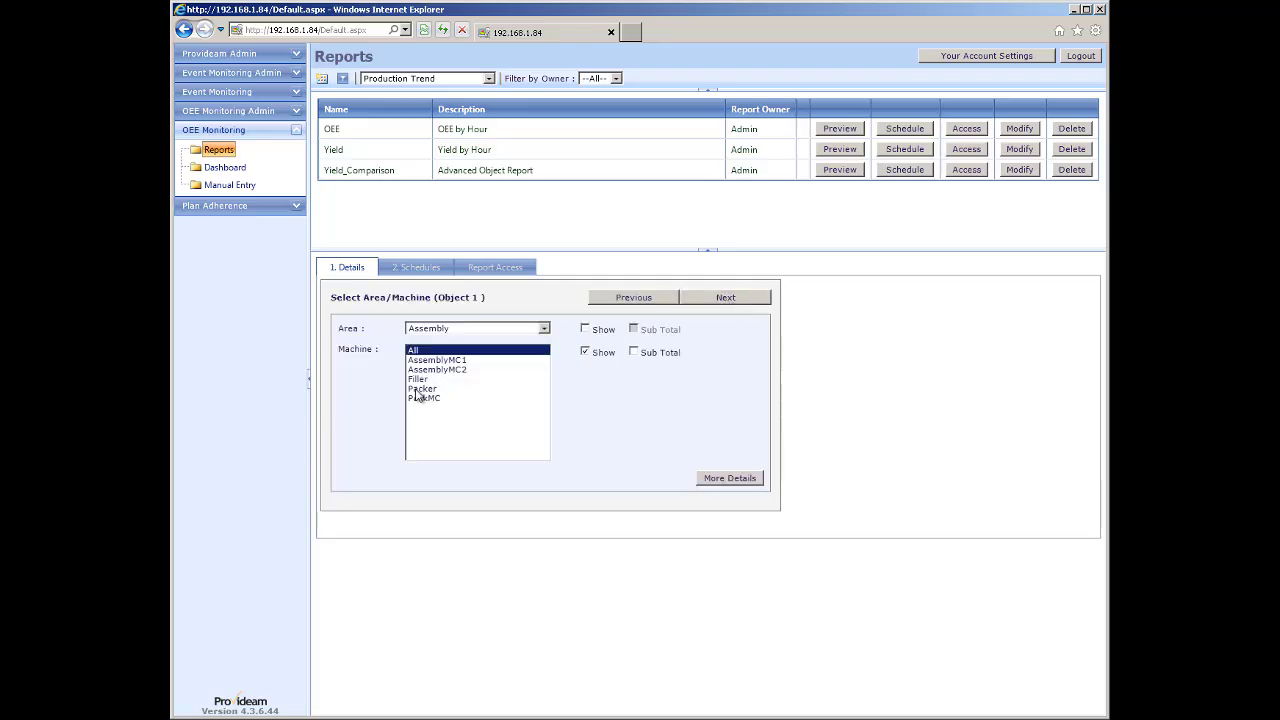
pyautogui.click(418, 380)
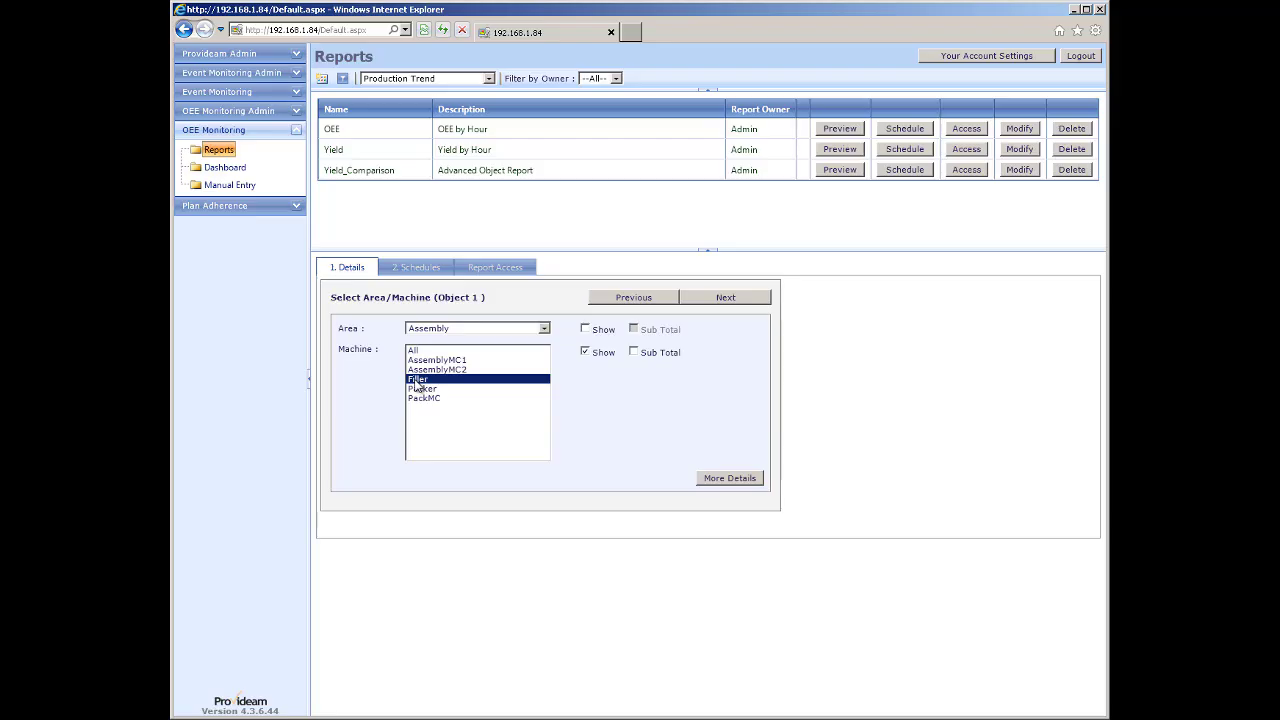
pyautogui.click(702, 301)
pyautogui.click(660, 300)
# Show the report's extra detail fields, including Temperature of Lot and Lot Pressure.
pyautogui.click(717, 480)
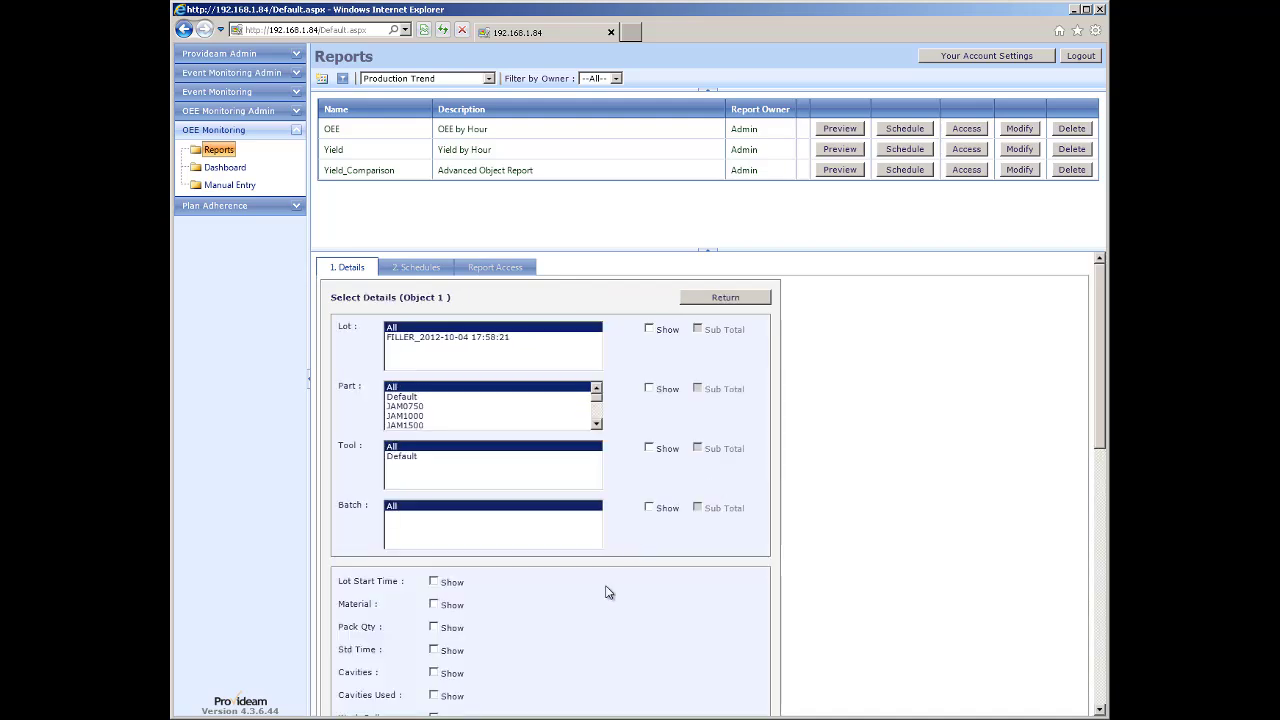
pyautogui.scroll(-3, 605, 592)
pyautogui.scroll(-1, 605, 592)
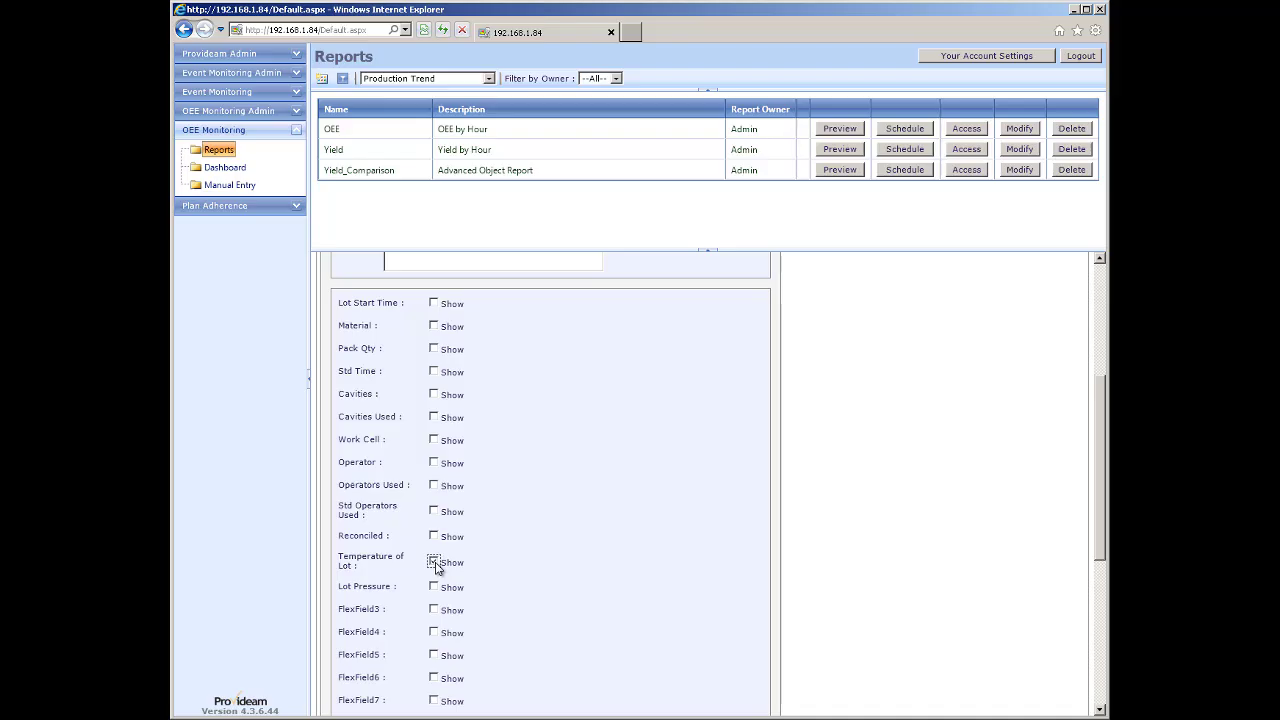
pyautogui.scroll(-5, 536, 540)
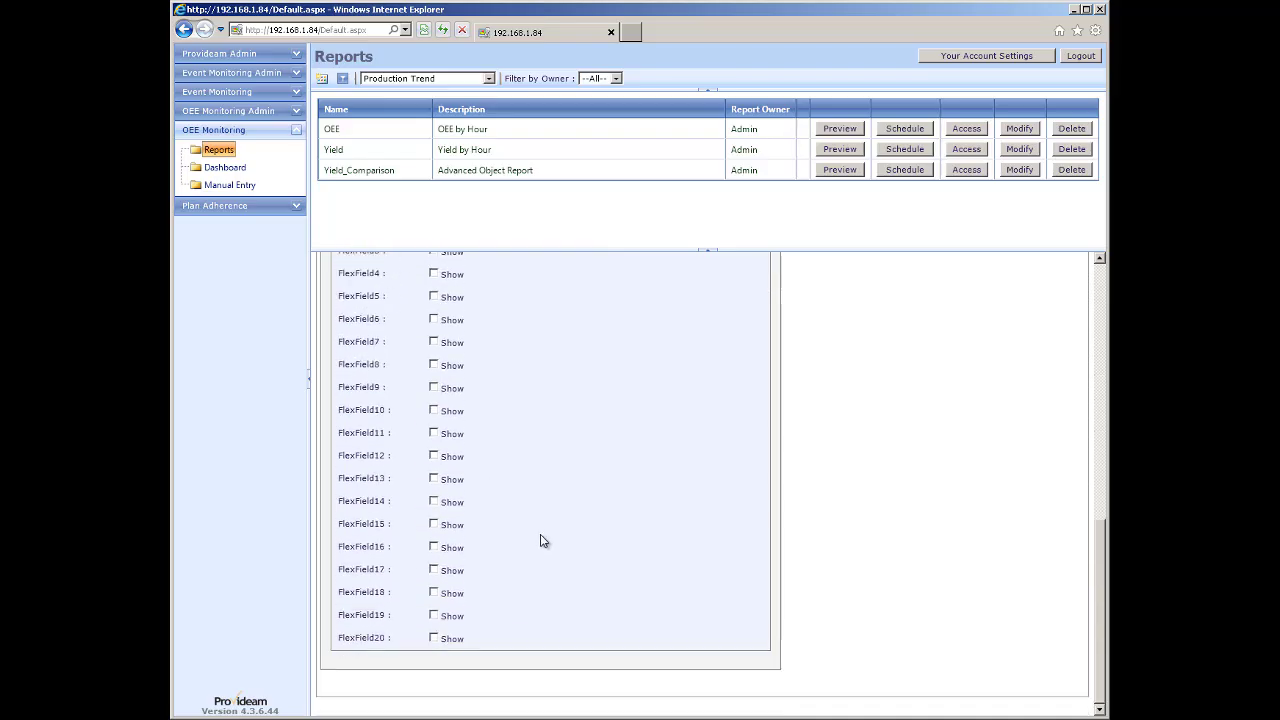
pyautogui.scroll(15, 540, 537)
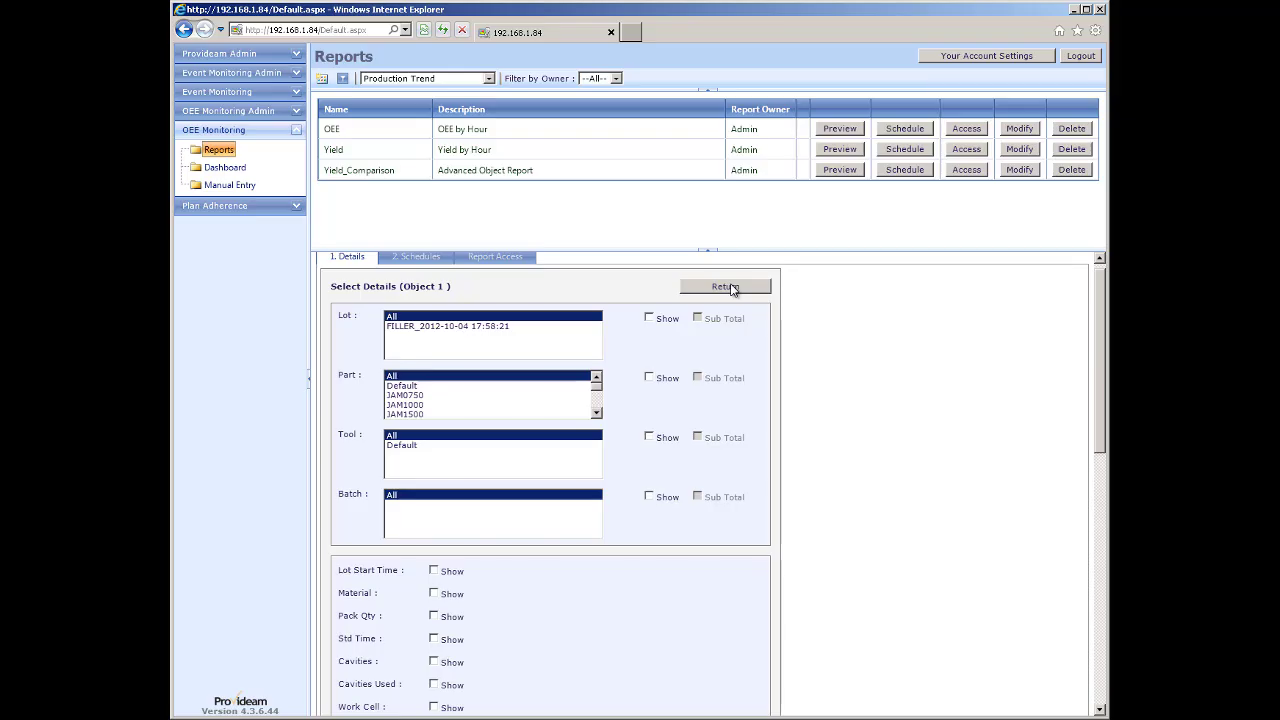
# Step through the report wizard and run the Filler report.
pyautogui.click(725, 287)
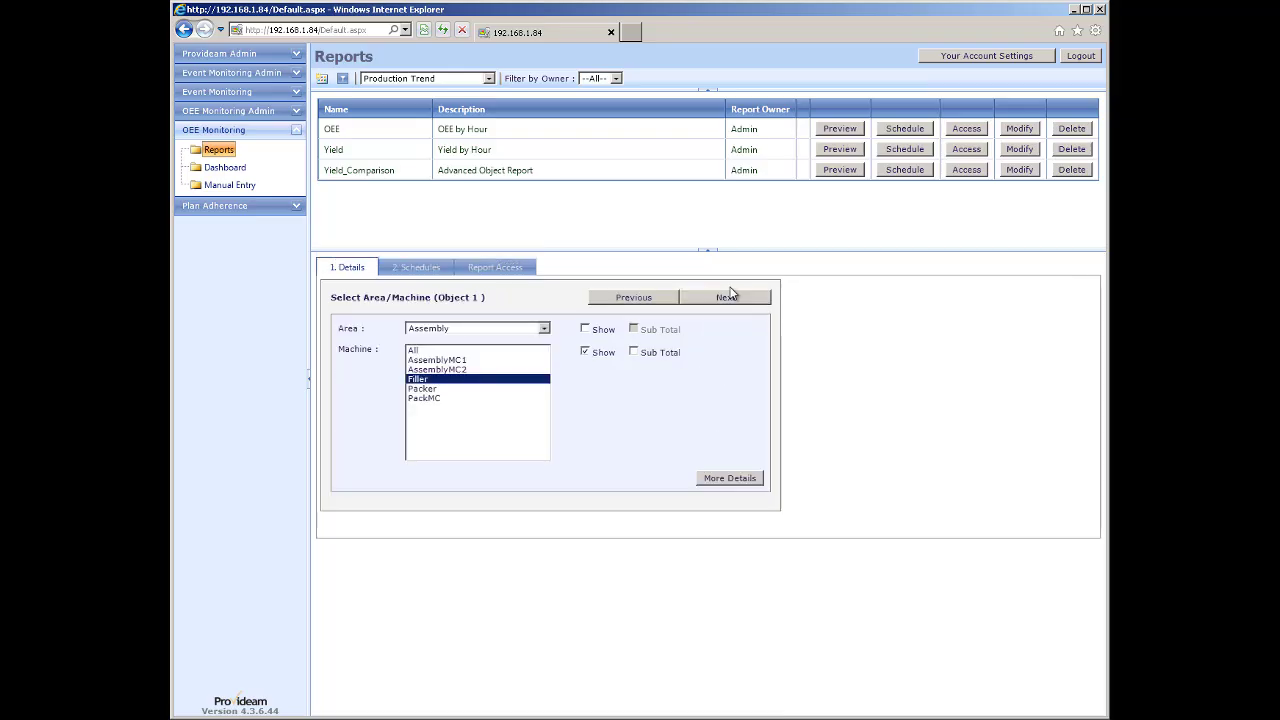
pyautogui.click(727, 298)
pyautogui.click(727, 298)
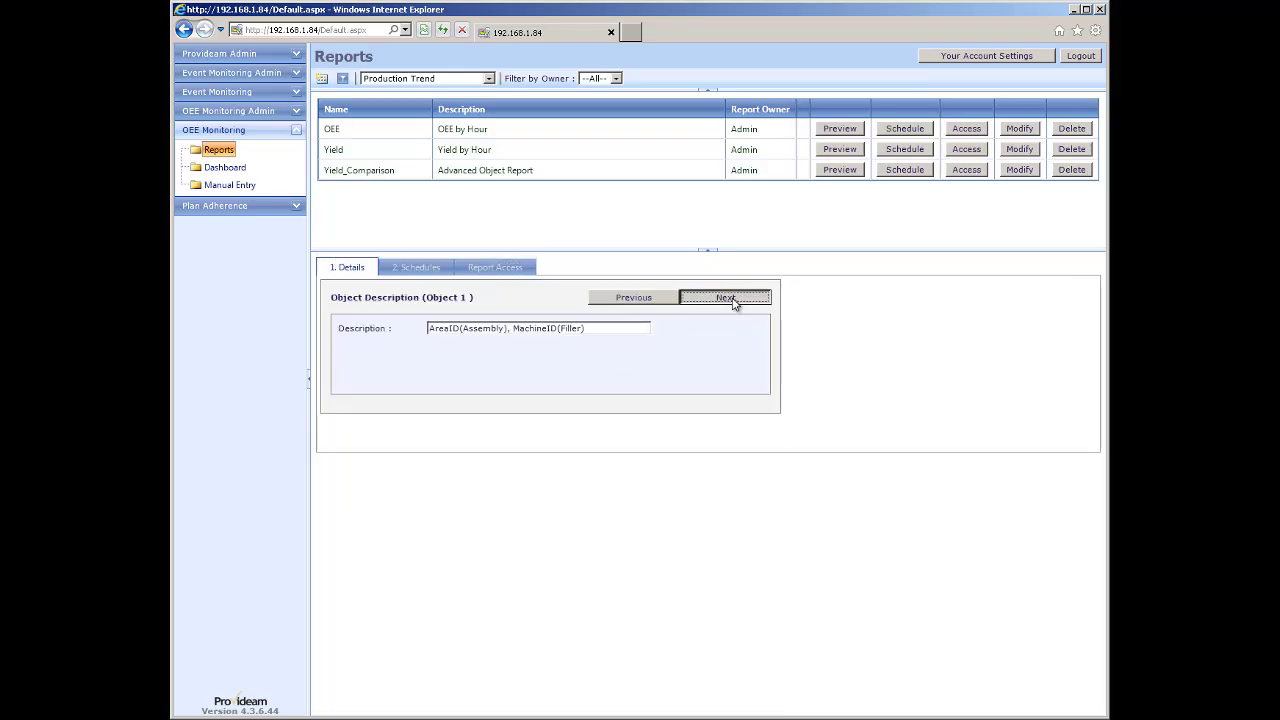
pyautogui.click(727, 298)
pyautogui.click(728, 298)
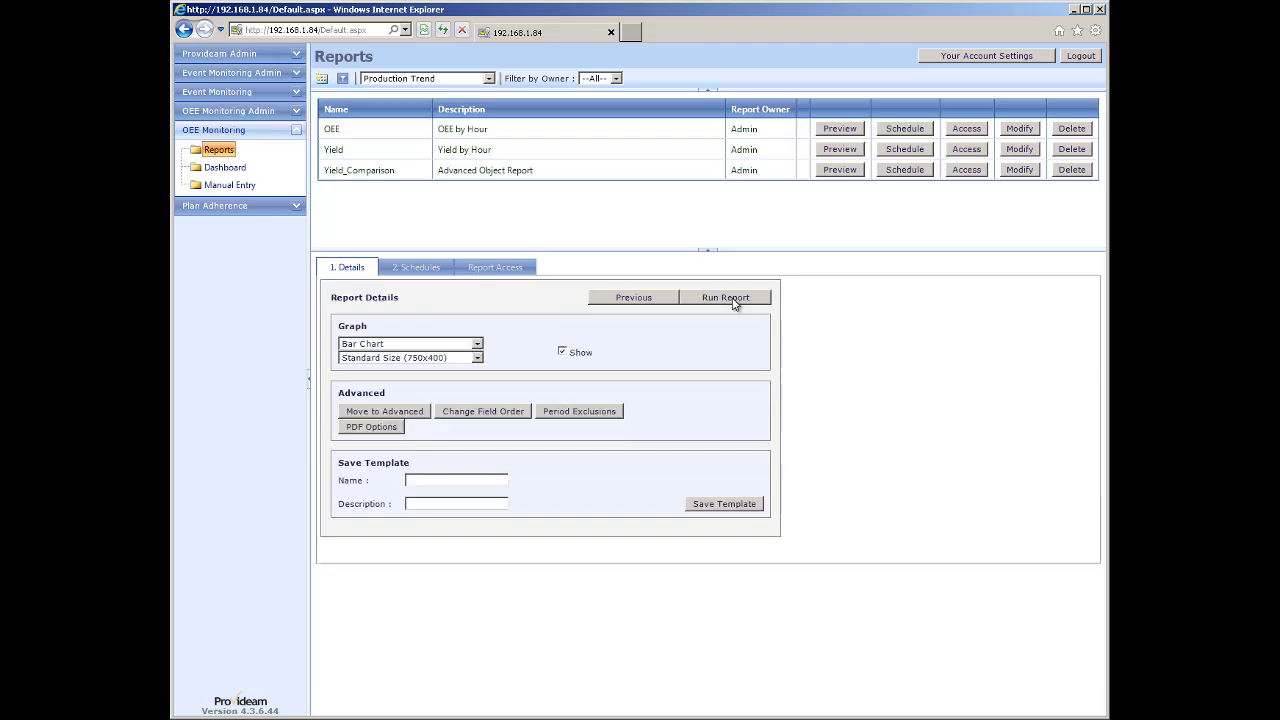
pyautogui.click(728, 298)
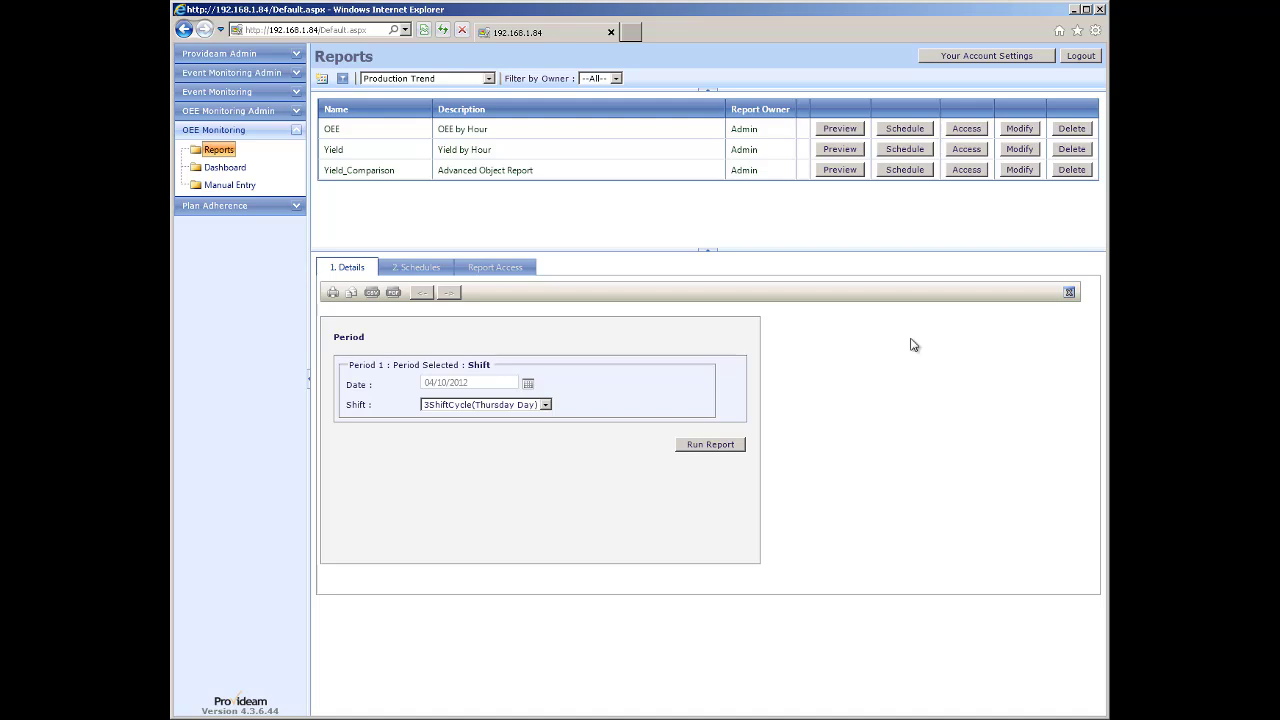
# Rerun the Filler report without the graph for the 04/10/2012 Thursday day shift, showing lot temperature 23C.
pyautogui.click(1068, 292)
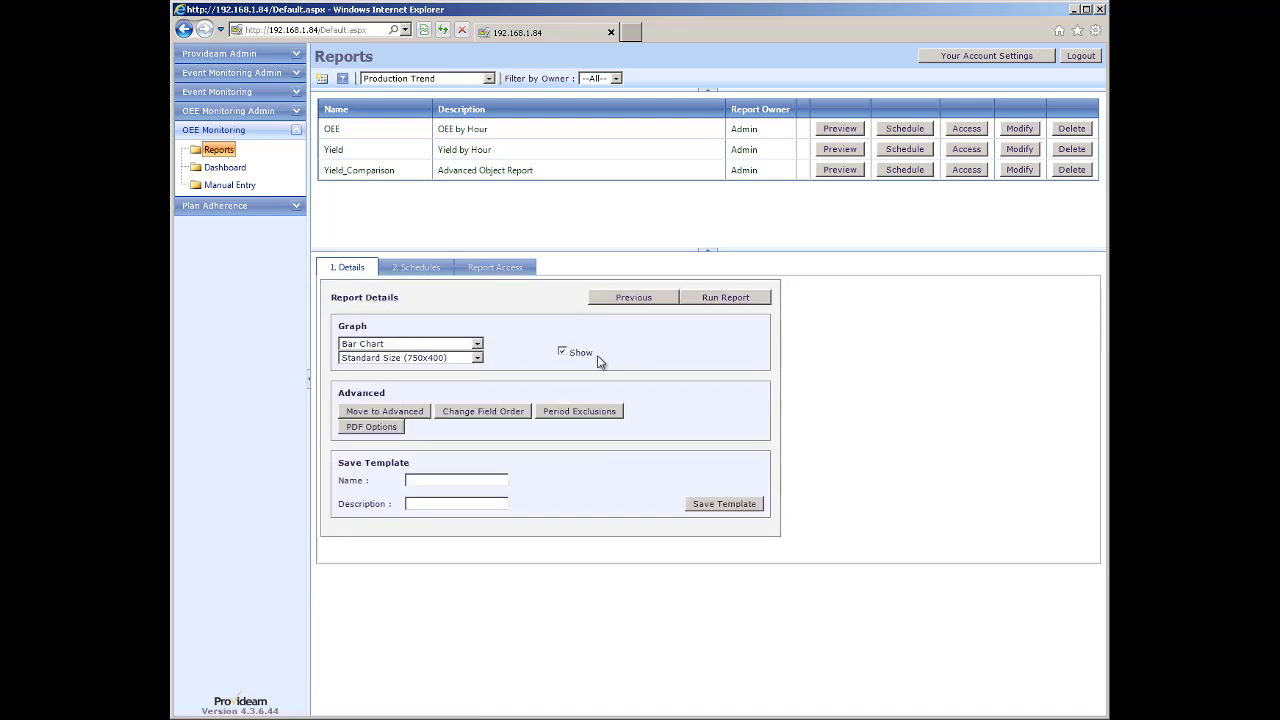
pyautogui.click(562, 352)
pyautogui.click(725, 298)
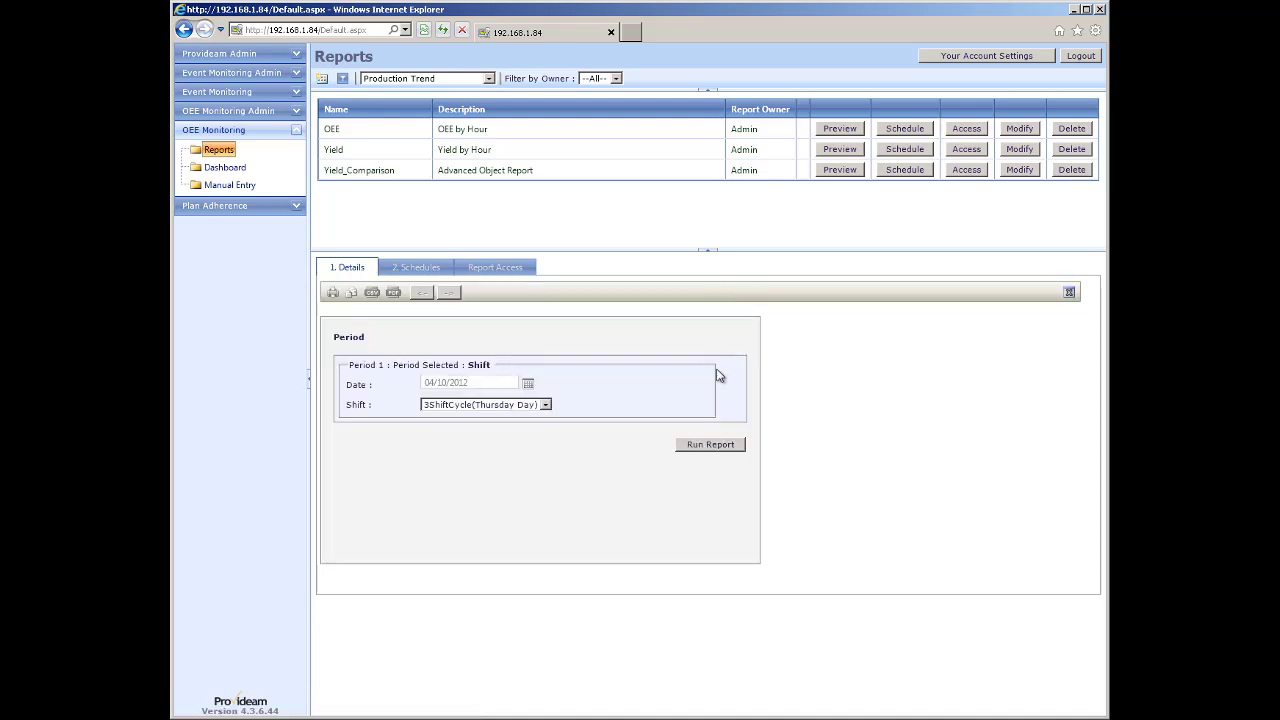
pyautogui.click(711, 445)
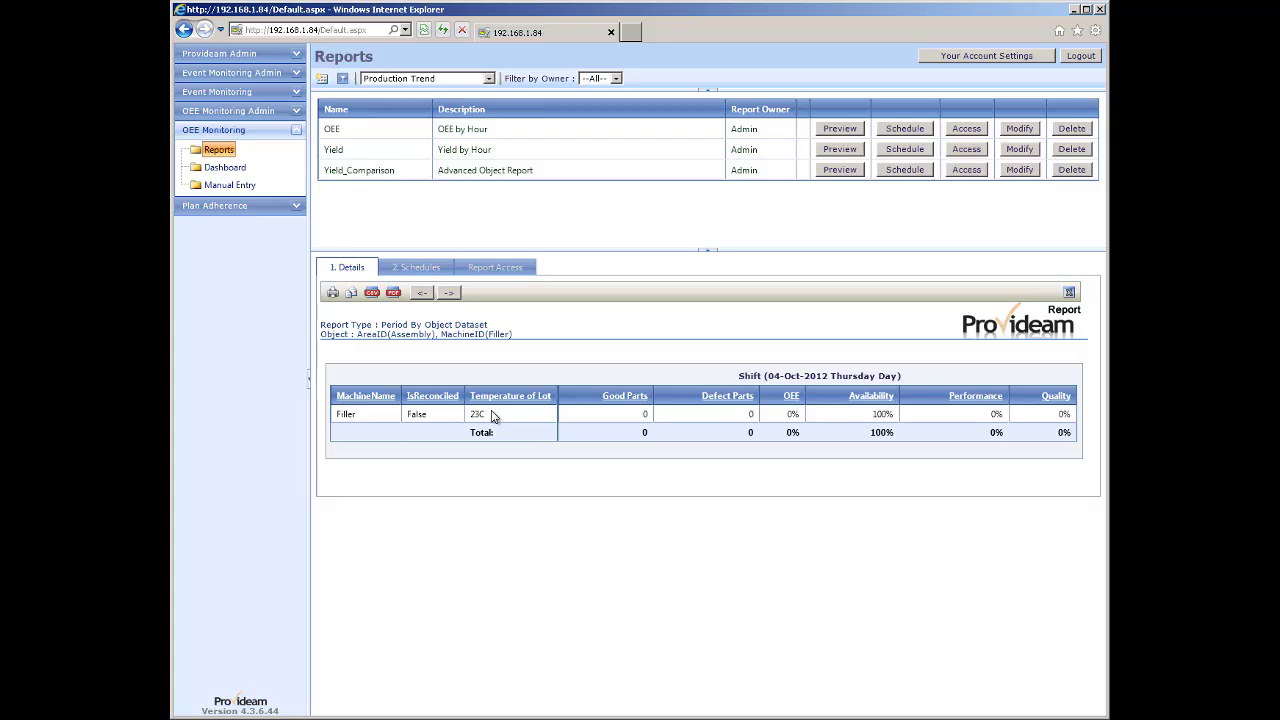
pyautogui.click(322, 79)
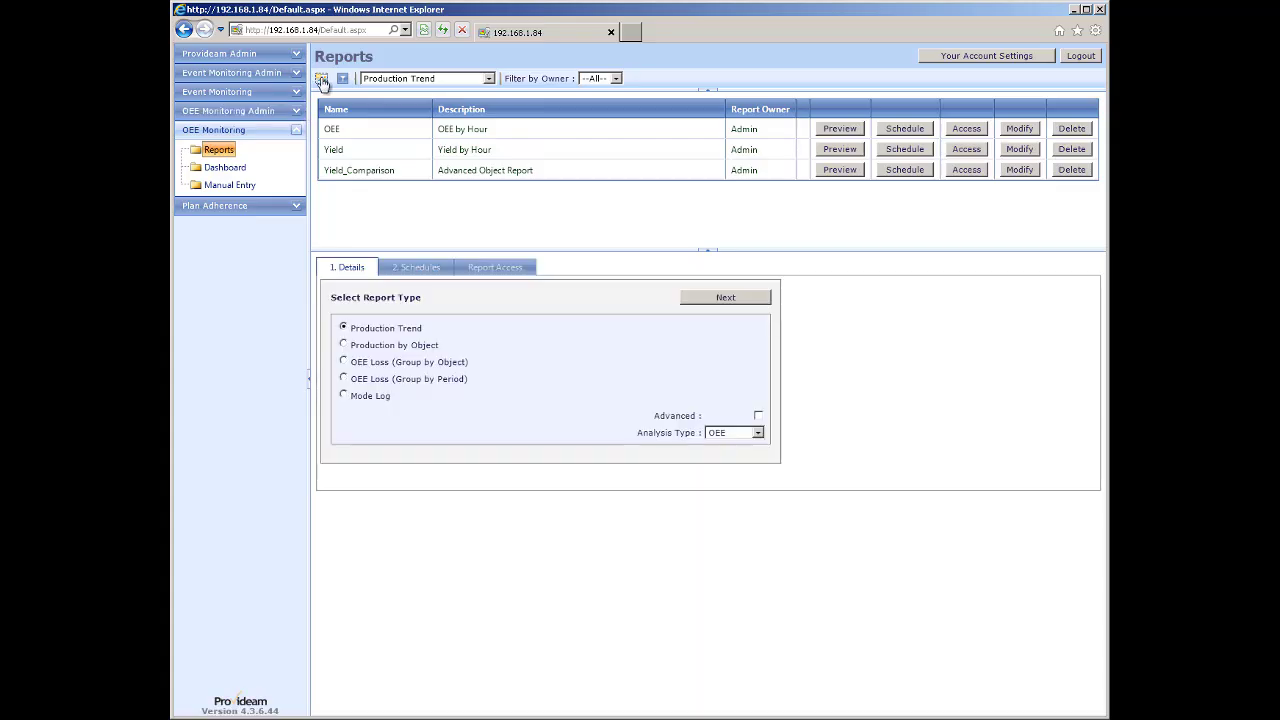
# Start a Production by Object report for AssemblyMC1 with Temperature of Lot and Lot Pressure columns shown.
pyautogui.click(344, 345)
pyautogui.click(722, 299)
pyautogui.click(454, 361)
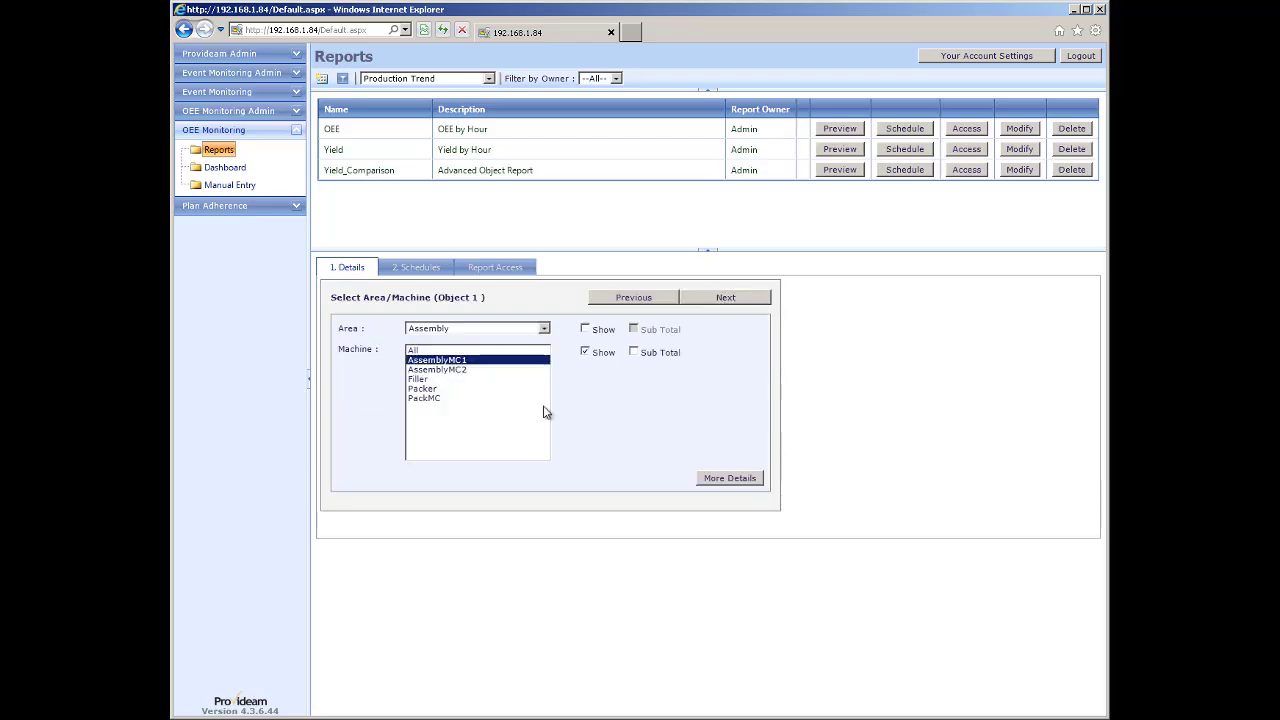
pyautogui.click(722, 480)
pyautogui.scroll(-1, 470, 580)
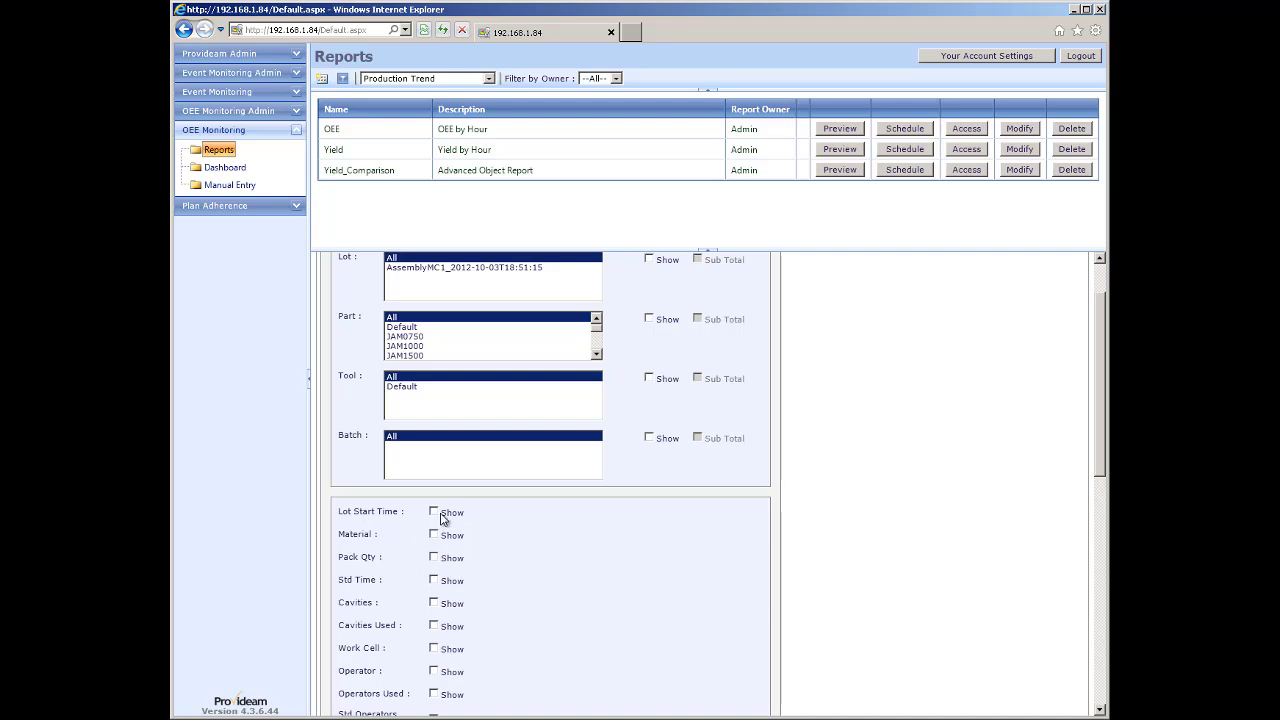
pyautogui.scroll(-2, 441, 517)
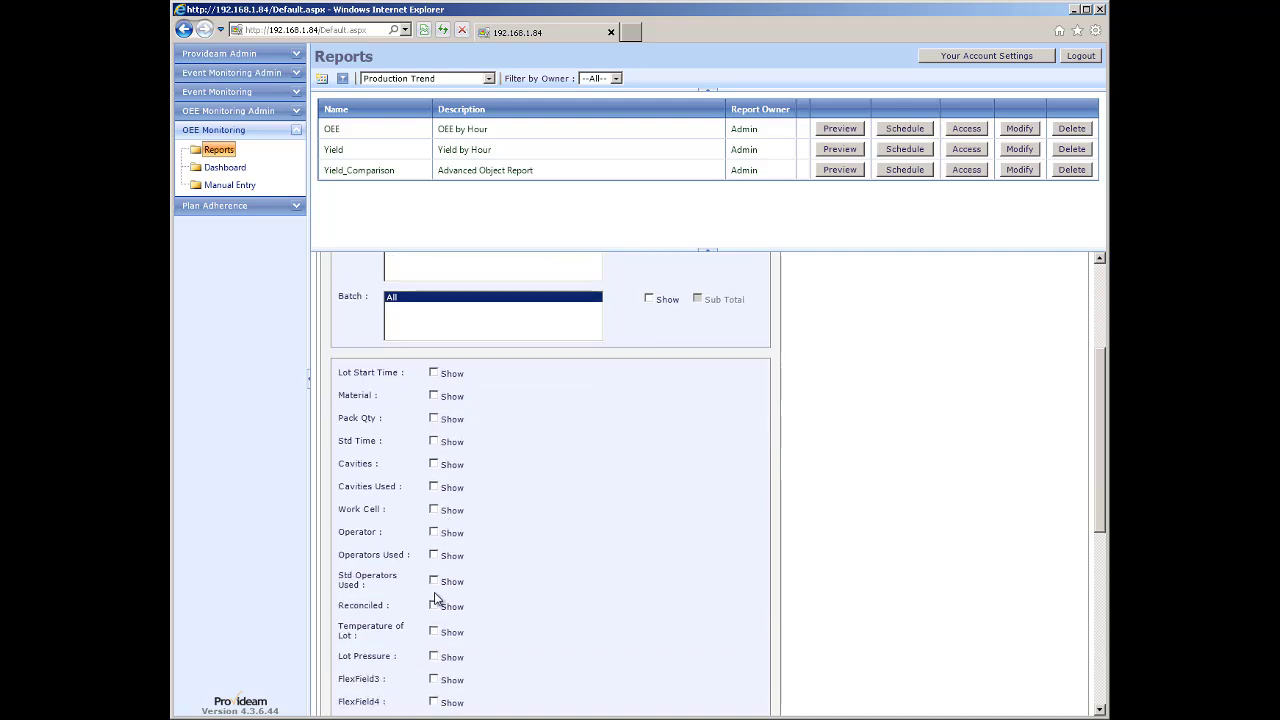
pyautogui.click(433, 631)
pyautogui.click(434, 657)
pyautogui.scroll(3, 614, 476)
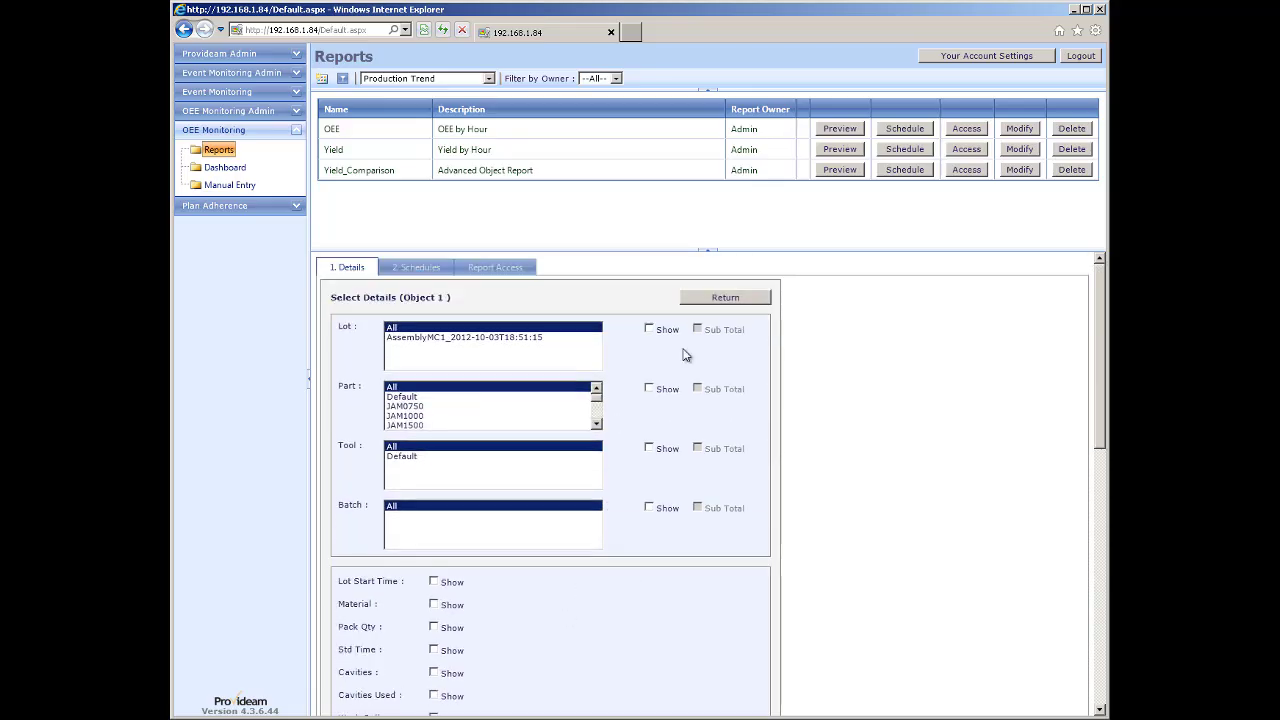
# Run the AssemblyMC1 report for the 04-Oct-2012 day shift (43F, 4Bar, OEE 29%), then reload Reports.
pyautogui.click(722, 299)
pyautogui.click(724, 299)
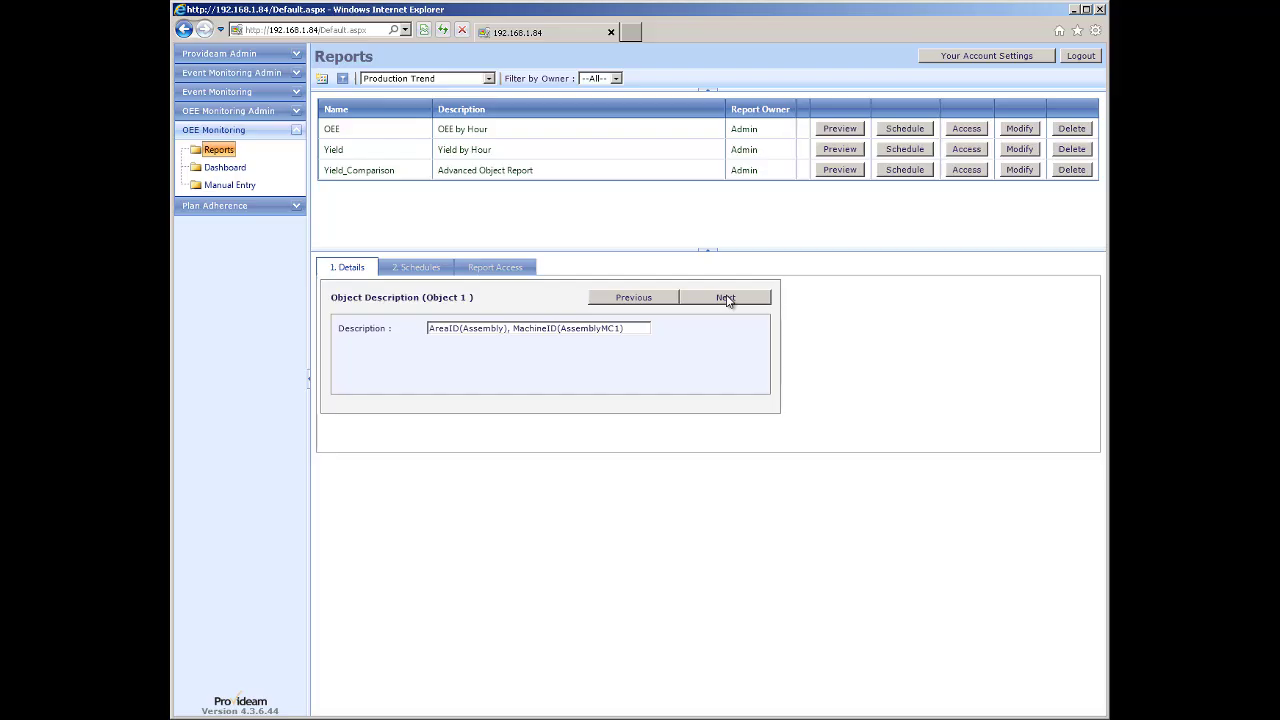
pyautogui.click(725, 299)
pyautogui.click(726, 298)
pyautogui.click(726, 298)
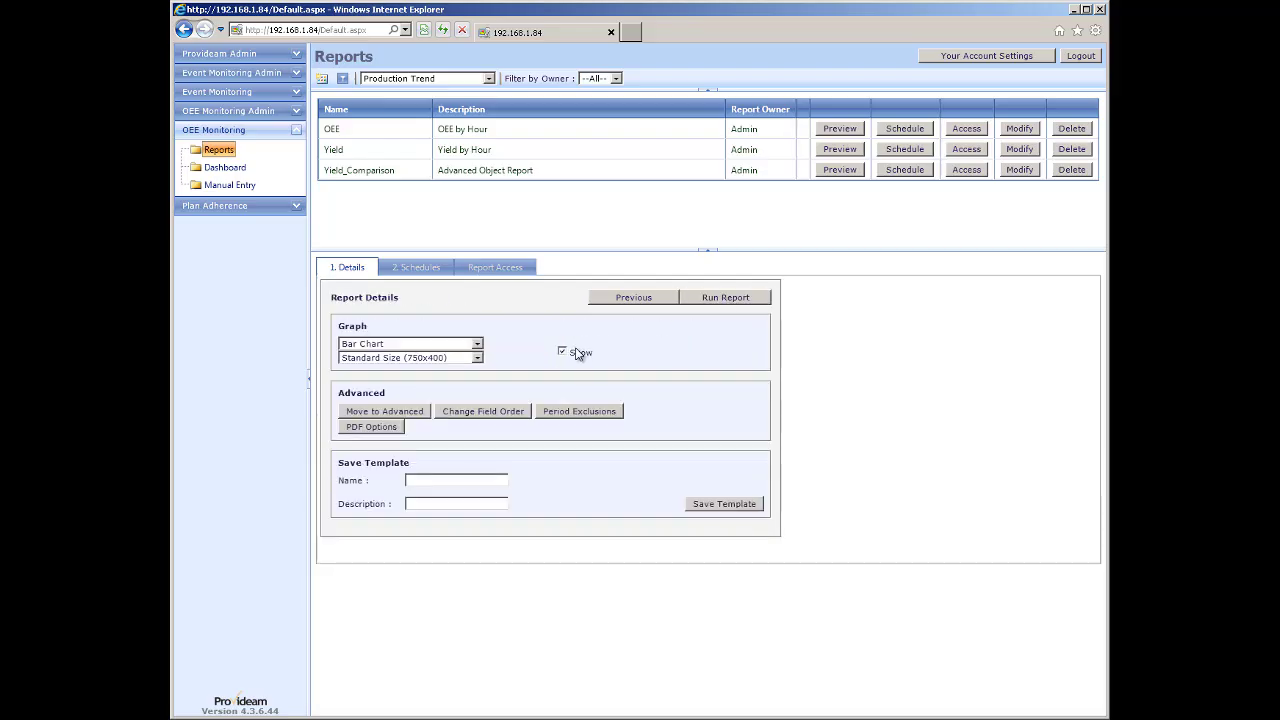
pyautogui.click(734, 299)
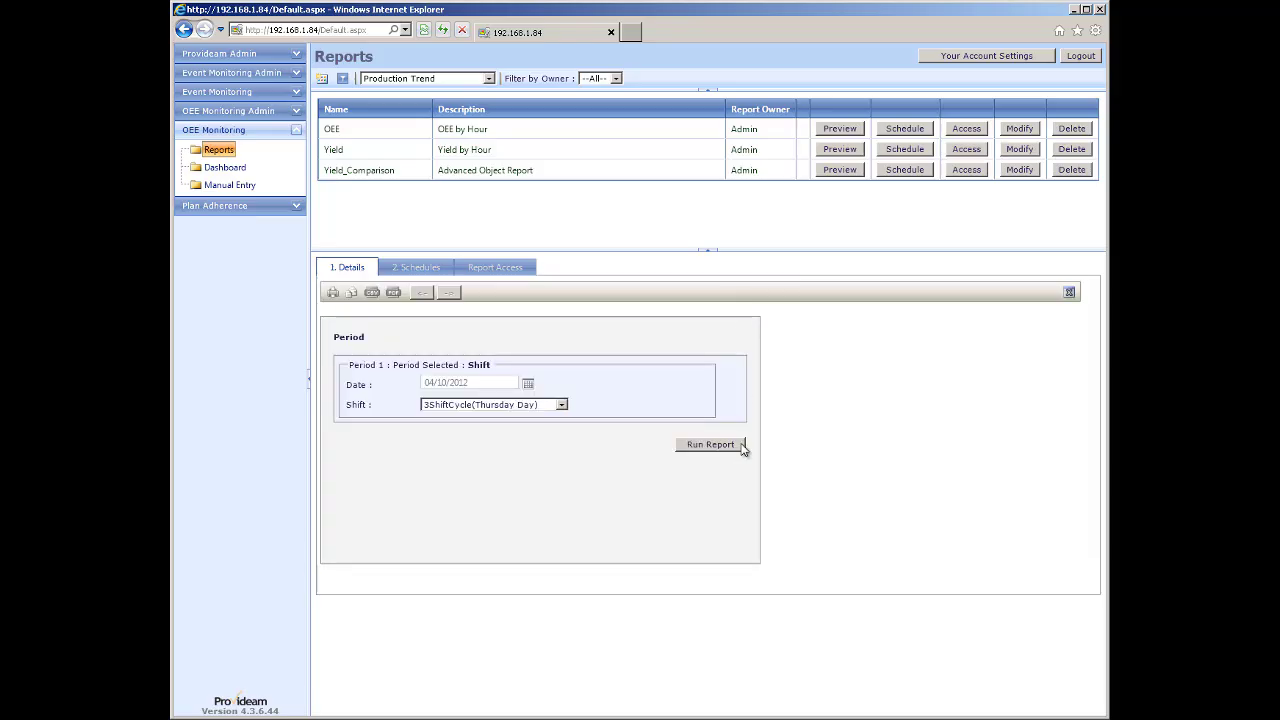
pyautogui.click(711, 447)
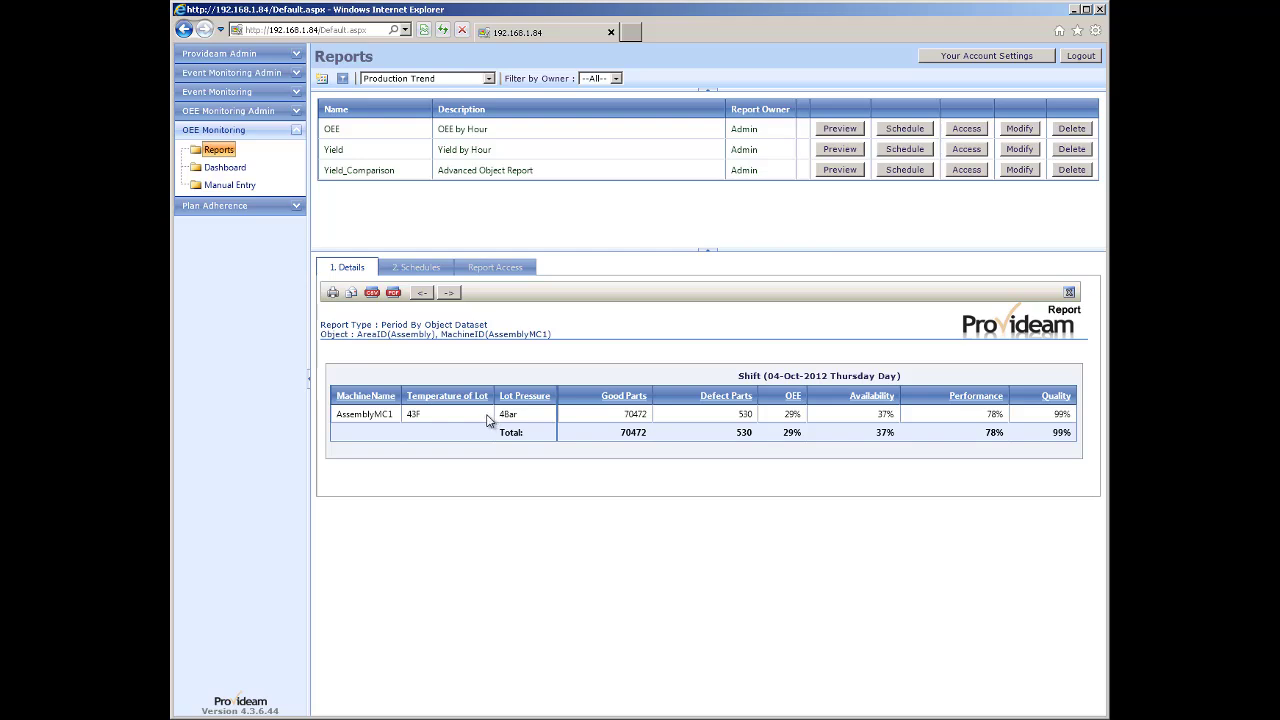
pyautogui.click(219, 150)
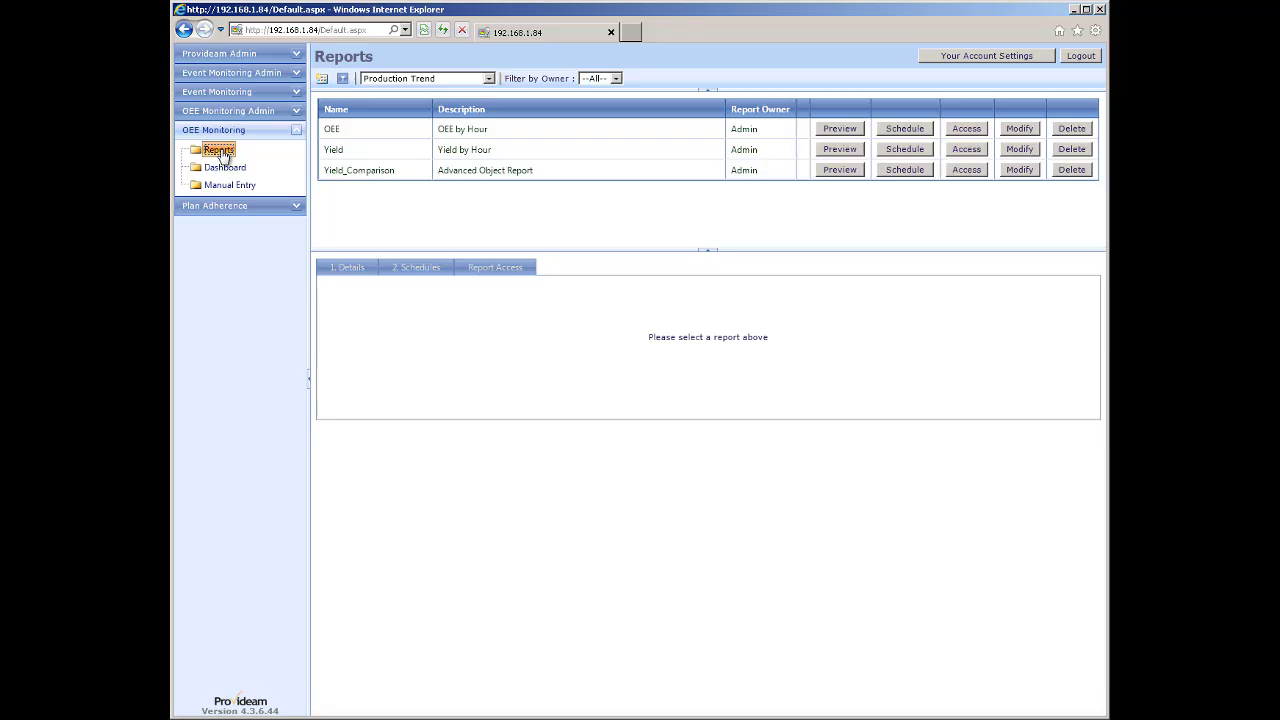
# In Machine Admin, save the Filler with Yield Resolution Shift and Mode Resolution left at Hour.
pyautogui.click(216, 114)
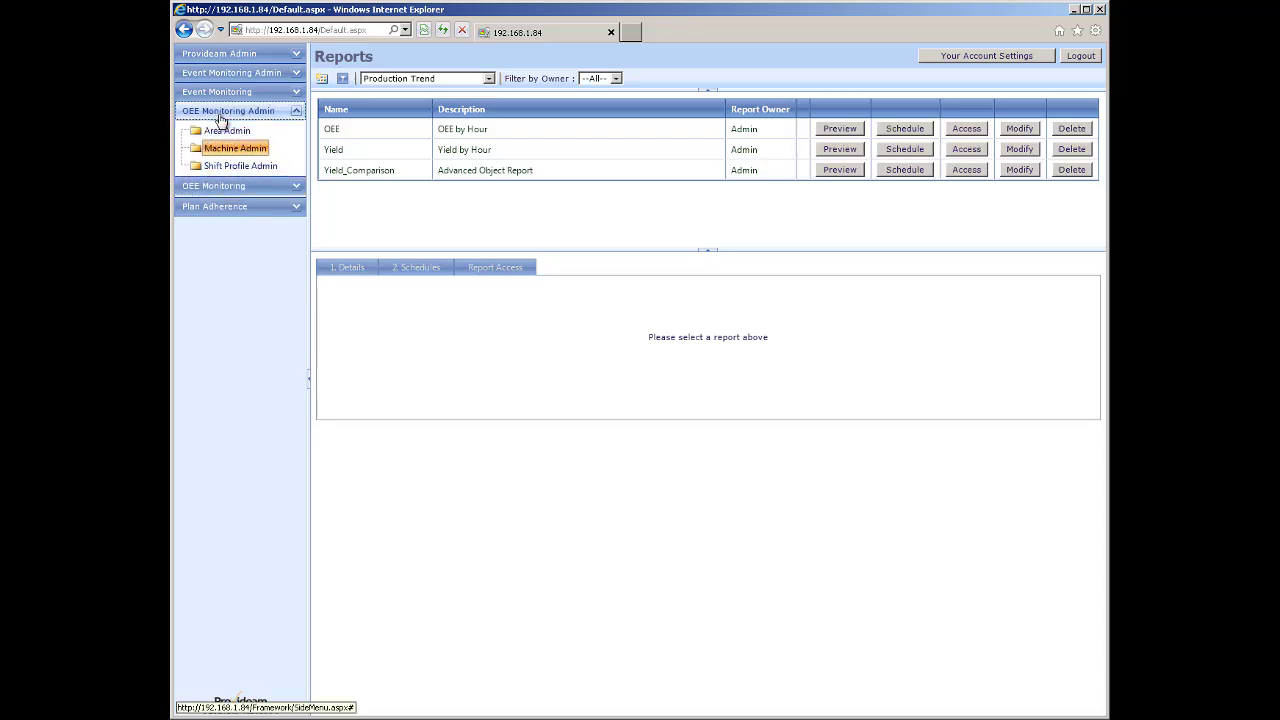
pyautogui.click(230, 150)
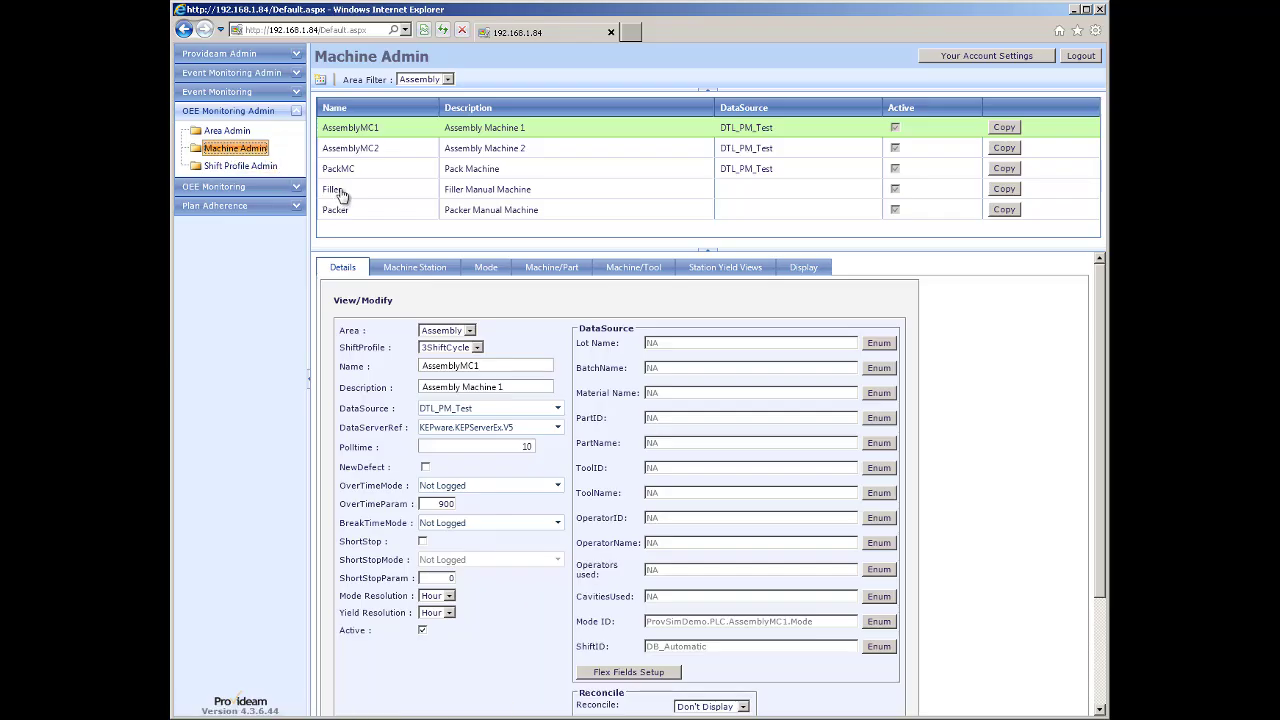
pyautogui.click(340, 195)
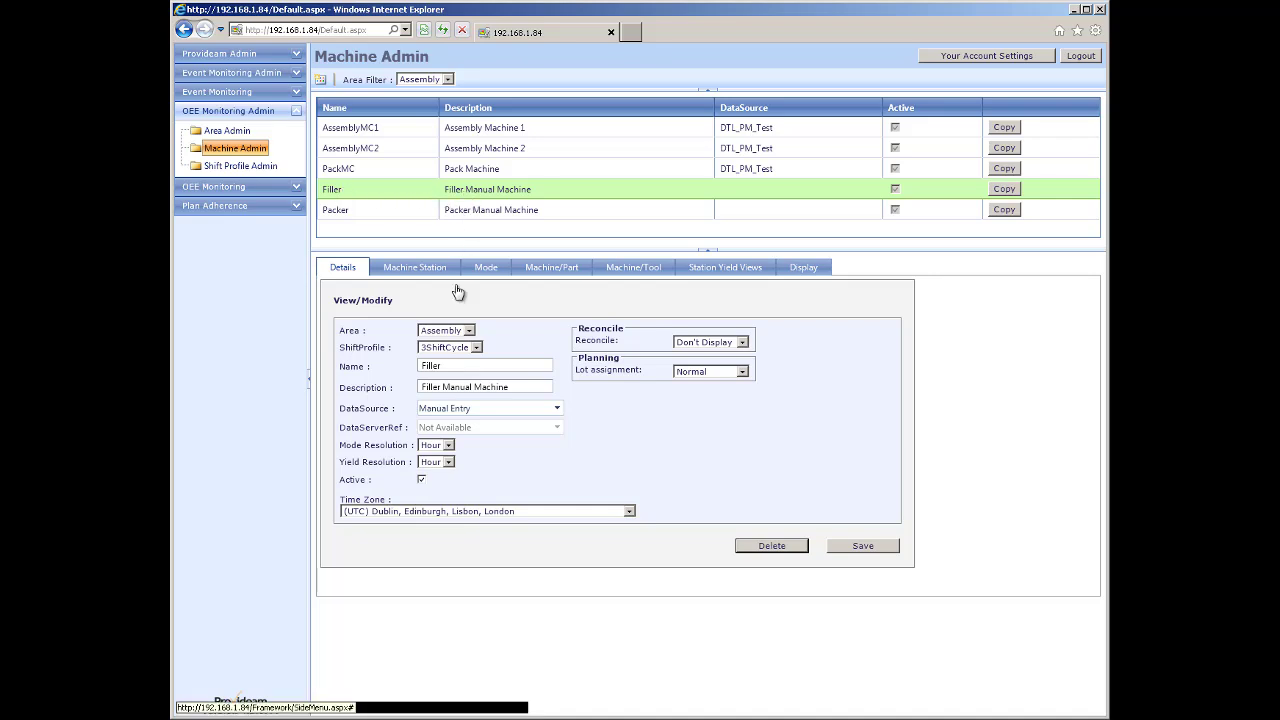
pyautogui.click(449, 446)
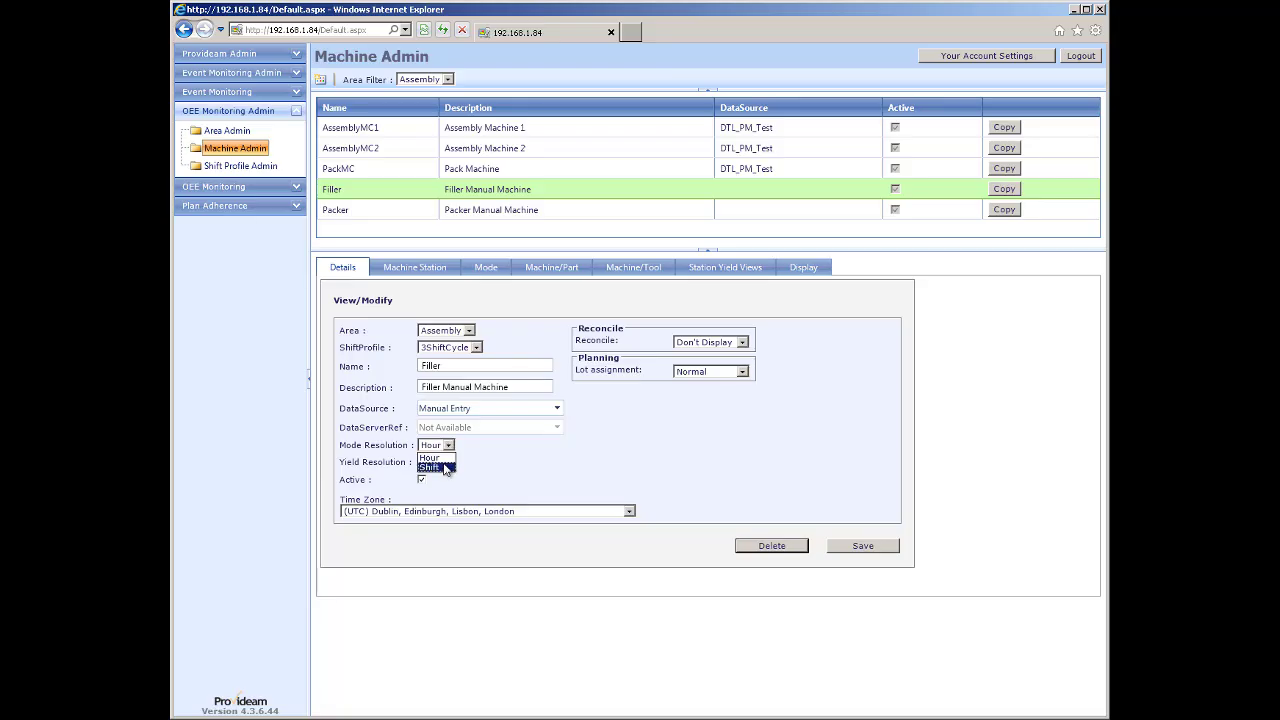
pyautogui.click(443, 467)
pyautogui.click(449, 463)
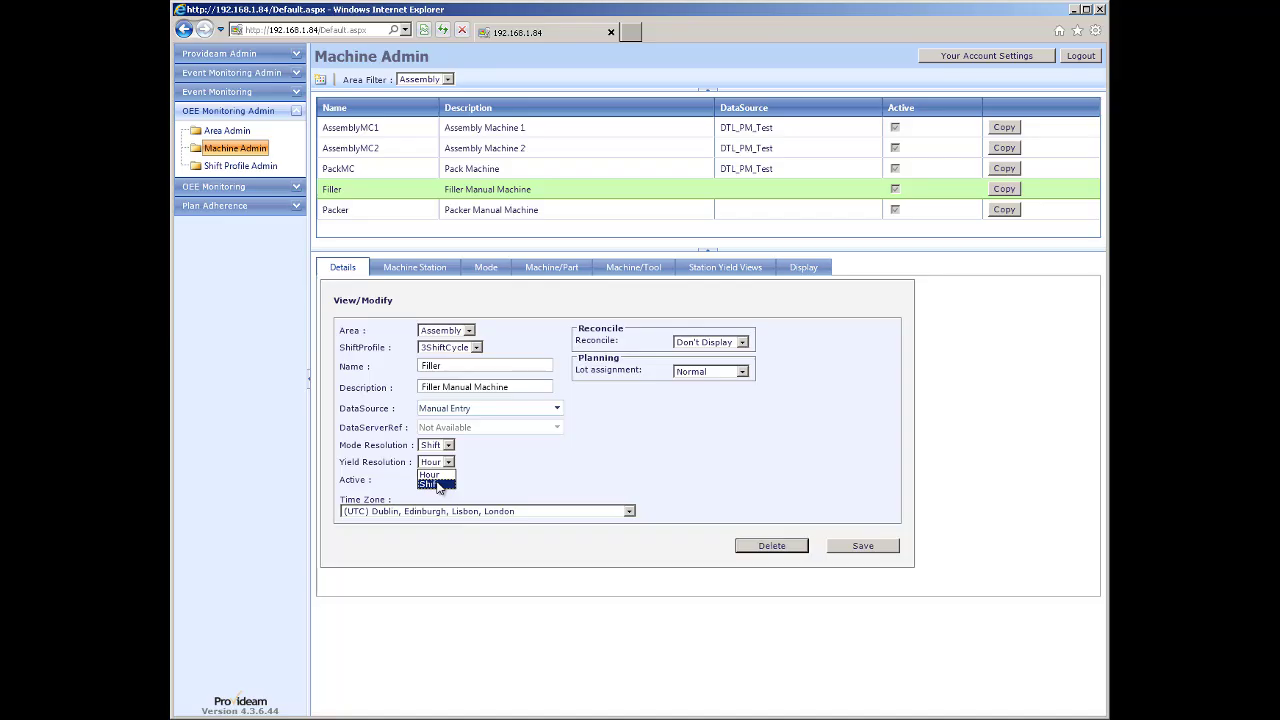
pyautogui.click(437, 485)
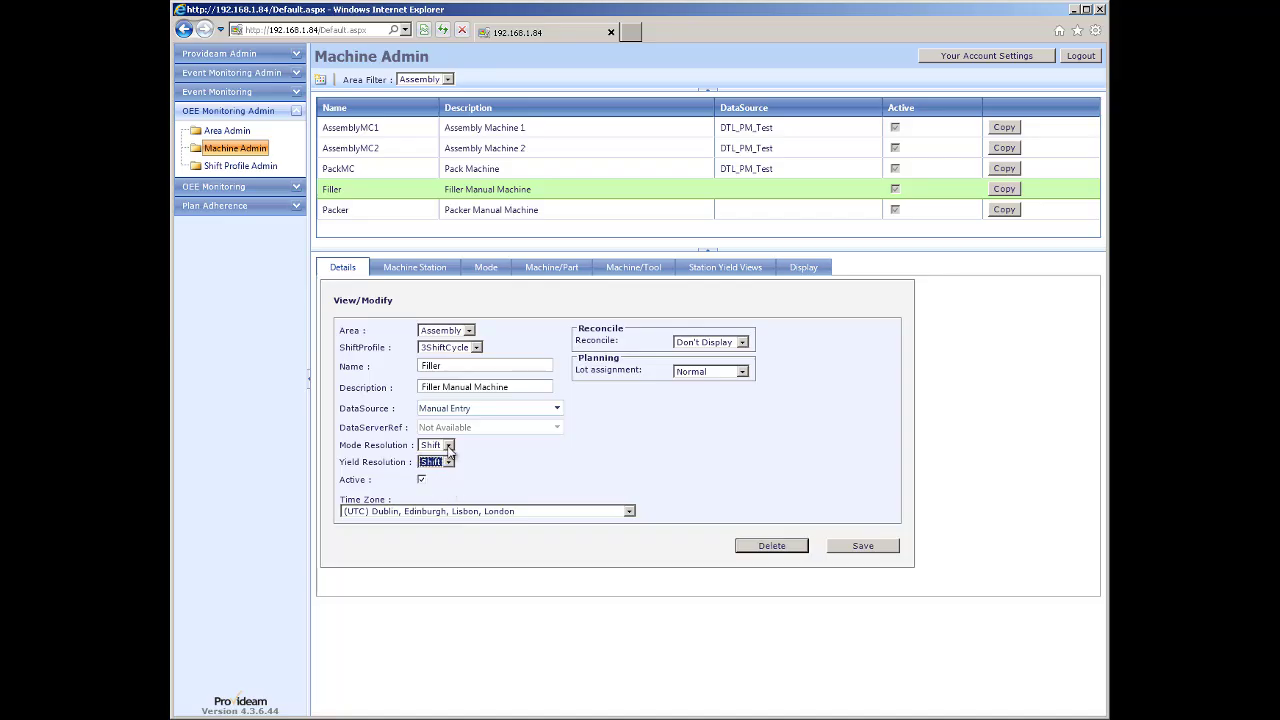
pyautogui.click(449, 447)
pyautogui.click(433, 459)
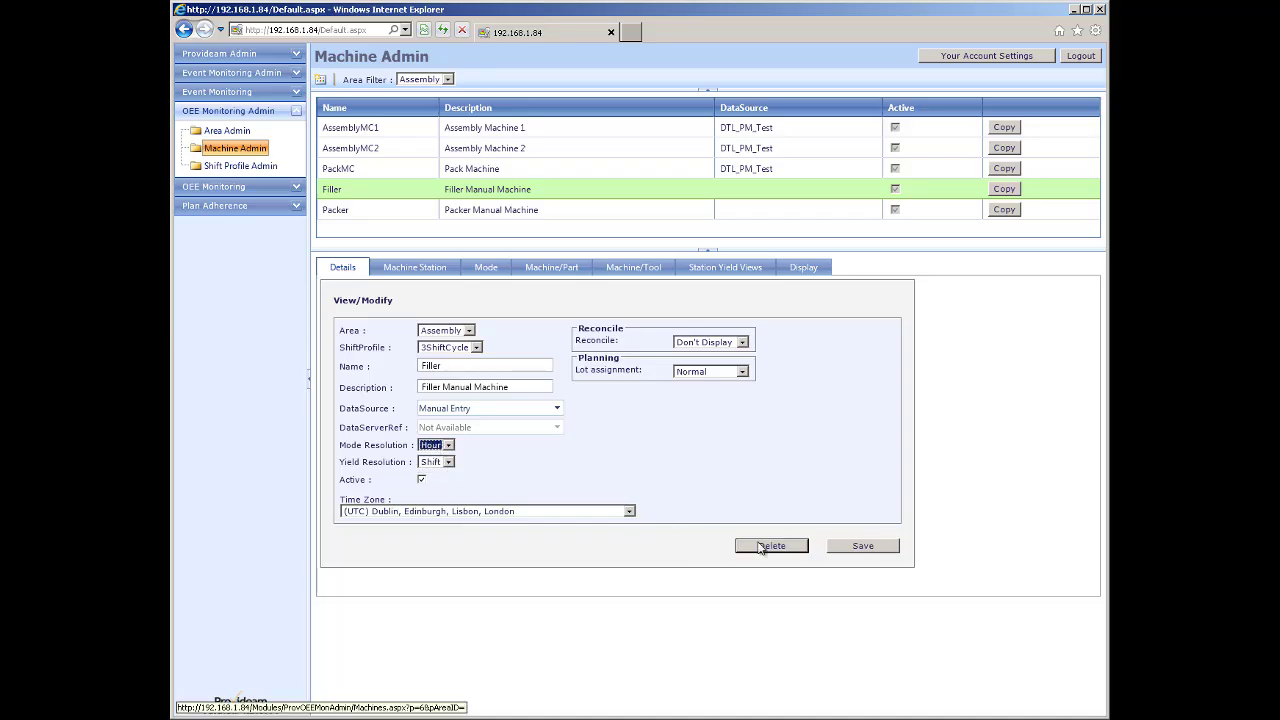
pyautogui.click(863, 549)
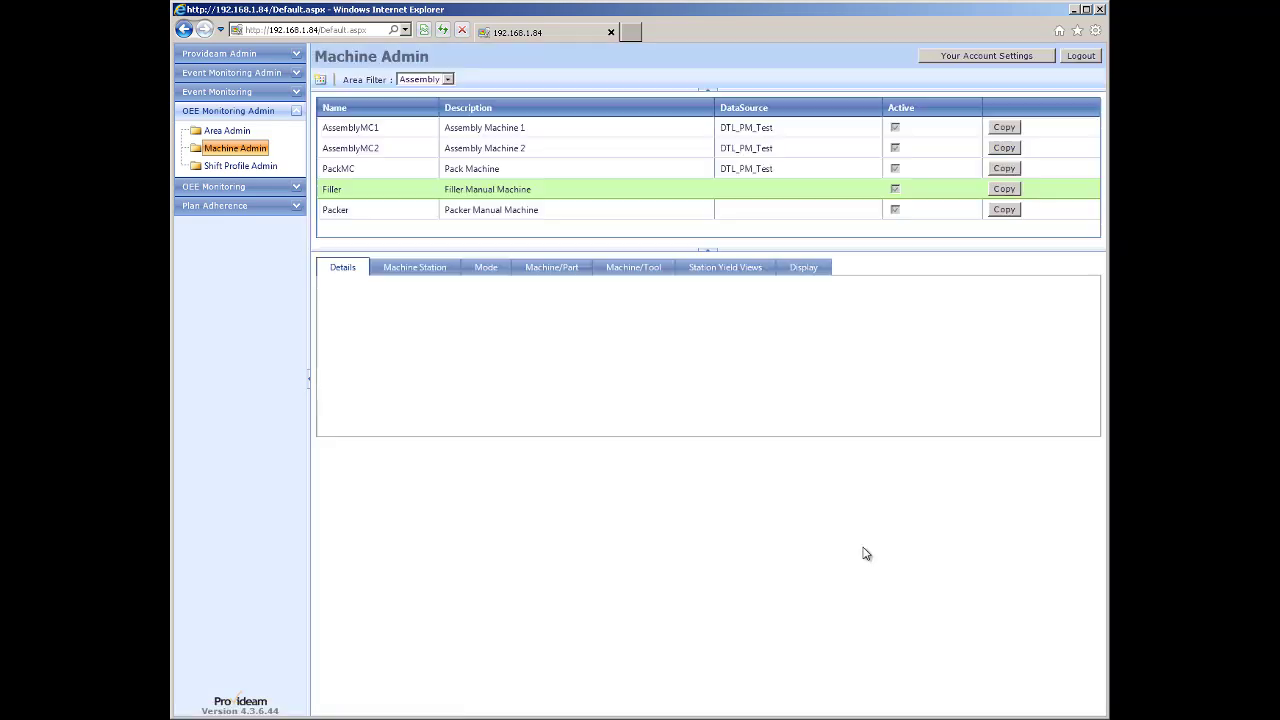
# Deactivate the Filler's CapsStuckInHopper machine station and save.
pyautogui.click(410, 270)
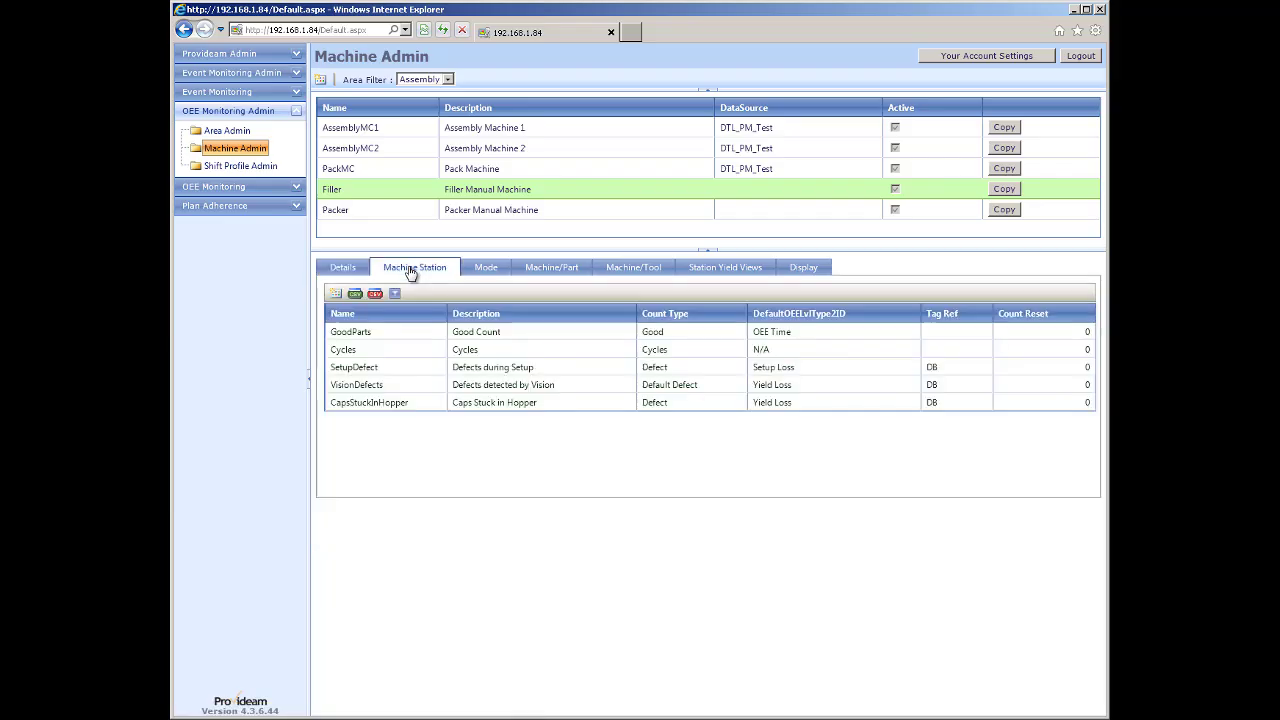
pyautogui.doubleClick(375, 403)
pyautogui.click(457, 442)
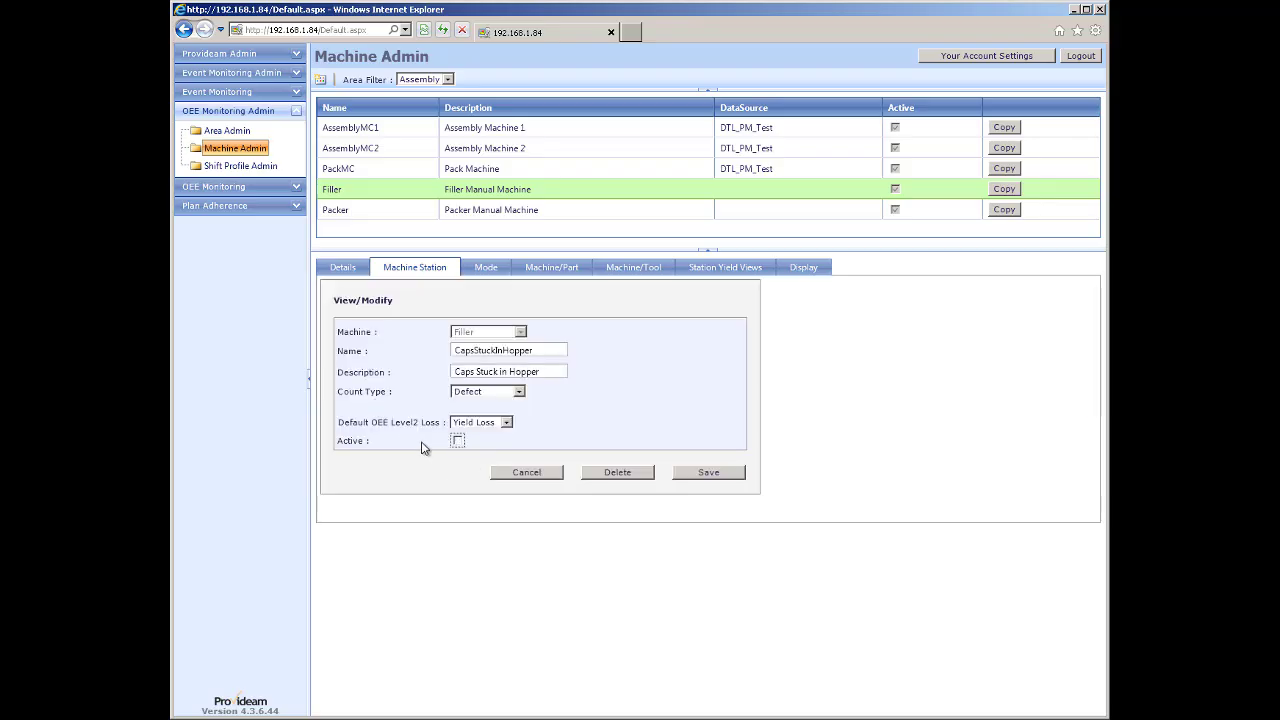
pyautogui.click(705, 473)
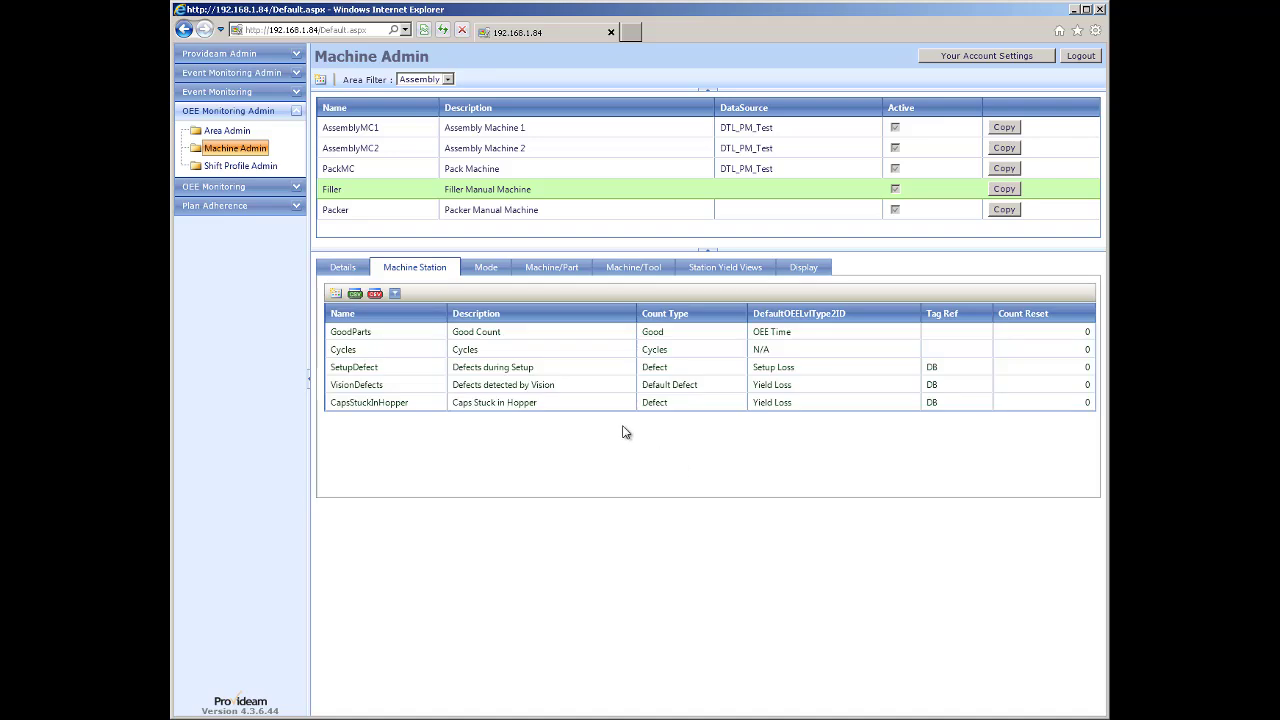
# Deactivate the Filler's mode 35 ElecFault, then go to OEE Manual Entry.
pyautogui.click(486, 270)
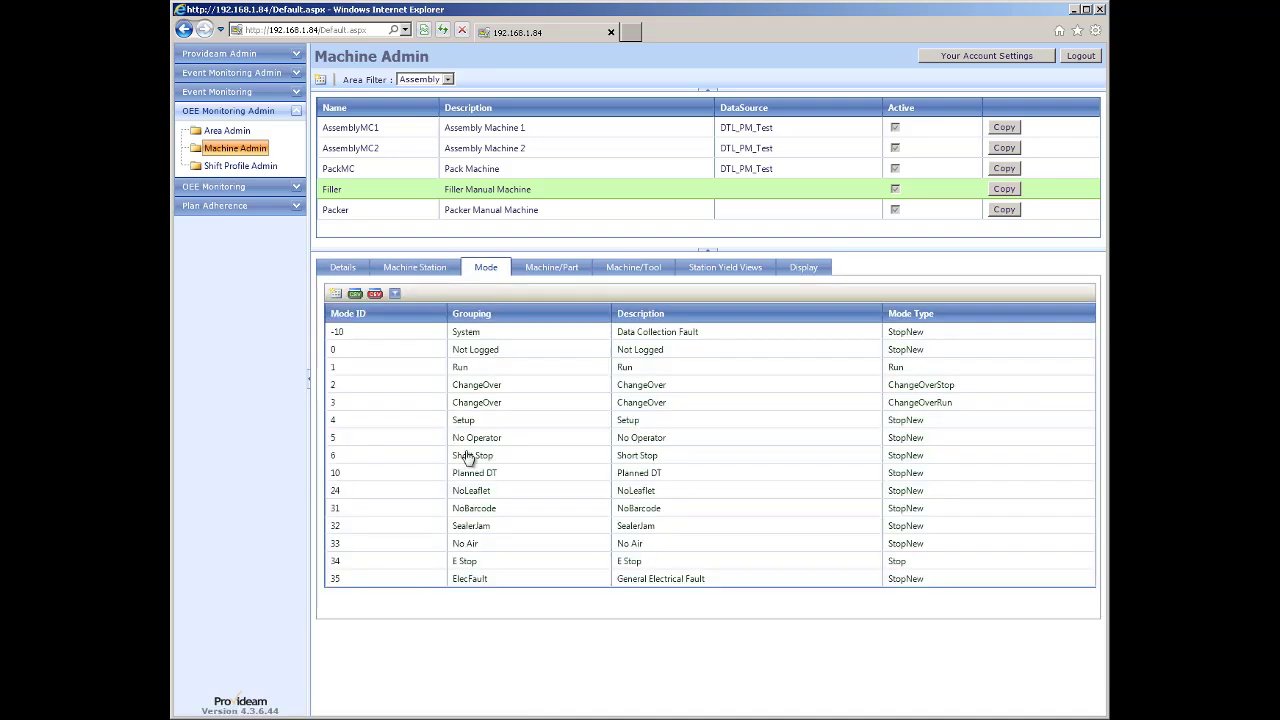
pyautogui.click(412, 580)
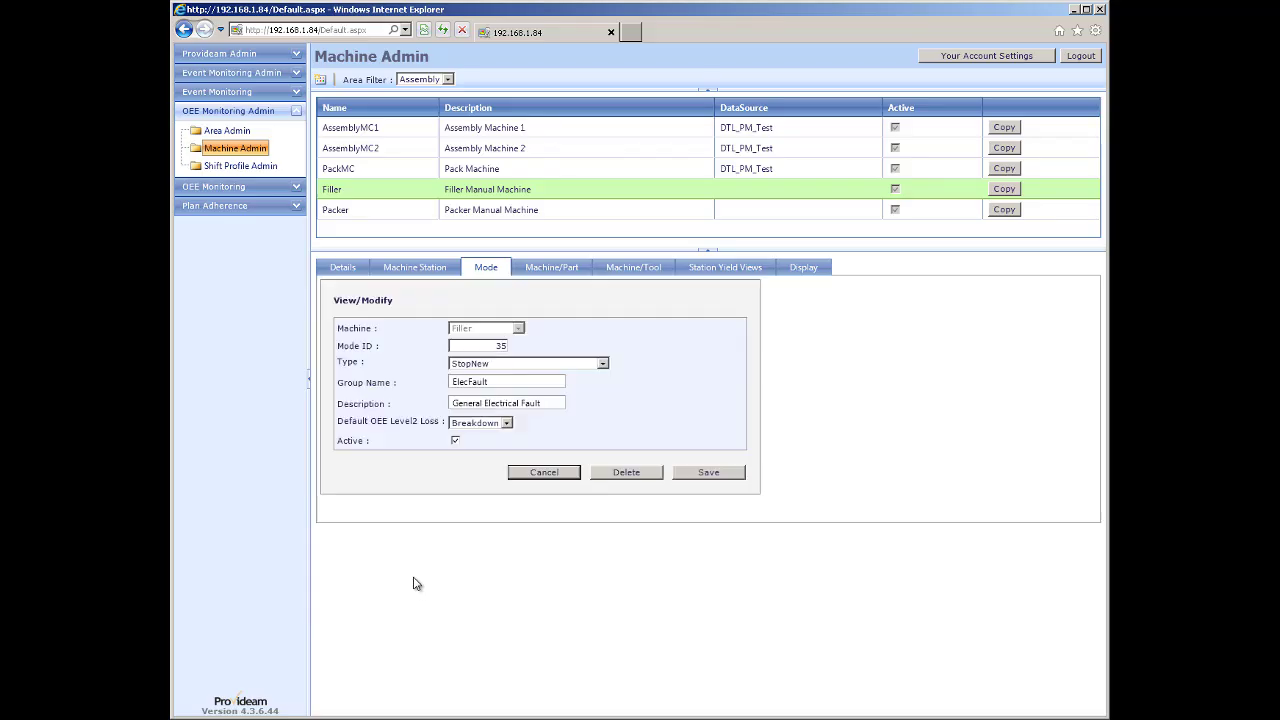
pyautogui.click(455, 441)
pyautogui.click(705, 476)
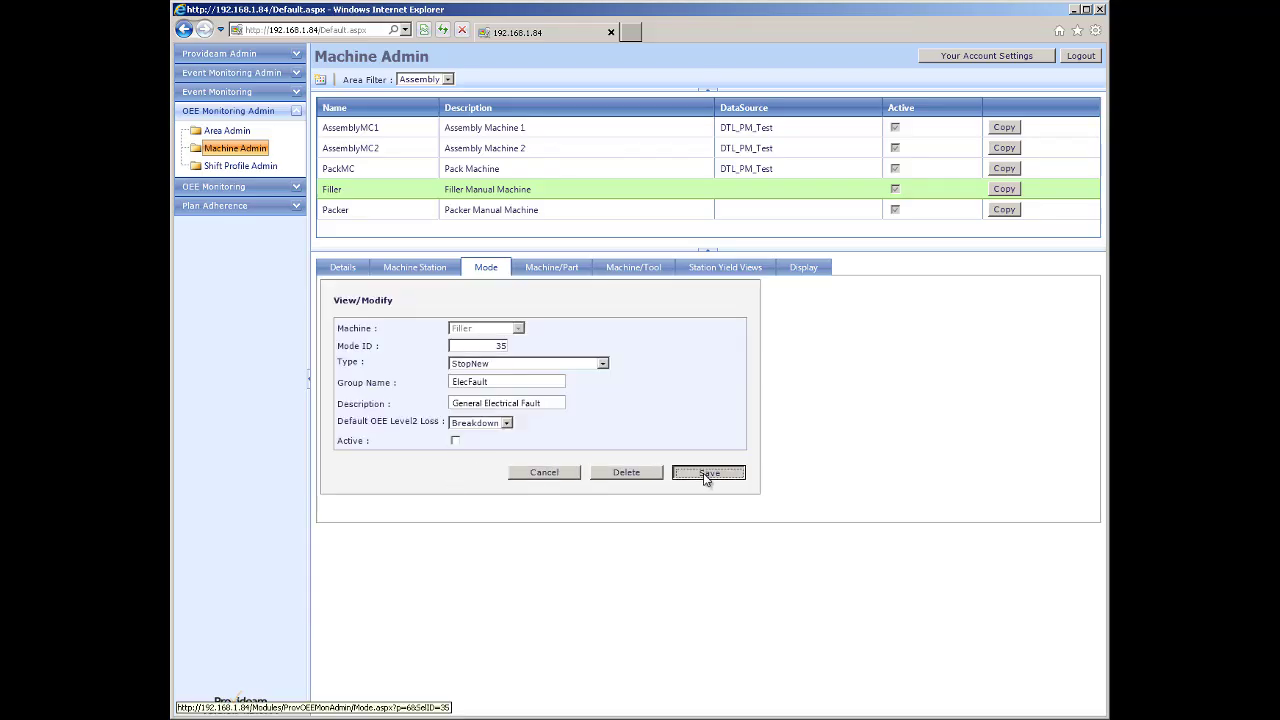
pyautogui.click(216, 187)
pyautogui.click(221, 190)
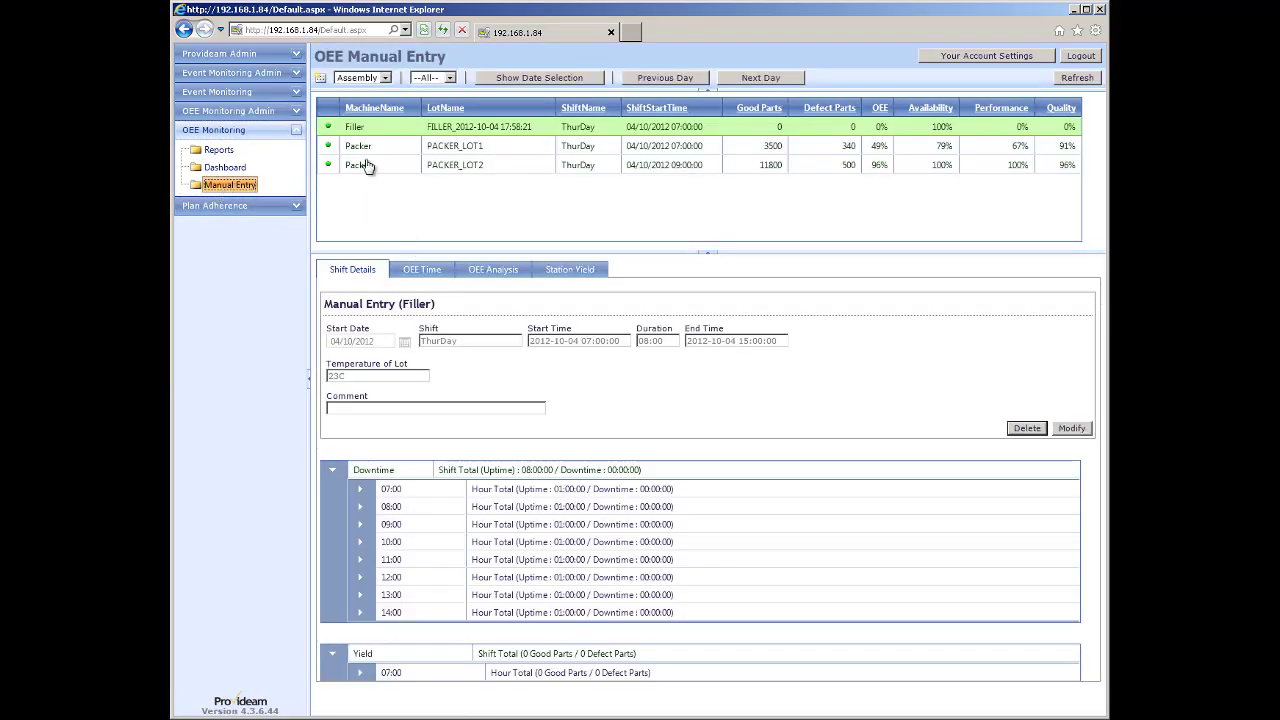
# Start a 07:00 yield record for the Filler shift and list its available yield stations.
pyautogui.click(370, 129)
pyautogui.click(362, 673)
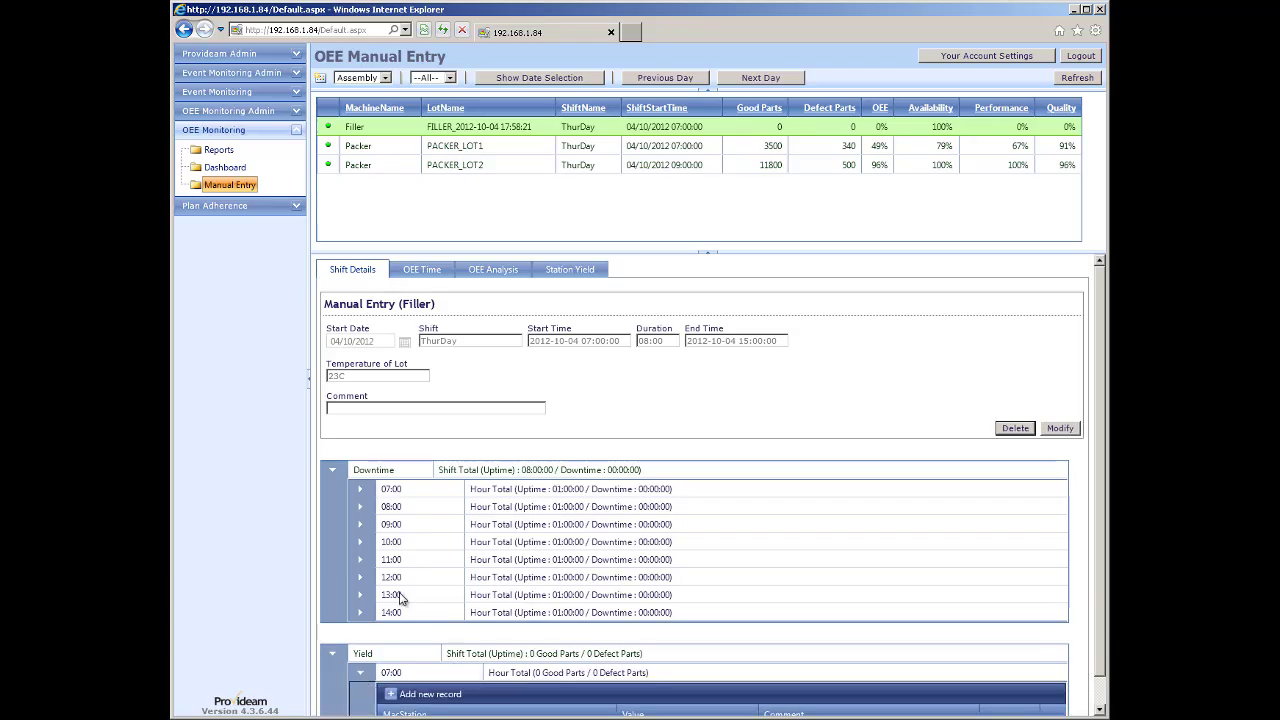
pyautogui.scroll(-1, 398, 596)
pyautogui.click(391, 663)
pyautogui.scroll(-1, 434, 629)
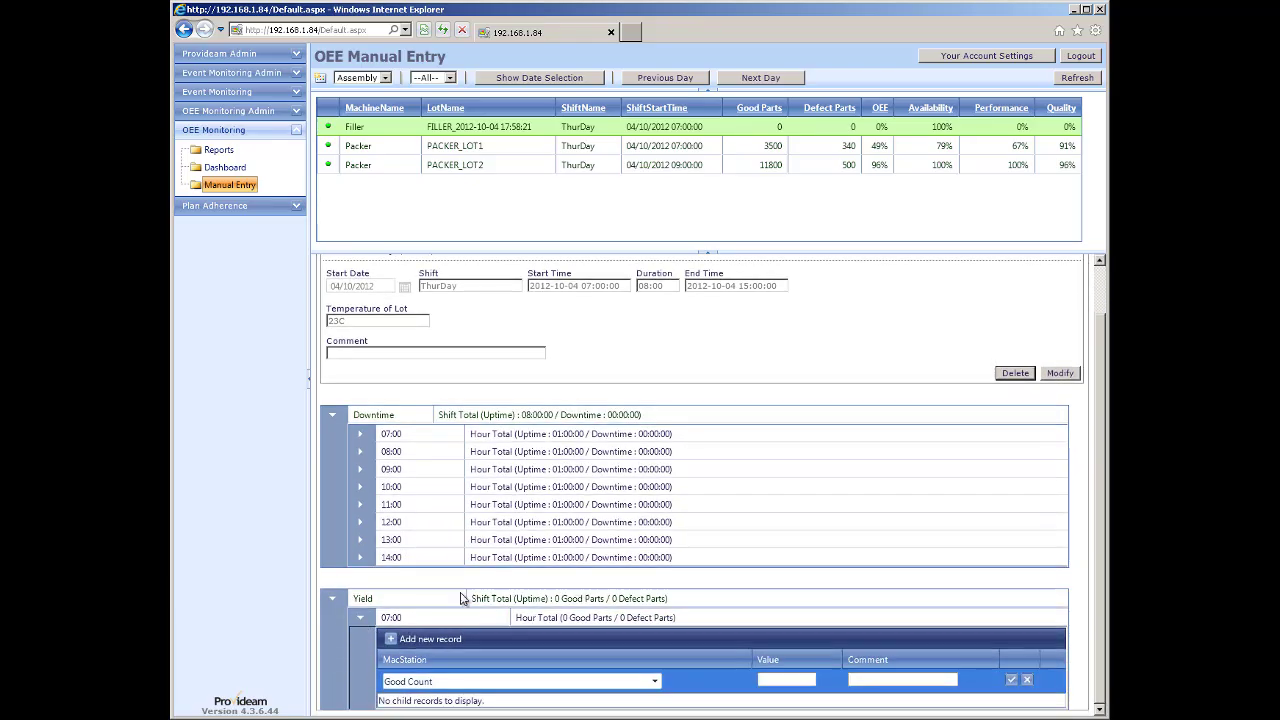
pyautogui.click(335, 416)
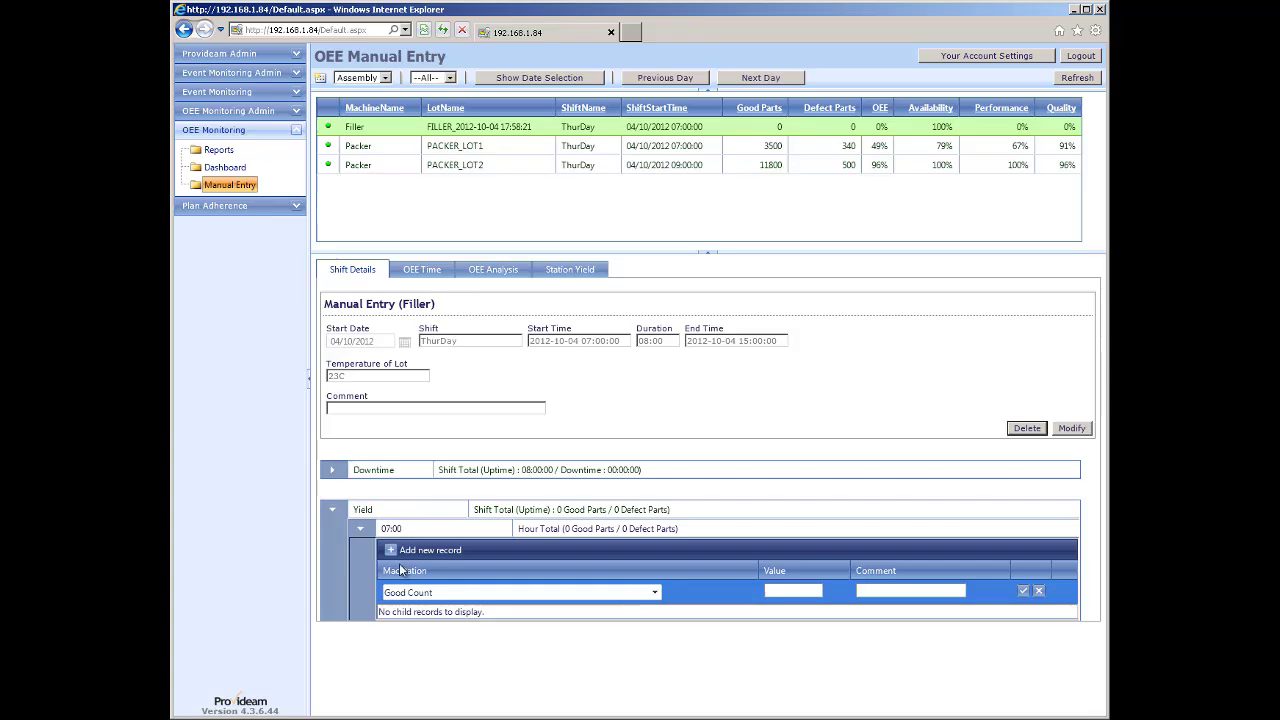
pyautogui.click(654, 593)
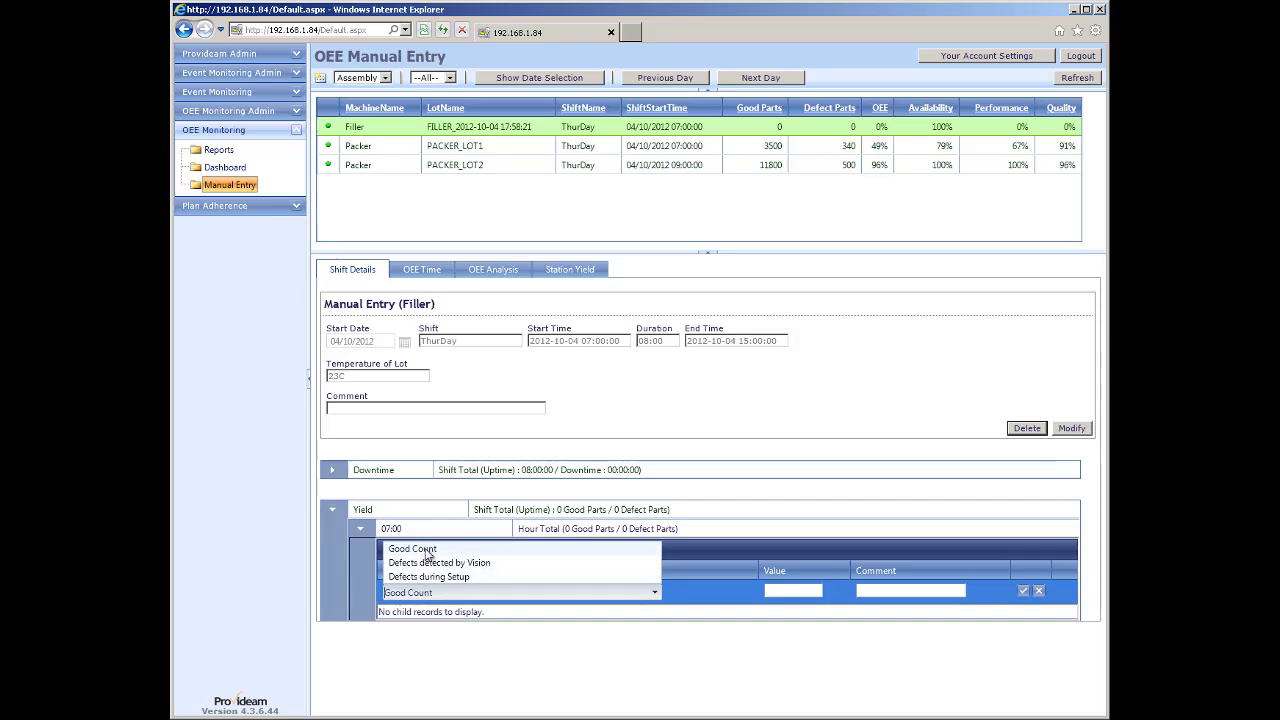
# Start a 07:00 downtime record, browse the downtime modes, and close it without saving.
pyautogui.click(332, 469)
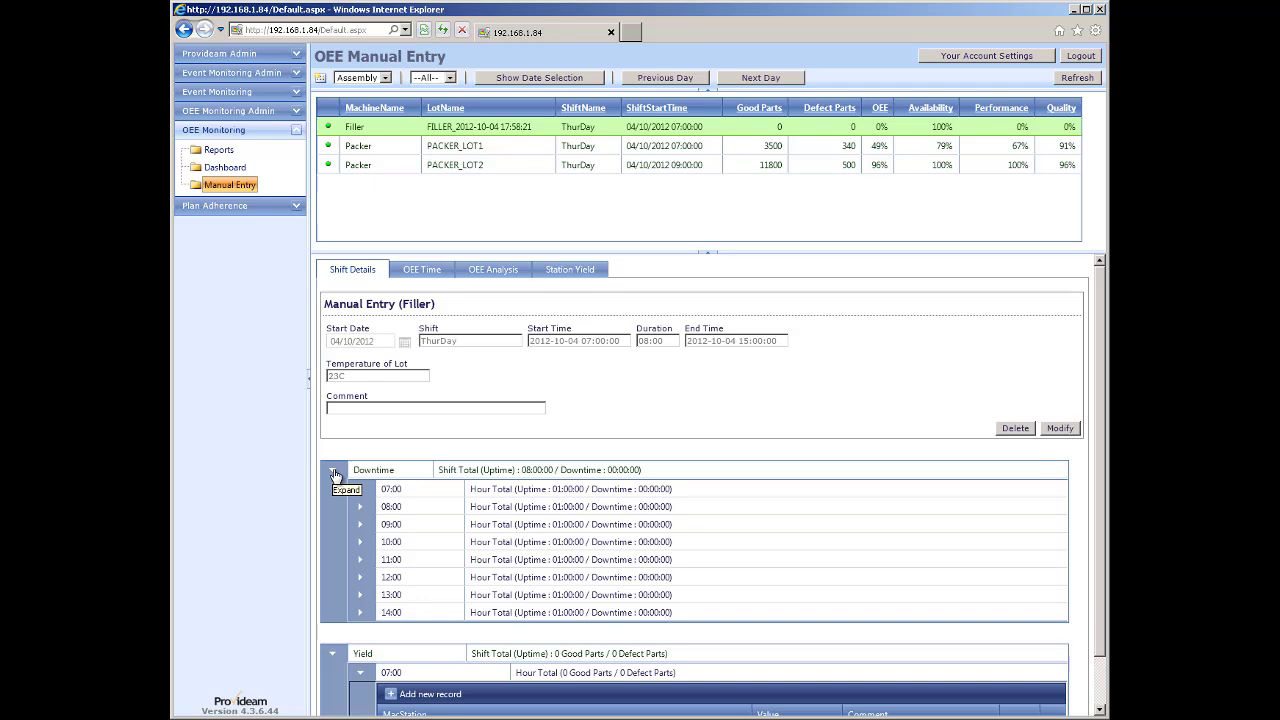
pyautogui.click(361, 490)
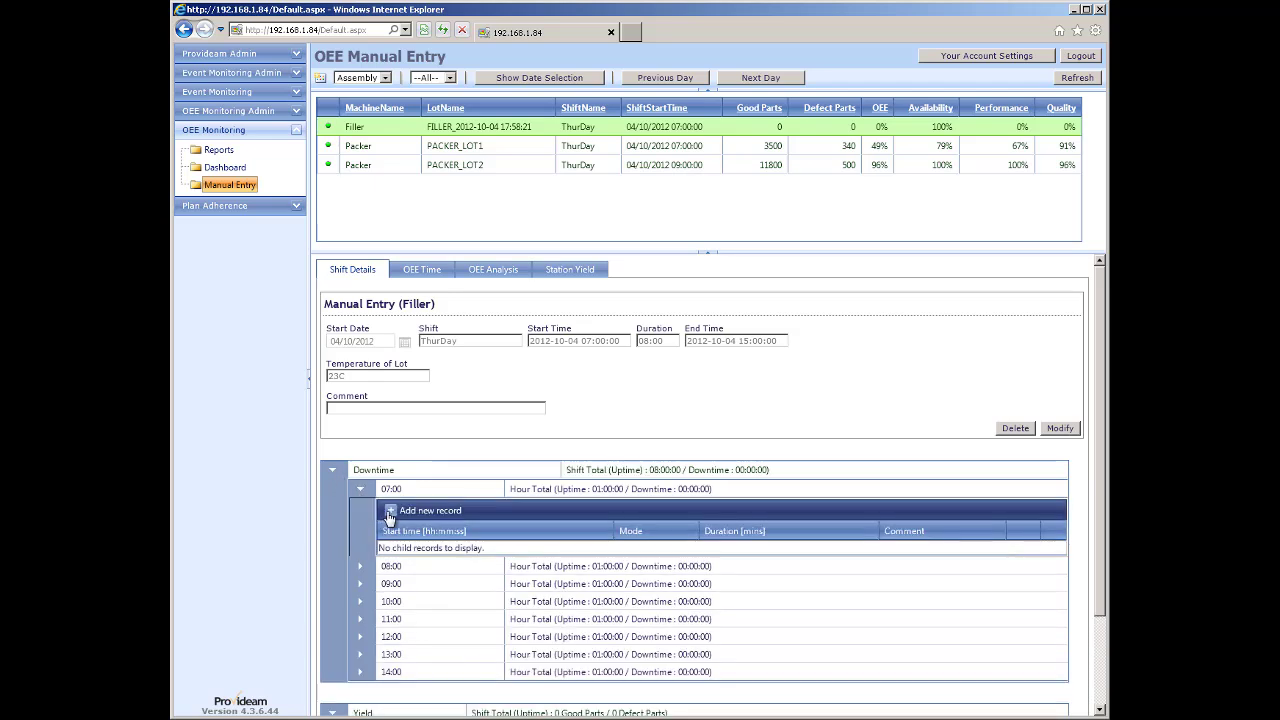
pyautogui.click(391, 512)
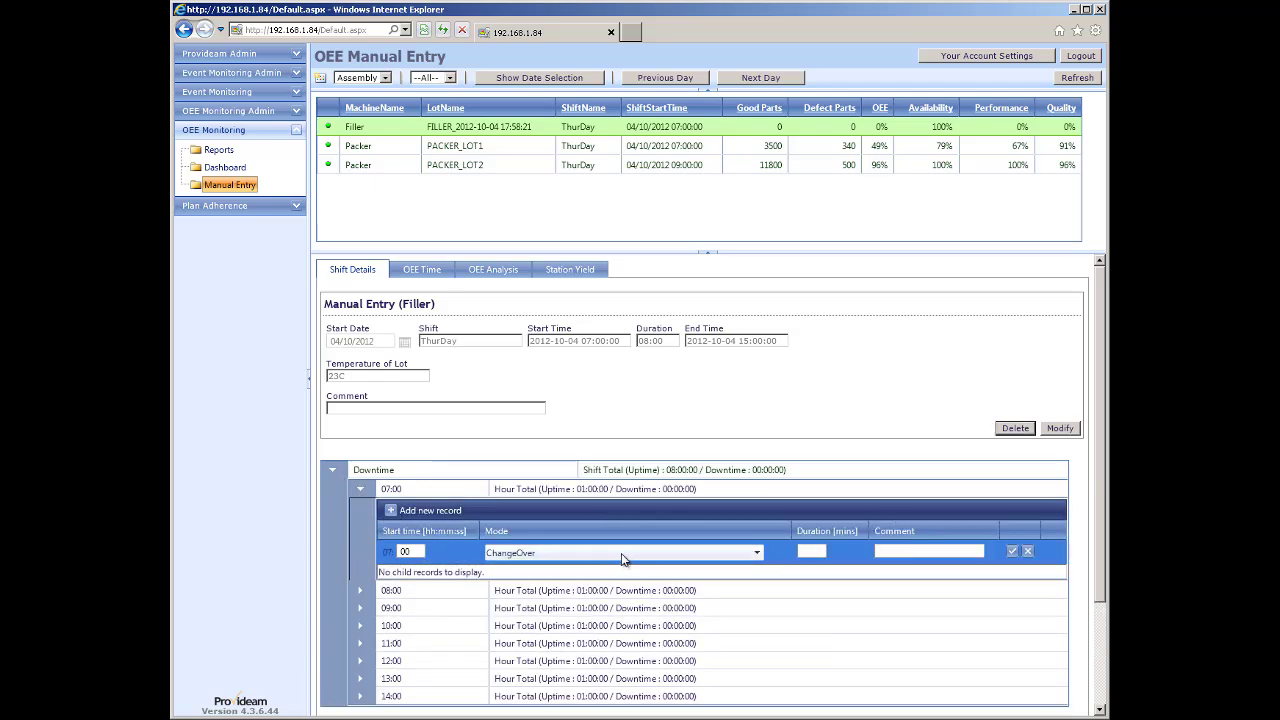
pyautogui.click(748, 555)
pyautogui.scroll(-2, 668, 570)
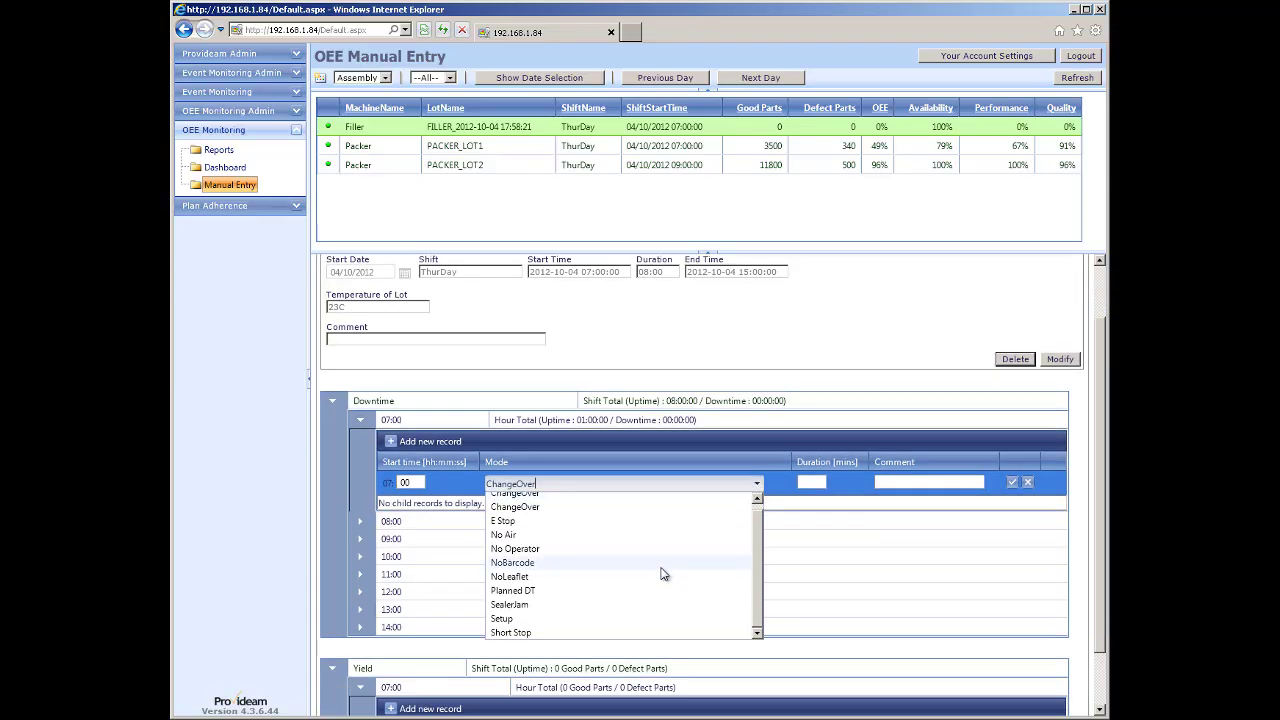
pyautogui.scroll(2, 560, 590)
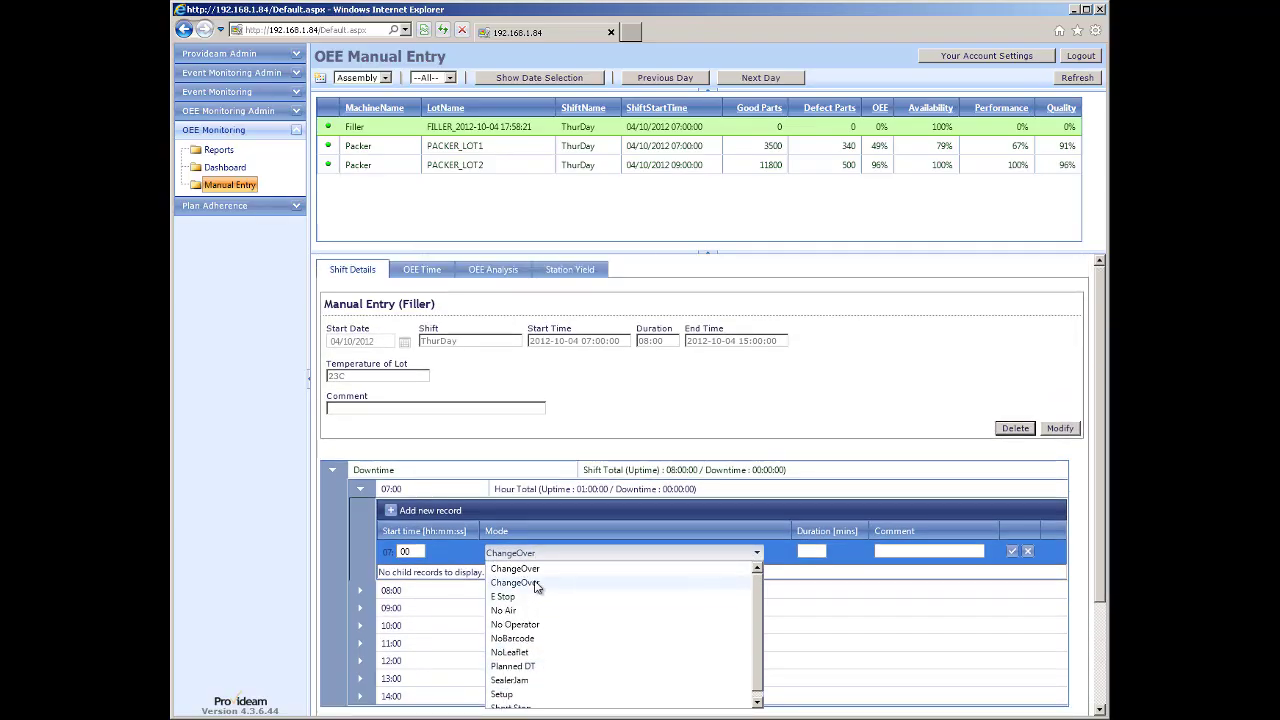
pyautogui.scroll(-3, 536, 586)
pyautogui.scroll(3, 536, 560)
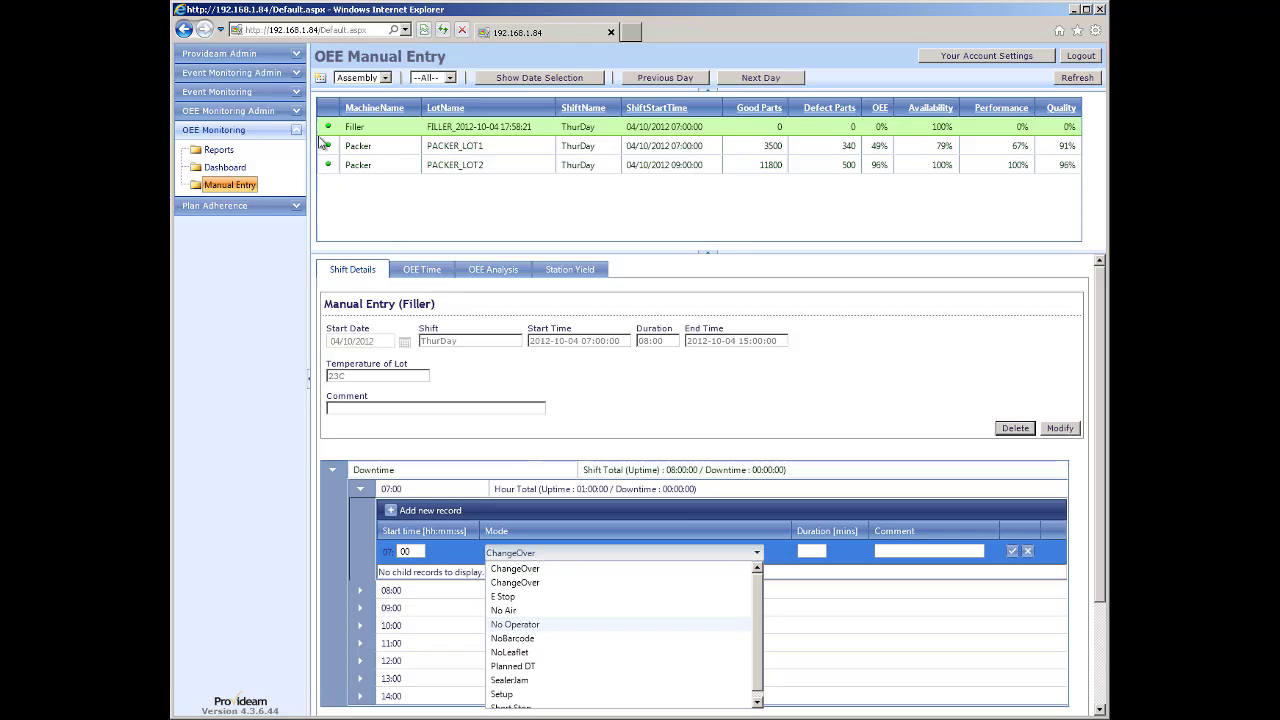
pyautogui.click(357, 130)
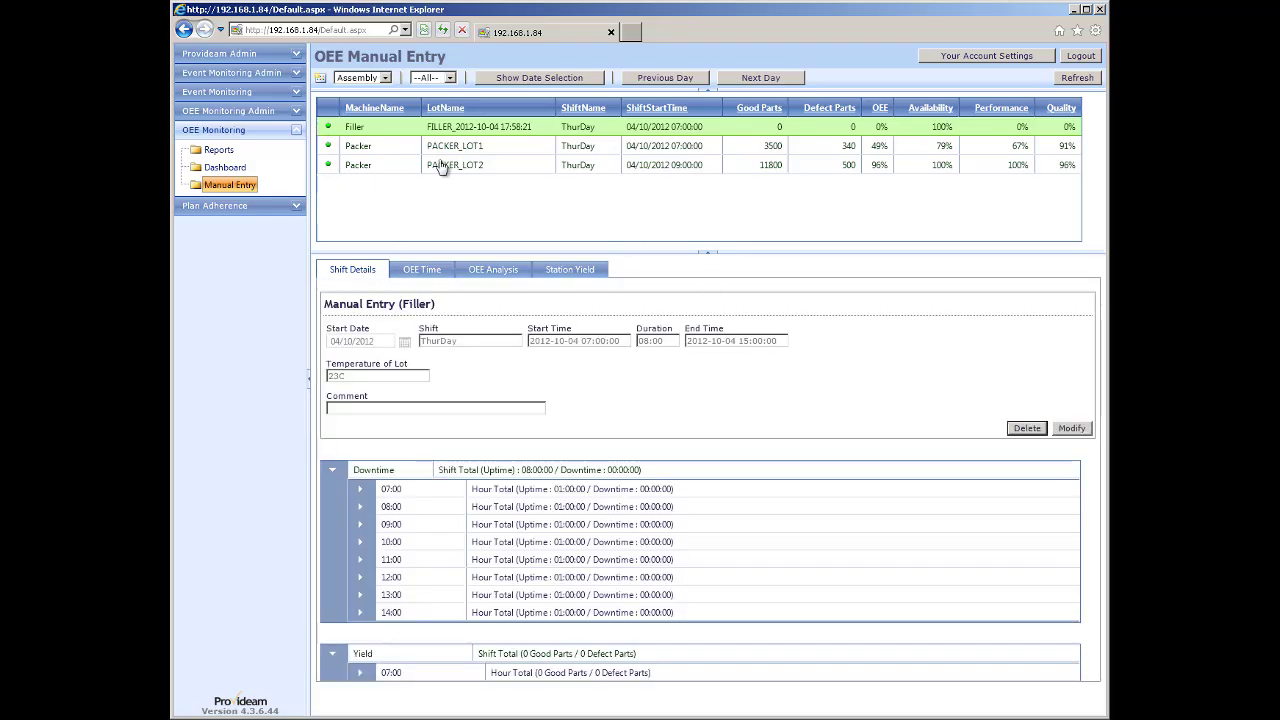
# Add a Filler ThurEve shift (15:00–23:00) with lot temperature 46.
pyautogui.click(320, 80)
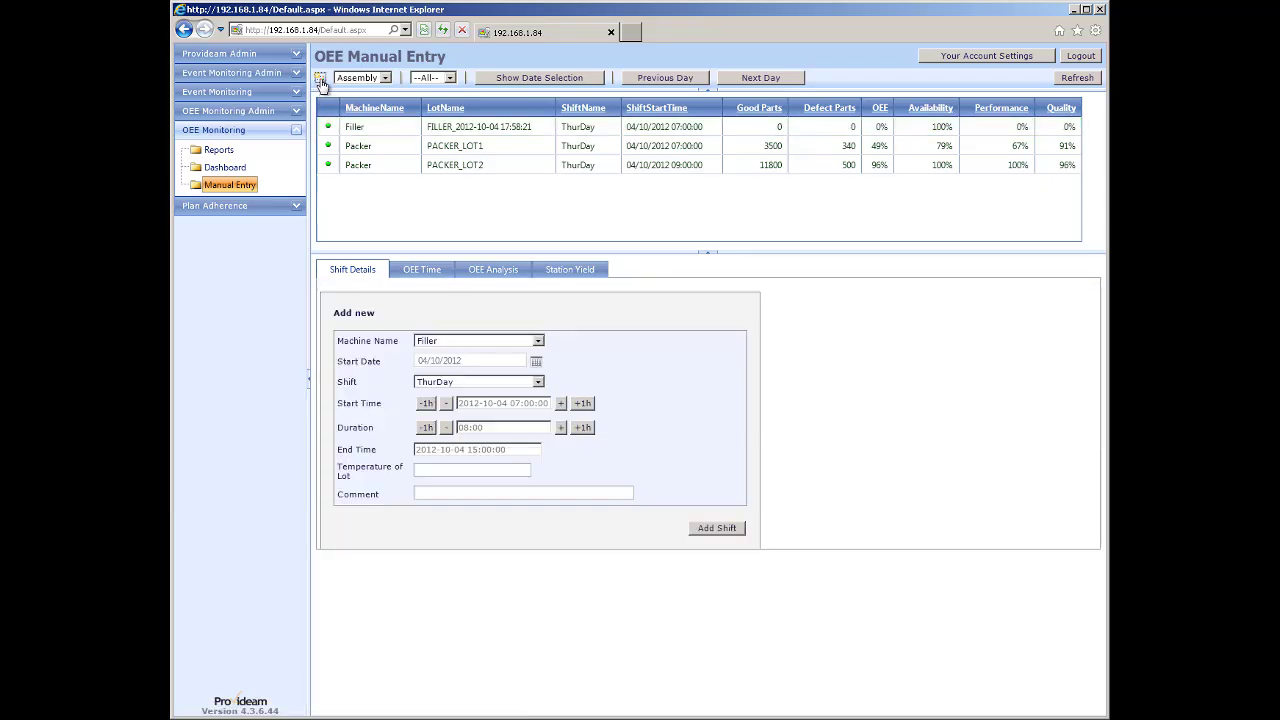
pyautogui.click(538, 382)
pyautogui.click(460, 411)
pyautogui.write('6')
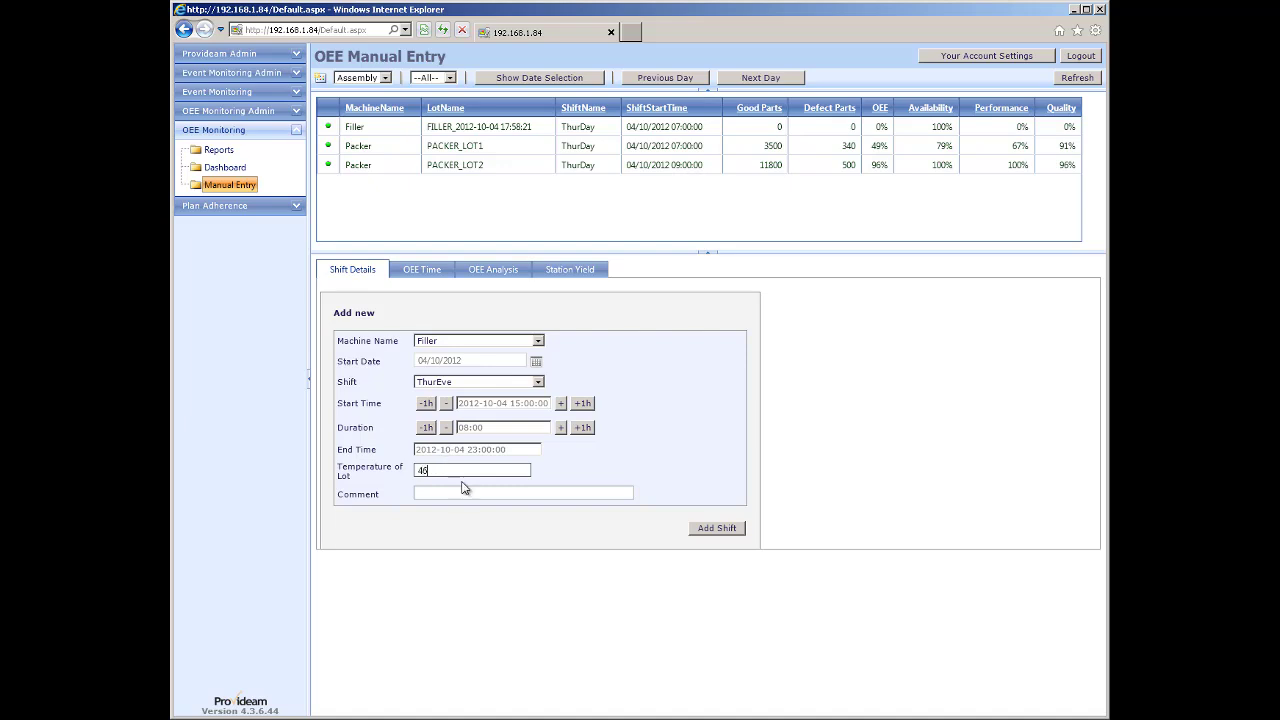
pyautogui.click(714, 530)
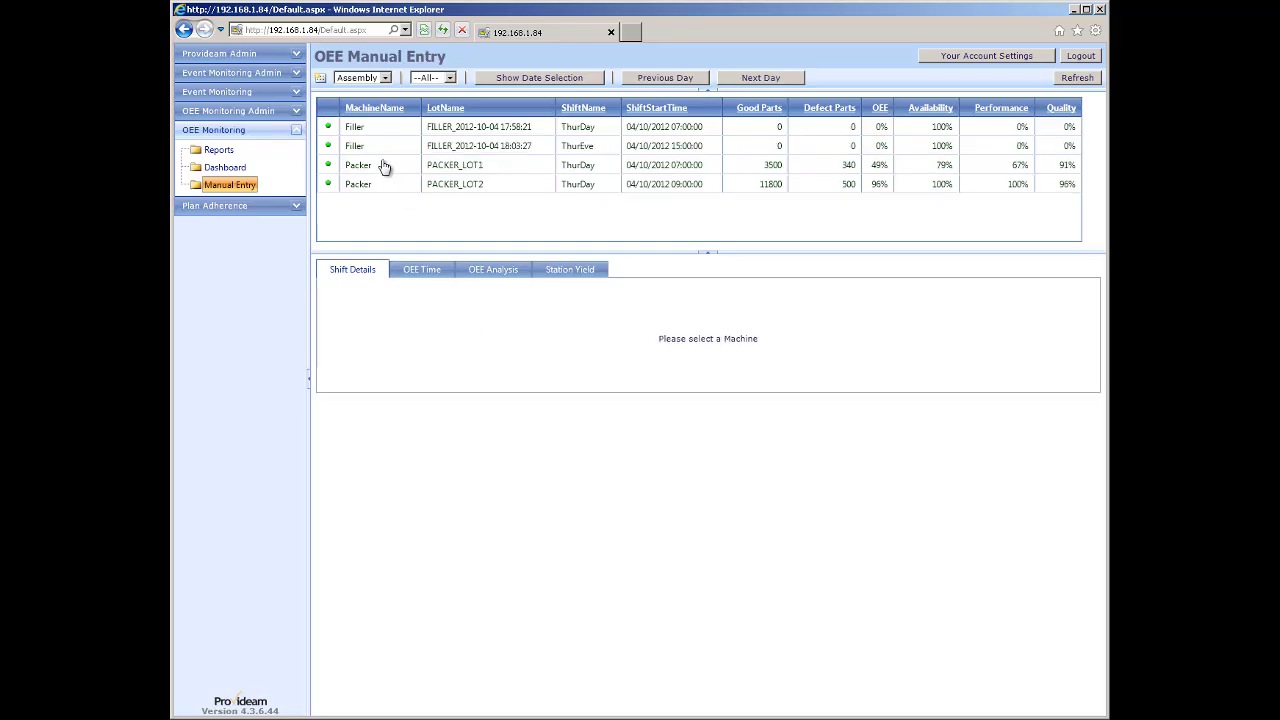
# Record a Good Count of 5000 for the new shift's 15:00 hour, then return to the dashboard.
pyautogui.click(575, 147)
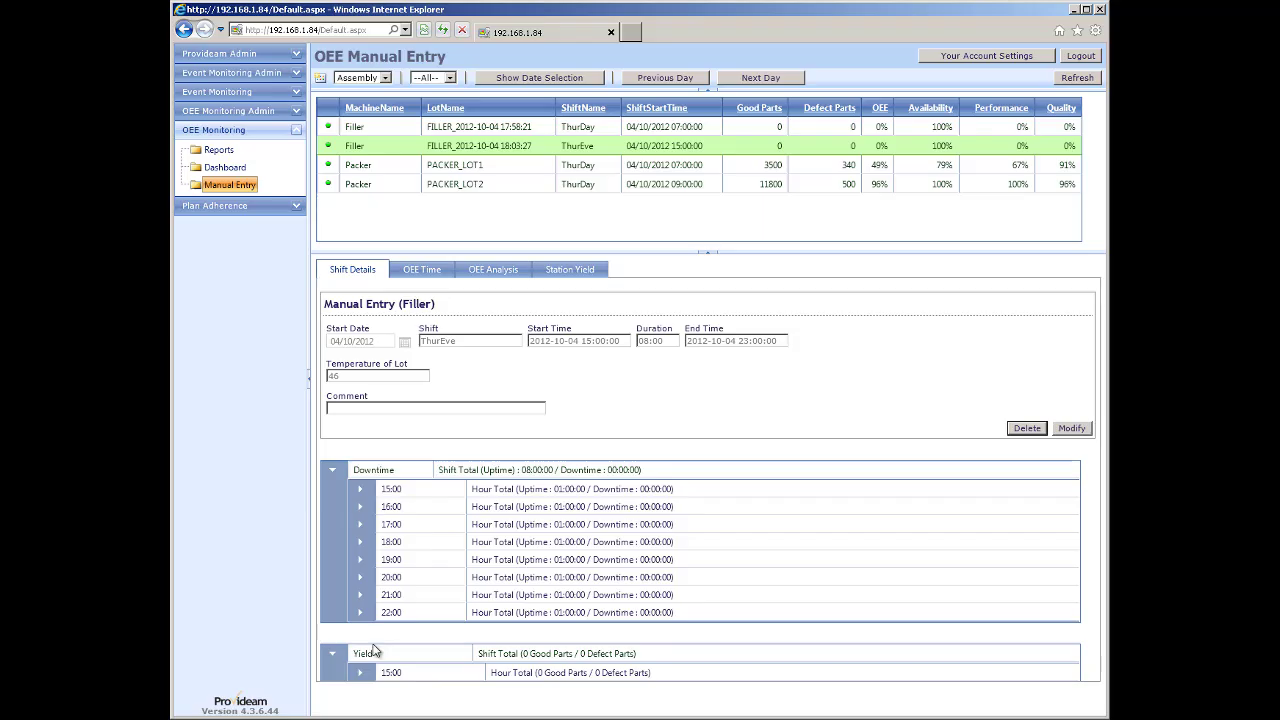
pyautogui.click(360, 672)
pyautogui.scroll(-1, 410, 658)
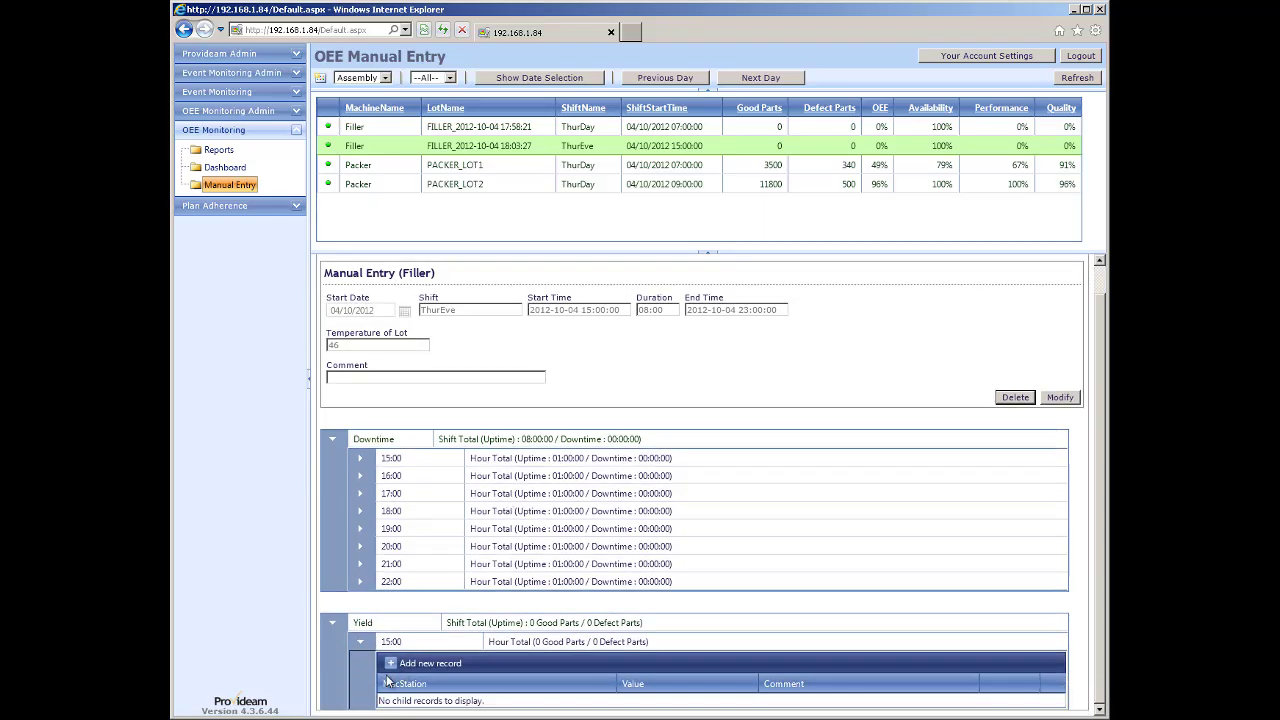
pyautogui.click(392, 663)
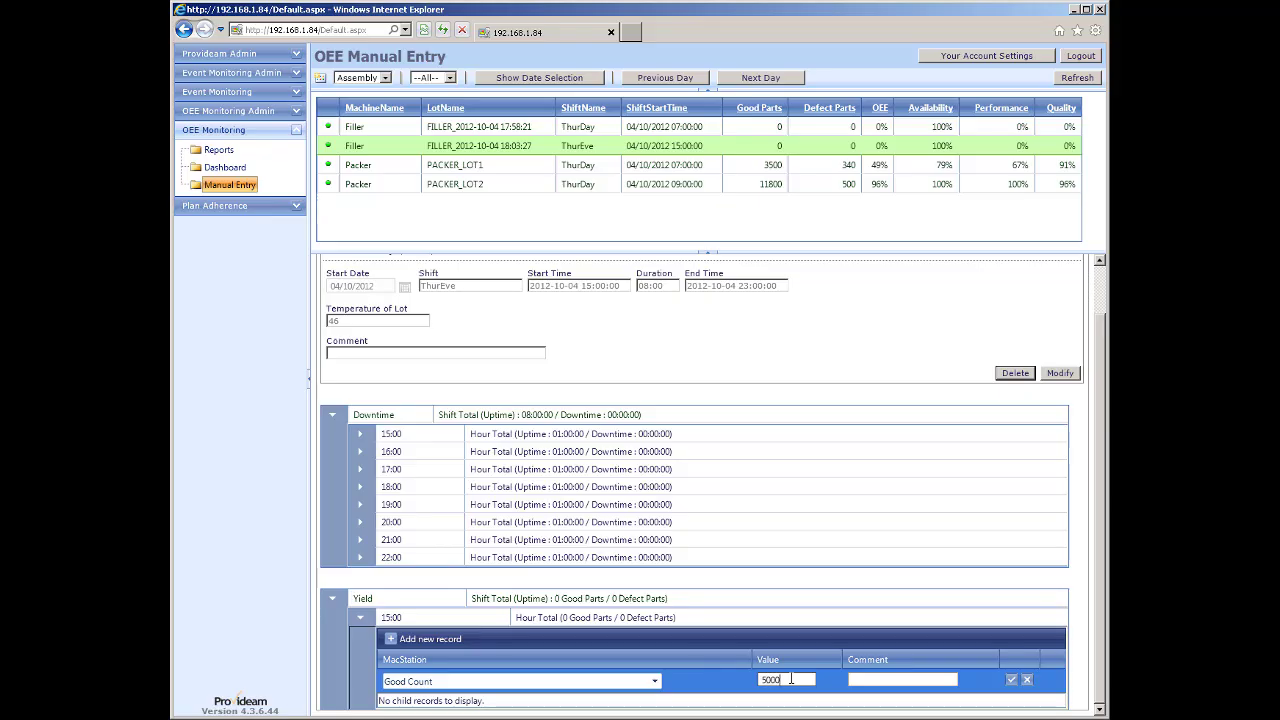
pyautogui.click(1011, 679)
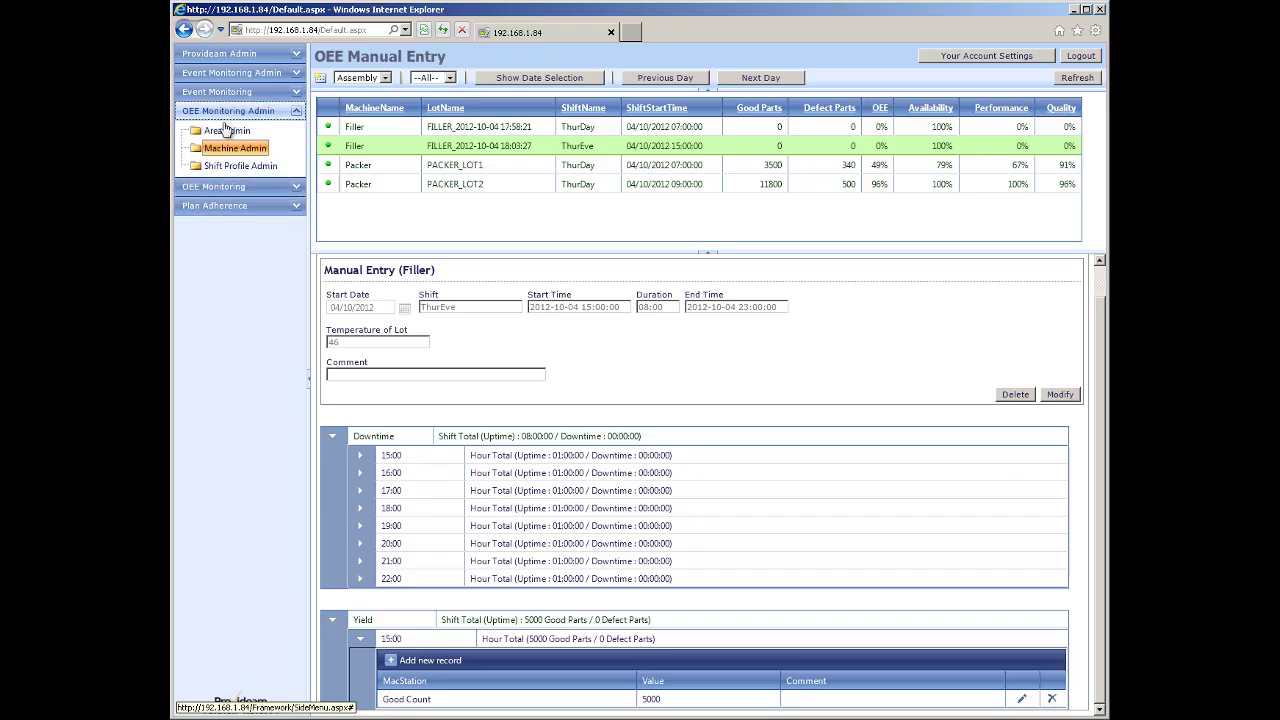
pyautogui.click(228, 188)
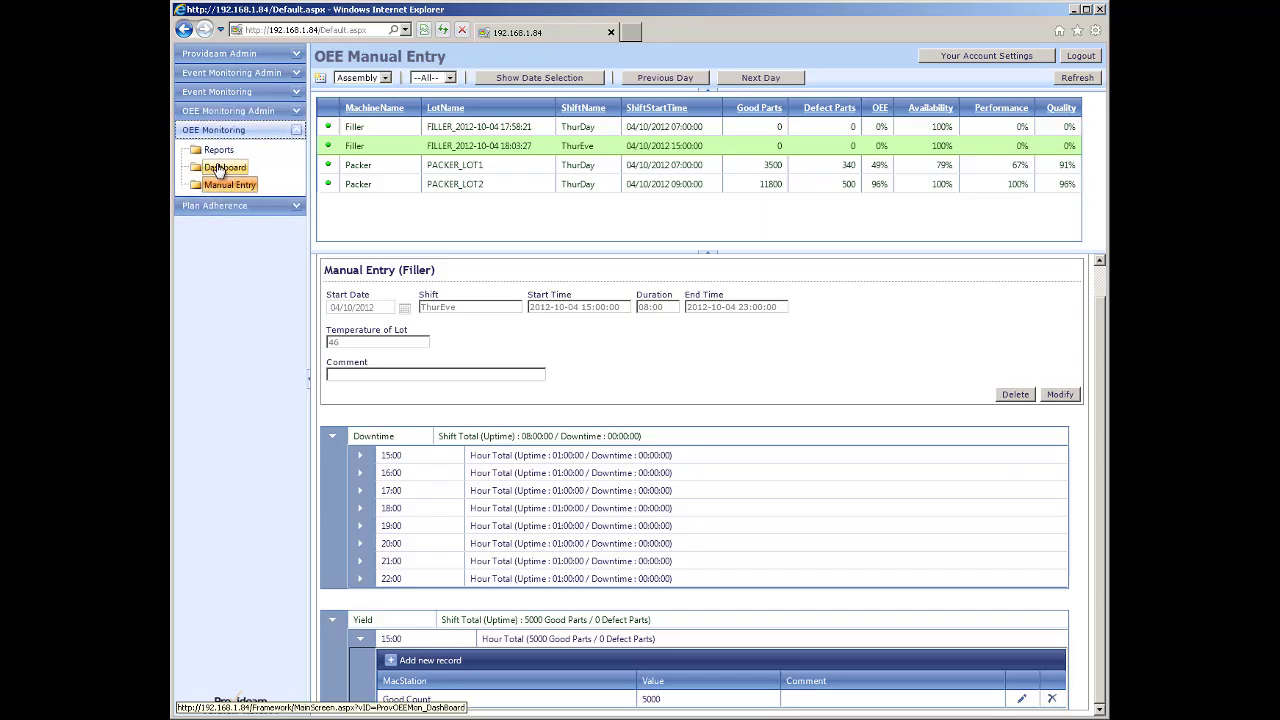
pyautogui.click(225, 167)
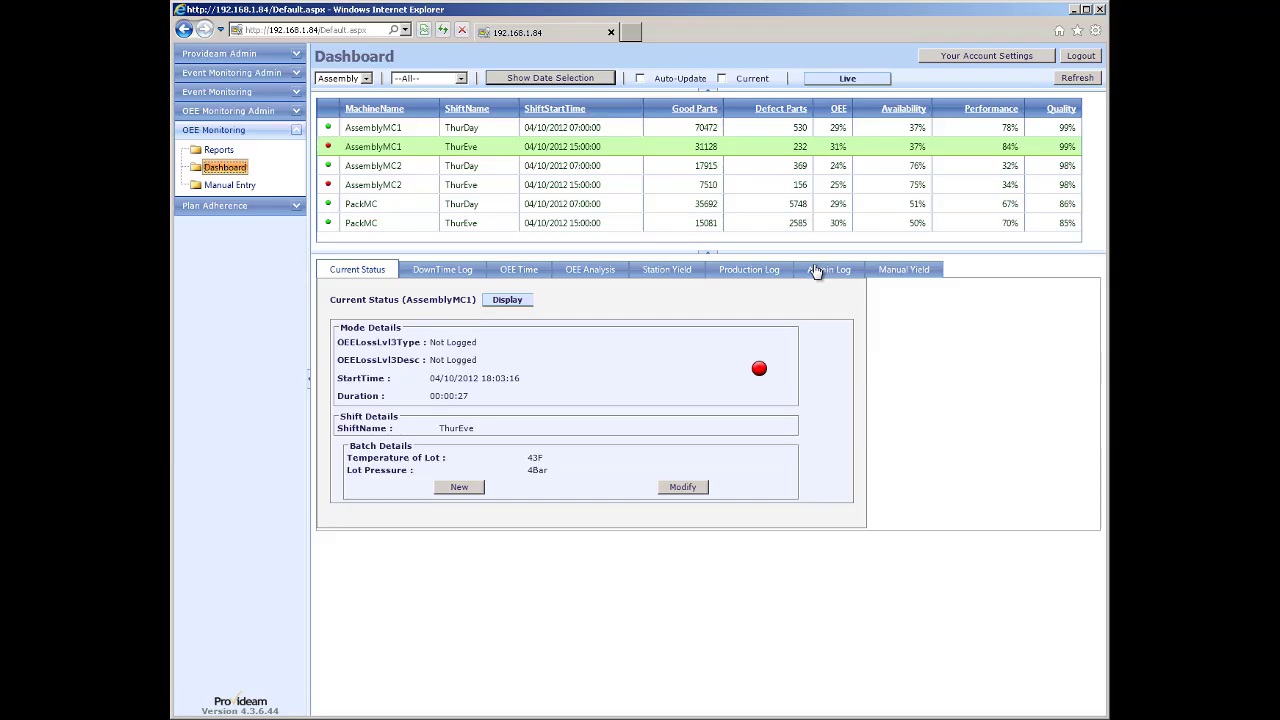
# Check AssemblyMC1's Manual Yield view, which reports manual yield entry is not enabled.
pyautogui.click(914, 274)
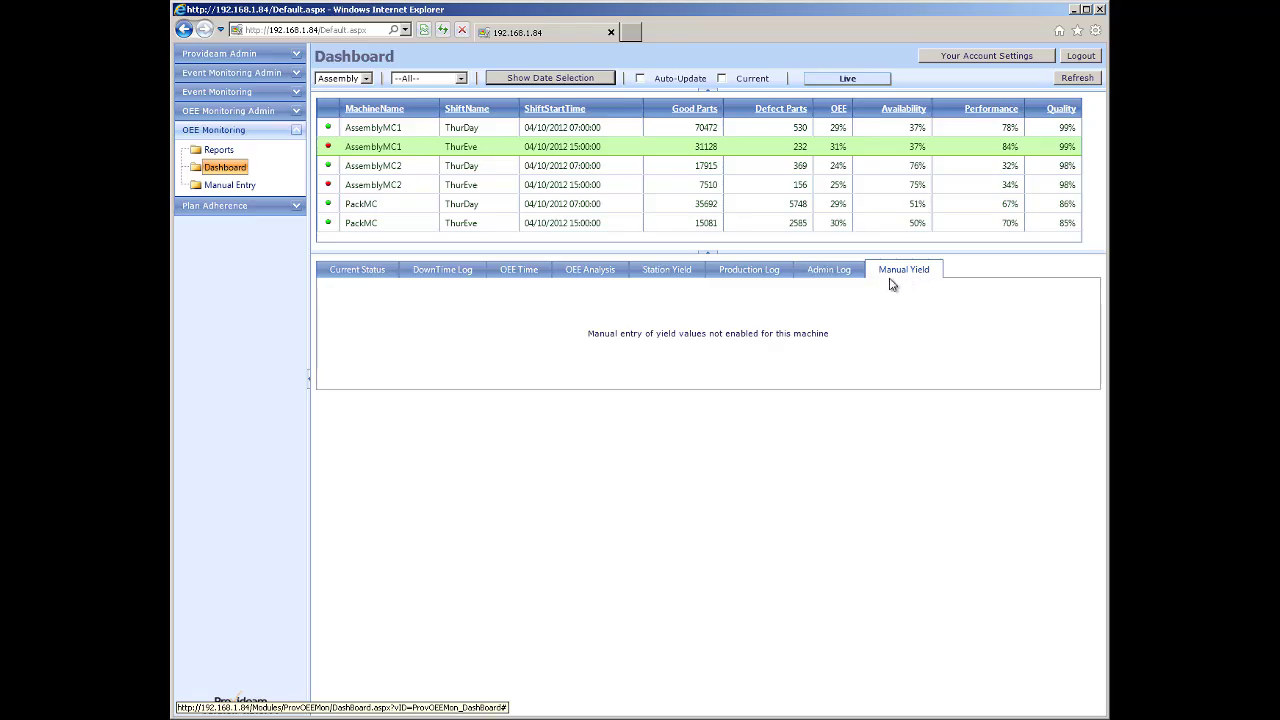
pyautogui.click(220, 112)
# List AssemblyMC1's machine stations in Machine Admin and inspect Defect_AtTester without changing it.
pyautogui.click(212, 150)
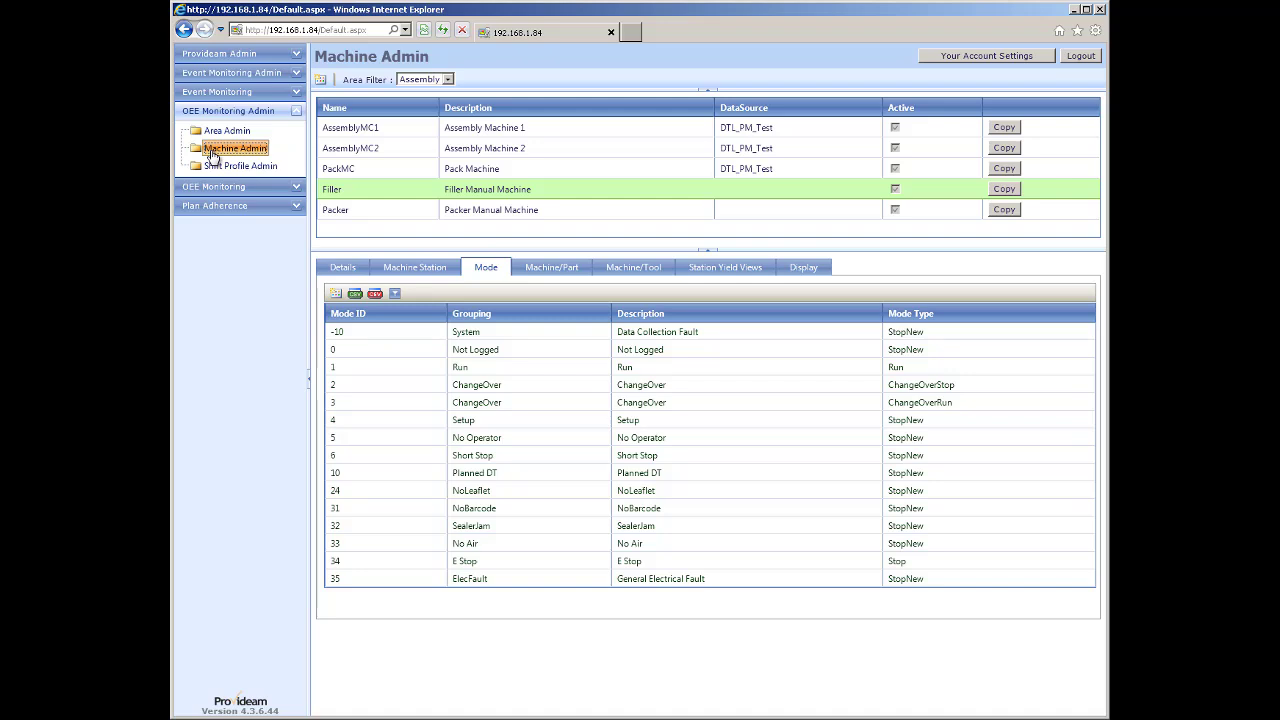
pyautogui.click(366, 129)
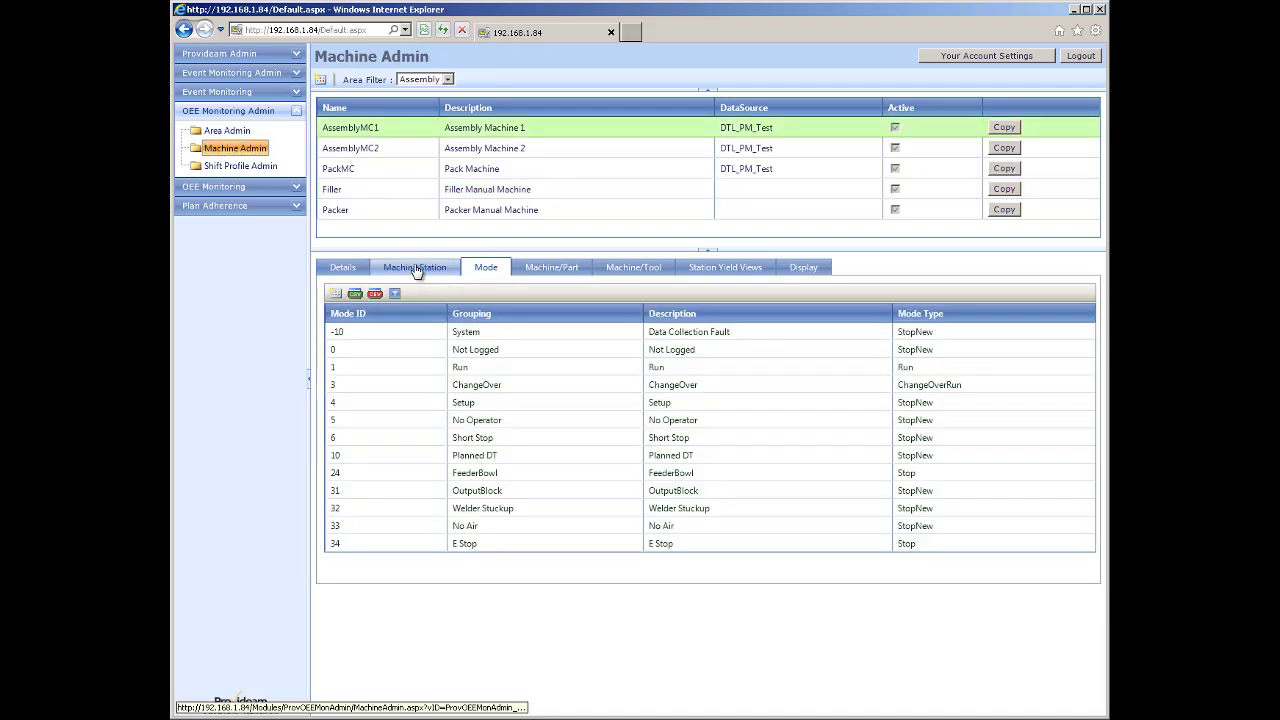
pyautogui.click(415, 270)
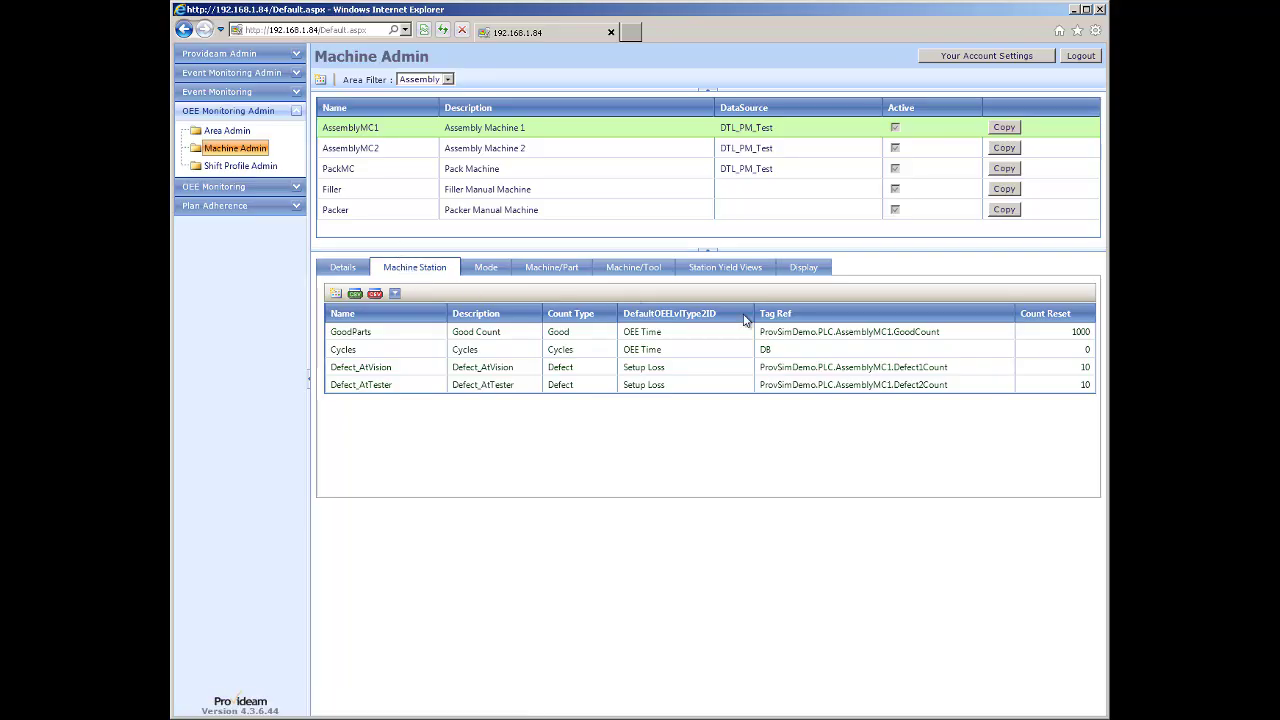
pyautogui.click(367, 387)
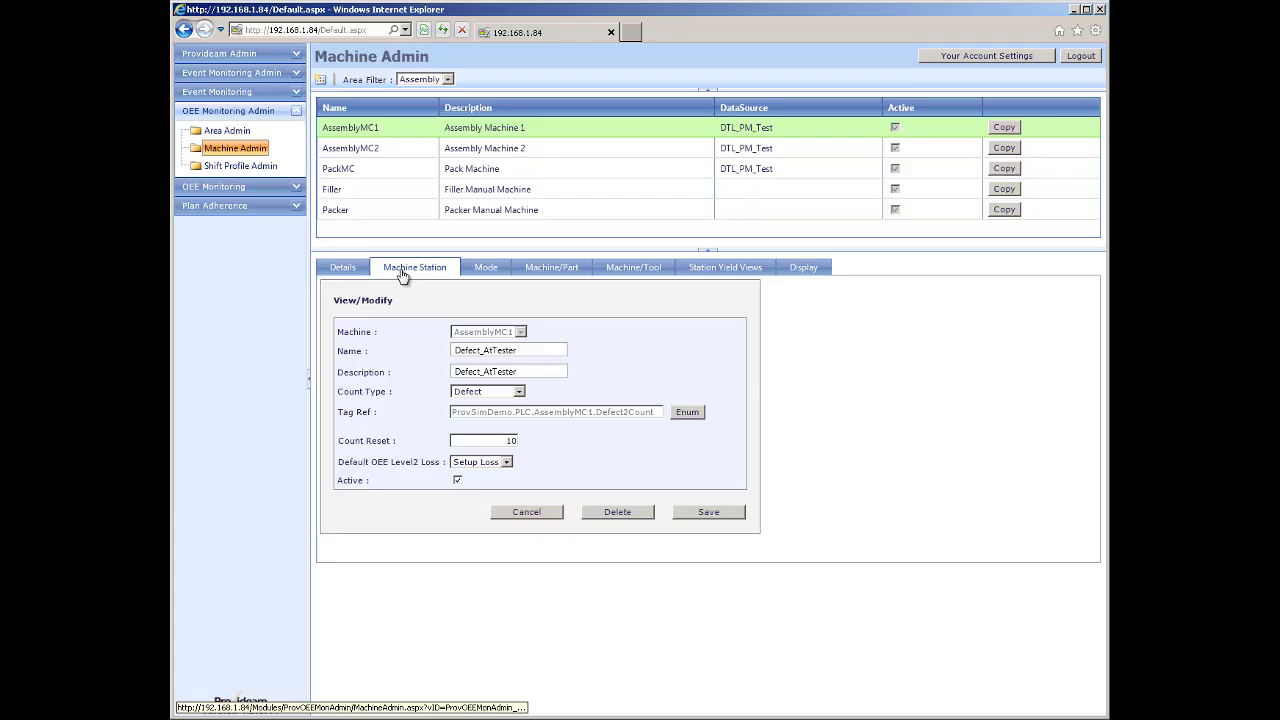
pyautogui.click(526, 514)
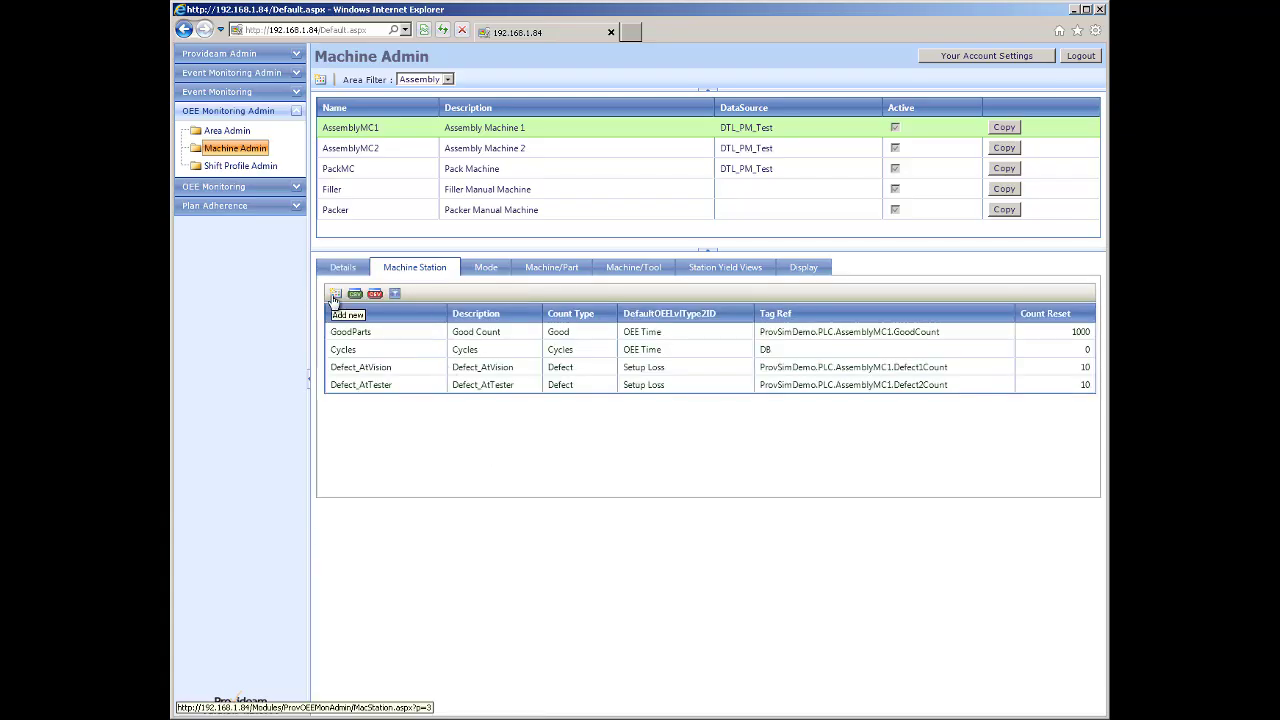
# Add station ManDef ('Manual Defect', Defect count, Setup Loss, DB) to AssemblyMC1, then open the OEE Dashboard.
pyautogui.click(333, 301)
pyautogui.click(488, 349)
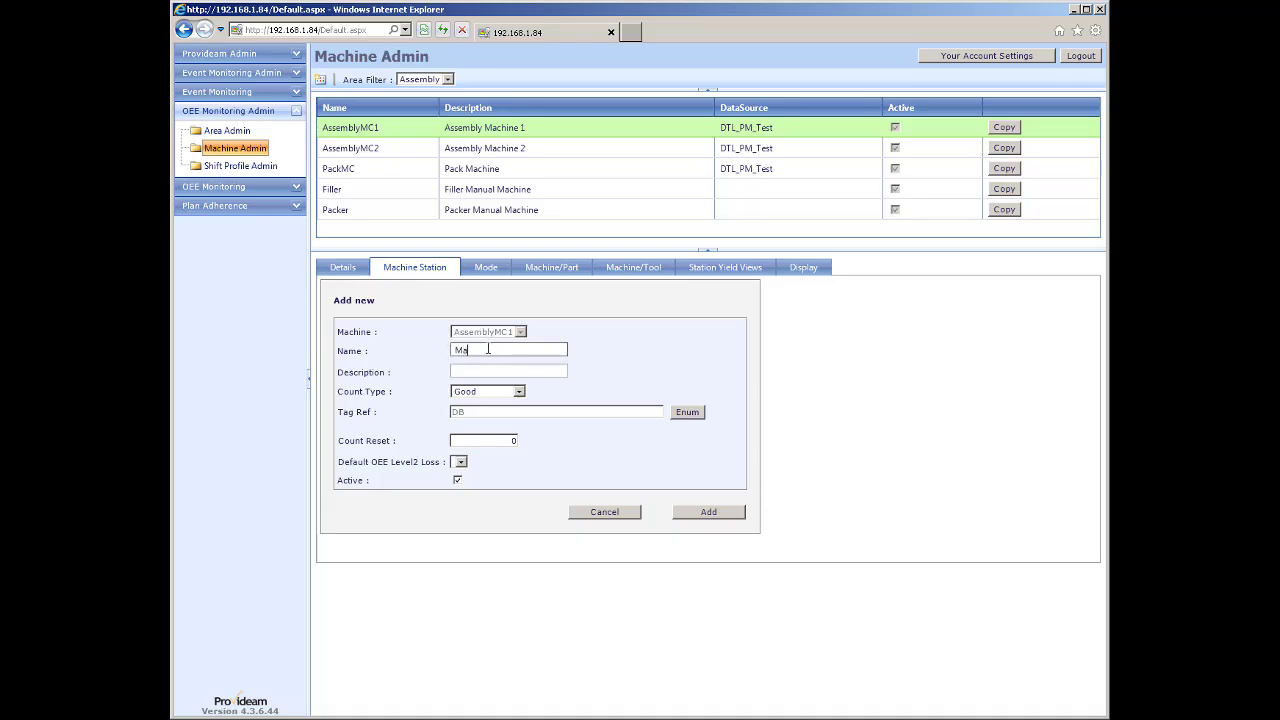
pyautogui.write('ManDef')
pyautogui.press('Tab')
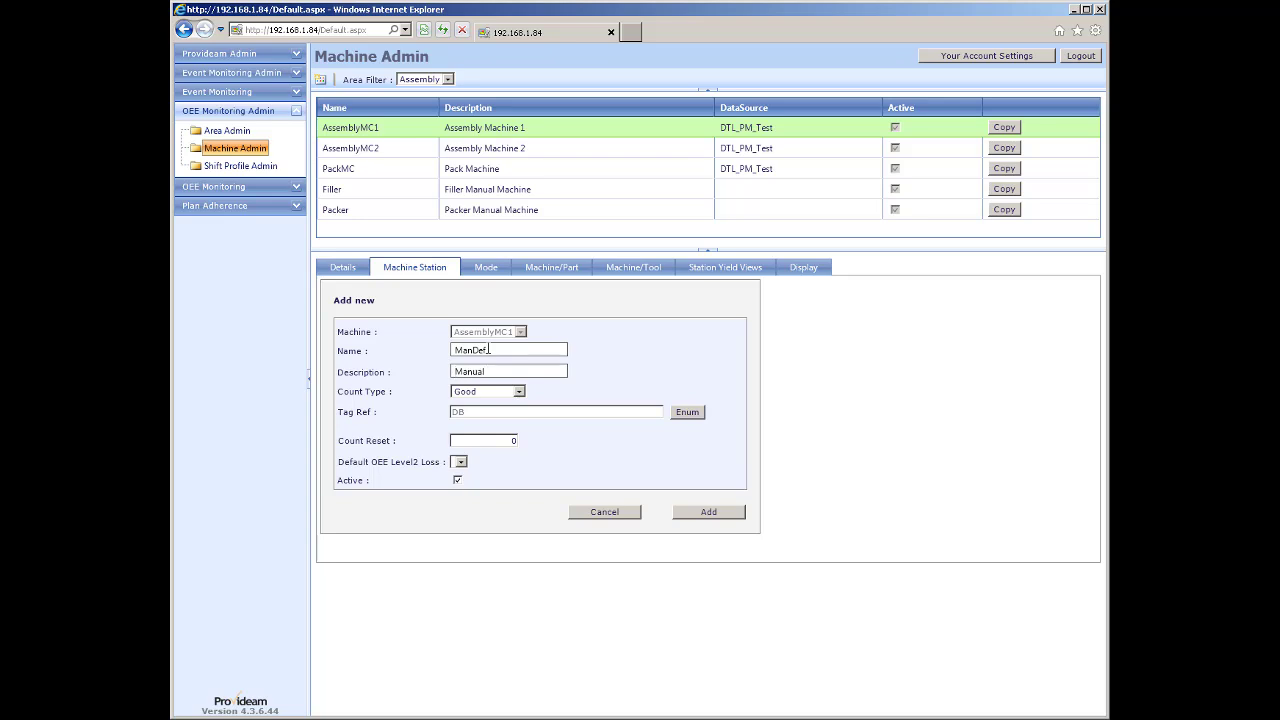
pyautogui.write('Manual Defect')
pyautogui.click(519, 393)
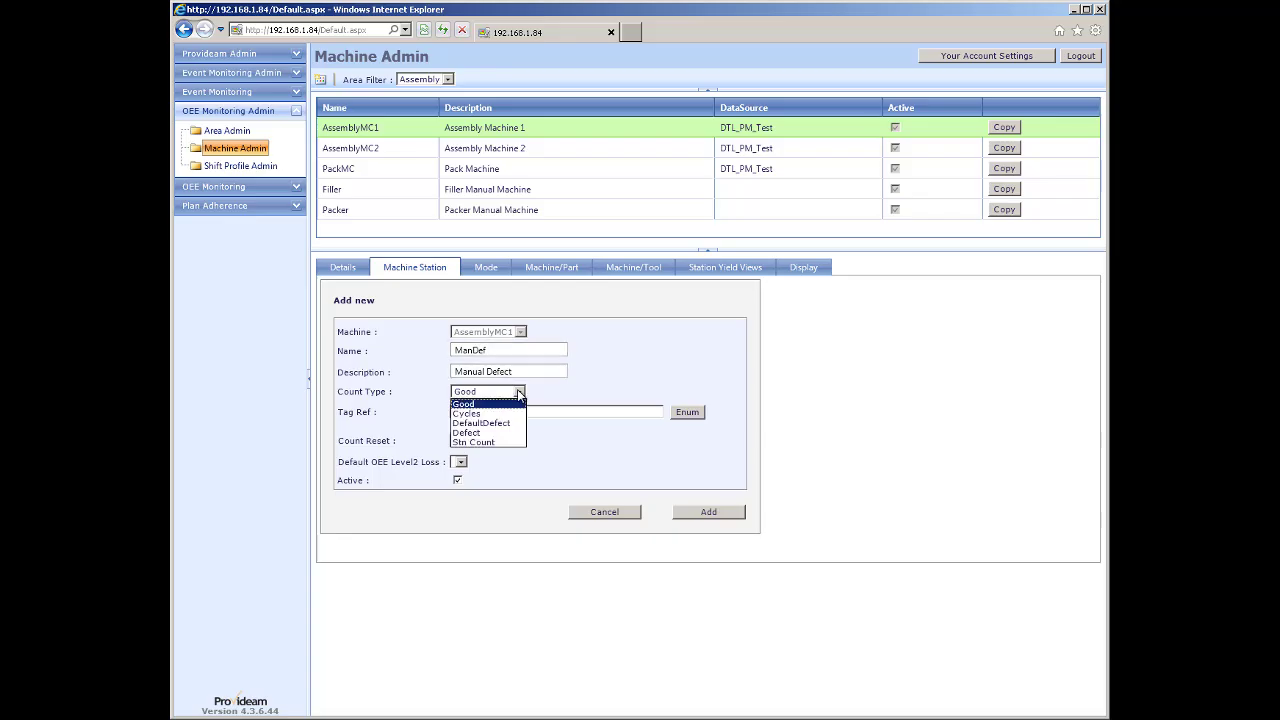
pyautogui.click(483, 432)
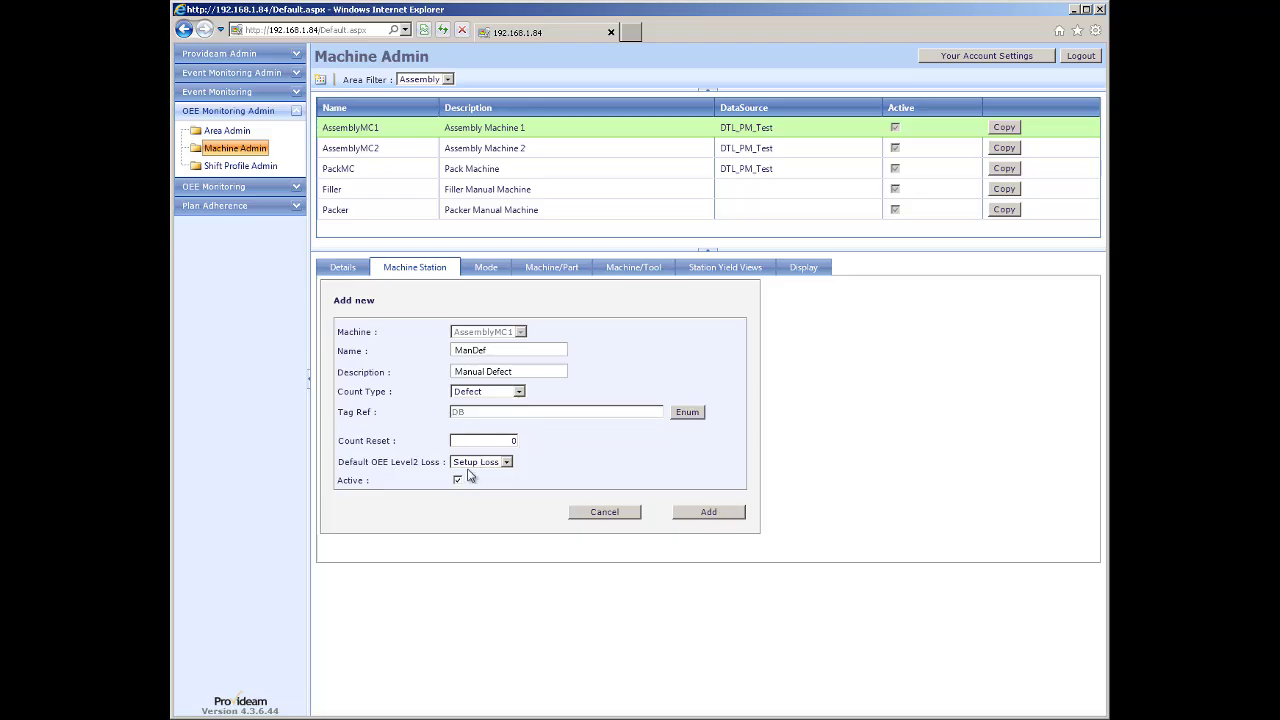
pyautogui.click(709, 512)
pyautogui.click(711, 514)
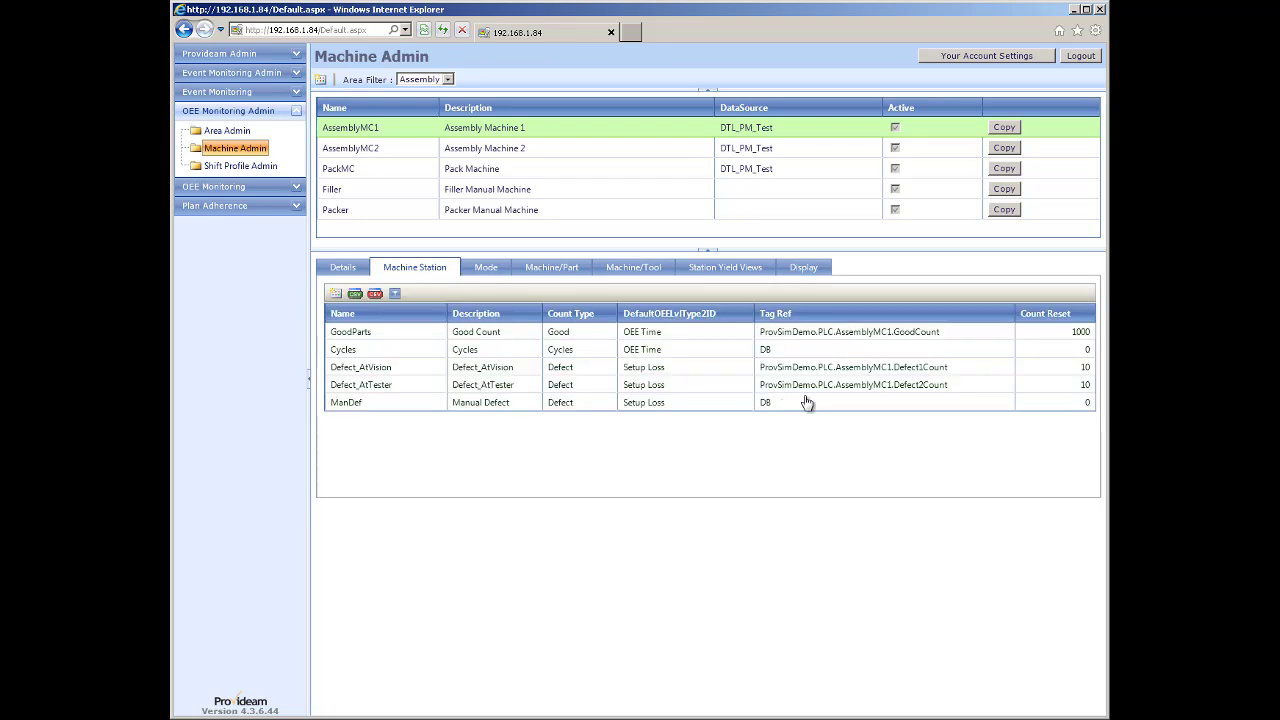
pyautogui.click(228, 187)
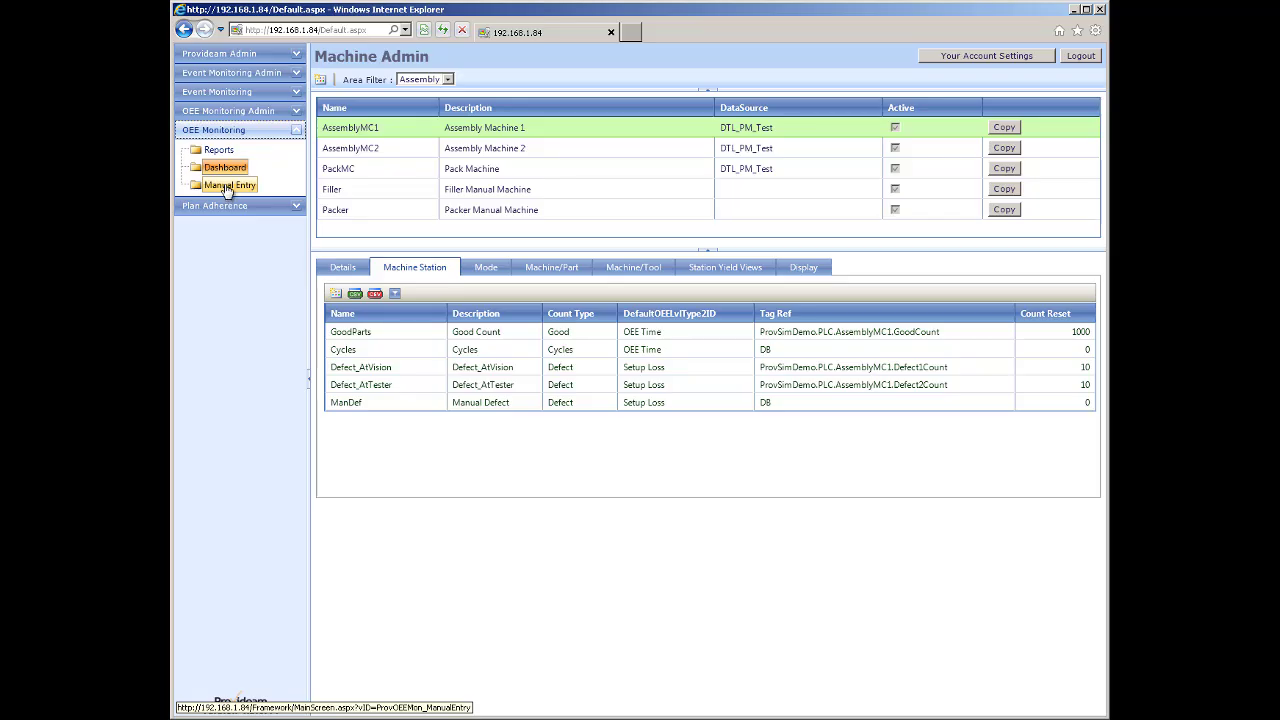
pyautogui.click(218, 167)
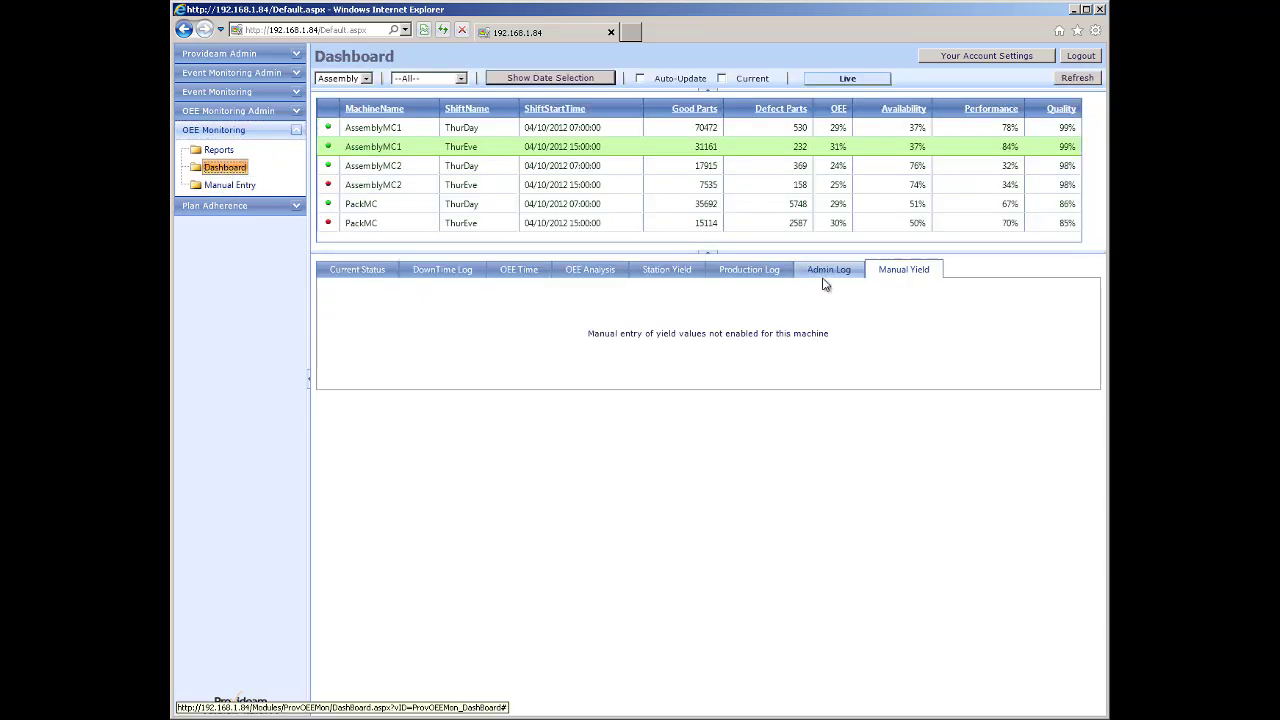
# Check the Manual Yield tab for AssemblyMC1, then go back to Machine Admin's station list.
pyautogui.click(382, 148)
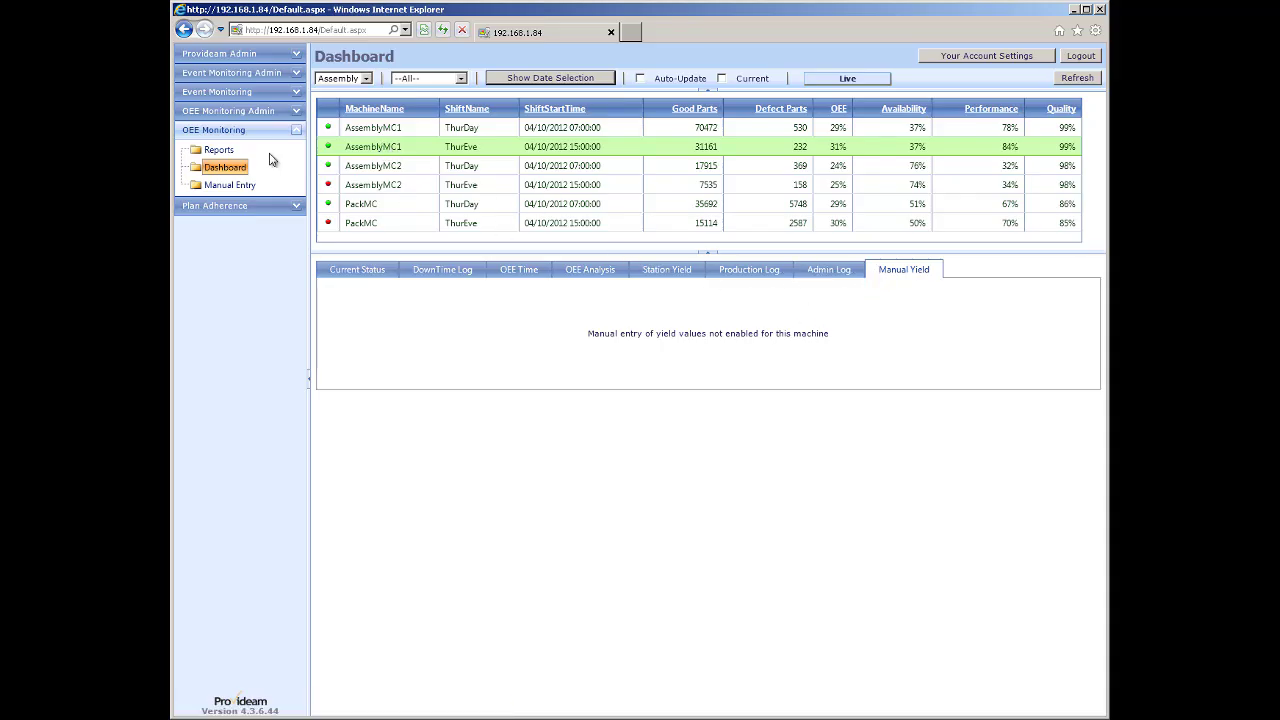
pyautogui.click(228, 112)
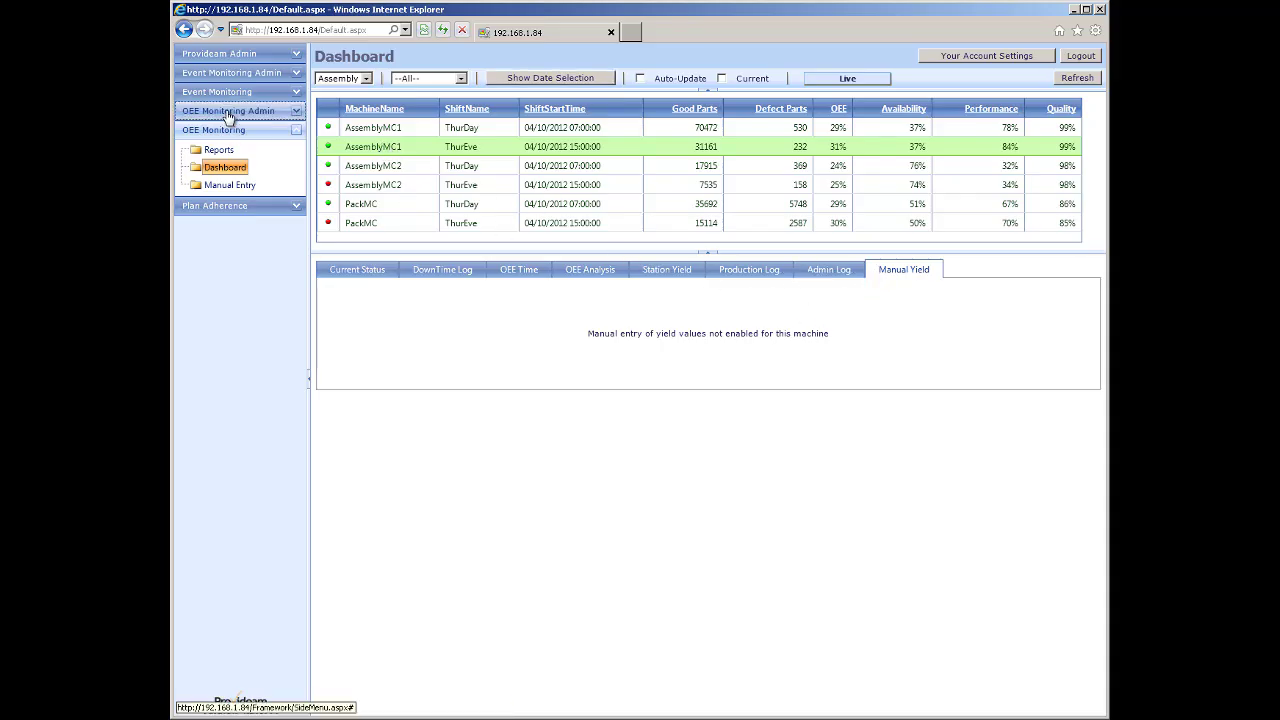
pyautogui.click(234, 150)
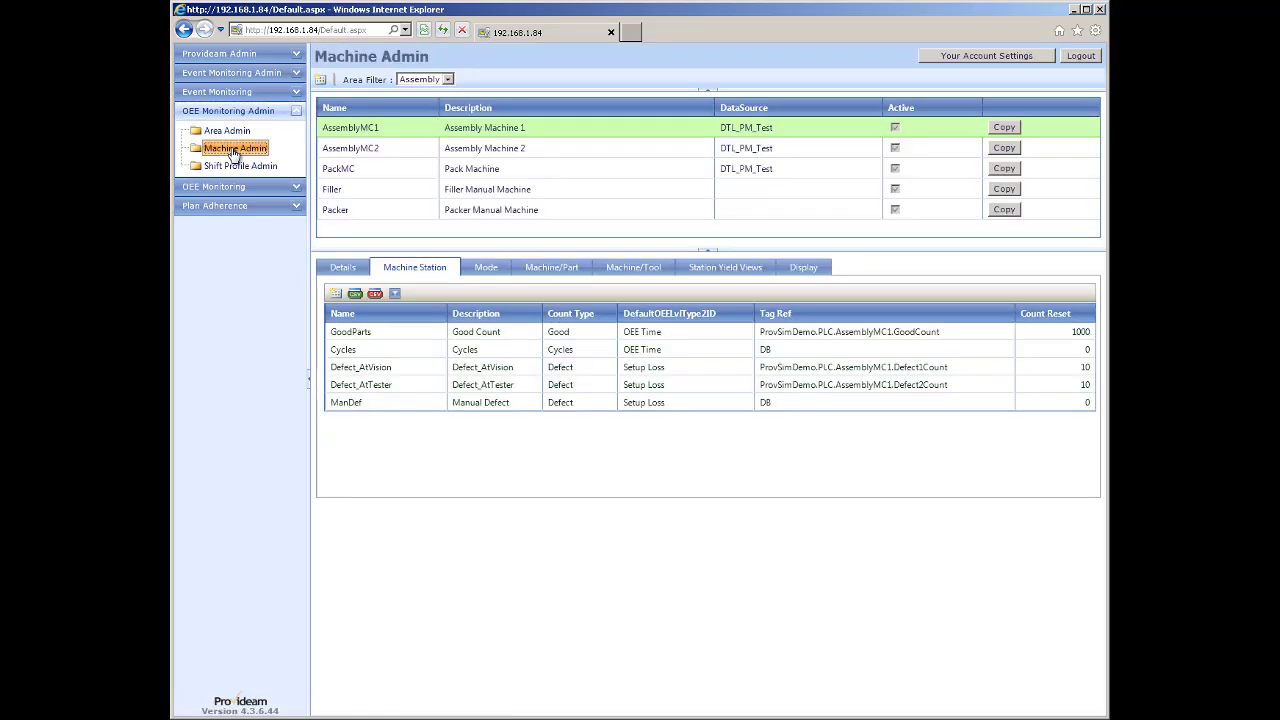
# Switch ManDef's tag reference from DB to DB_Manual and save the station.
pyautogui.click(772, 404)
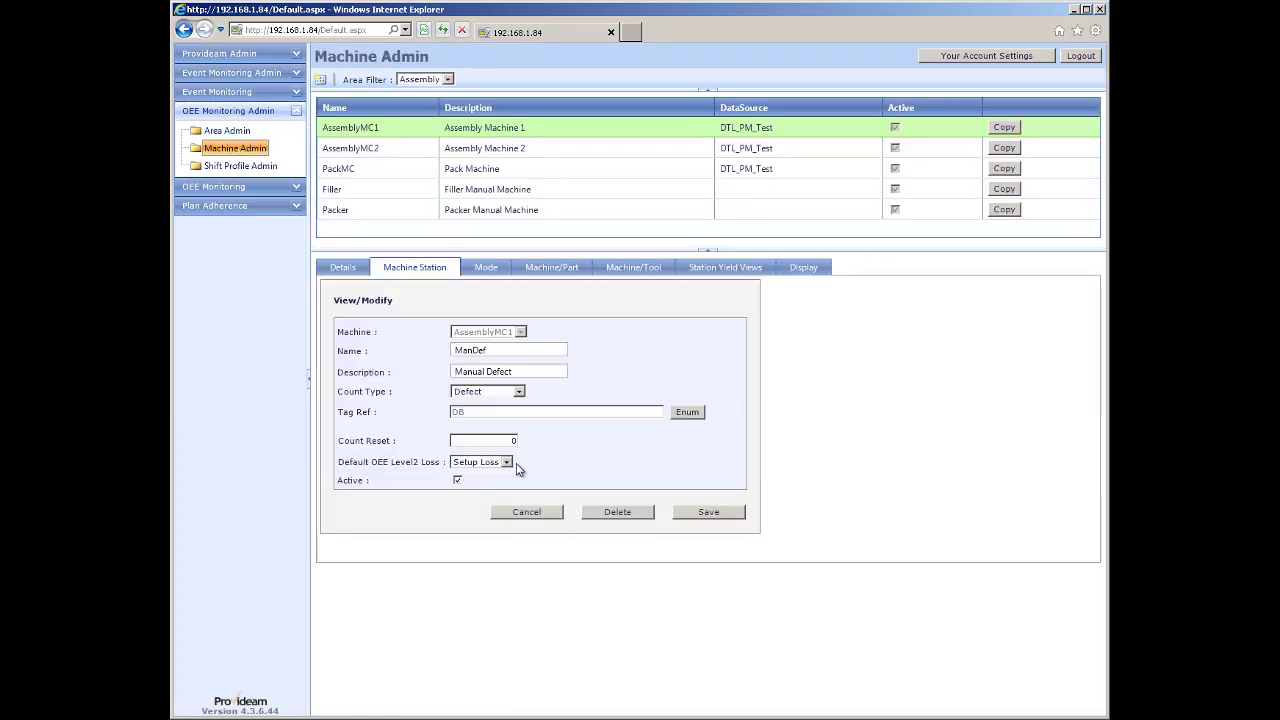
pyautogui.click(686, 414)
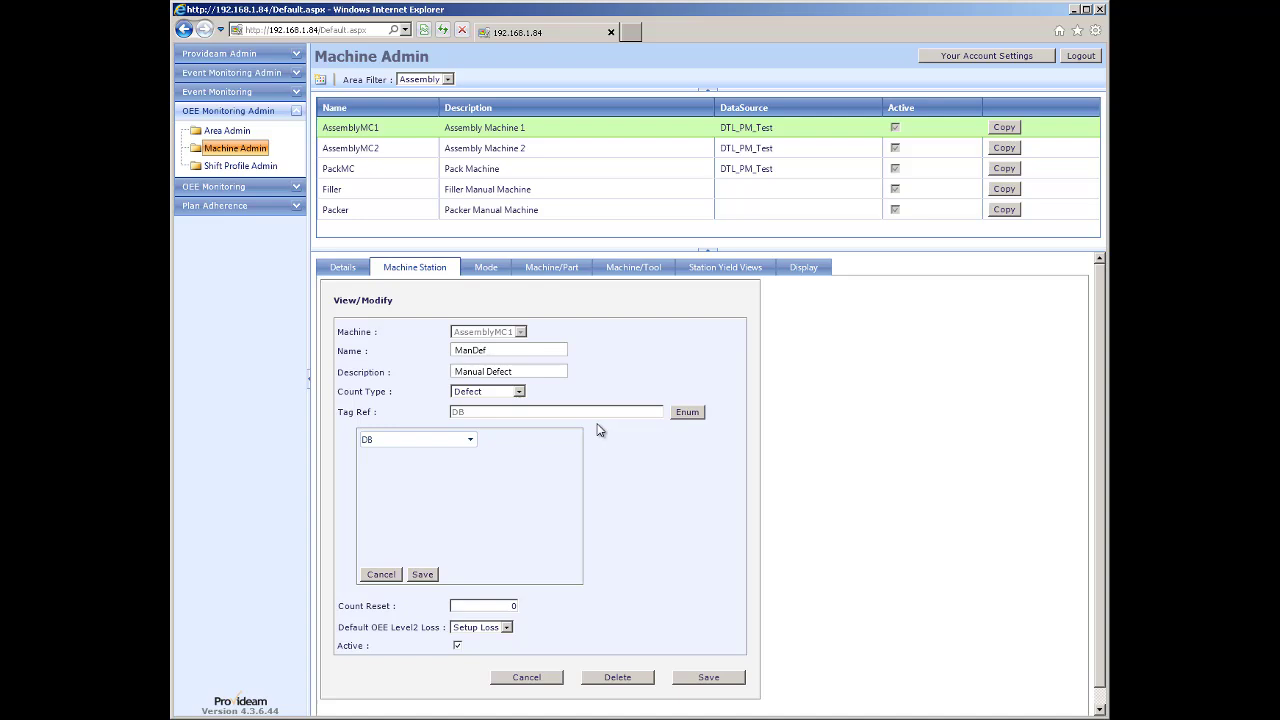
pyautogui.click(467, 440)
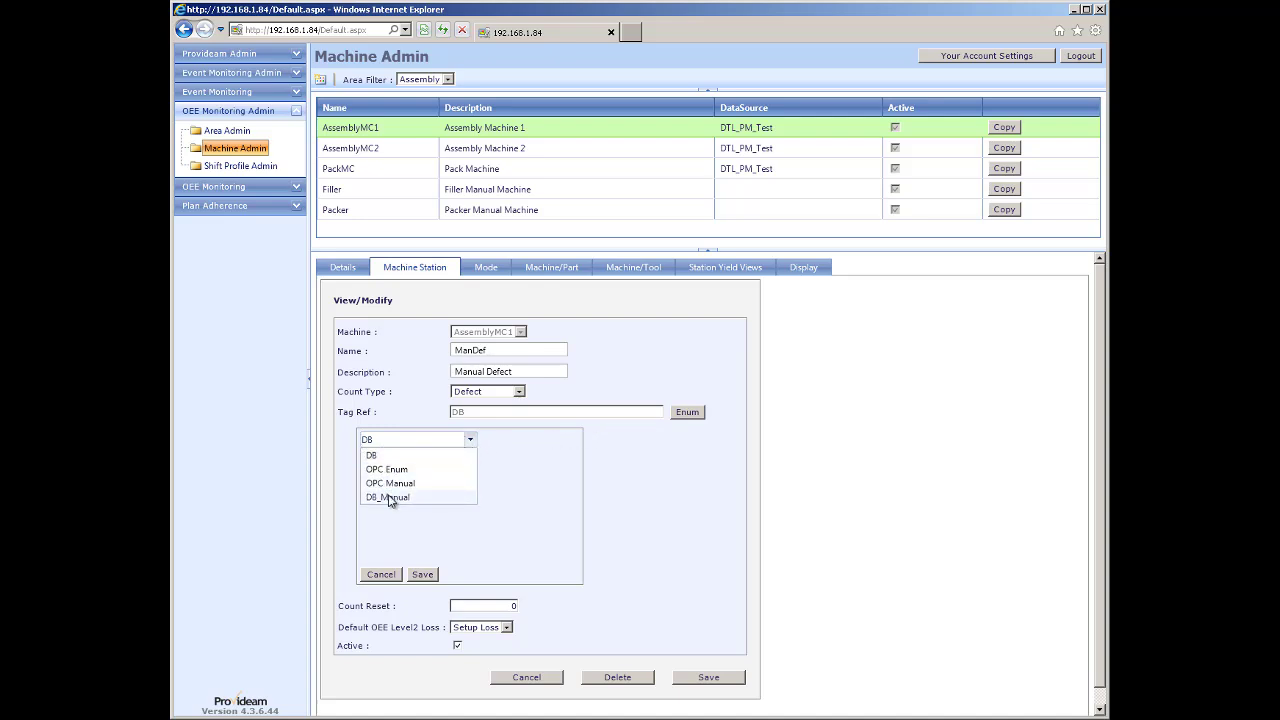
pyautogui.click(391, 497)
pyautogui.click(420, 460)
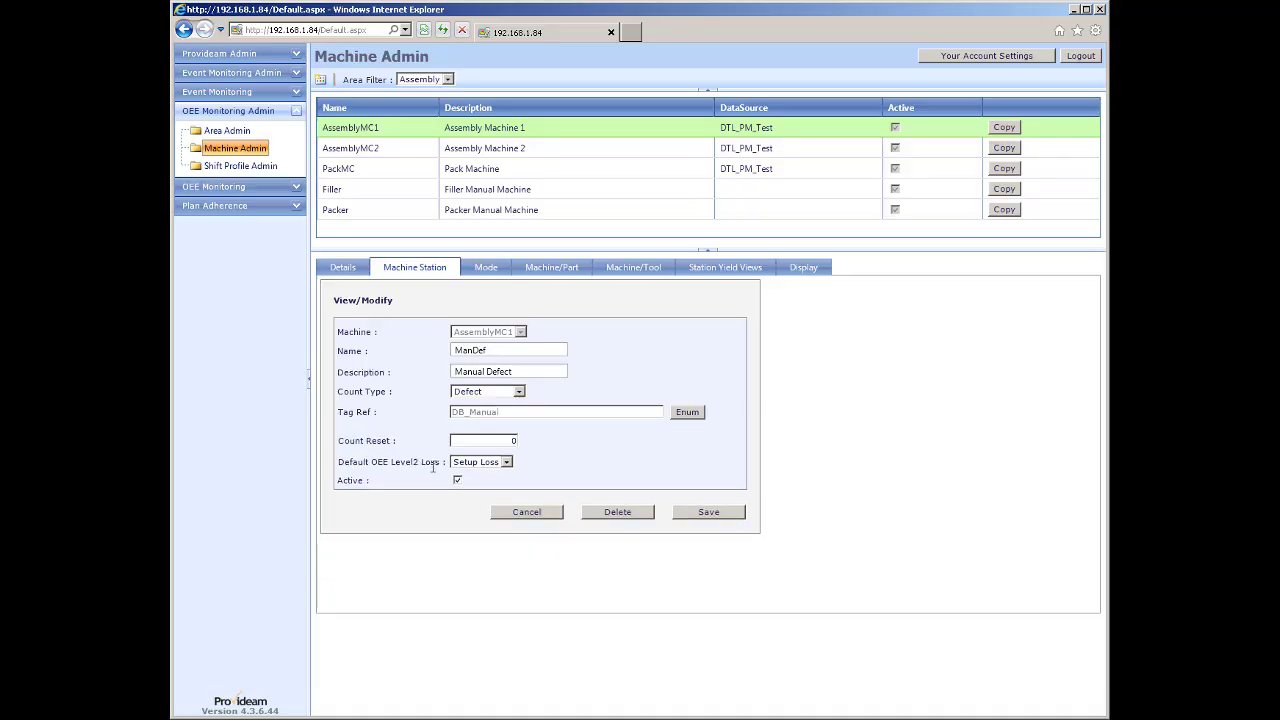
pyautogui.click(709, 512)
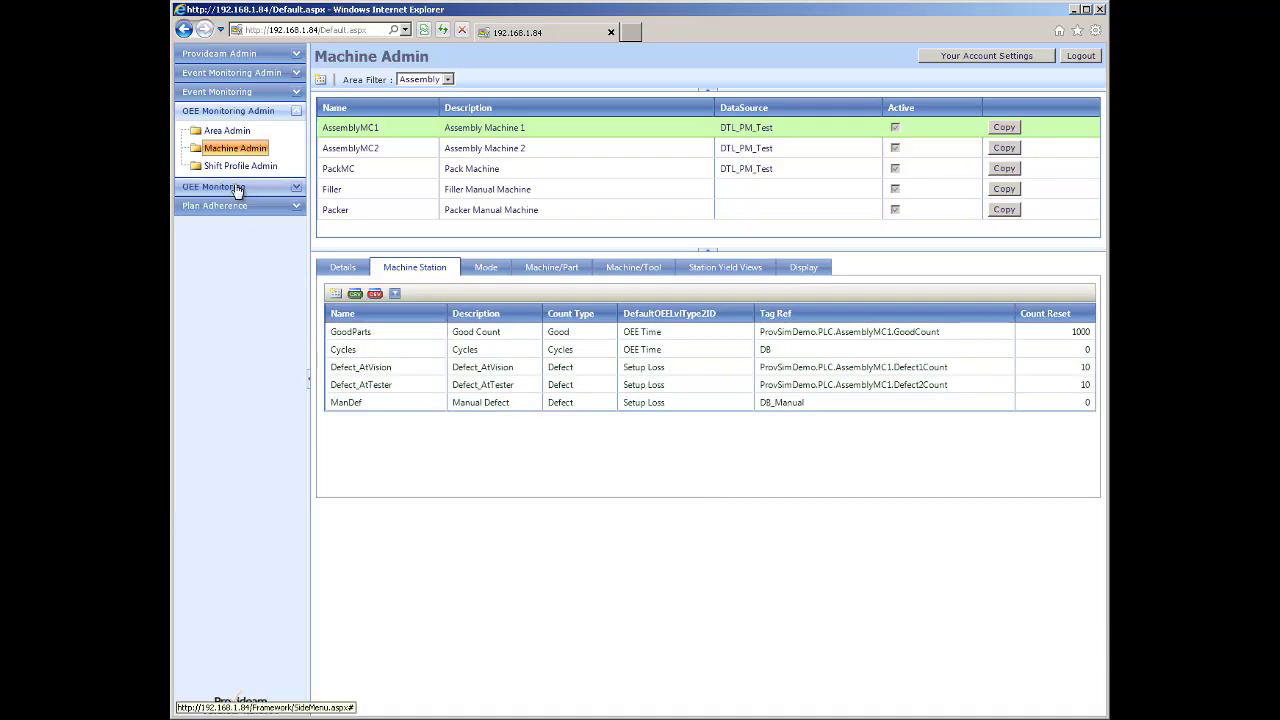
pyautogui.click(237, 190)
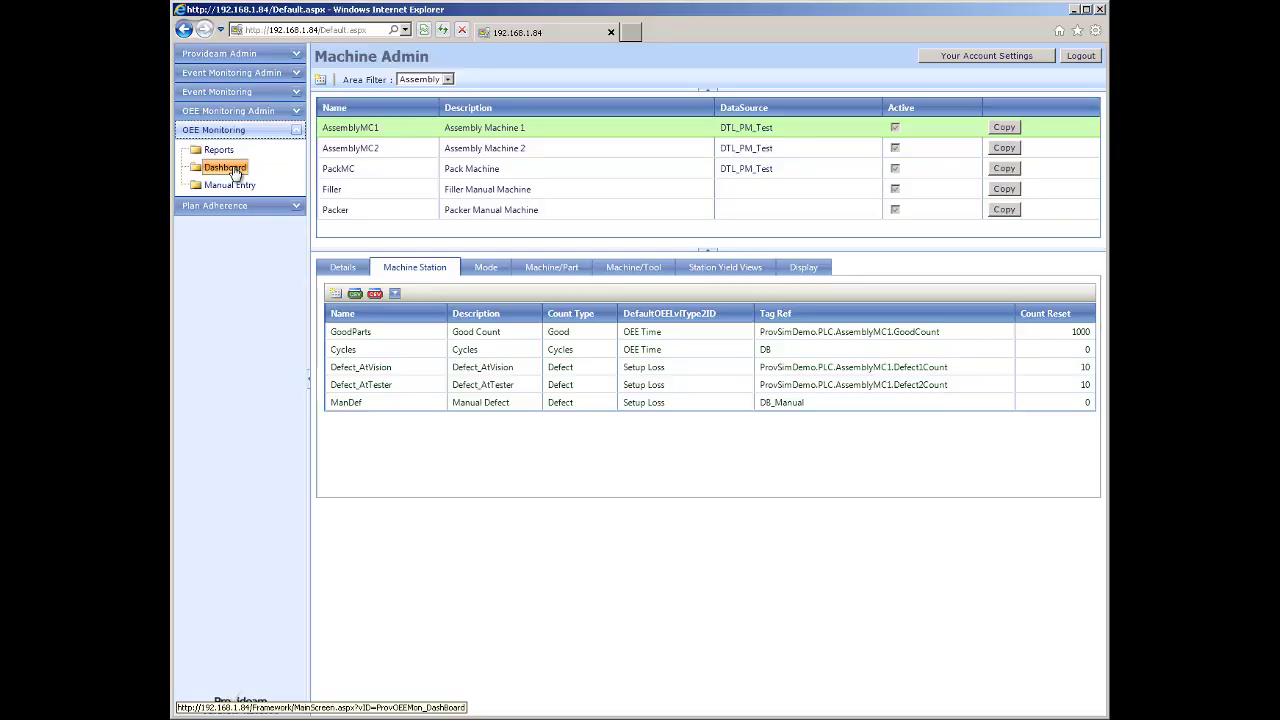
# Add a Manual Defect record of 12 parts for the 15:00 hour.
pyautogui.click(233, 170)
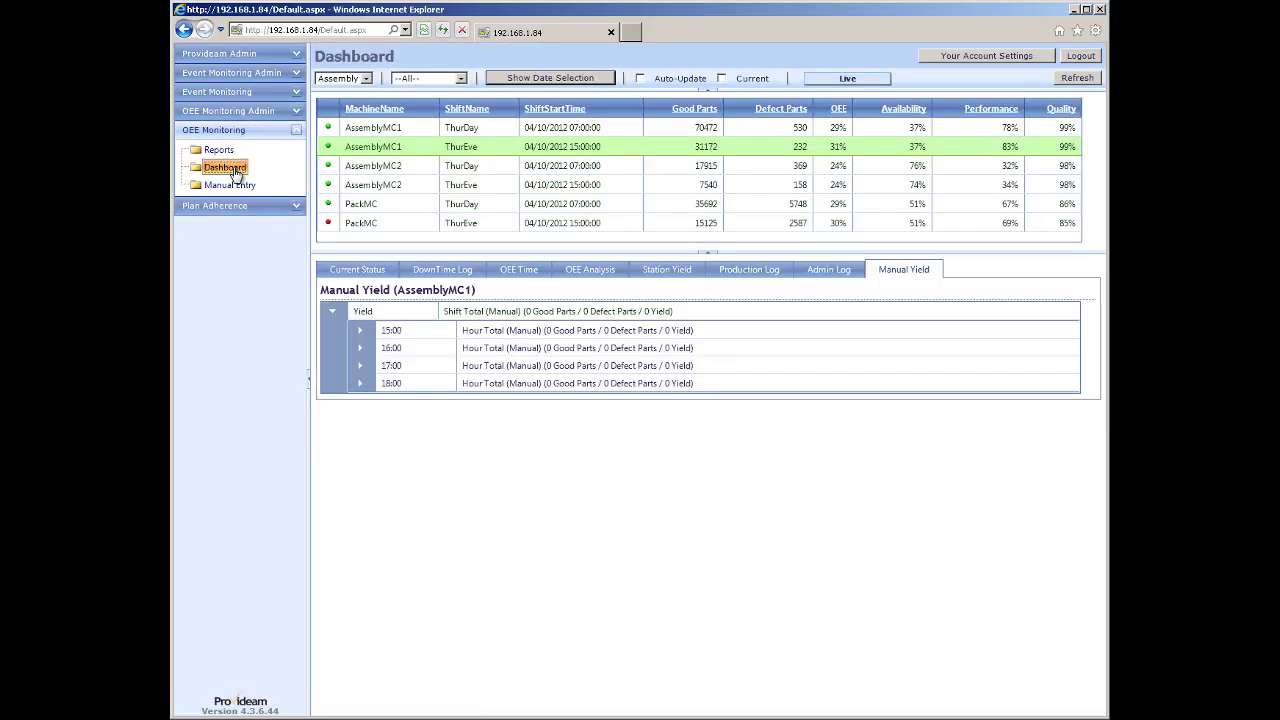
pyautogui.click(360, 331)
pyautogui.click(392, 352)
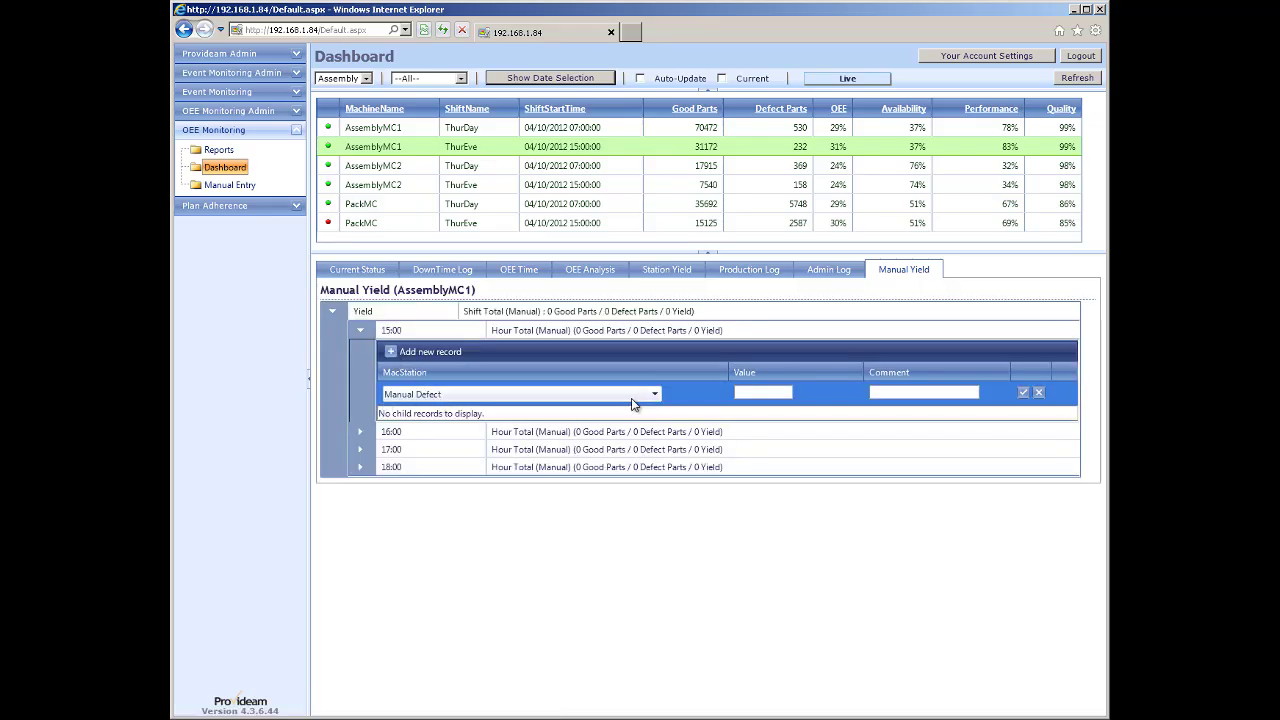
pyautogui.click(656, 396)
pyautogui.click(658, 400)
pyautogui.click(745, 392)
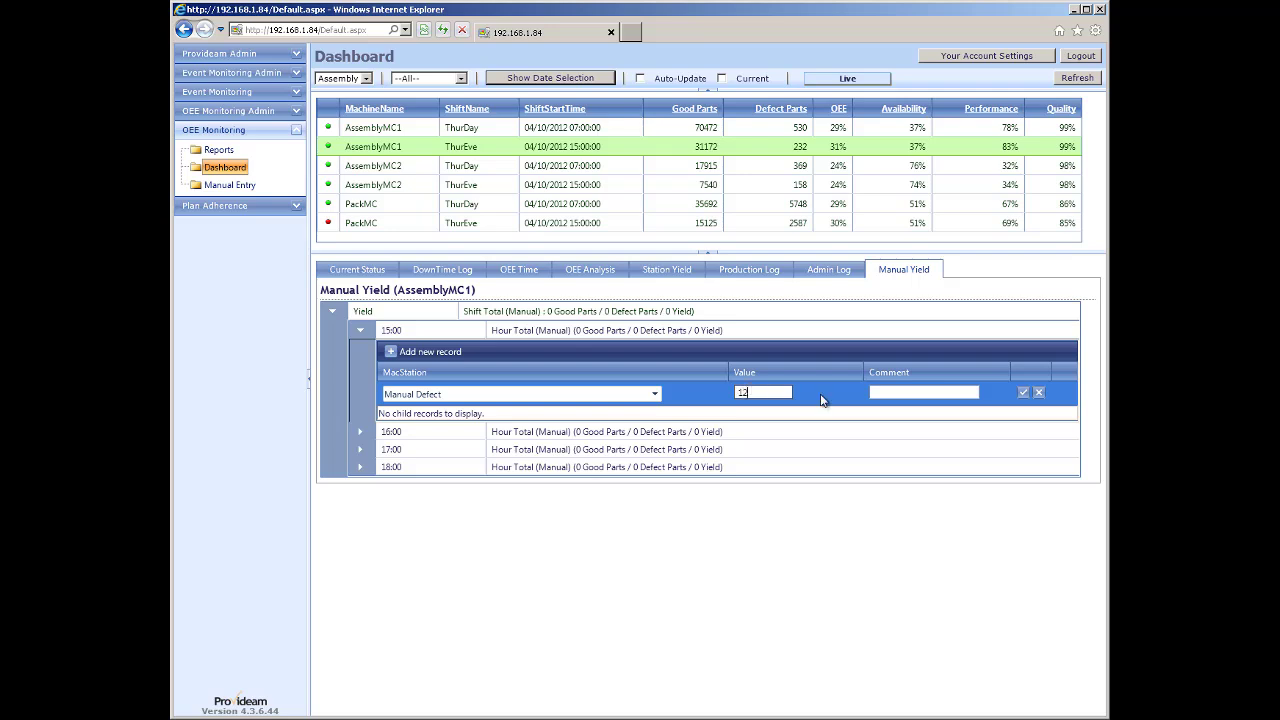
pyautogui.click(1023, 393)
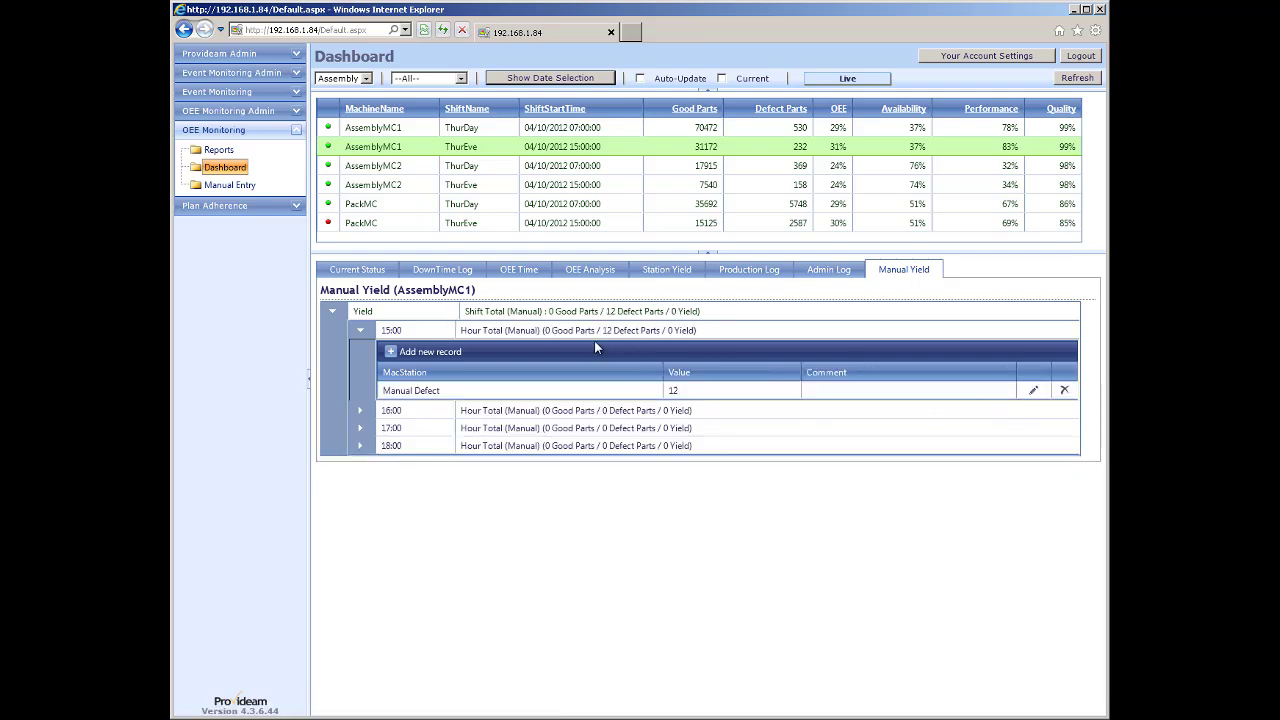
# Add a Manual Defect record of 24 for 16:00 and refresh the dashboard totals.
pyautogui.click(360, 411)
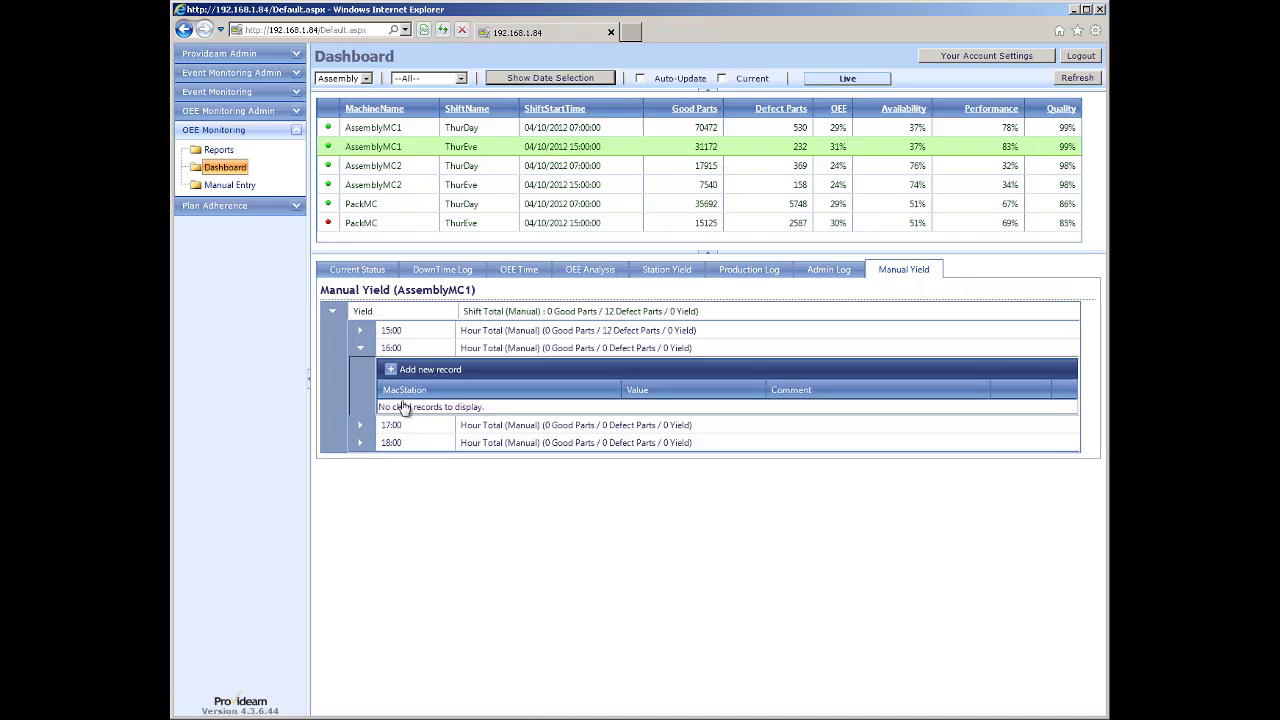
pyautogui.click(393, 370)
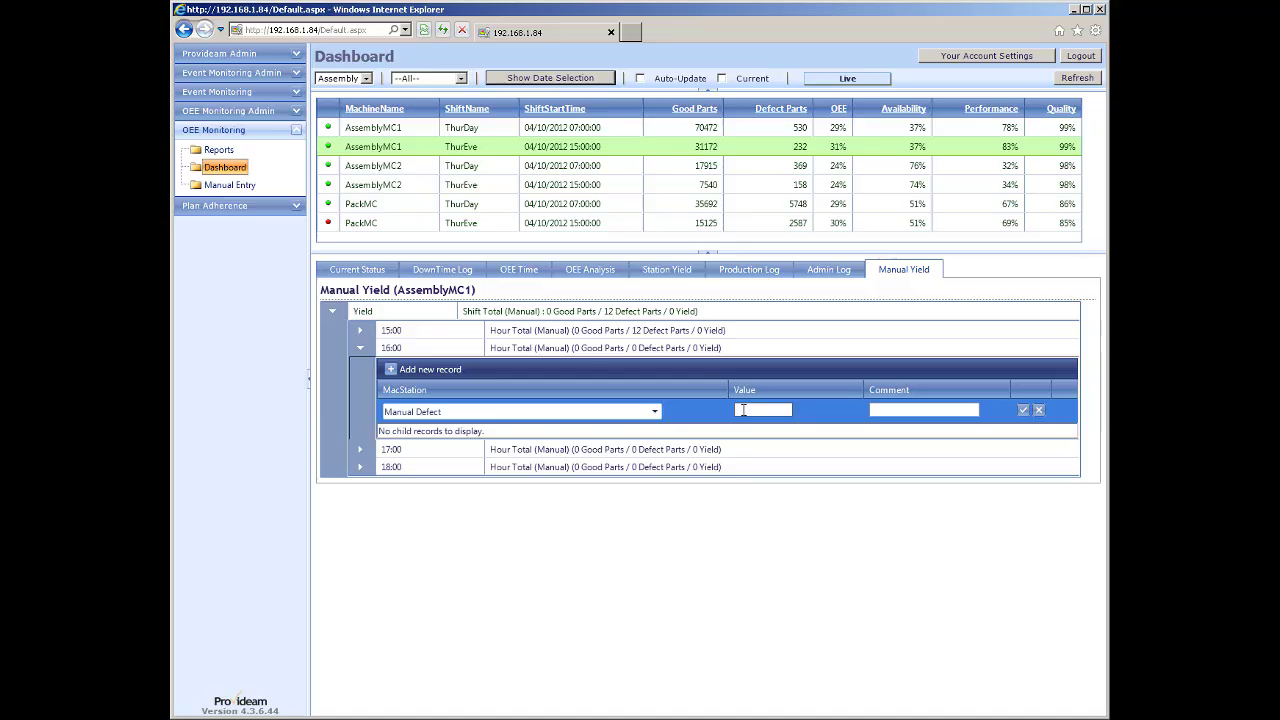
pyautogui.click(1023, 410)
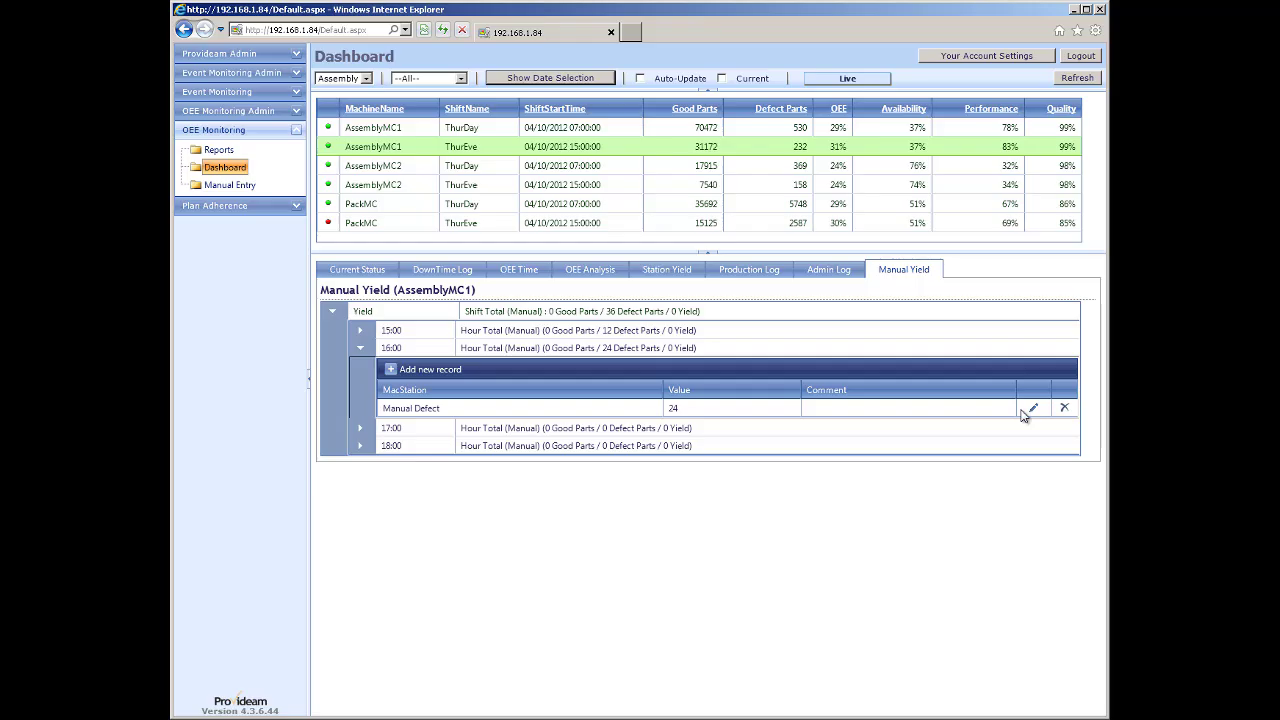
pyautogui.click(209, 171)
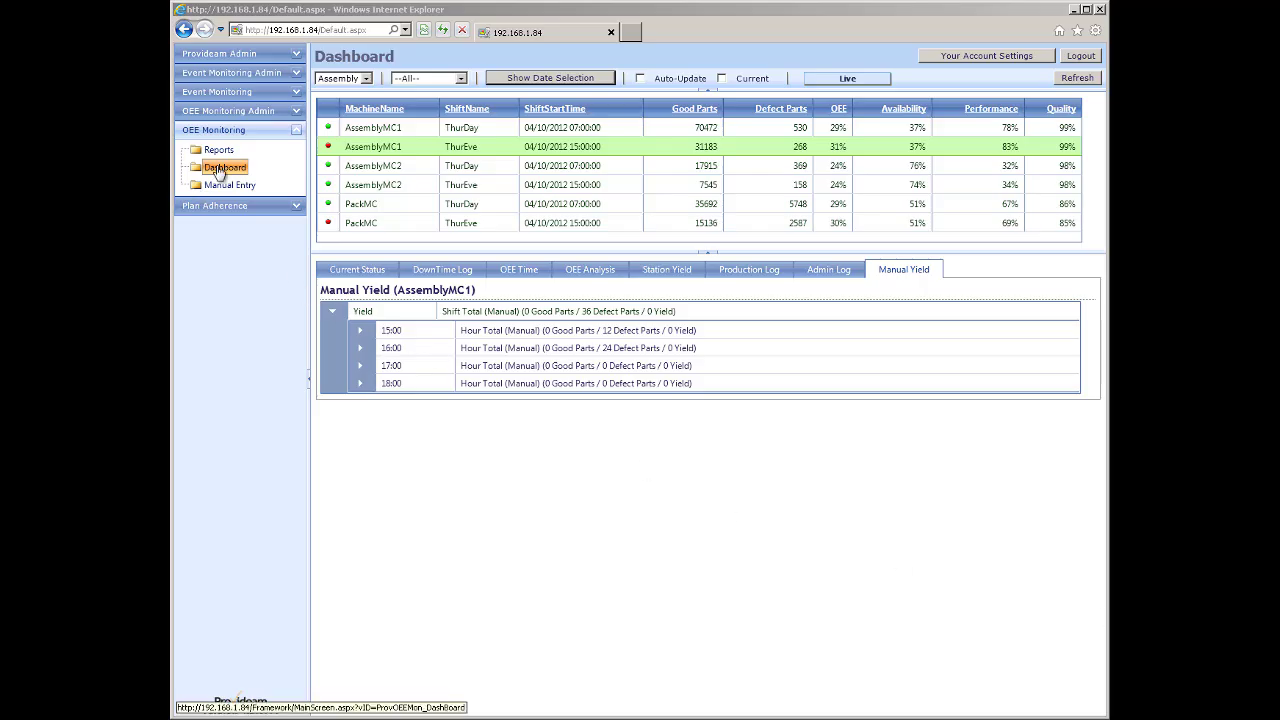
pyautogui.click(228, 111)
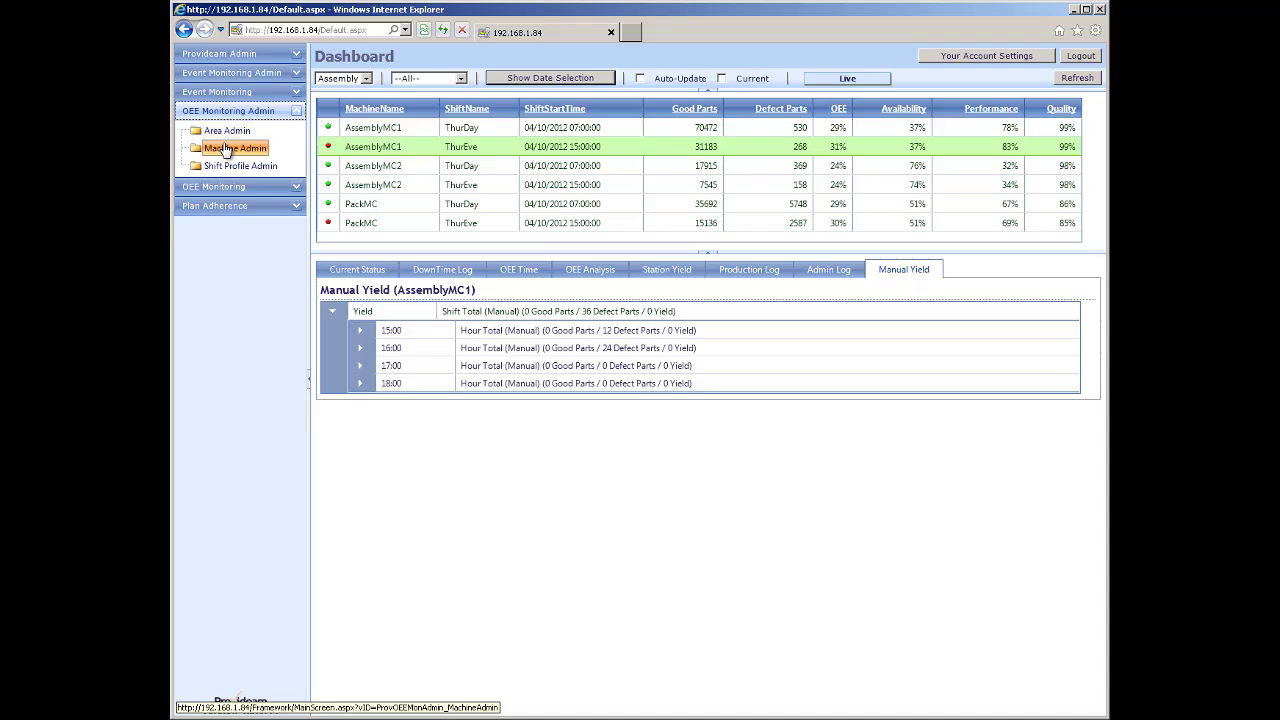
# Open AssemblyMC1's general machine details in Machine Admin.
pyautogui.click(225, 149)
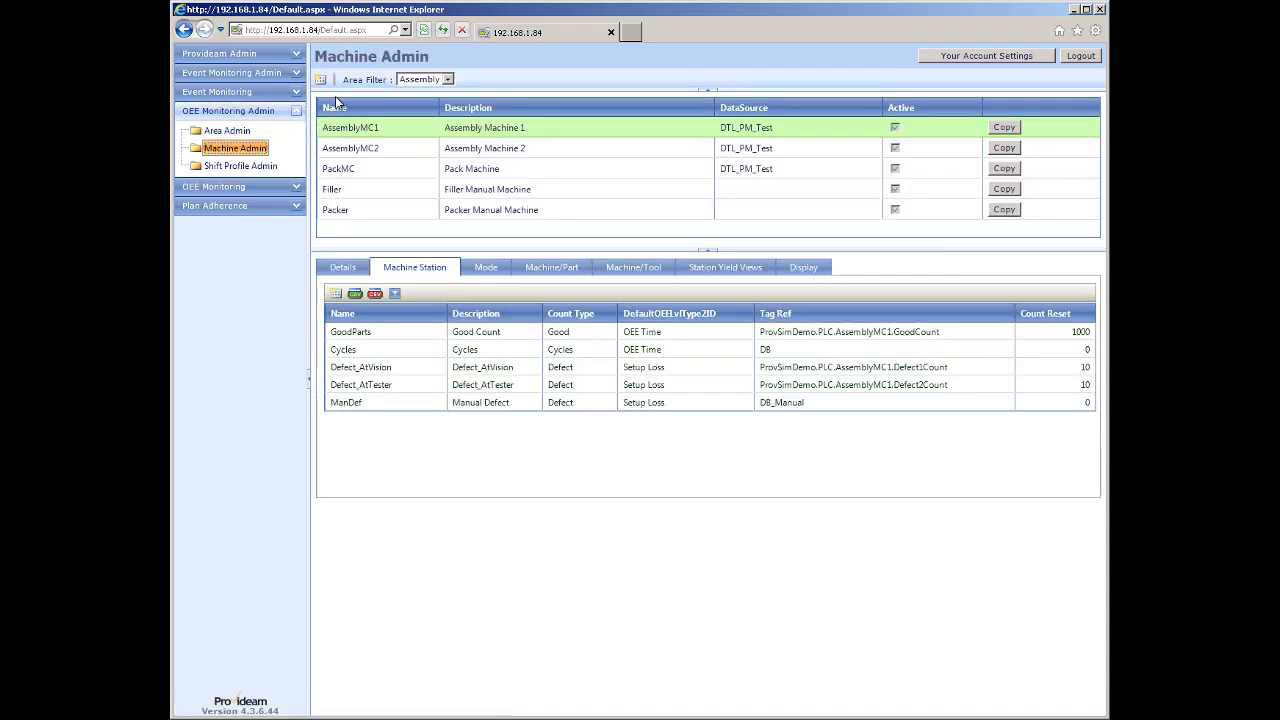
pyautogui.click(340, 270)
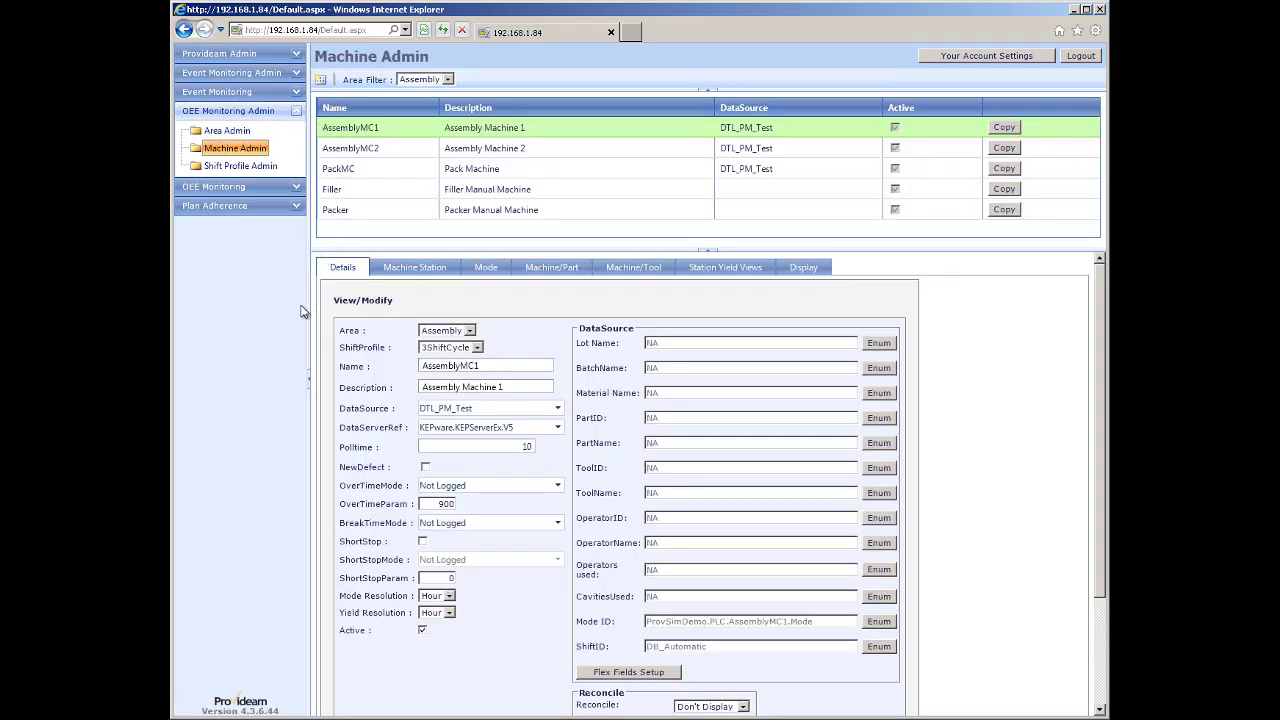
pyautogui.scroll(-3, 399, 378)
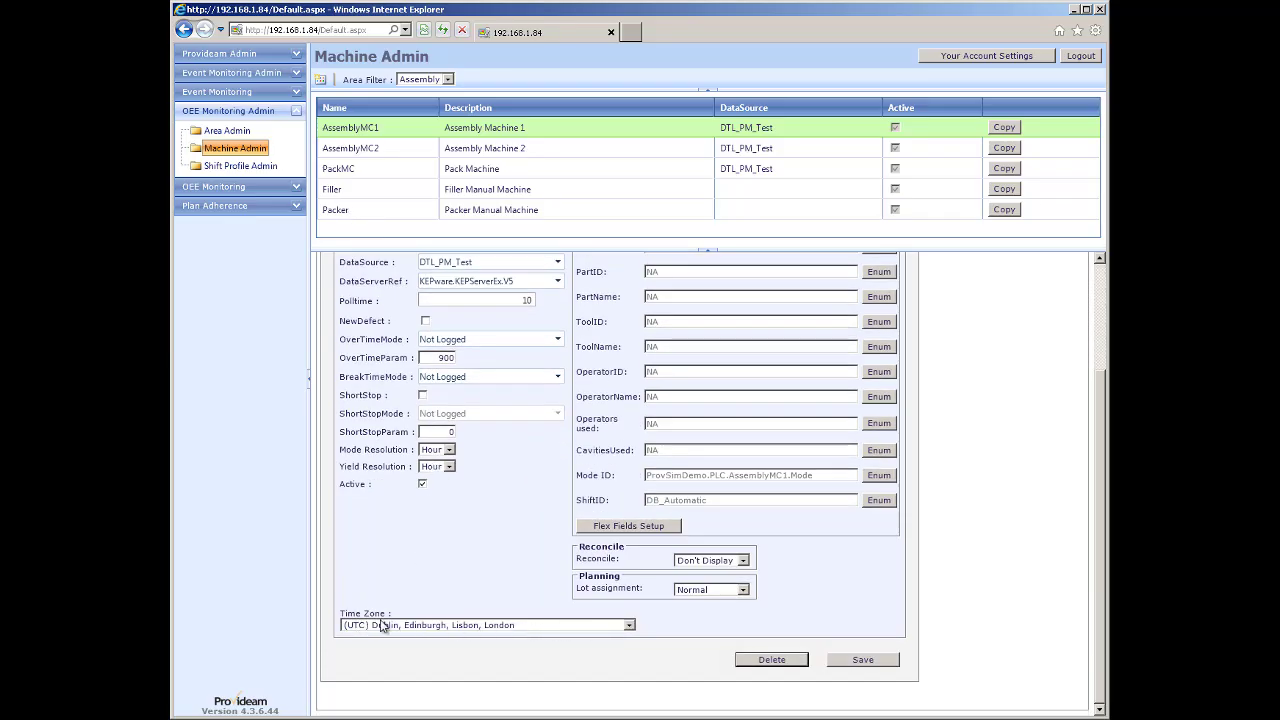
# Browse the time zone list without changing it, reload Machine Admin, and bring up the New OEE Features slide.
pyautogui.click(630, 626)
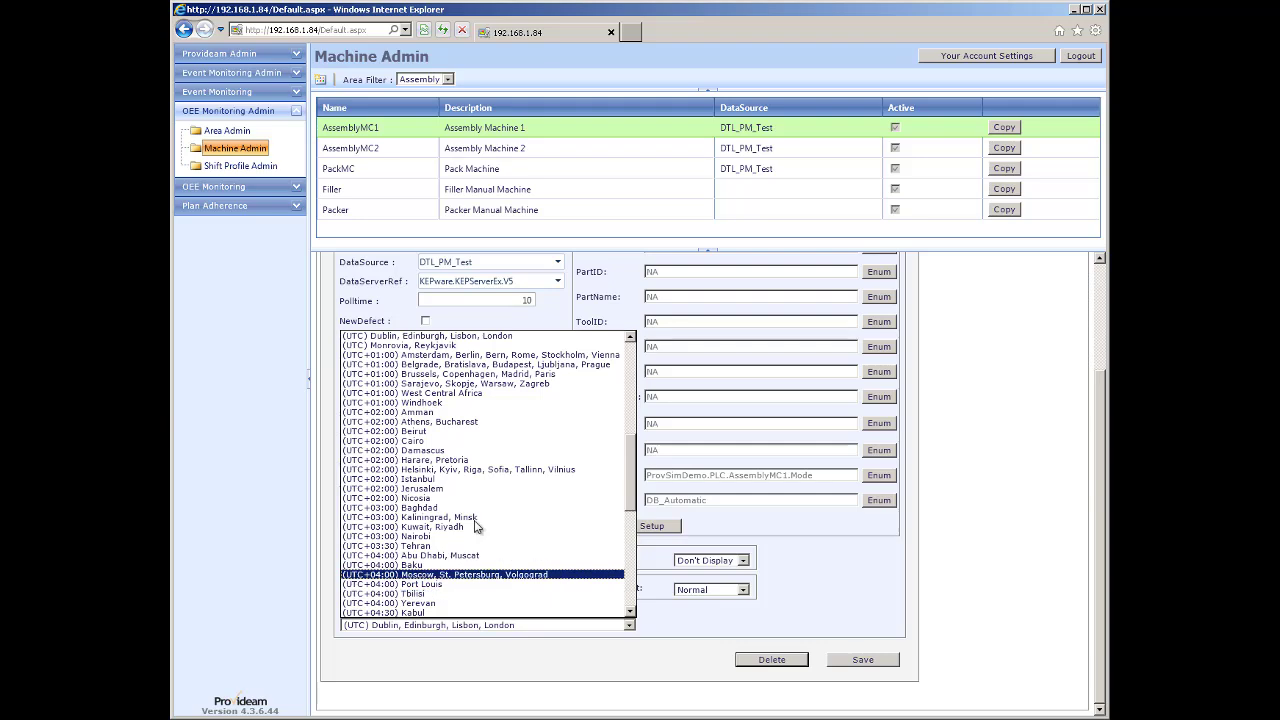
pyautogui.click(630, 613)
pyautogui.click(630, 613)
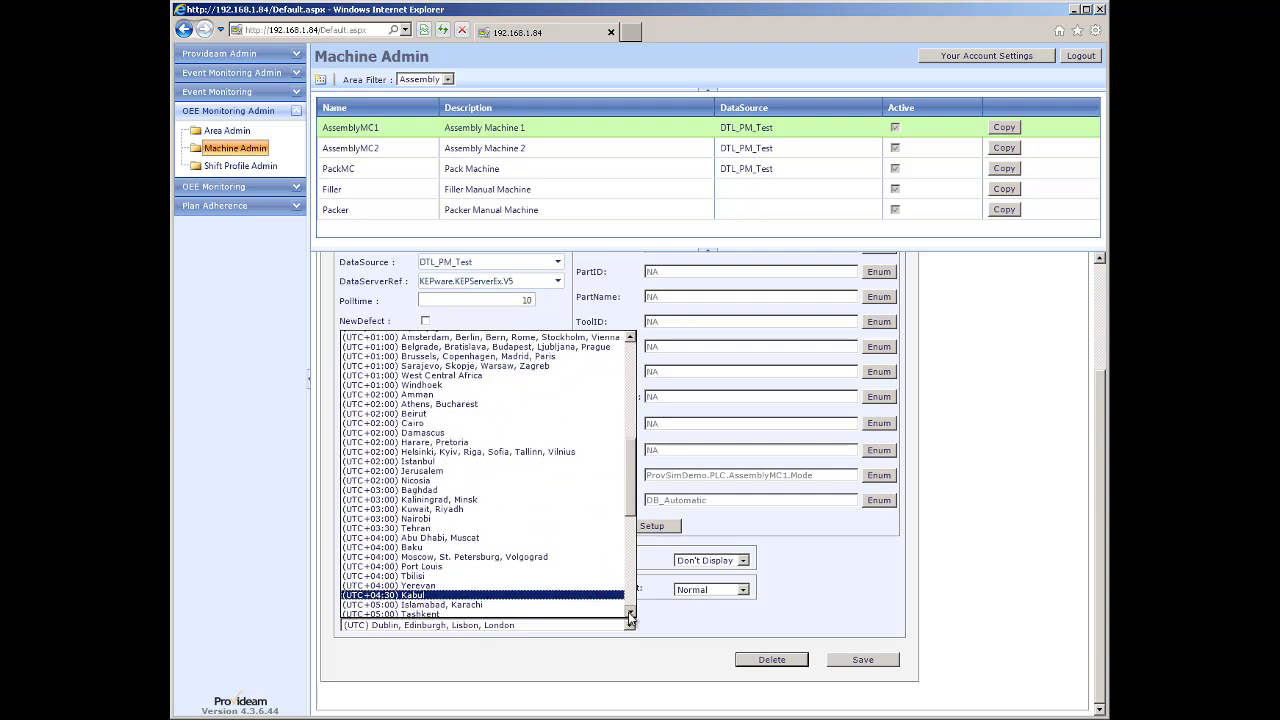
pyautogui.click(630, 613)
pyautogui.click(630, 613)
pyautogui.click(676, 625)
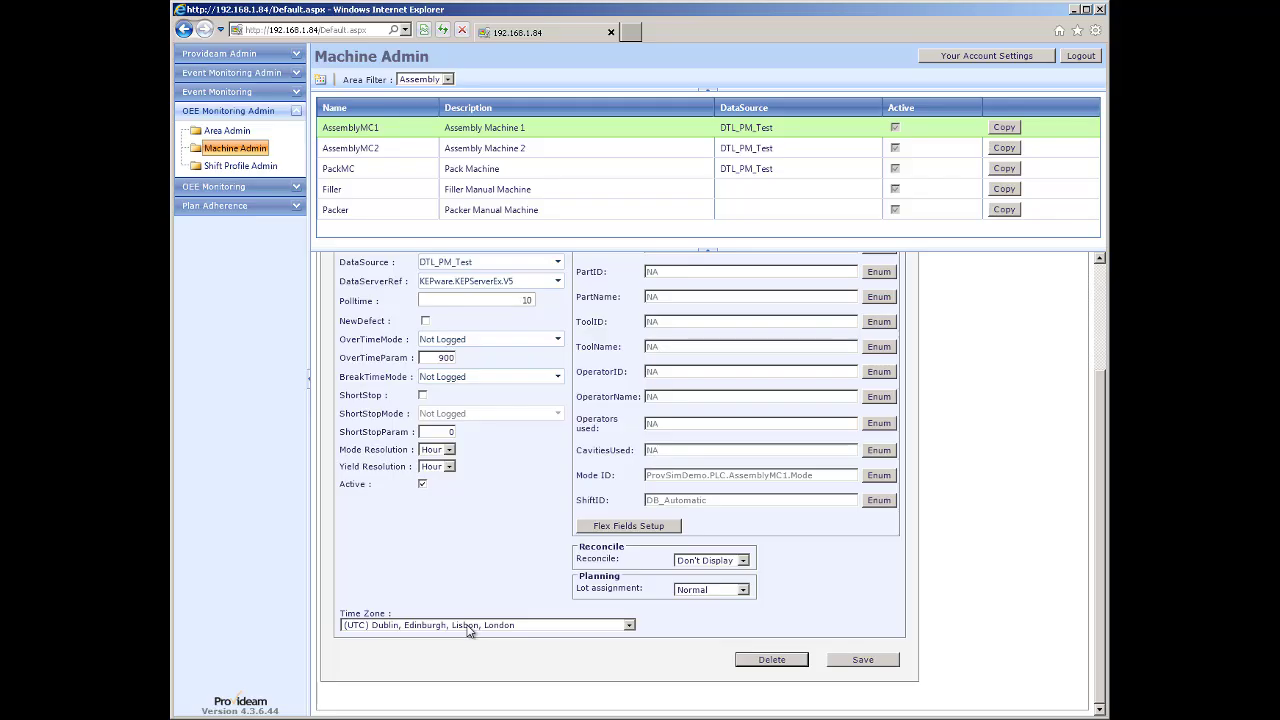
pyautogui.click(236, 149)
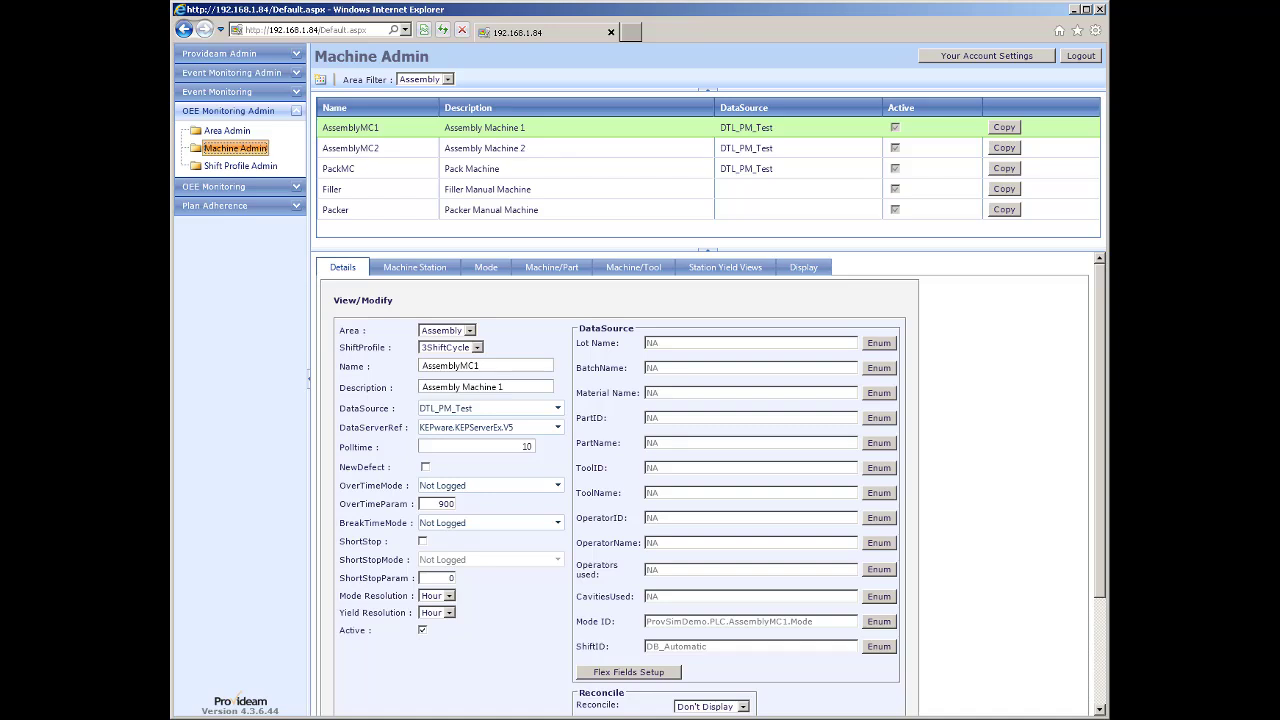
pyautogui.click(370, 717)
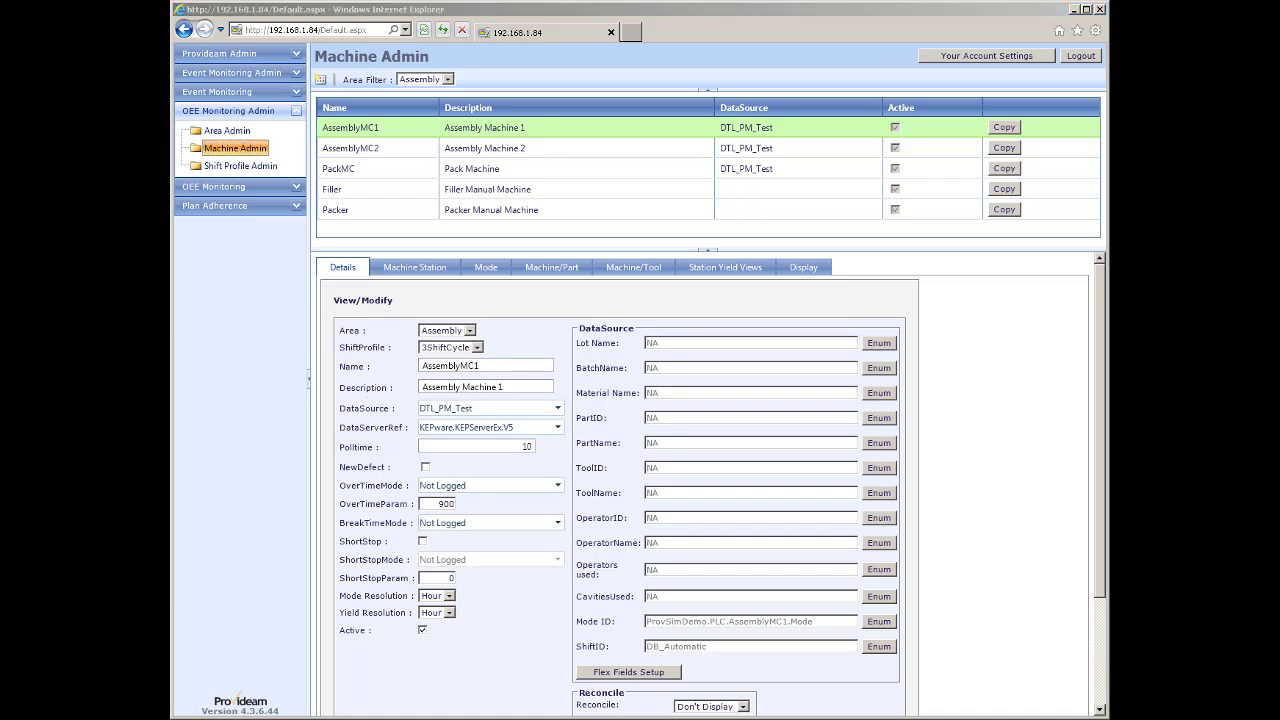
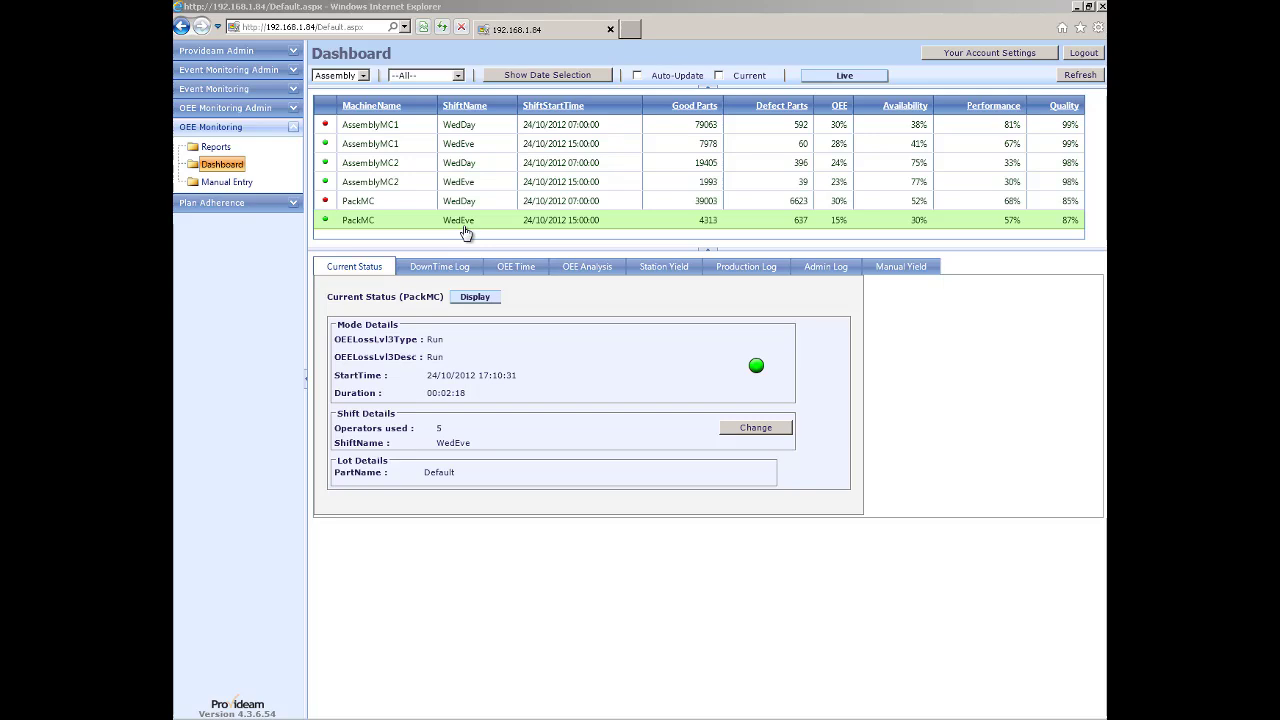
# Filter the dashboard to the Moulding group and MouldingMC1, listing all five WedDay shifts.
pyautogui.click(718, 76)
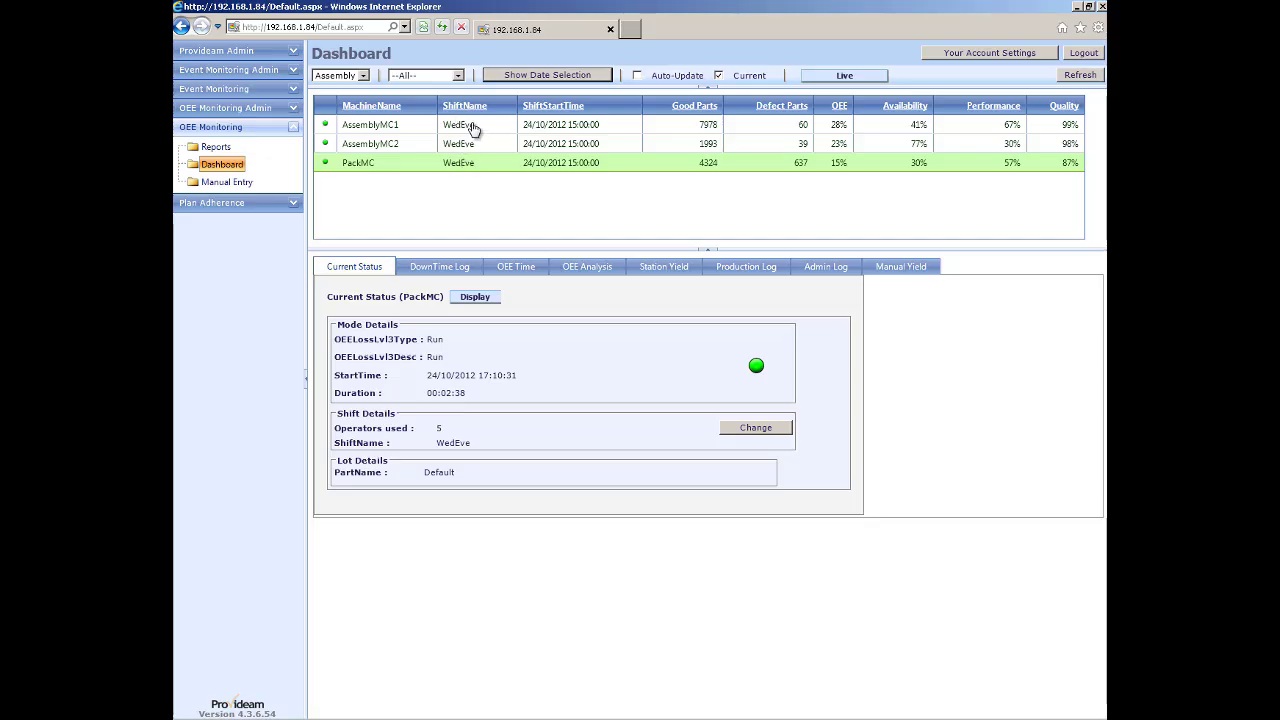
pyautogui.click(718, 76)
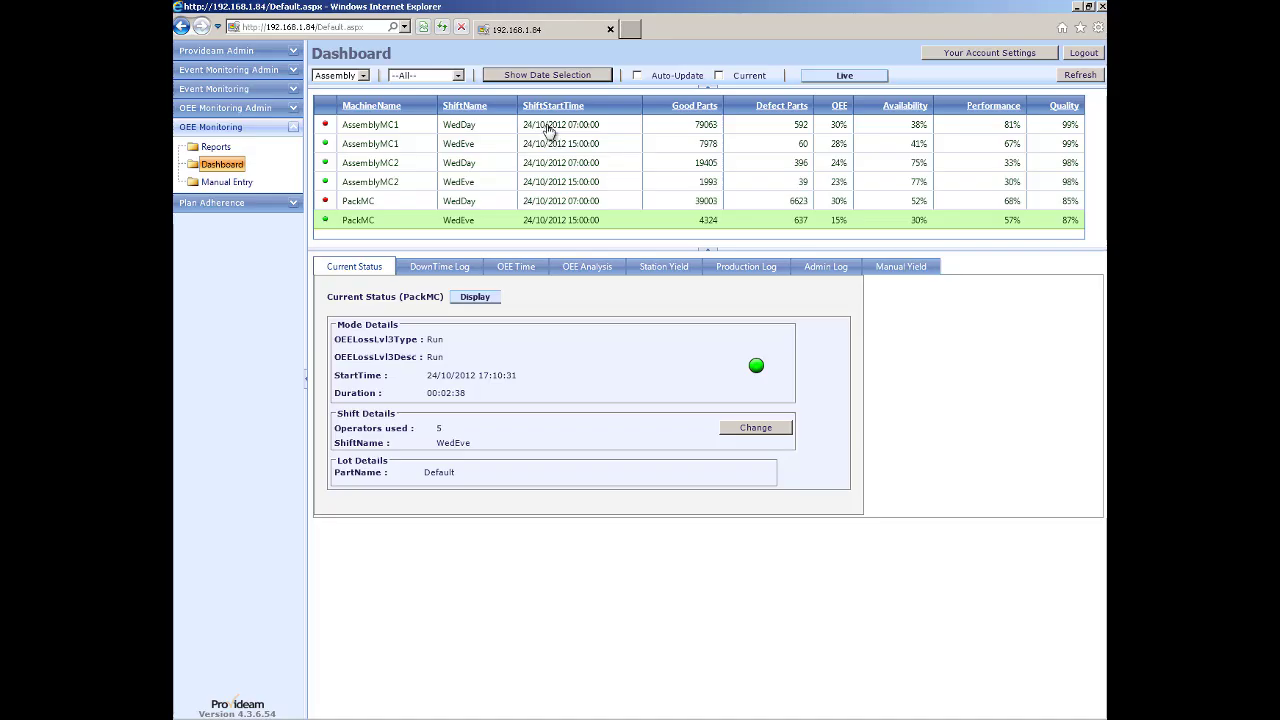
pyautogui.click(360, 76)
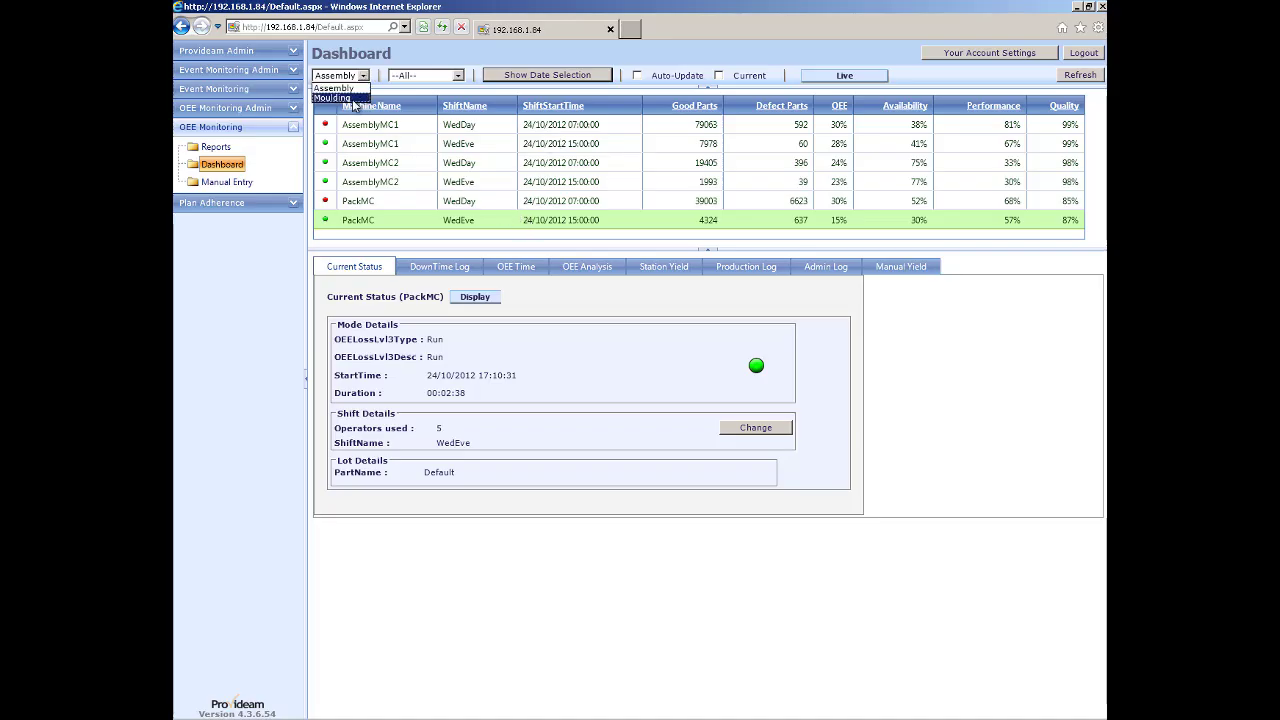
pyautogui.click(354, 100)
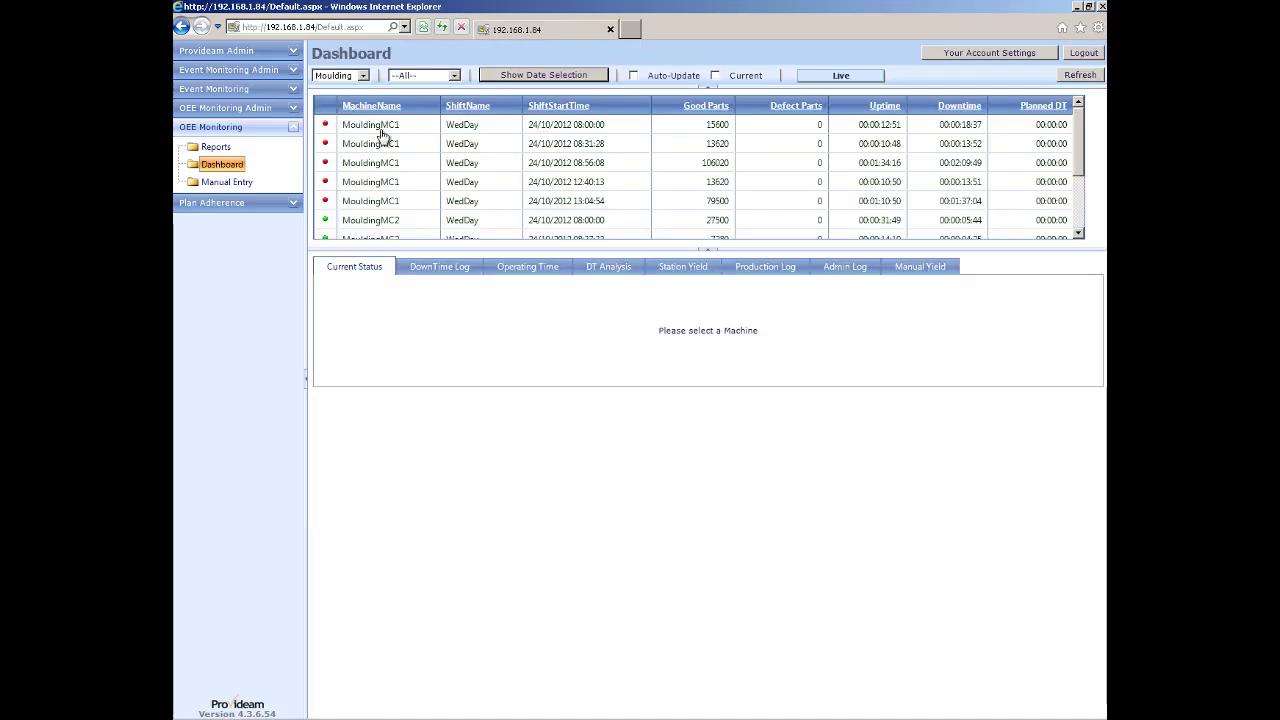
pyautogui.click(445, 77)
pyautogui.click(420, 98)
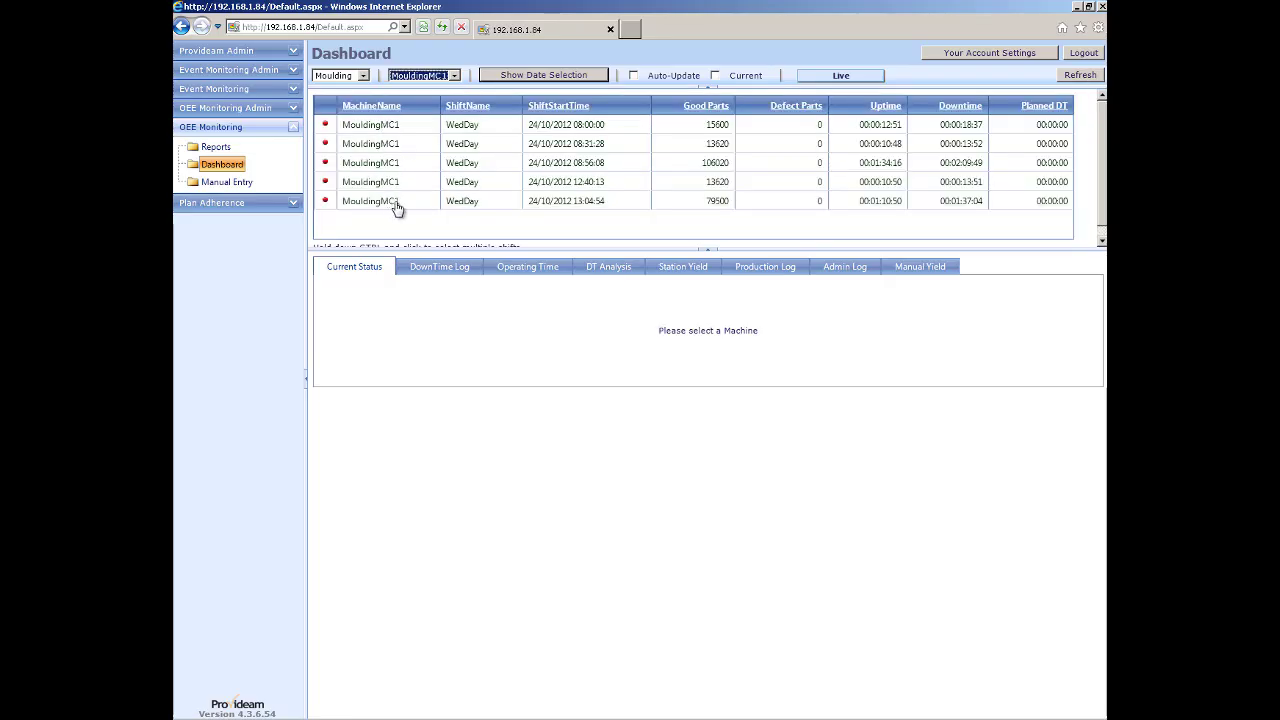
pyautogui.click(716, 77)
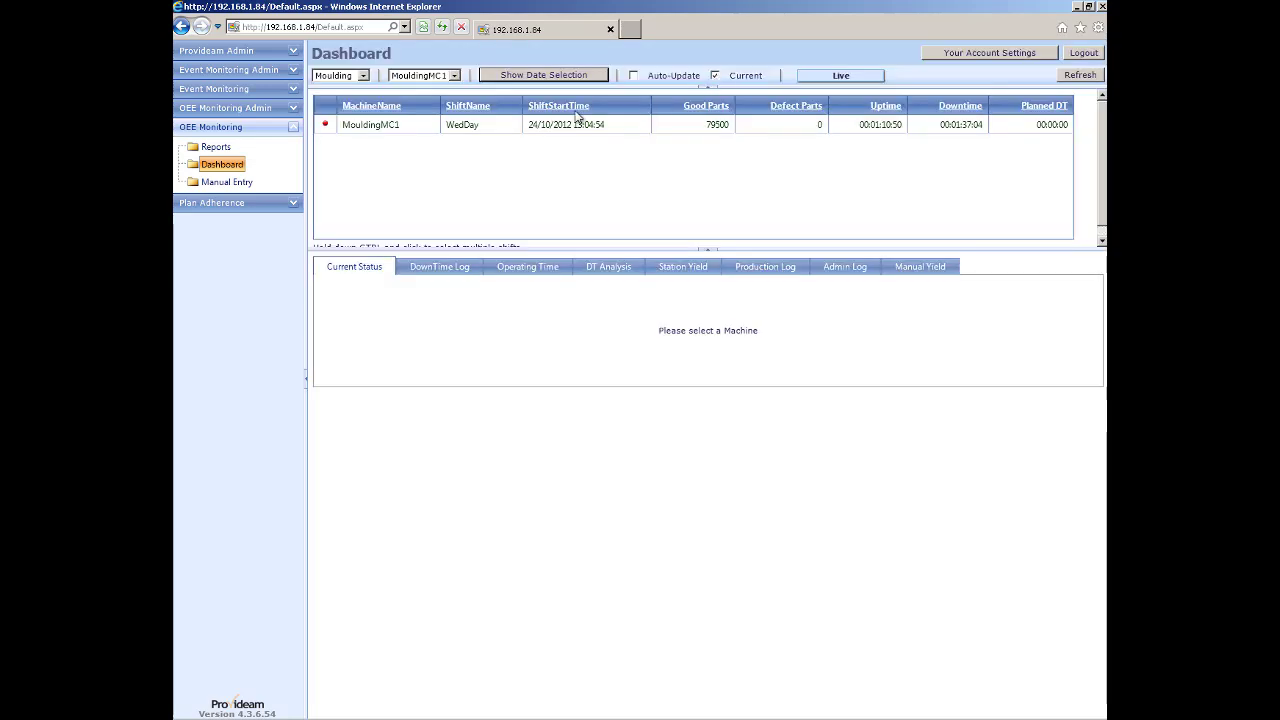
pyautogui.click(715, 77)
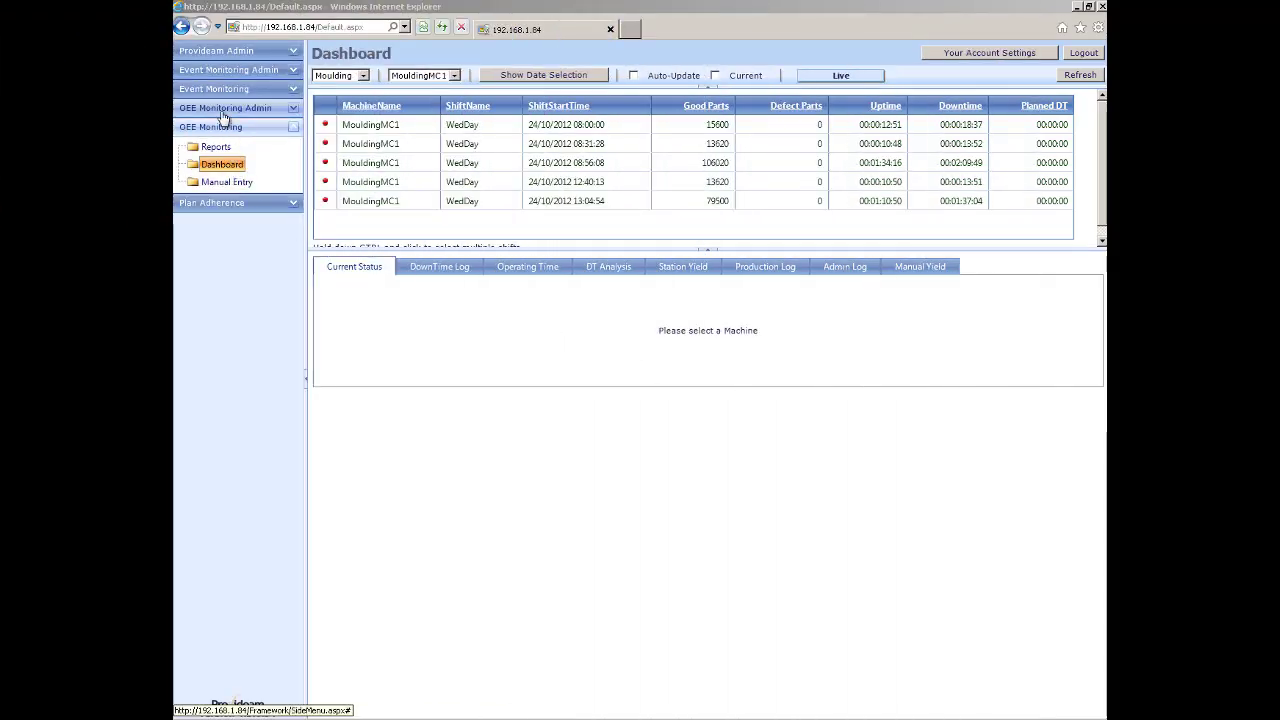
# Bring up PackMC's machine stations in Machine Admin.
pyautogui.click(224, 109)
pyautogui.click(230, 146)
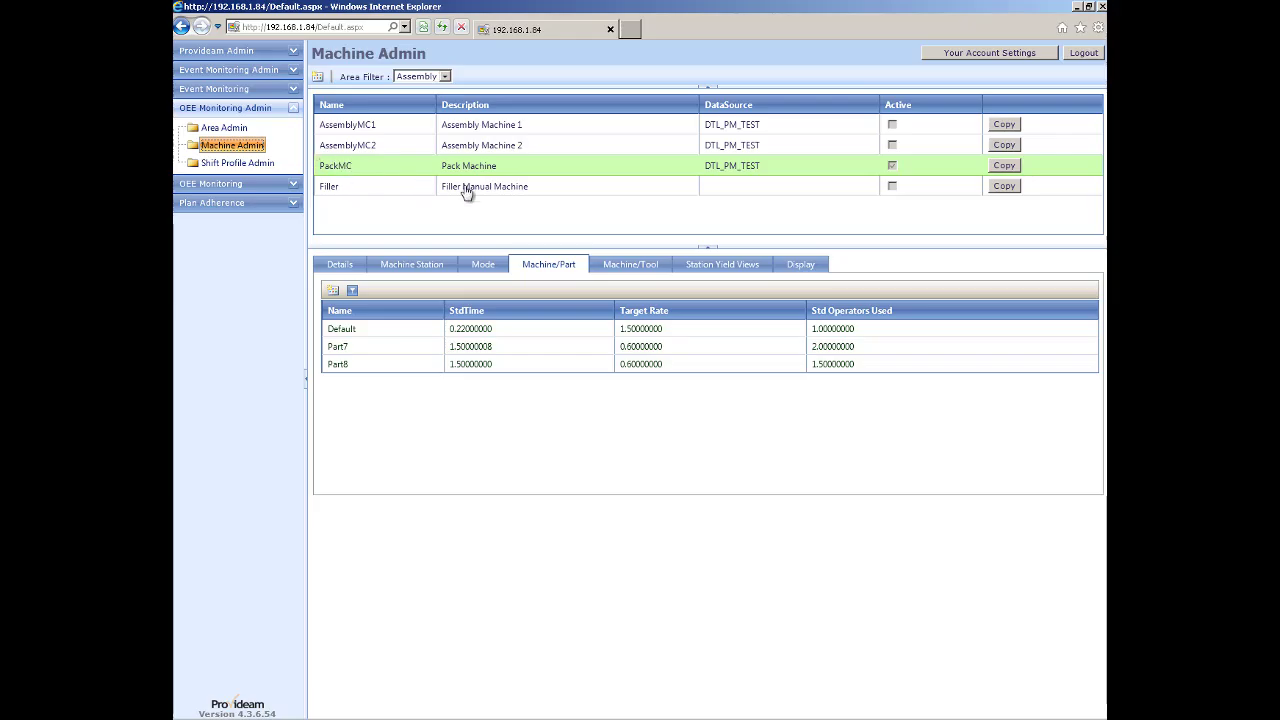
pyautogui.click(406, 268)
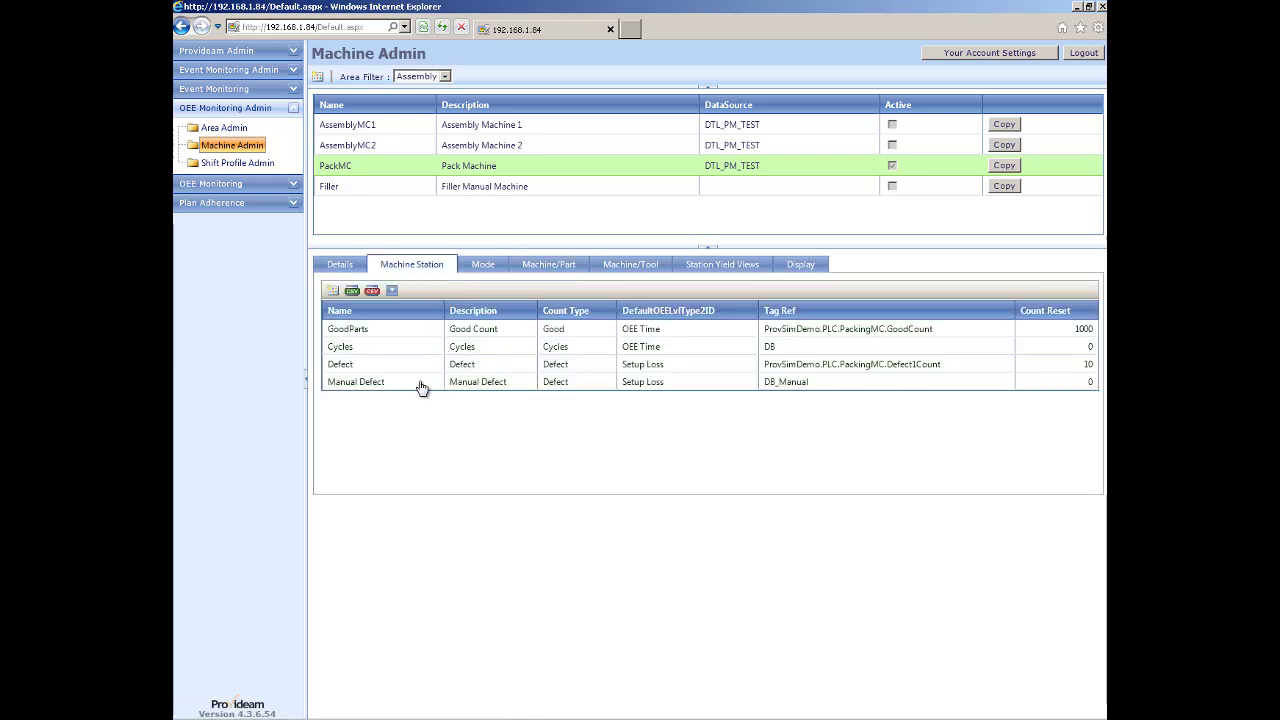
# Add a Manual Defect 2 station with matching description, Defect count type and Yield Loss.
pyautogui.click(334, 291)
pyautogui.click(479, 346)
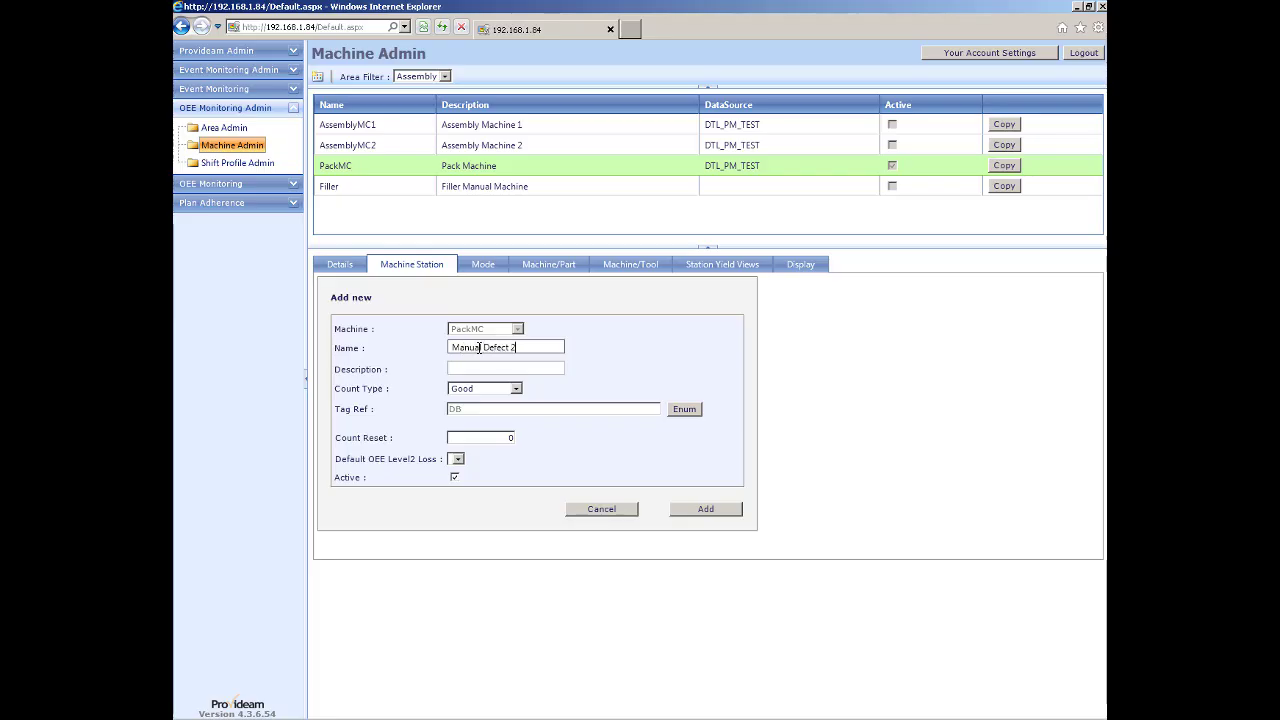
pyautogui.moveTo(519, 346); pyautogui.dragTo(436, 345)
pyautogui.hotkey('ctrl', 'c')
pyautogui.click(455, 369)
pyautogui.hotkey('ctrl', 'v')
pyautogui.click(466, 391)
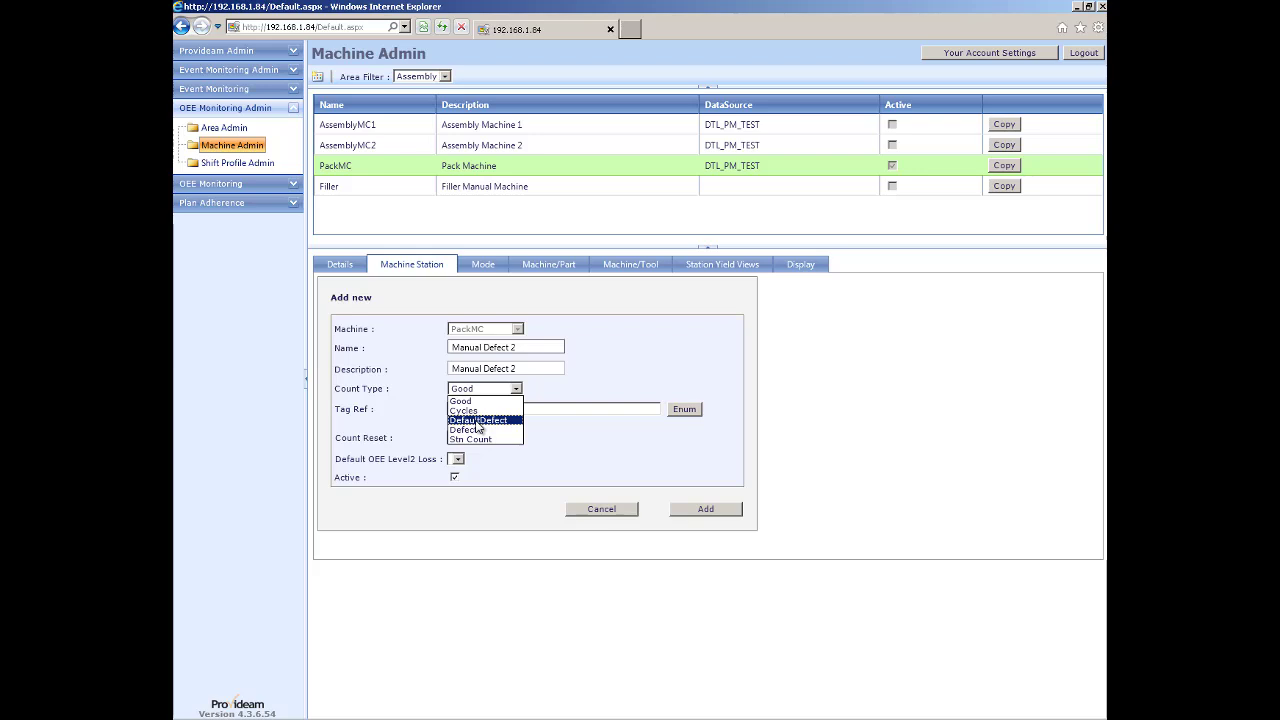
pyautogui.click(466, 430)
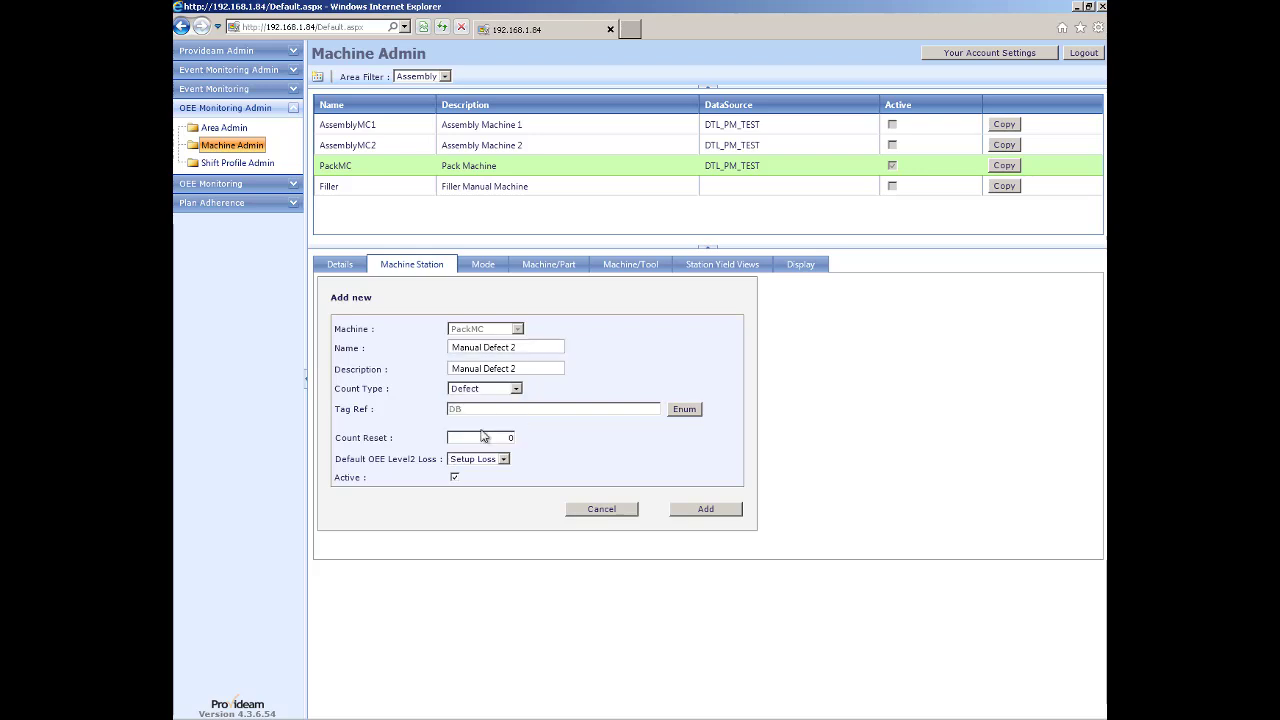
pyautogui.click(508, 464)
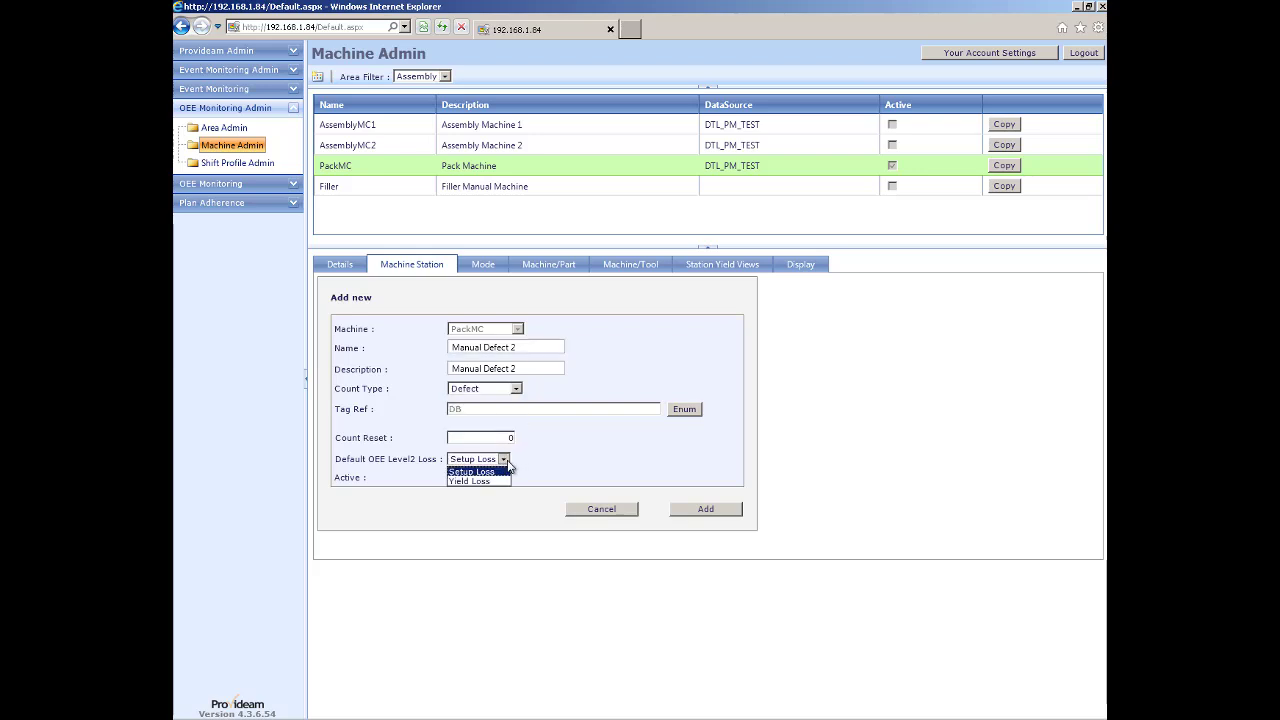
pyautogui.click(493, 483)
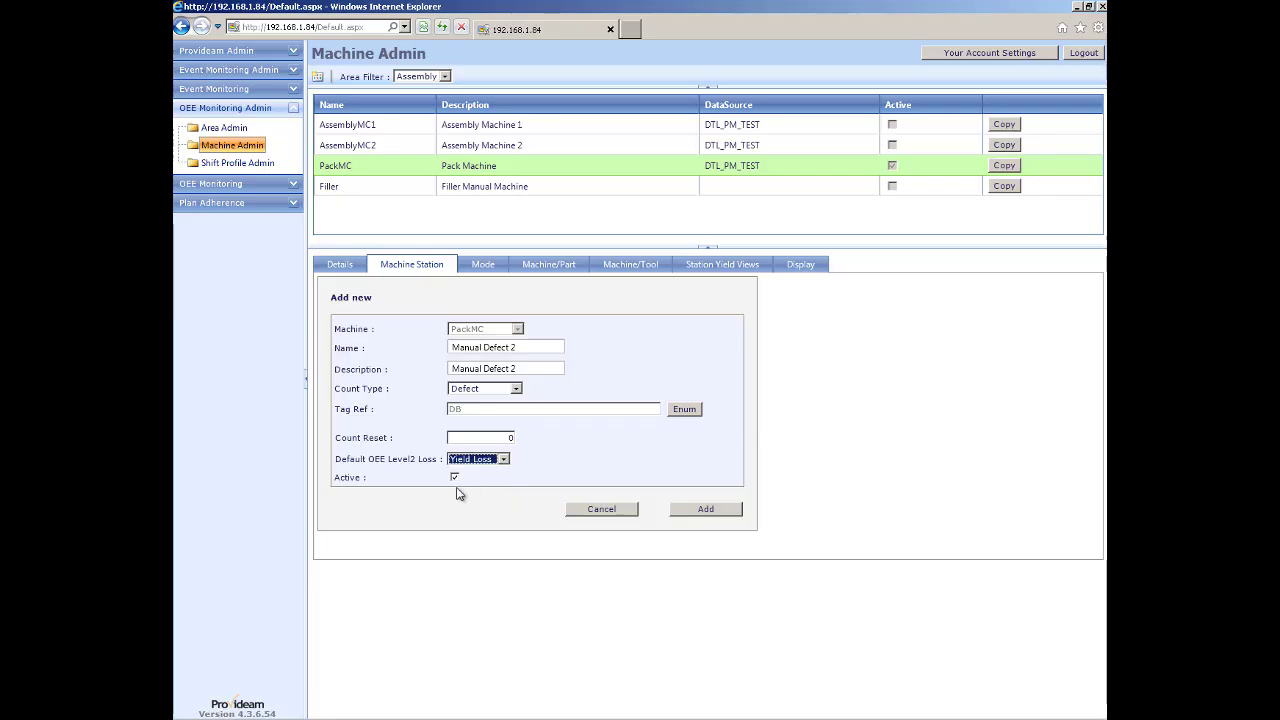
pyautogui.click(699, 510)
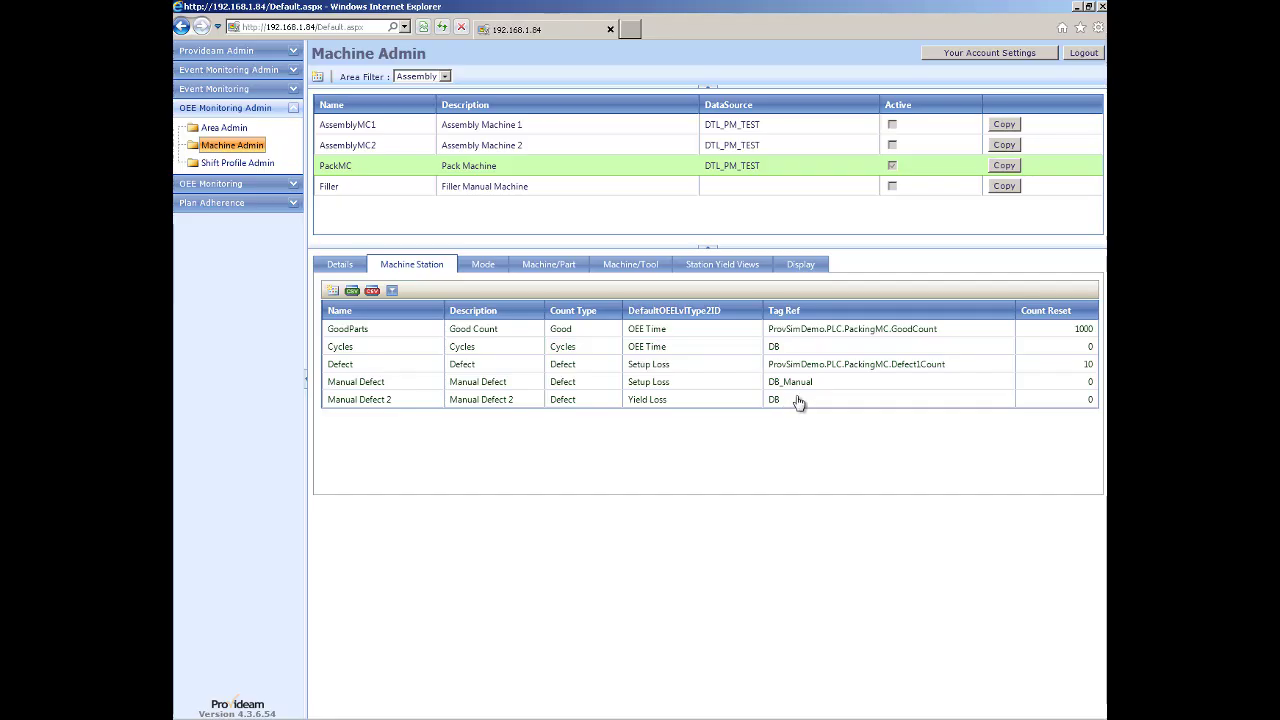
# Change Manual Defect 2's tag reference to DB_Manual and save the station.
pyautogui.click(403, 400)
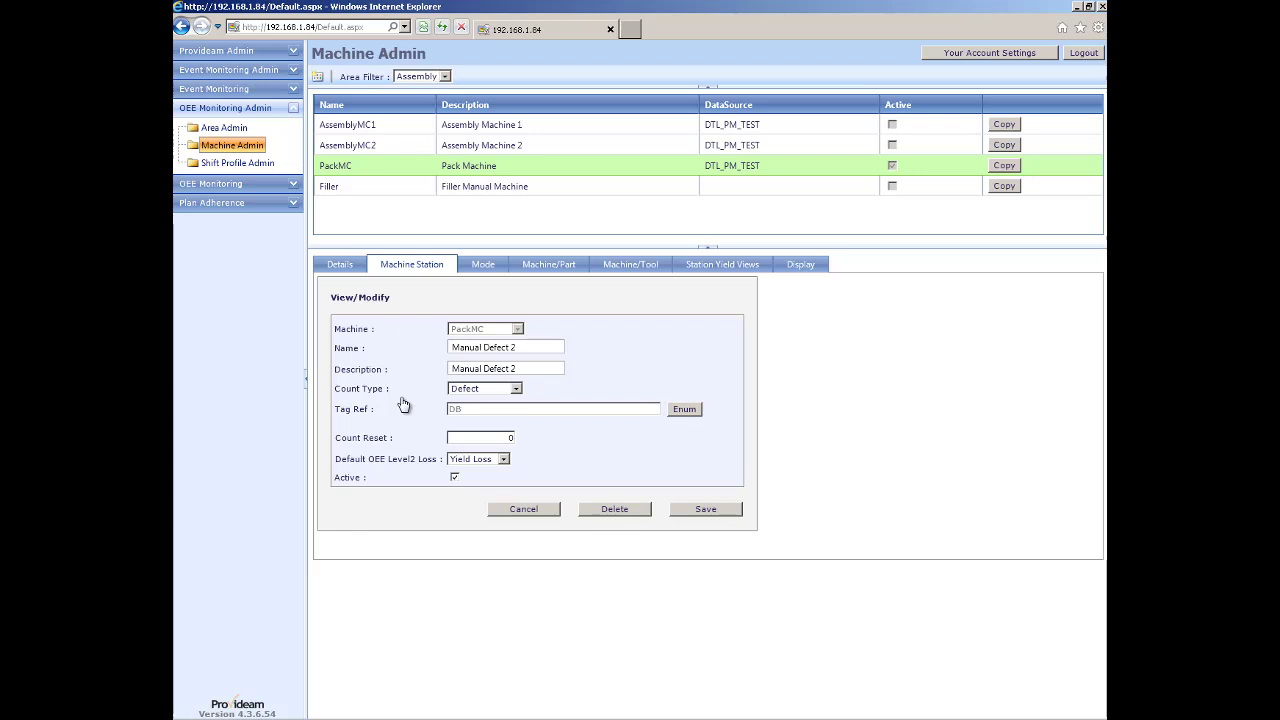
pyautogui.click(684, 410)
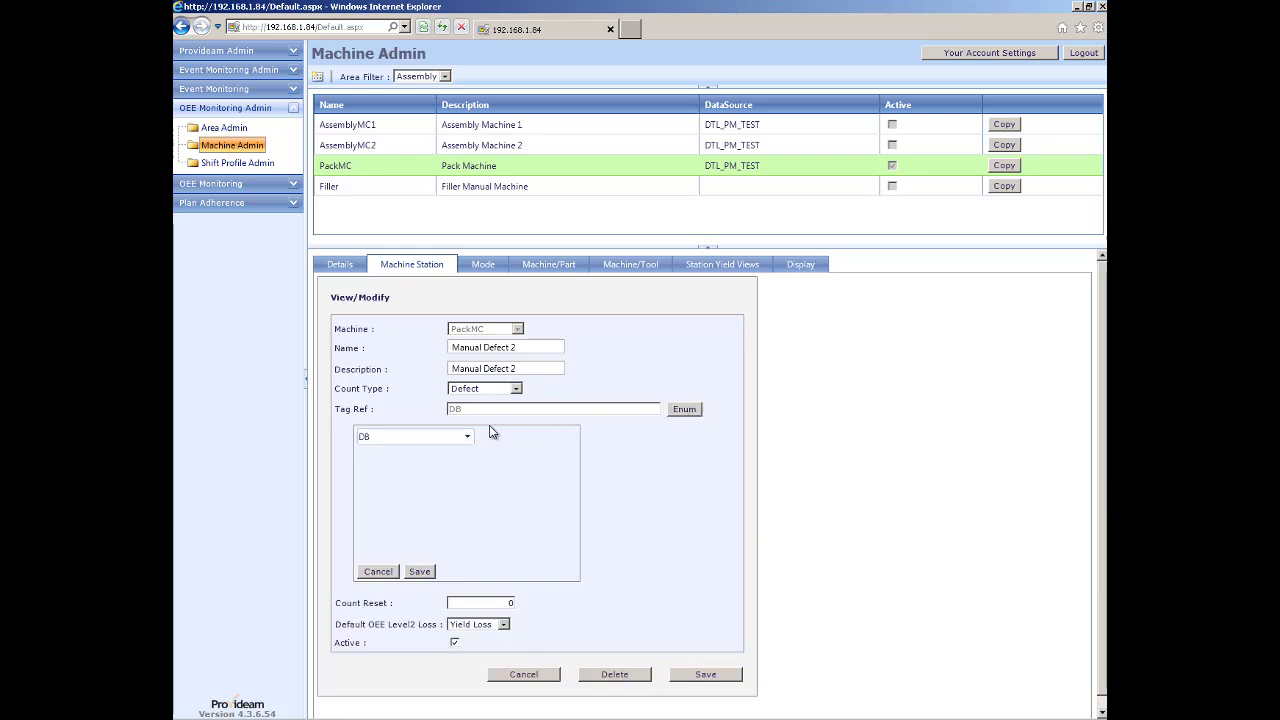
pyautogui.click(467, 438)
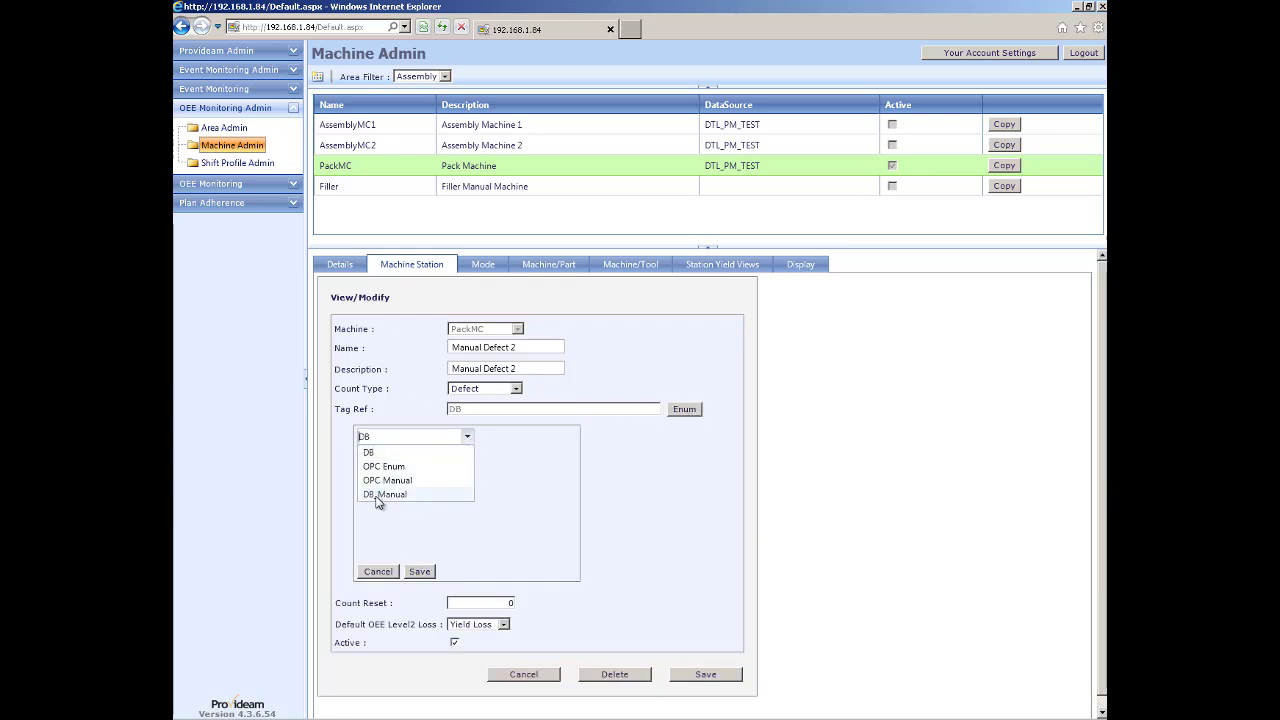
pyautogui.click(384, 494)
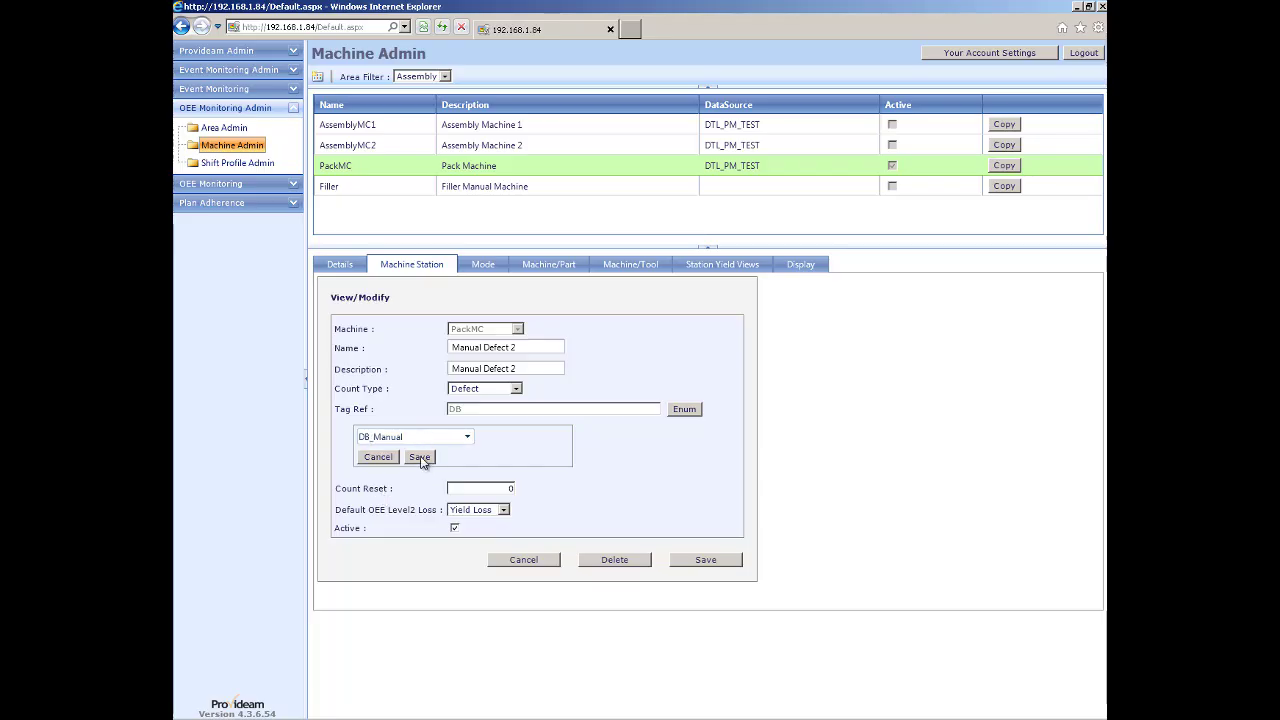
pyautogui.click(420, 458)
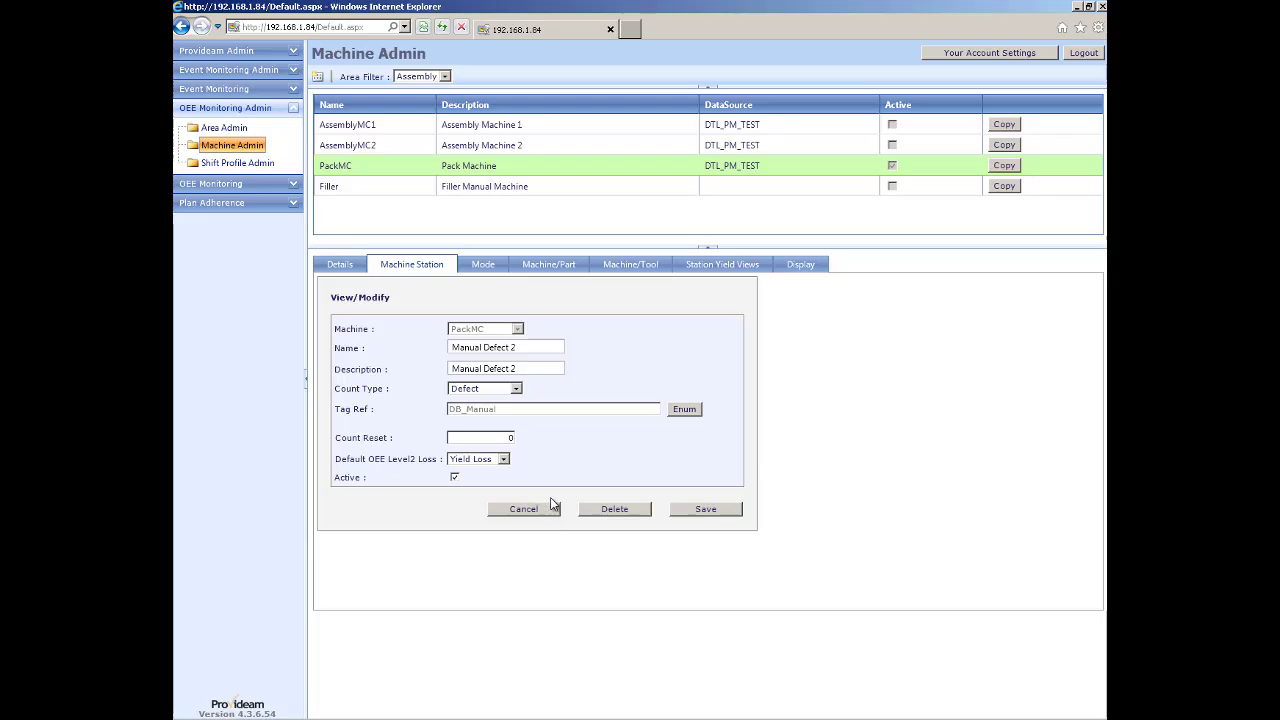
pyautogui.click(704, 510)
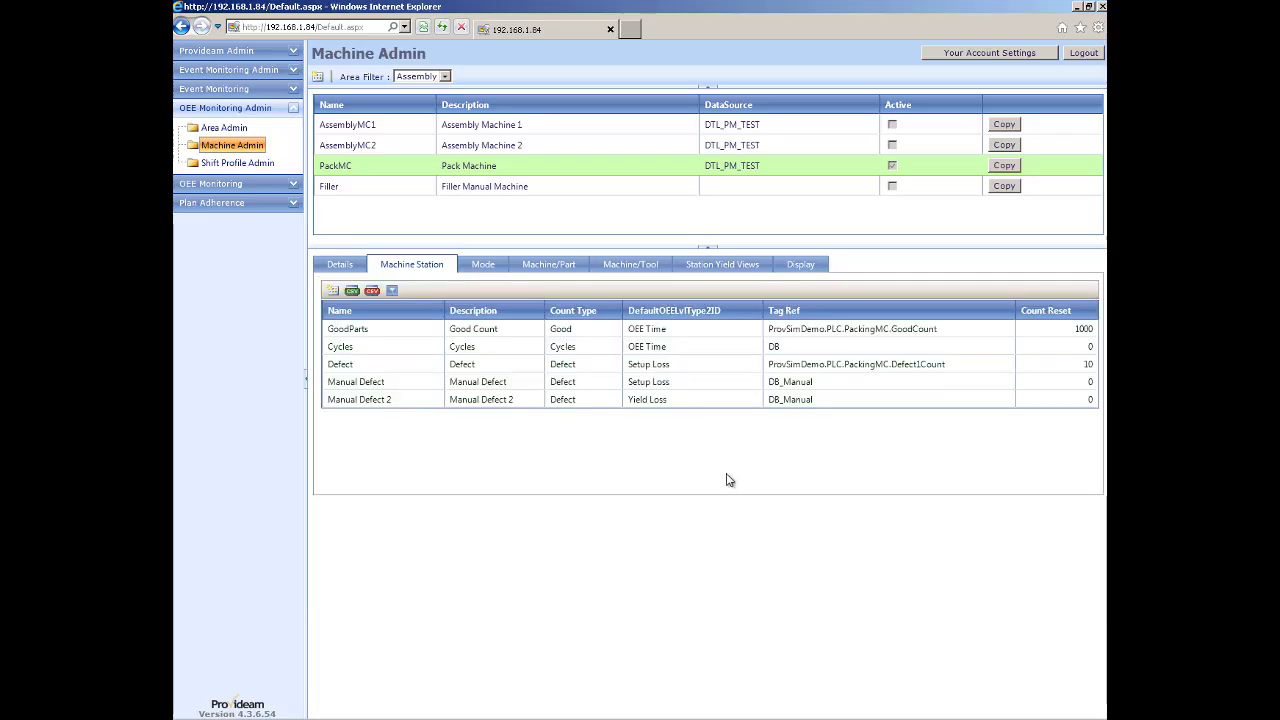
pyautogui.click(226, 186)
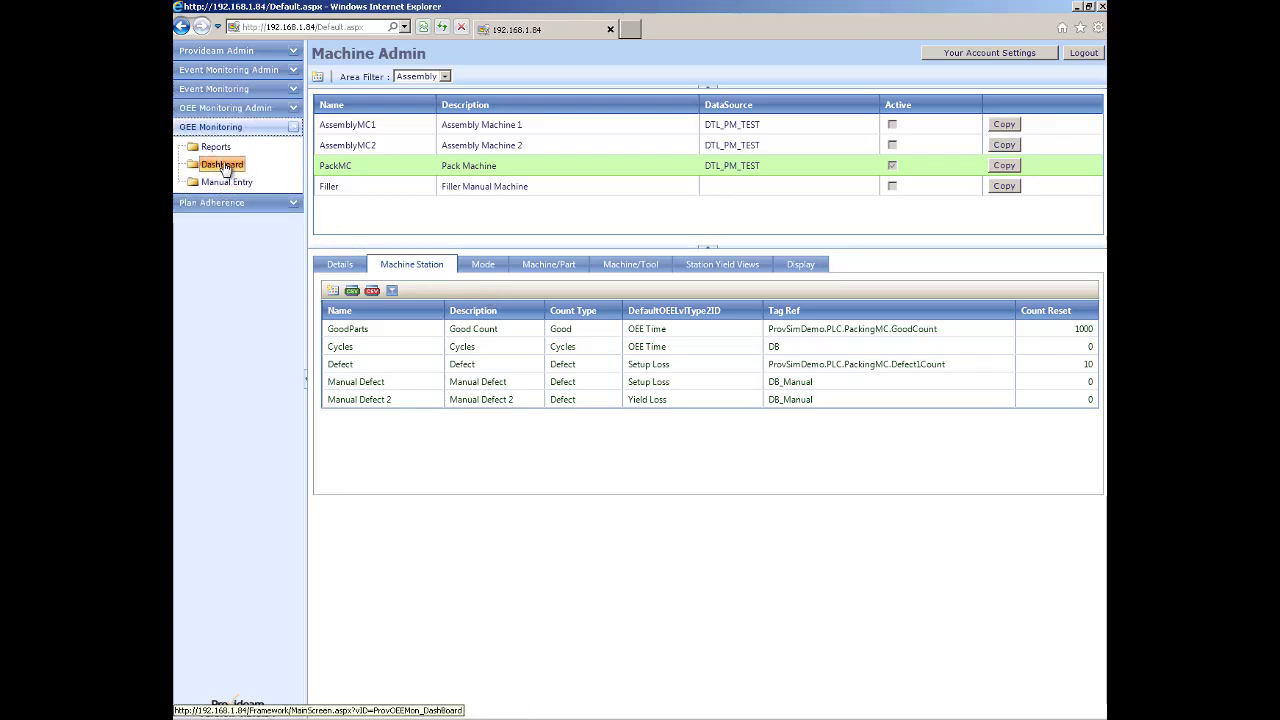
# Bring up PackMC's manual yield entries for the WedDay shift on the dashboard.
pyautogui.click(225, 168)
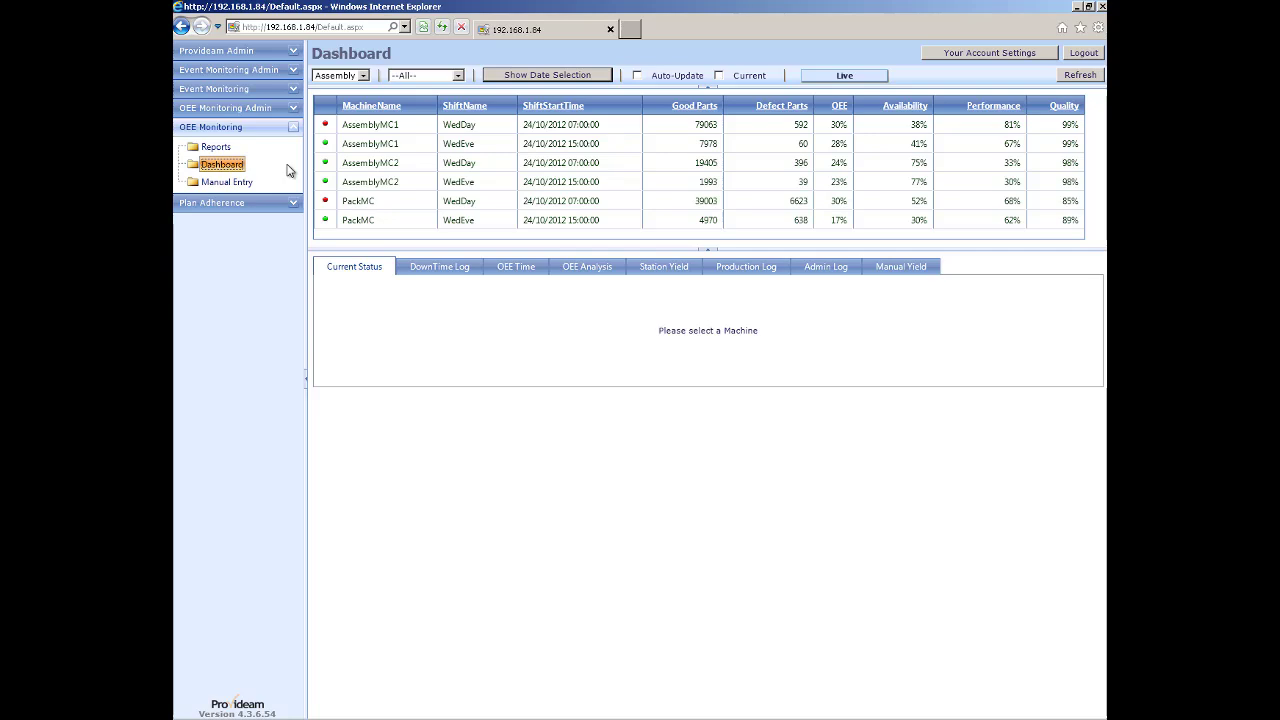
pyautogui.click(385, 221)
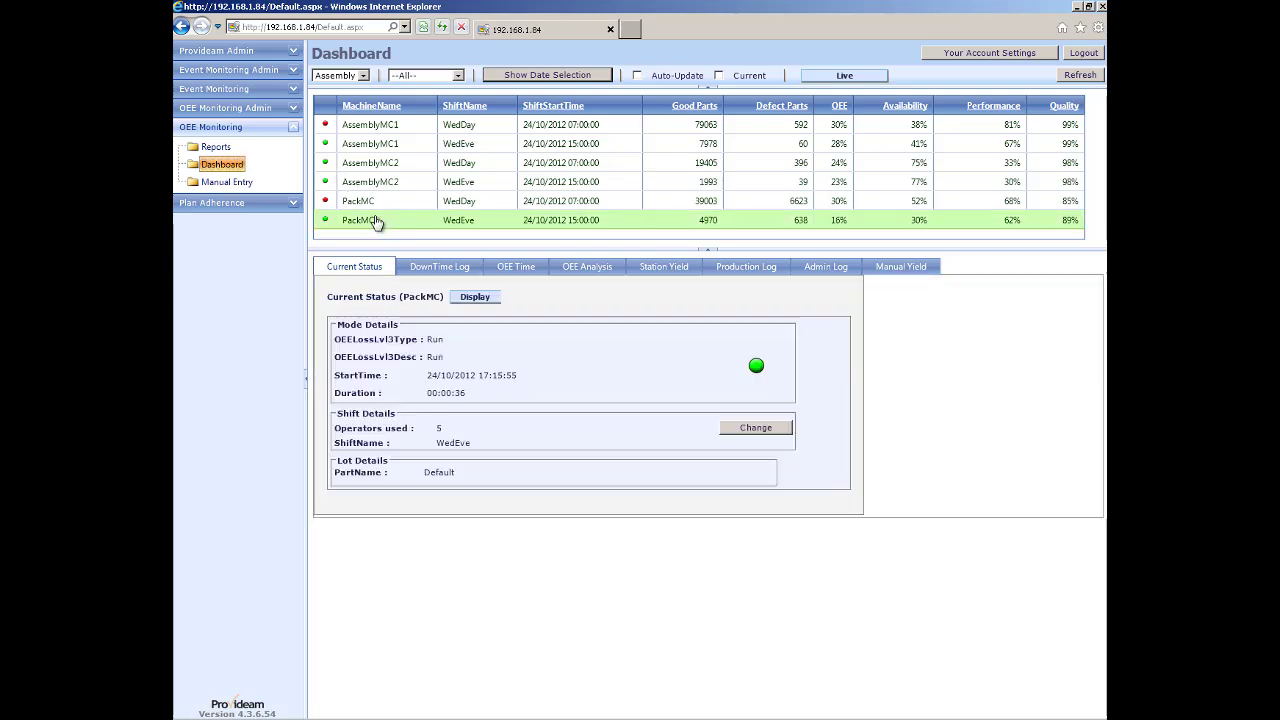
pyautogui.click(905, 272)
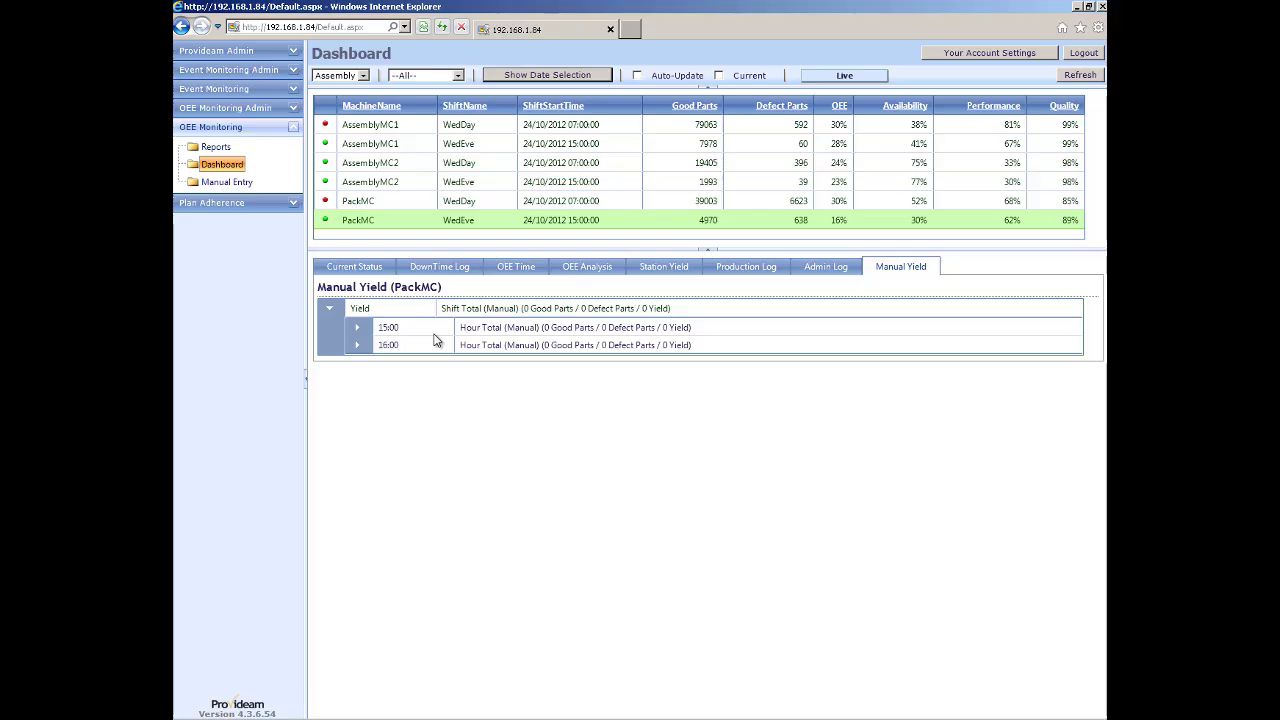
pyautogui.click(357, 201)
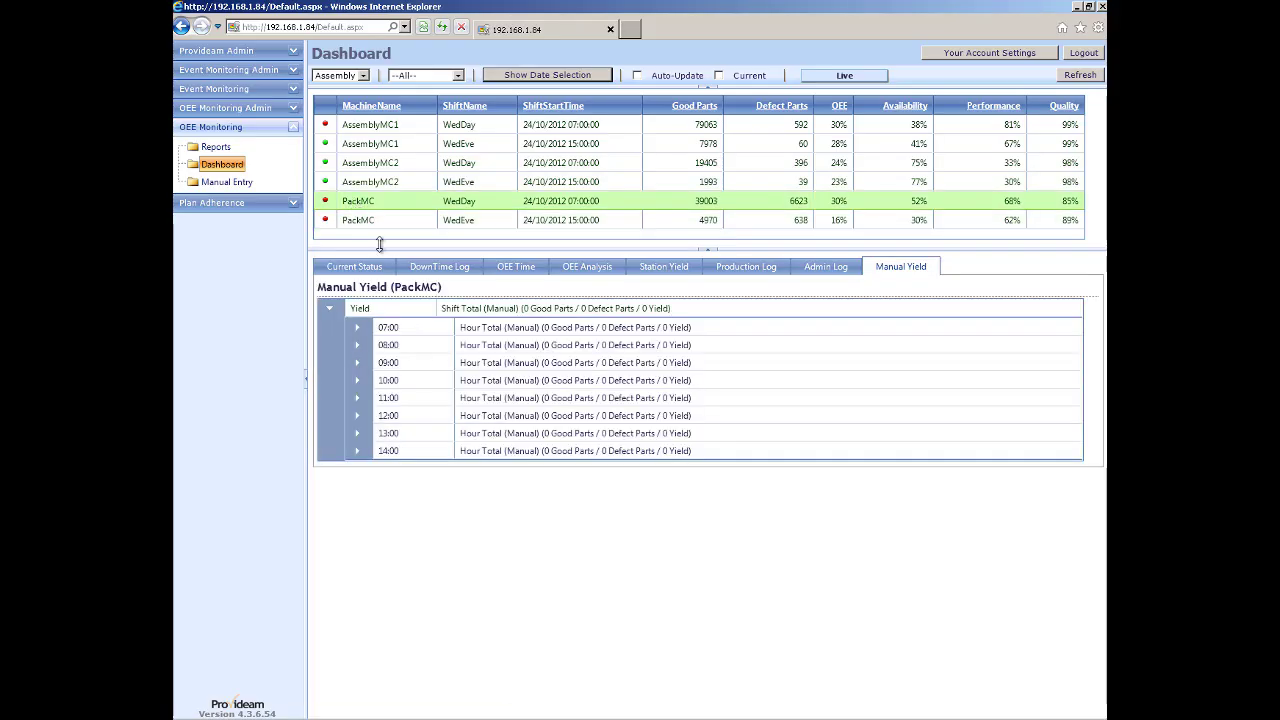
# Add a Manual Defect record of 112 to the 08:00 hour.
pyautogui.click(357, 349)
pyautogui.click(391, 372)
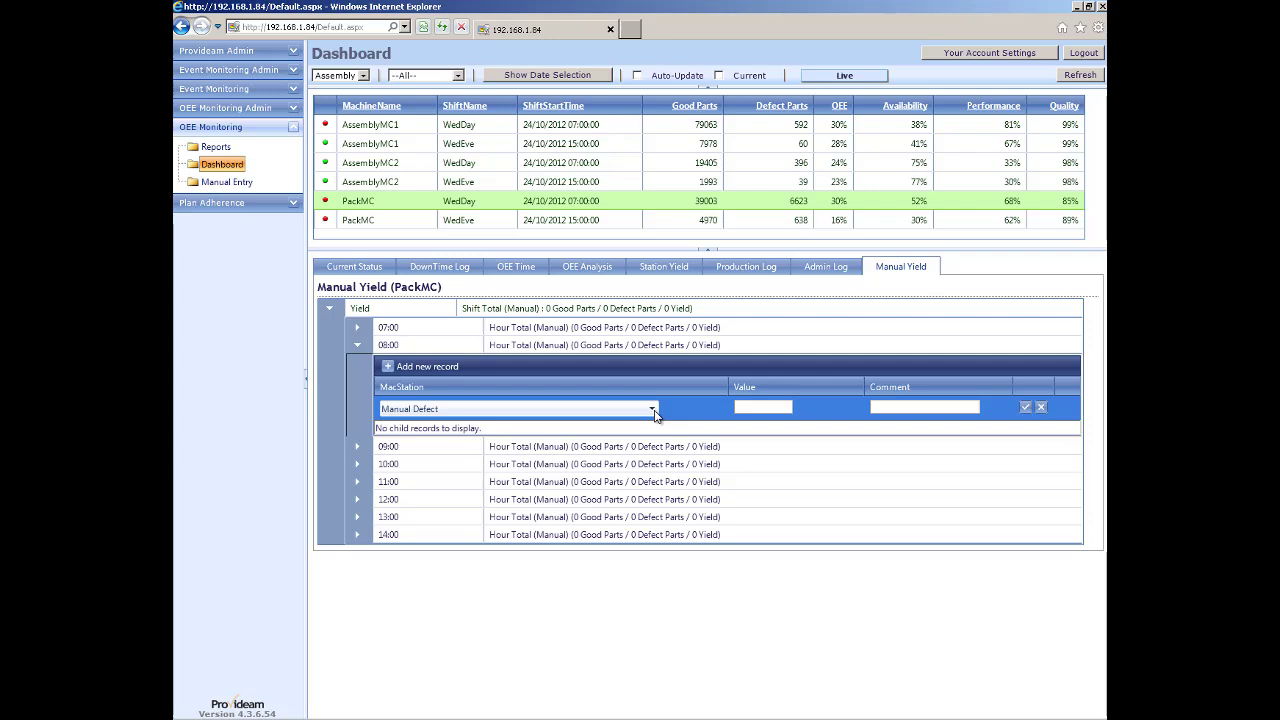
pyautogui.click(652, 410)
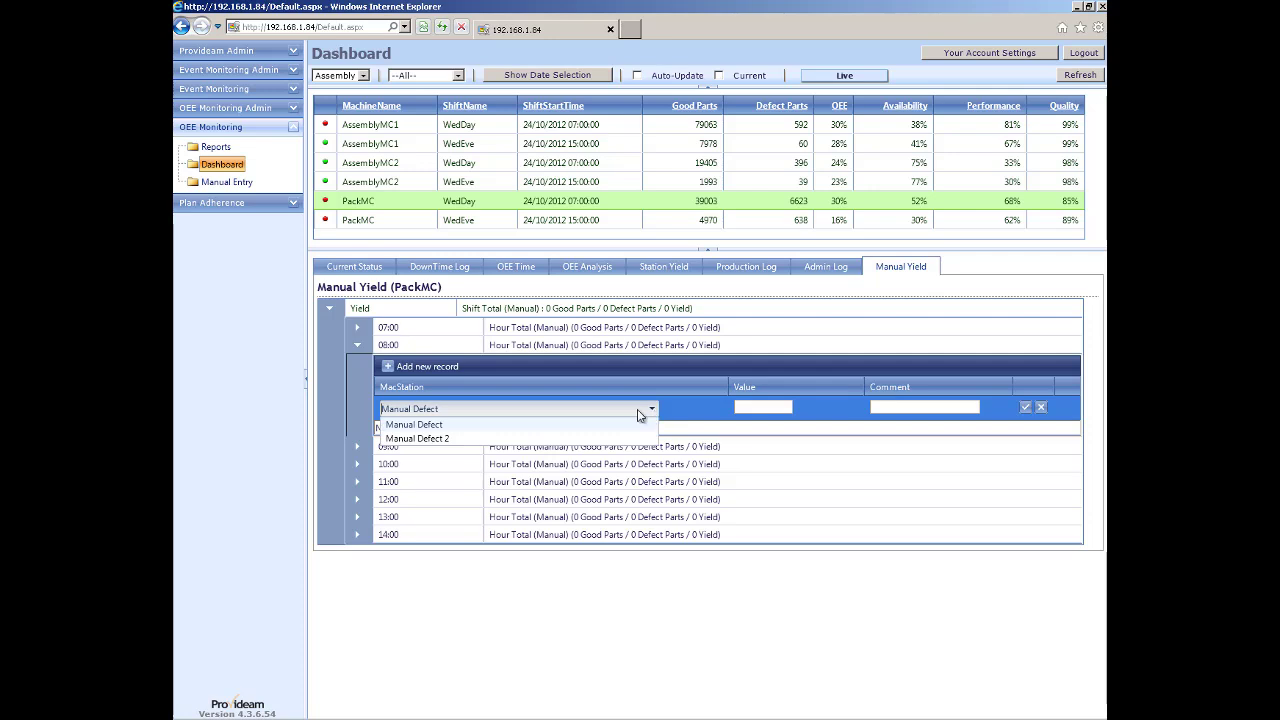
pyautogui.click(744, 406)
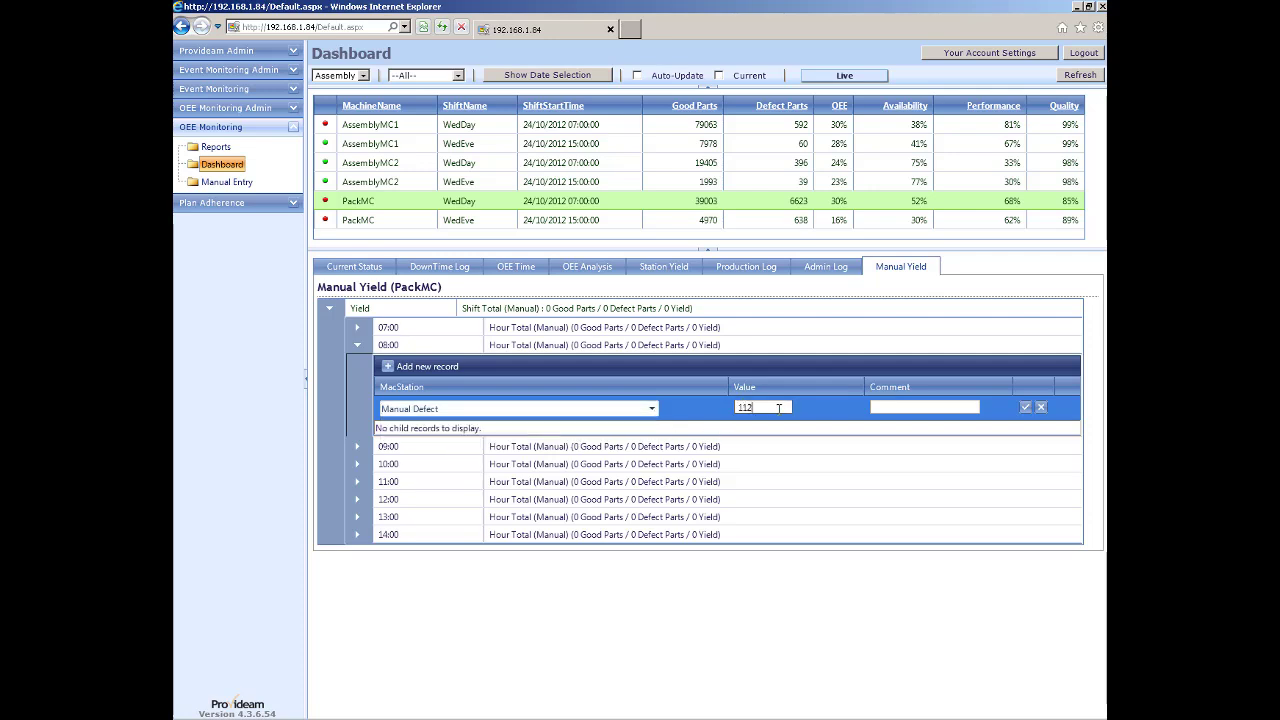
pyautogui.write('112')
pyautogui.click(1025, 407)
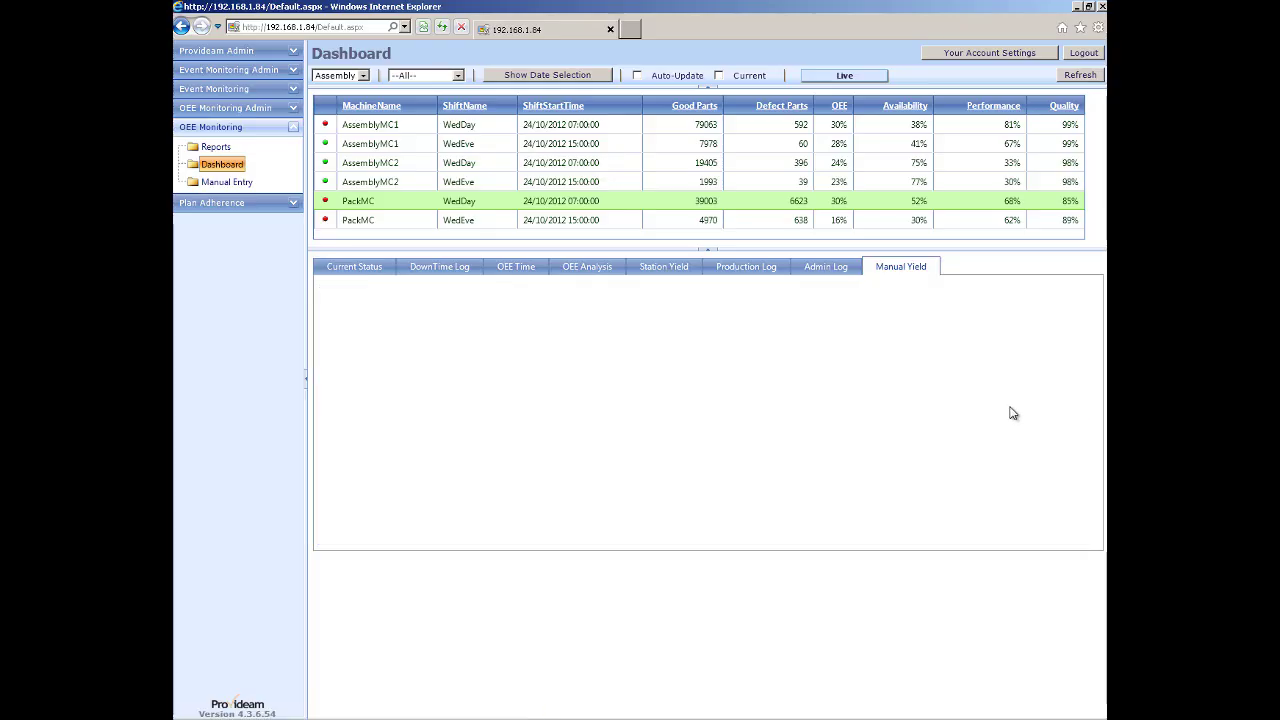
# Add a Manual Defect 2 record of 4 at 08:00, then show the WedEve shift.
pyautogui.click(390, 368)
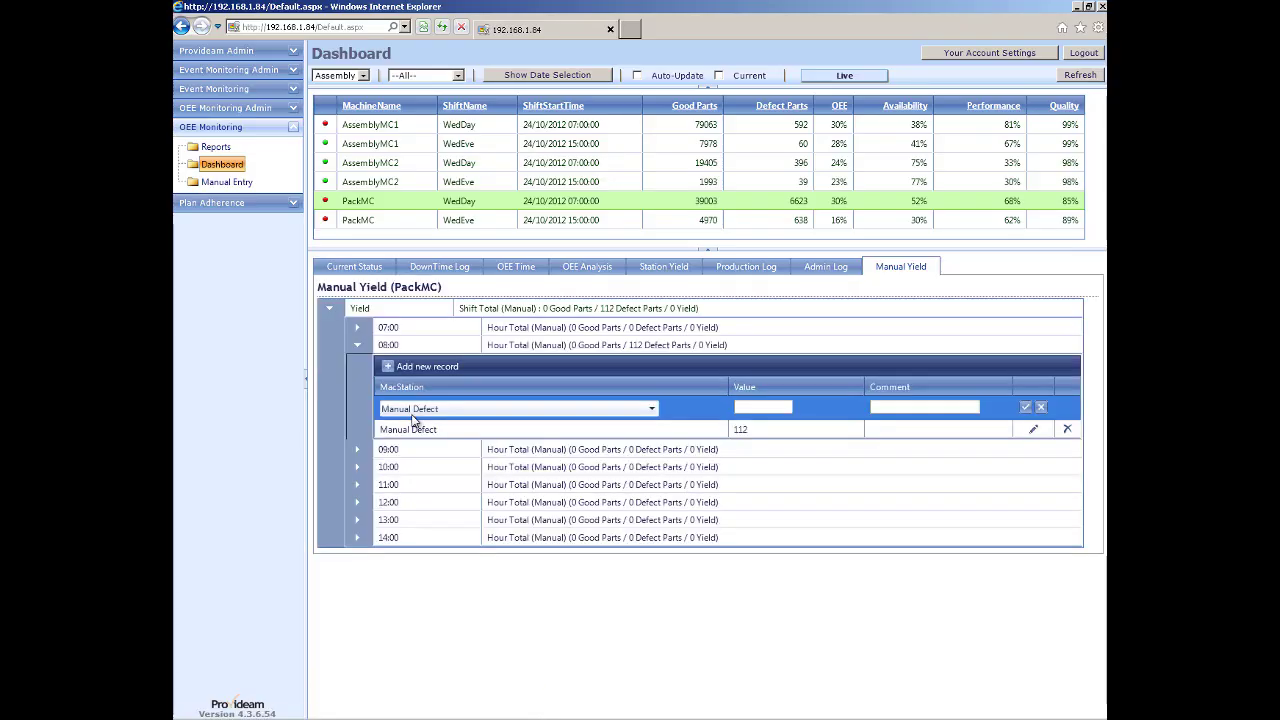
pyautogui.click(420, 409)
pyautogui.click(441, 438)
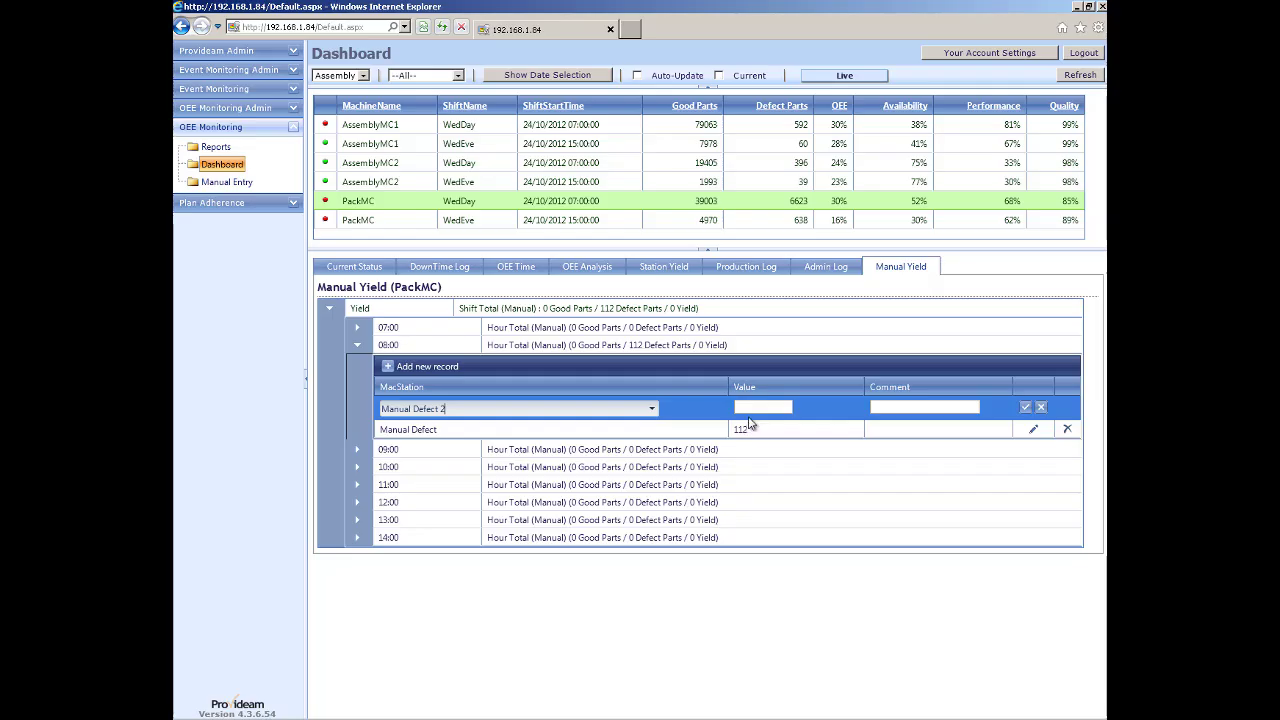
pyautogui.click(752, 407)
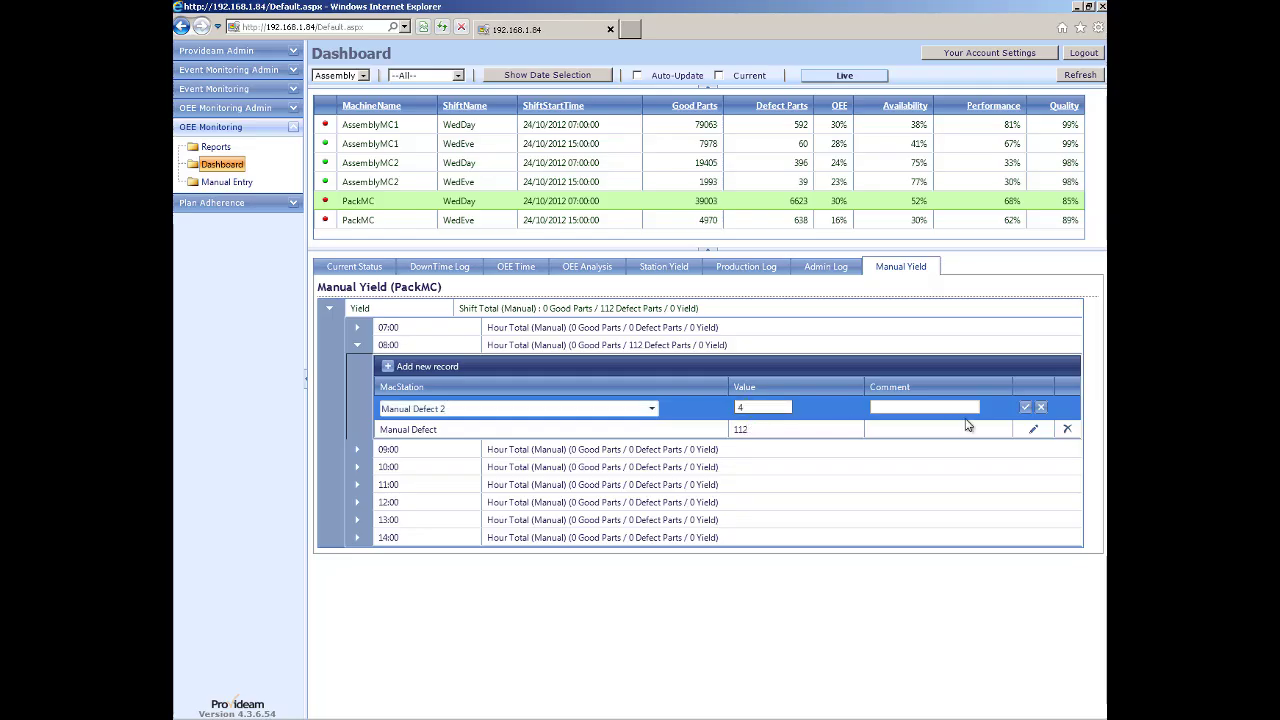
pyautogui.click(1025, 407)
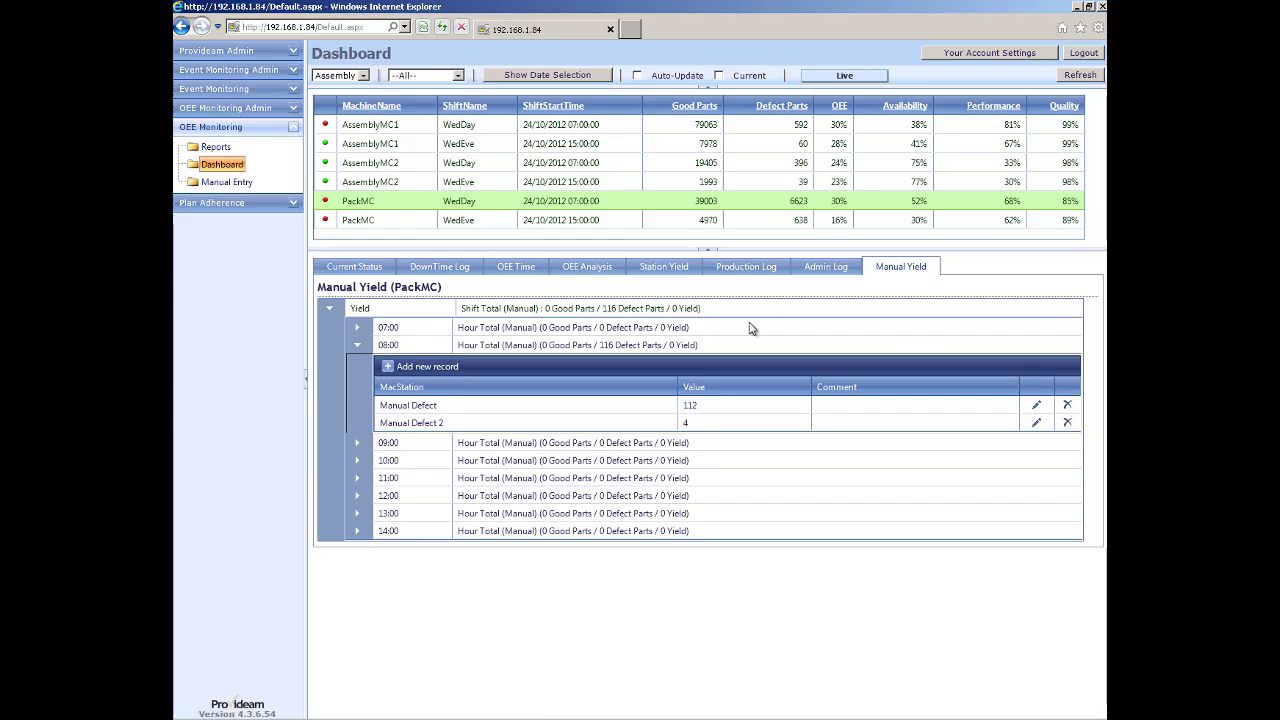
pyautogui.click(357, 344)
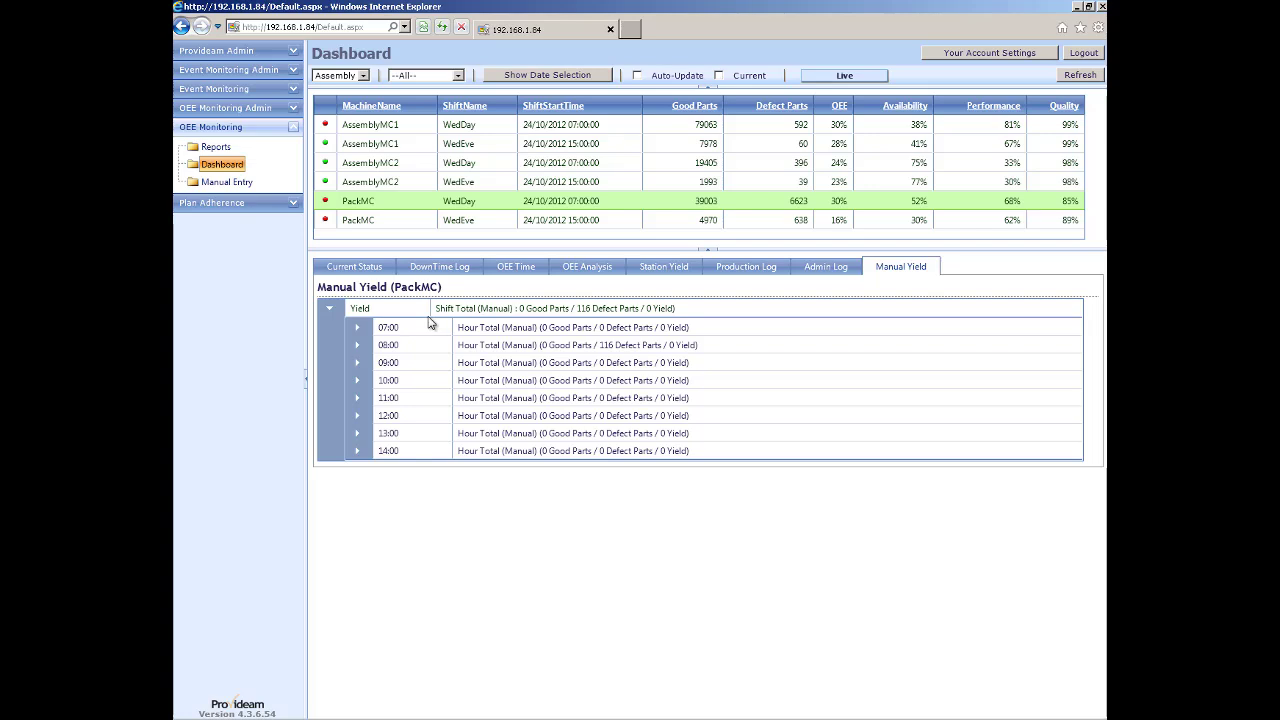
pyautogui.click(354, 222)
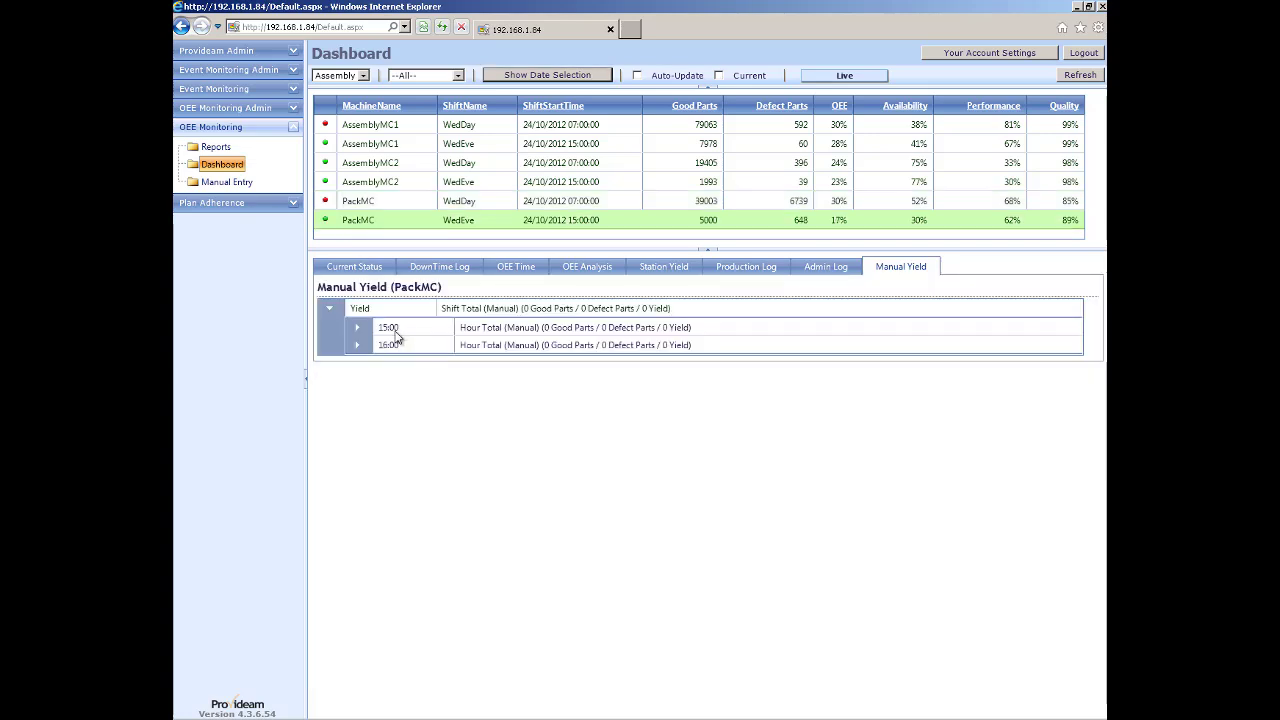
# Set PackMC's Yield Resolution to Shift in Machine Admin and save.
pyautogui.click(223, 110)
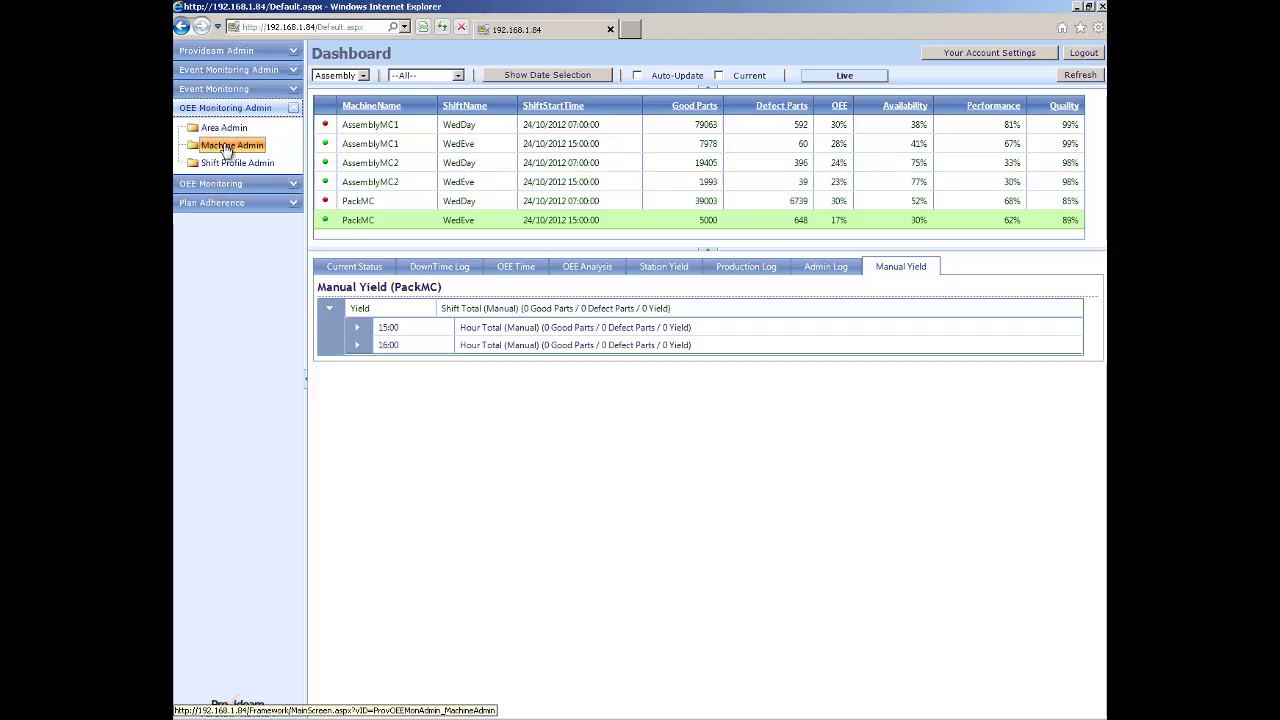
pyautogui.click(226, 147)
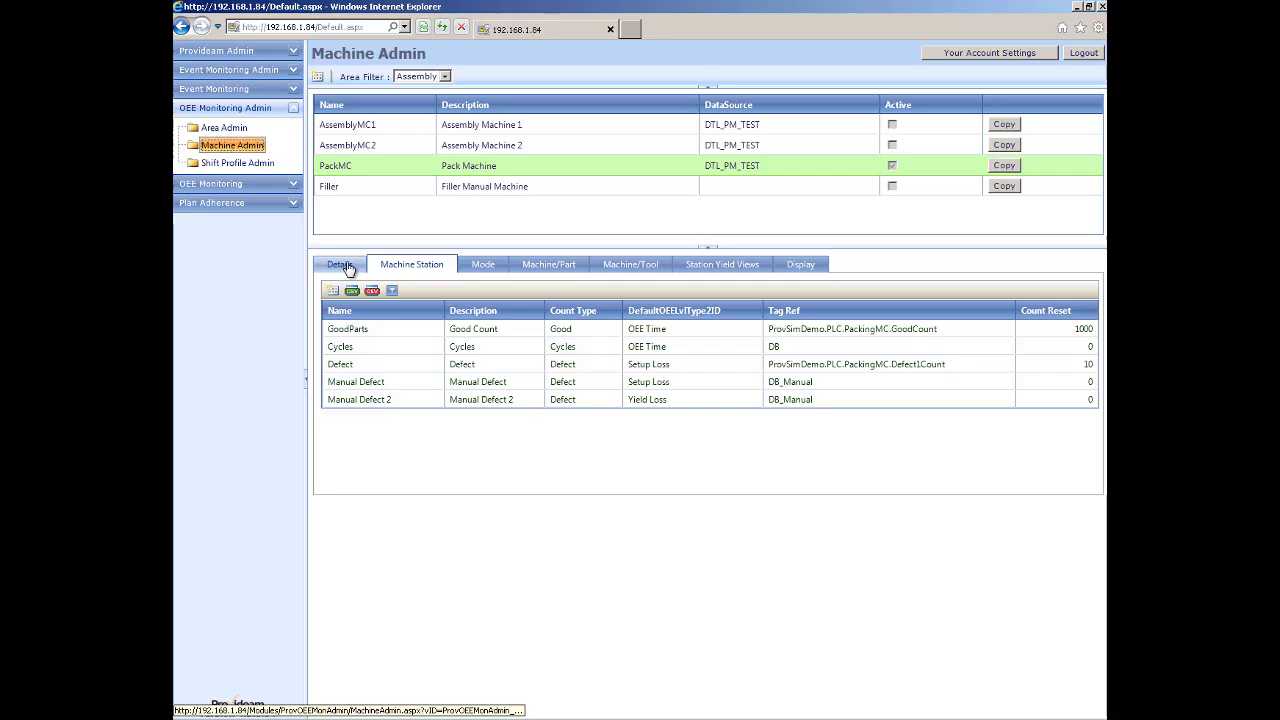
pyautogui.click(347, 268)
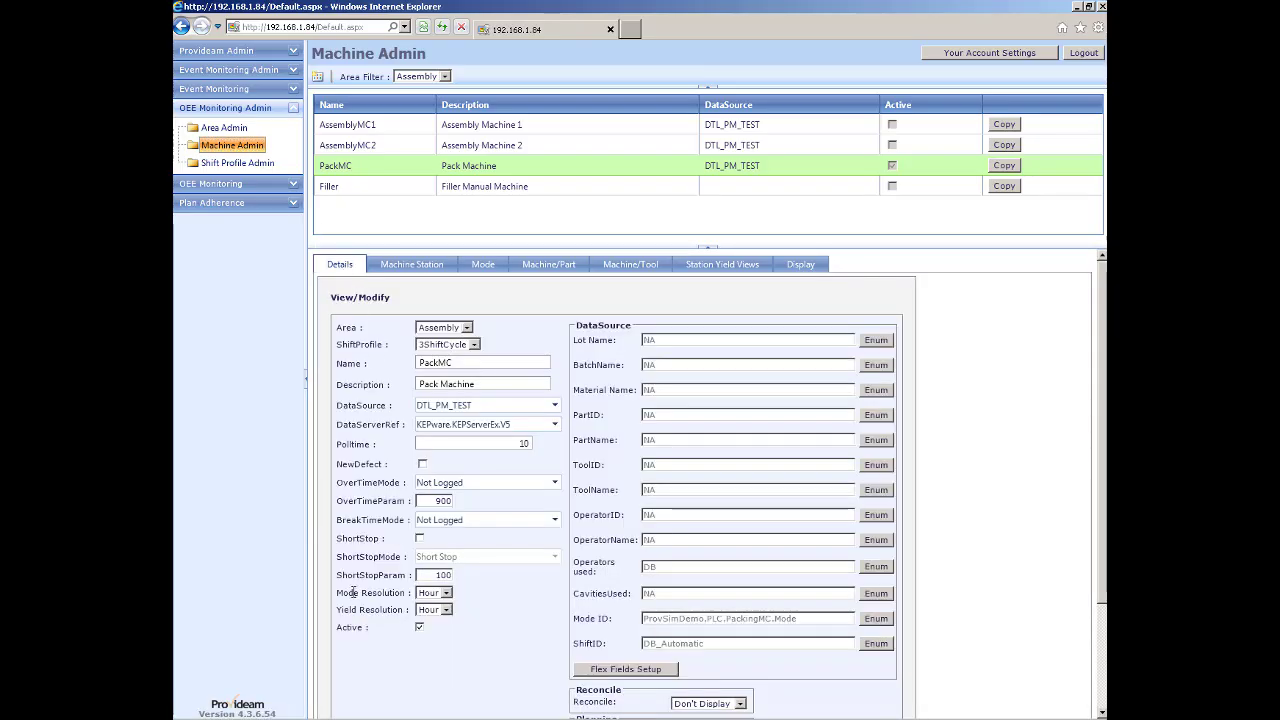
pyautogui.click(446, 611)
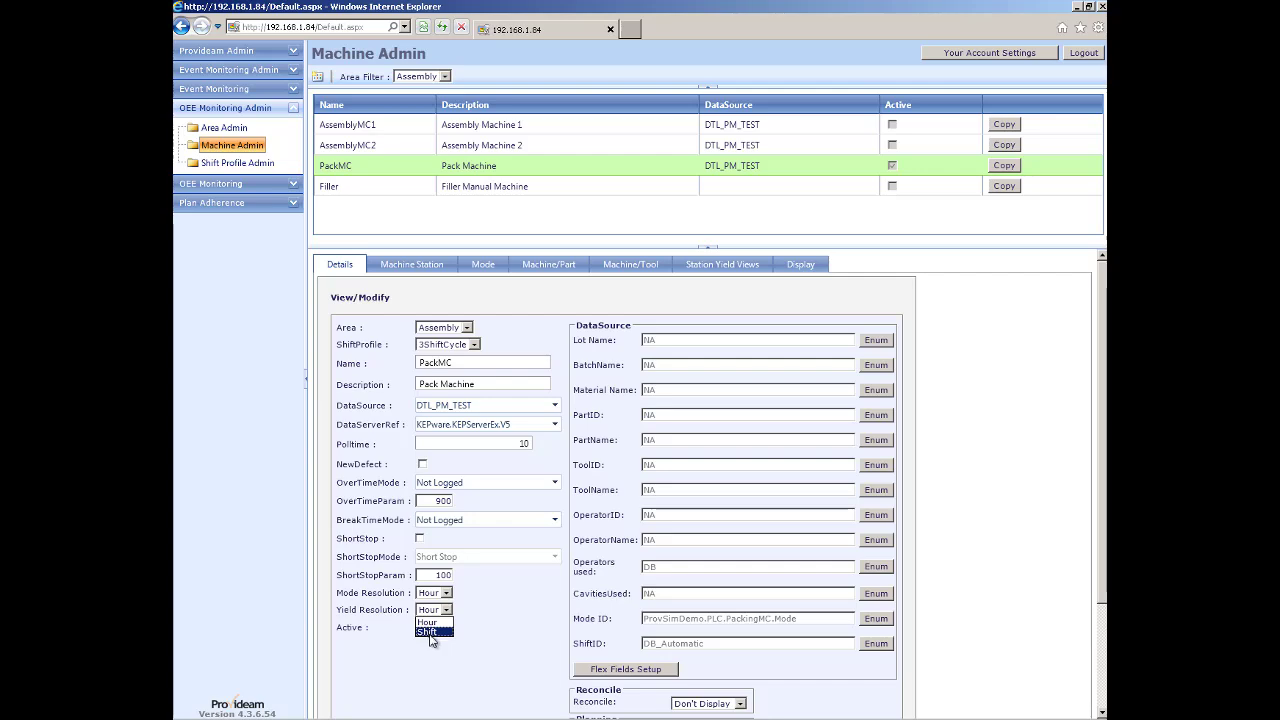
pyautogui.click(429, 633)
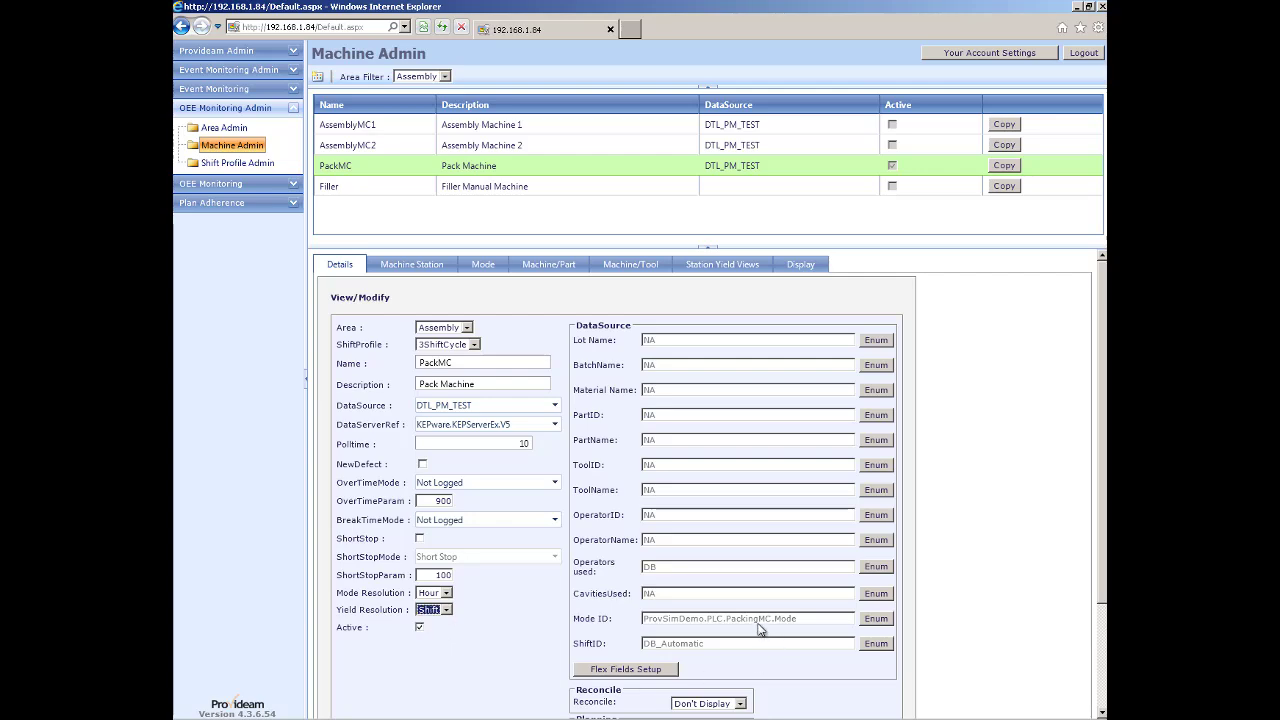
pyautogui.scroll(-2, 758, 627)
pyautogui.click(855, 667)
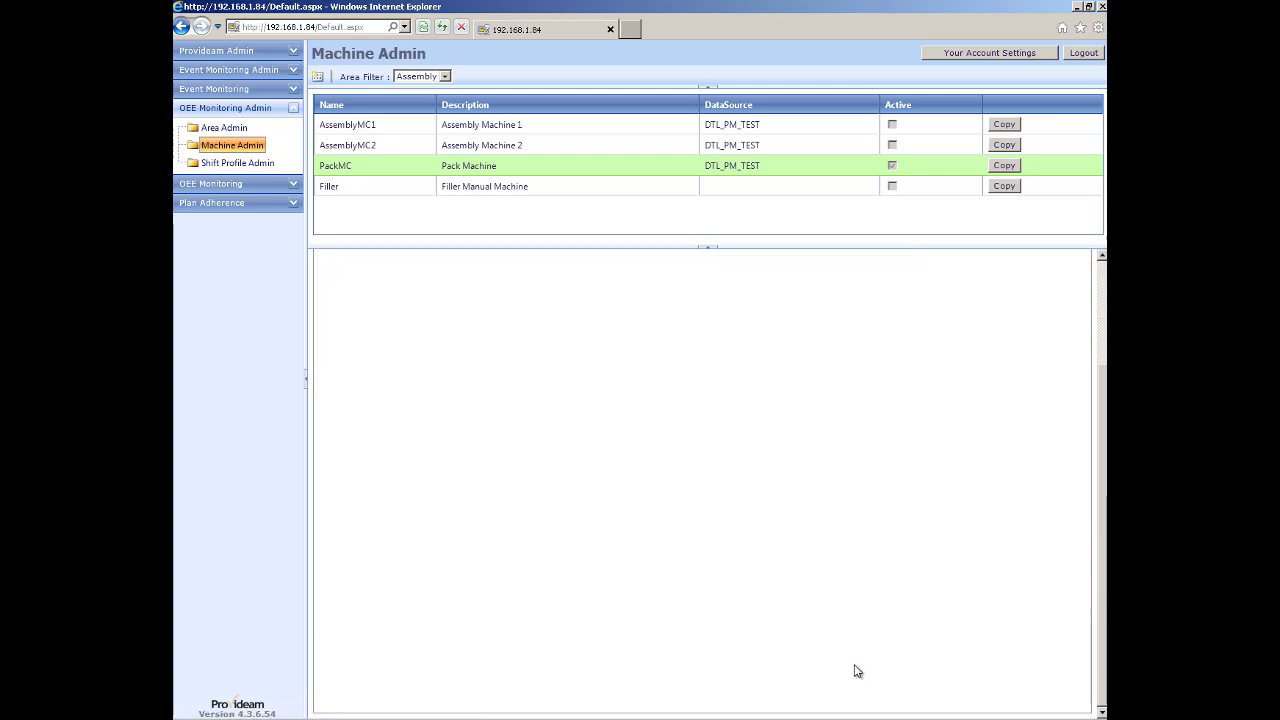
# Return to the dashboard and show PackMC's WedDay manual yield.
pyautogui.click(220, 184)
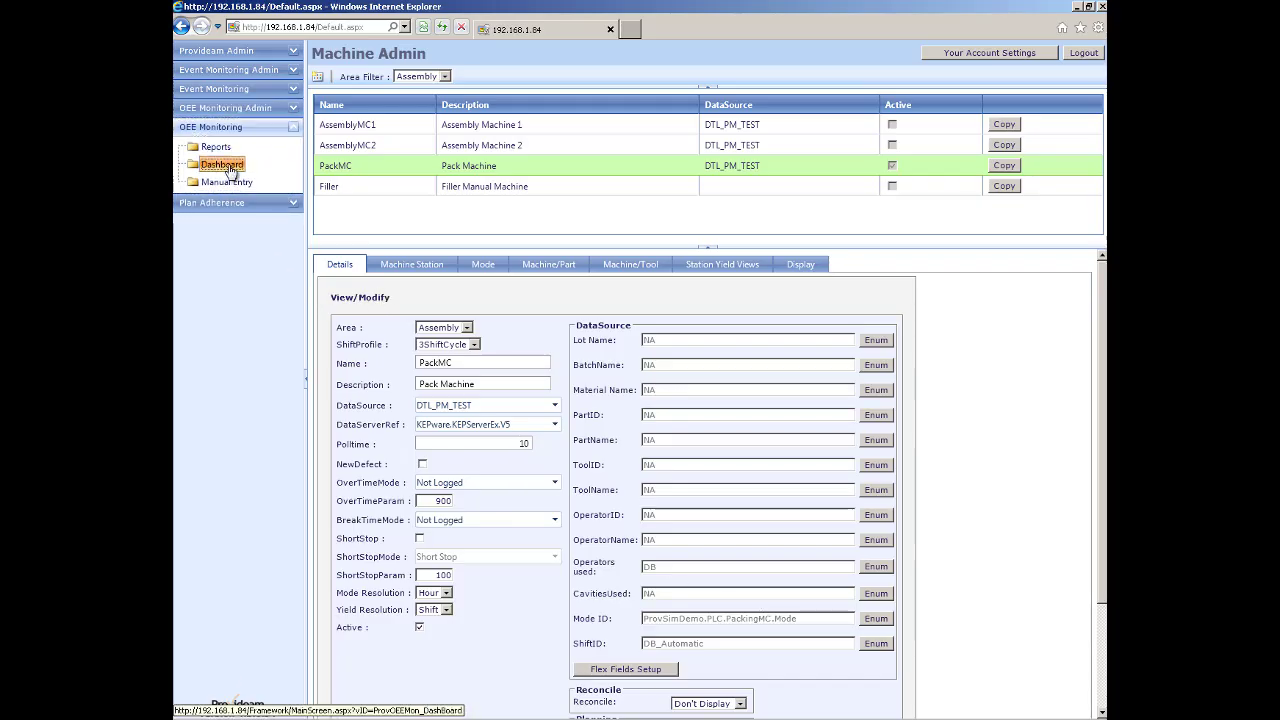
pyautogui.click(229, 167)
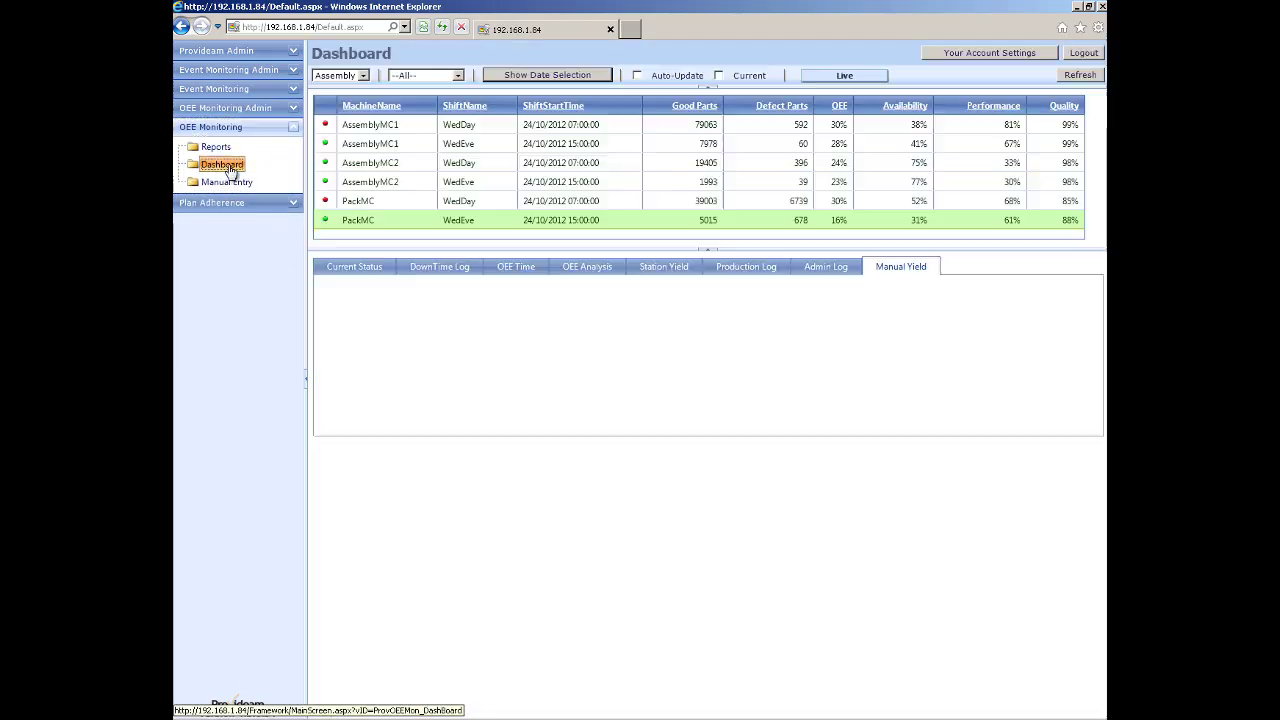
pyautogui.click(350, 201)
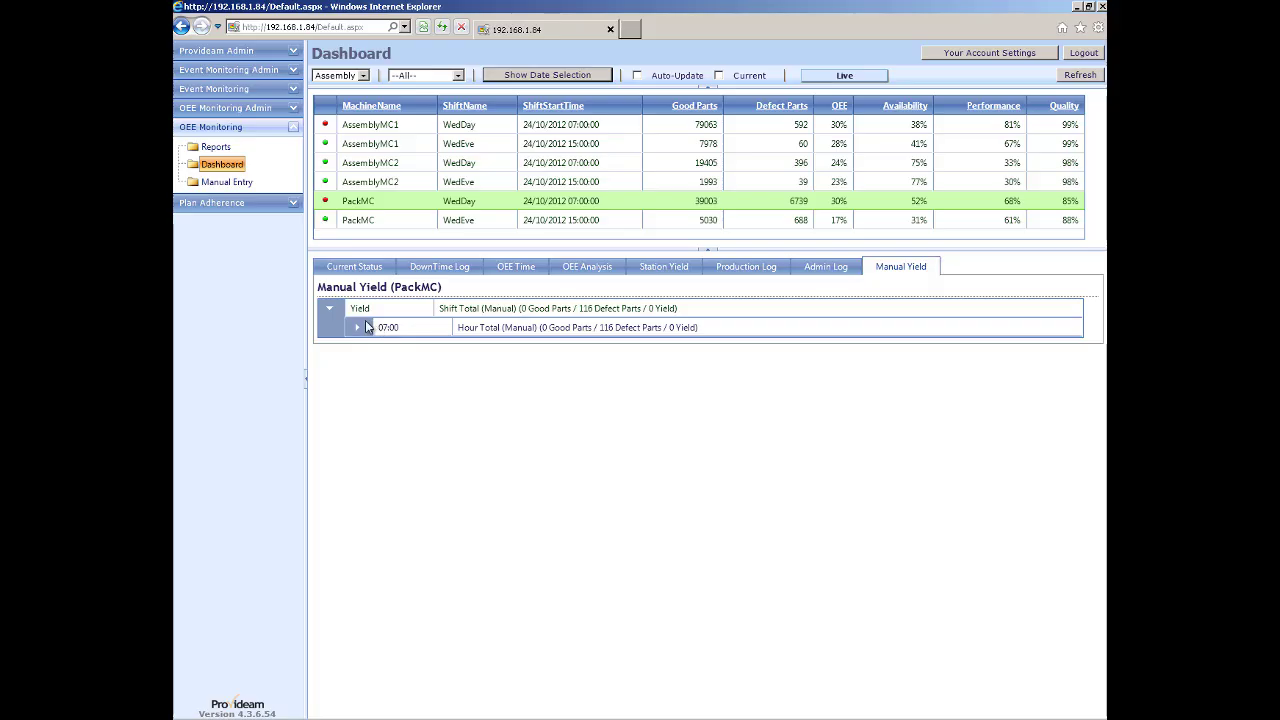
# Change PackMC's Yield Resolution from Shift back to Hour and save.
pyautogui.click(220, 110)
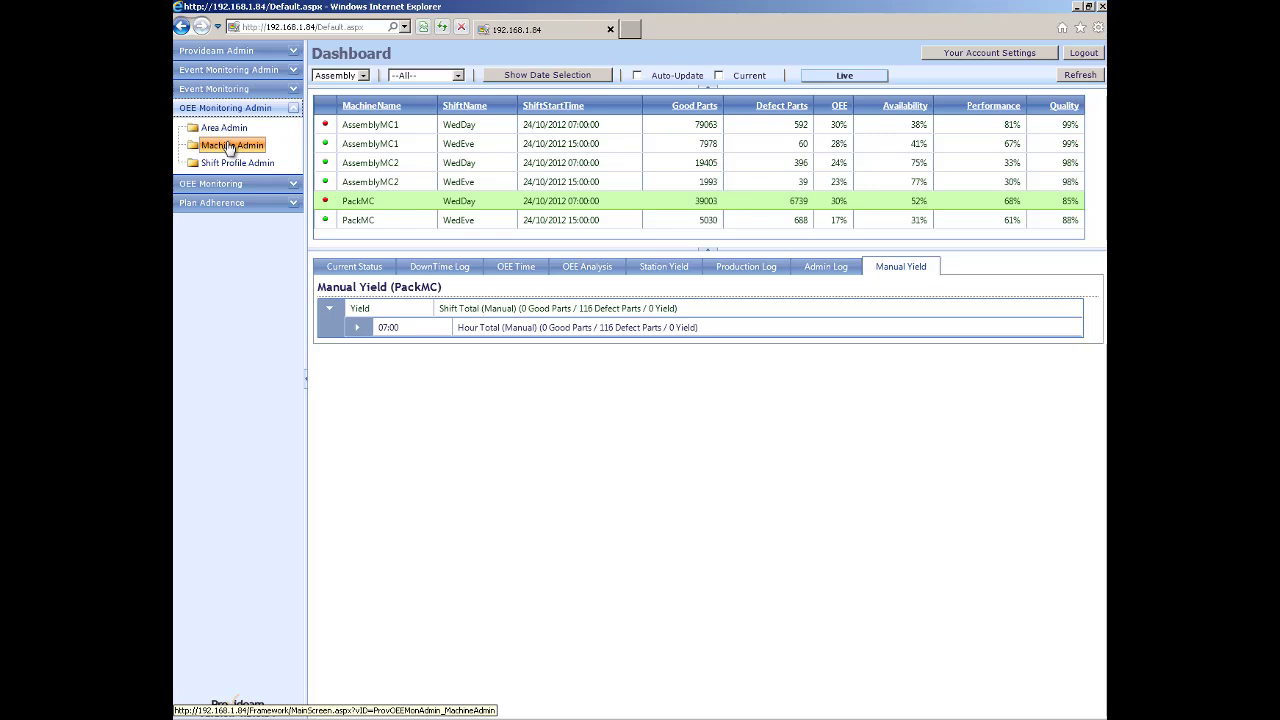
pyautogui.click(230, 148)
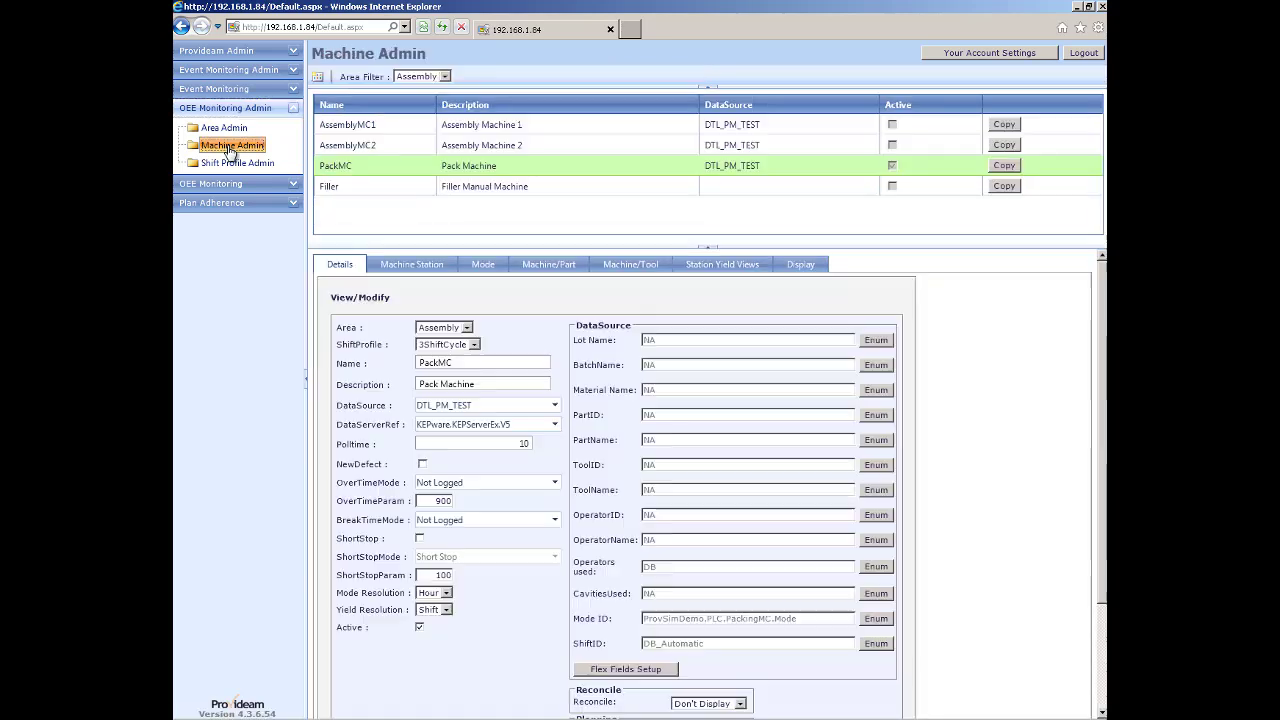
pyautogui.click(432, 609)
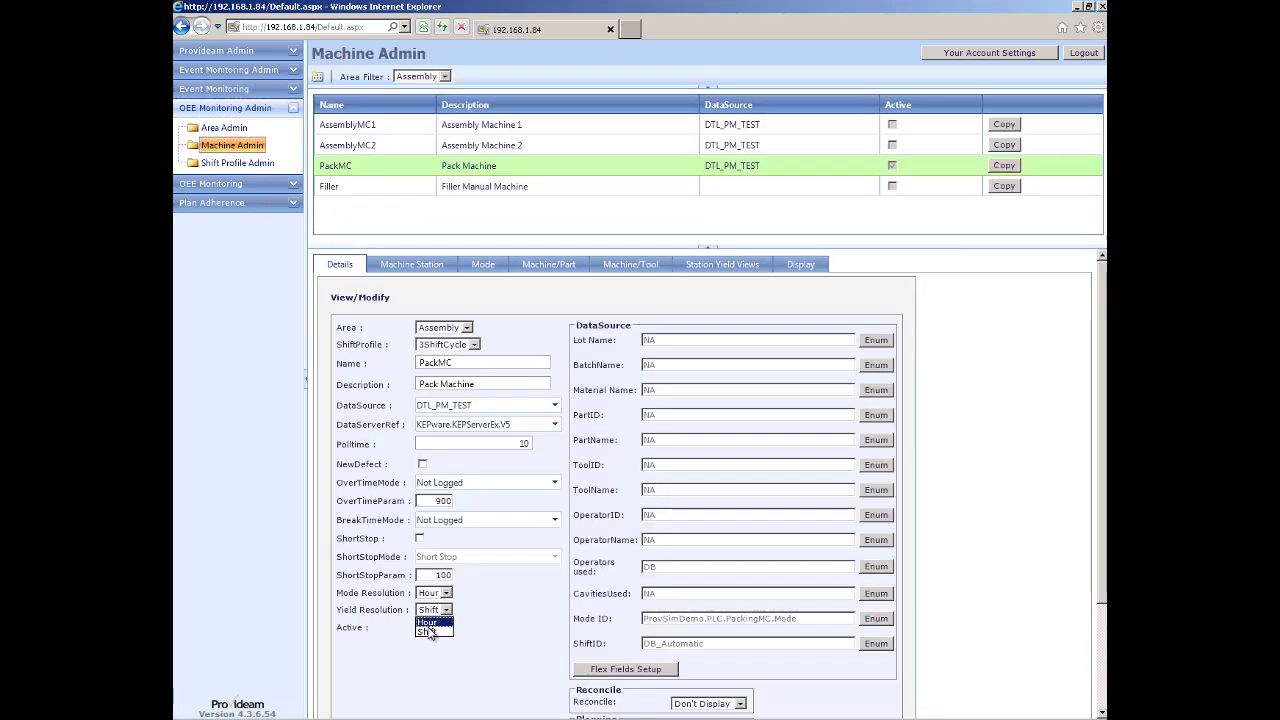
pyautogui.click(428, 622)
pyautogui.scroll(-3, 534, 578)
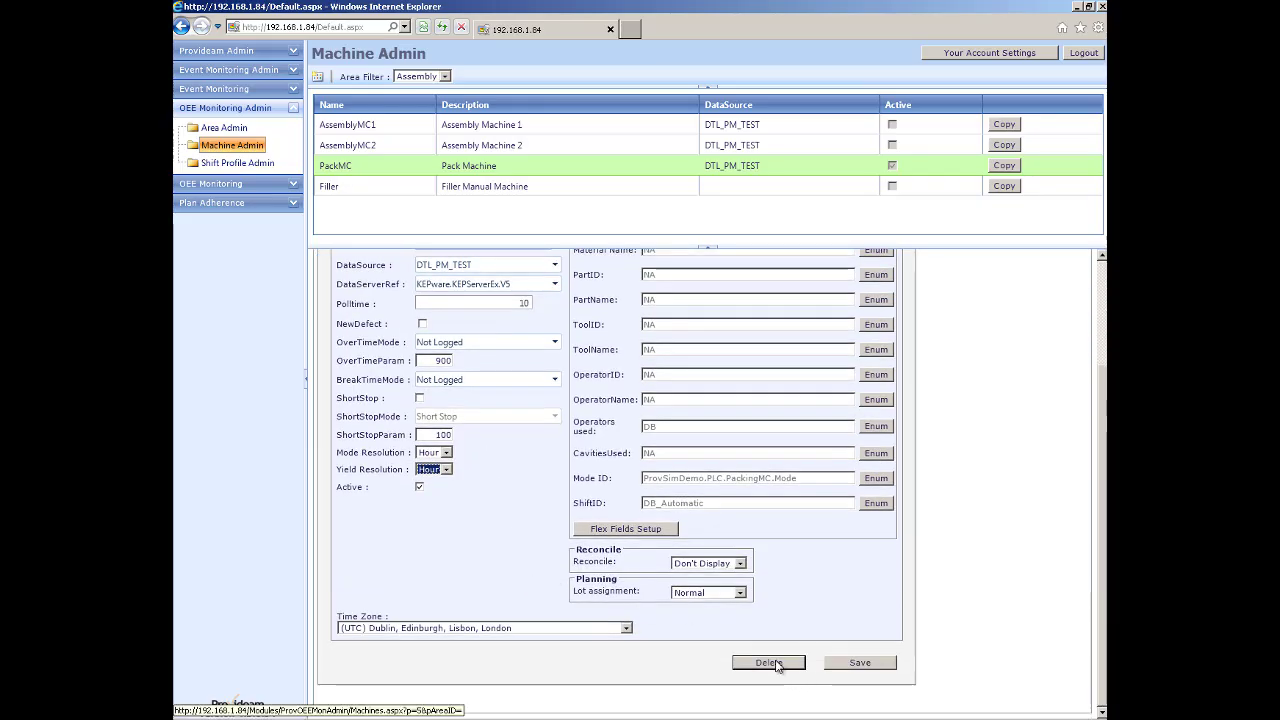
pyautogui.click(845, 664)
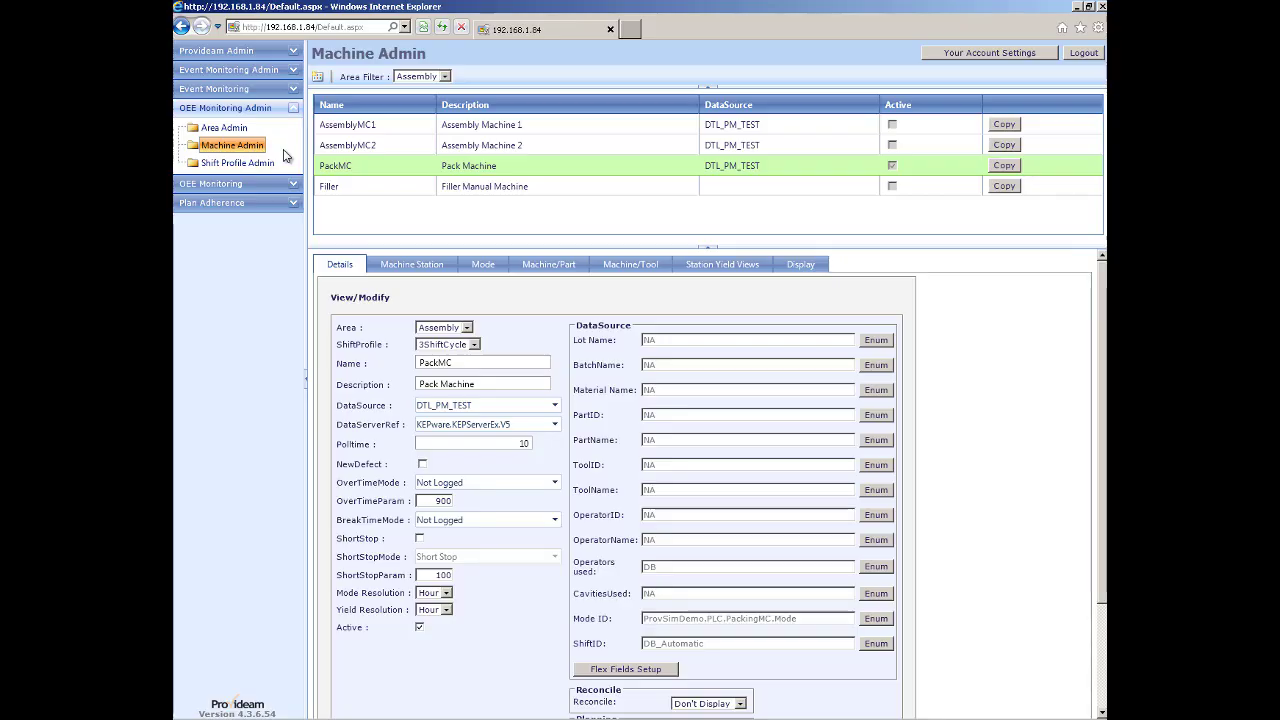
# Show the Users group's Security tab, scrolled to its OEE Monitoring permissions.
pyautogui.click(214, 51)
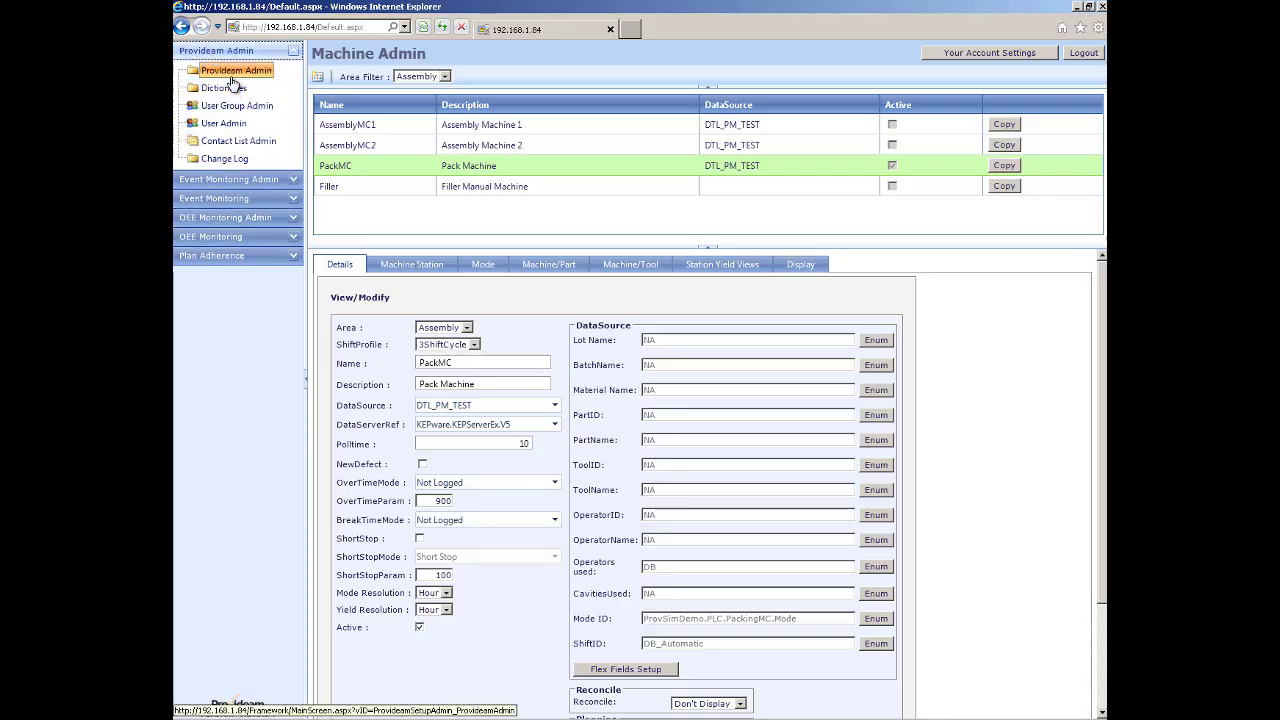
pyautogui.click(232, 72)
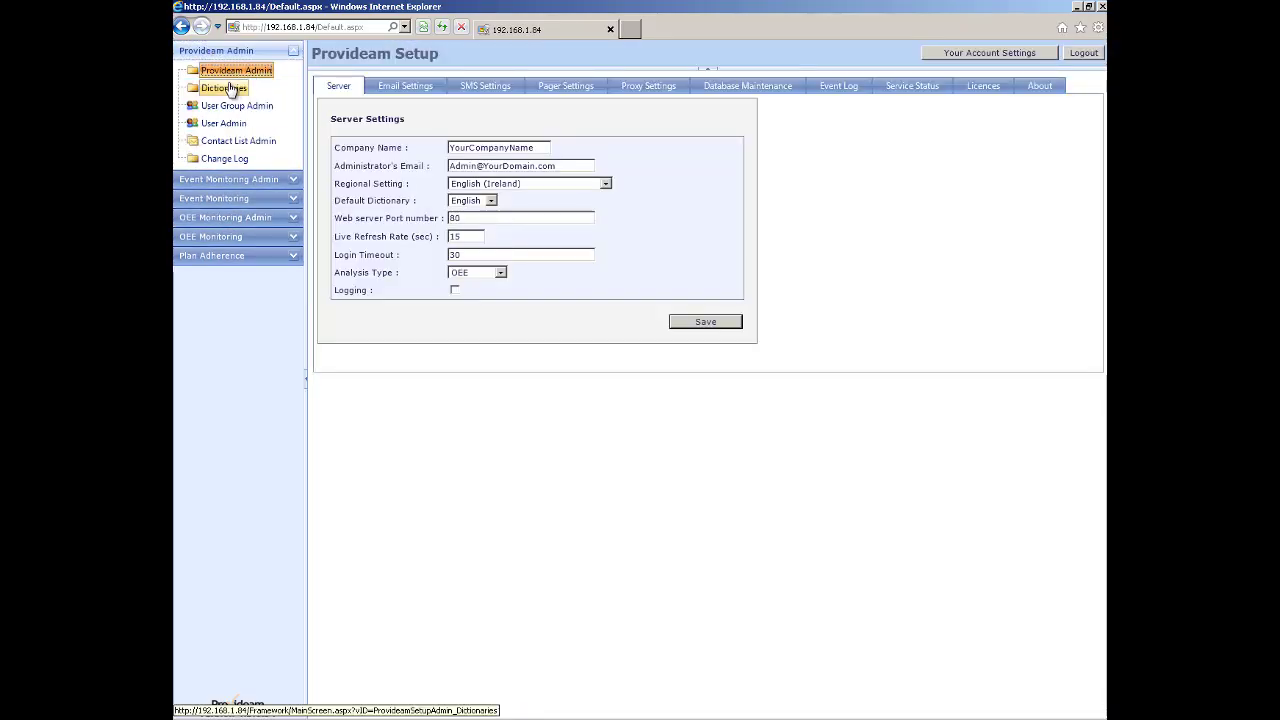
pyautogui.click(234, 110)
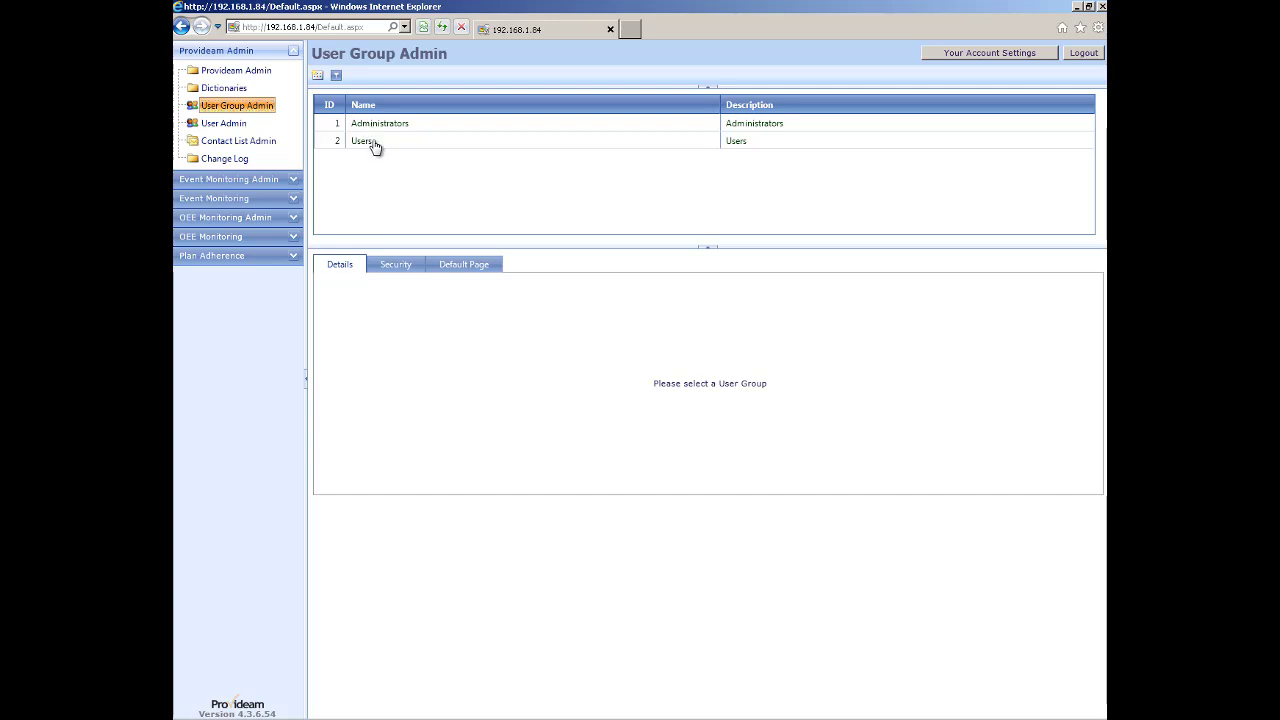
pyautogui.click(371, 143)
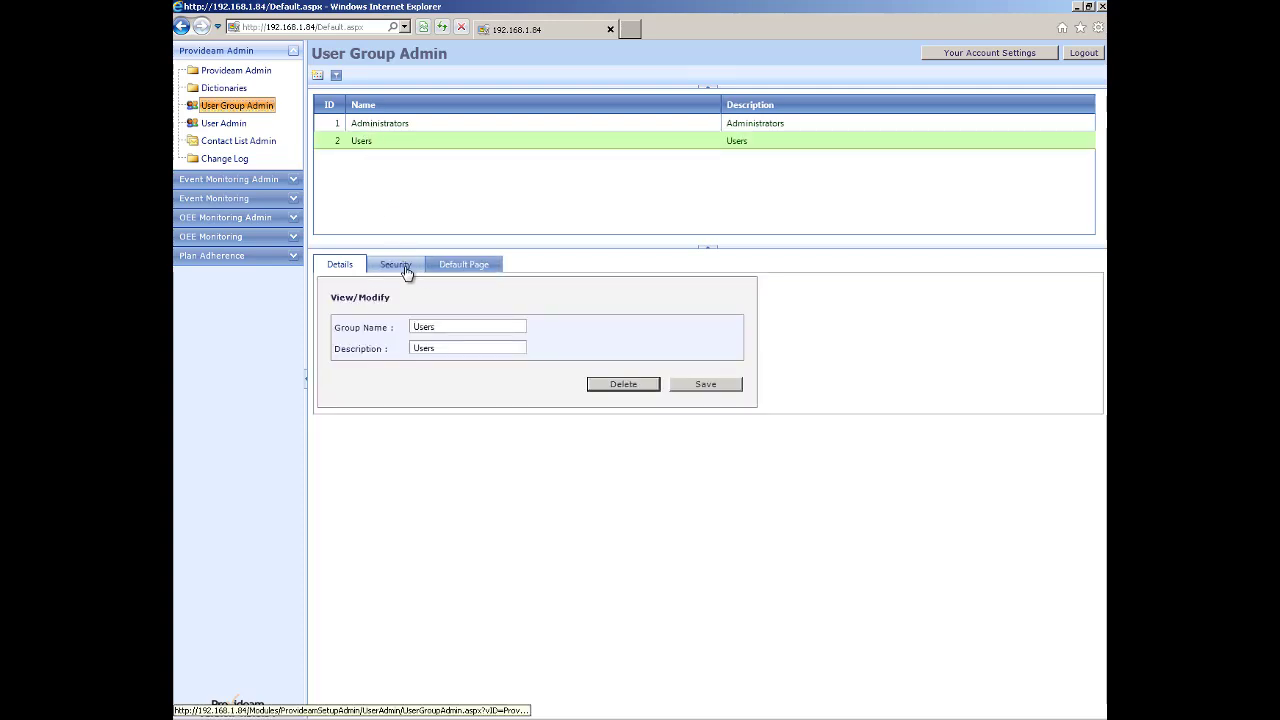
pyautogui.click(400, 266)
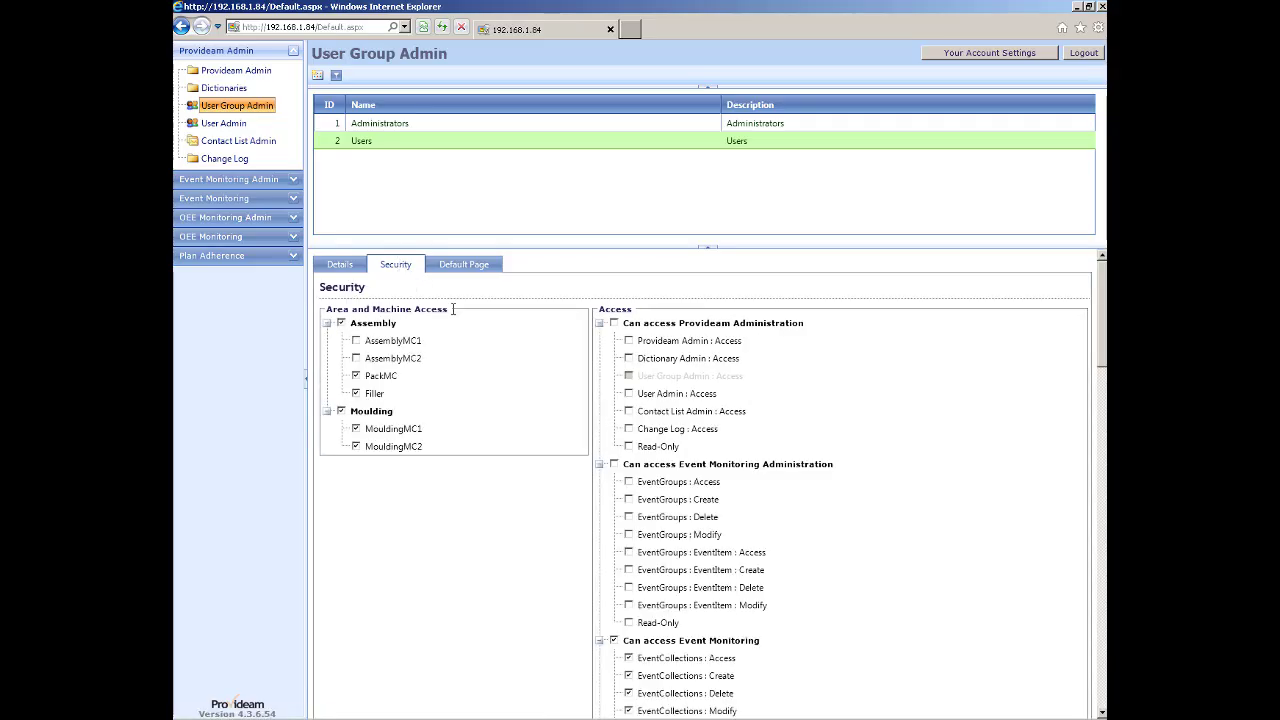
pyautogui.scroll(-10, 640, 373)
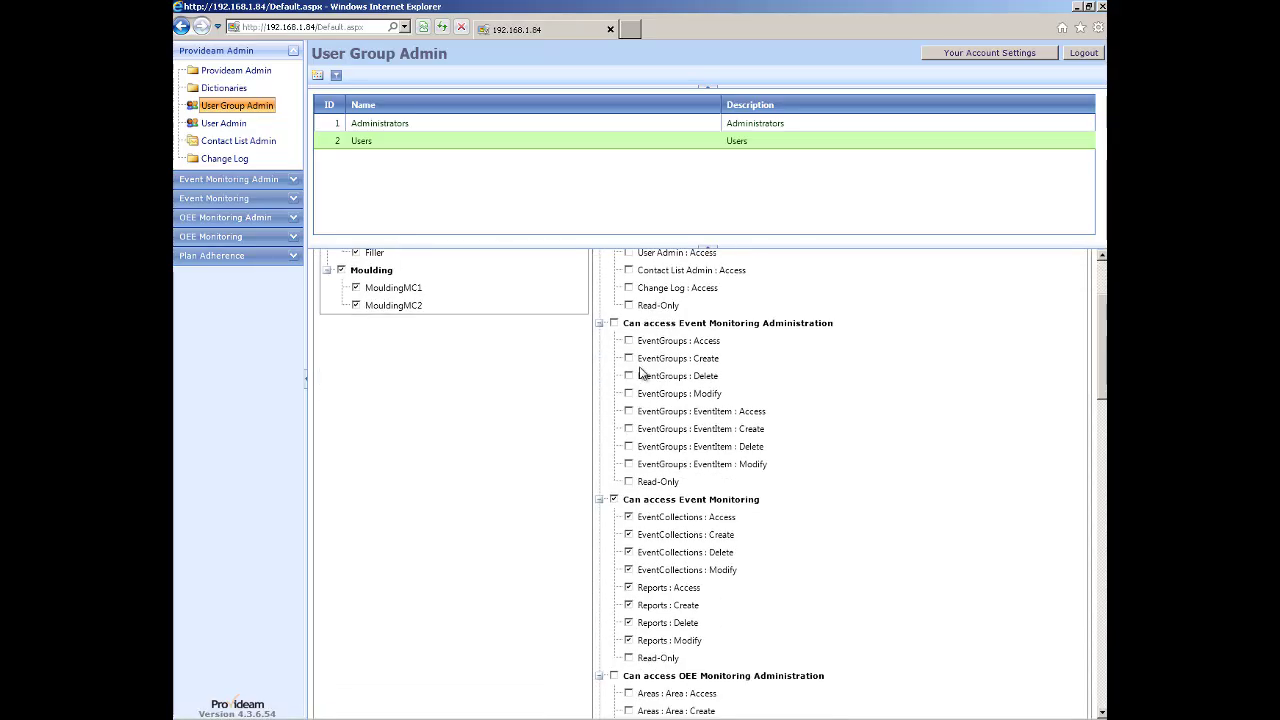
pyautogui.scroll(-8, 640, 373)
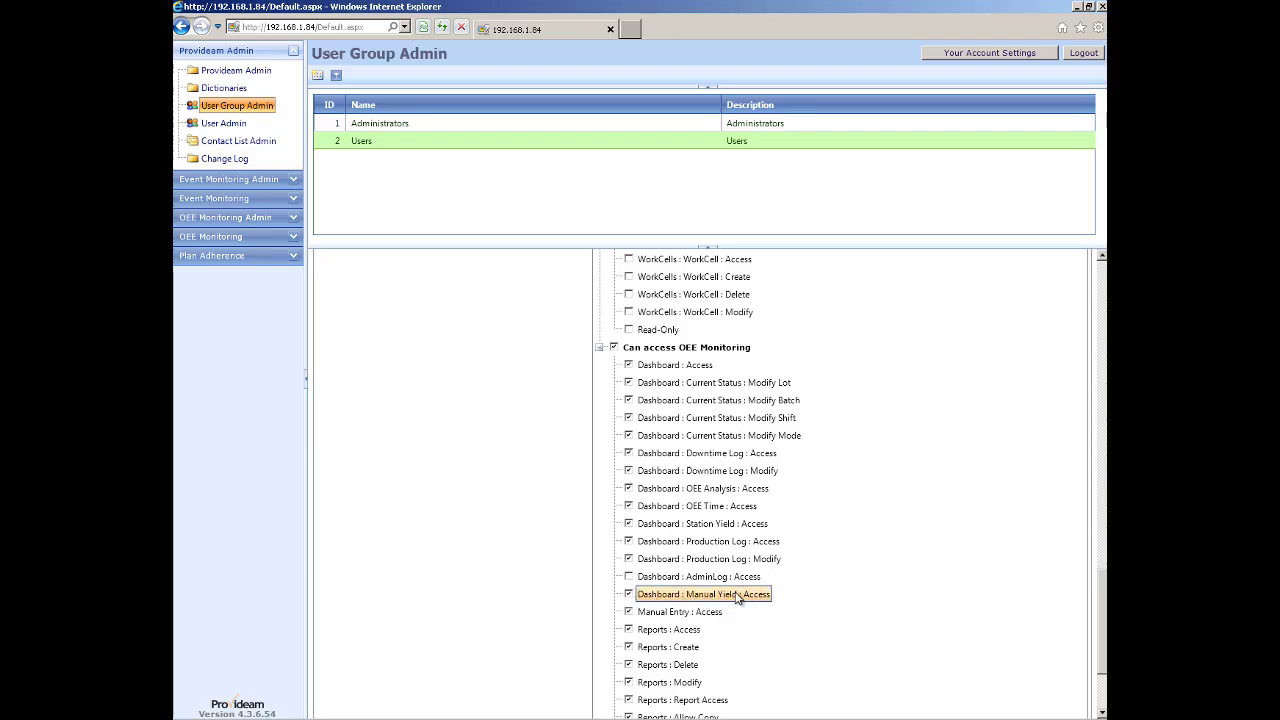
pyautogui.scroll(-1, 735, 597)
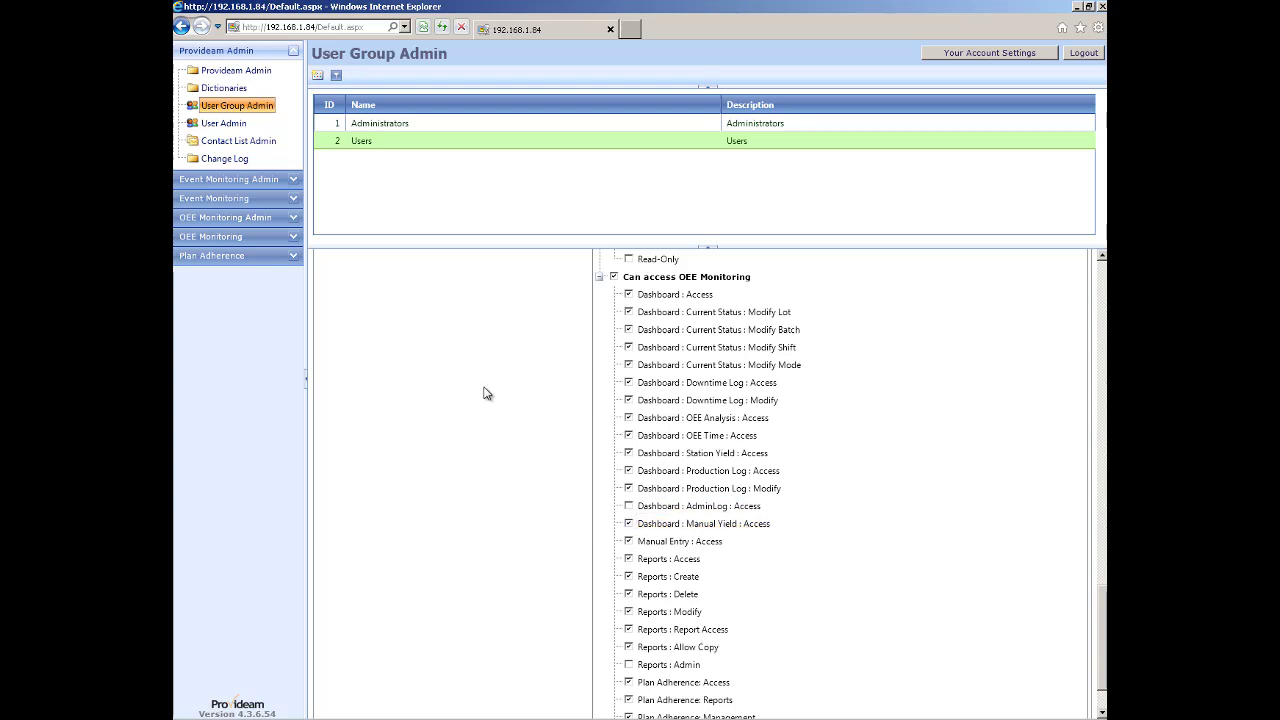
pyautogui.click(226, 245)
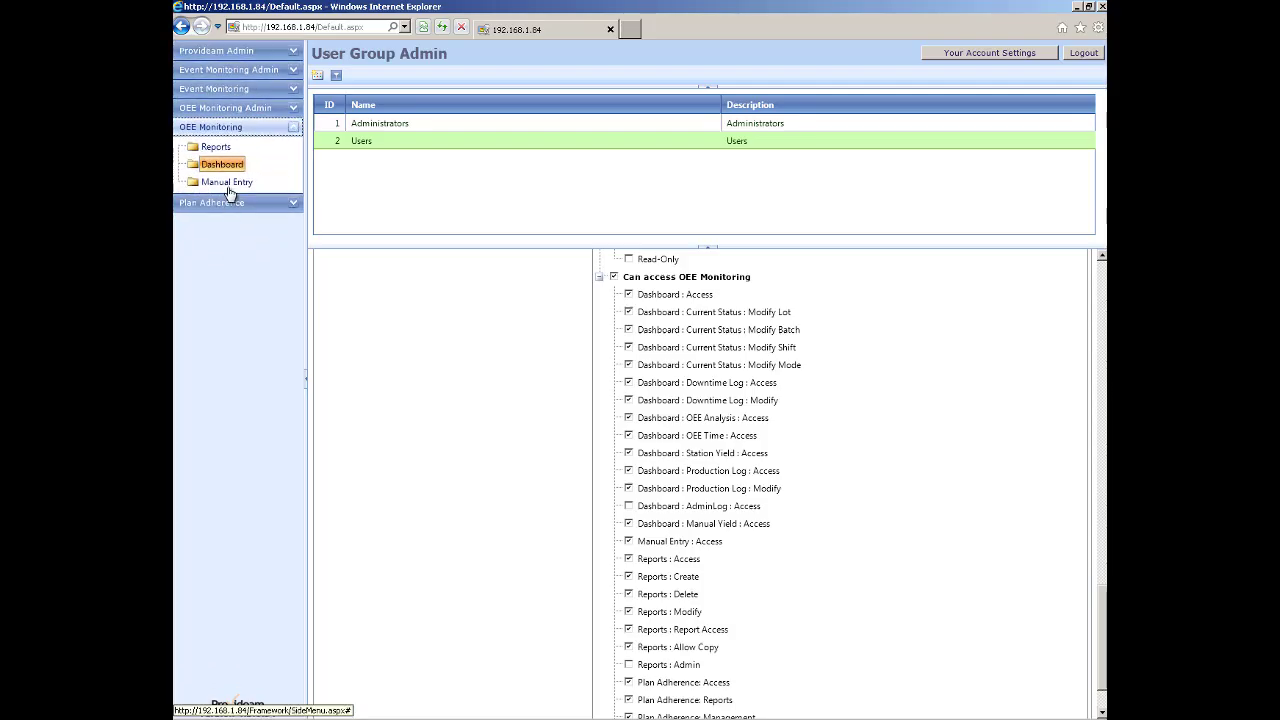
# Bring up Provideam Setup's Server Settings, showing Analysis Type OEE and 15-second refresh.
pyautogui.click(229, 166)
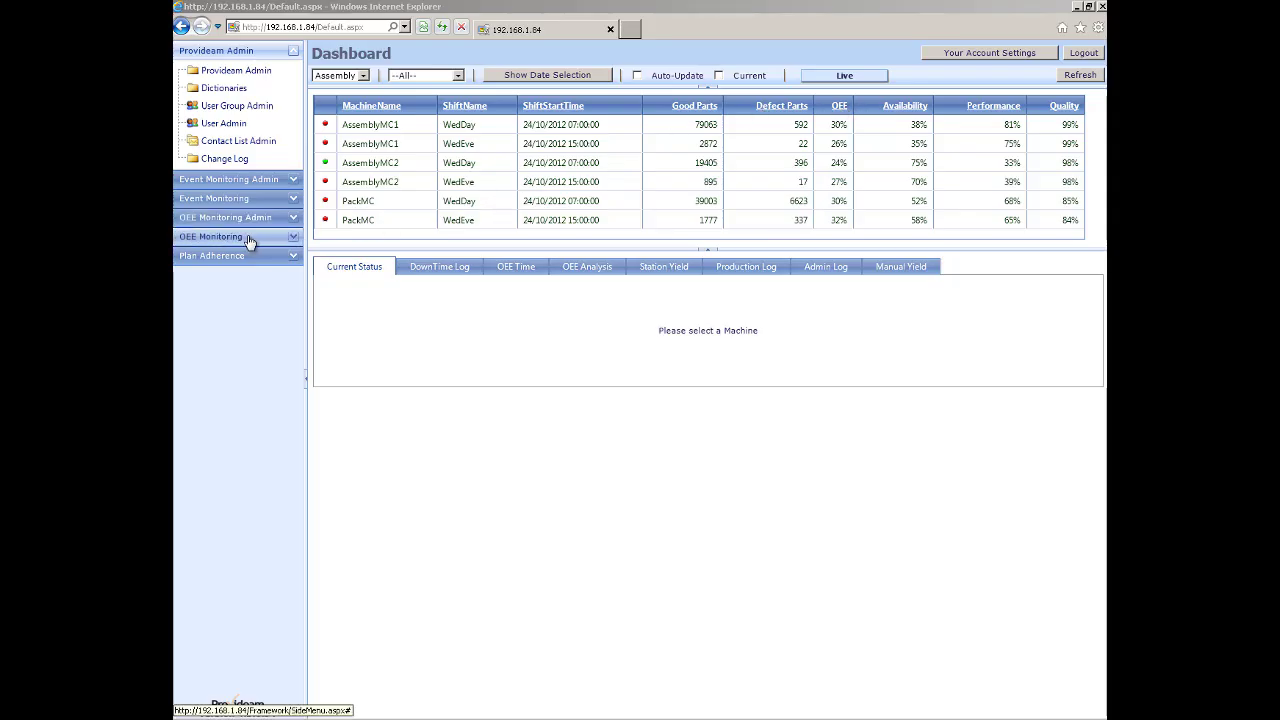
pyautogui.click(232, 71)
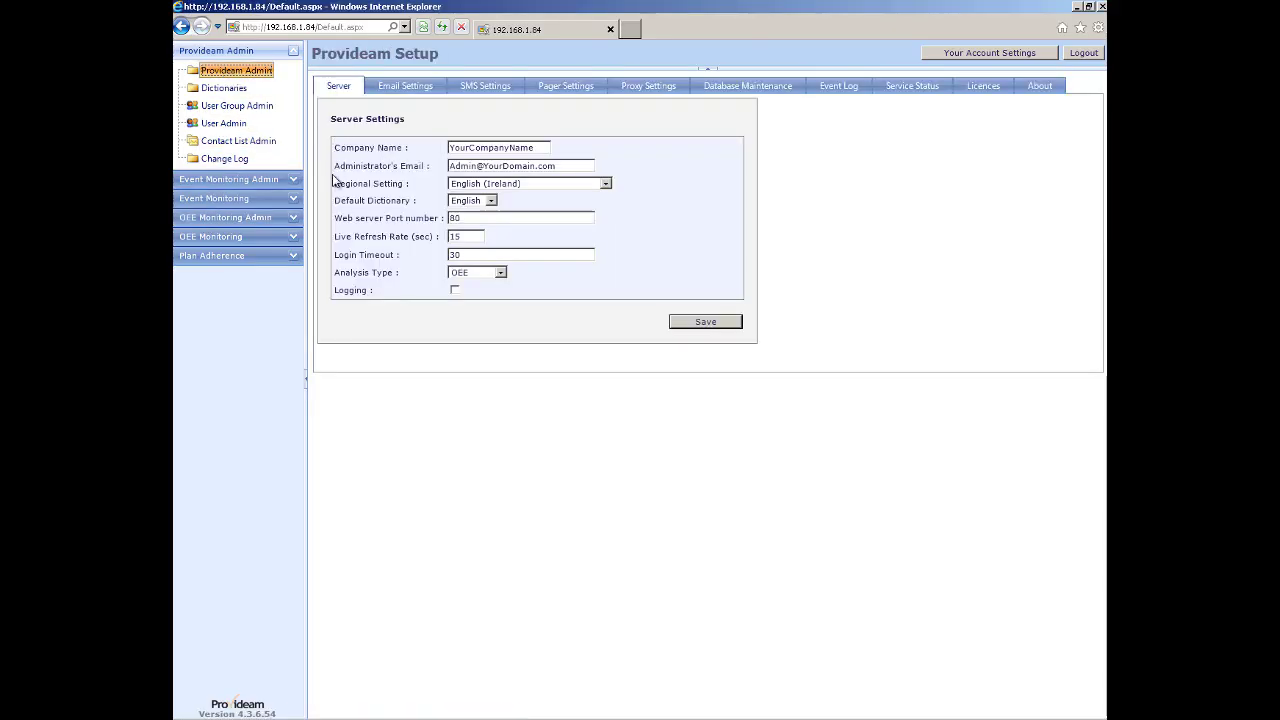
# Change the server Analysis Type to Downtime and save the settings.
pyautogui.click(504, 273)
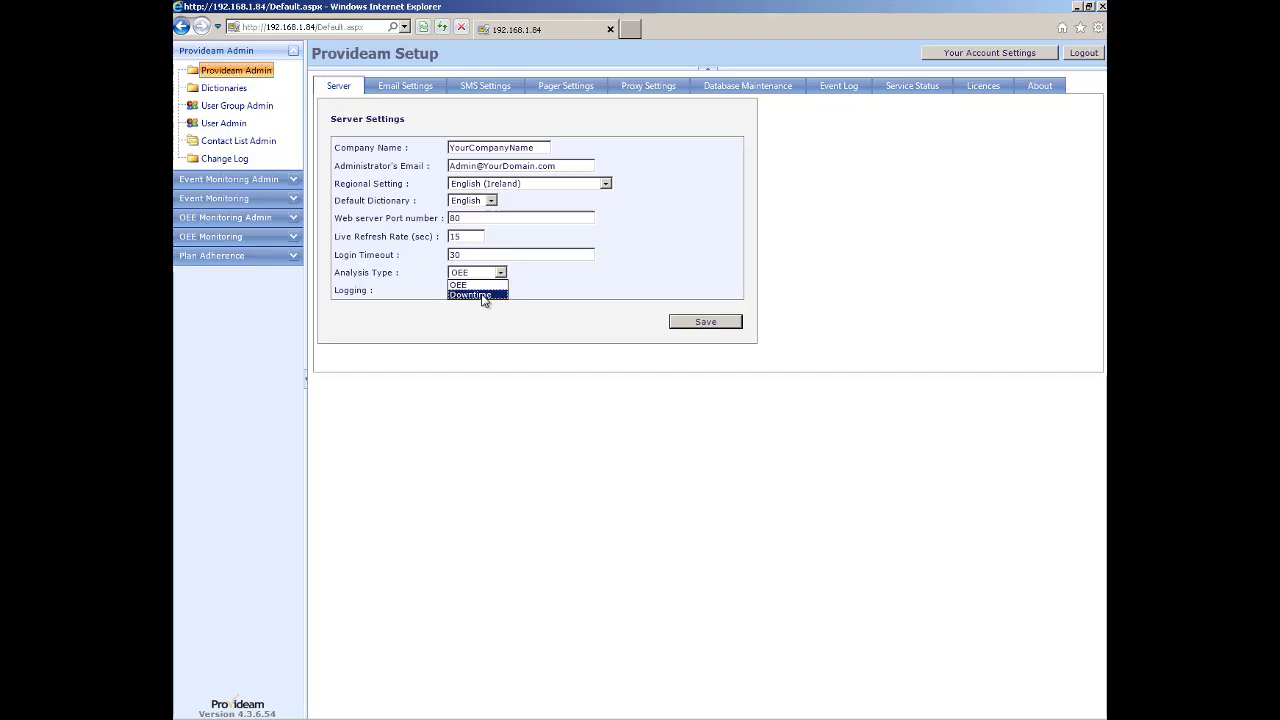
pyautogui.click(483, 295)
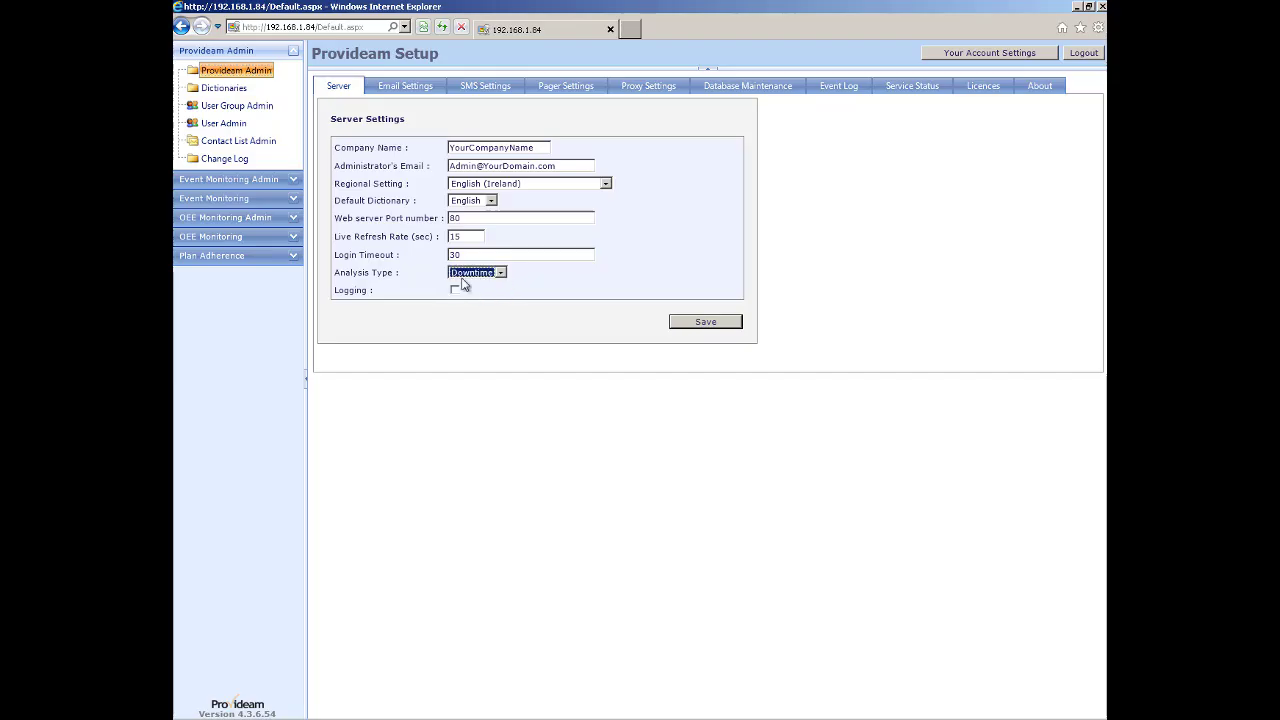
pyautogui.click(705, 325)
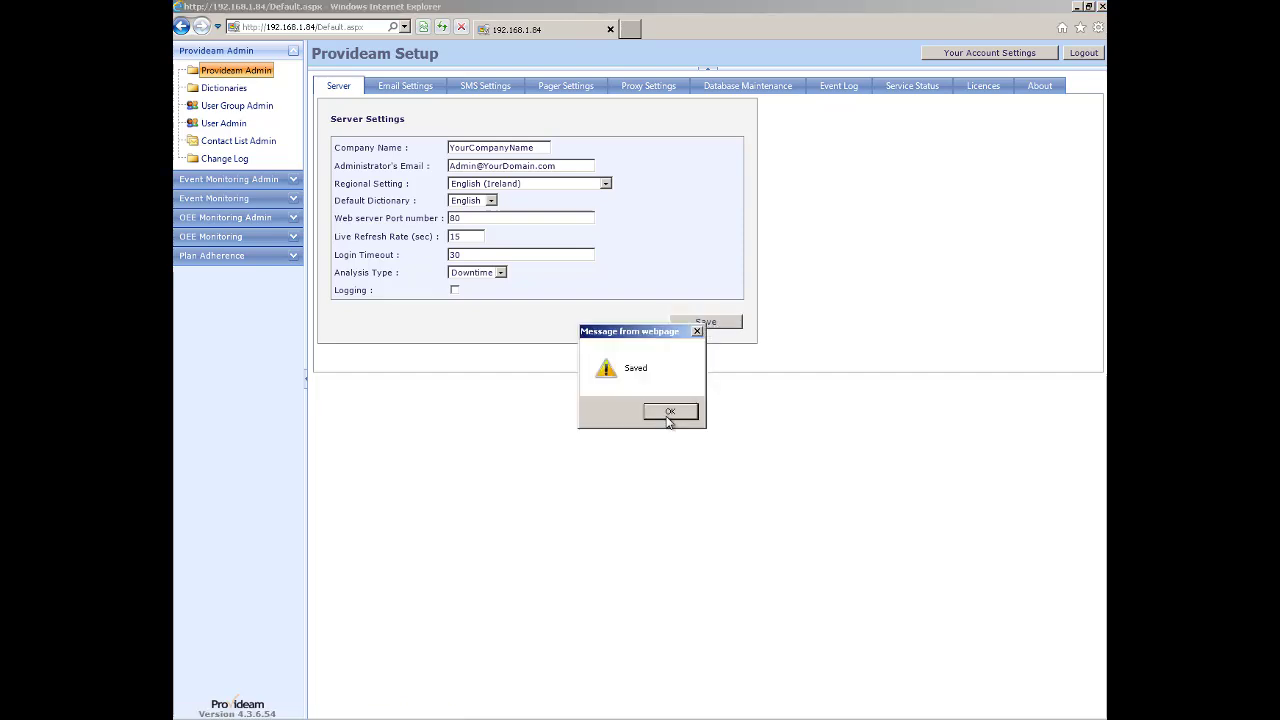
pyautogui.click(667, 412)
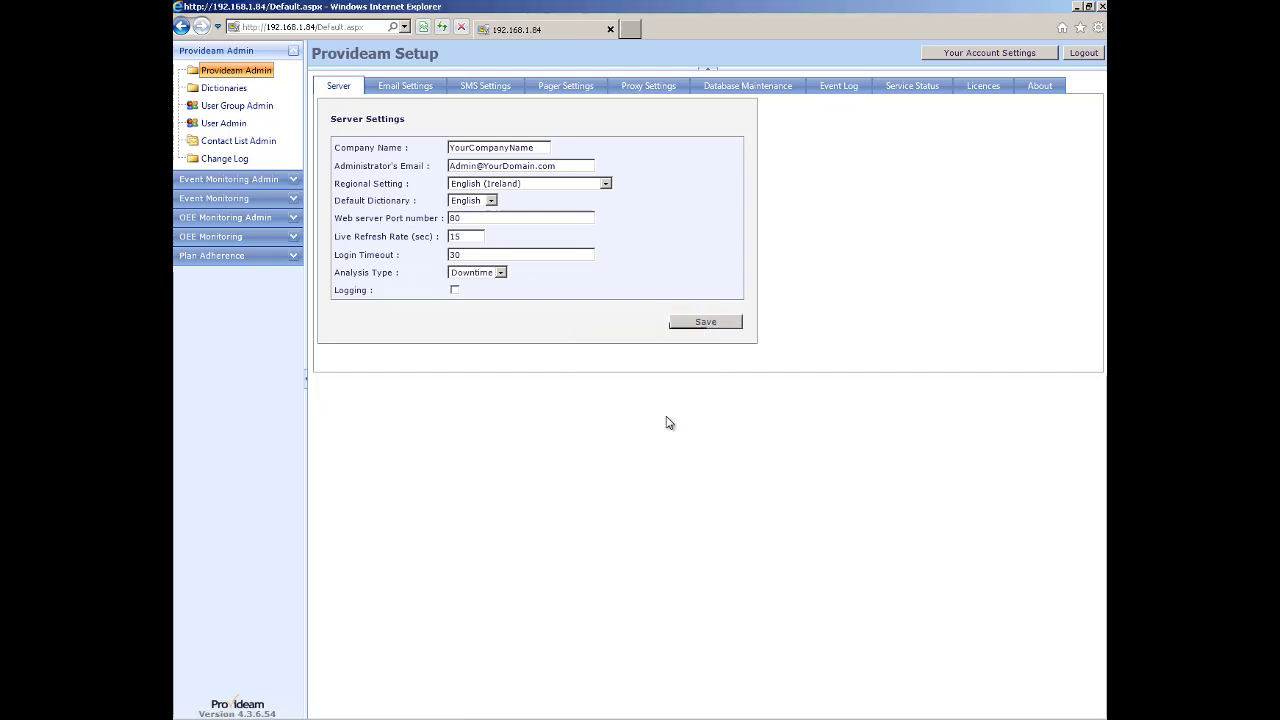
# Log out, sign back in, and go to Area Admin under DT Monitoring Admin.
pyautogui.click(1087, 53)
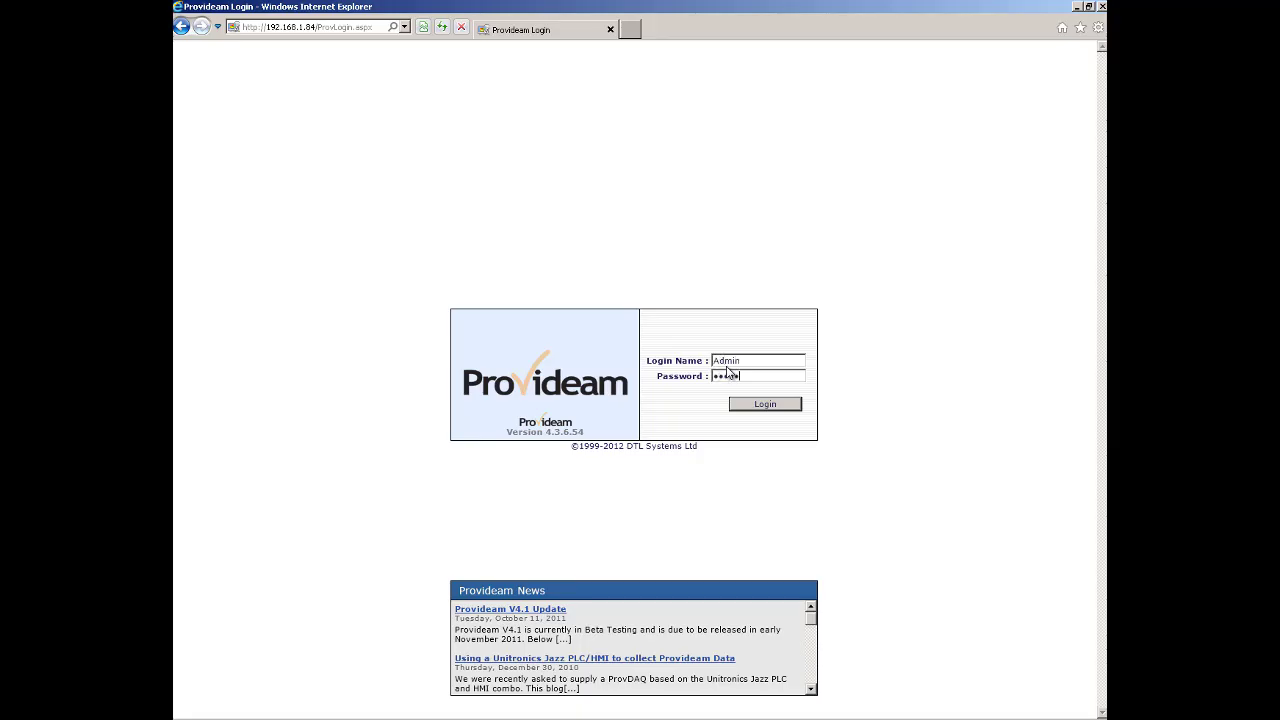
pyautogui.press('Return')
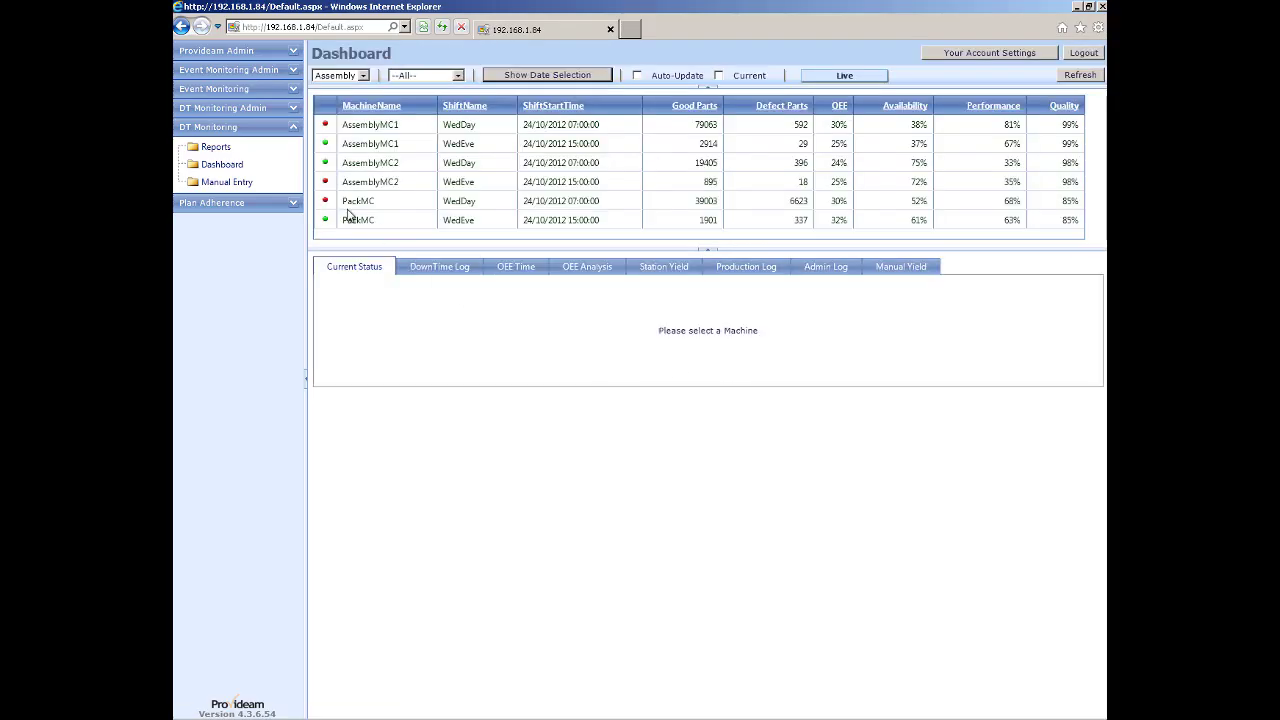
pyautogui.click(207, 110)
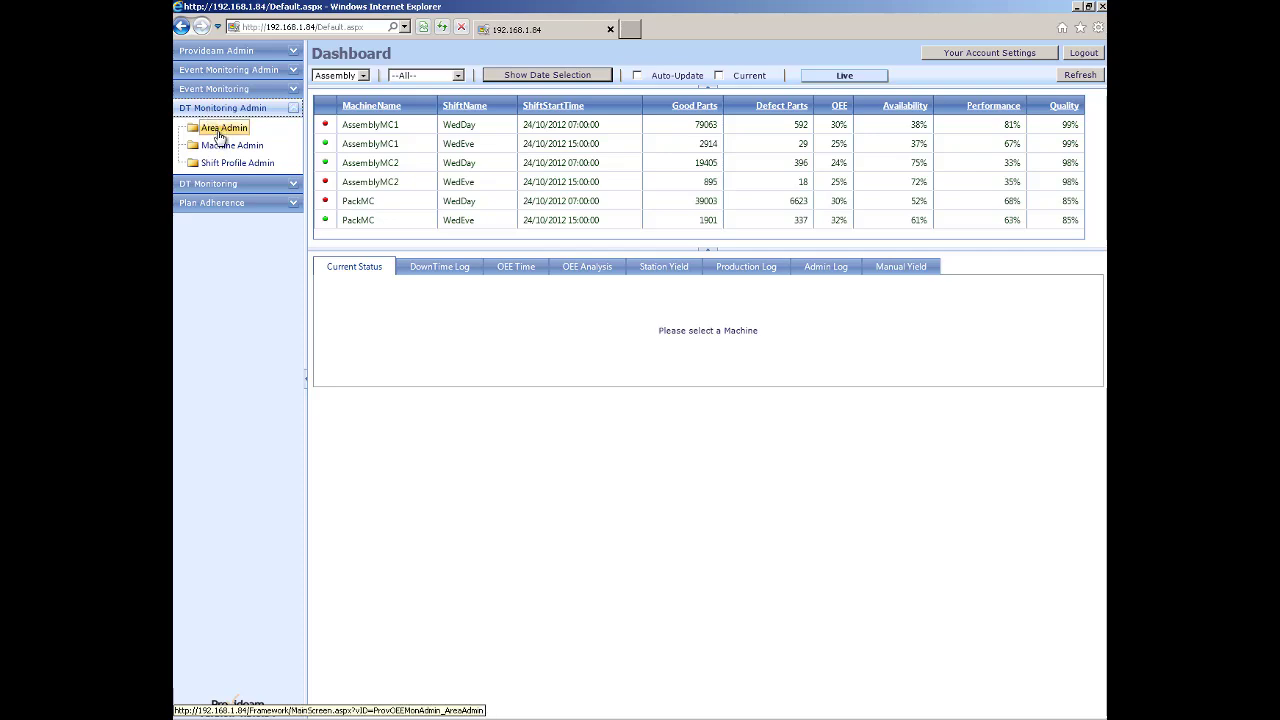
pyautogui.click(220, 132)
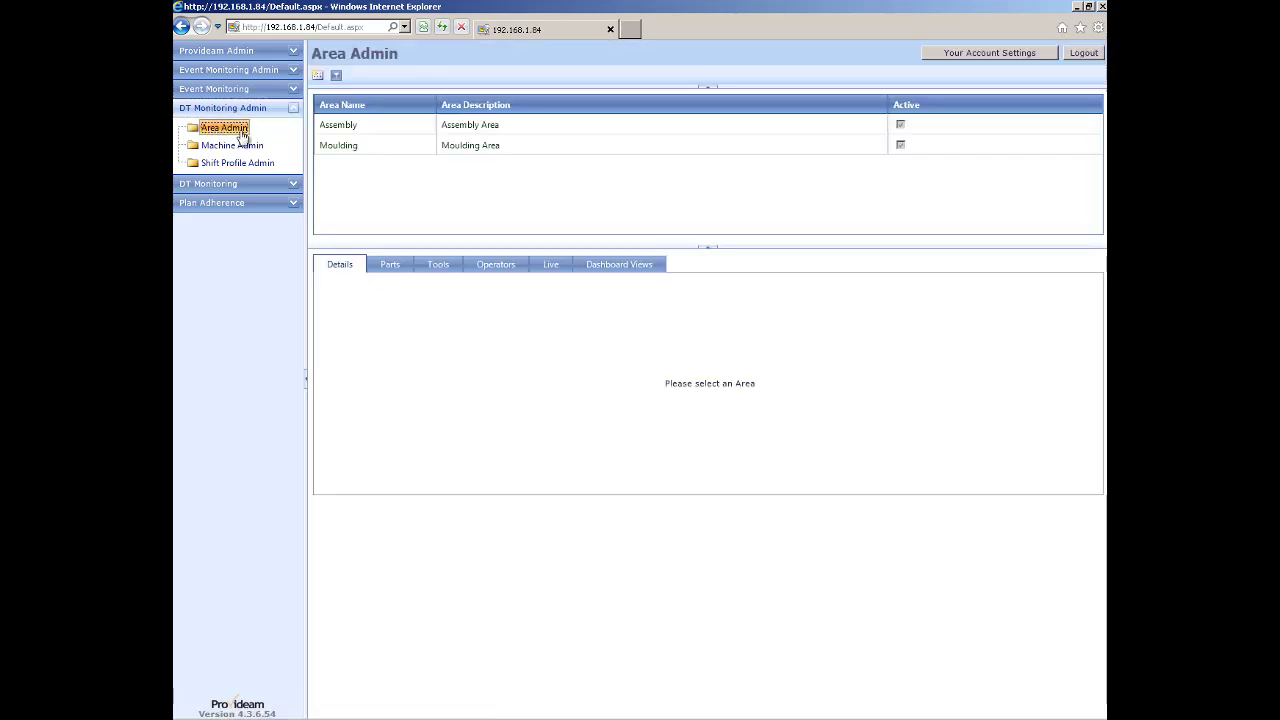
# Review Assembly and Moulding area details, show Moulding machines on the dashboard, then list reports.
pyautogui.click(350, 130)
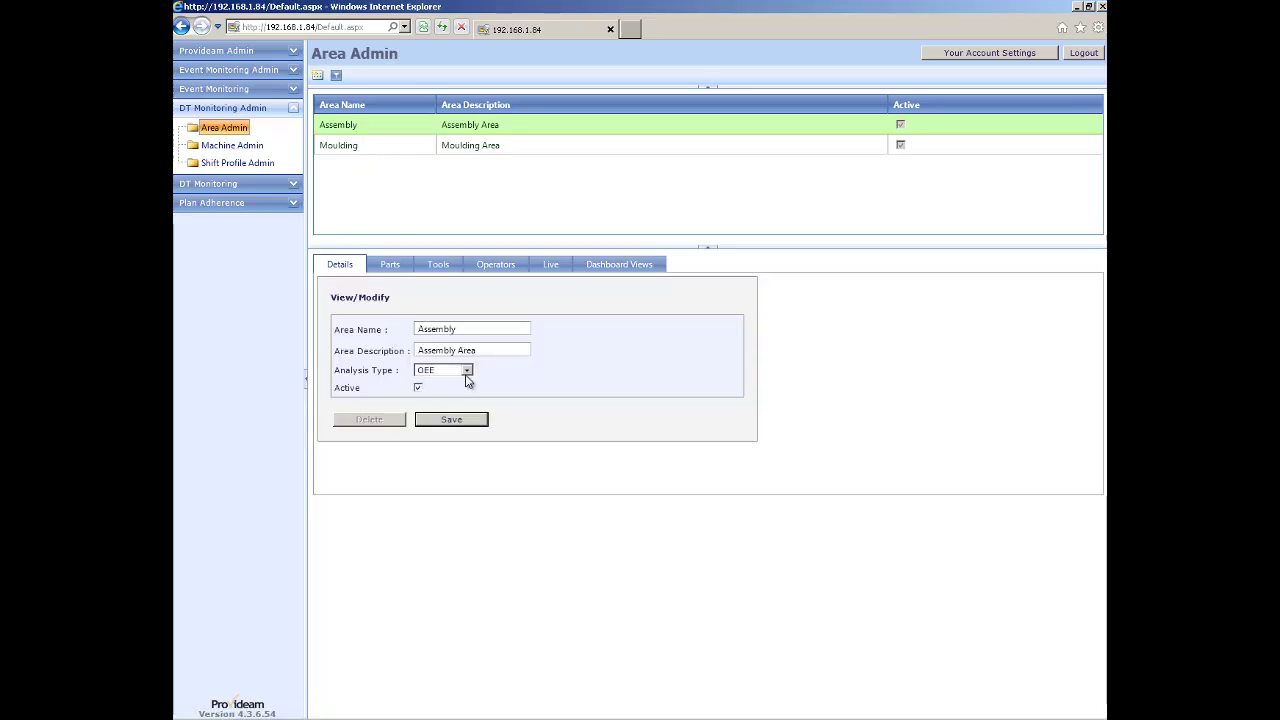
pyautogui.click(346, 150)
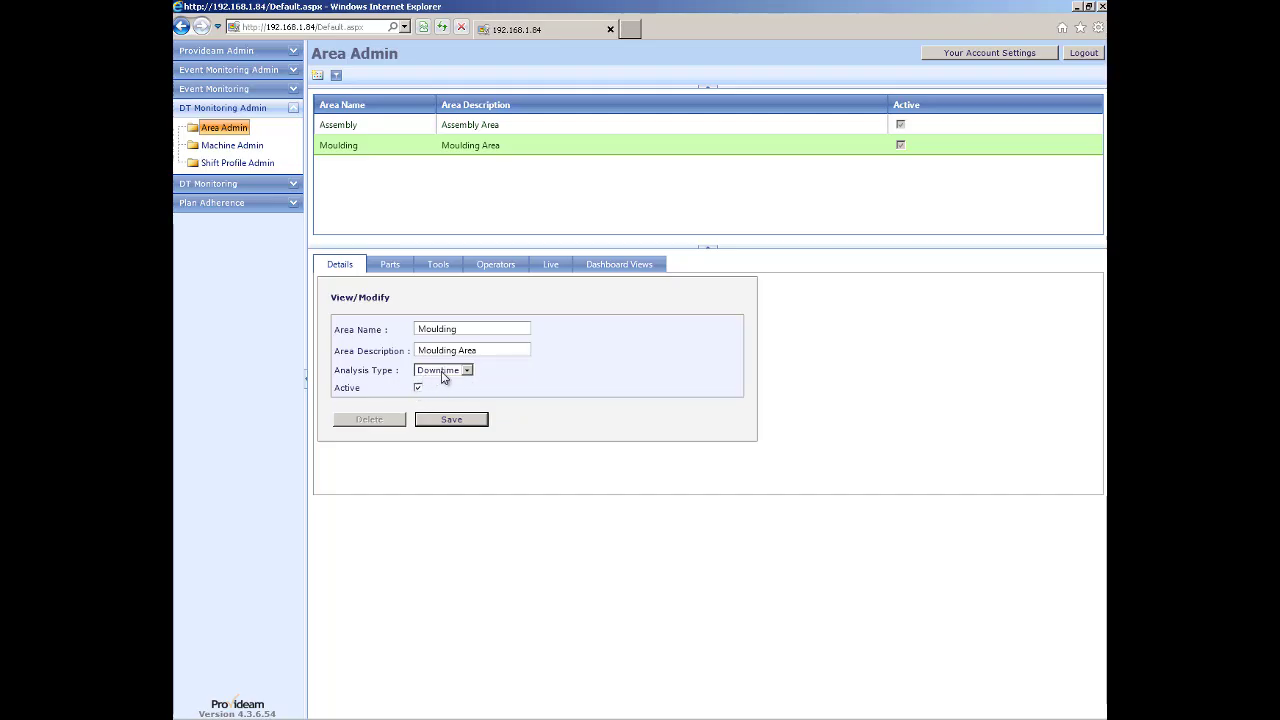
pyautogui.click(225, 184)
pyautogui.click(222, 166)
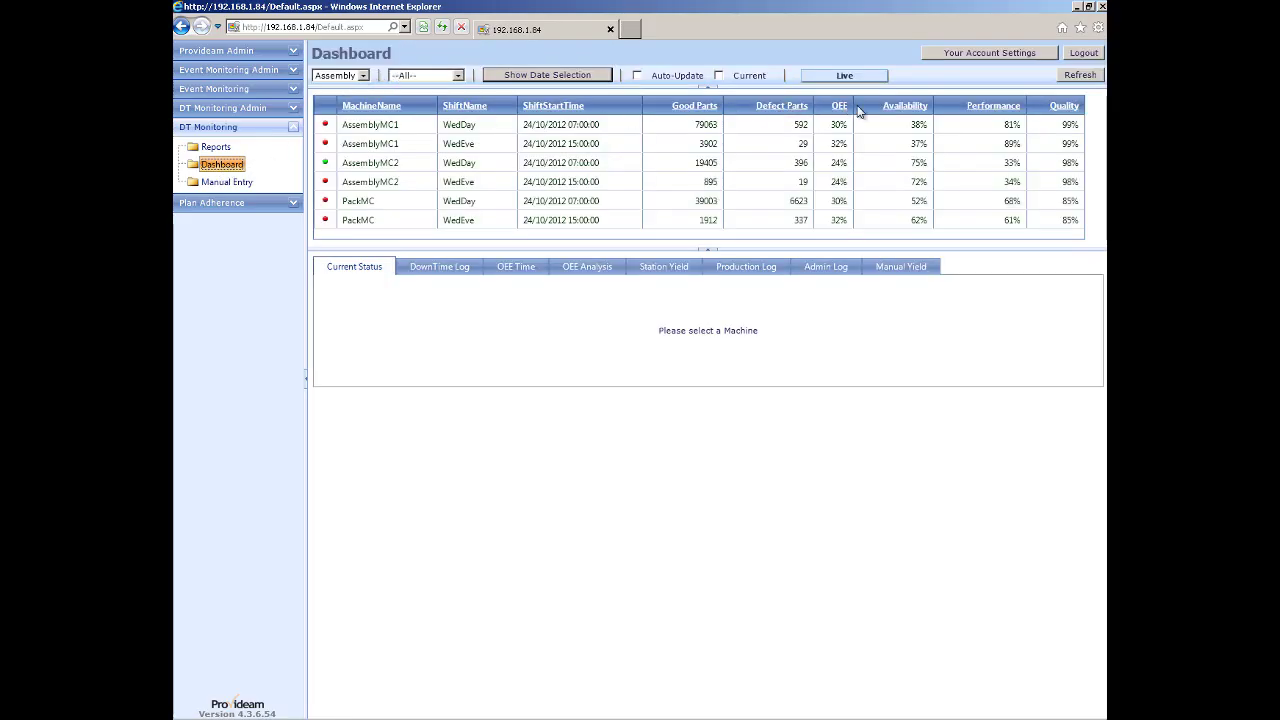
pyautogui.click(364, 78)
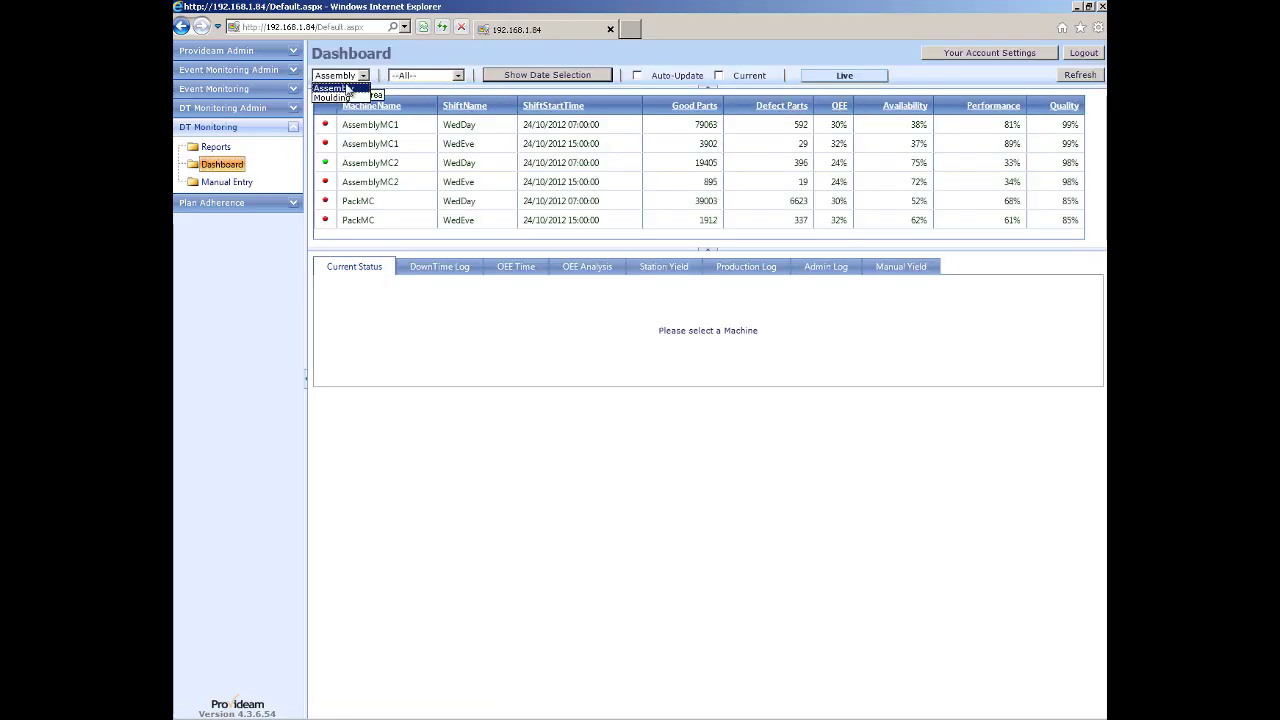
pyautogui.click(337, 97)
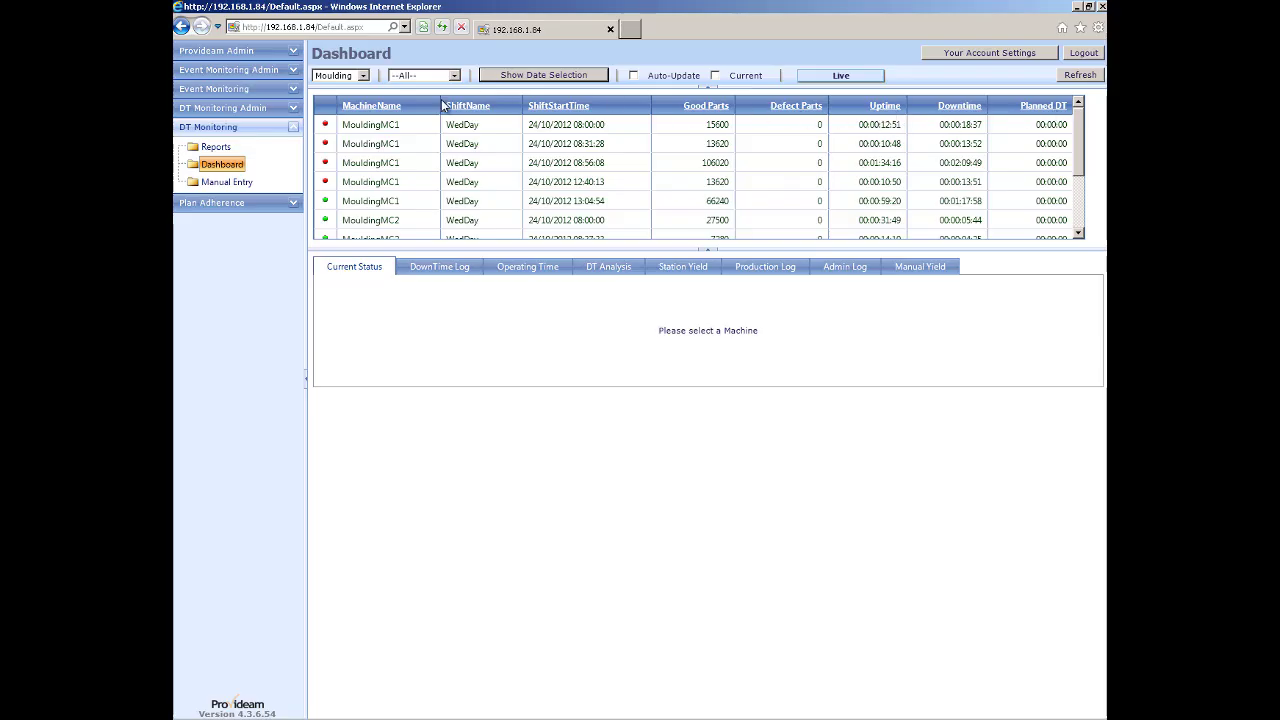
pyautogui.click(214, 148)
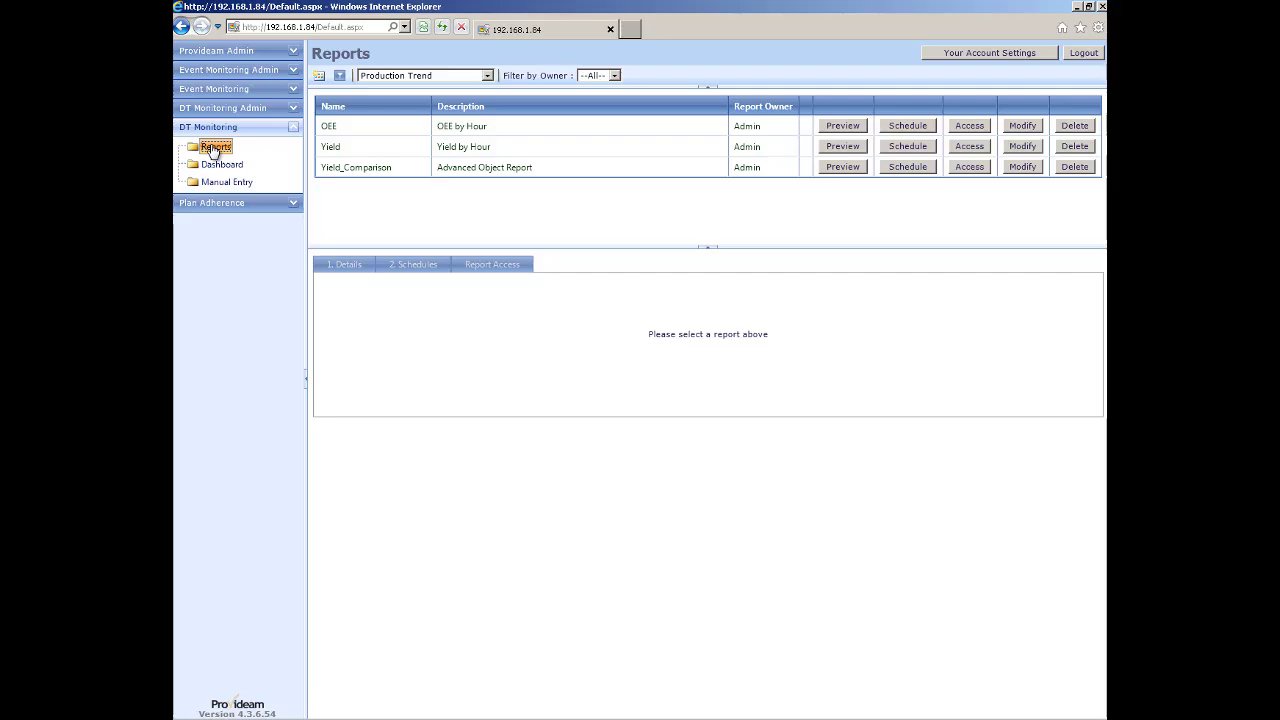
# Start a new OEE report and advance the wizard to function selection.
pyautogui.click(318, 77)
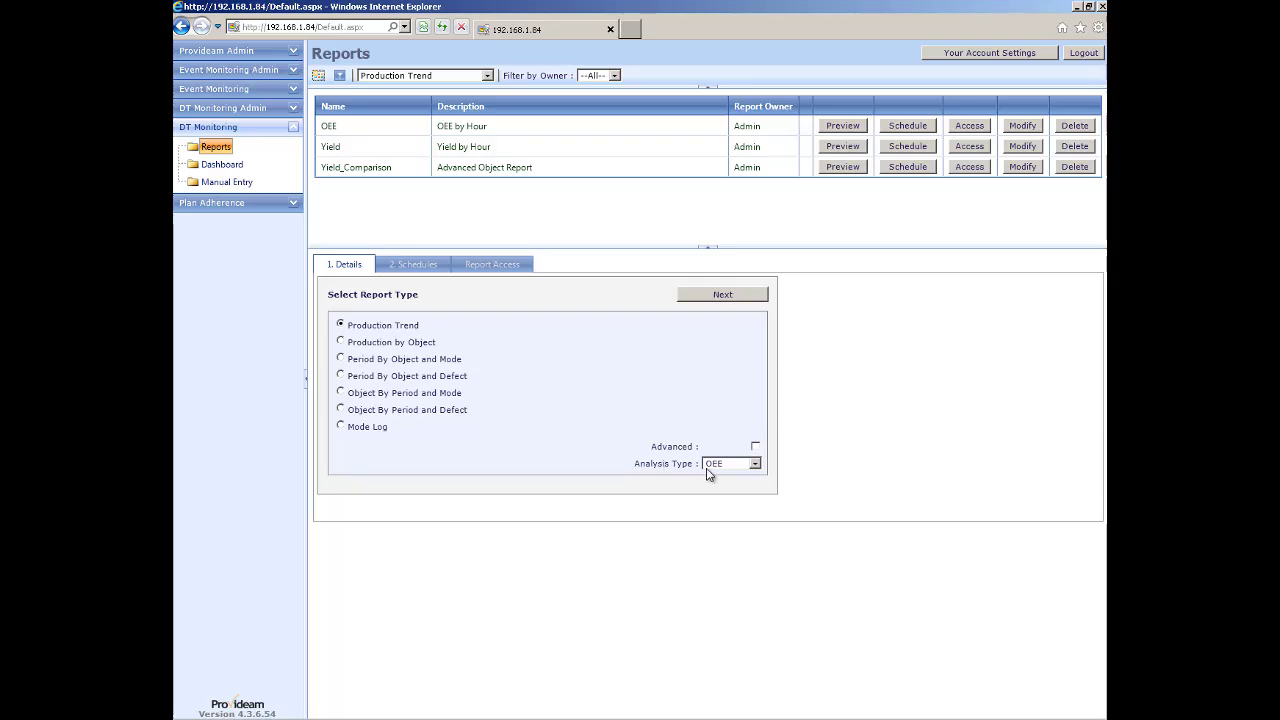
pyautogui.click(720, 296)
pyautogui.click(721, 296)
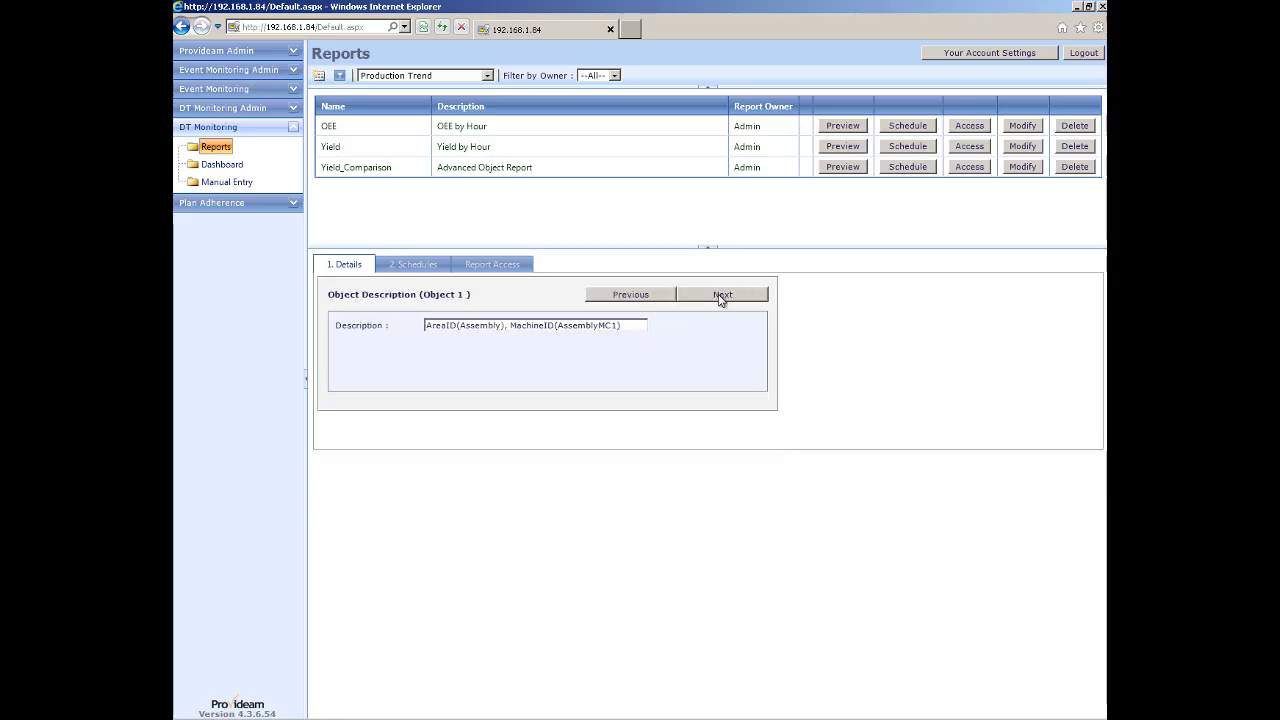
pyautogui.click(721, 296)
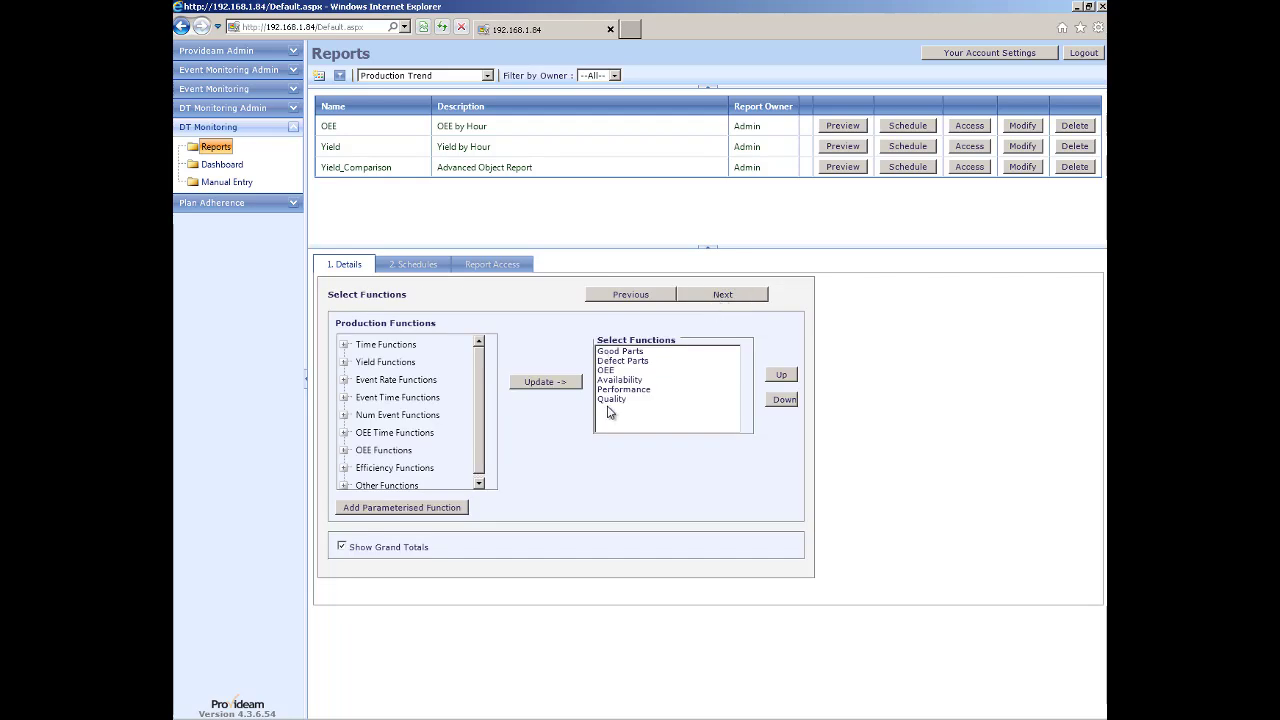
# Start another new report with Downtime analysis type and advance to function selection.
pyautogui.click(318, 77)
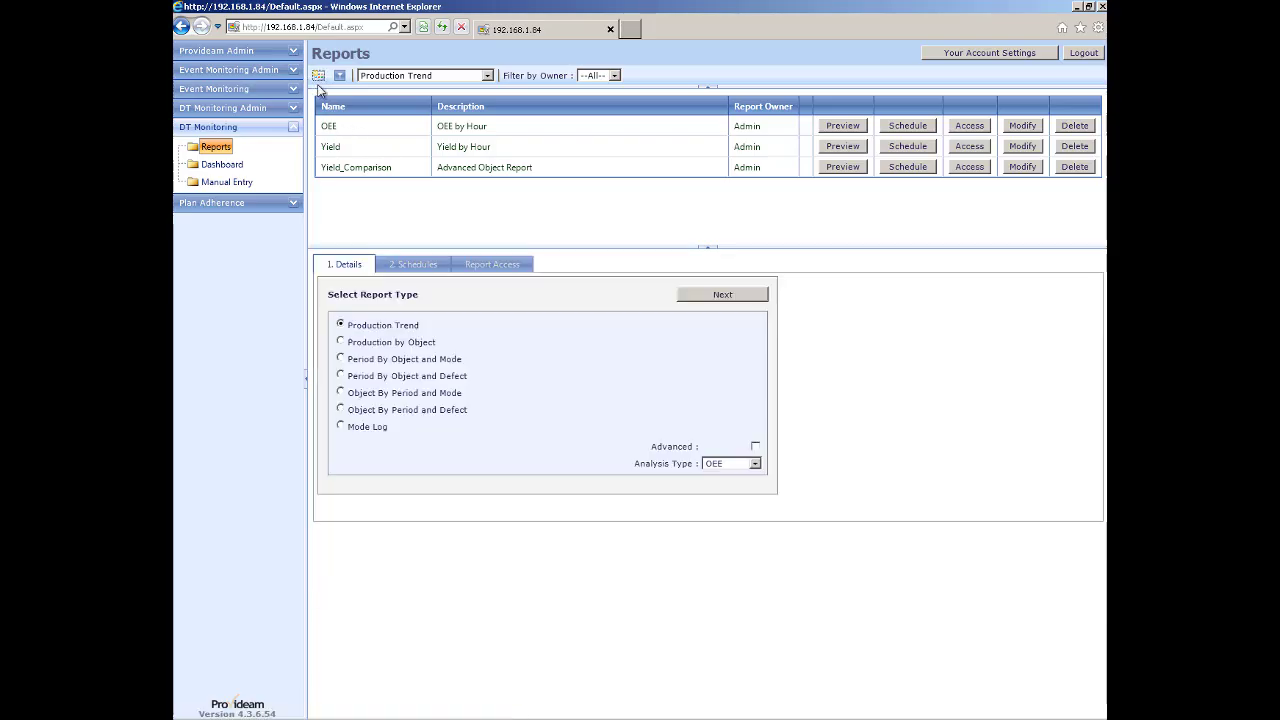
pyautogui.click(716, 466)
pyautogui.click(730, 485)
pyautogui.click(721, 296)
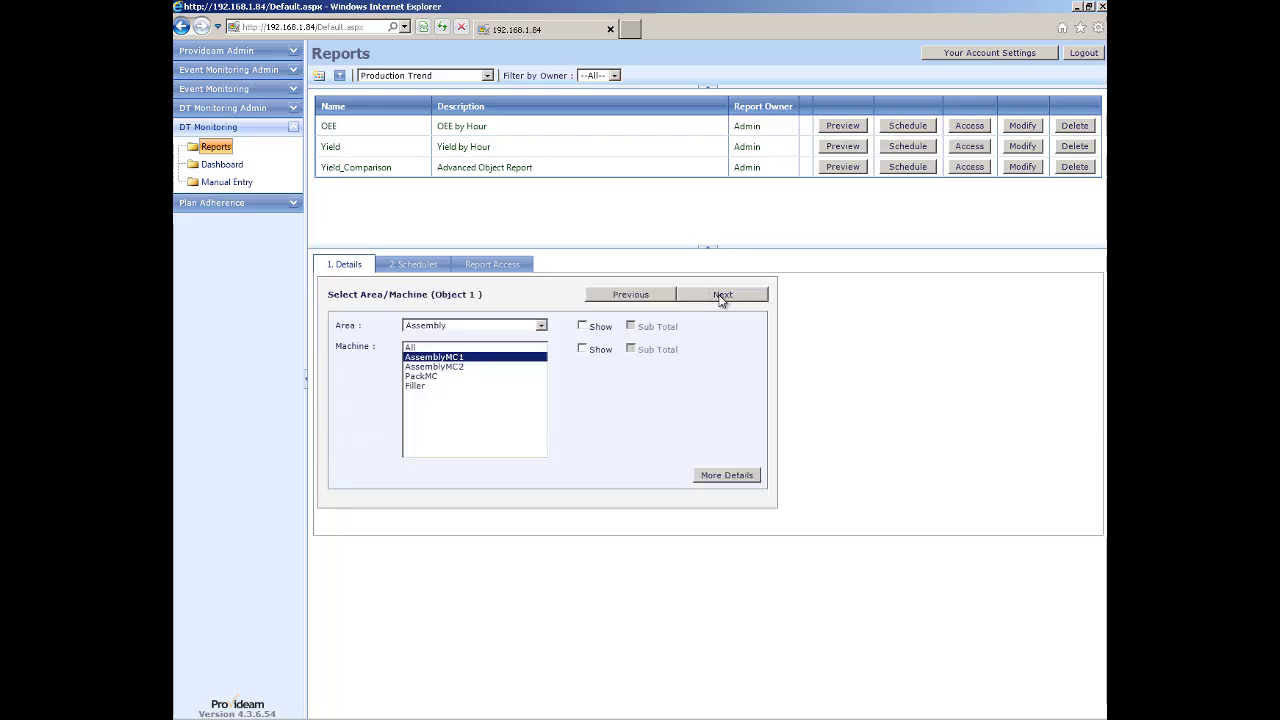
pyautogui.click(722, 296)
pyautogui.click(722, 296)
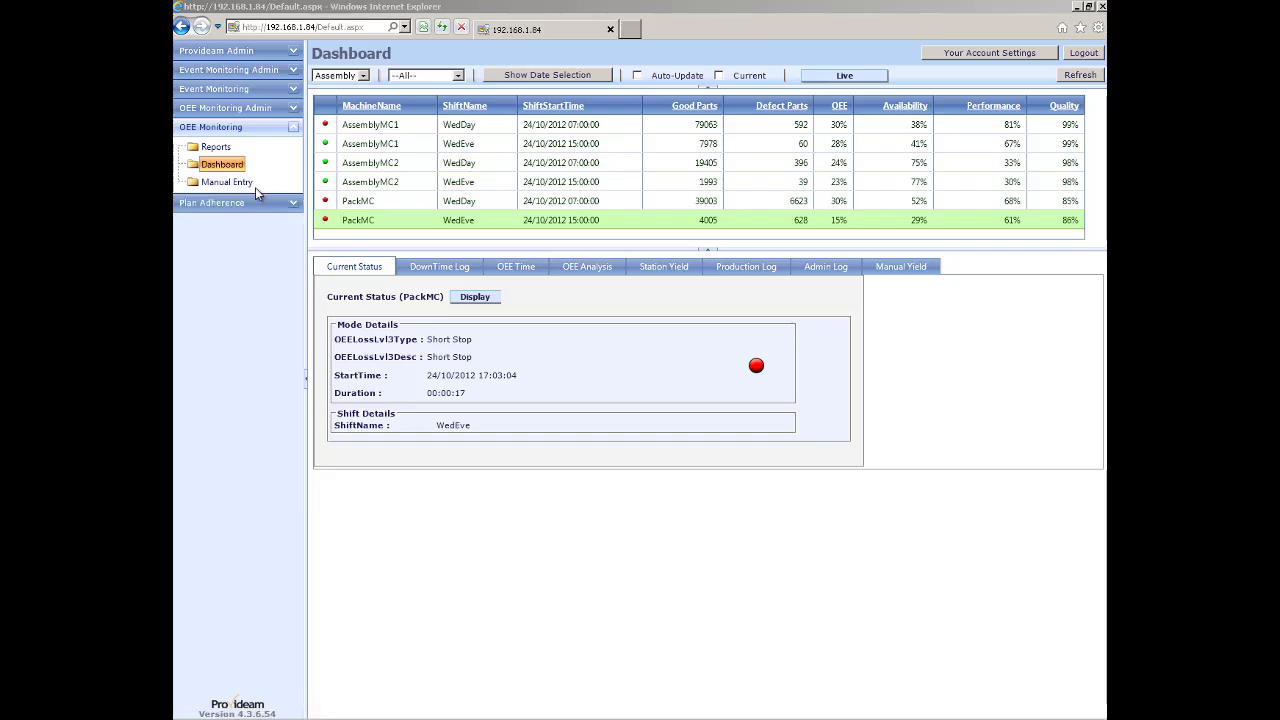
# Start a new Production Trend report, reach function selection, and expand Other Functions to show operator functions.
pyautogui.click(214, 148)
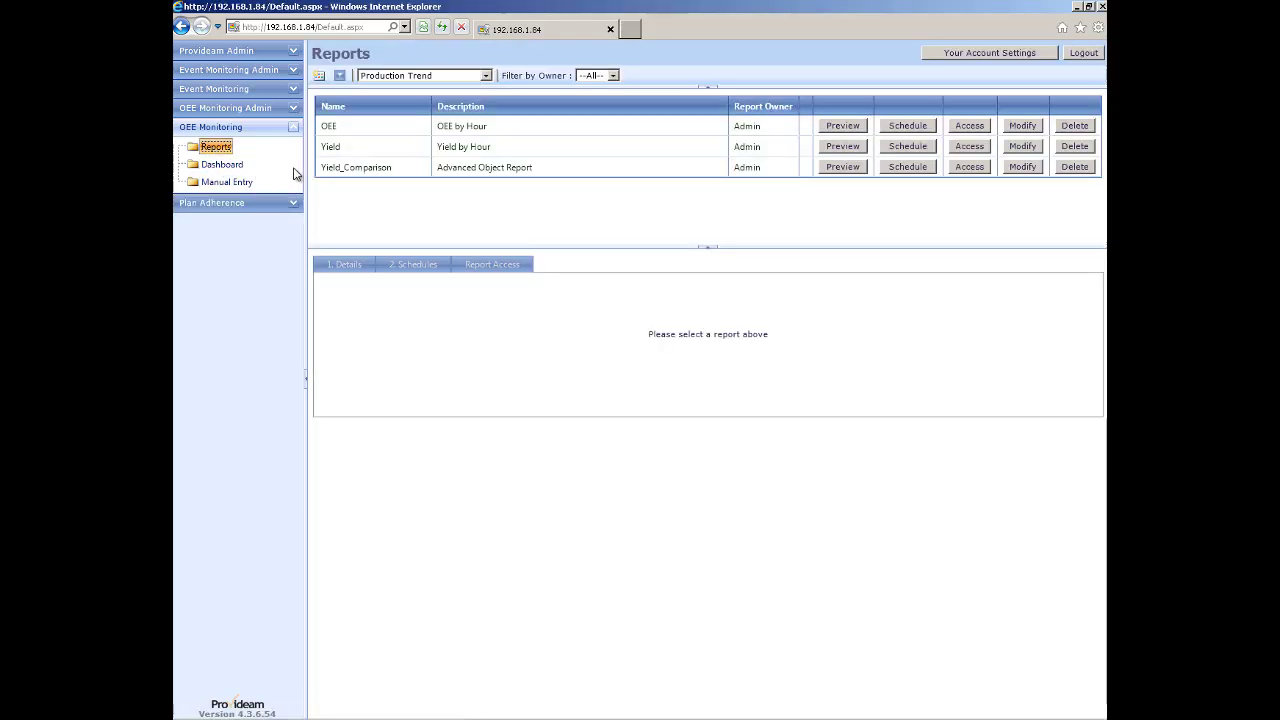
pyautogui.click(318, 78)
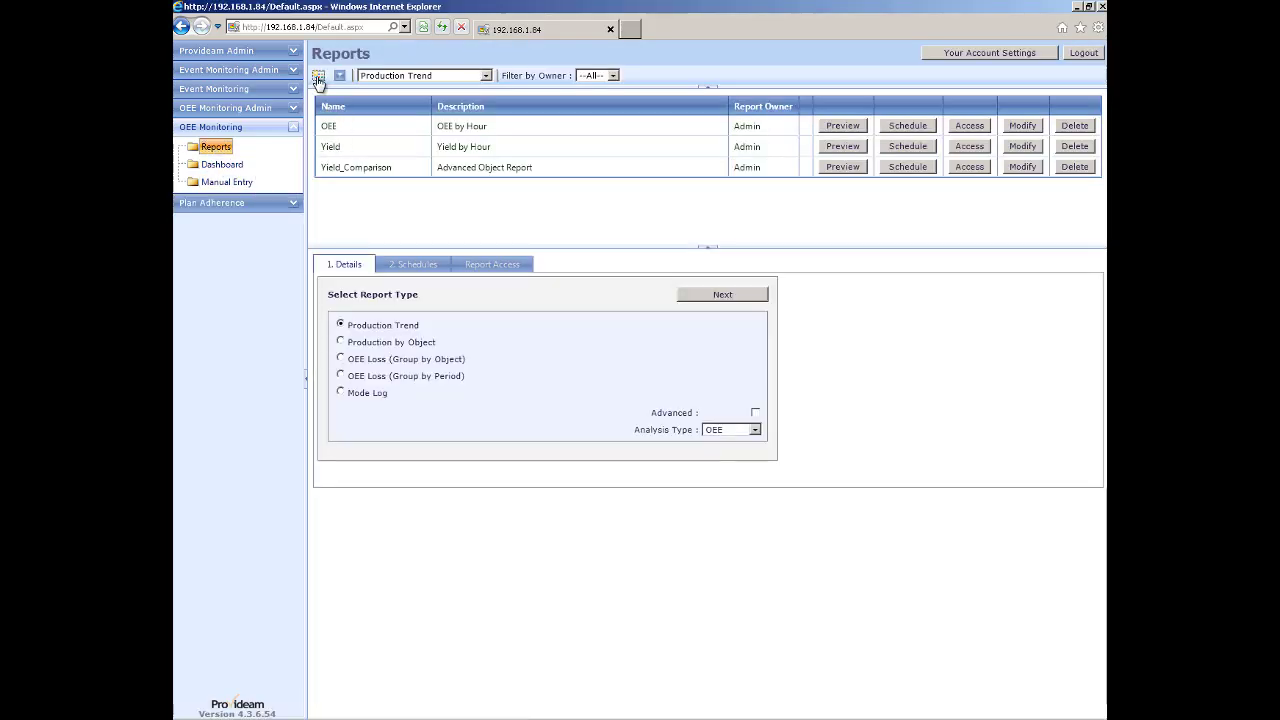
pyautogui.click(716, 296)
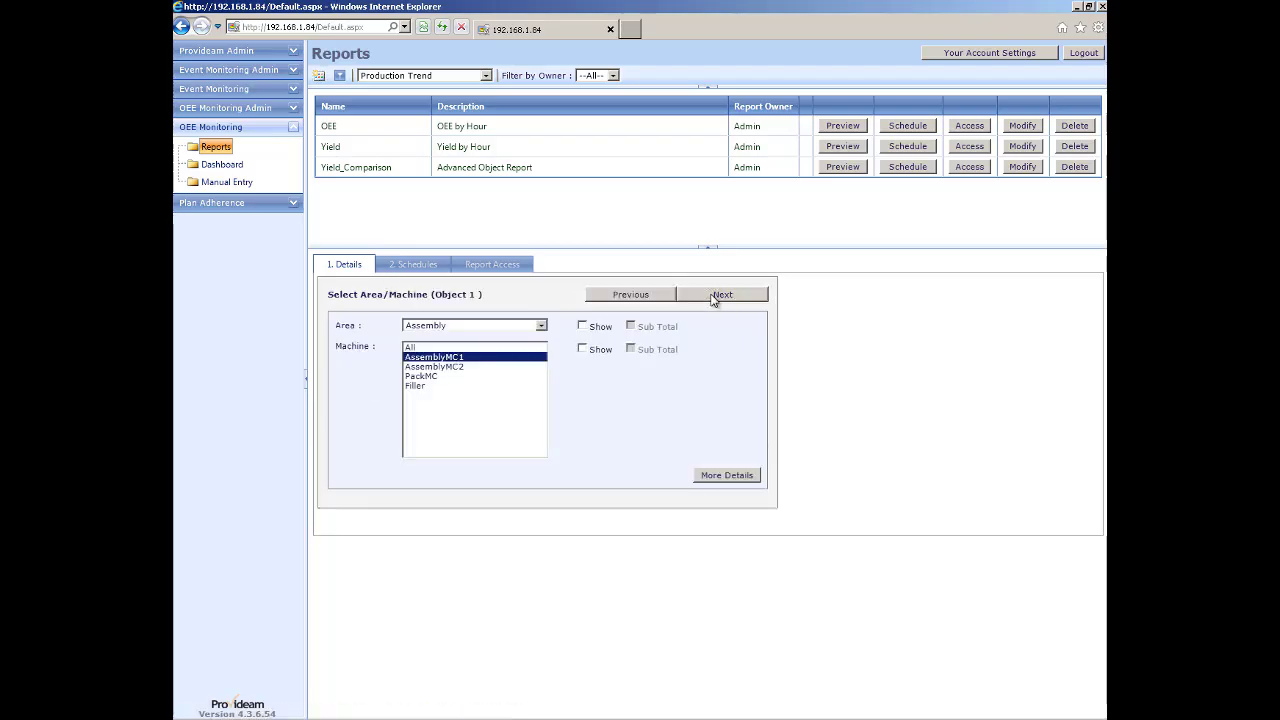
pyautogui.click(716, 296)
pyautogui.click(716, 296)
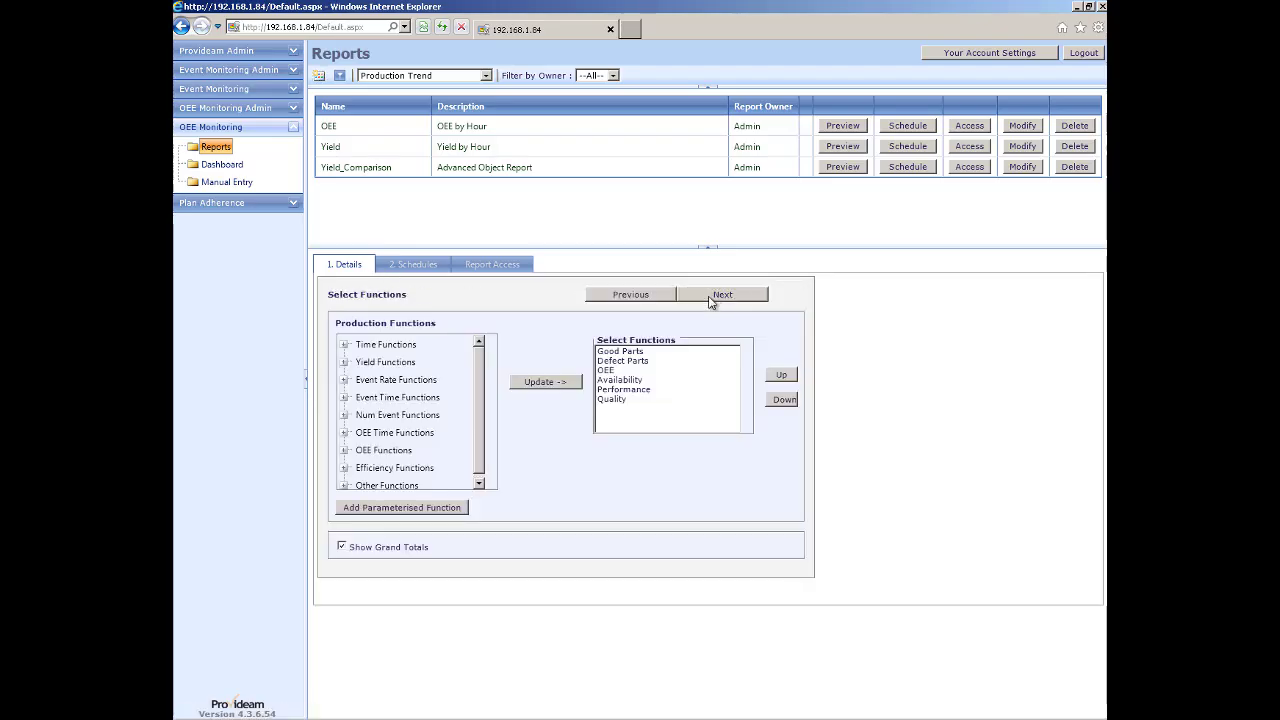
pyautogui.click(344, 486)
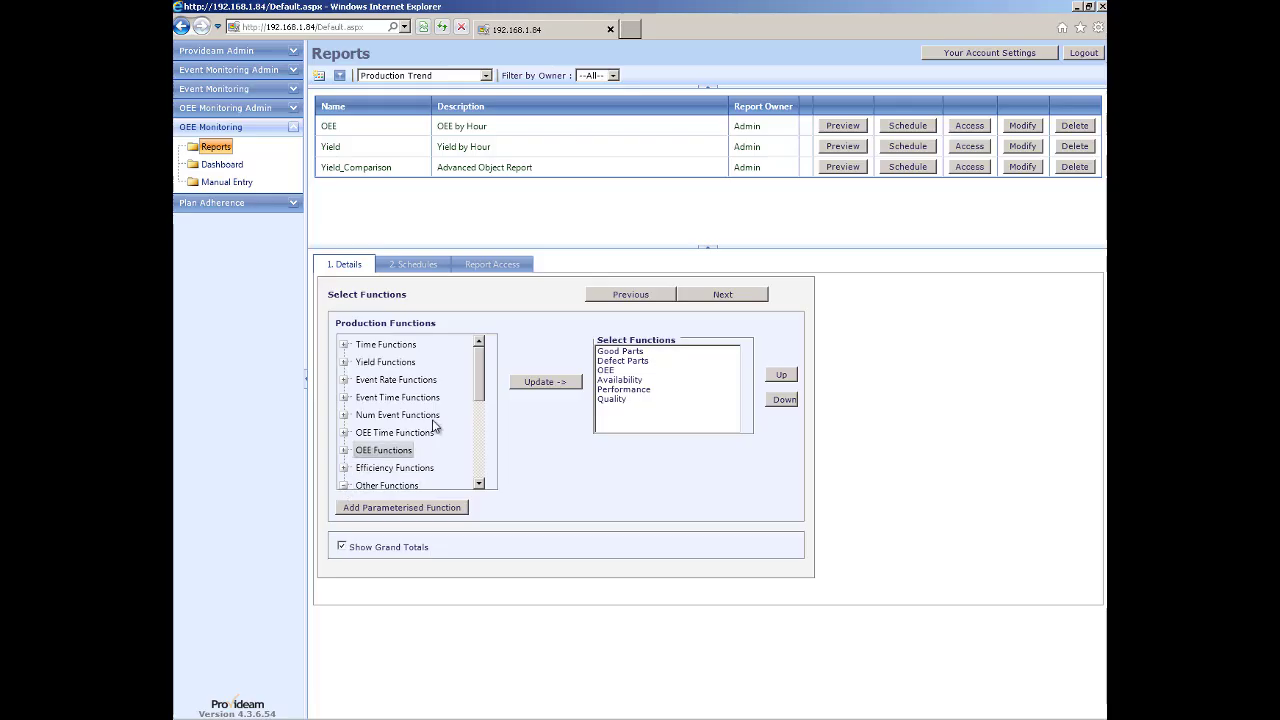
pyautogui.moveTo(478, 385); pyautogui.dragTo(490, 470)
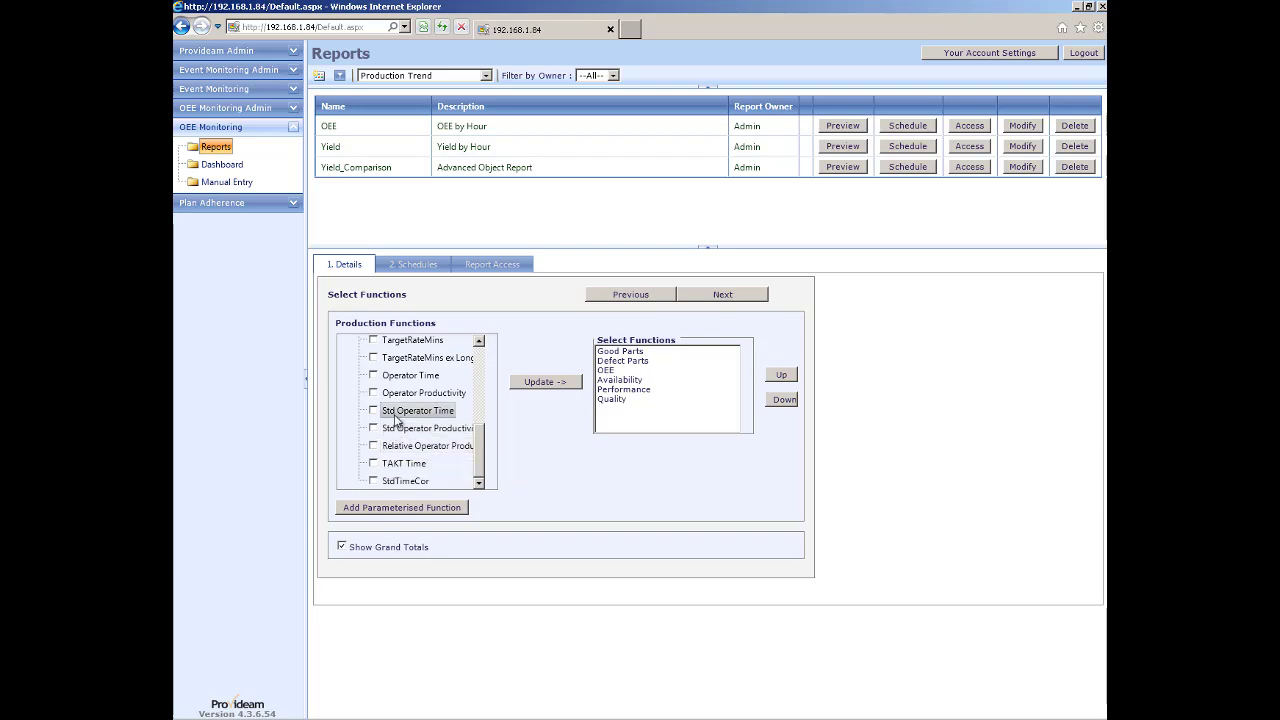
# In Machine Admin, set PackMC's Operators used source to DB and save the machine details.
pyautogui.click(222, 108)
pyautogui.click(230, 146)
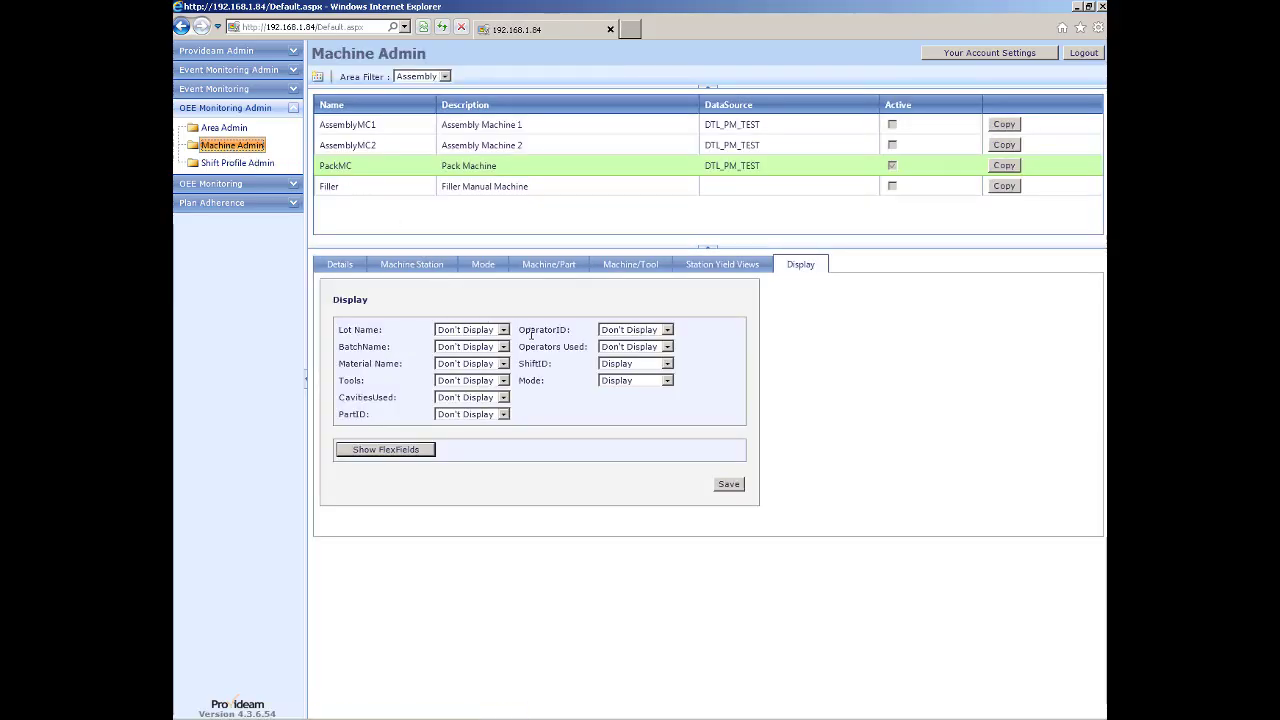
pyautogui.click(340, 265)
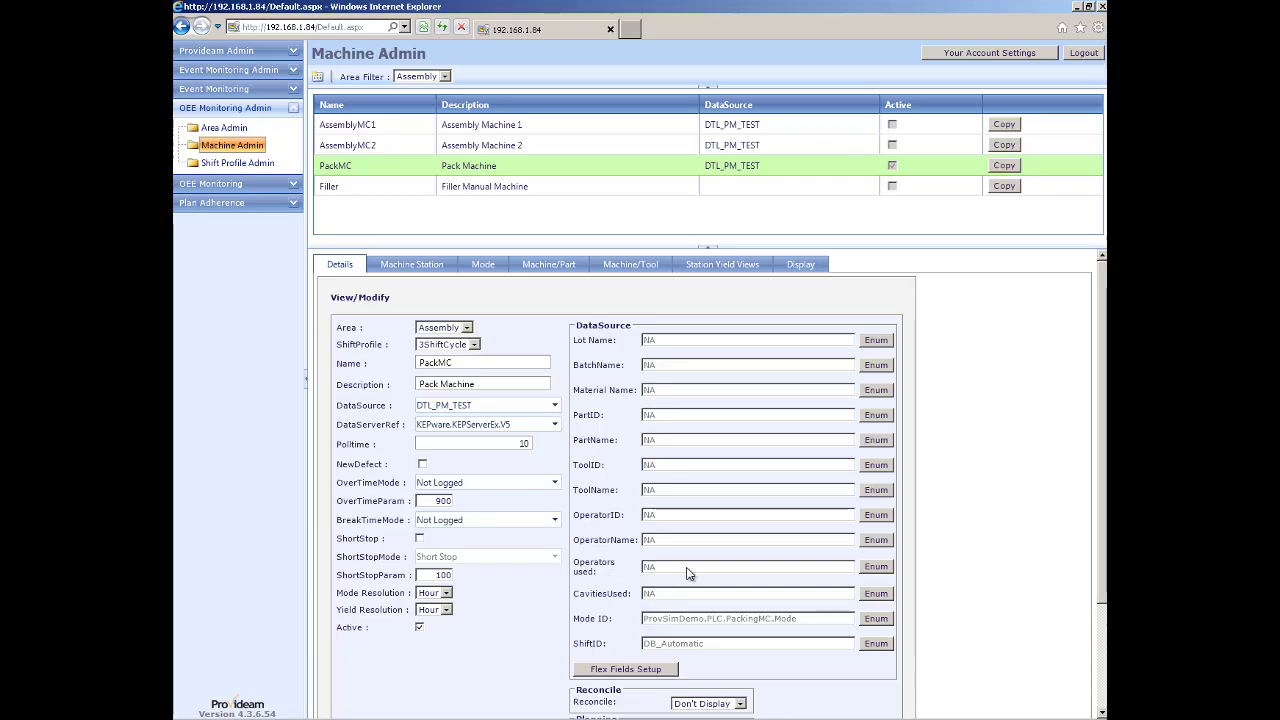
pyautogui.click(876, 566)
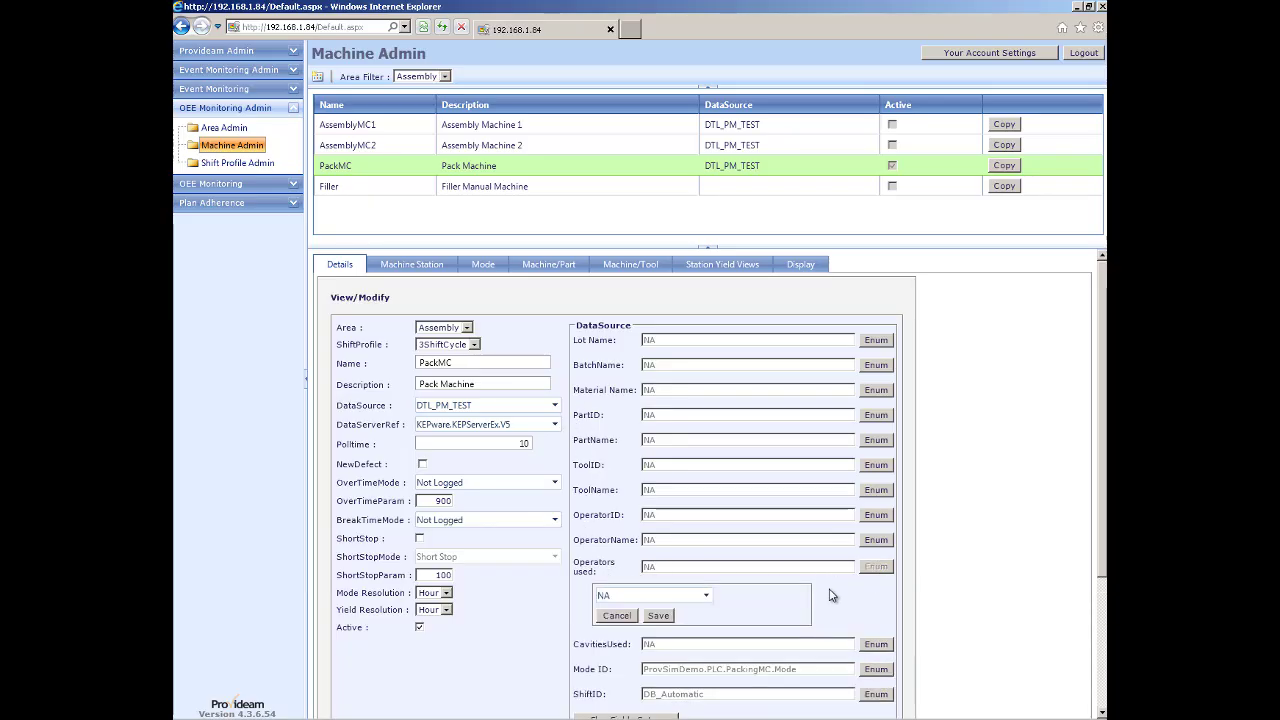
pyautogui.click(704, 597)
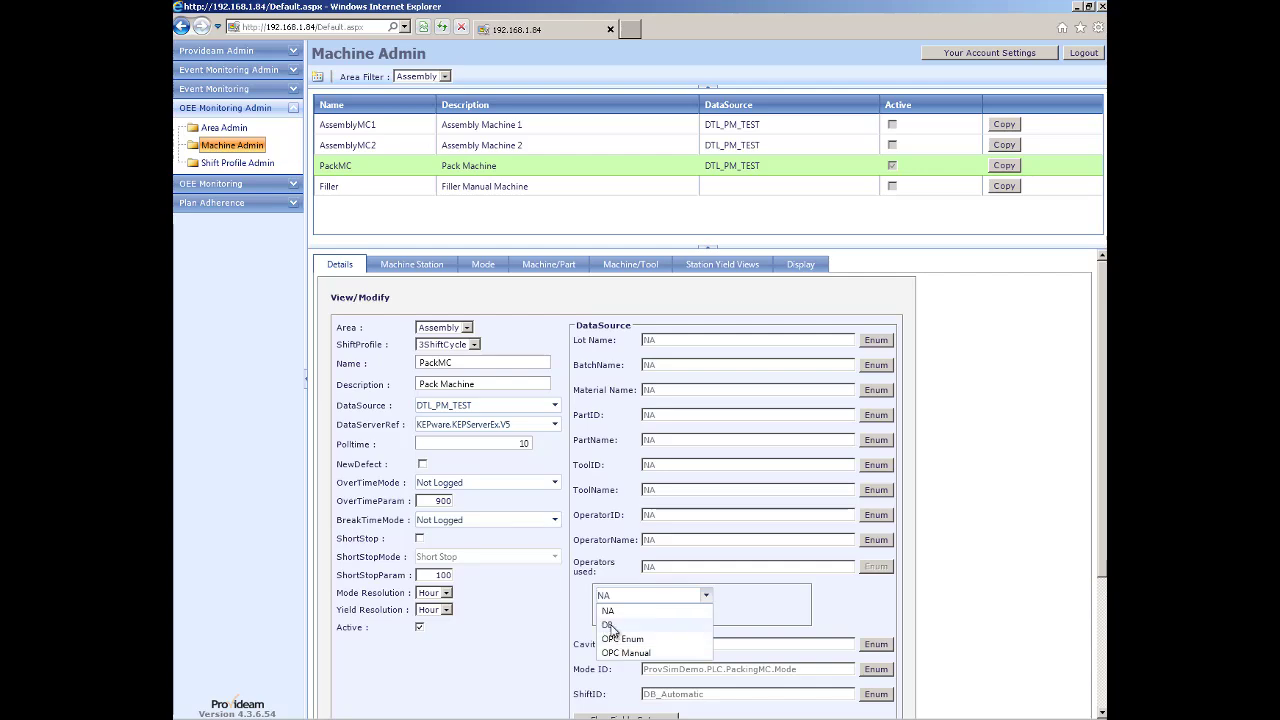
pyautogui.click(610, 626)
pyautogui.click(652, 616)
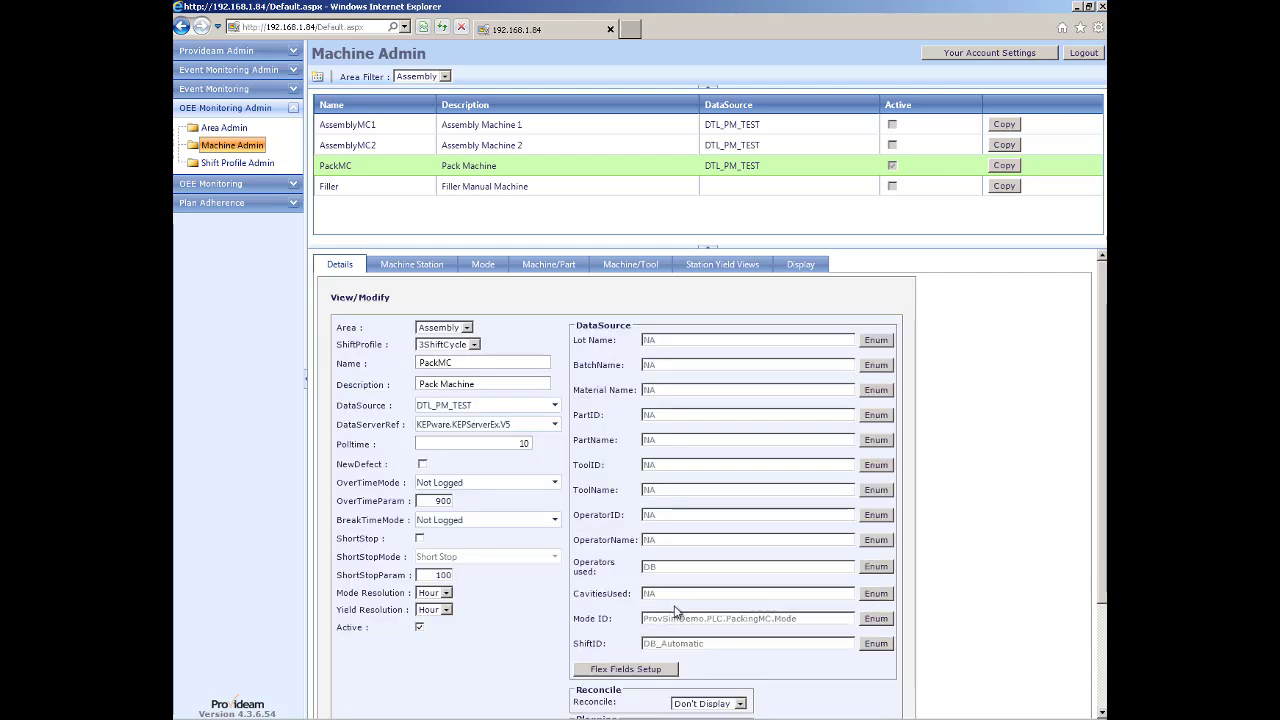
pyautogui.scroll(-3, 675, 610)
pyautogui.click(859, 663)
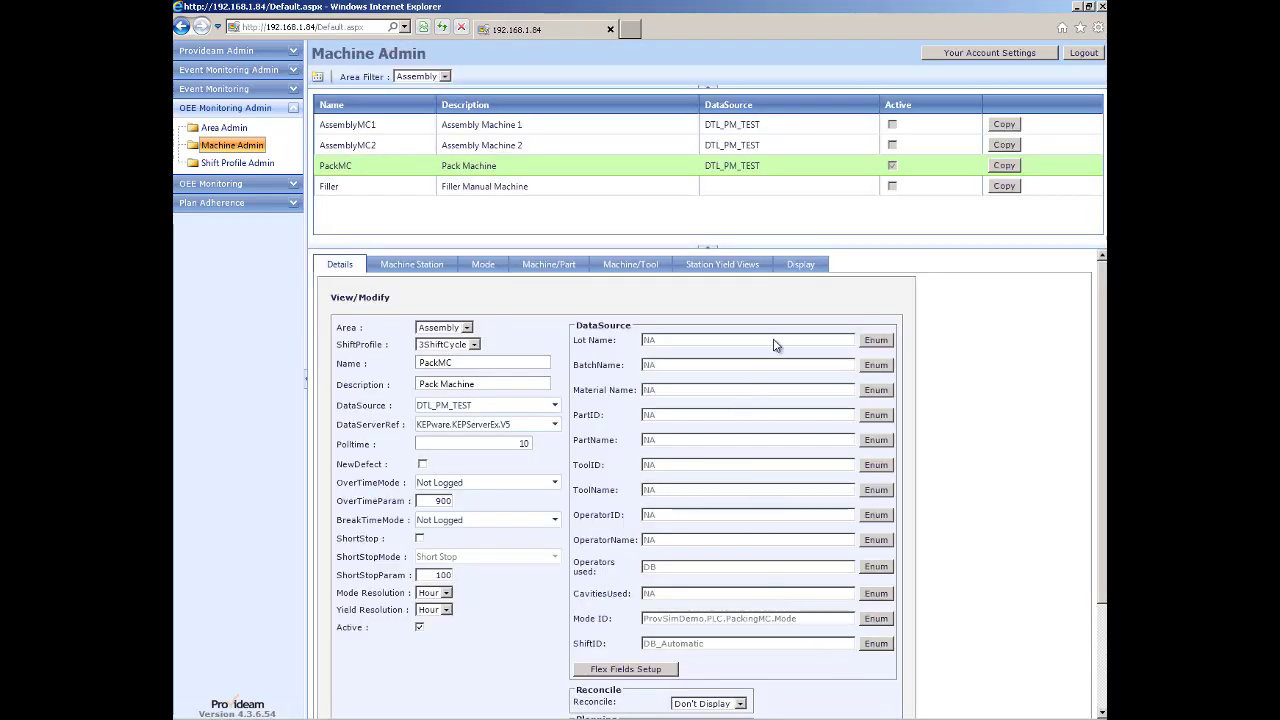
# Set Operators Used to Modify in PackMC's display settings and save.
pyautogui.click(801, 266)
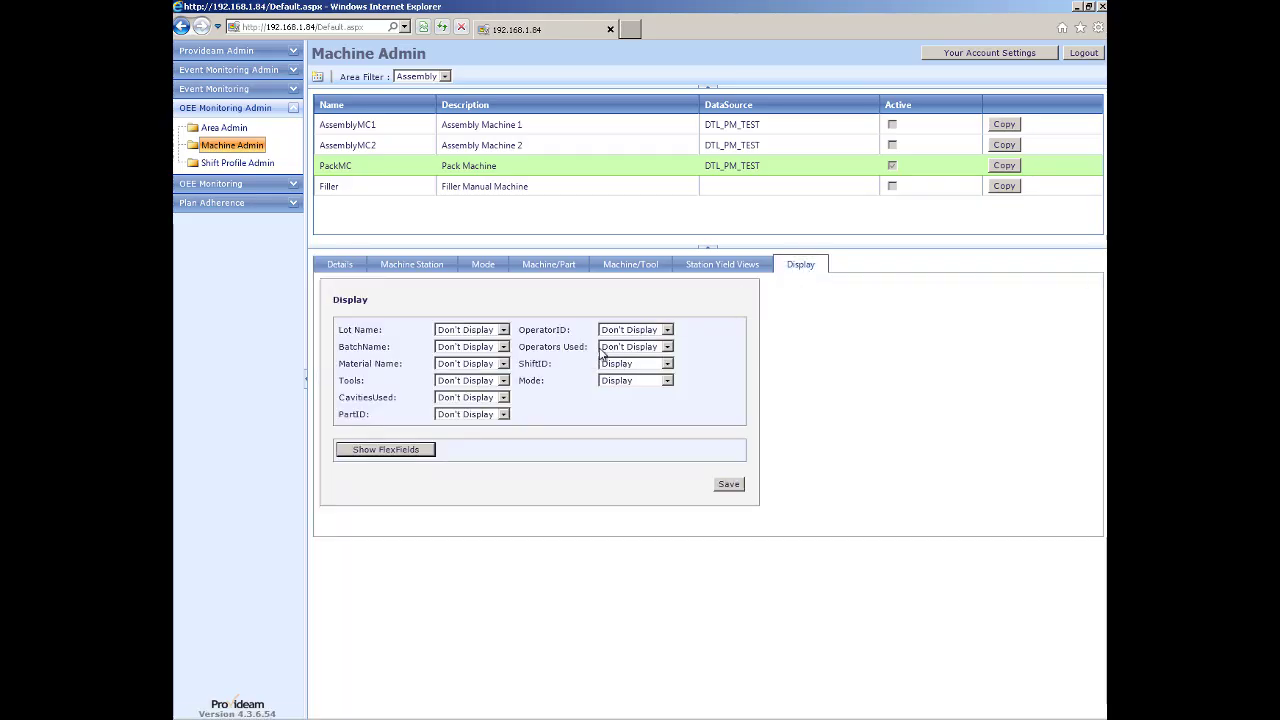
pyautogui.click(667, 348)
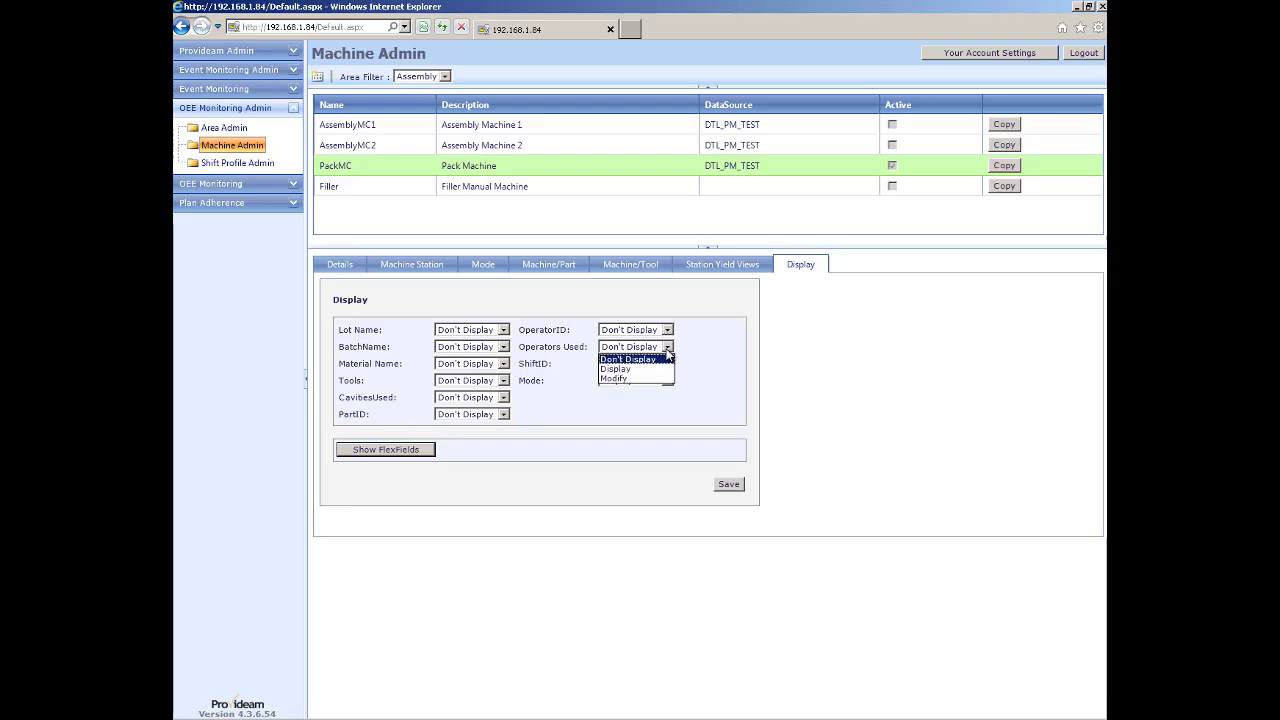
pyautogui.click(612, 379)
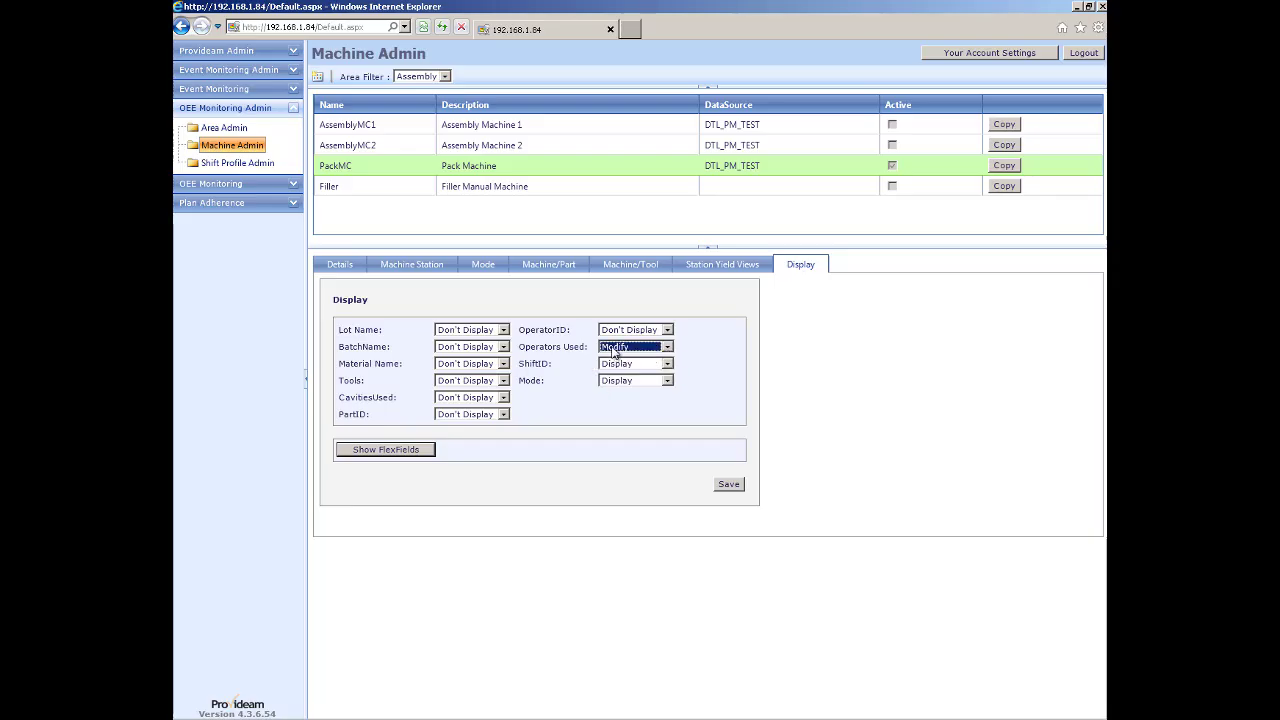
pyautogui.click(729, 485)
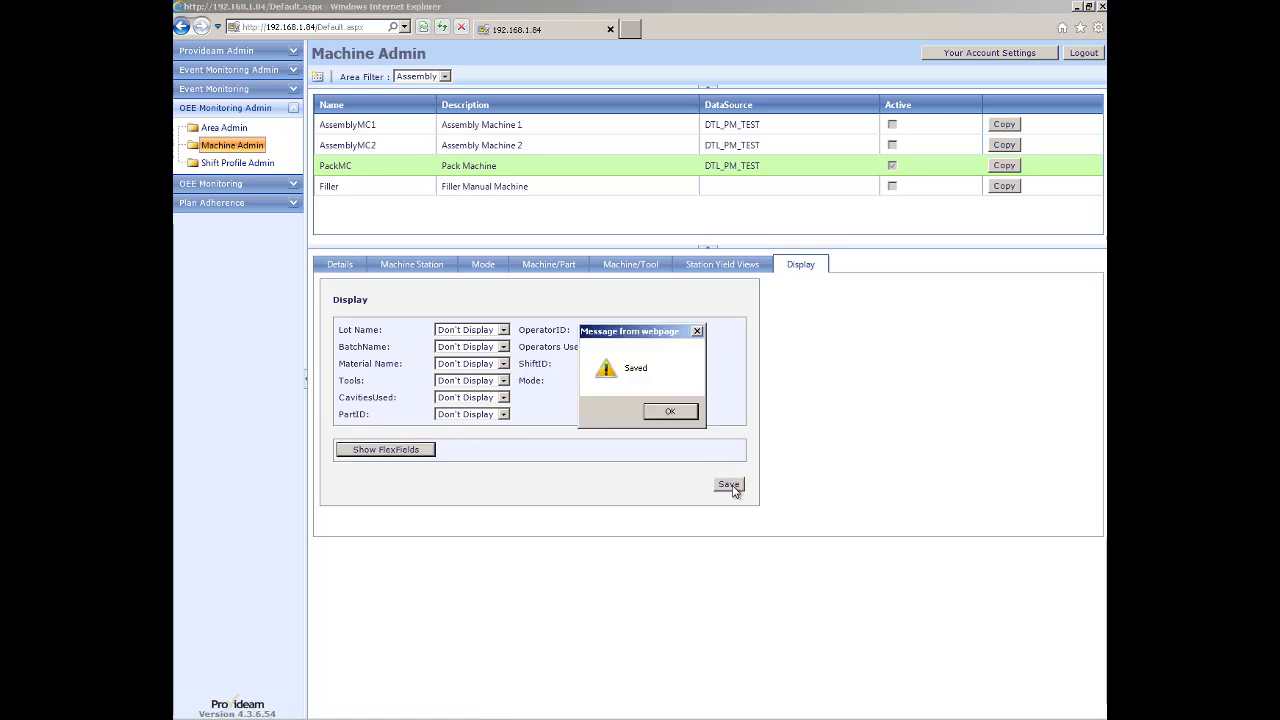
pyautogui.click(674, 414)
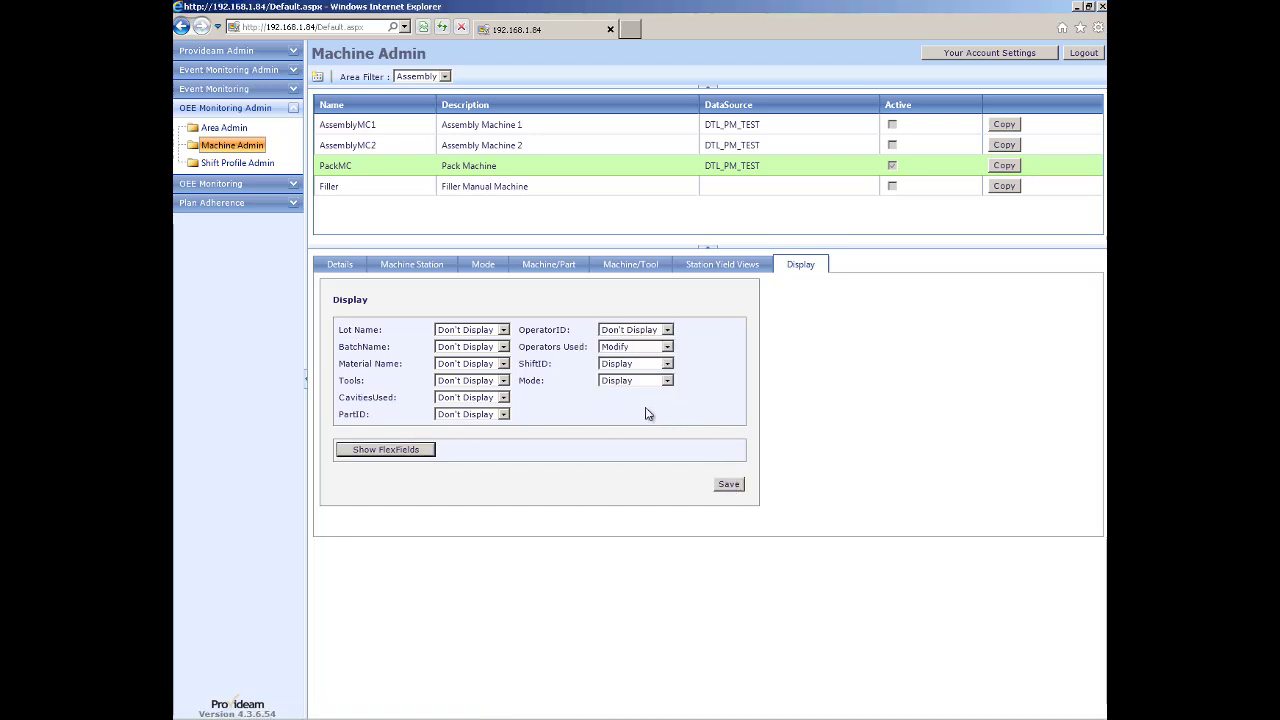
pyautogui.click(227, 52)
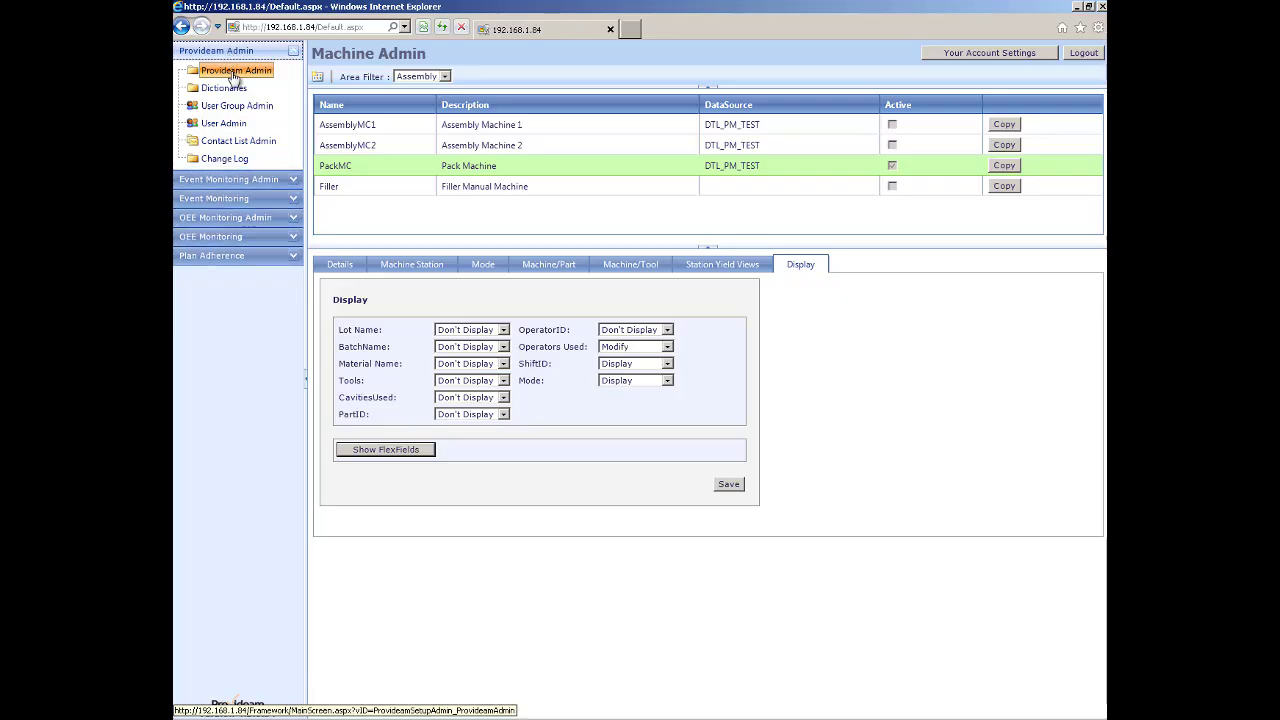
# Stop and restart the OEE Monitoring Service from Service Status, then return to the OEE dashboard.
pyautogui.click(233, 71)
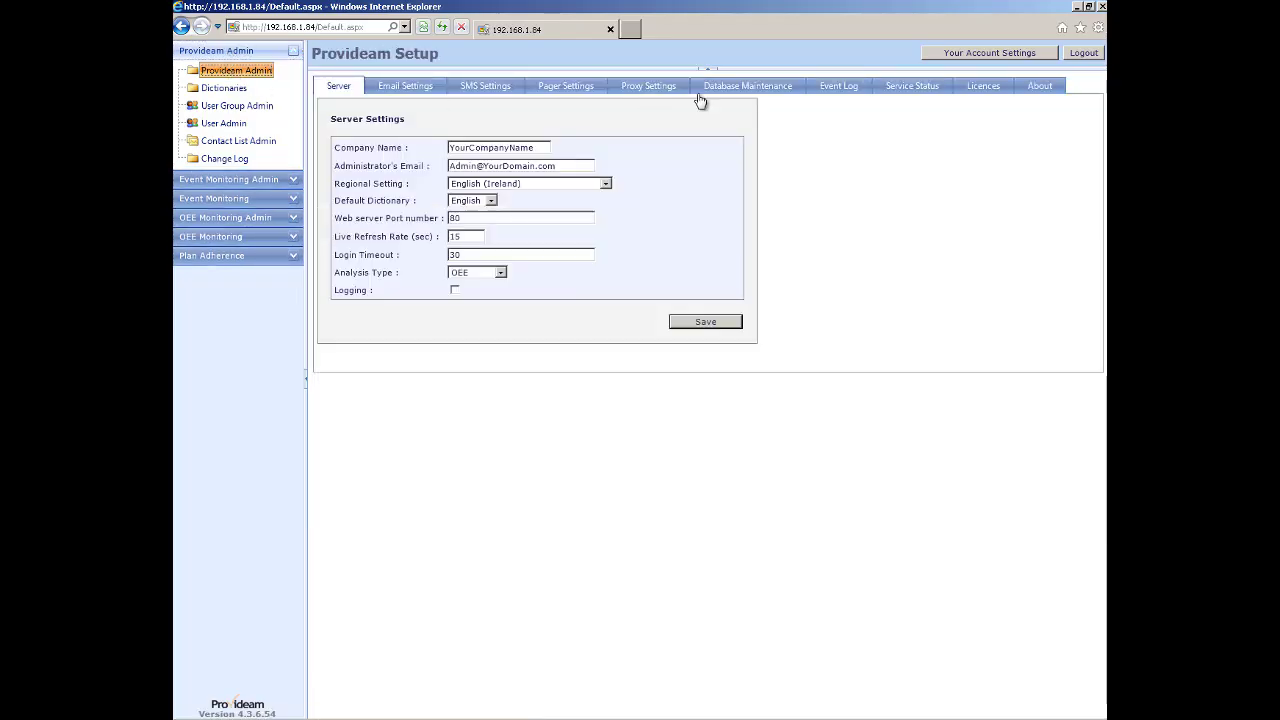
pyautogui.click(888, 88)
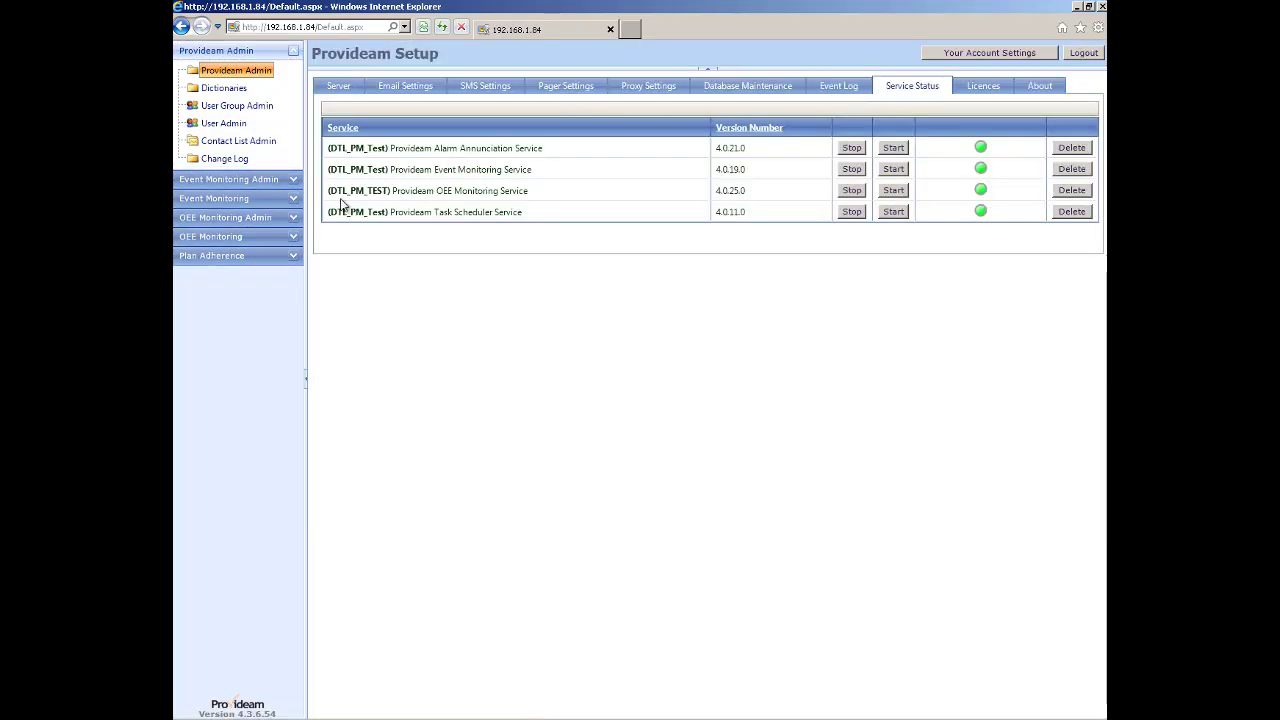
pyautogui.click(851, 190)
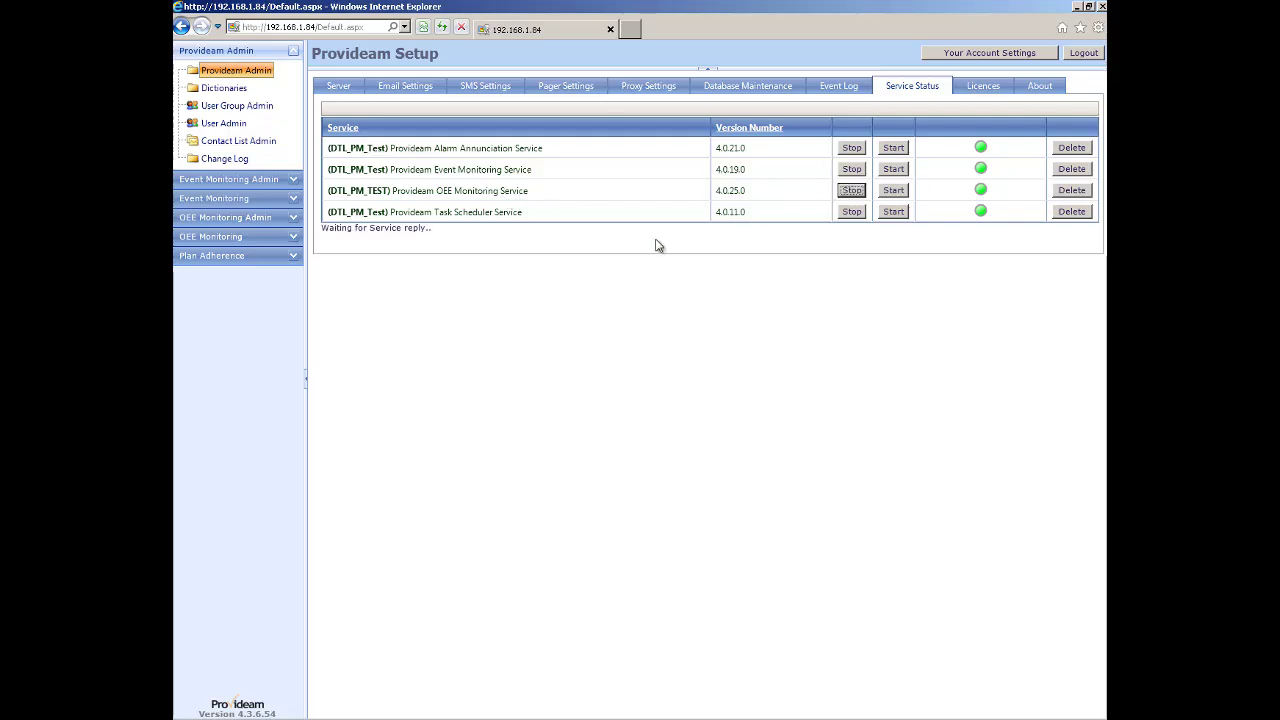
pyautogui.click(684, 417)
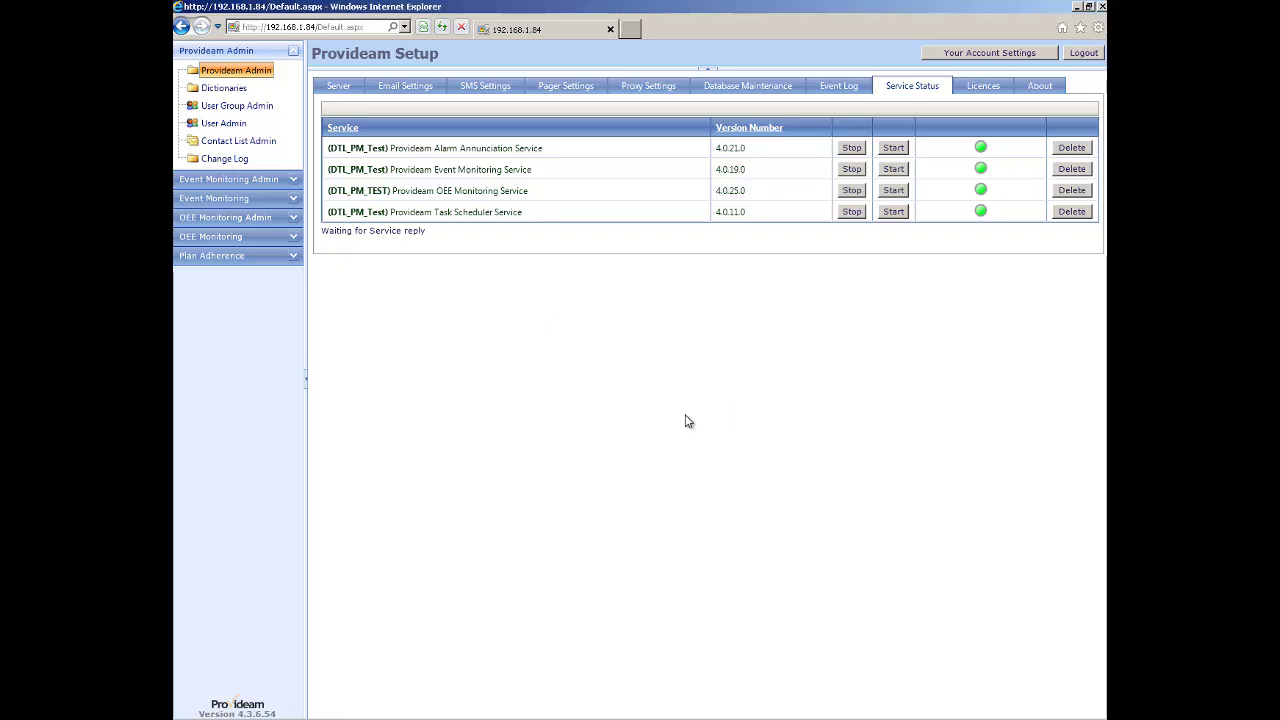
pyautogui.click(893, 191)
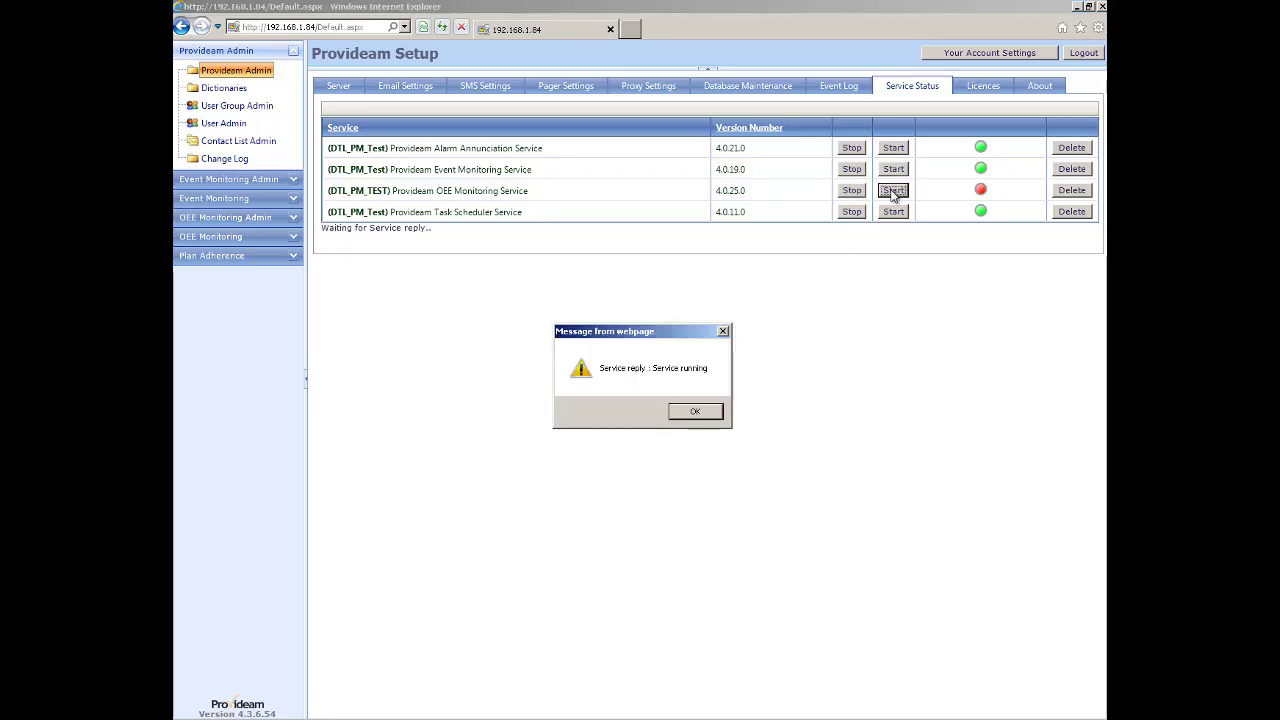
pyautogui.click(696, 414)
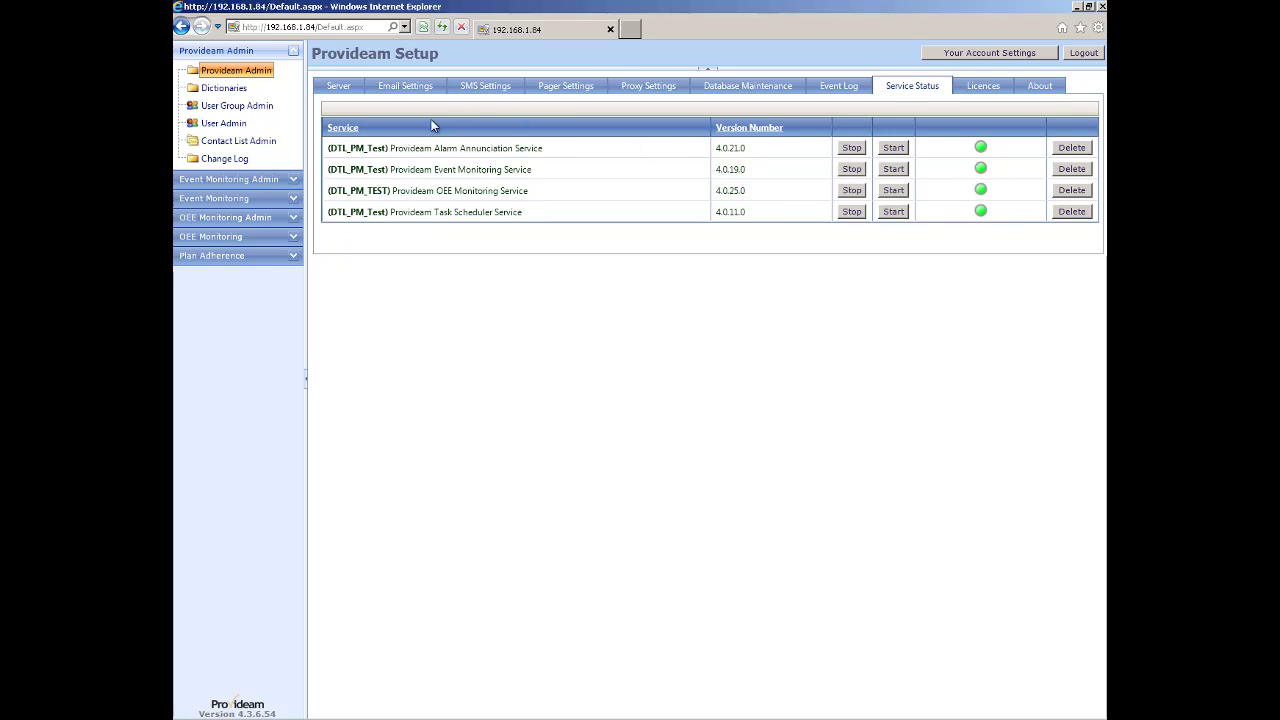
pyautogui.click(216, 238)
pyautogui.click(225, 168)
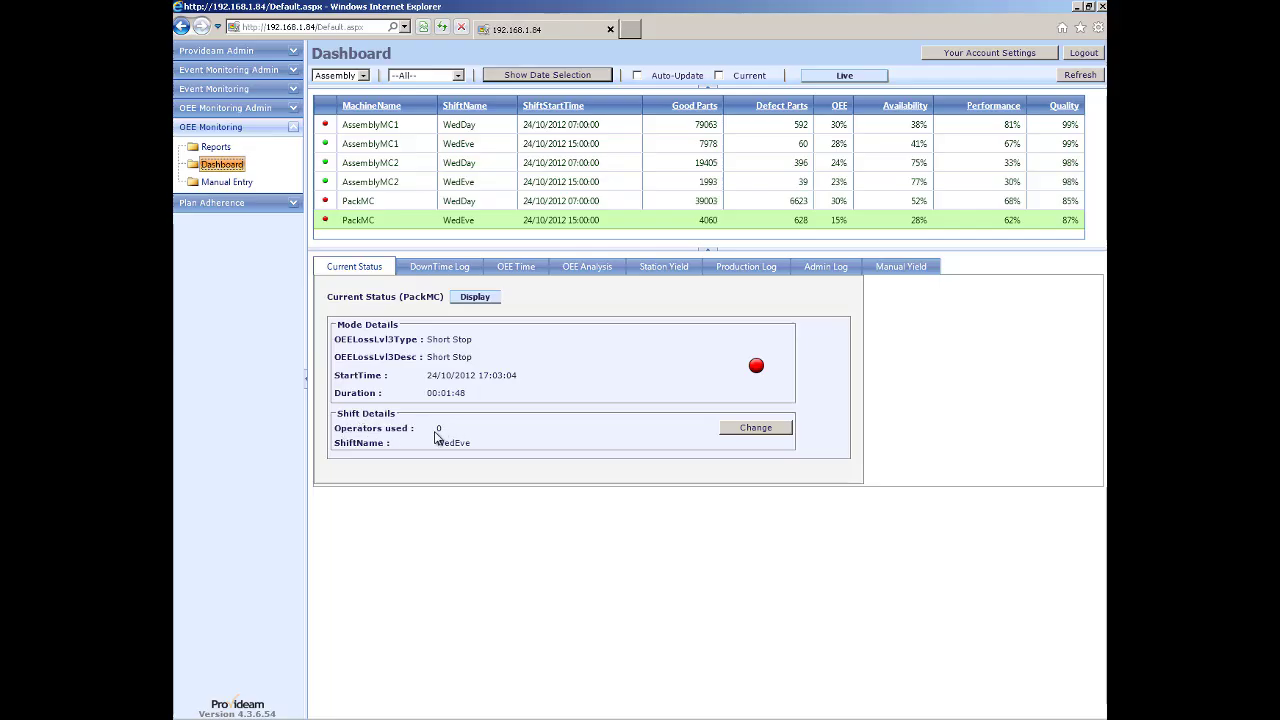
# Change PackMC WedEve operators used to 5, refresh, and compare with the WedDay shift showing 0.
pyautogui.click(755, 428)
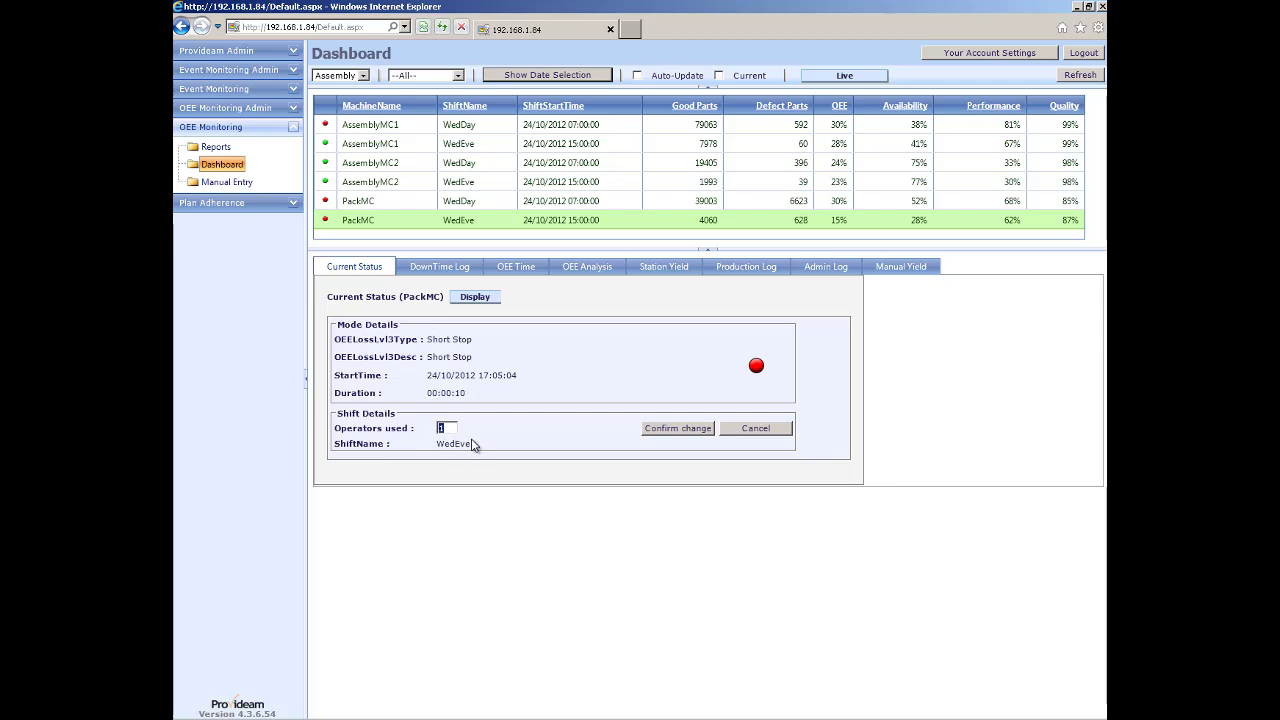
pyautogui.write('5')
pyautogui.click(675, 430)
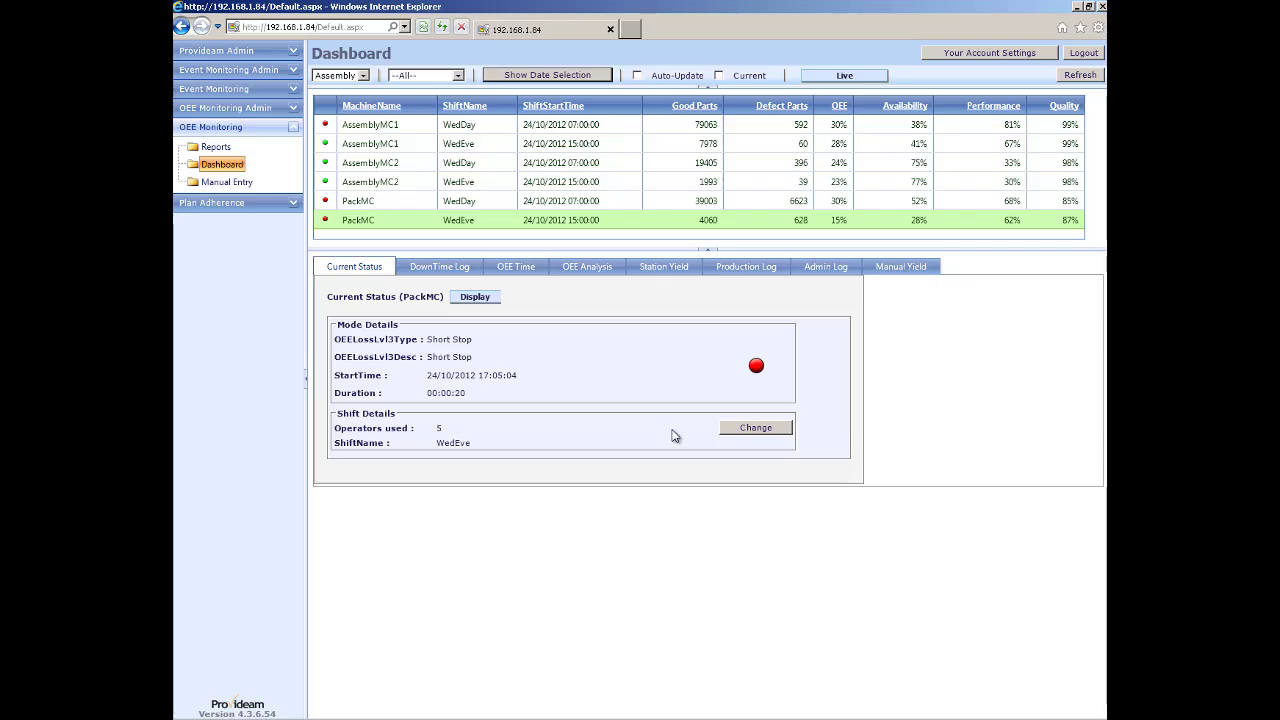
pyautogui.click(383, 228)
pyautogui.click(381, 202)
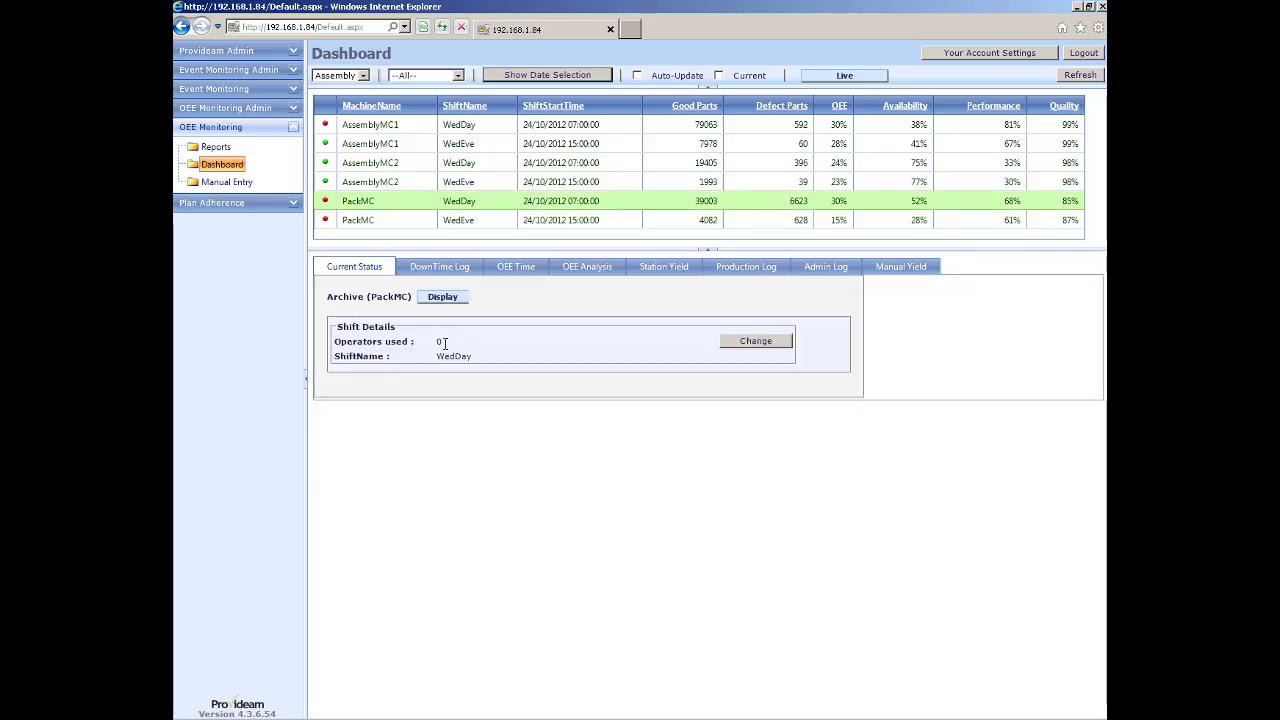
pyautogui.click(376, 219)
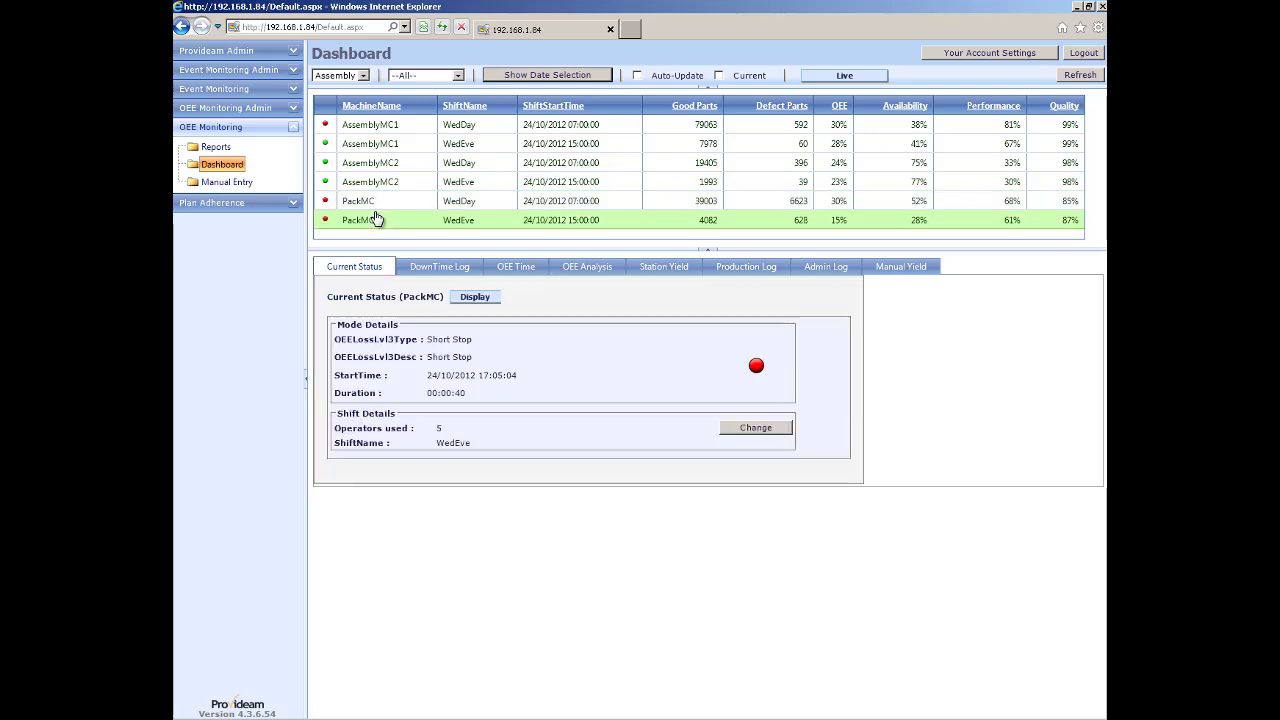
pyautogui.click(235, 108)
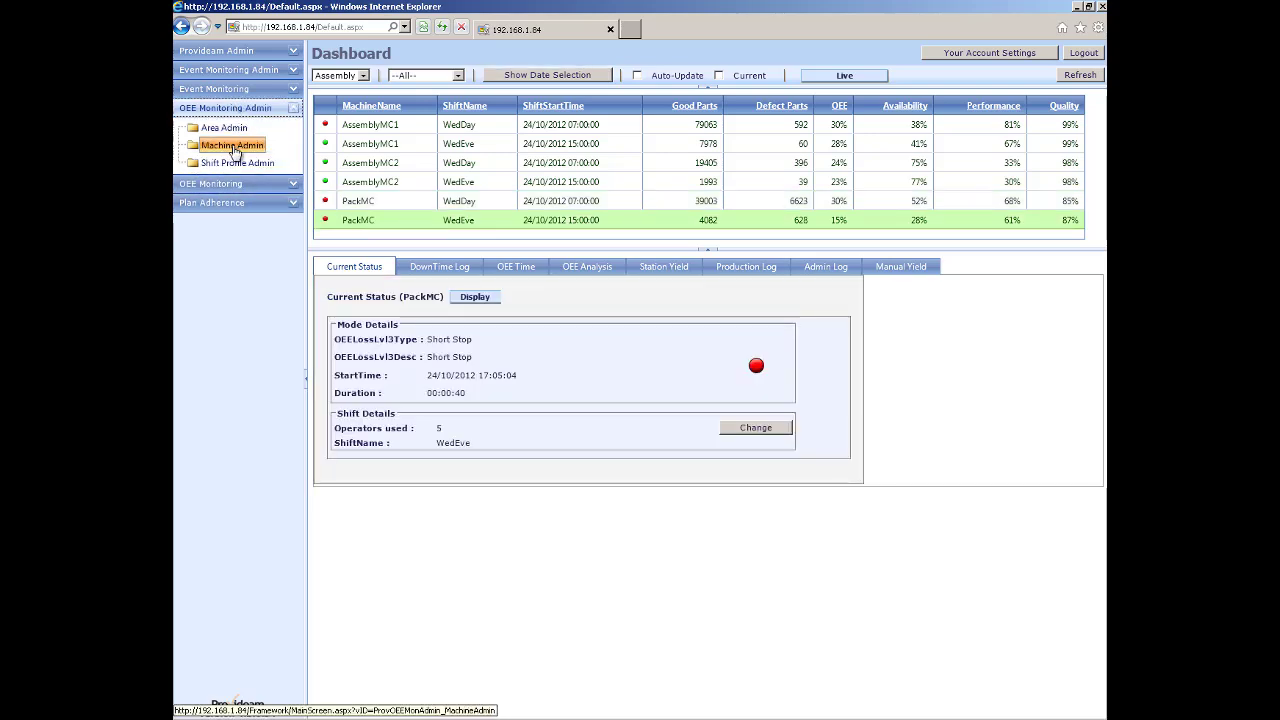
# Review PackMC's part standards, then set PartID to show on the dashboard and save.
pyautogui.click(233, 147)
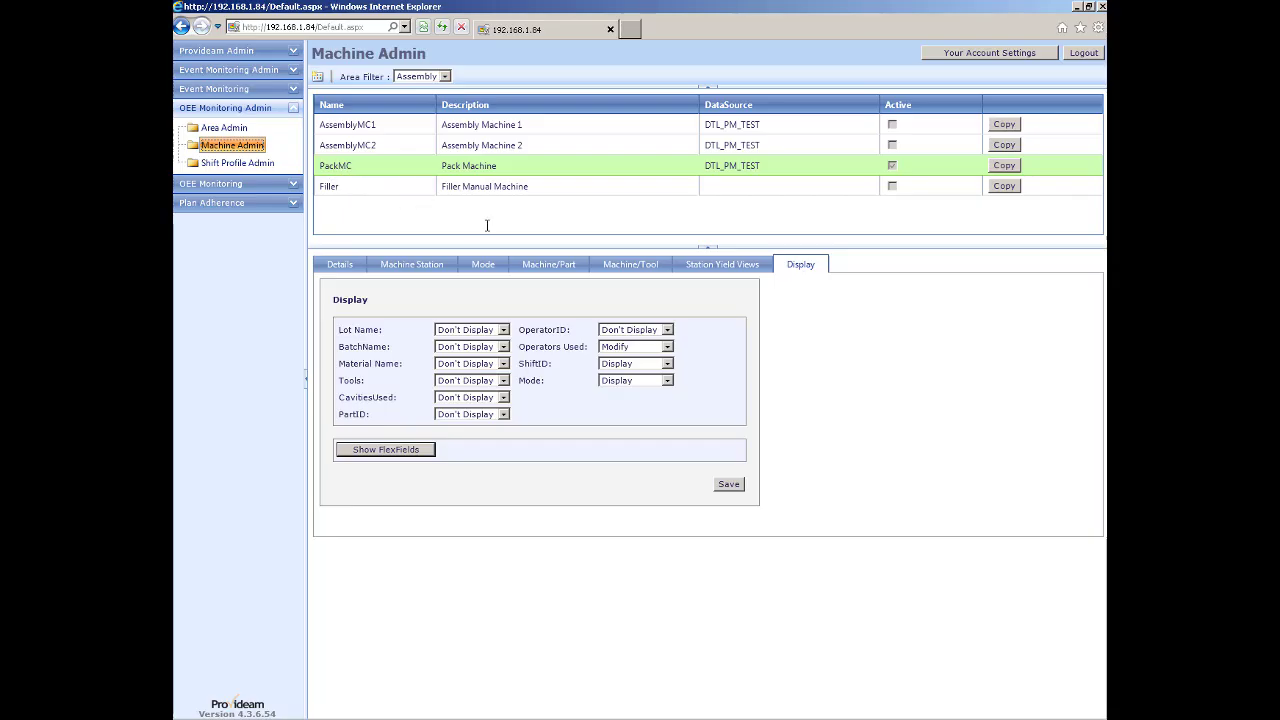
pyautogui.click(557, 266)
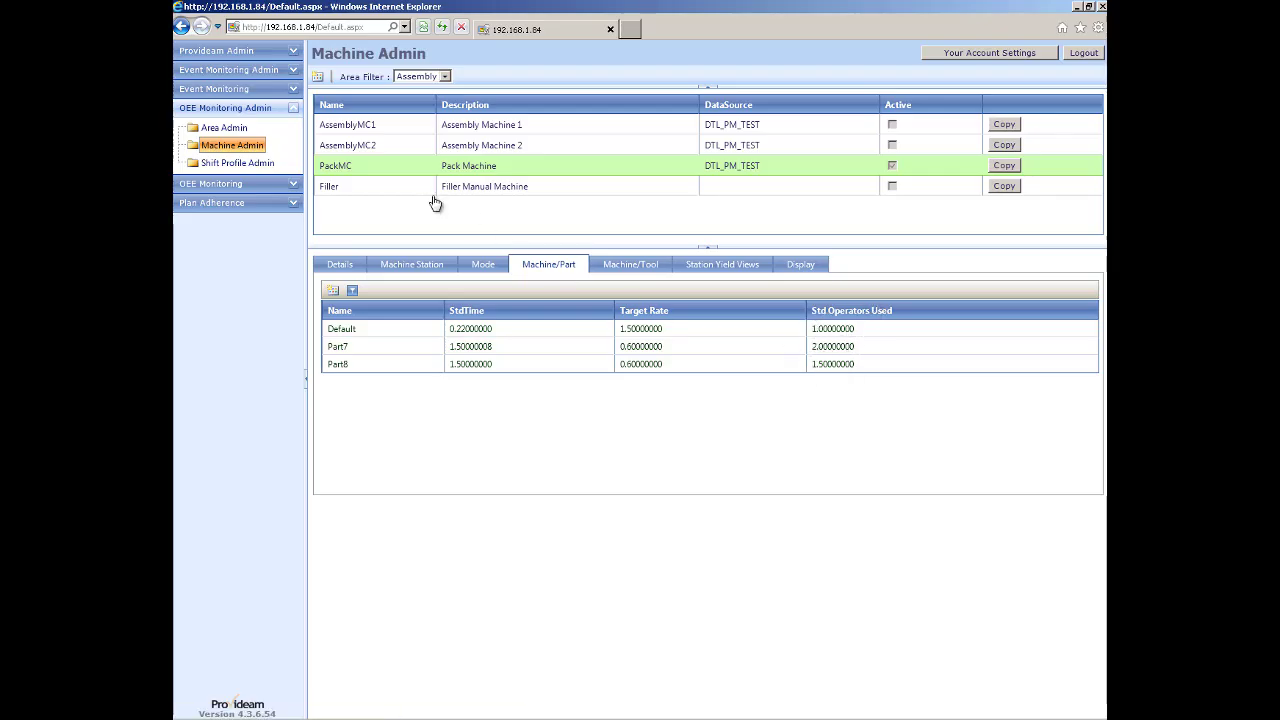
pyautogui.click(795, 268)
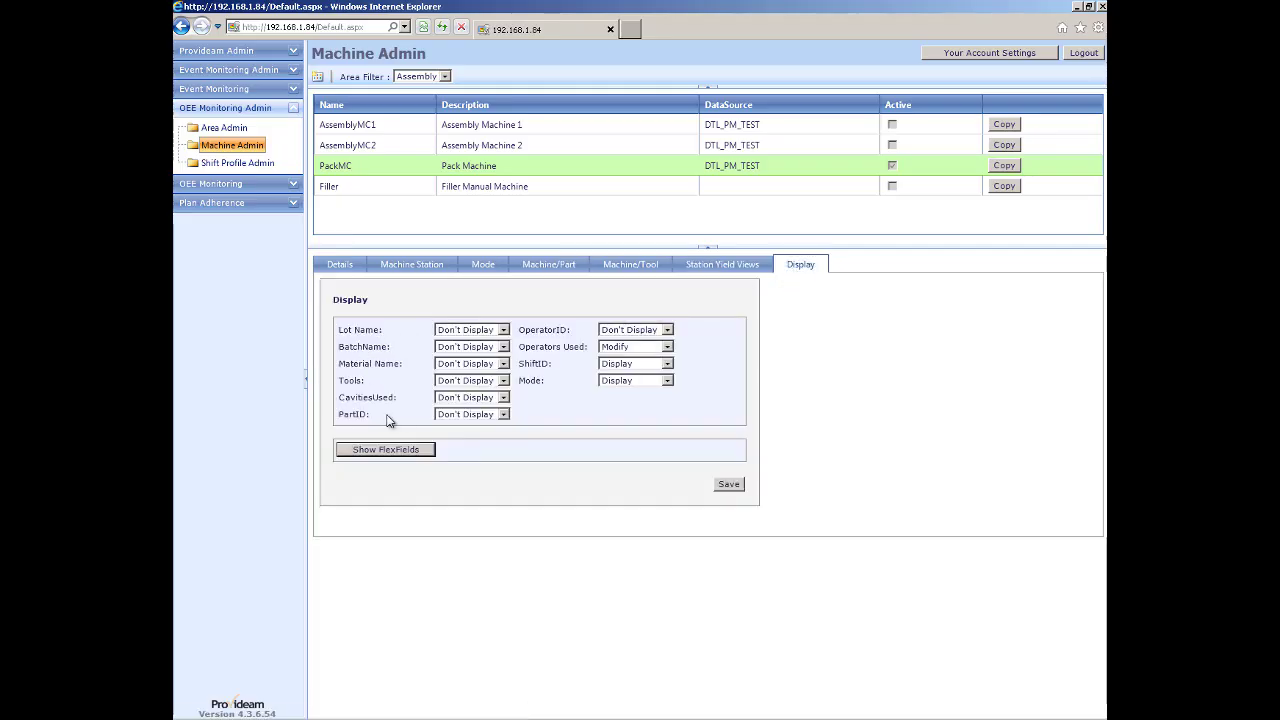
pyautogui.click(503, 414)
pyautogui.click(455, 437)
pyautogui.click(728, 484)
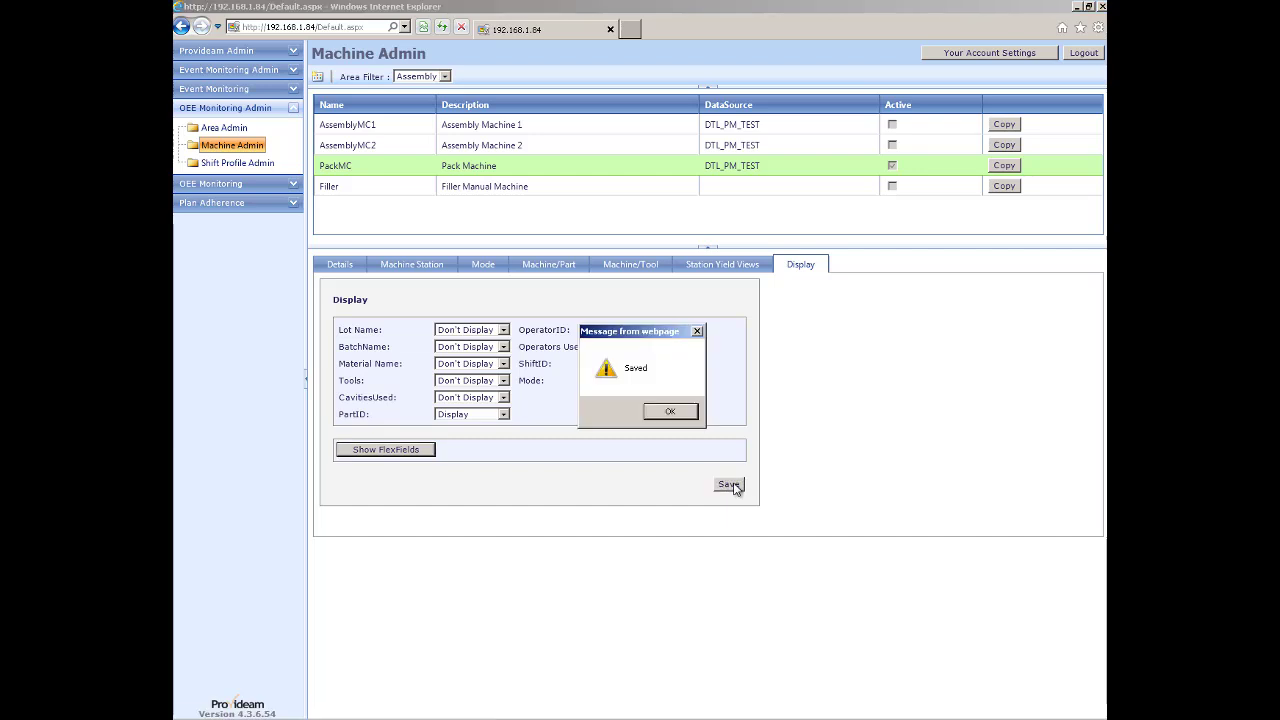
pyautogui.click(678, 417)
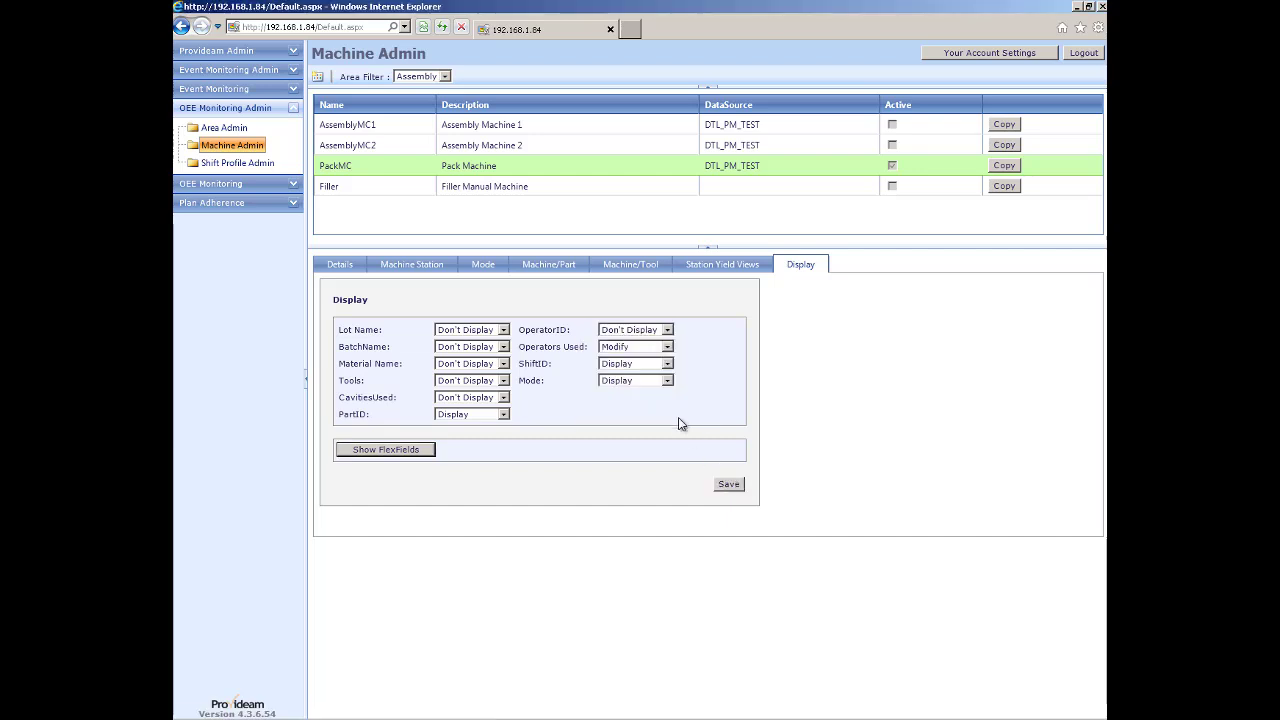
# Check the dashboard, revisit PackMC part standards (Std Operators Used 1, 2, 1.5), then open Reports.
pyautogui.click(218, 185)
pyautogui.click(218, 166)
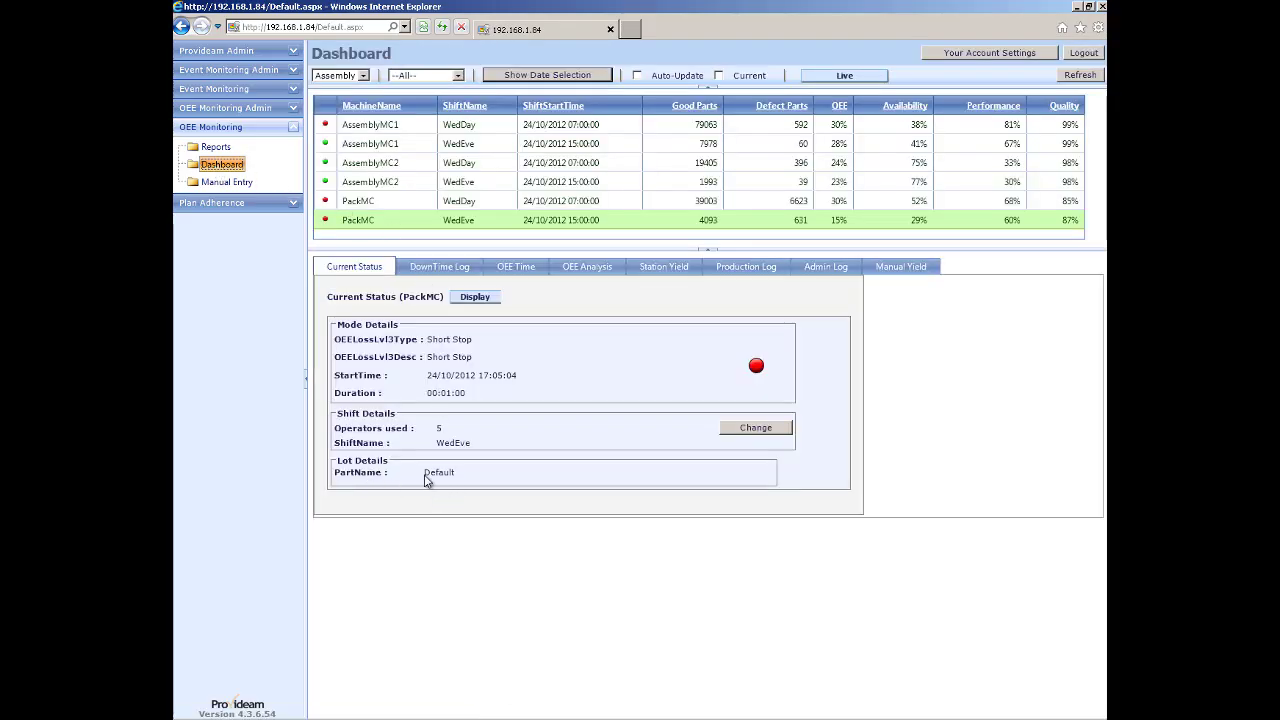
pyautogui.click(220, 108)
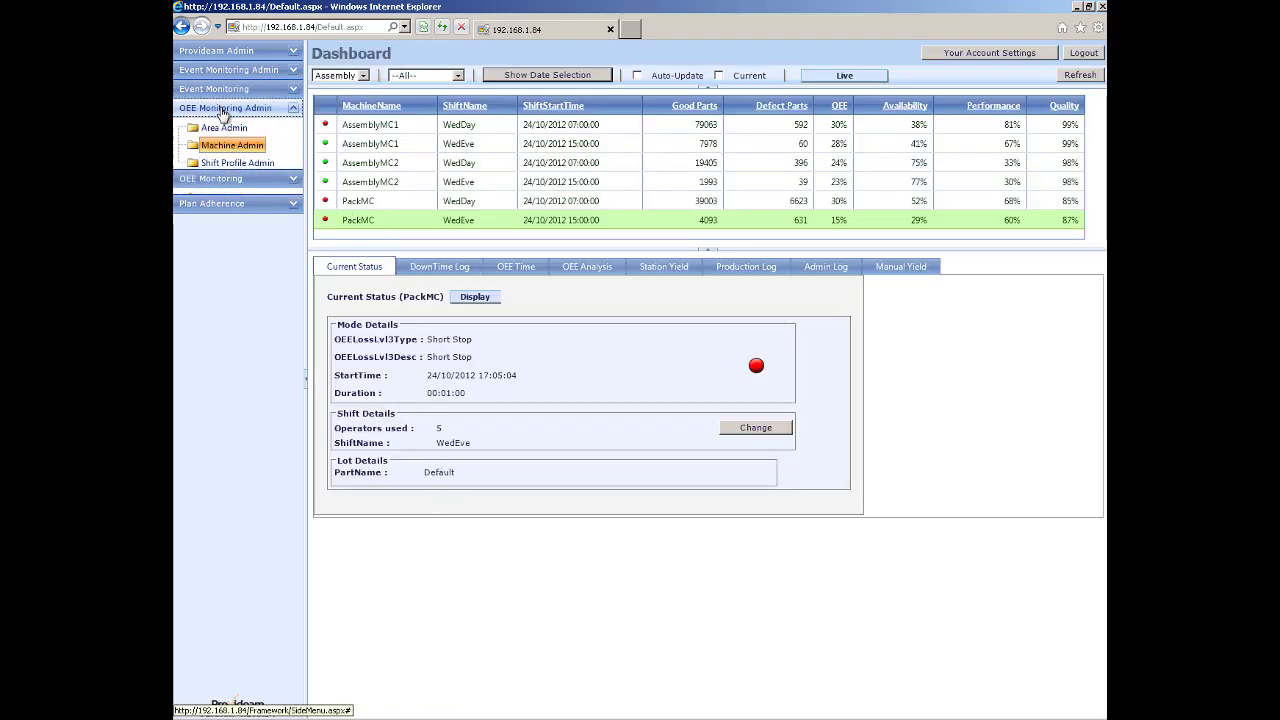
pyautogui.click(232, 147)
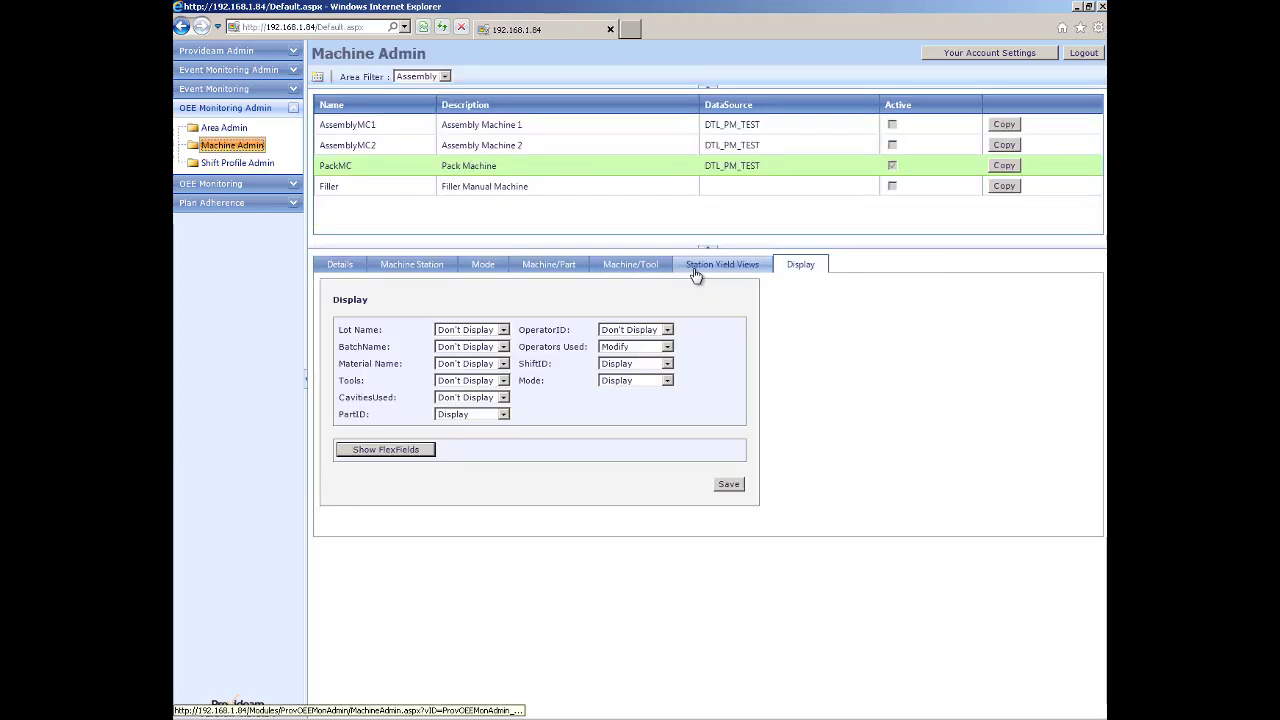
pyautogui.click(559, 266)
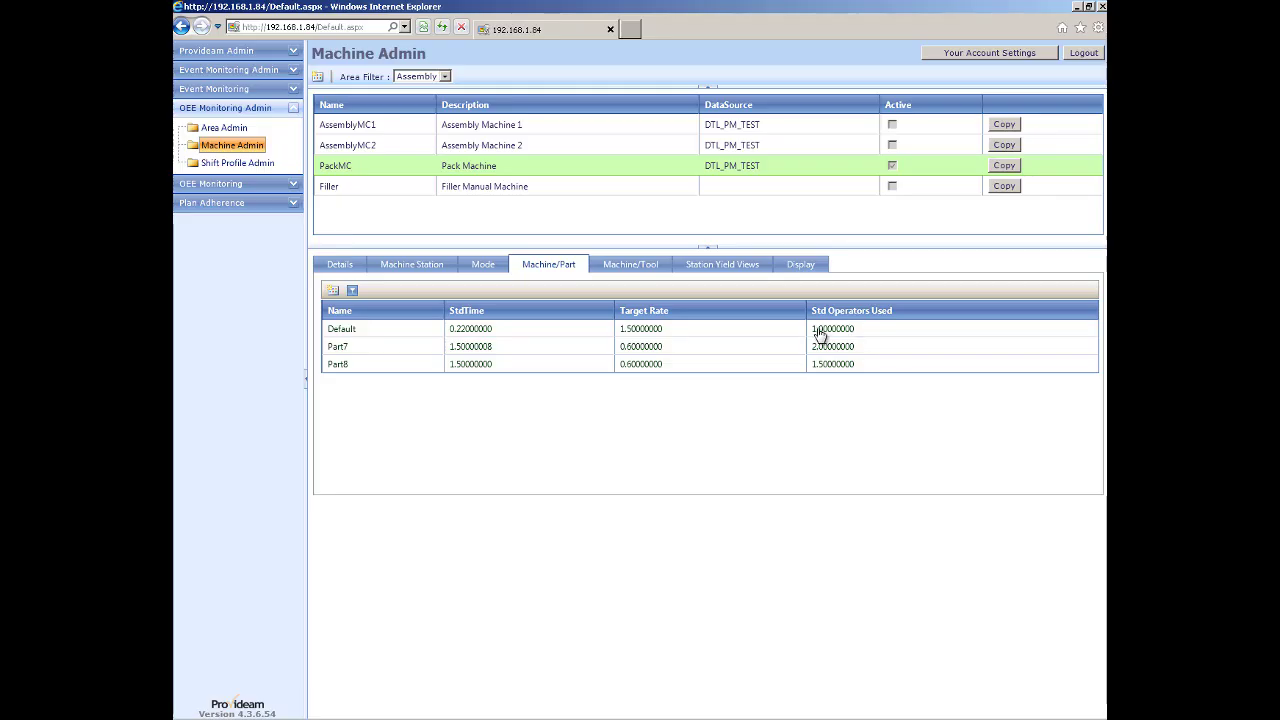
pyautogui.click(235, 186)
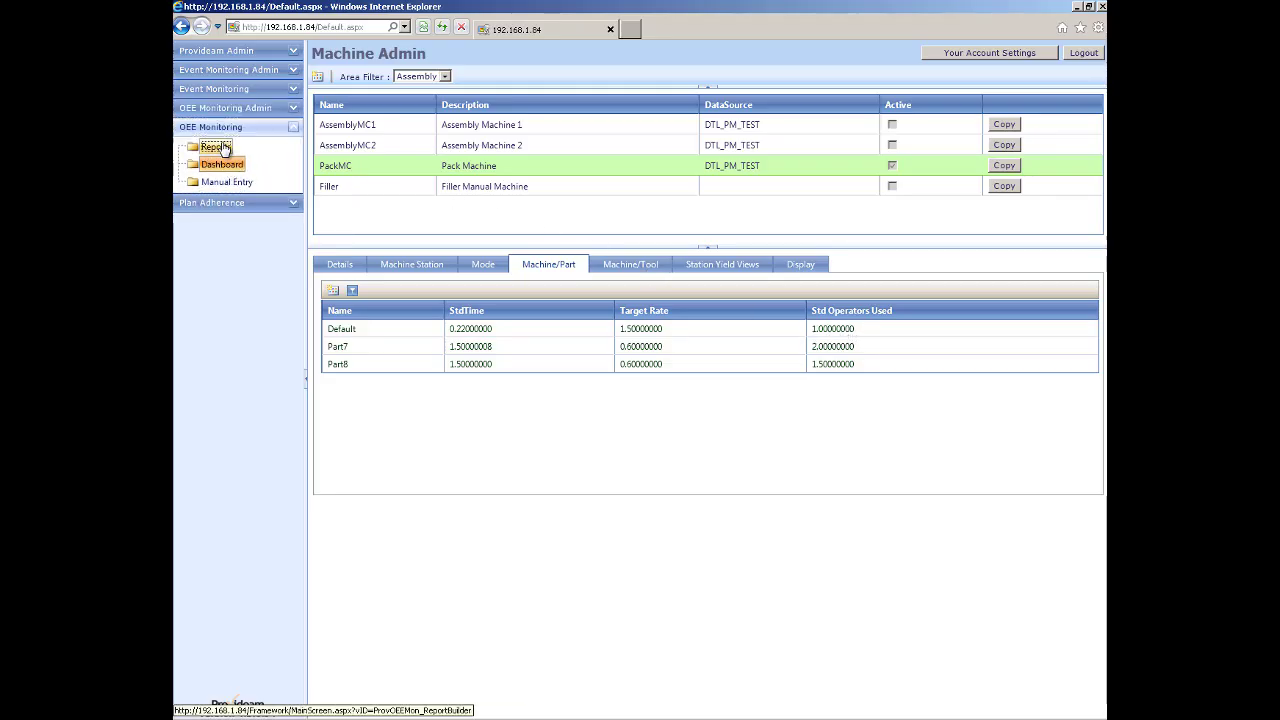
pyautogui.click(215, 147)
# Start a new Production Trend report for the PackMC machine.
pyautogui.click(318, 77)
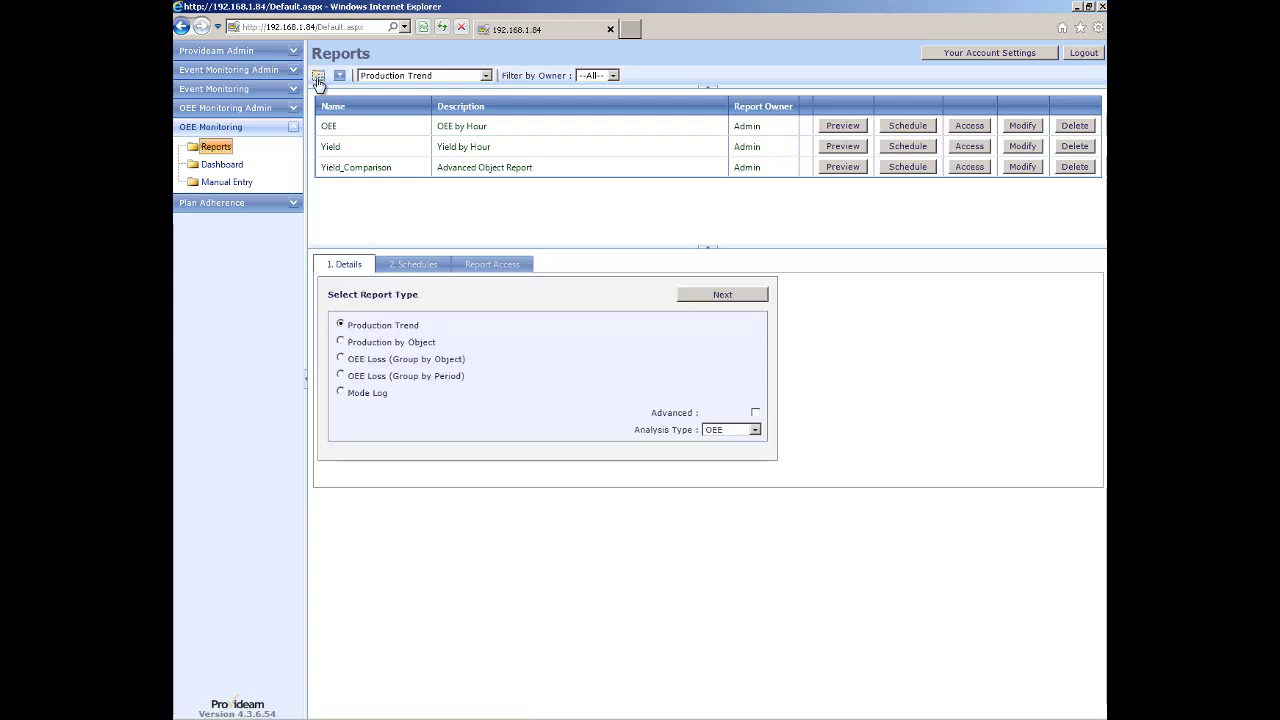
pyautogui.click(713, 299)
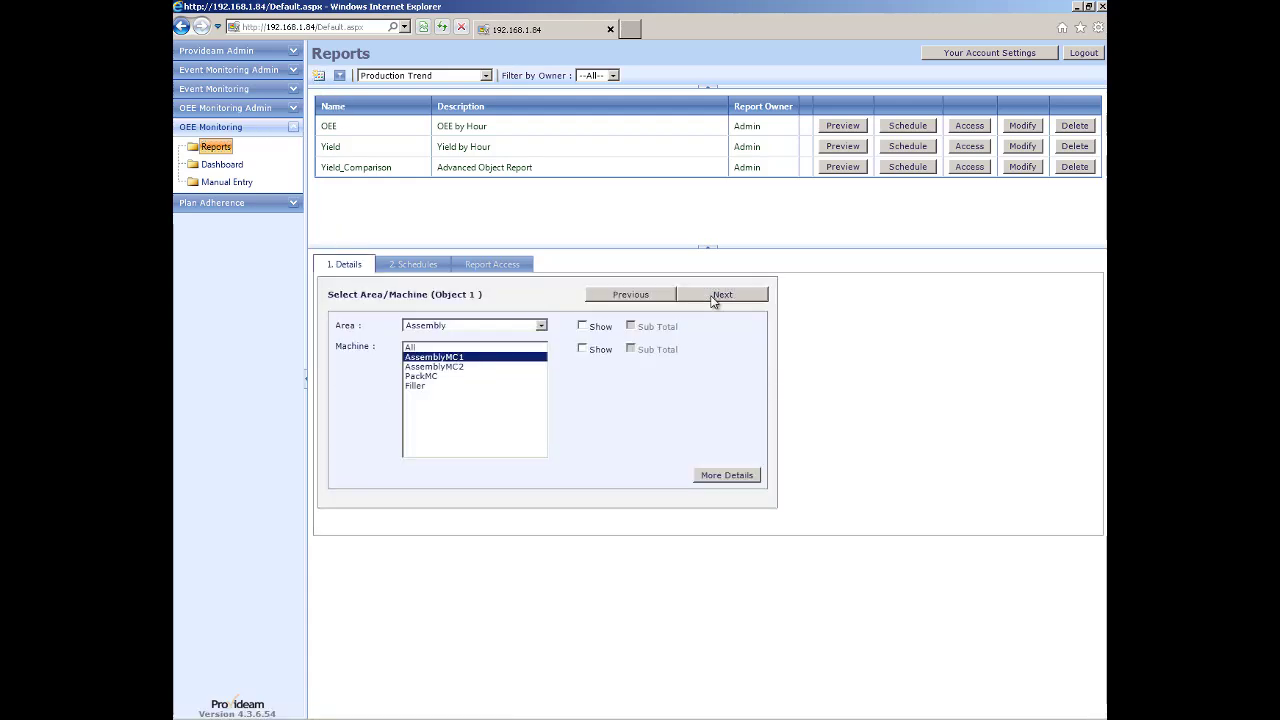
pyautogui.click(430, 376)
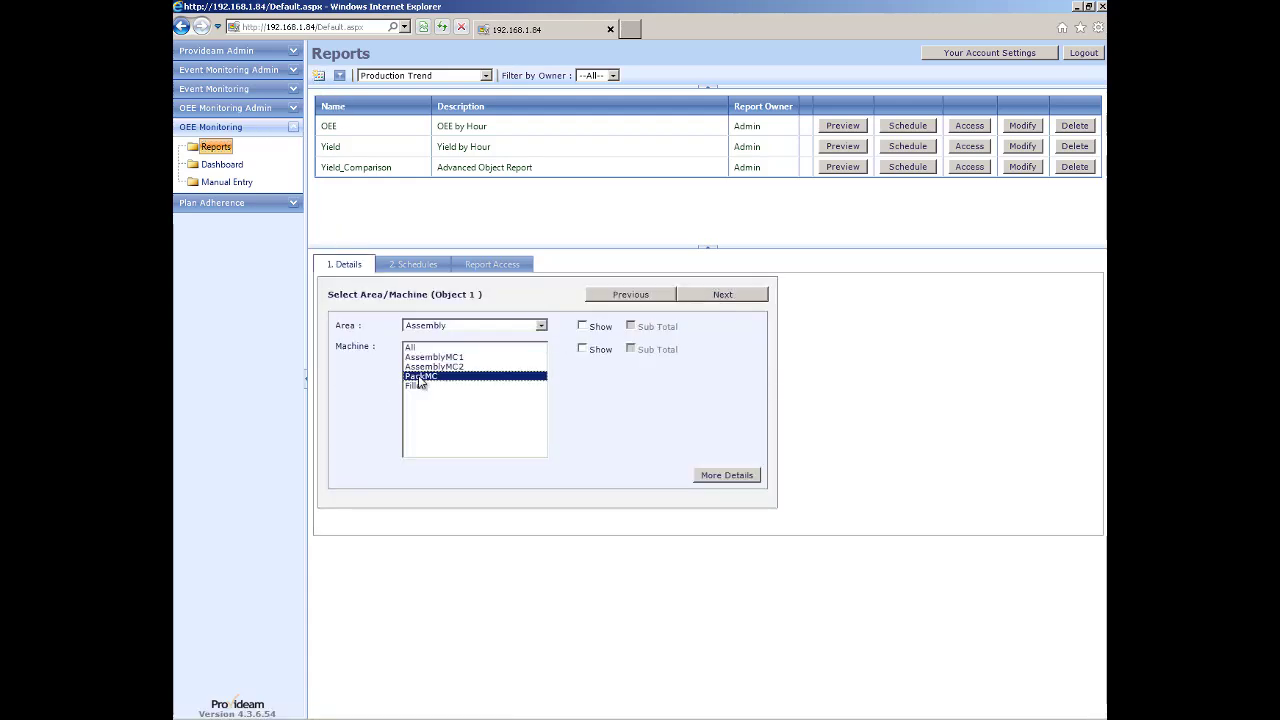
pyautogui.click(728, 297)
pyautogui.click(729, 299)
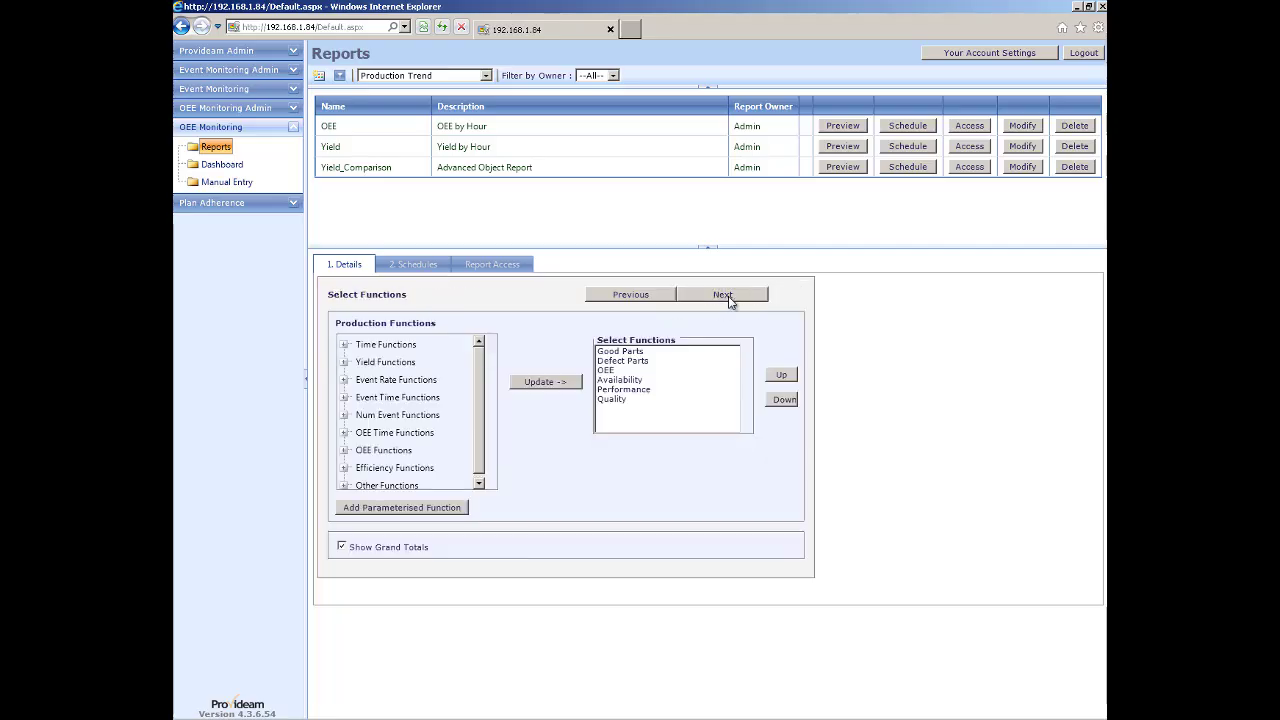
# Remove Availability, Performance and Quality from the OEE functions.
pyautogui.click(344, 450)
pyautogui.click(373, 445)
pyautogui.click(373, 462)
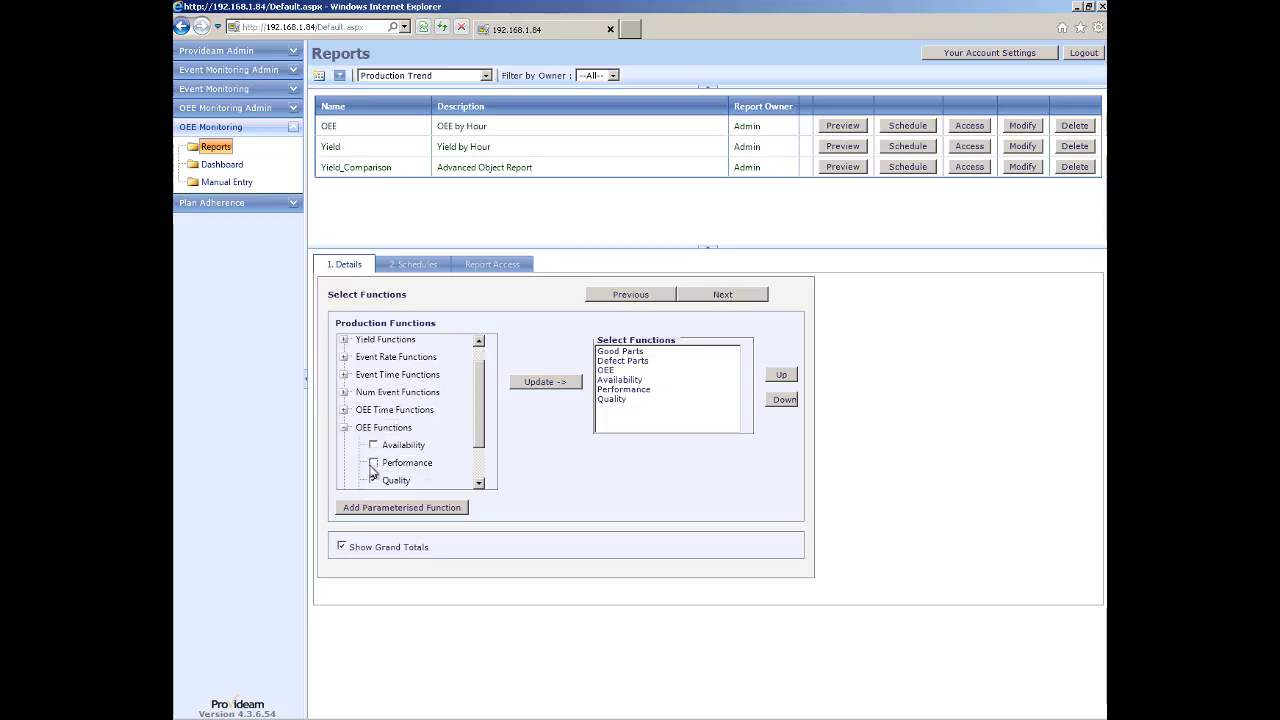
pyautogui.click(373, 480)
pyautogui.scroll(-1, 374, 478)
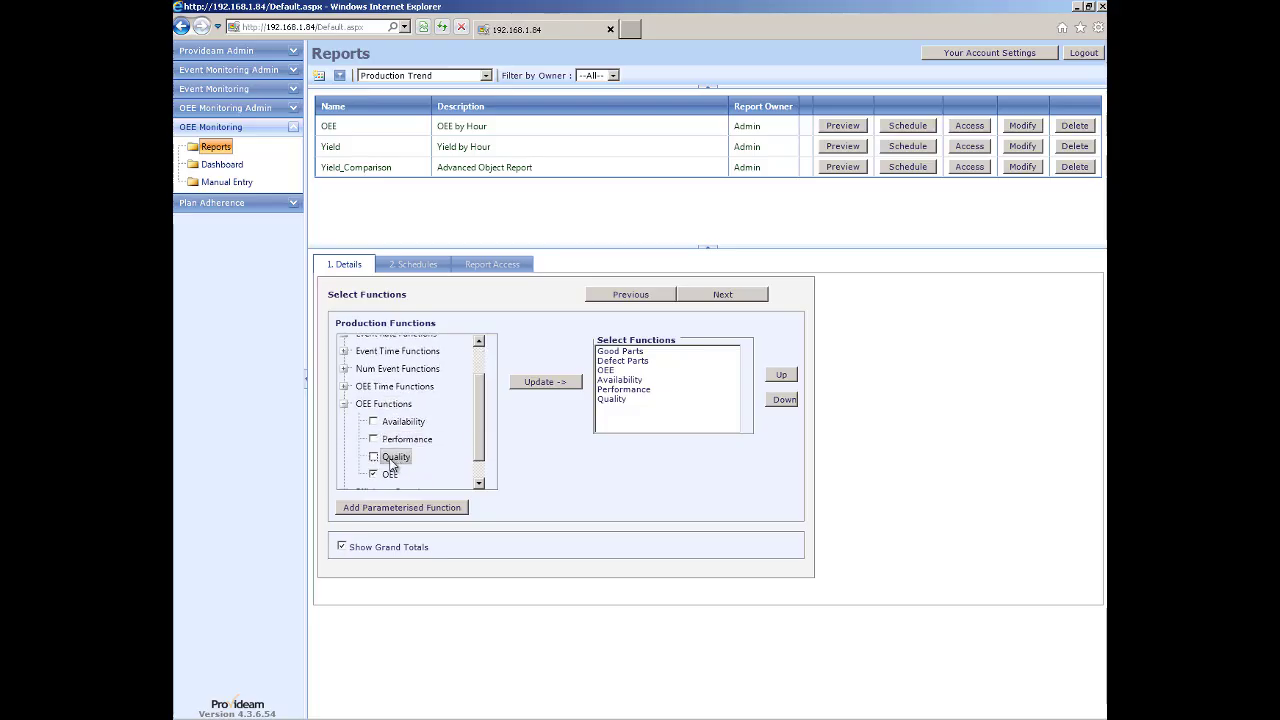
pyautogui.click(344, 404)
# Add Operator Time, Operator Productivity, Std Operator Time, Std Operator Productivity and Planned OpT functions.
pyautogui.click(344, 483)
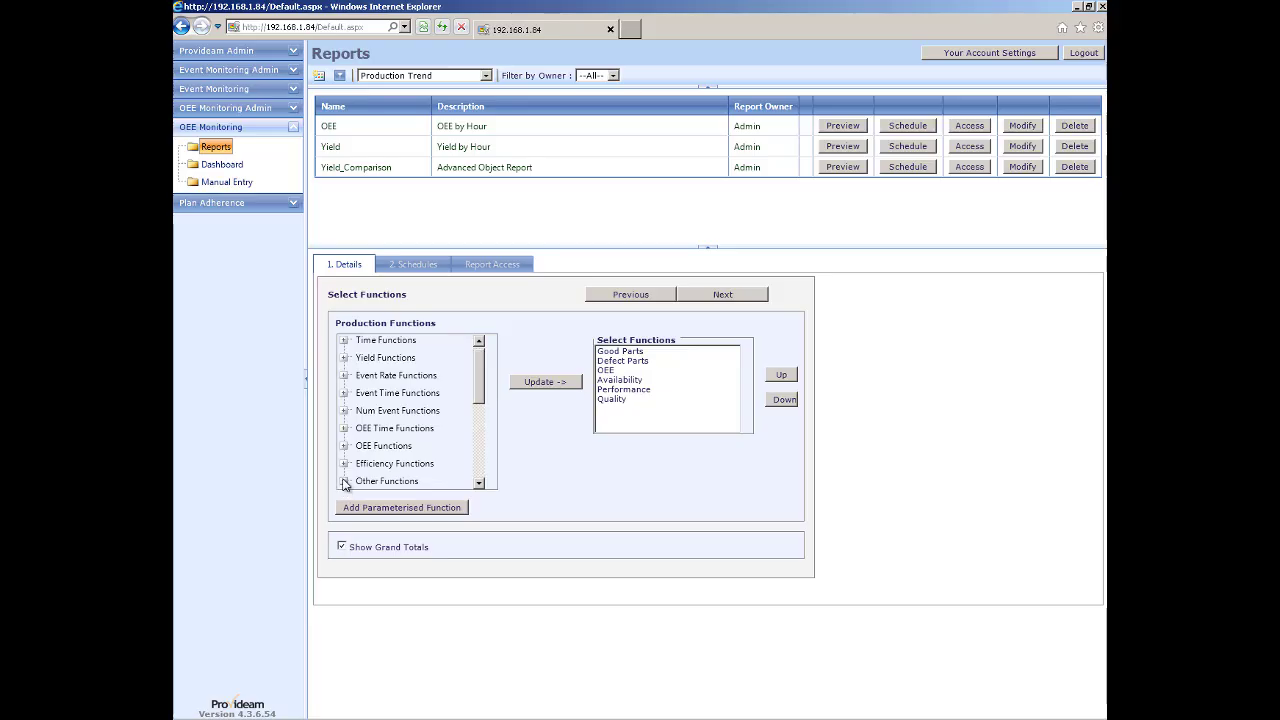
pyautogui.scroll(-4, 395, 455)
pyautogui.scroll(-1, 395, 459)
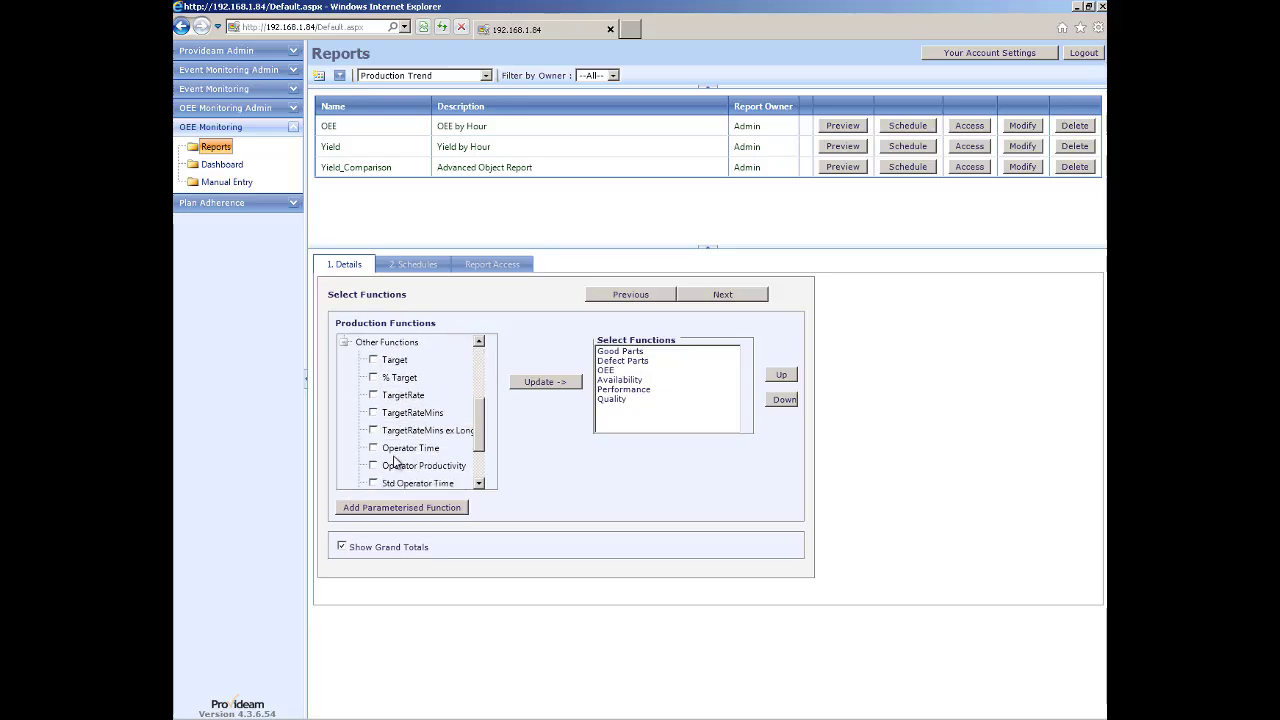
pyautogui.click(373, 449)
pyautogui.scroll(-1, 375, 470)
pyautogui.click(373, 443)
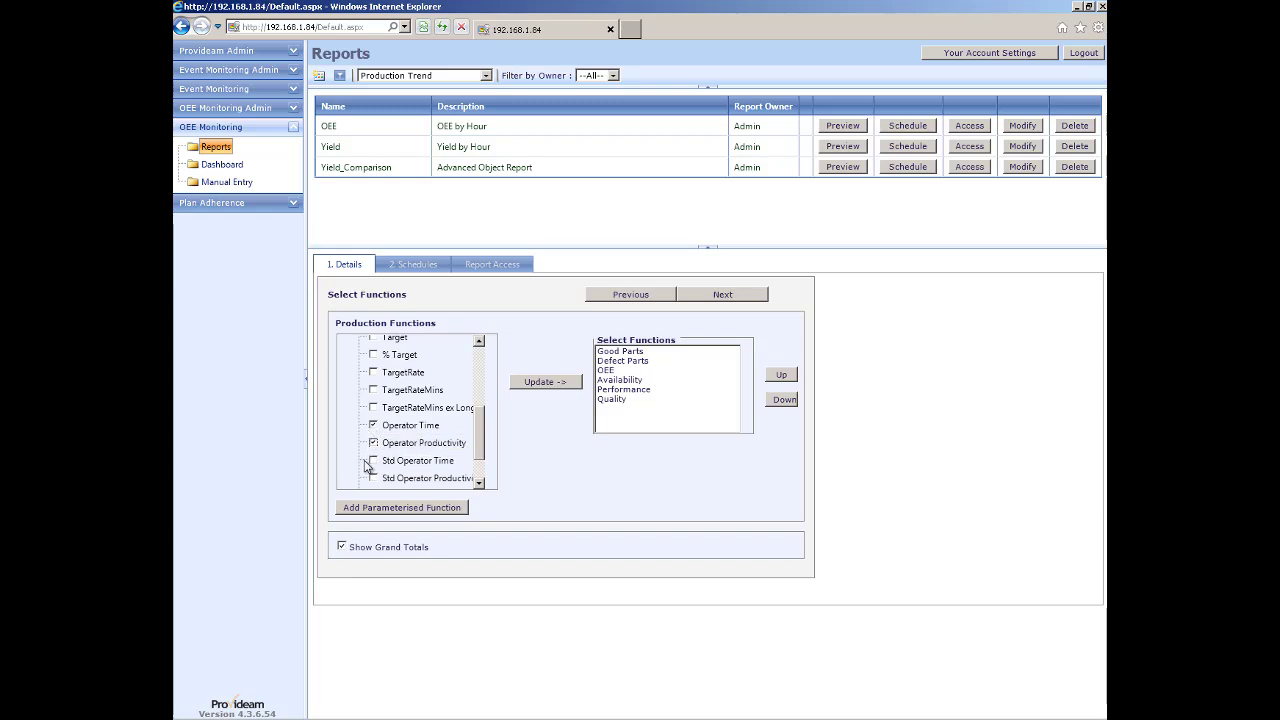
pyautogui.click(373, 461)
pyautogui.click(373, 479)
pyautogui.moveTo(477, 440); pyautogui.dragTo(474, 376)
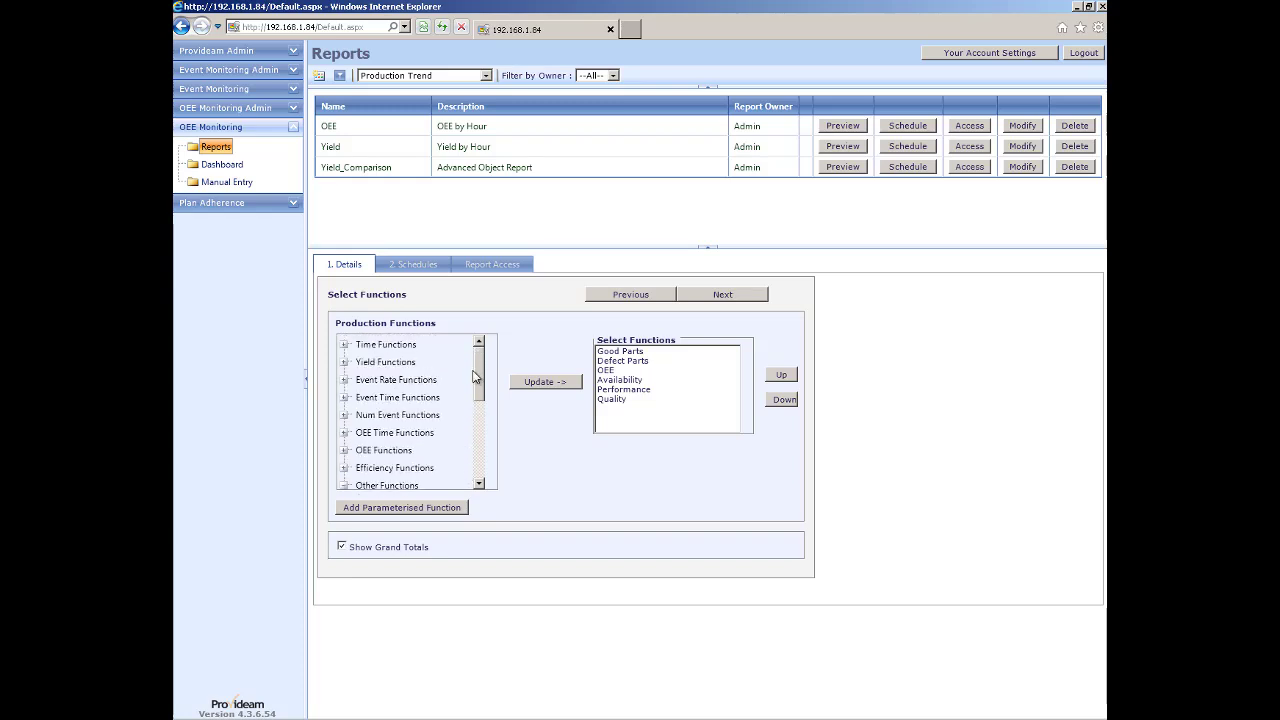
pyautogui.click(344, 345)
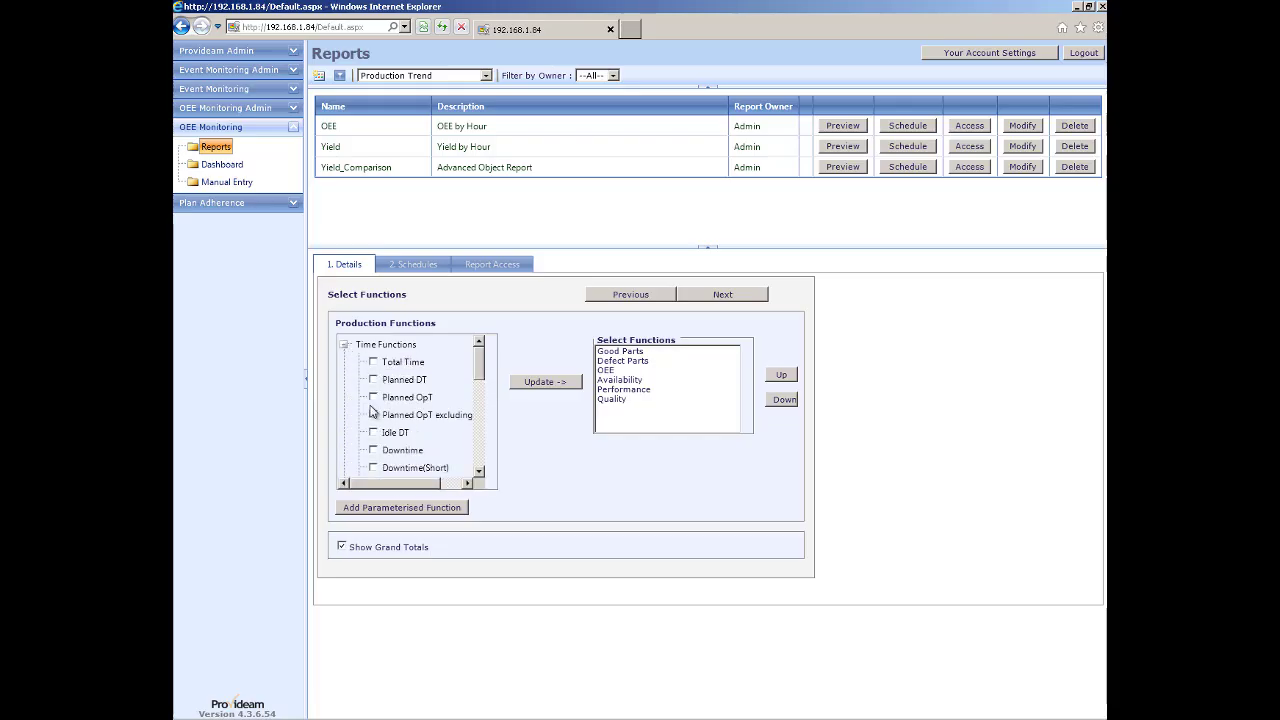
pyautogui.click(373, 398)
pyautogui.click(543, 384)
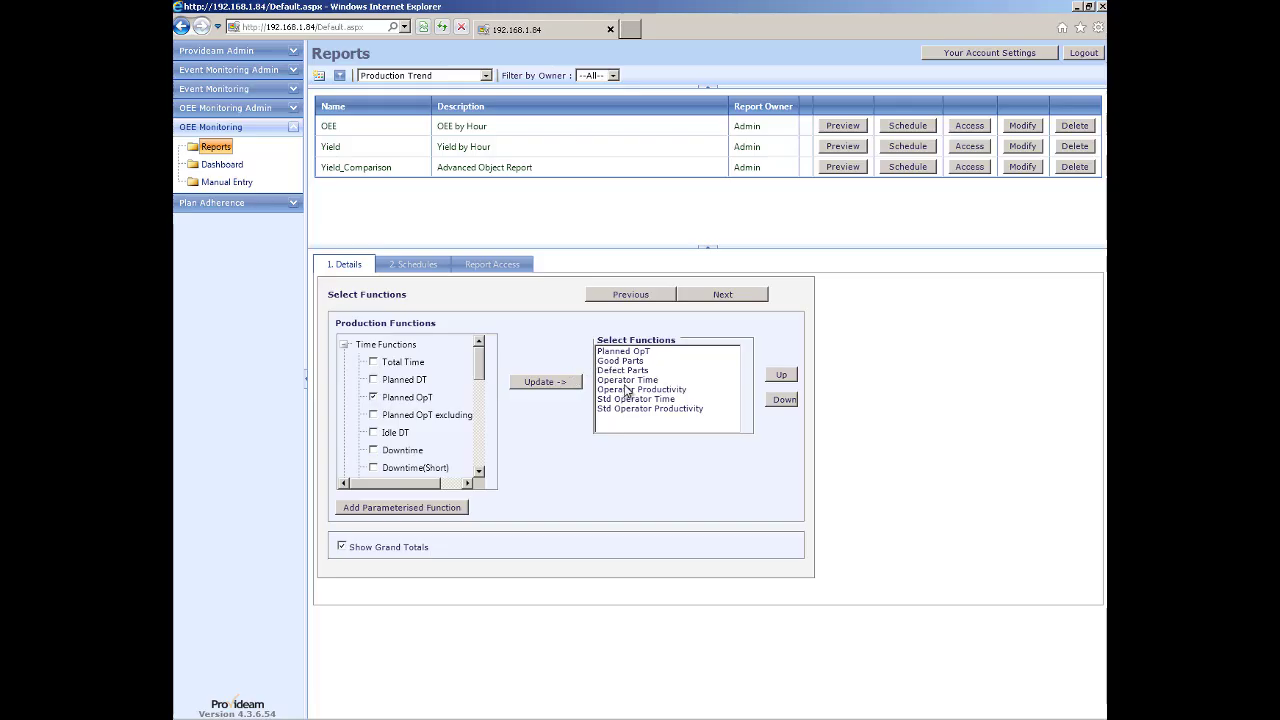
# Set the period to a Day broken down by shift, omit the graph, and run.
pyautogui.click(722, 297)
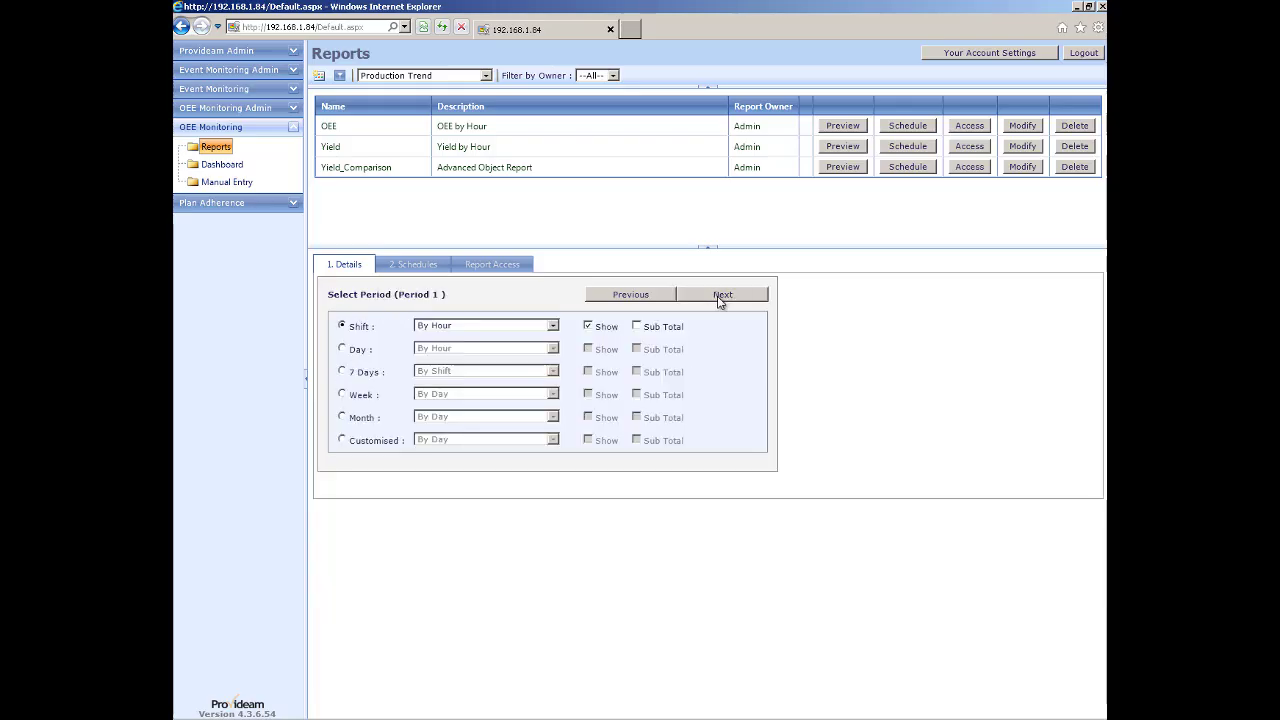
pyautogui.click(343, 350)
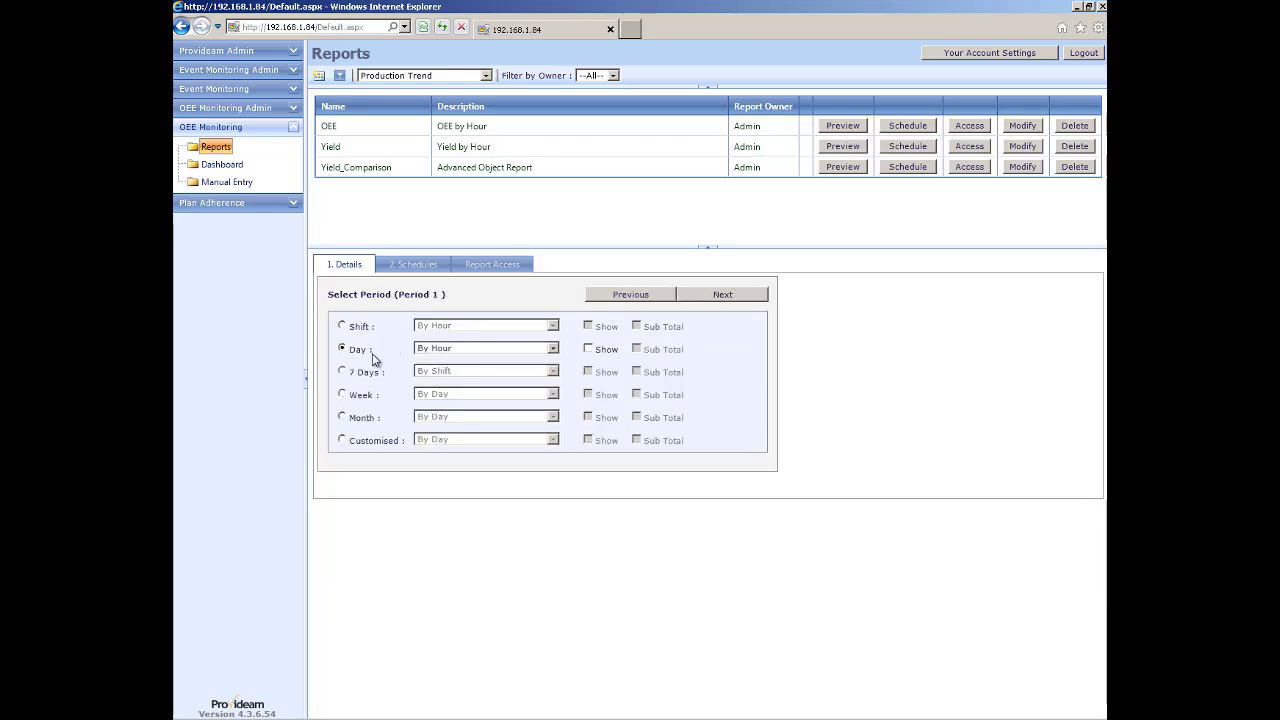
pyautogui.click(466, 350)
pyautogui.click(472, 374)
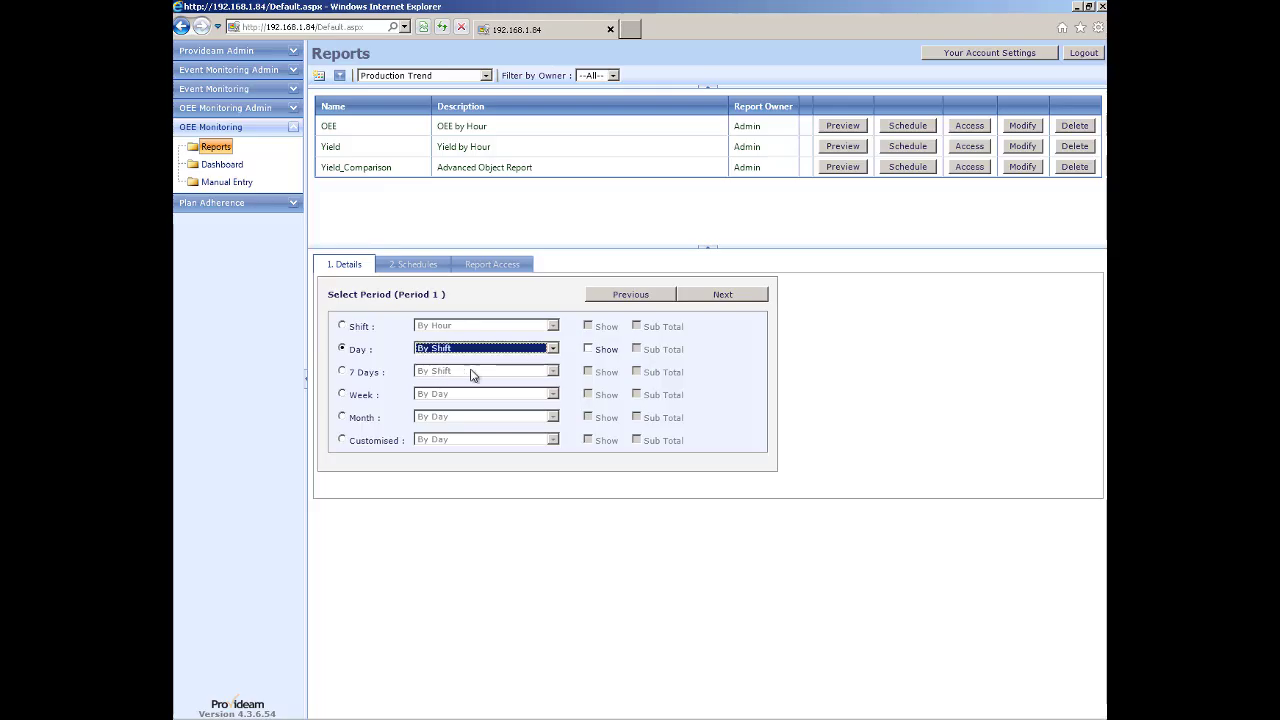
pyautogui.click(718, 296)
pyautogui.click(560, 349)
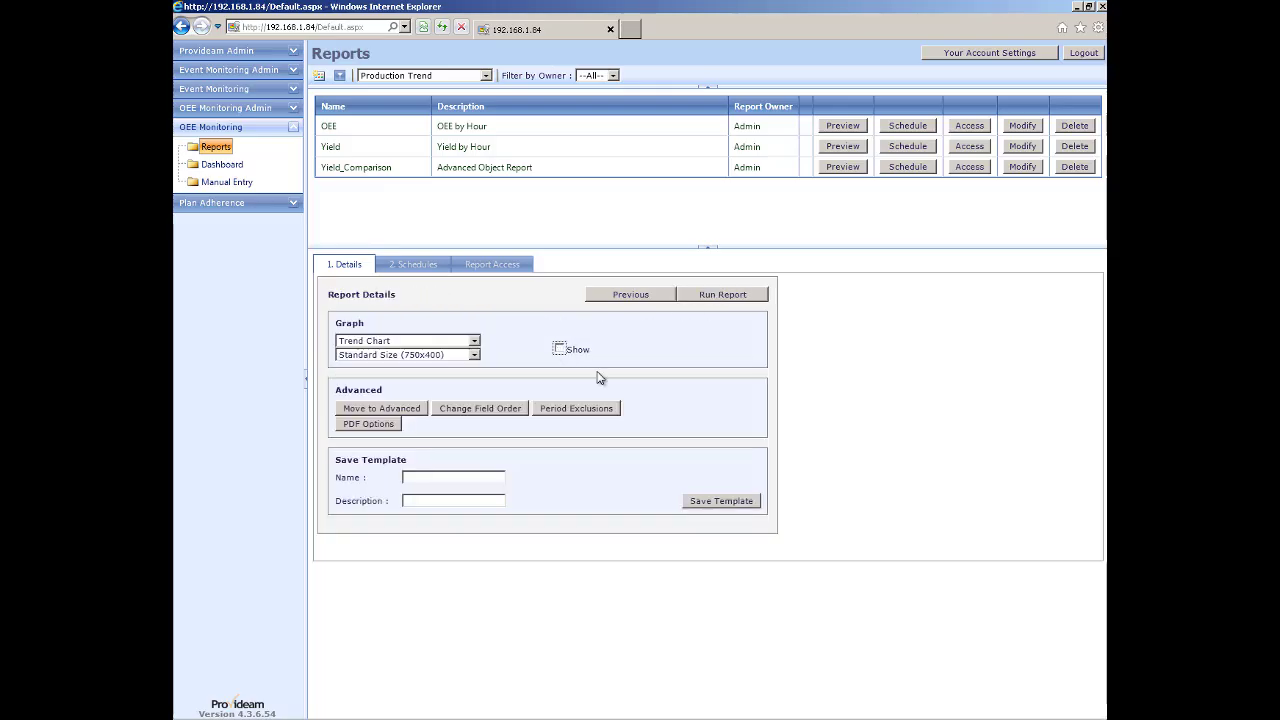
pyautogui.click(718, 297)
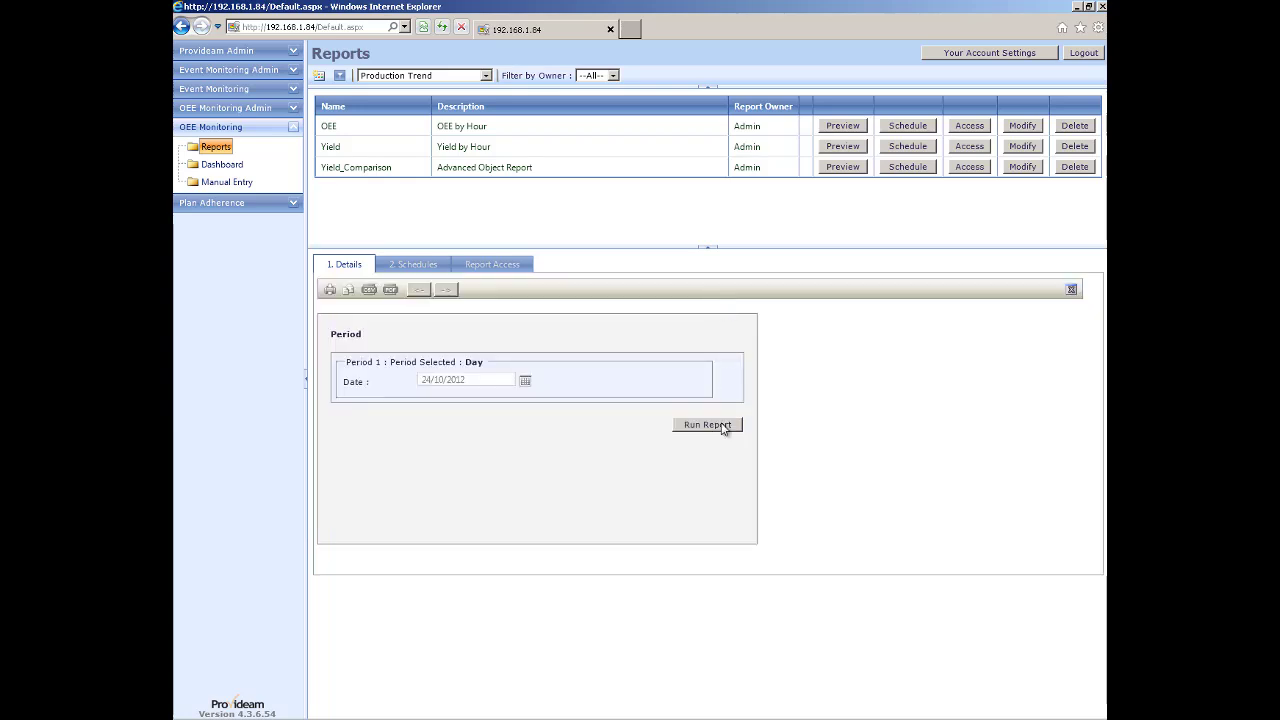
# Generate PackMC operator productivity results for 24/10/2012, then select the saved OEE report.
pyautogui.click(712, 428)
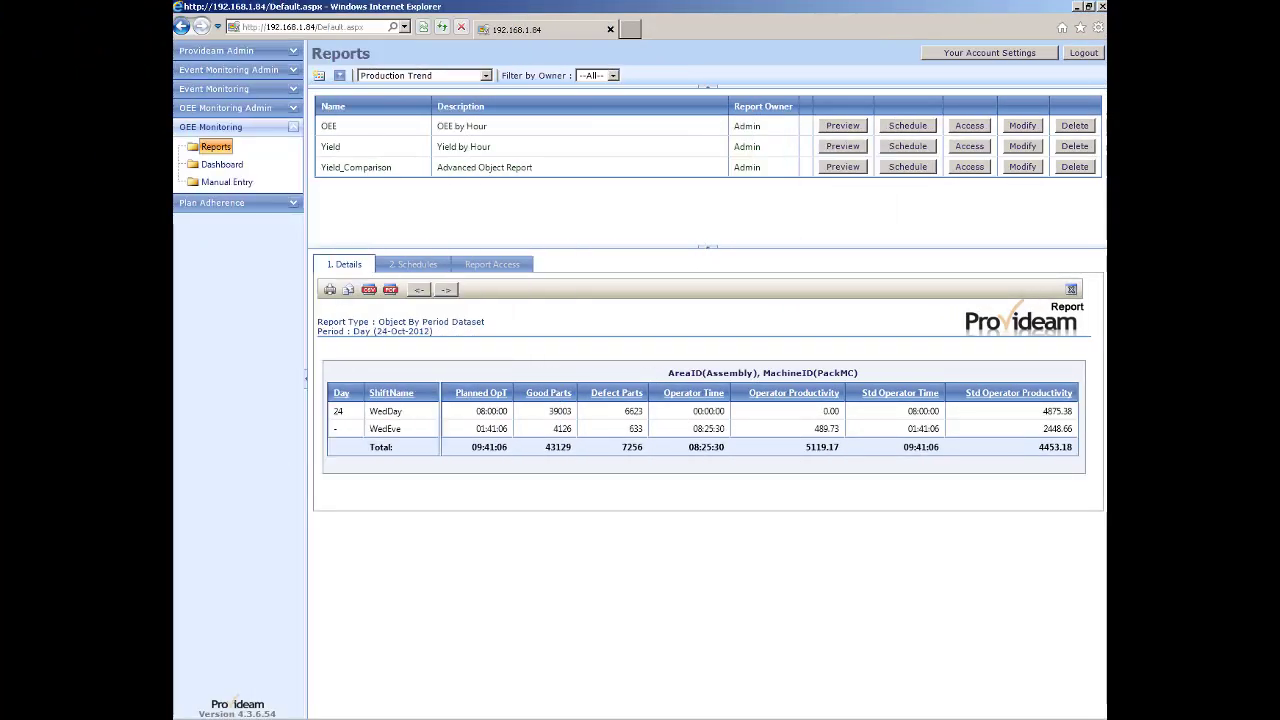
pyautogui.click(334, 129)
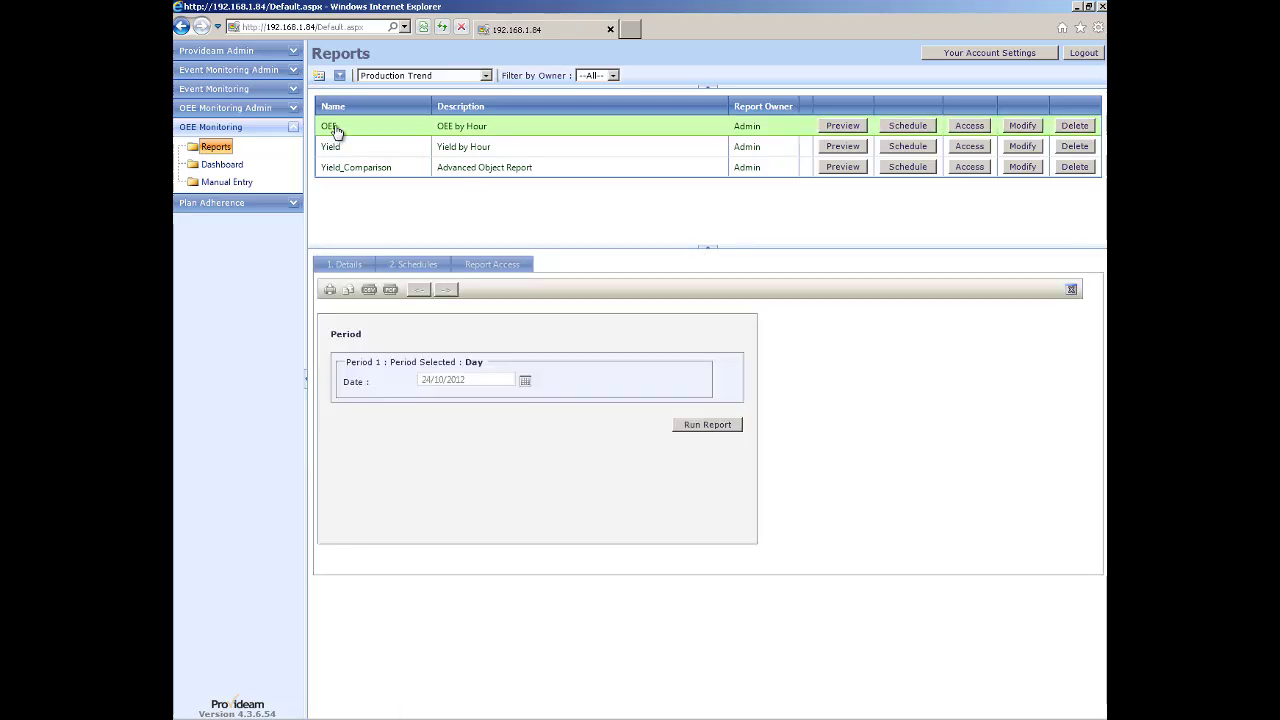
# Modify the OEE by Hour report to keep a trend chart at 1280x1024 size.
pyautogui.click(1022, 126)
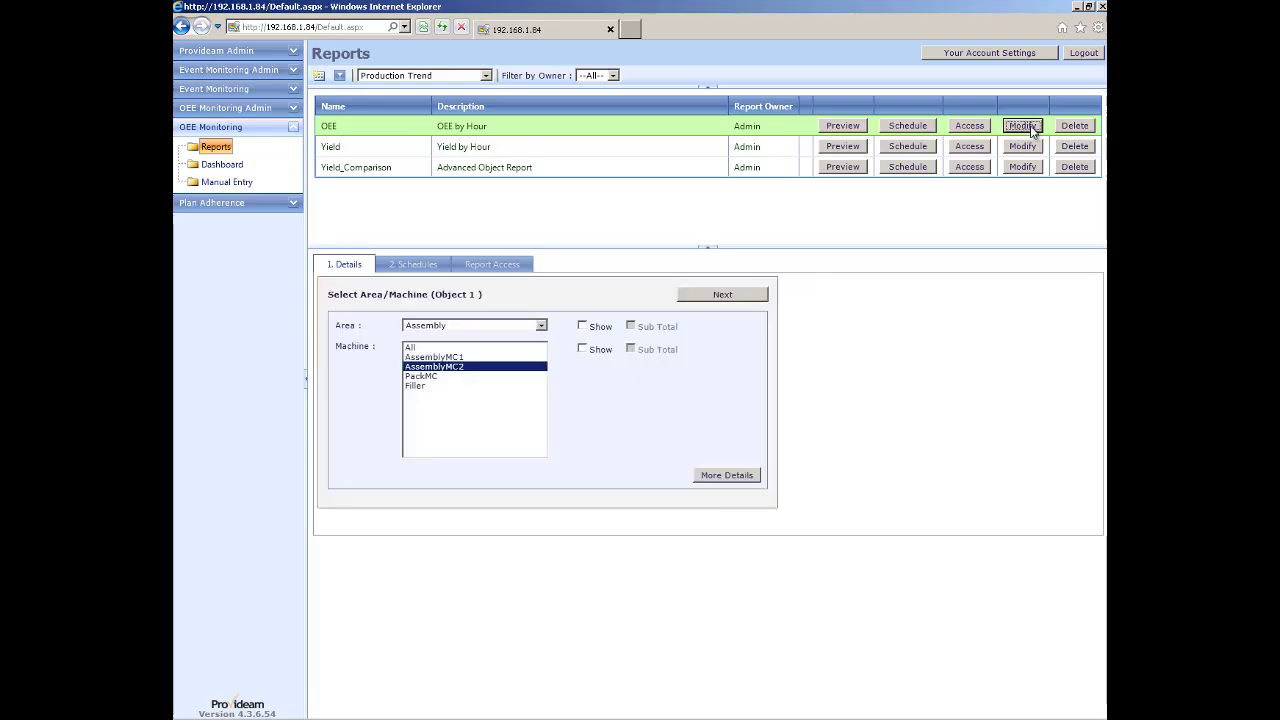
pyautogui.click(722, 297)
pyautogui.click(722, 295)
pyautogui.click(722, 295)
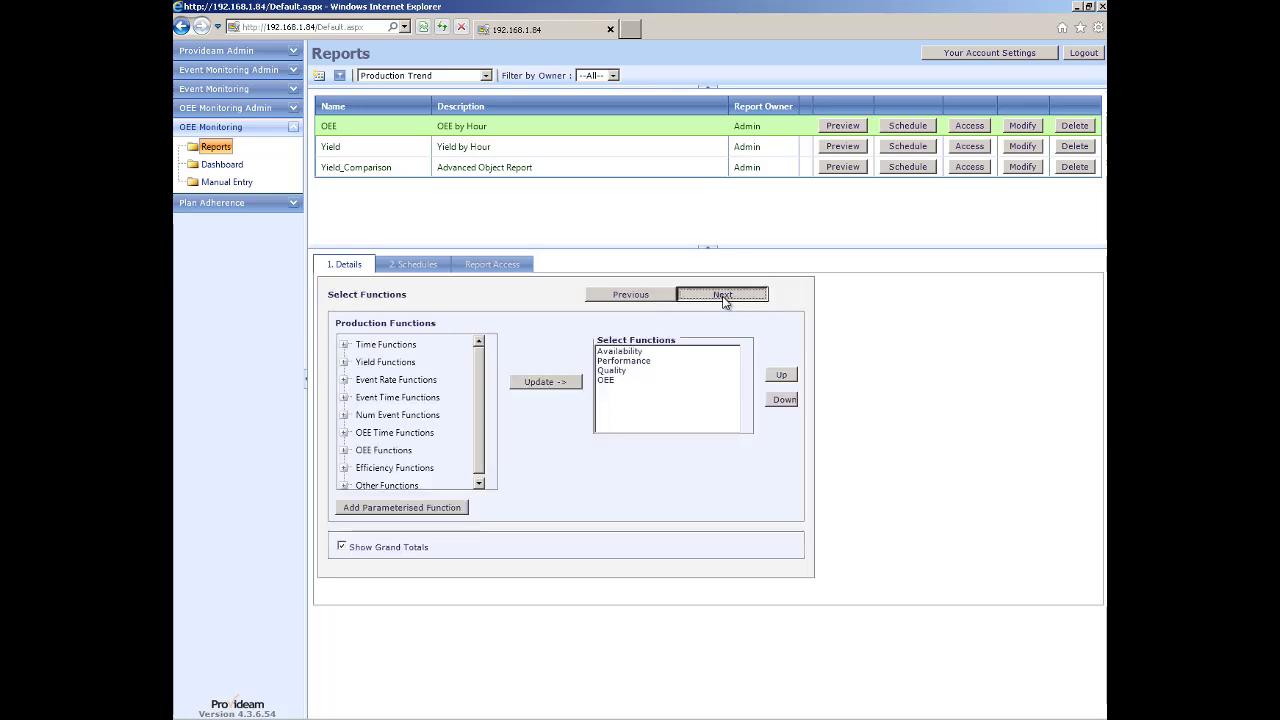
pyautogui.click(722, 295)
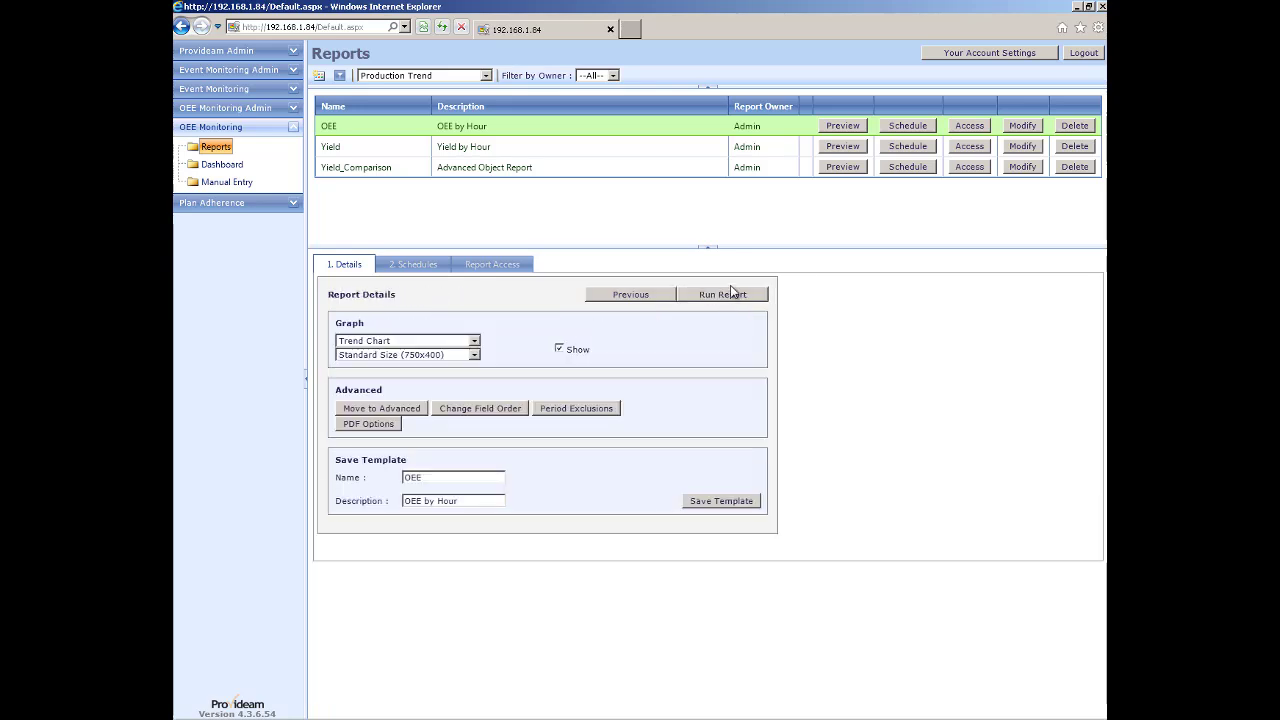
pyautogui.click(475, 342)
pyautogui.click(477, 360)
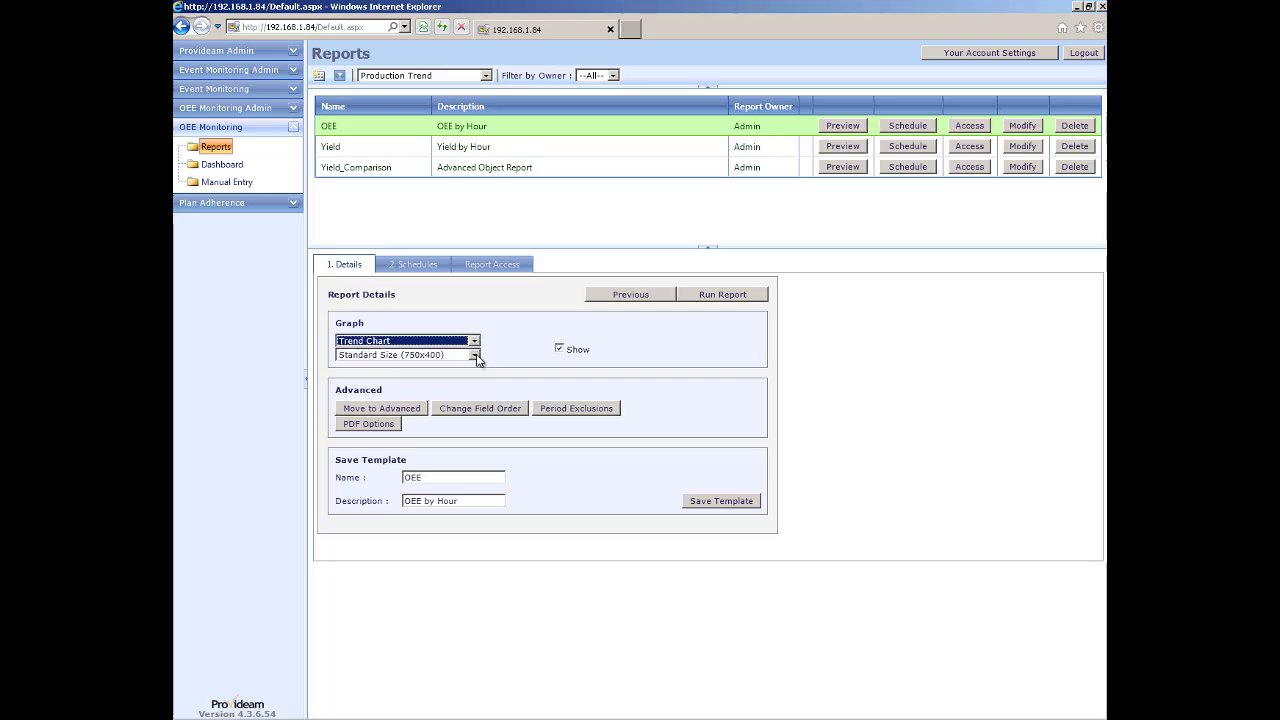
pyautogui.click(475, 356)
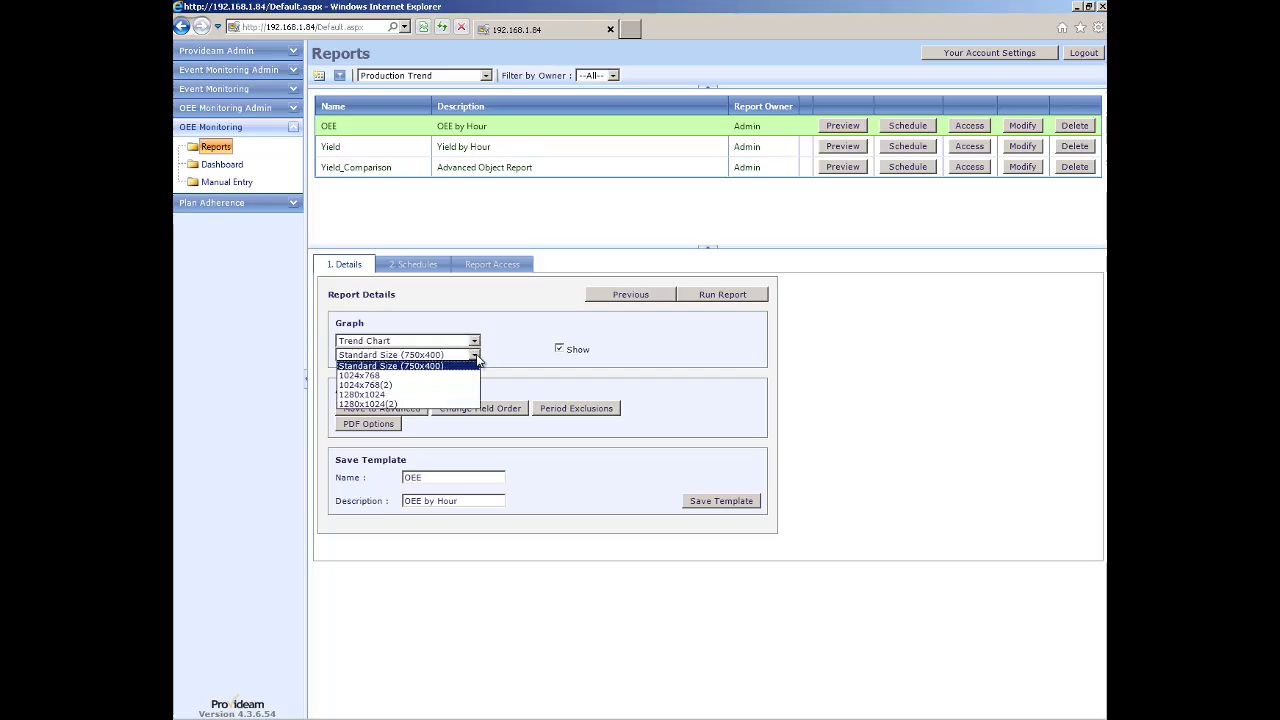
pyautogui.click(361, 395)
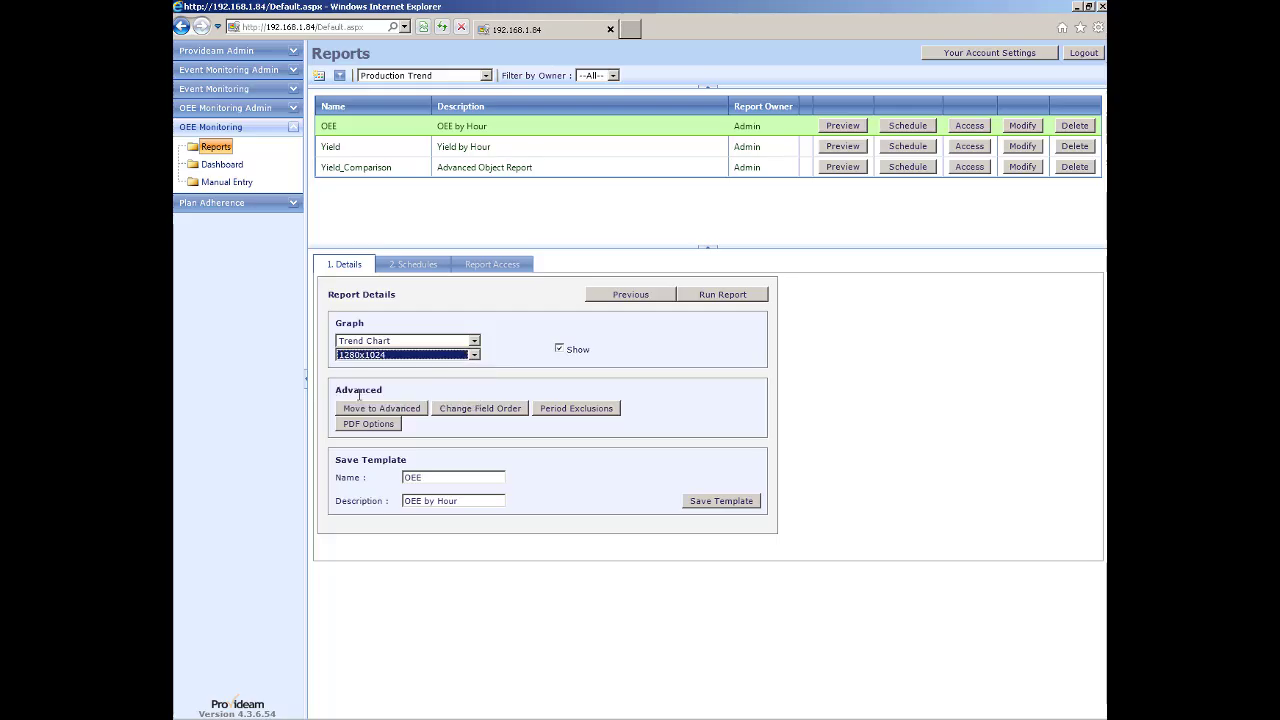
# Run the report for 24-Oct-2012, scroll through the four-line chart, and close results.
pyautogui.click(707, 295)
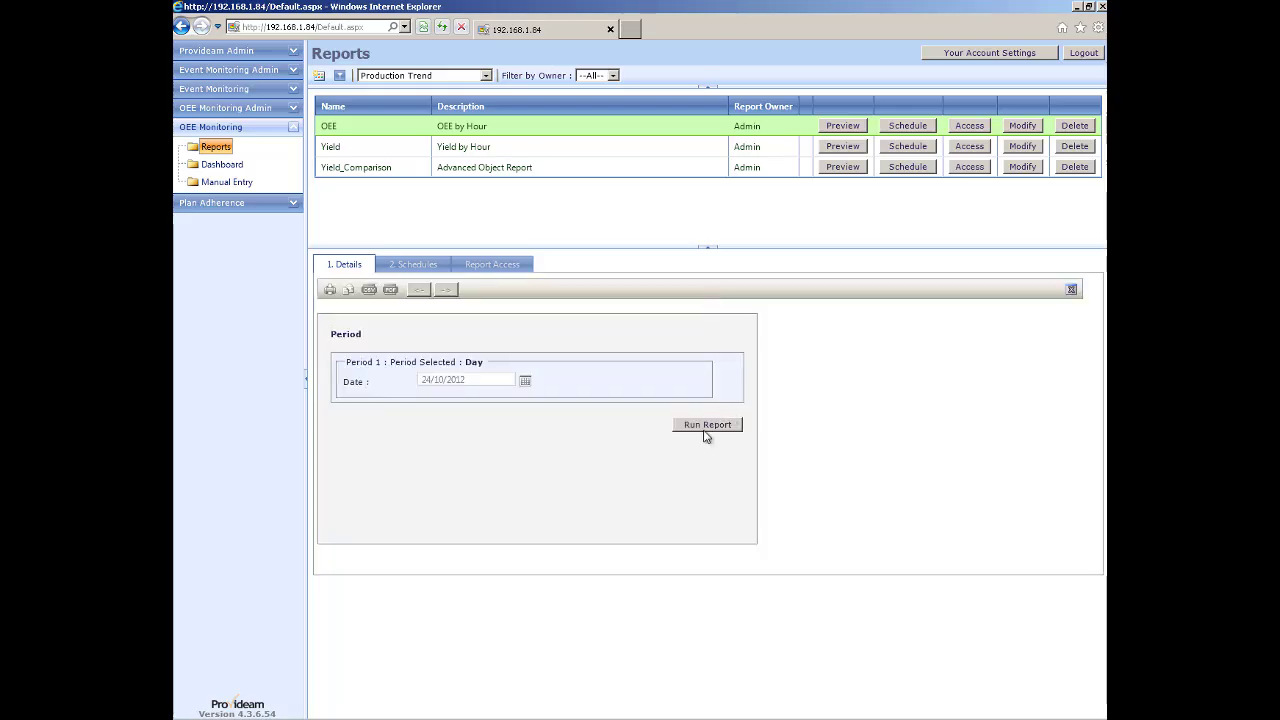
pyautogui.click(706, 425)
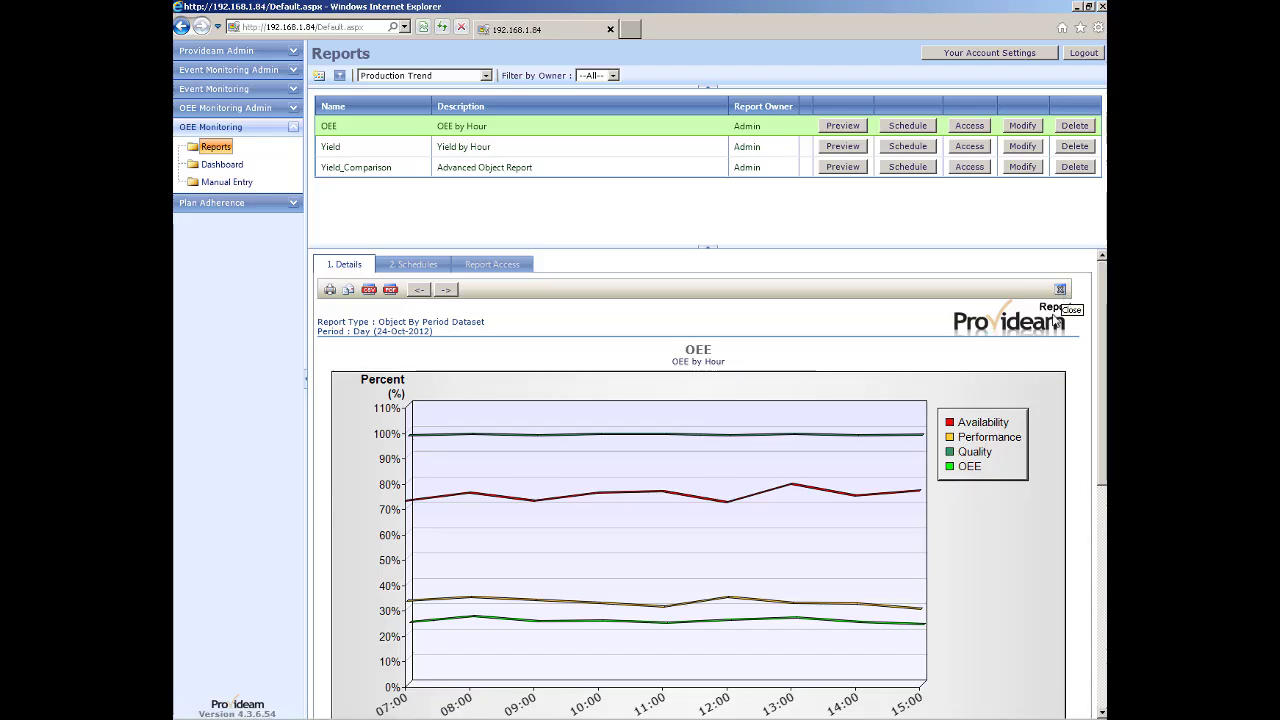
pyautogui.scroll(-3, 891, 414)
pyautogui.scroll(-2, 891, 414)
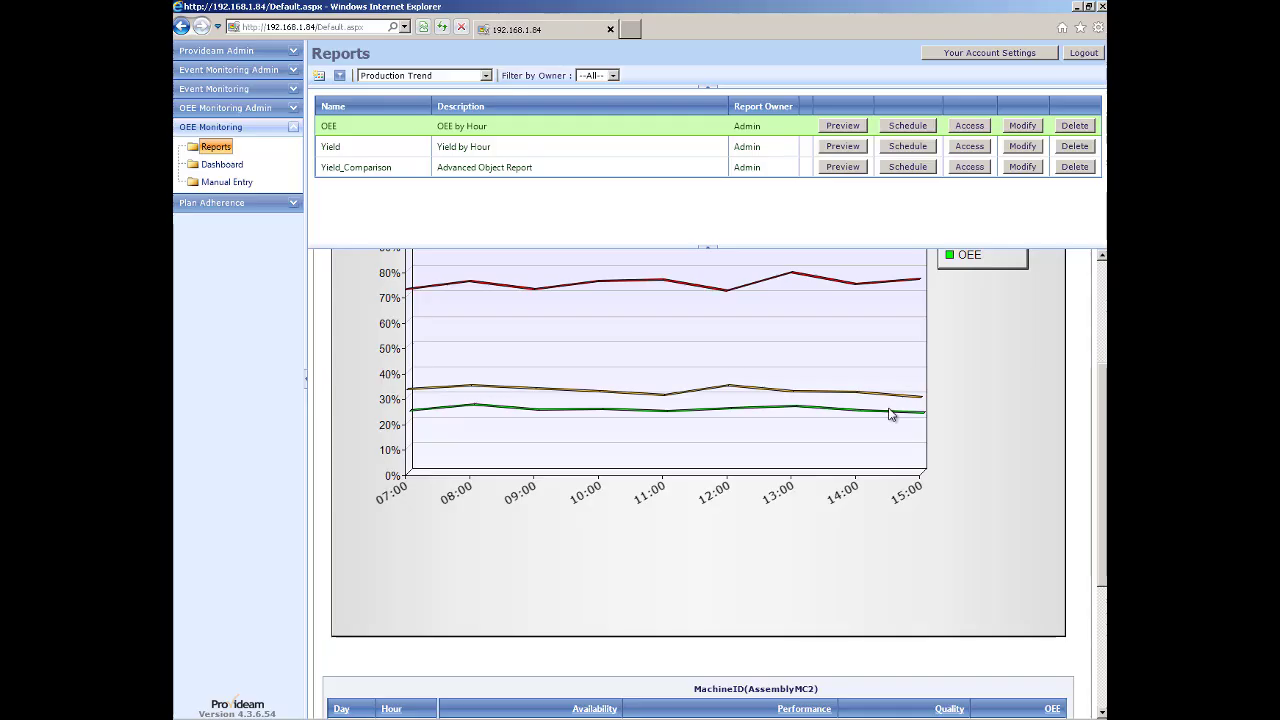
pyautogui.scroll(5, 891, 414)
pyautogui.scroll(2, 1030, 310)
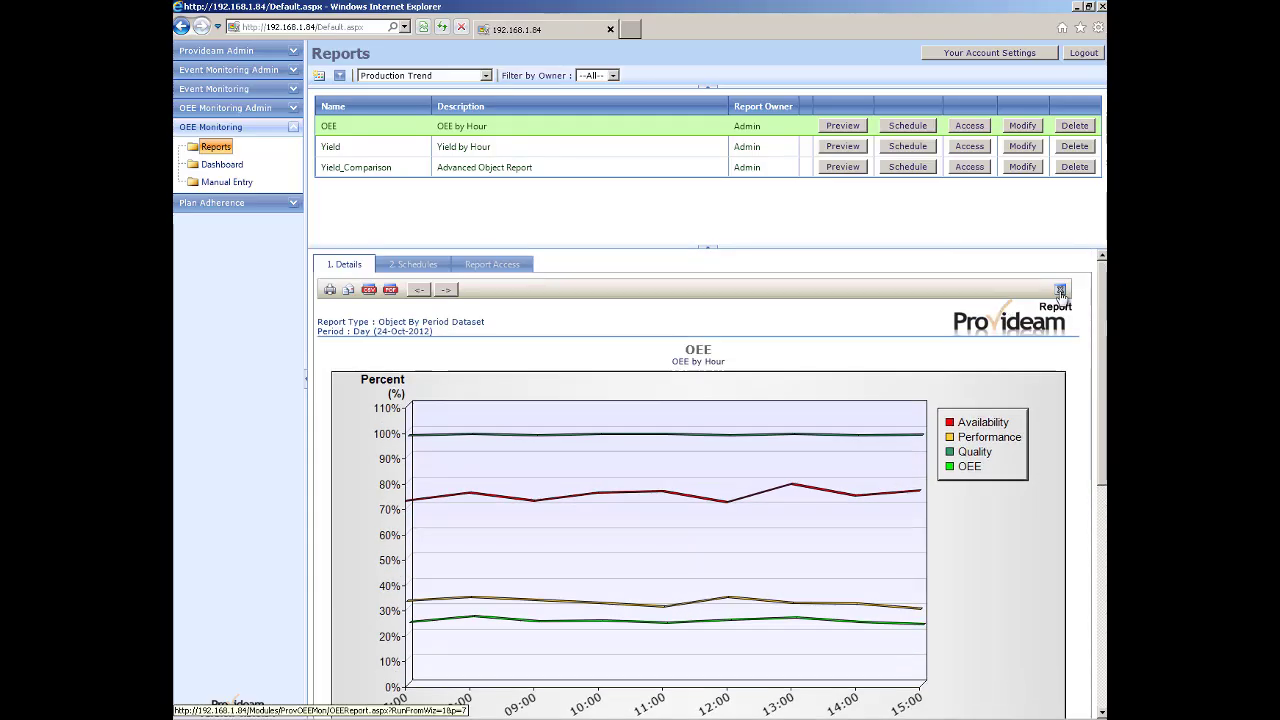
pyautogui.click(1060, 289)
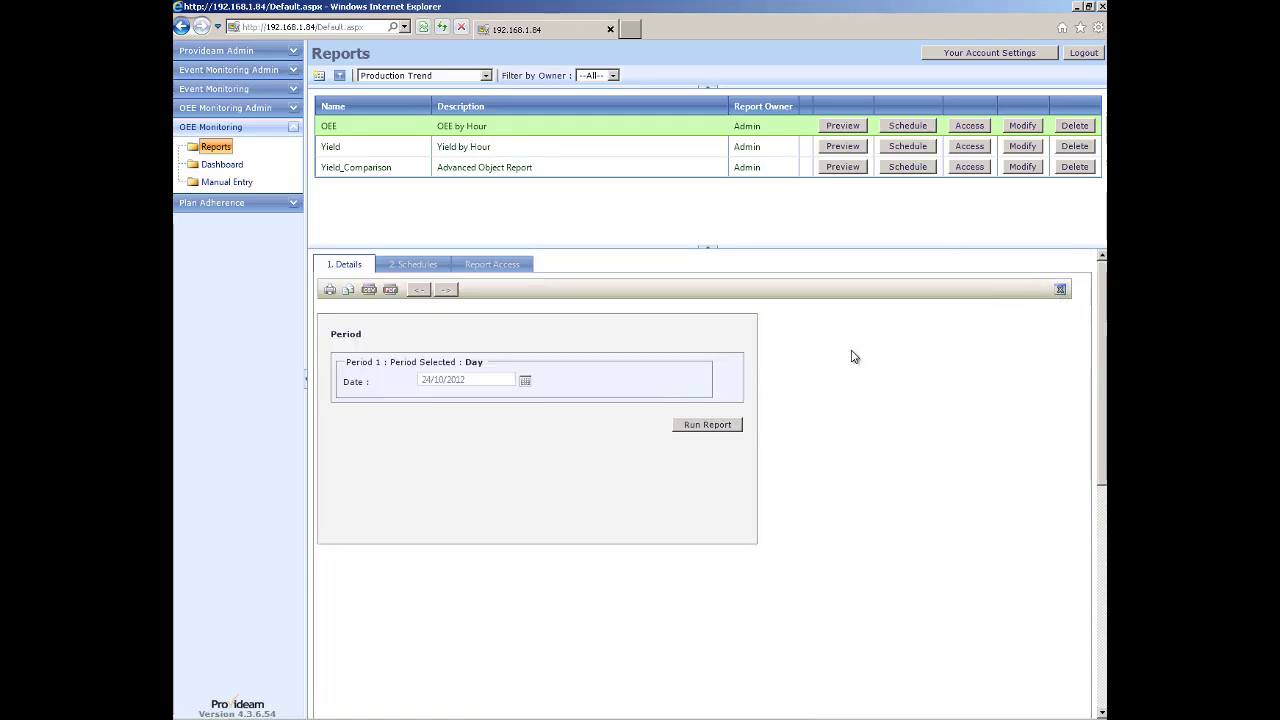
# Change the graph size to Standard Size (750x400) and run the OEE by Hour report.
pyautogui.click(1060, 289)
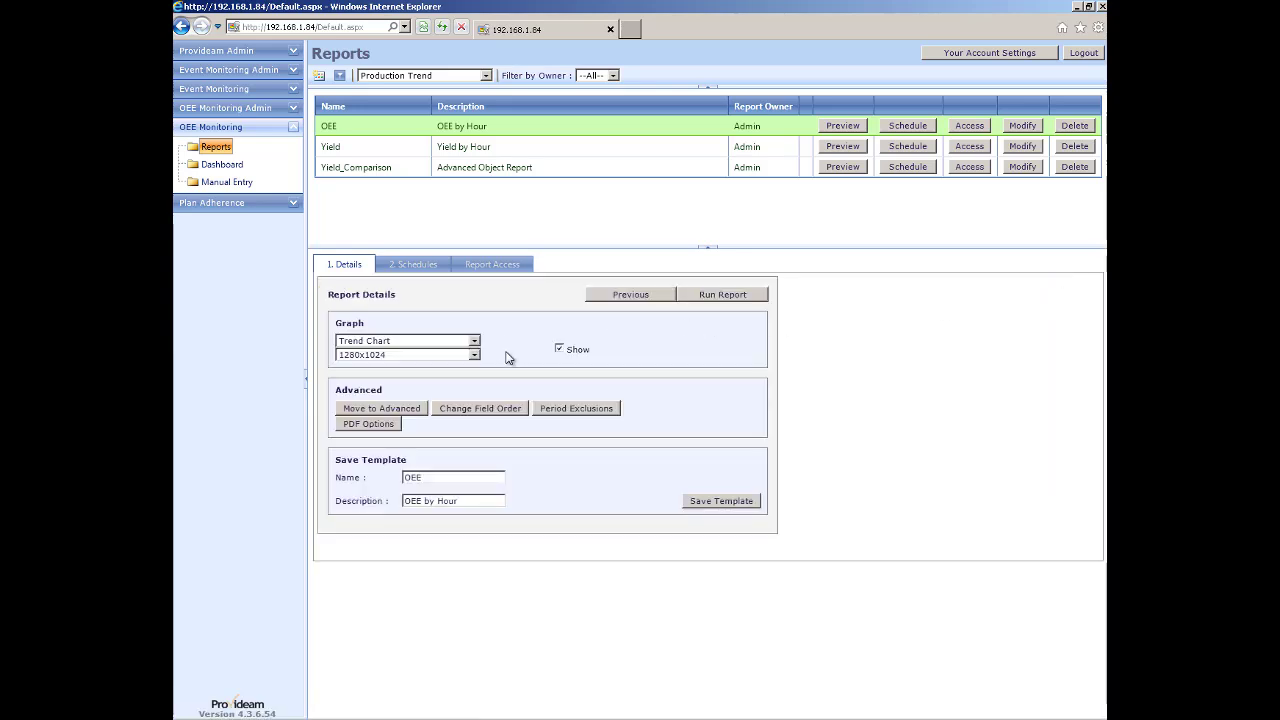
pyautogui.click(474, 355)
pyautogui.click(376, 366)
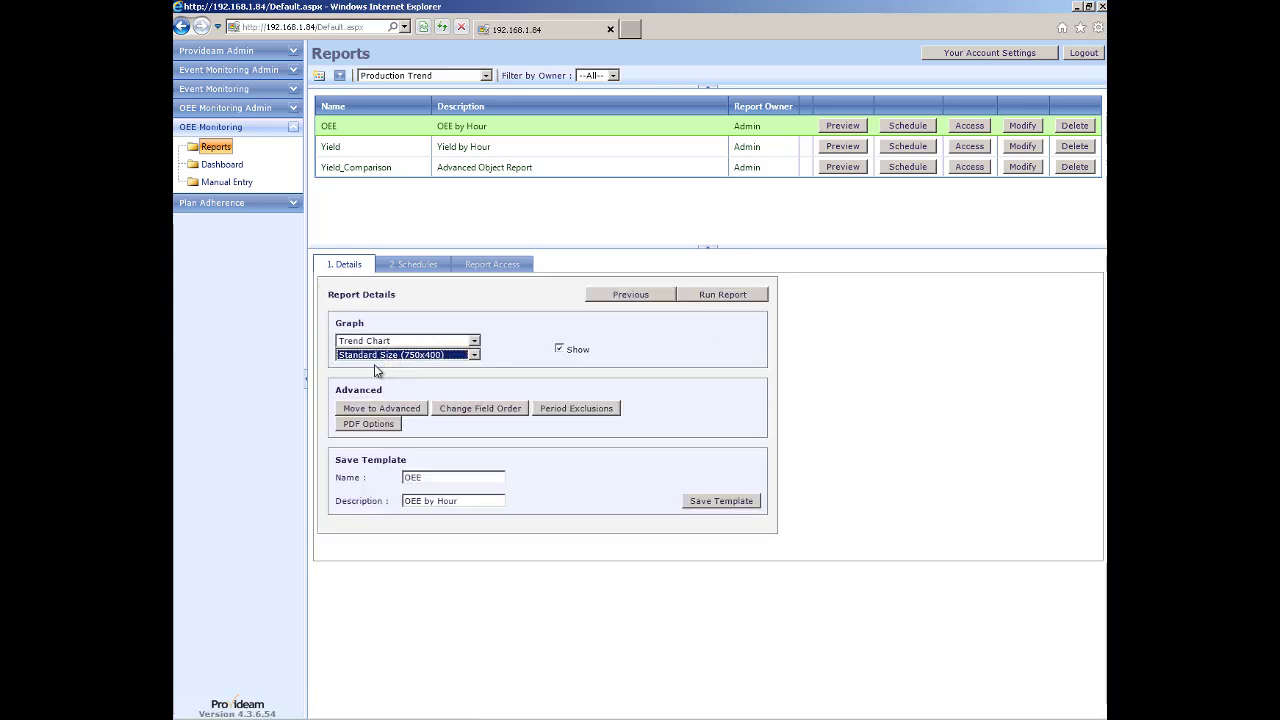
pyautogui.click(719, 297)
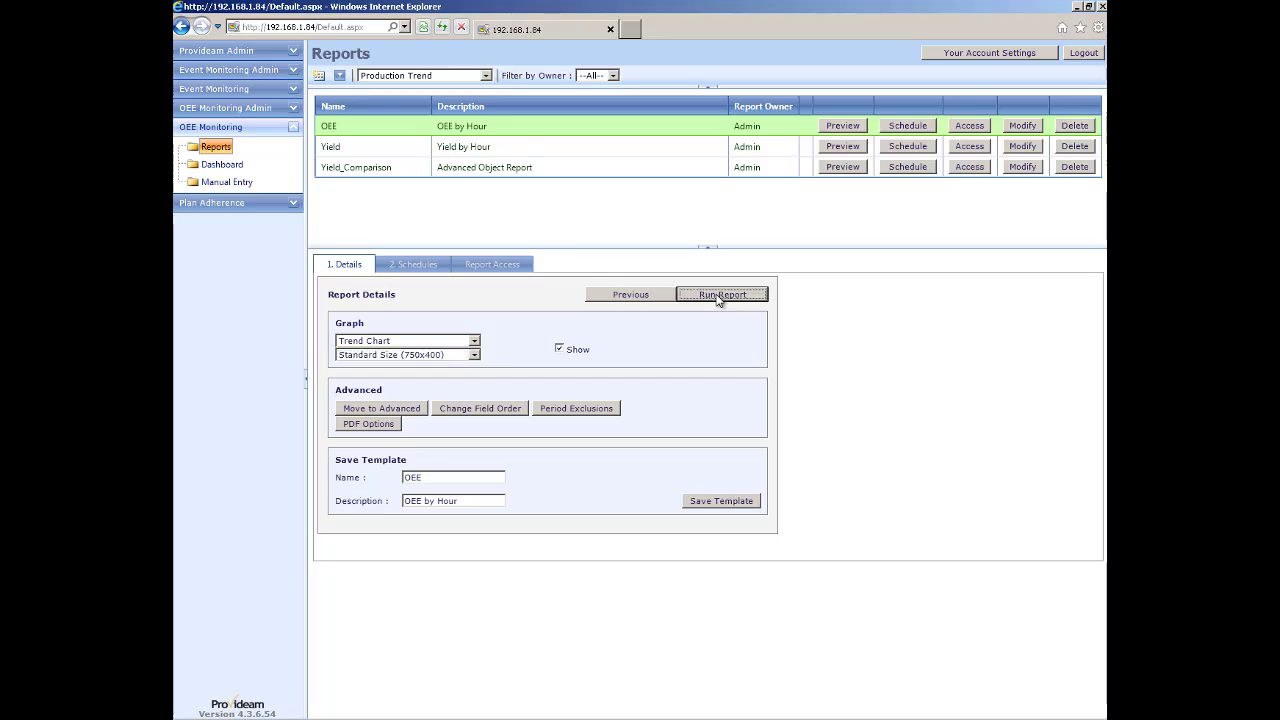
pyautogui.click(712, 426)
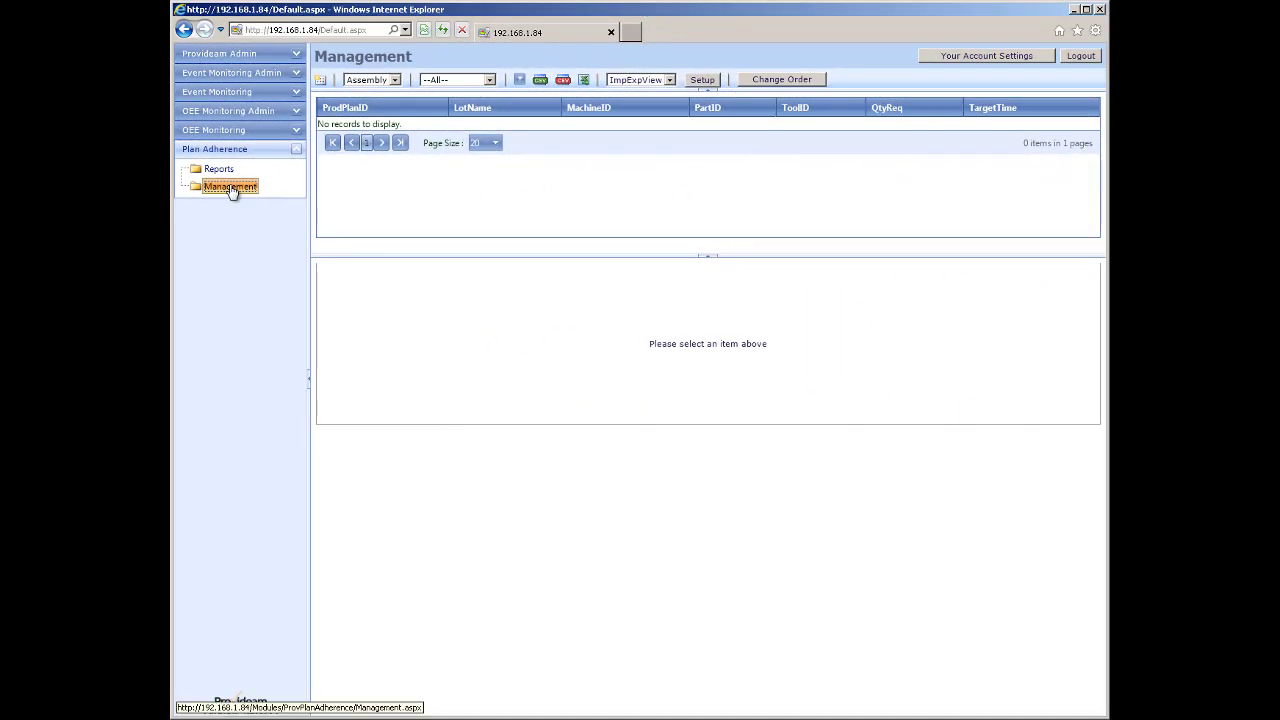
# List the Moulding group's lots in MainView, sorted by Status descending so pending Lot11–Lot16 come first.
pyautogui.click(390, 79)
pyautogui.click(374, 99)
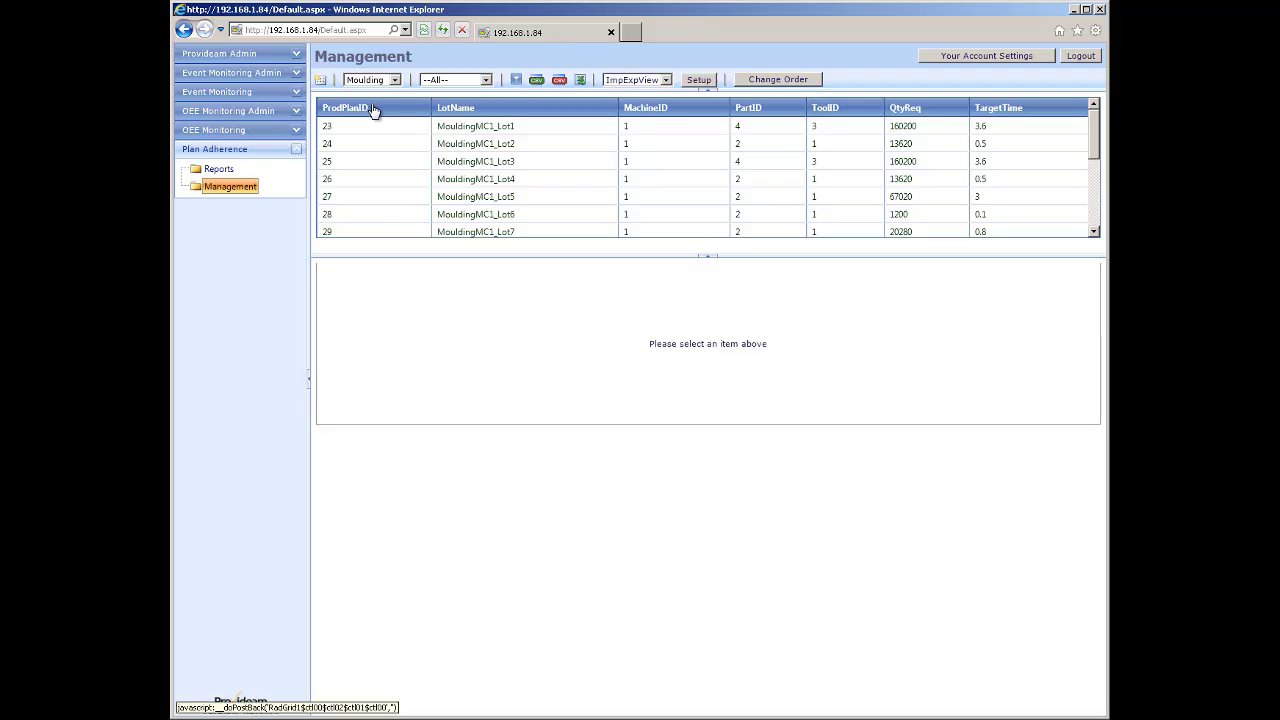
pyautogui.click(665, 79)
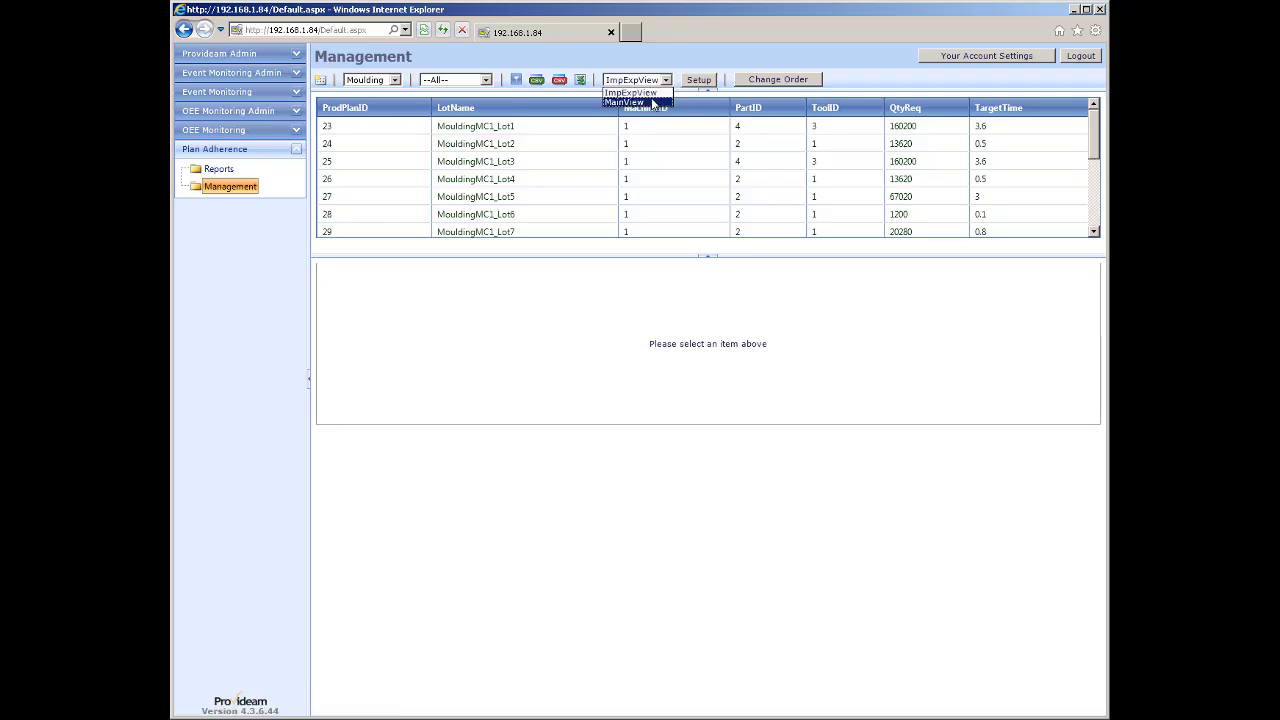
pyautogui.click(651, 97)
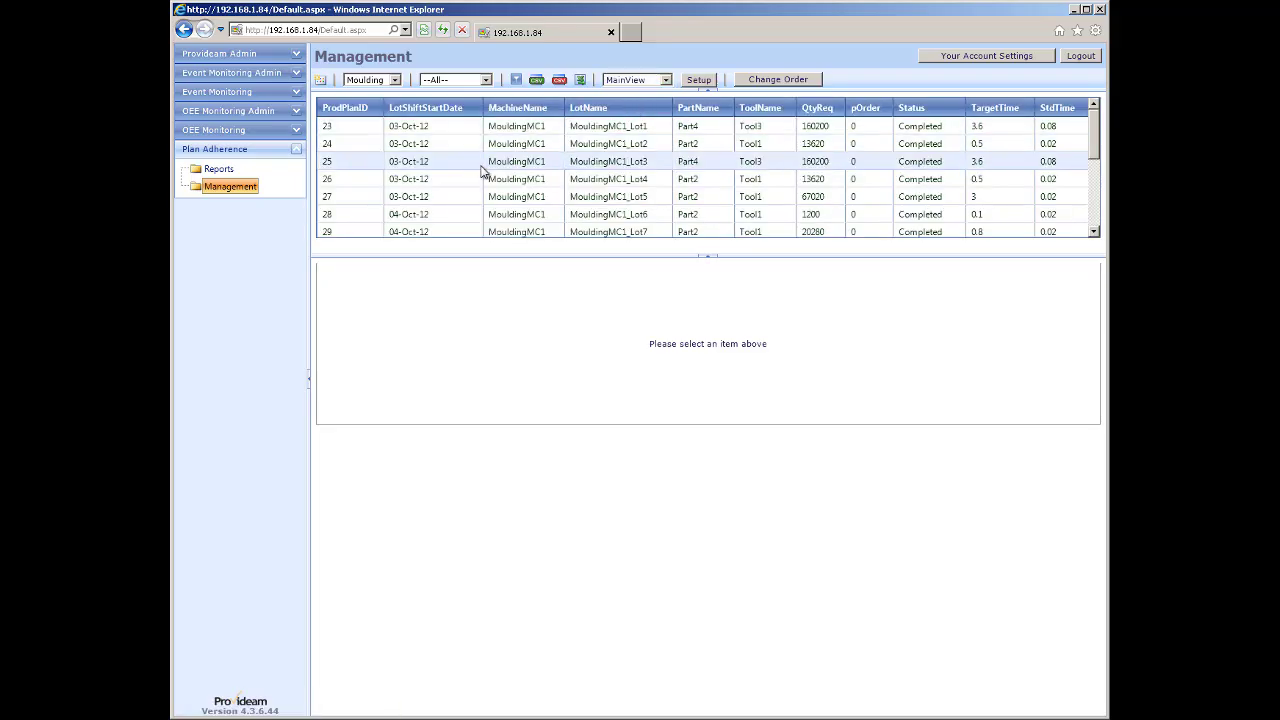
pyautogui.click(913, 108)
pyautogui.click(913, 110)
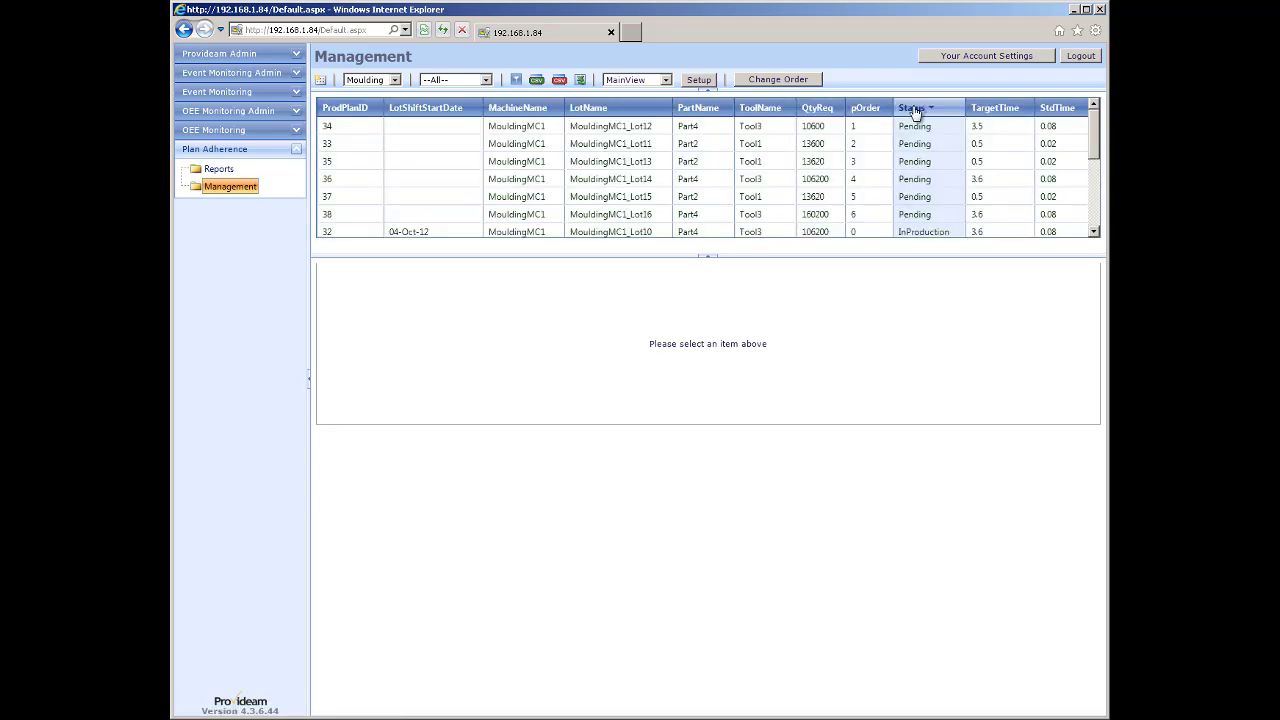
pyautogui.scroll(-2, 922, 175)
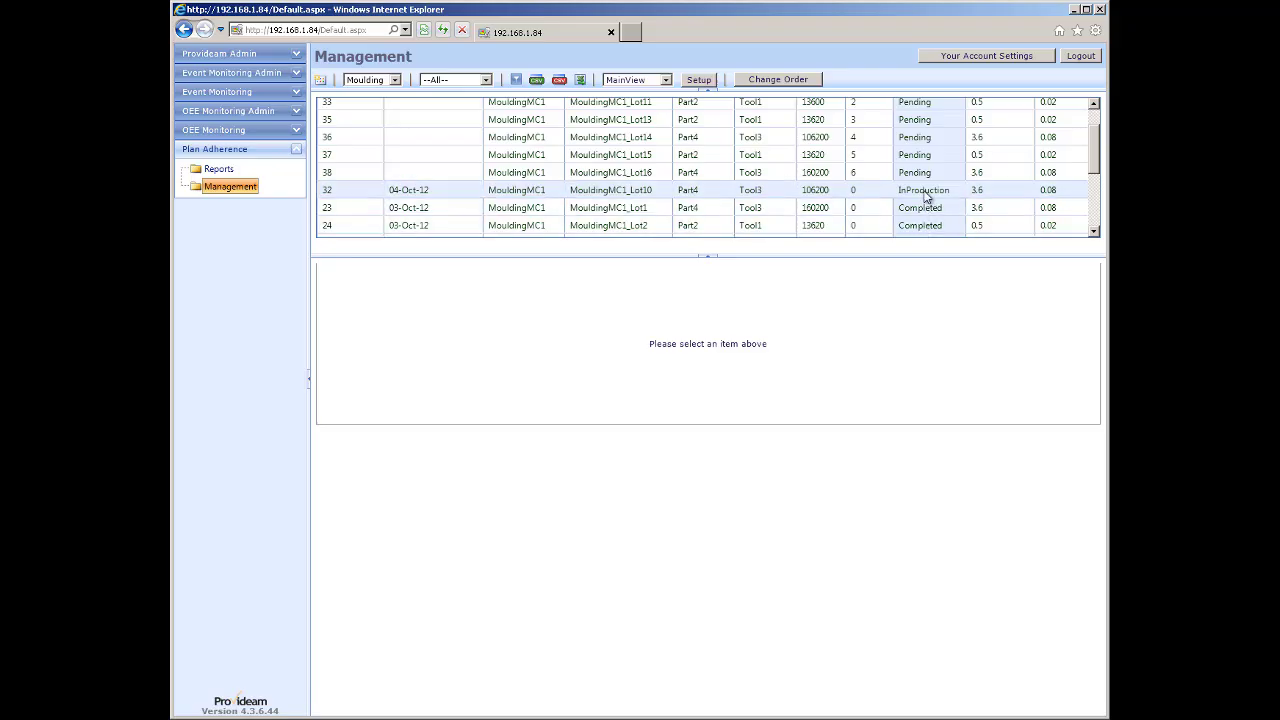
pyautogui.scroll(3, 925, 190)
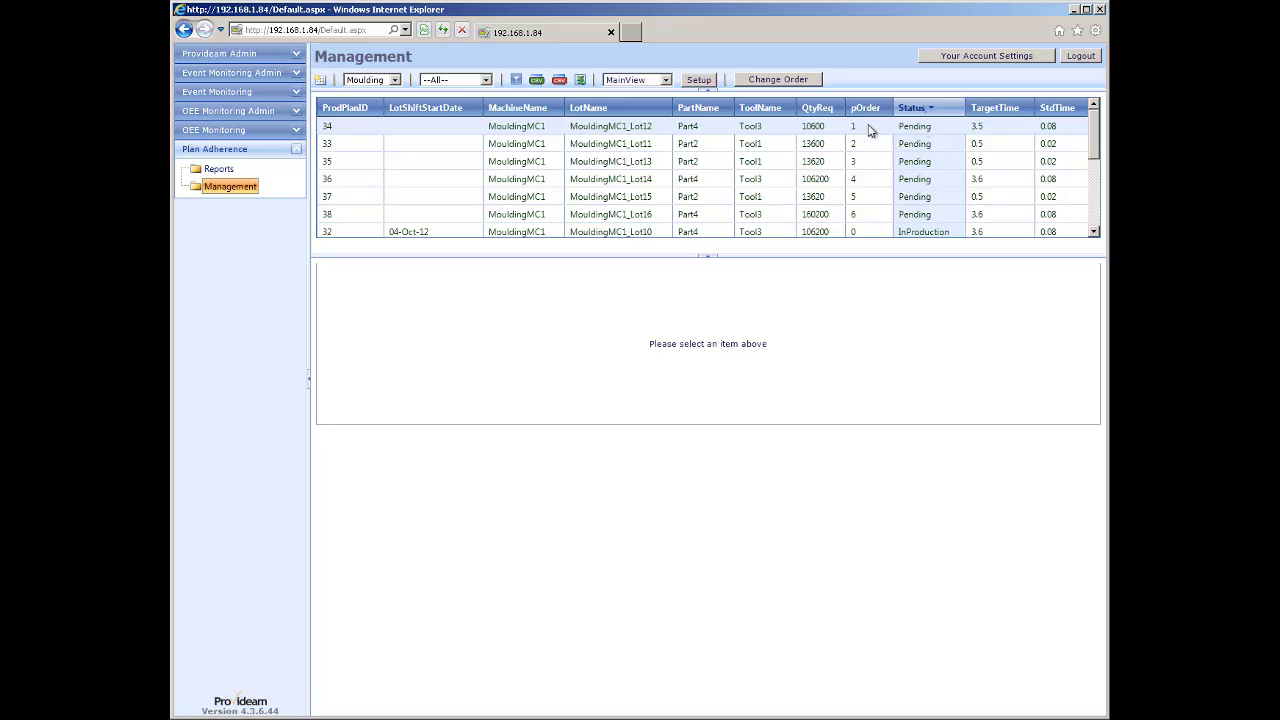
# Preview the Add new lot and Import from CSV forms, then go to the Plan Adherence Reports list.
pyautogui.click(320, 80)
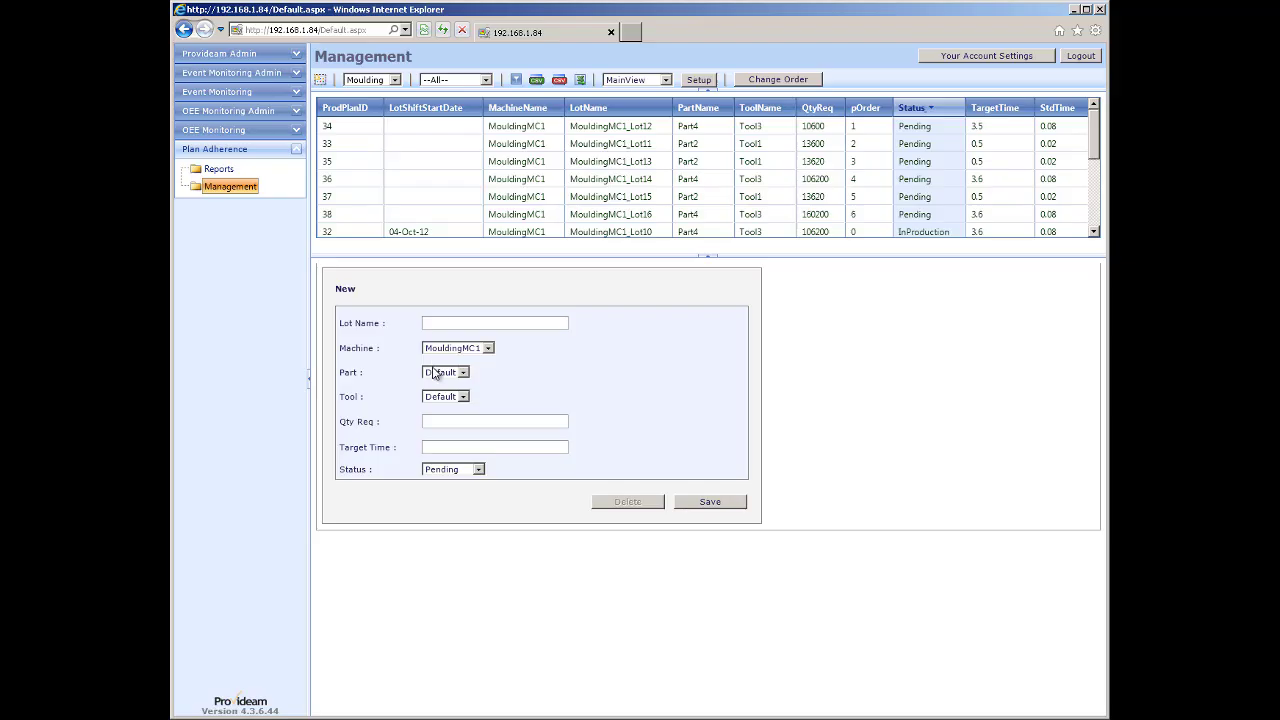
pyautogui.click(536, 80)
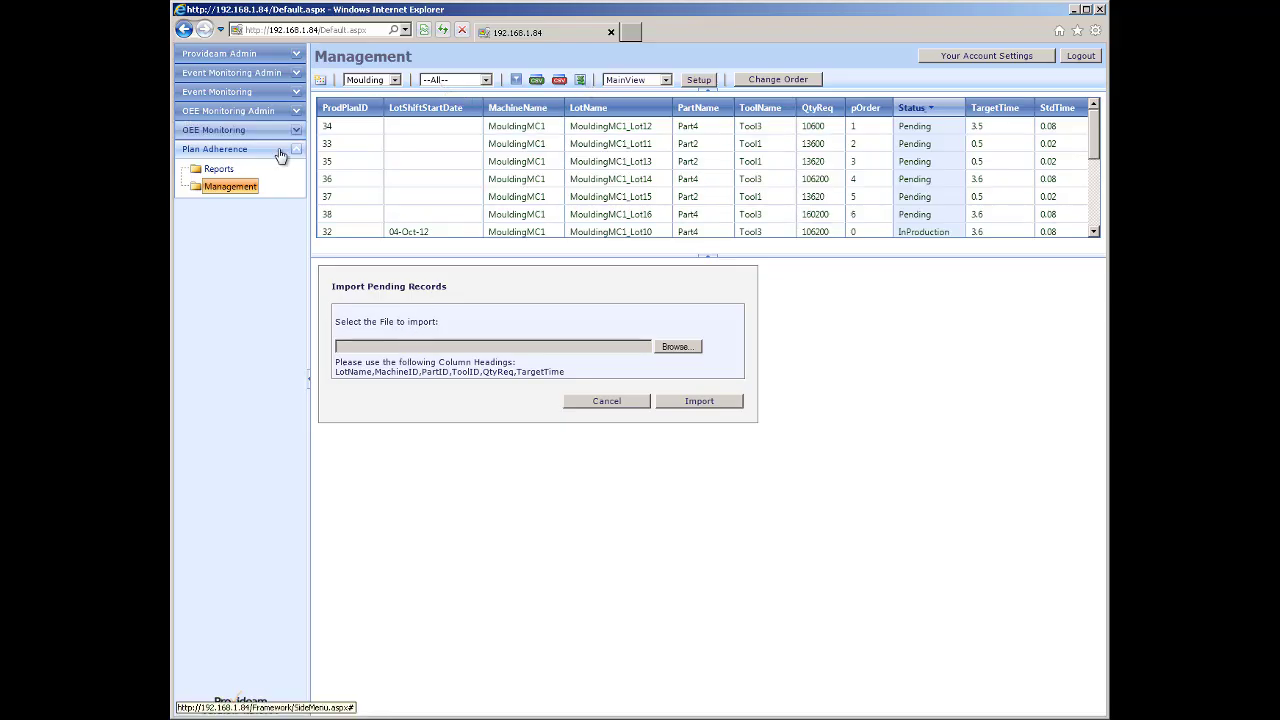
pyautogui.click(217, 170)
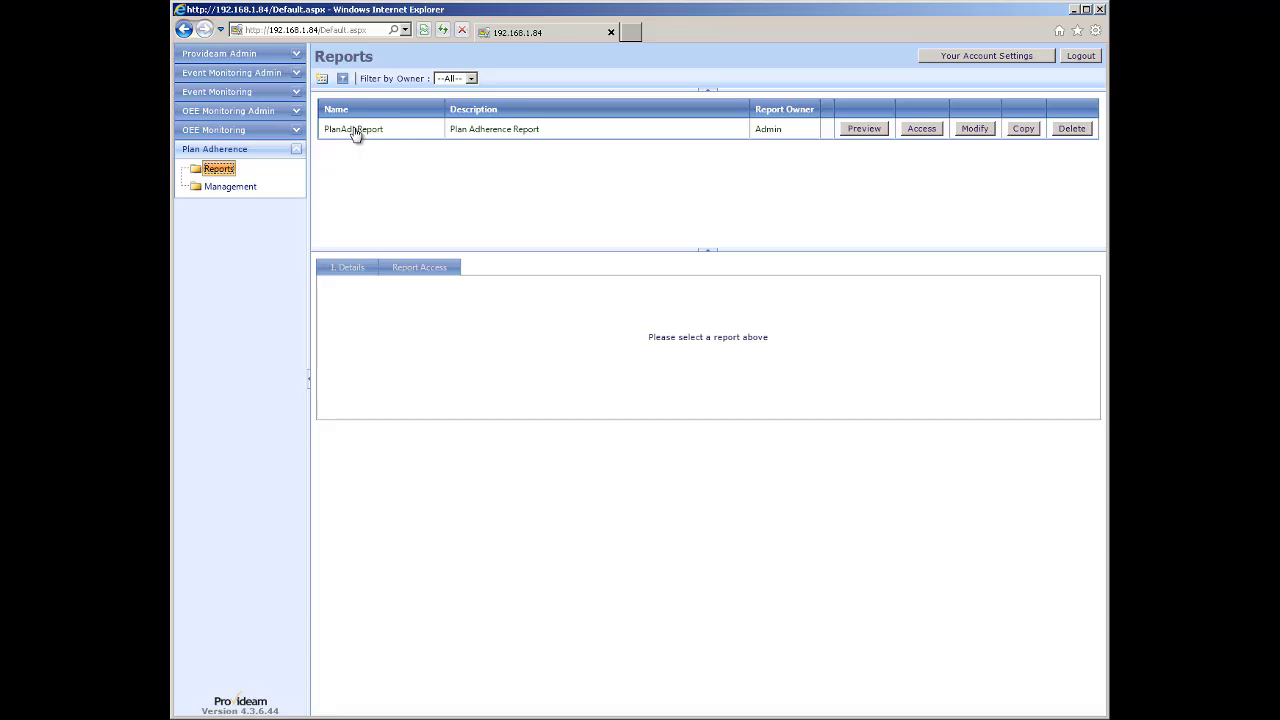
# Run PlanAdhReport for 04-Oct-2012 and highlight MouldingMC1_Lot8 in the lot table.
pyautogui.click(355, 131)
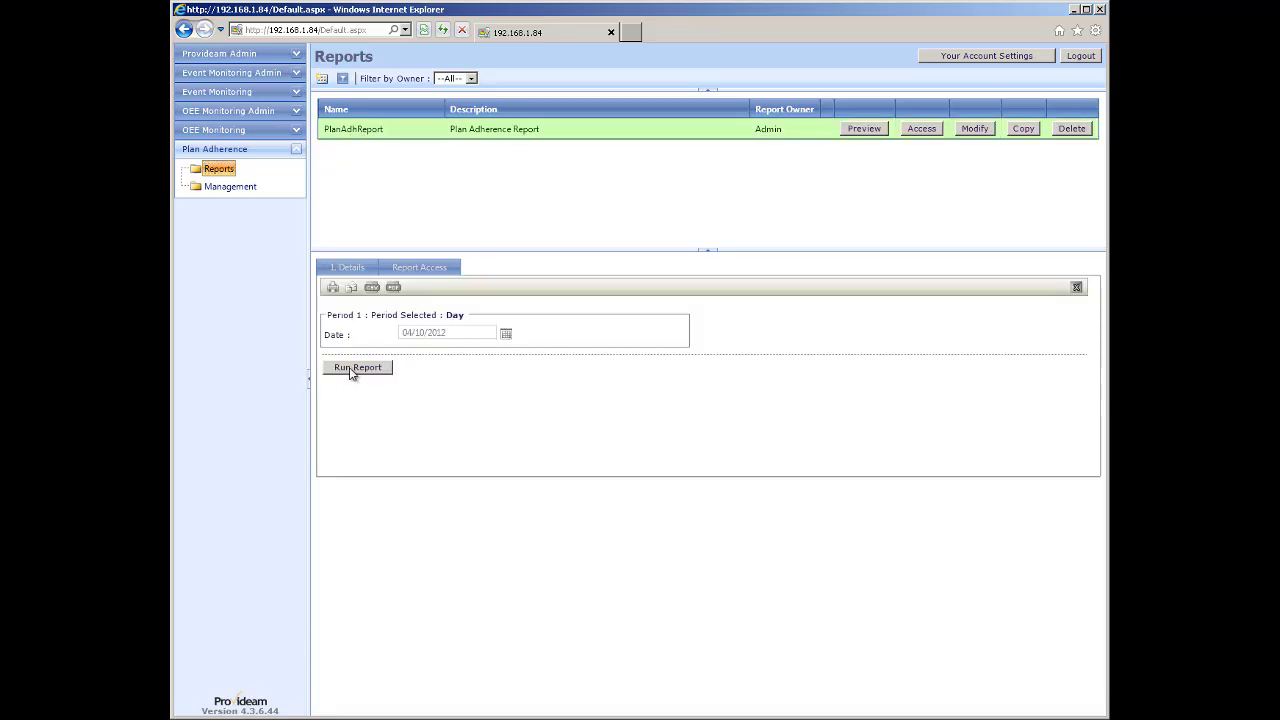
pyautogui.click(352, 368)
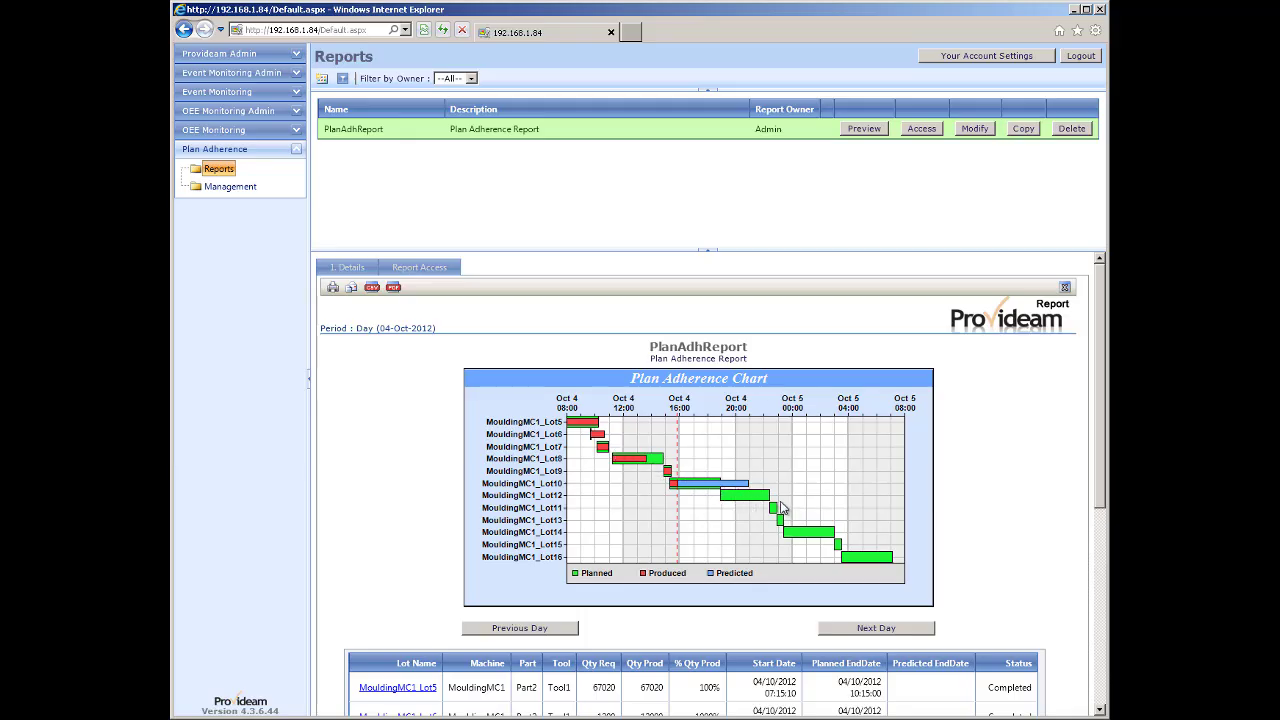
pyautogui.scroll(-5, 780, 508)
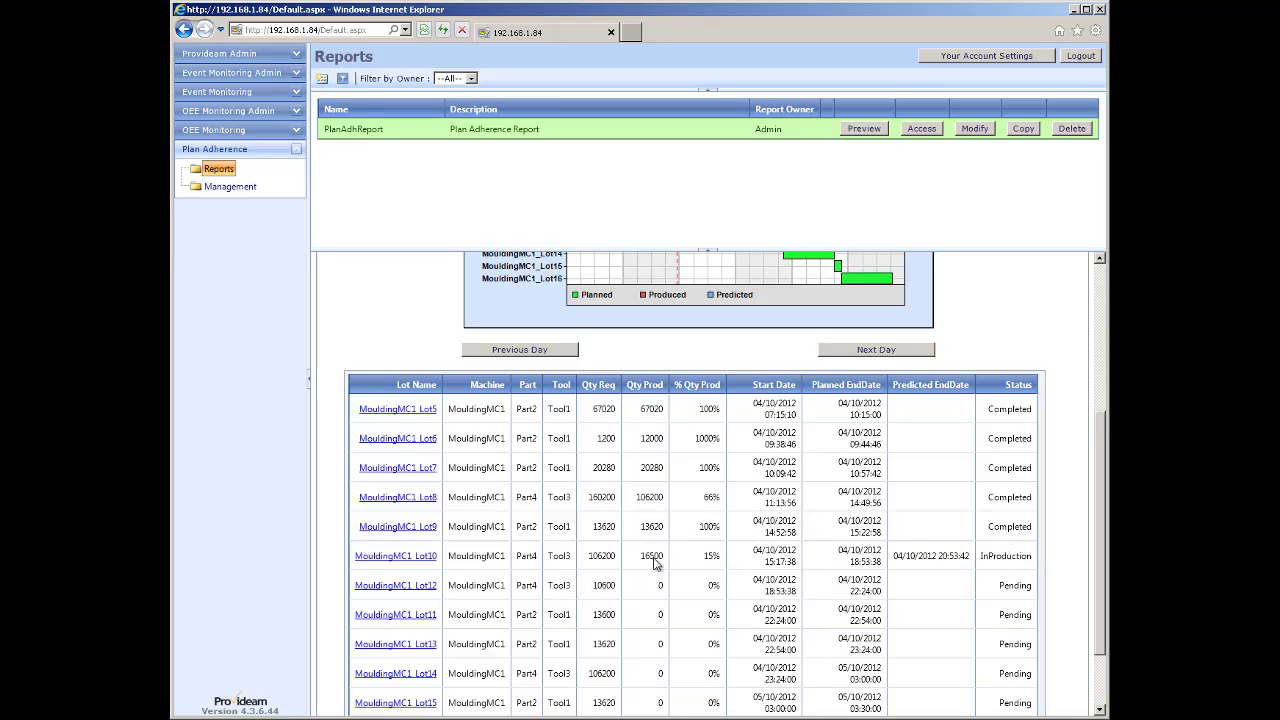
pyautogui.scroll(4, 672, 529)
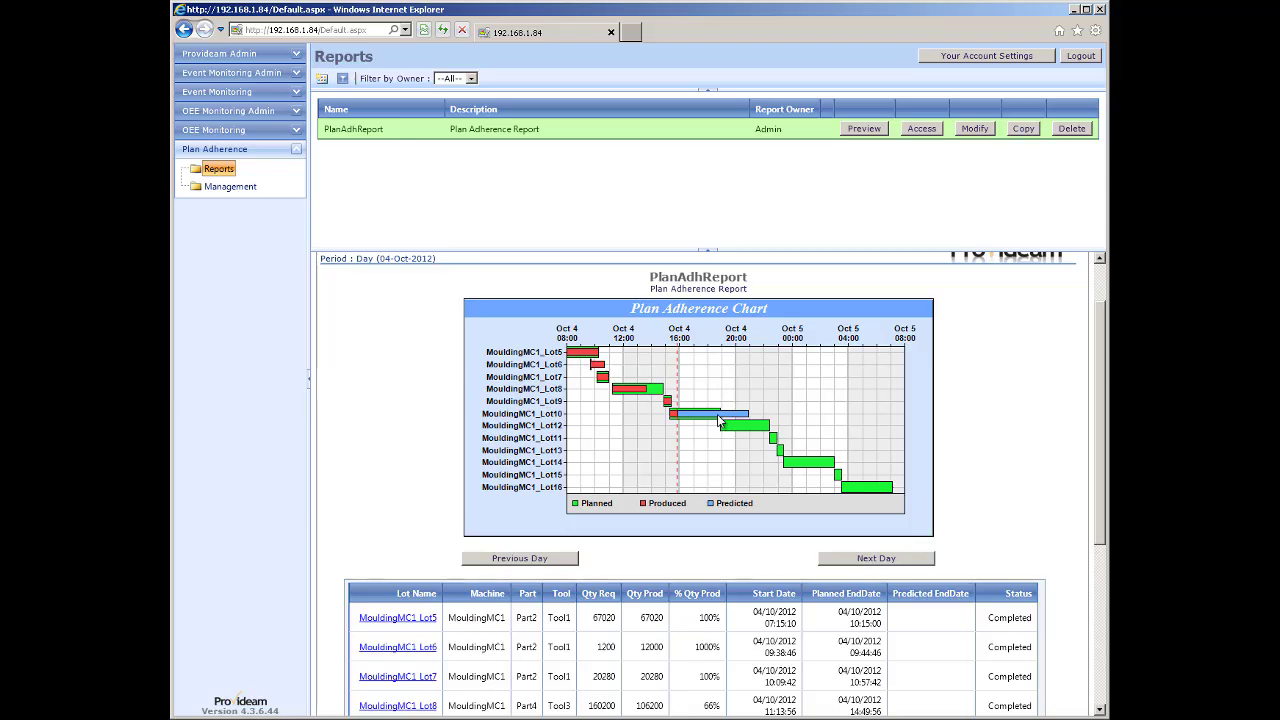
pyautogui.click(619, 390)
pyautogui.click(214, 130)
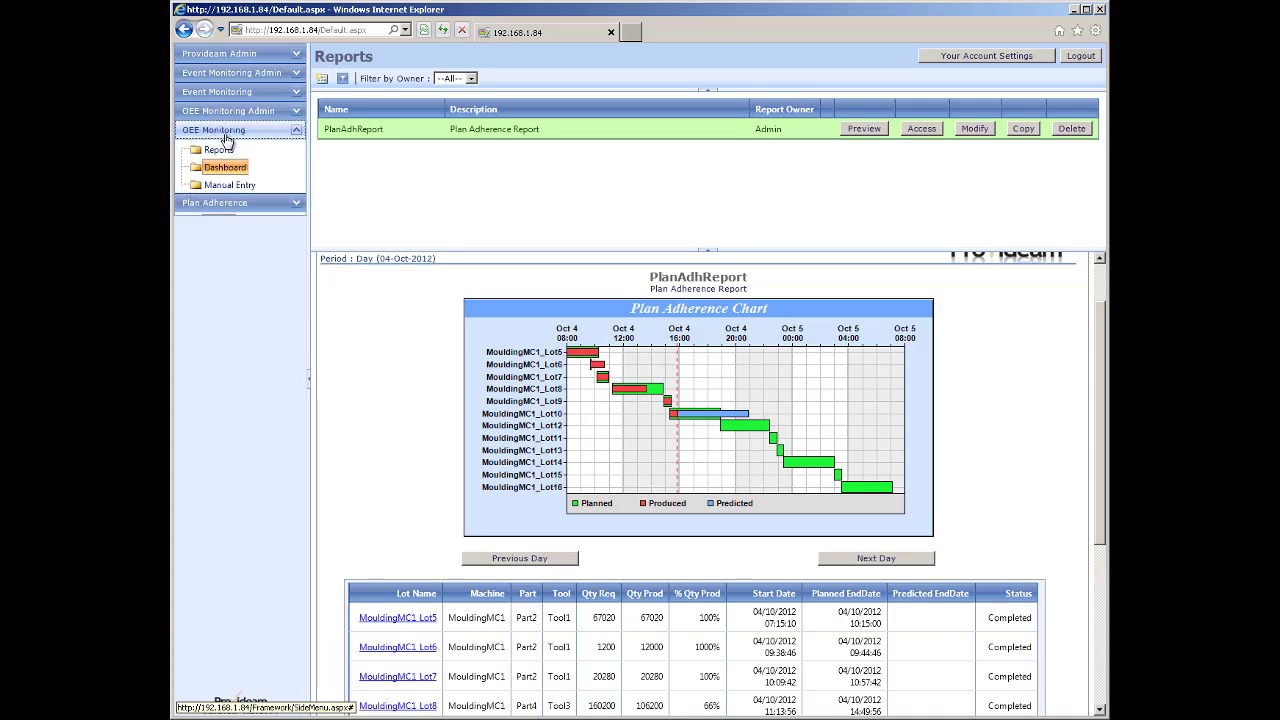
# Show the Moulding machines on the OEE Monitoring dashboard.
pyautogui.click(225, 168)
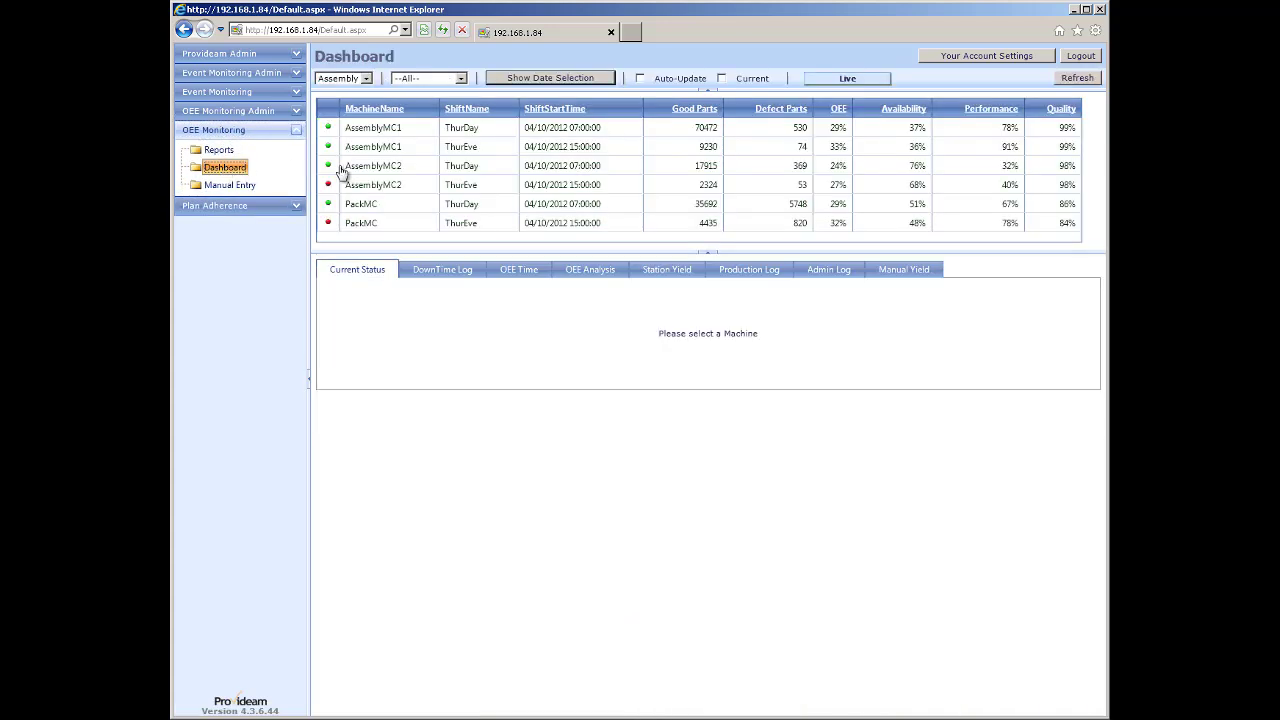
pyautogui.click(367, 79)
pyautogui.click(356, 101)
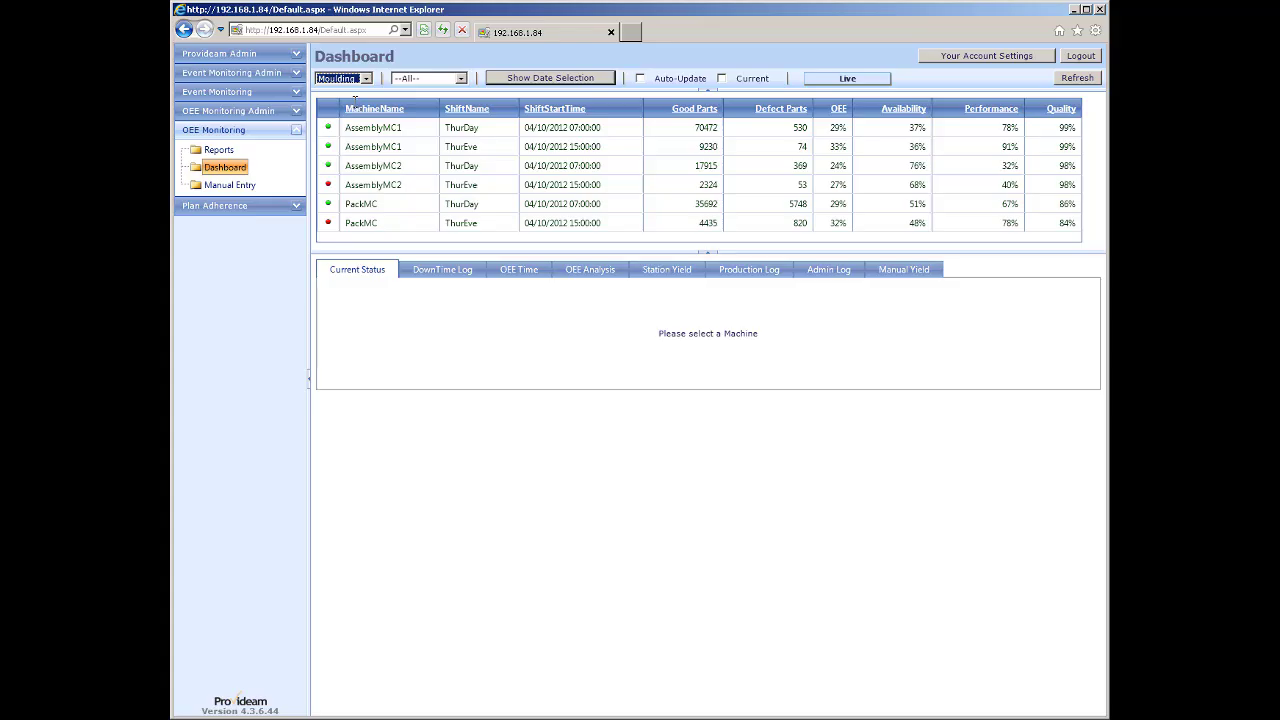
pyautogui.scroll(-3, 395, 205)
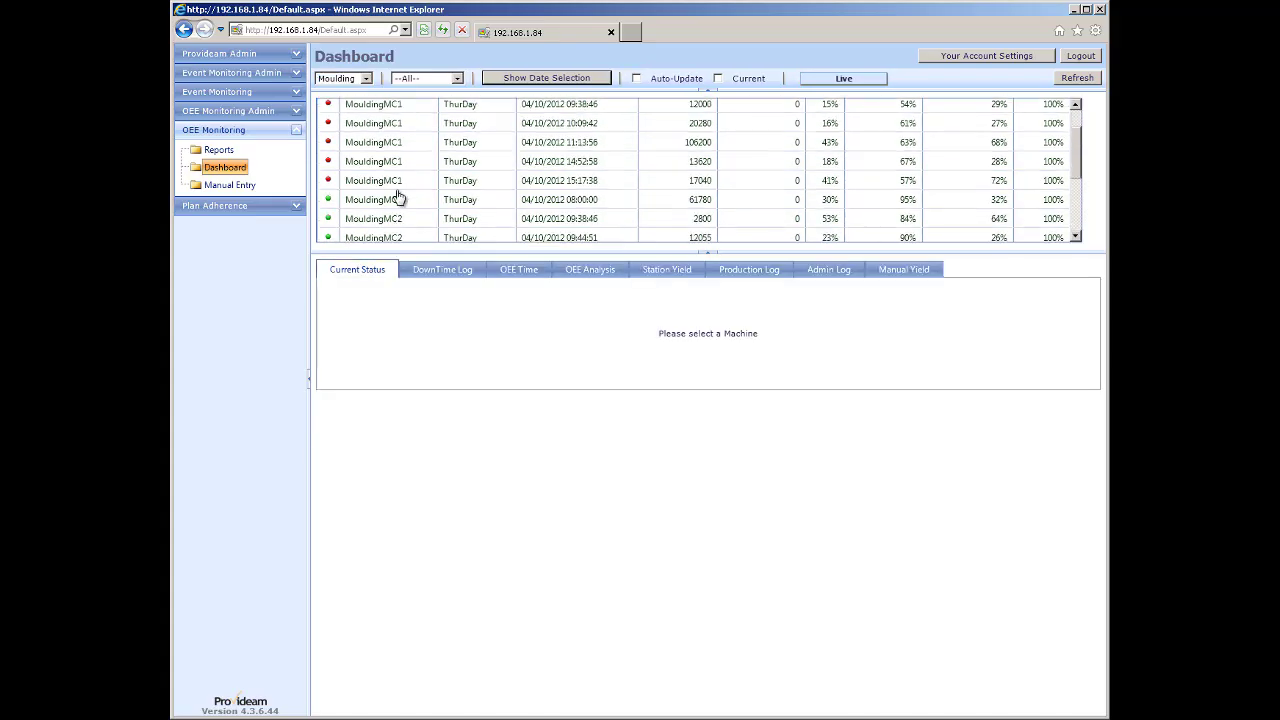
pyautogui.scroll(1, 398, 197)
# Check MouldingMC1's 15:17:38, 14:52:58 and 11:13:56 runs, then go to Plan Adherence Reports.
pyautogui.click(378, 160)
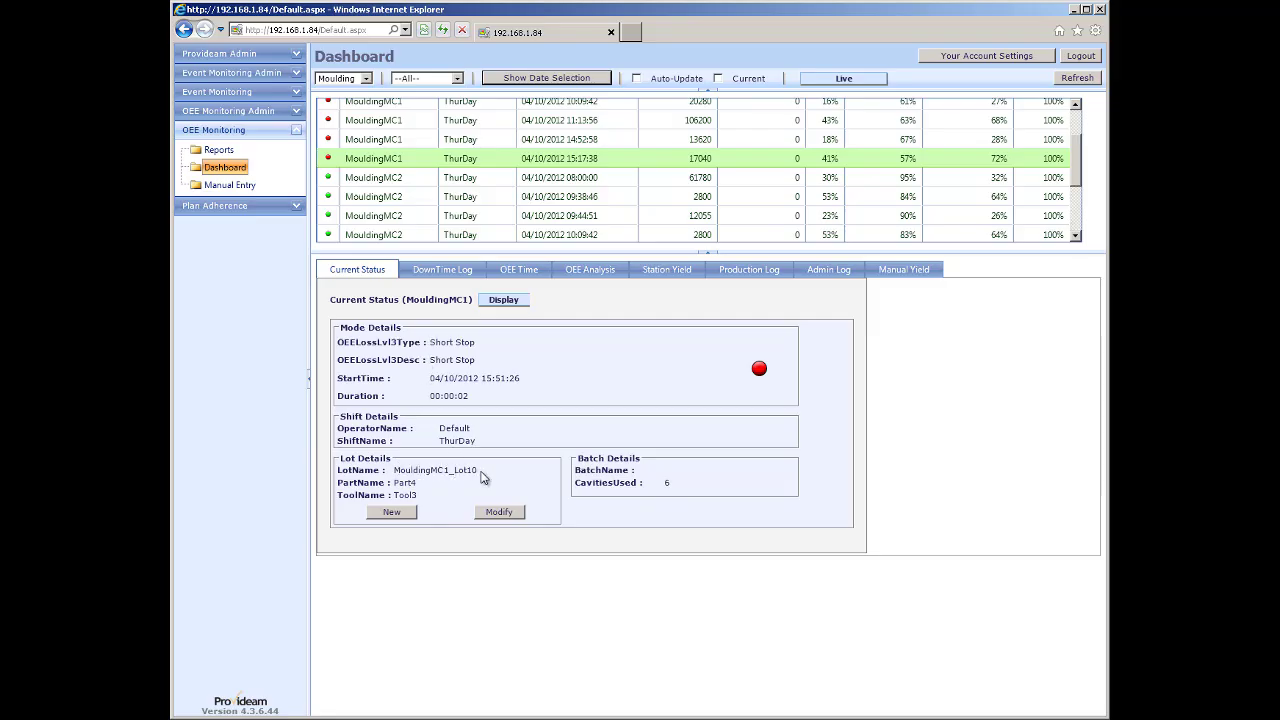
pyautogui.click(390, 141)
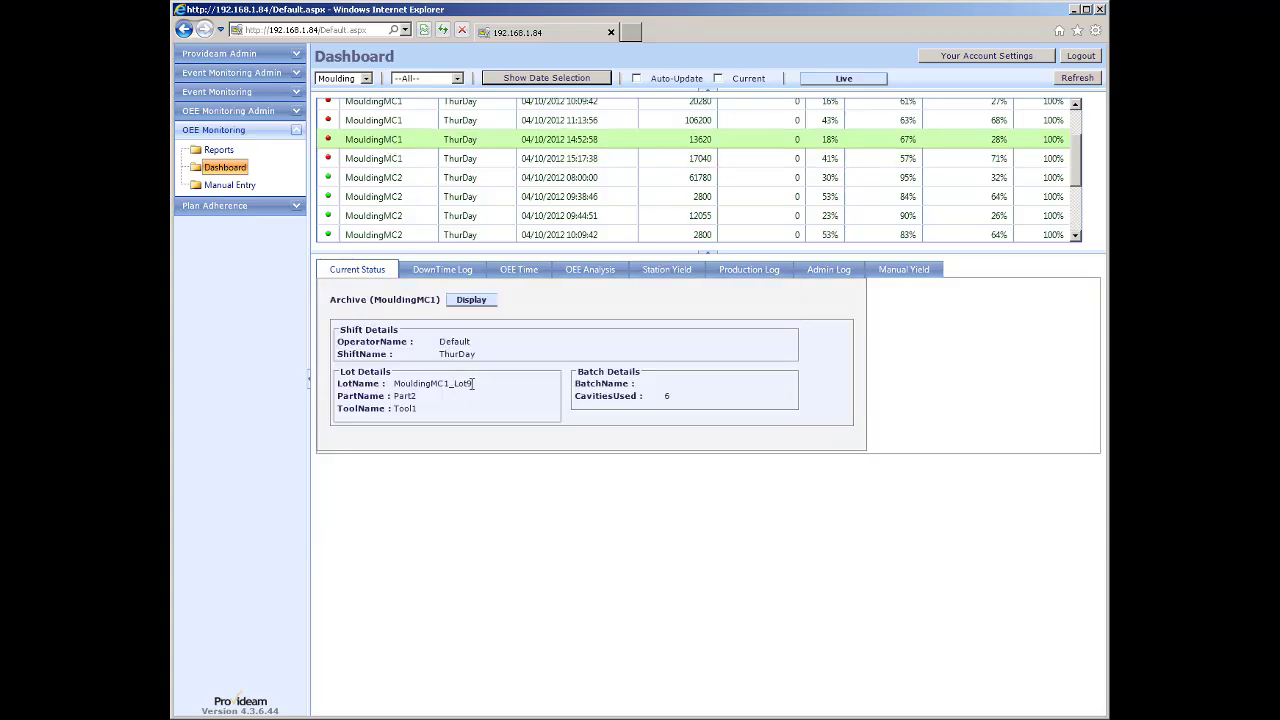
pyautogui.click(402, 123)
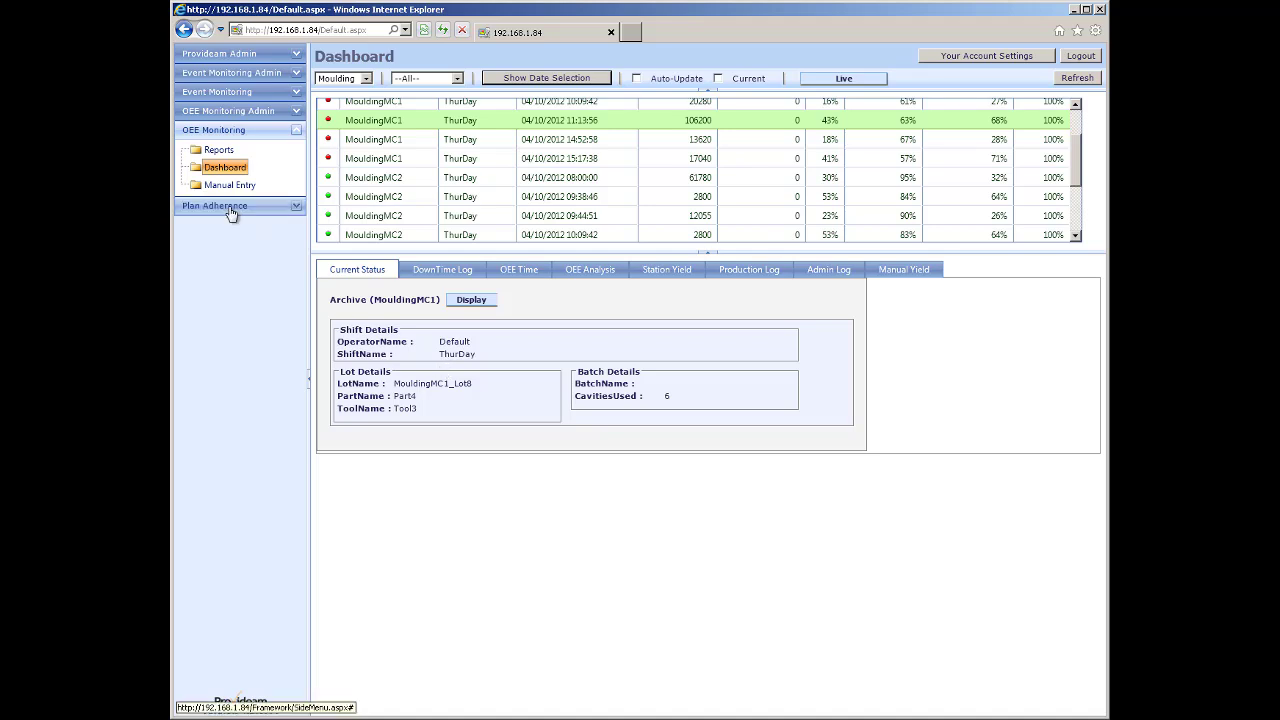
pyautogui.click(286, 205)
pyautogui.click(222, 170)
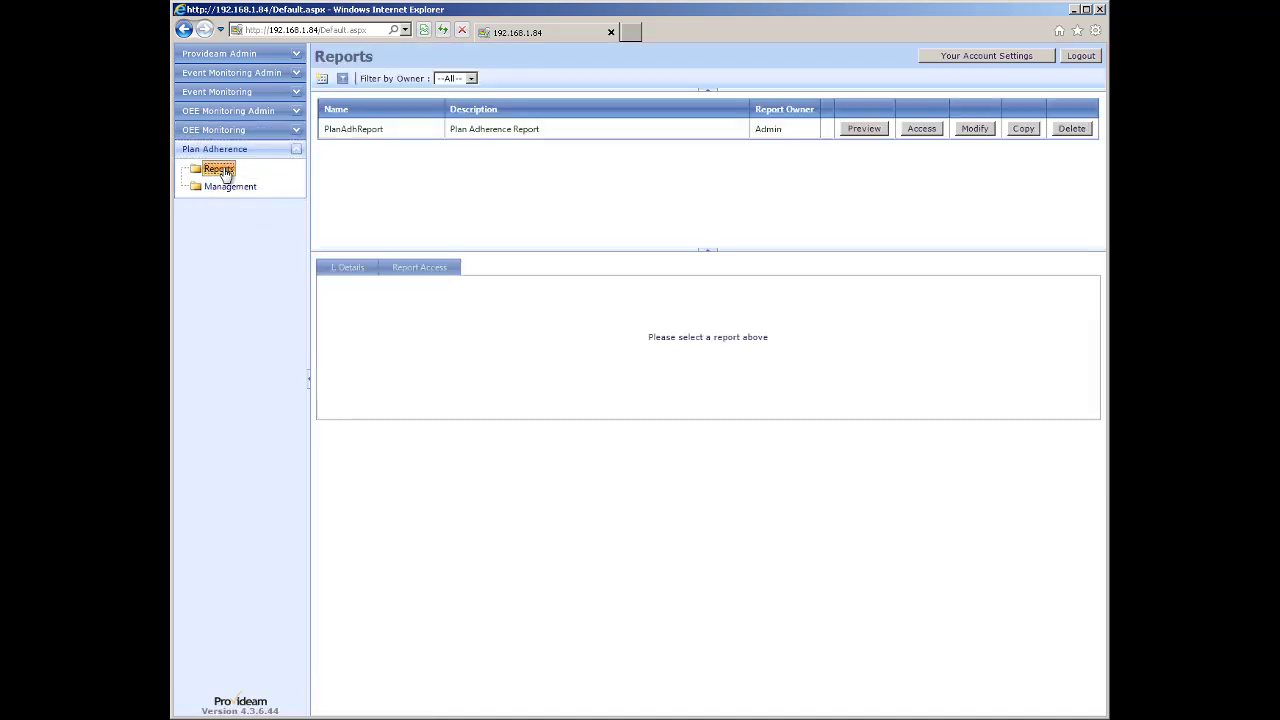
# Rerun PlanAdhReport, then go to the Plan Adherence Management page.
pyautogui.click(353, 131)
pyautogui.click(365, 369)
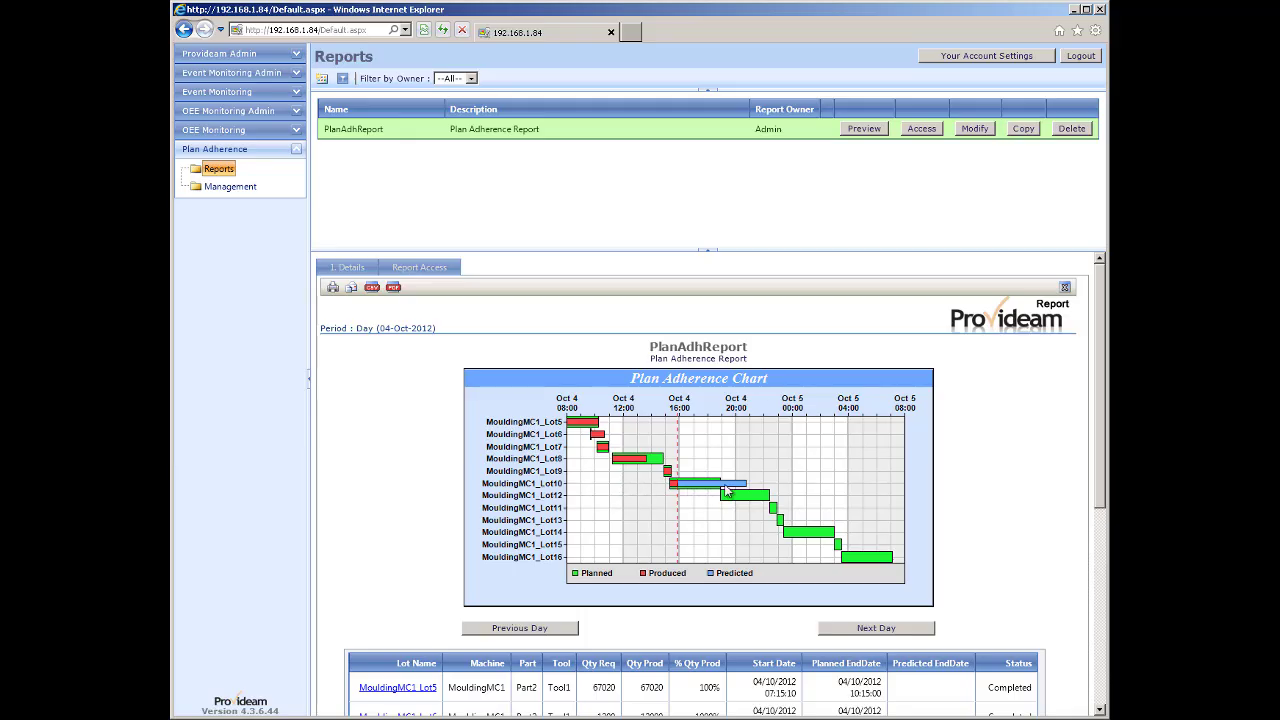
pyautogui.click(228, 188)
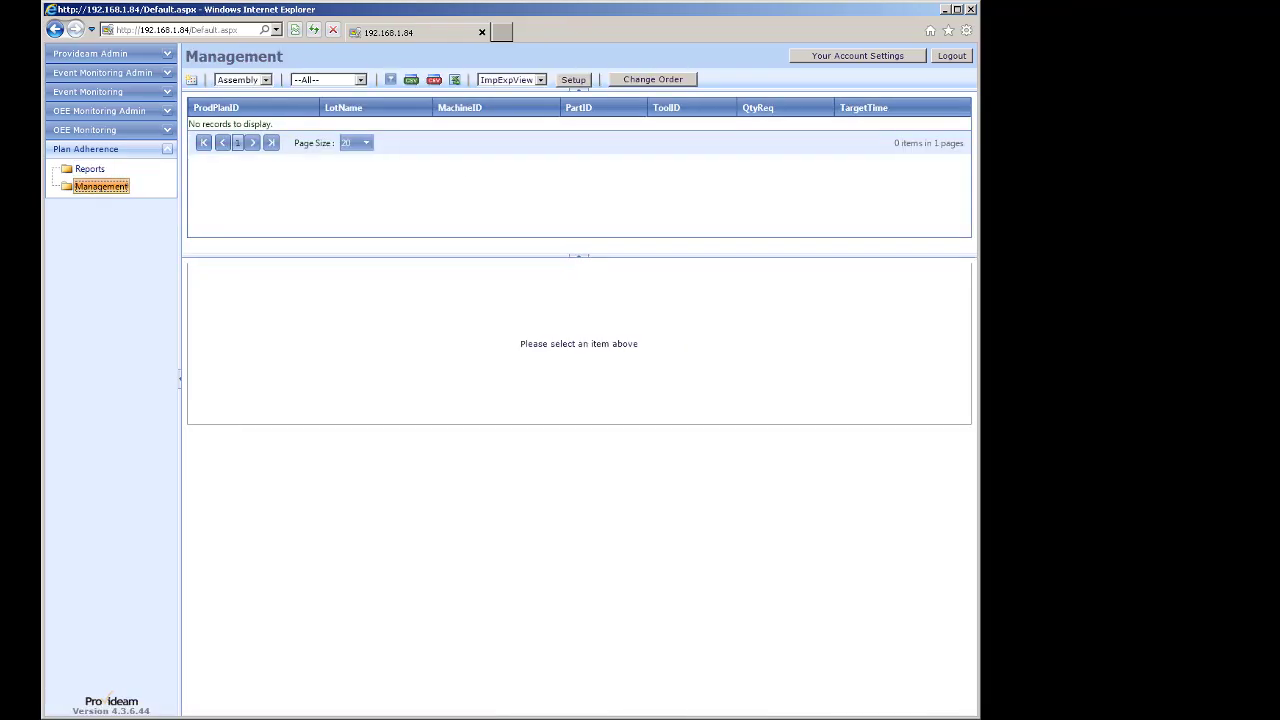